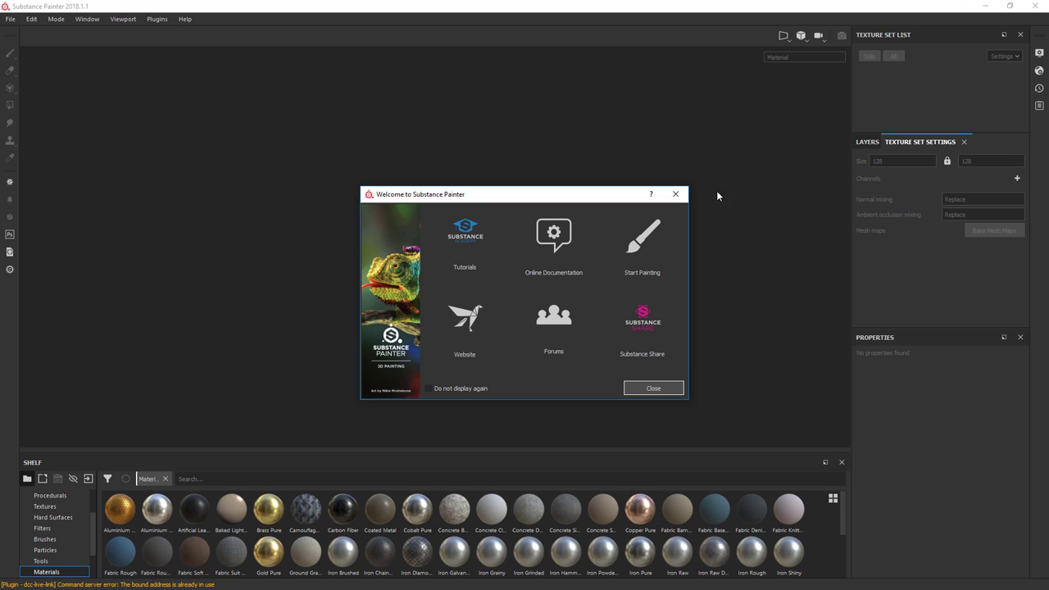
Step: Close the Welcome dialog, then briefly show and hide the Display Settings, Shader Settings, History and Log panels
left_click(658, 391)
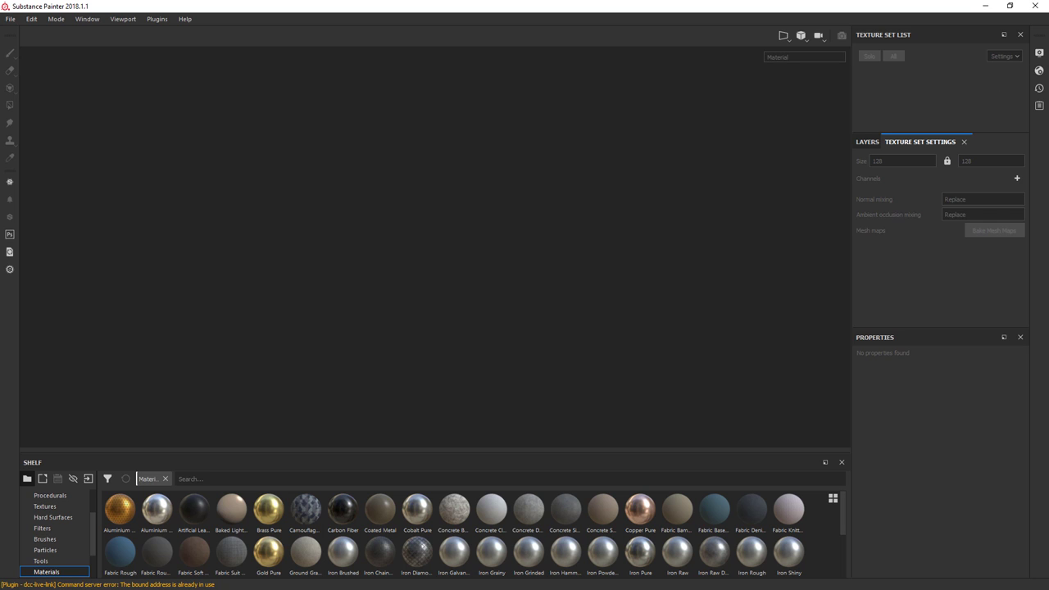
left_click(1040, 52)
left_click(1039, 71)
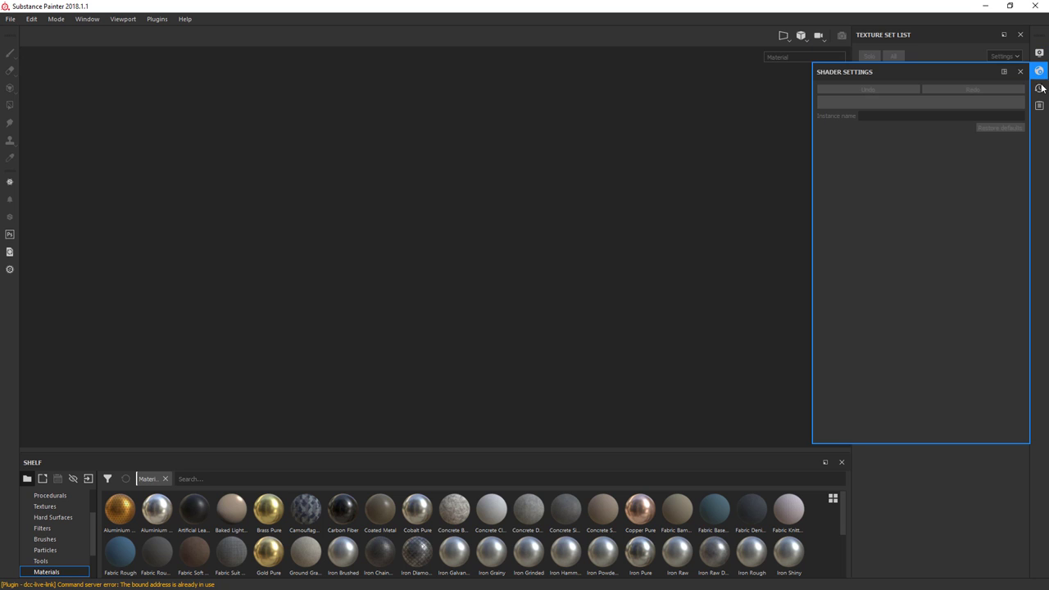
left_click(1038, 88)
left_click(1039, 105)
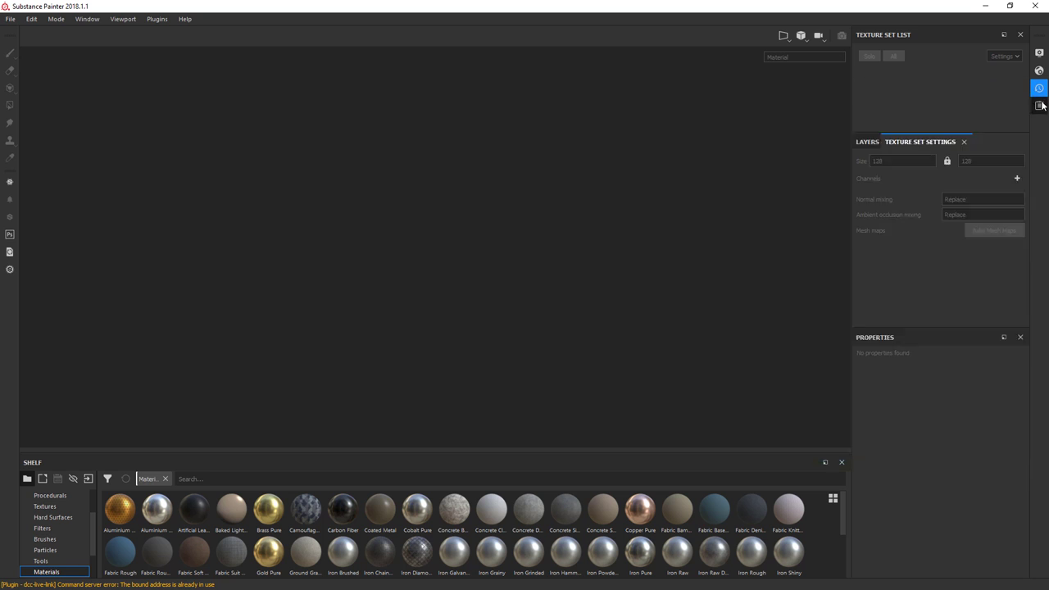
left_click(1039, 54)
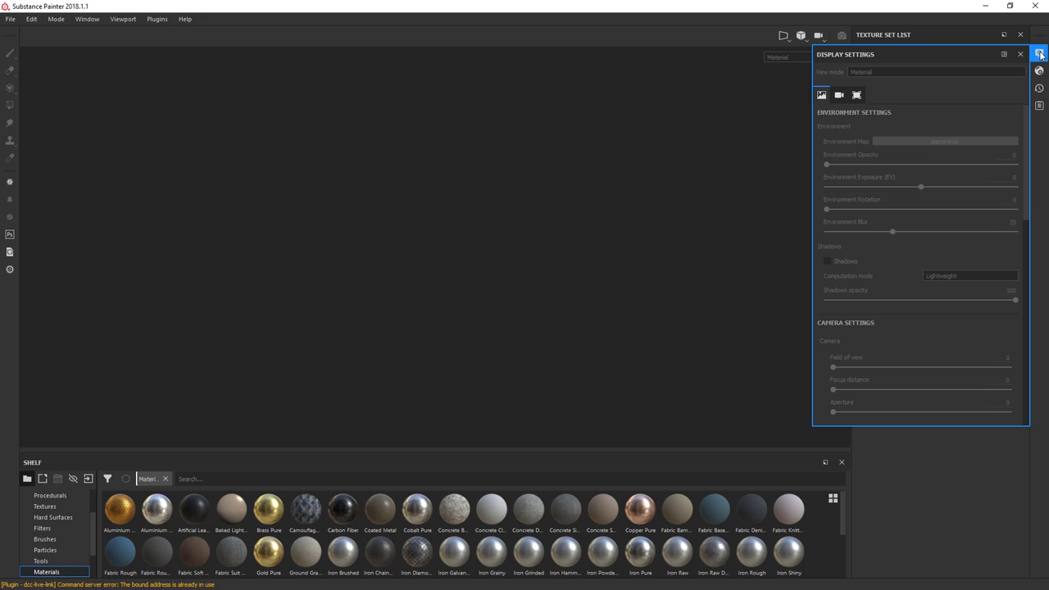
left_click(1040, 54)
left_click(1040, 53)
left_click(1039, 54)
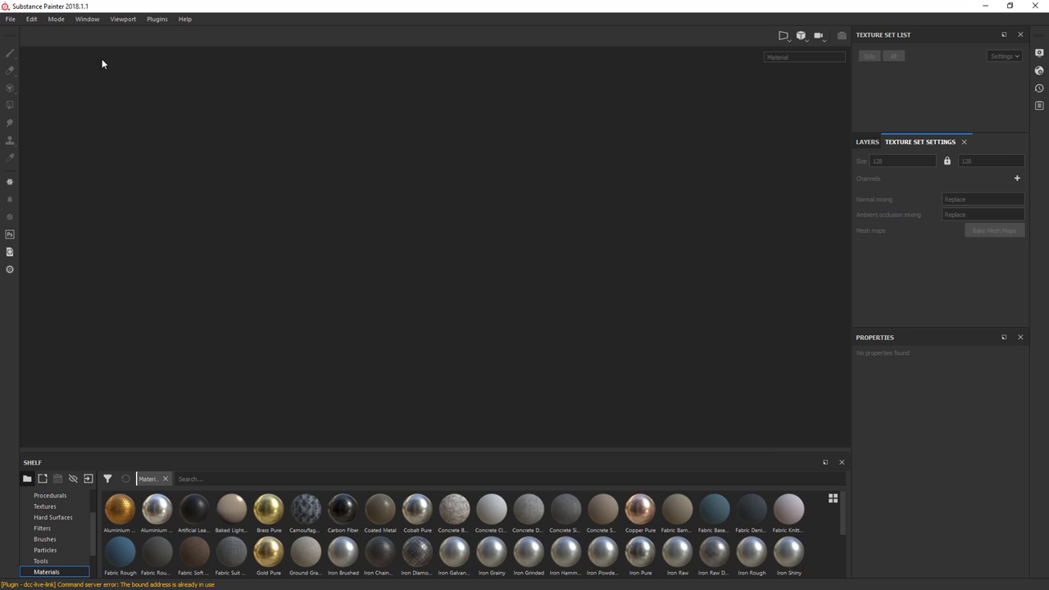
Step: Create a new project using the Droid_low.FBX mesh
left_click(12, 20)
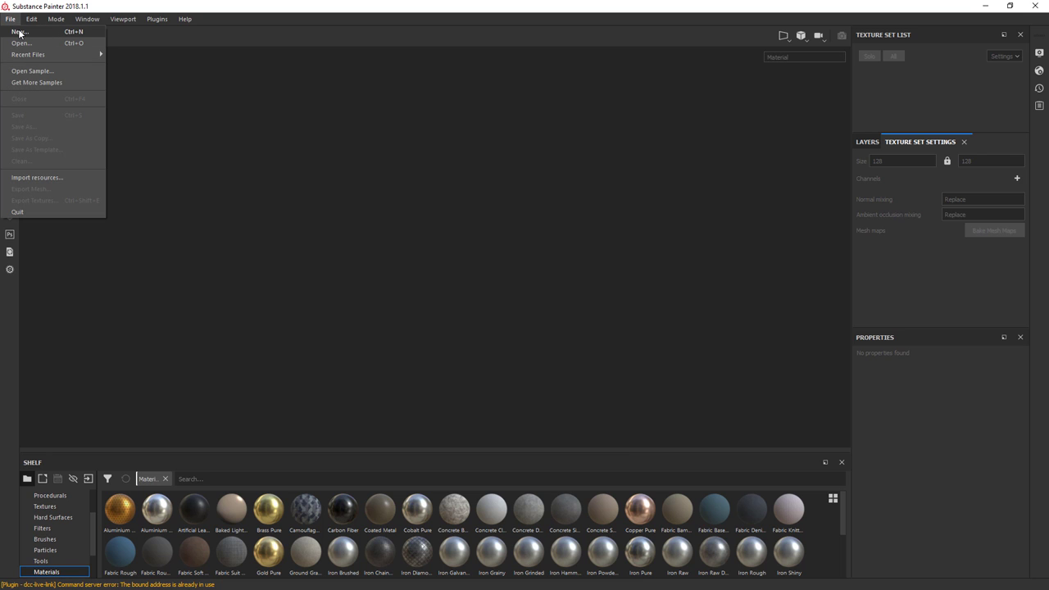
left_click(19, 33)
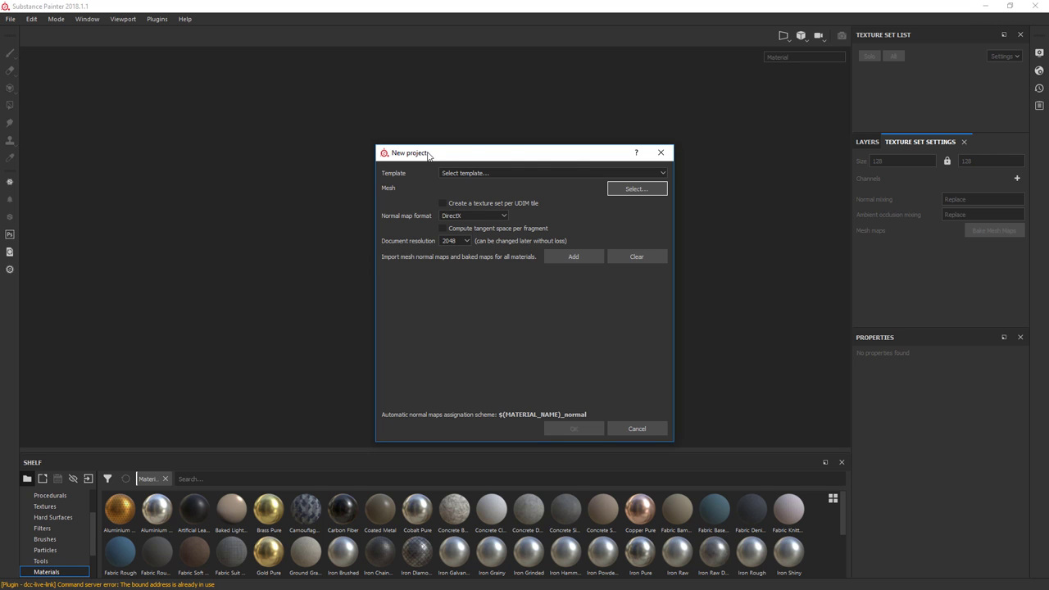
left_click(637, 189)
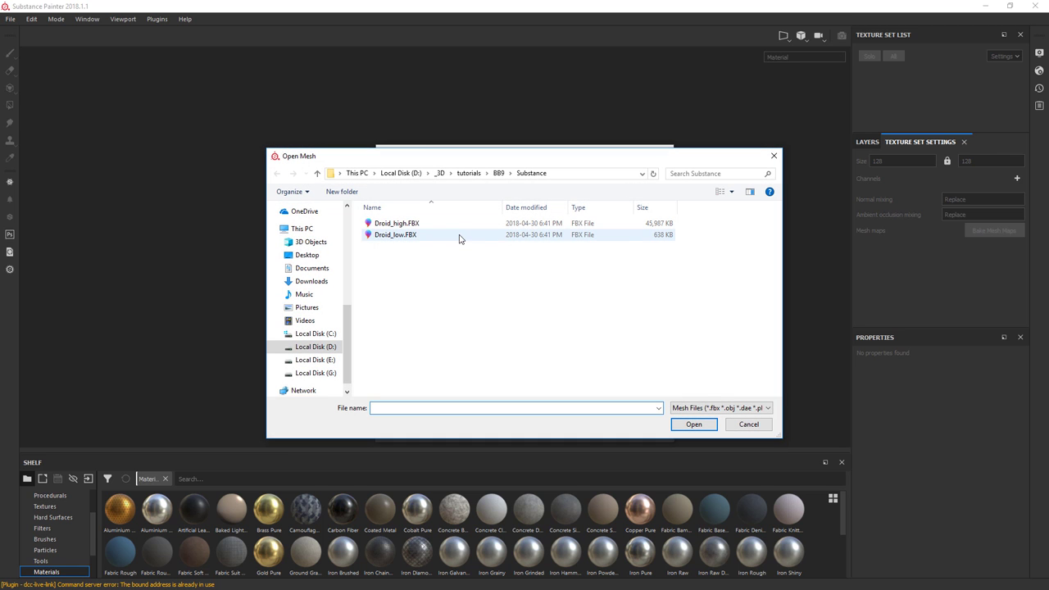
double_click(407, 235)
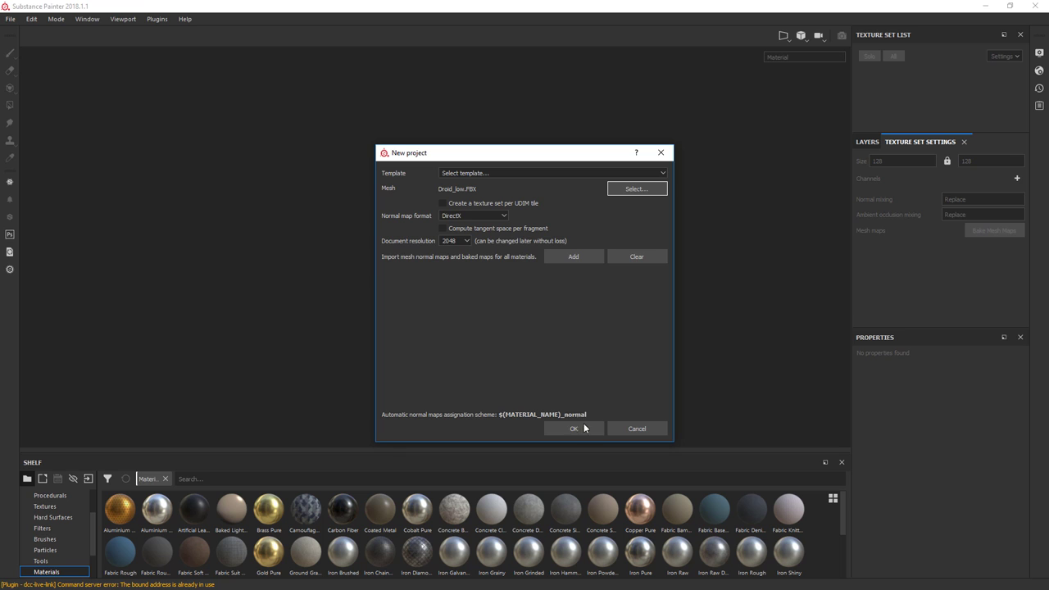
left_click(577, 429)
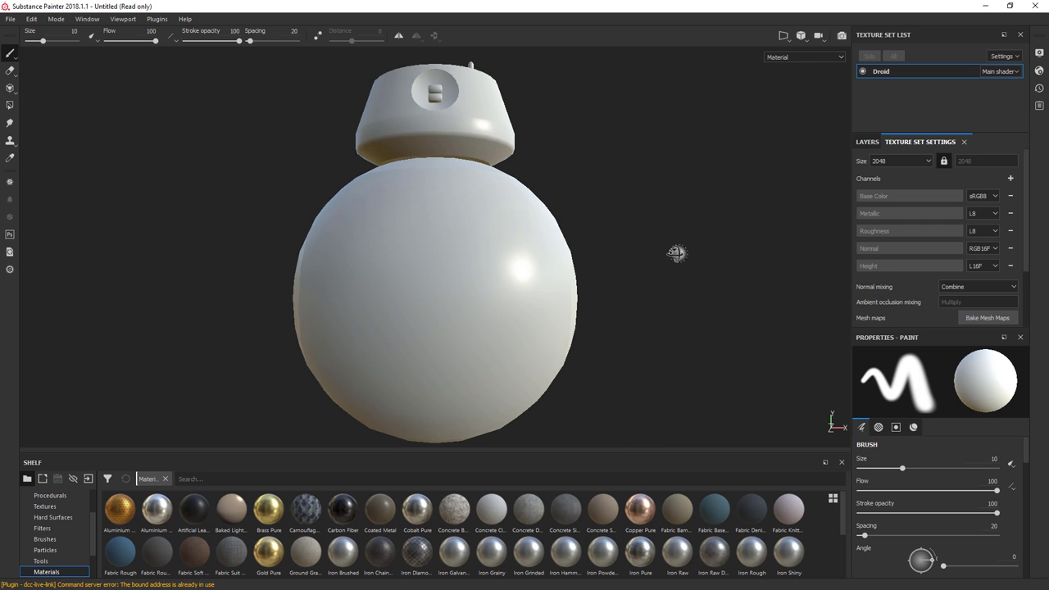
Step: Orbit the droid and switch between the Layers and Texture Set Settings tabs
mouse_move(677, 251)
left_mouse_down("alt")
mouse_move(513, 271)
mouse_move(538, 257)
mouse_move(460, 184)
left_mouse_up("alt")
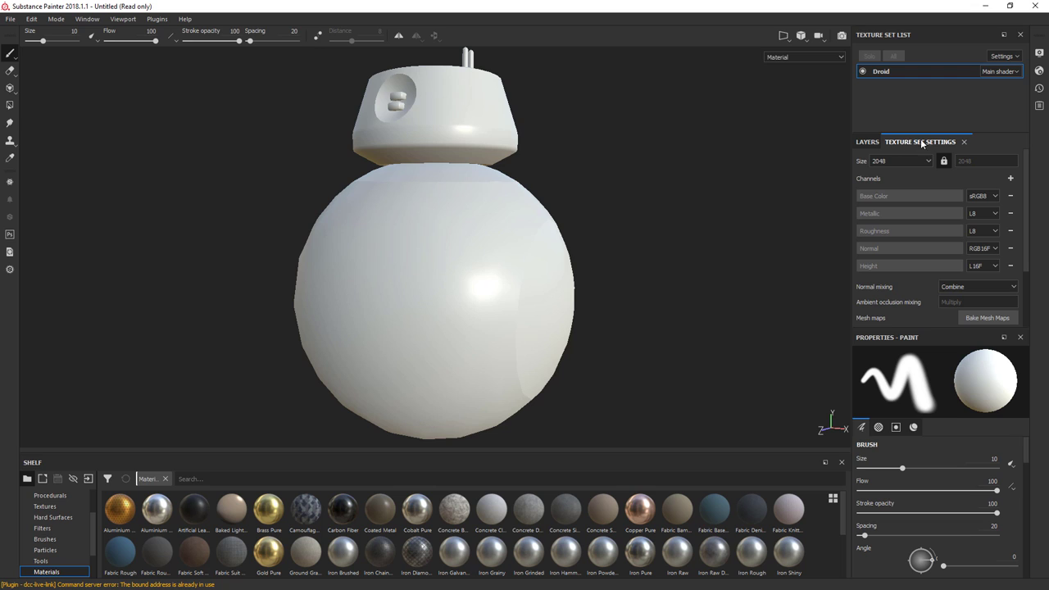
left_click(865, 143)
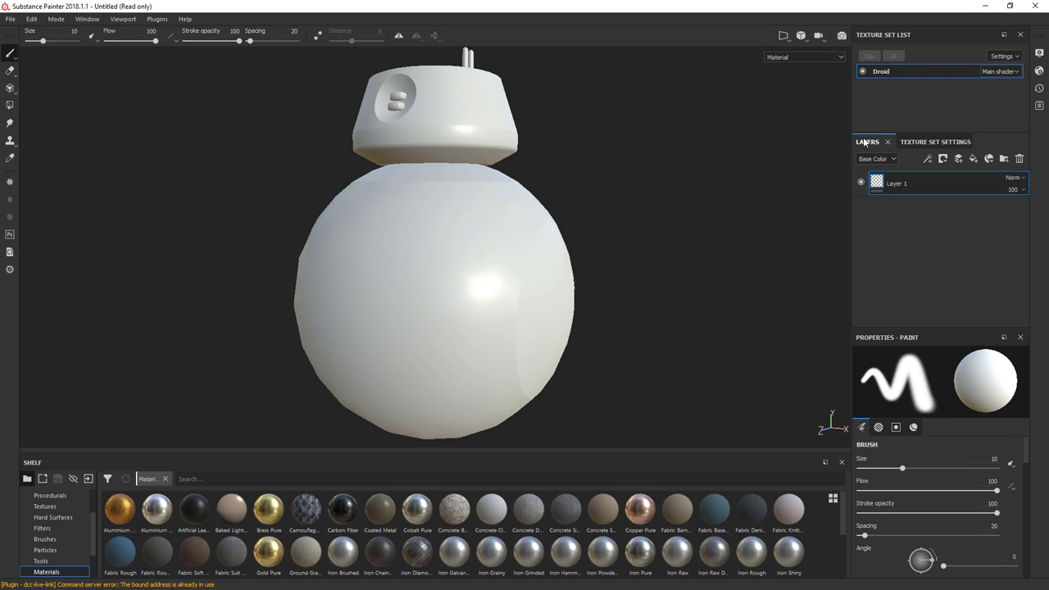
left_click(917, 144)
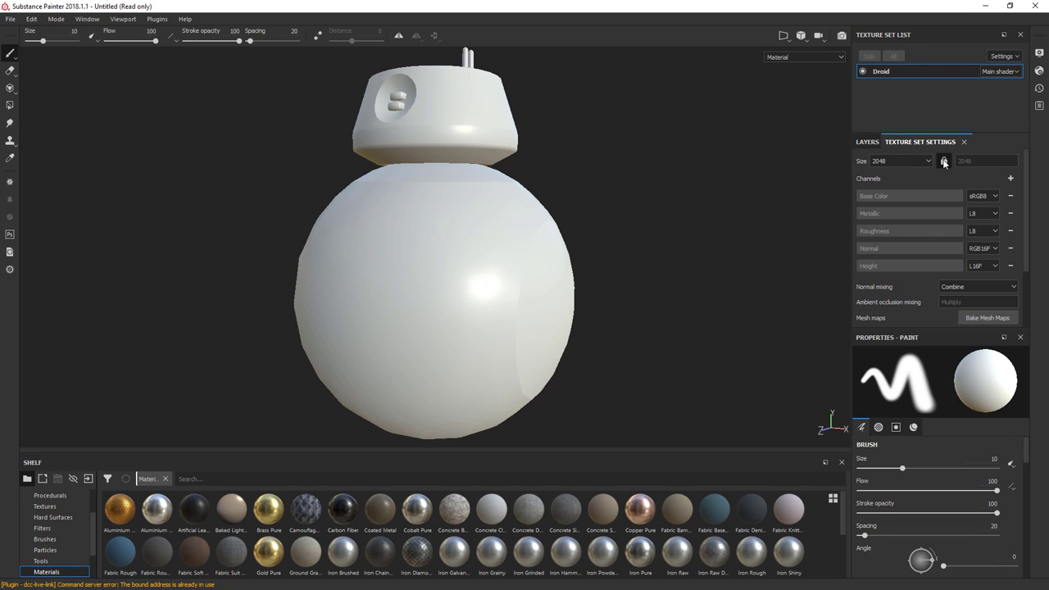
Step: Add the high-poly droid FBX as the high definition mesh, with Ambient occlusion and Thickness unchecked
left_click(987, 318)
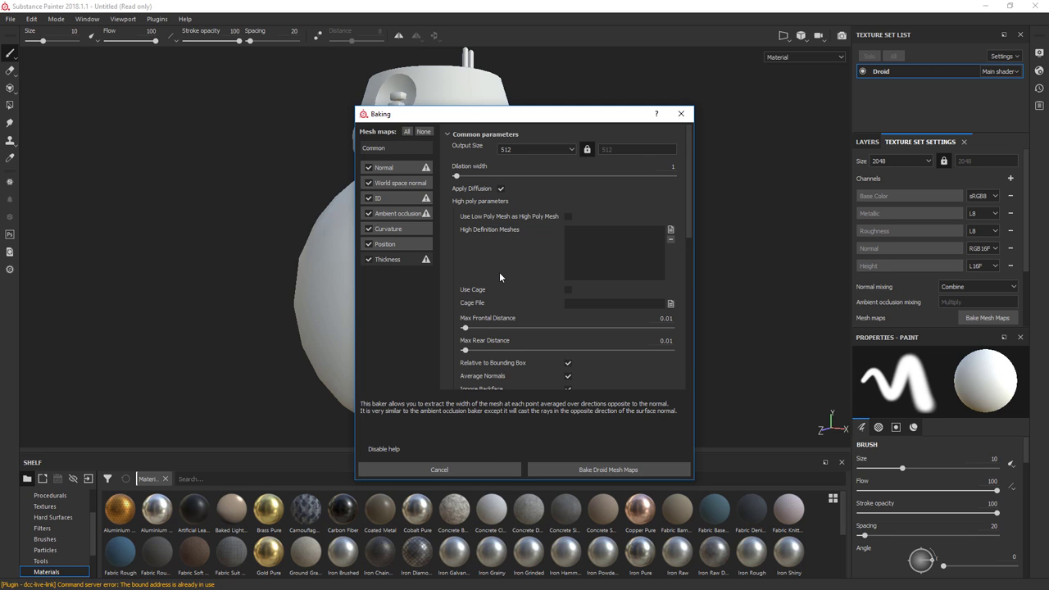
left_click(670, 230)
double_click(398, 222)
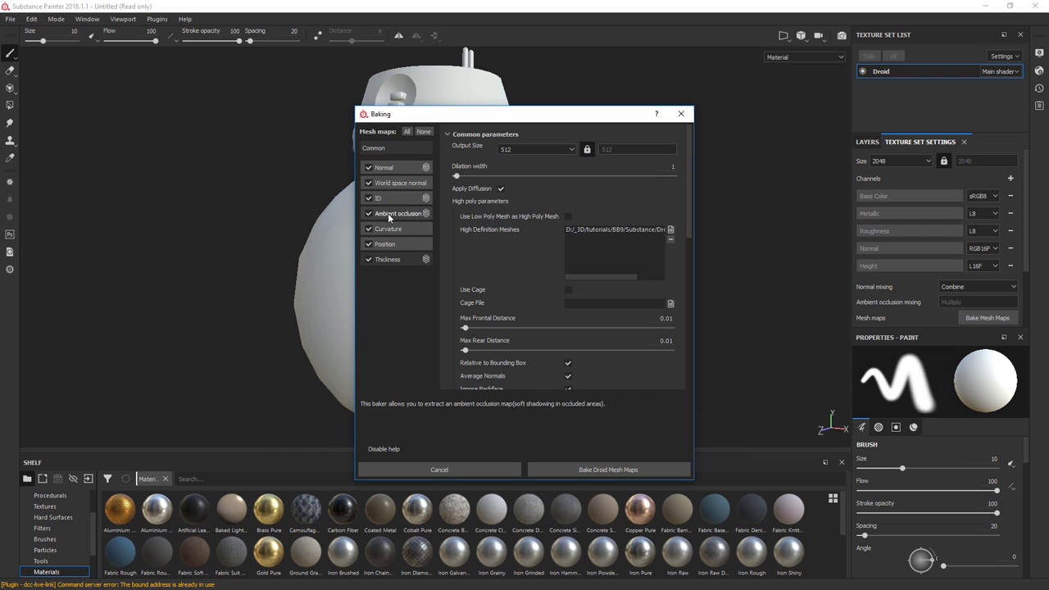
left_click(368, 213)
left_click(367, 261)
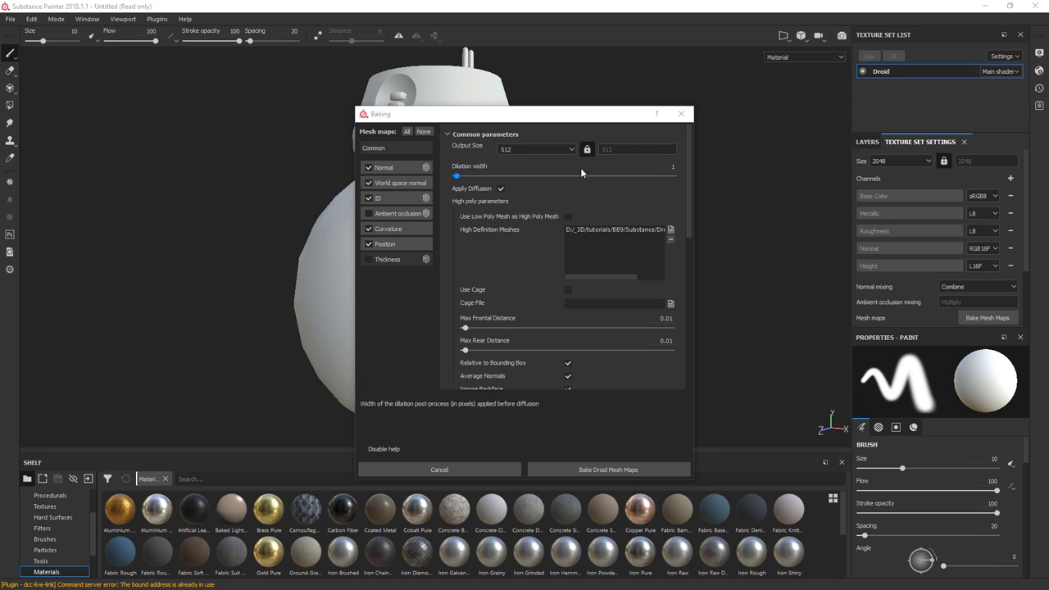
Step: Set the bake Output Size to 4096 and the Dilation width to 32
left_click(564, 149)
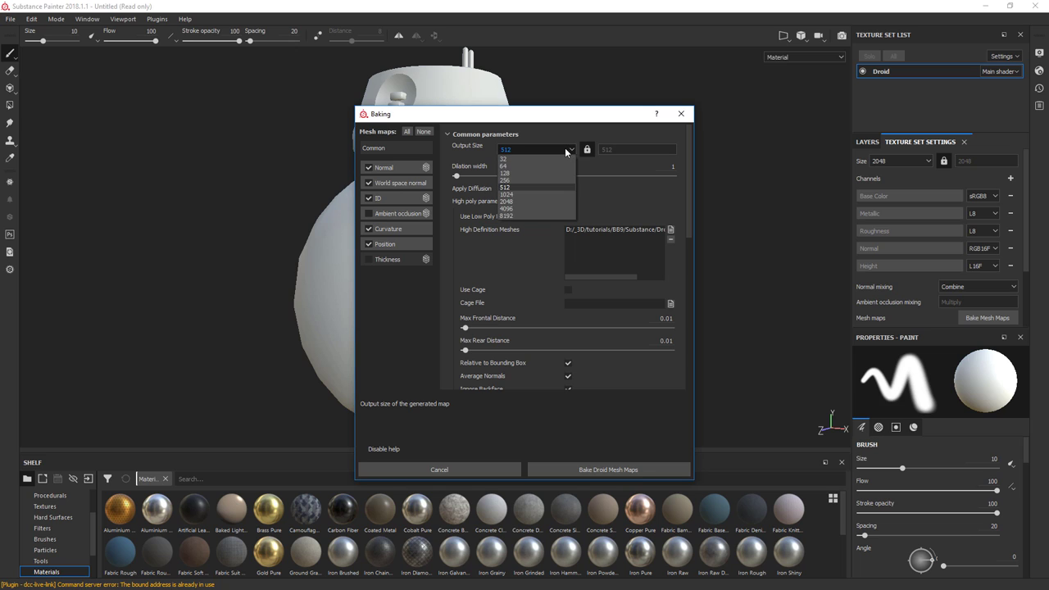
left_click(539, 208)
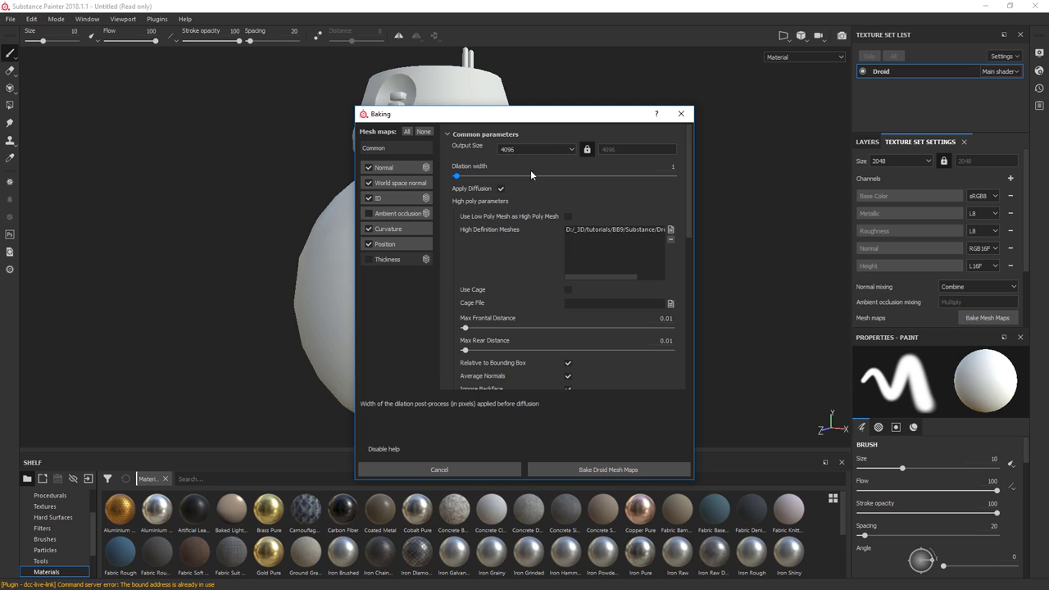
left_click_drag(659, 164, 680, 161)
Step: Set both Max Frontal Distance and Max Rear Distance to 0.07
left_click(660, 317)
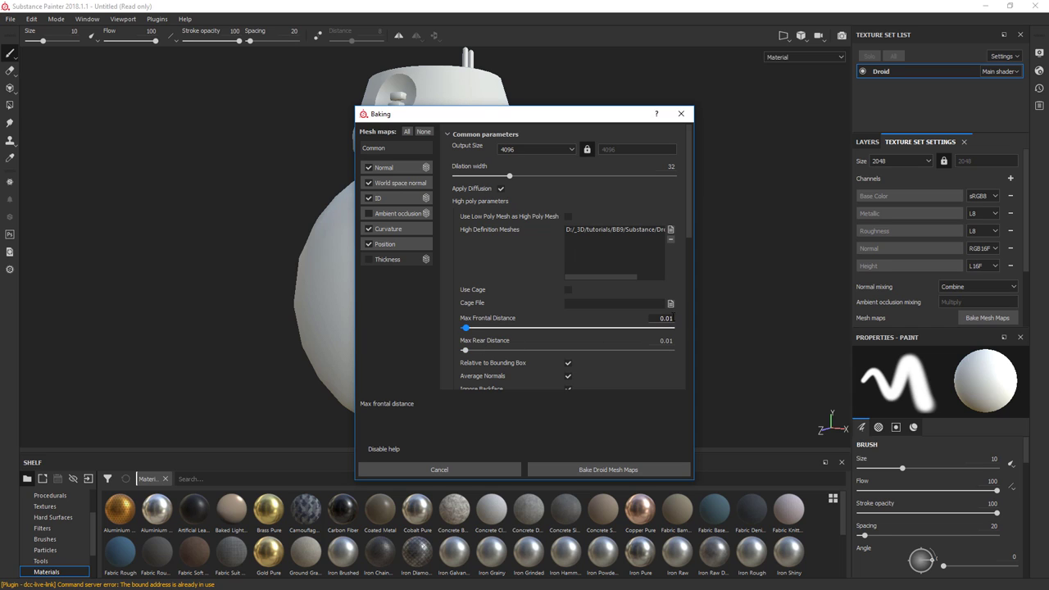
key("BackSpace")
type("7")
left_click(670, 340)
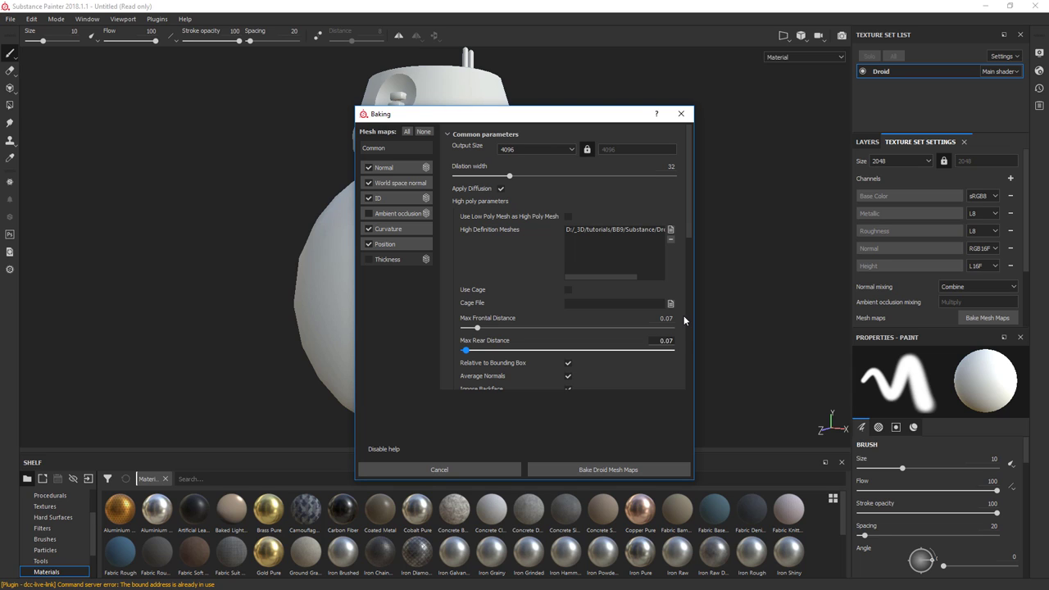
key("Return")
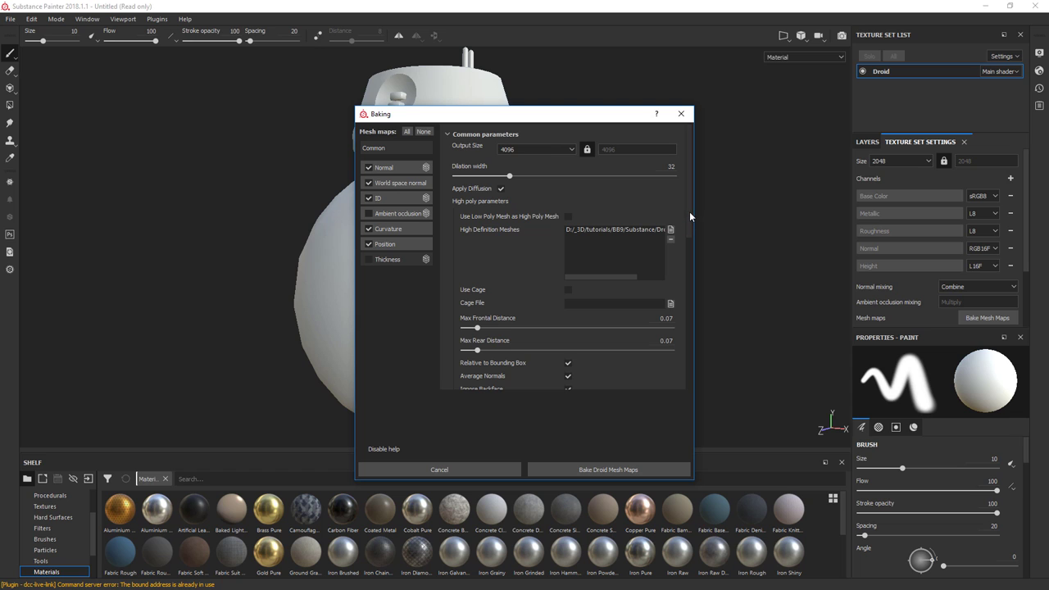
Step: Set bake Match to By Mesh Name and Antialiasing to Subsampling 8x8
left_click_drag(690, 218, 691, 277)
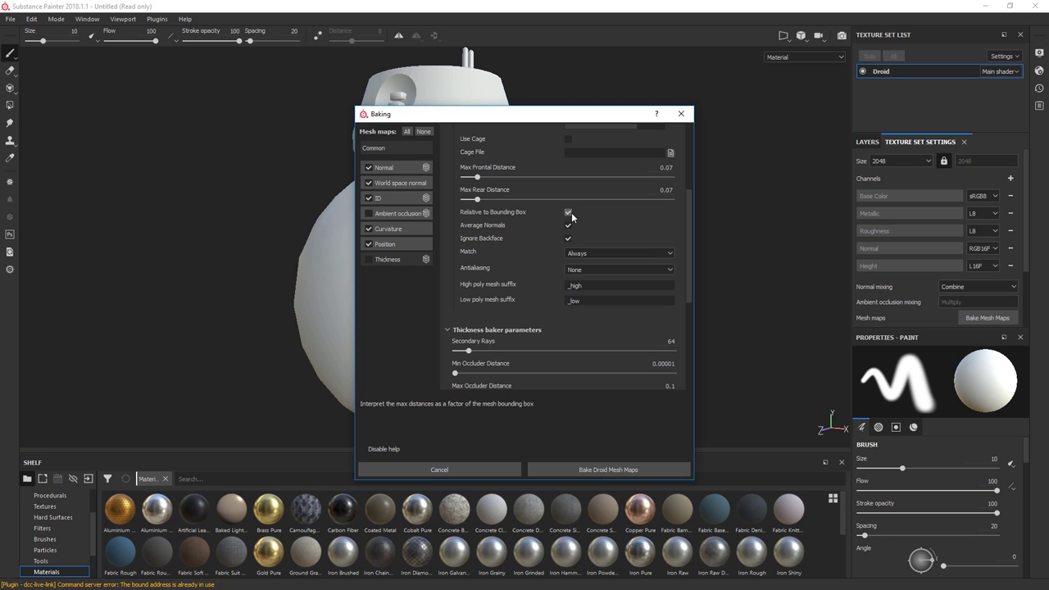
left_click(589, 251)
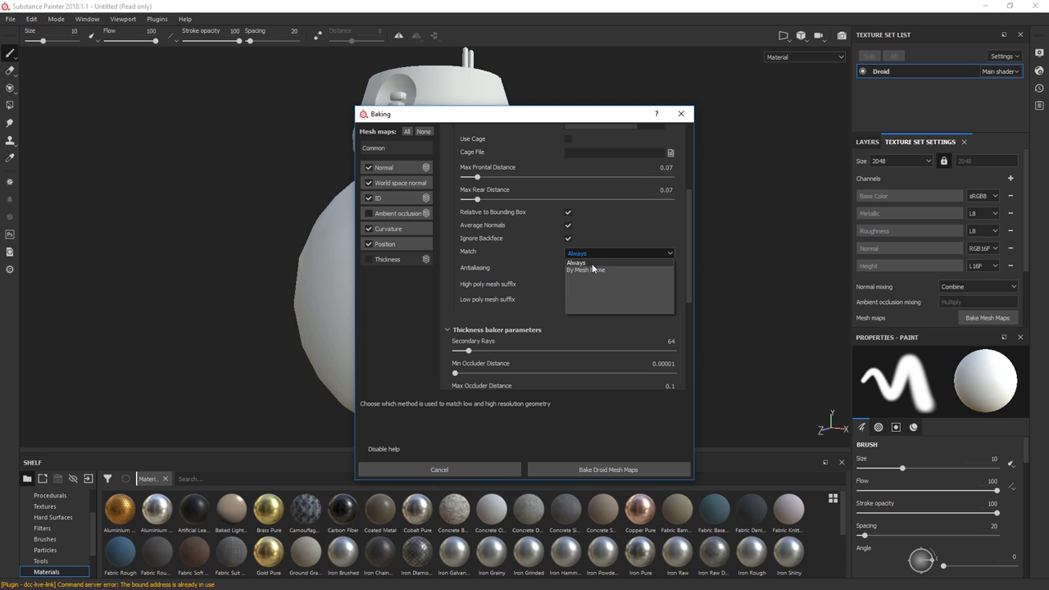
left_click(583, 268)
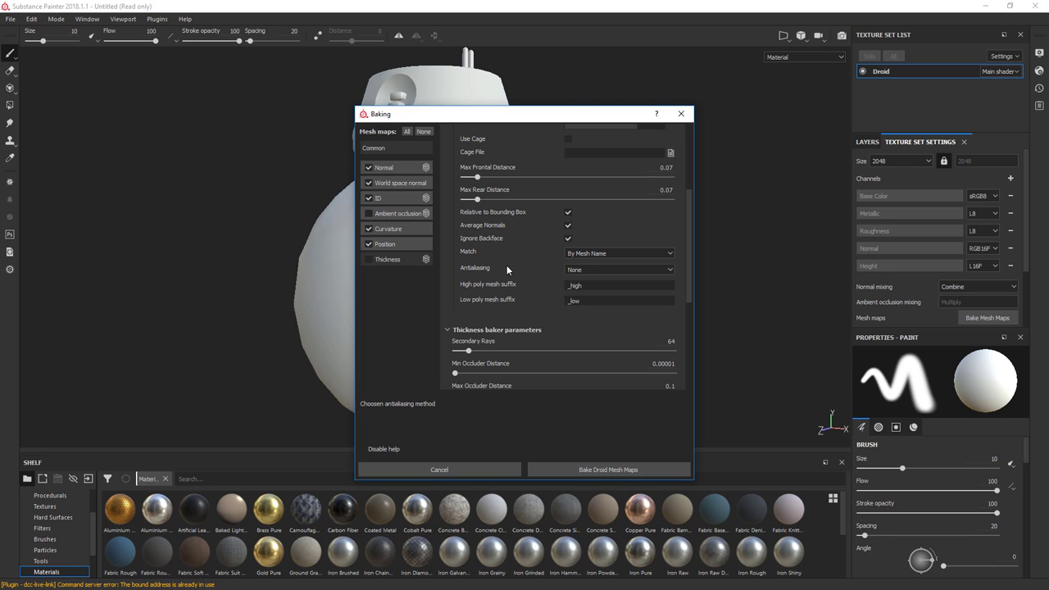
left_click(577, 269)
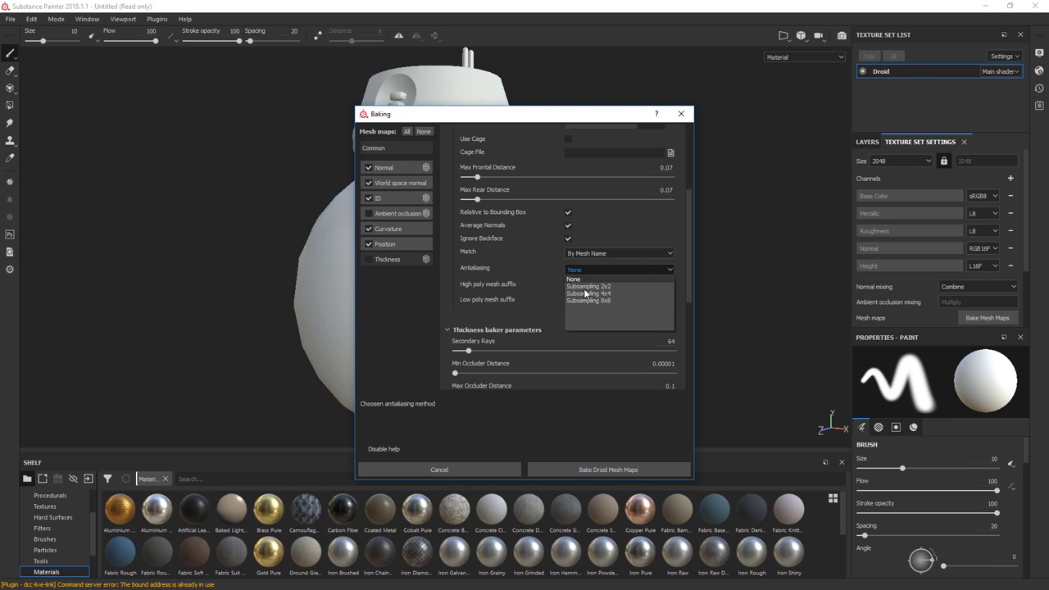
left_click(586, 300)
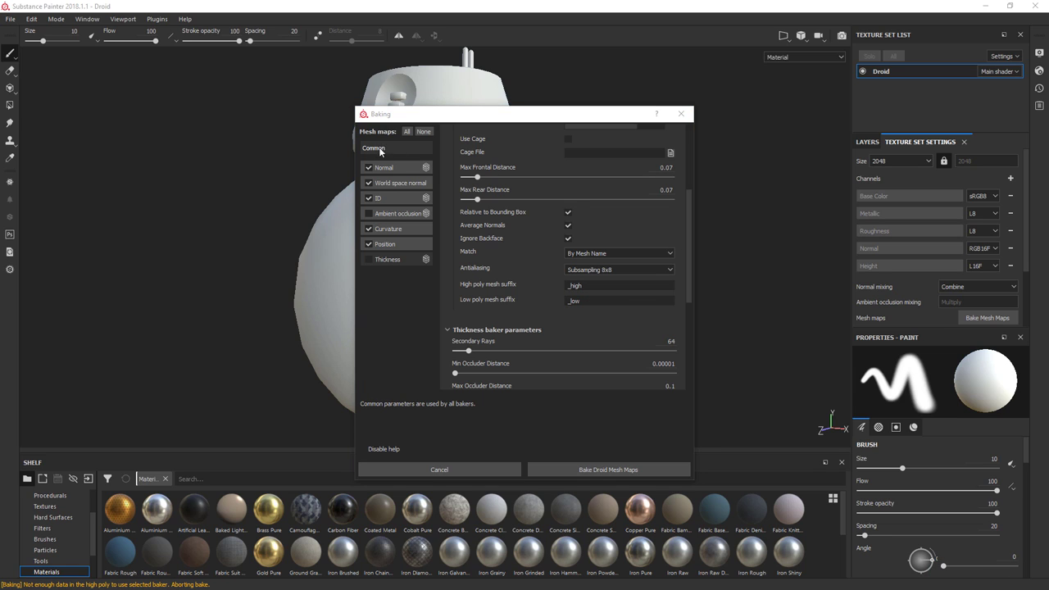
Step: Set the ID baker's Color Source to Material Color
left_click(405, 197)
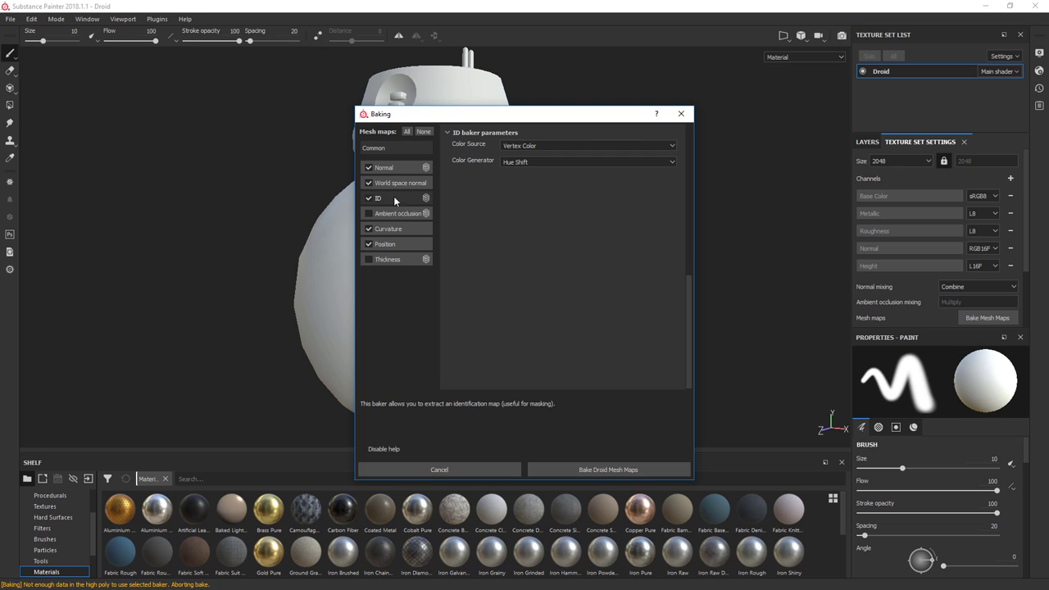
left_click(514, 145)
left_click(519, 162)
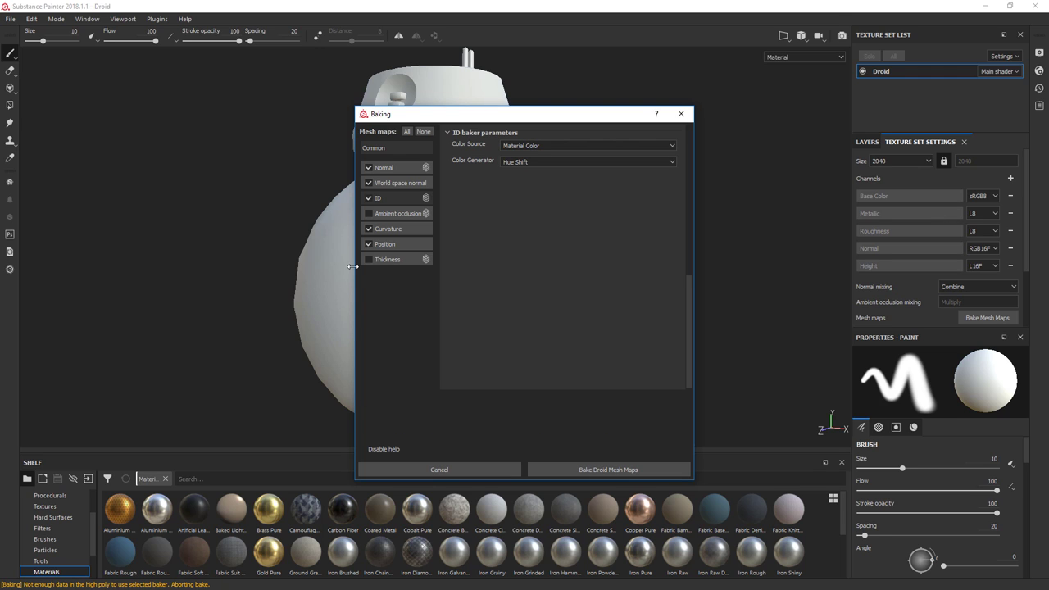
Step: Bake the mesh maps and review the resulting maps in Texture Set Settings
left_click(624, 466)
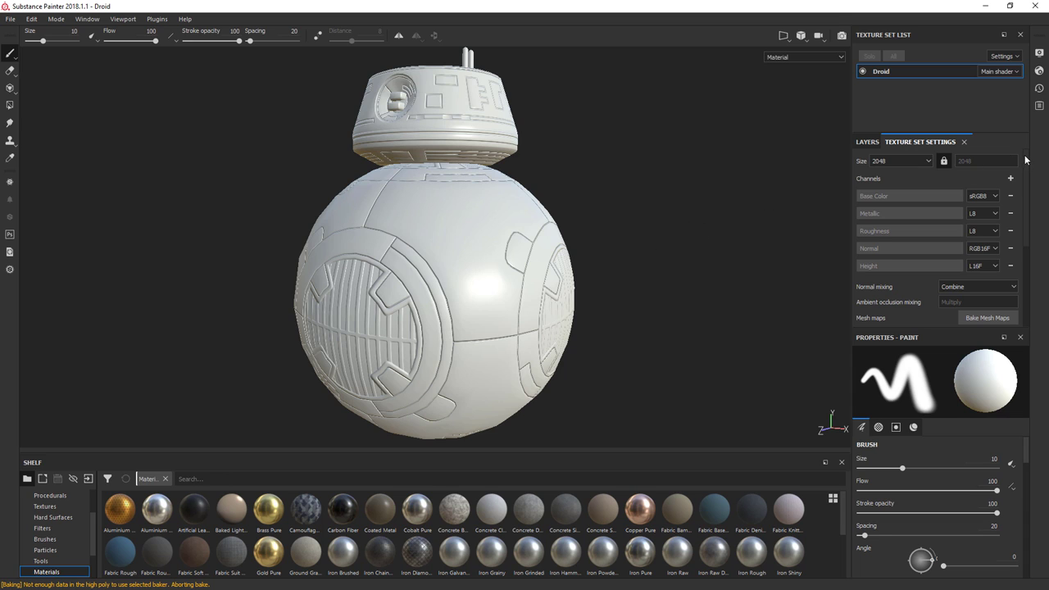
scroll(998, 201, "down", 4)
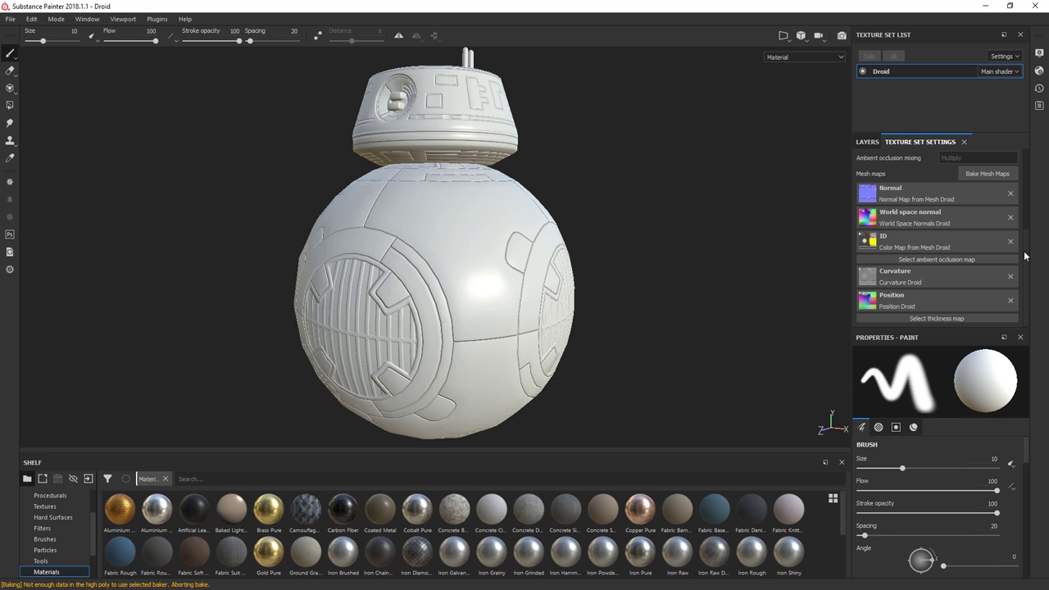
scroll(1024, 256, "up", 5)
Step: Orbit and zoom around the droid's head, then frame the whole model
mouse_move(672, 201)
left_mouse_down("alt")
mouse_move(319, 217)
mouse_move(164, 208)
mouse_move(583, 191)
mouse_move(634, 202)
mouse_move(201, 199)
mouse_move(492, 194)
mouse_move(257, 216)
left_mouse_up("alt")
right_click_drag(257, 215, 696, 163, "shift")
middle_click_drag(696, 164, 714, 287, "alt")
left_click_drag(714, 288, 638, 184, "alt")
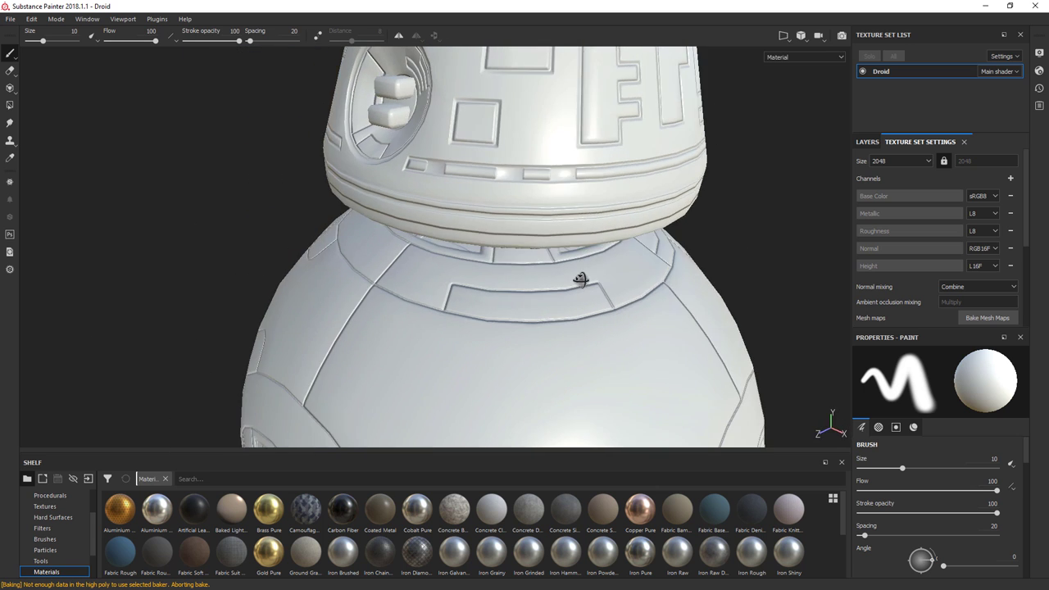
key("f")
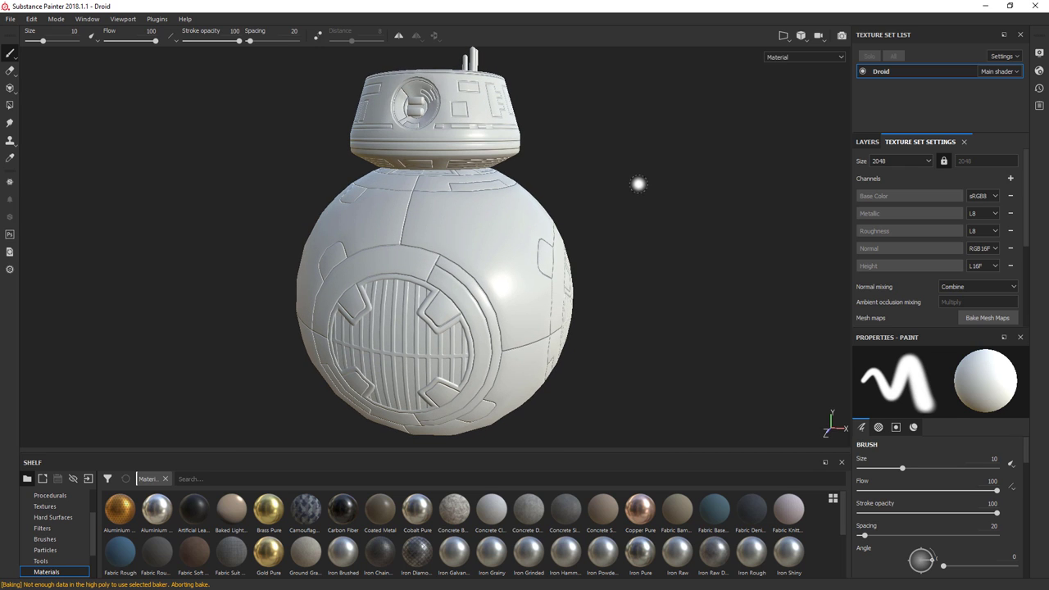
Step: Save the project with Save As, replacing the existing Droid.spp
left_click(10, 20)
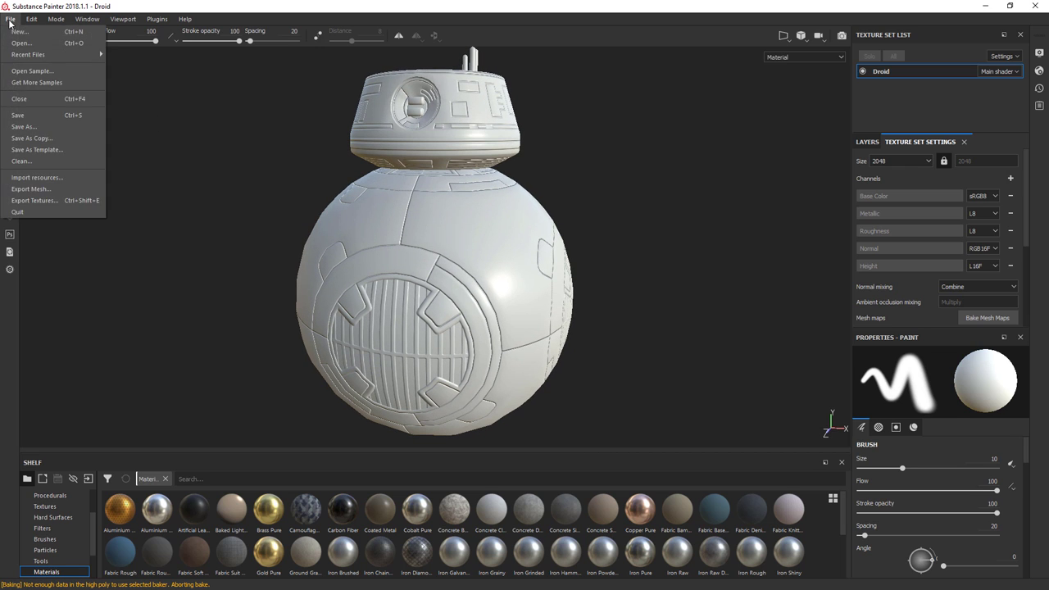
left_click(27, 127)
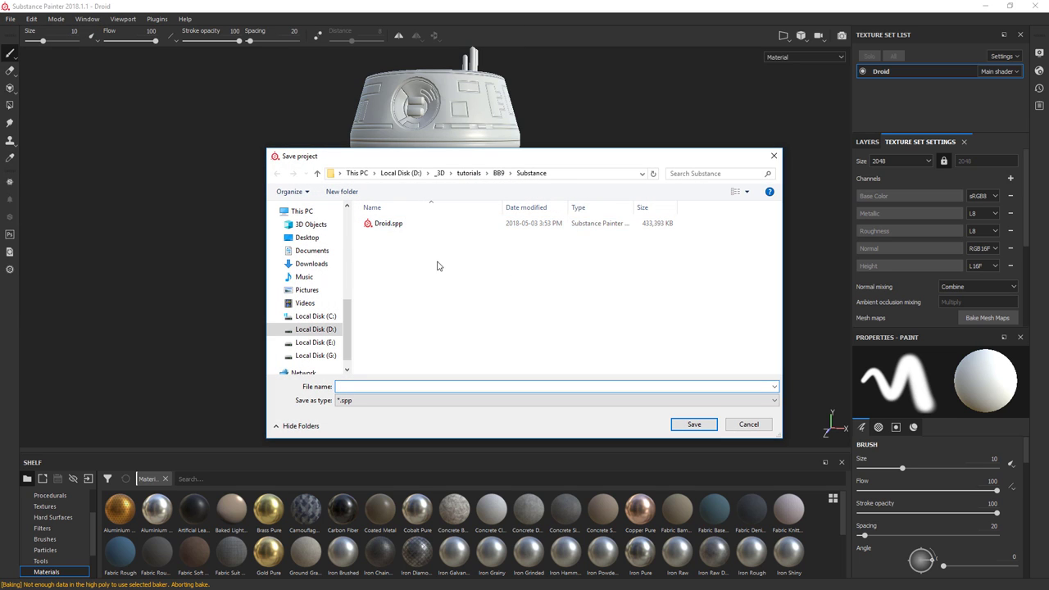
left_click(389, 227)
double_click(391, 224)
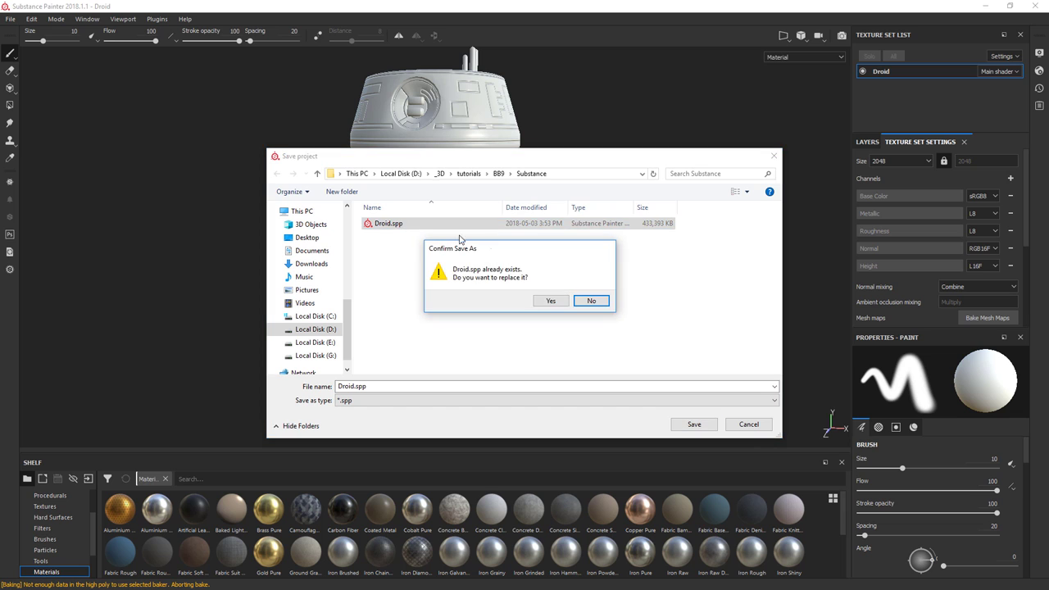
left_click(552, 298)
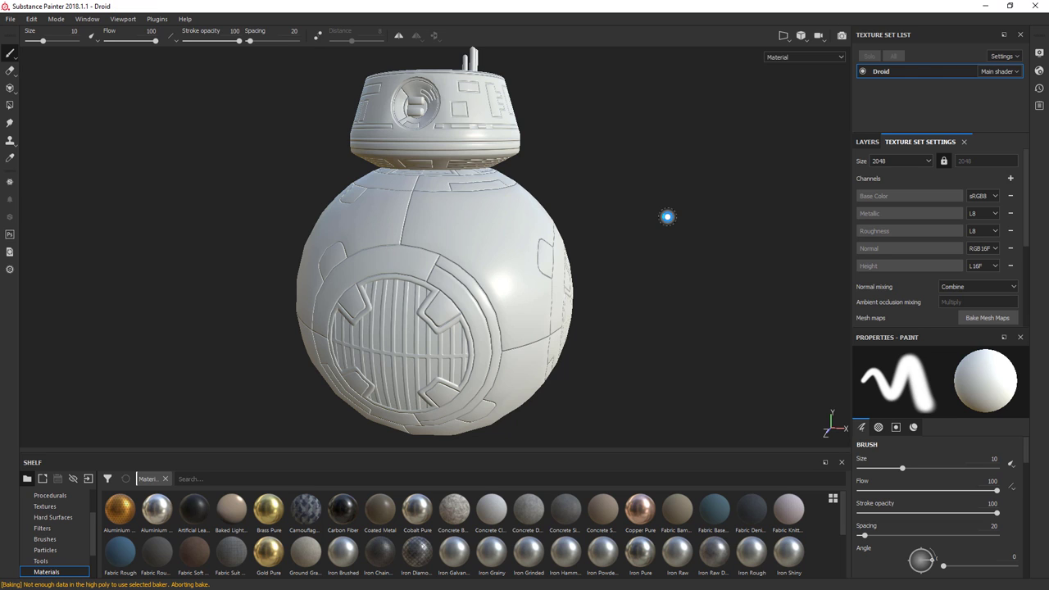
Step: Orbit the droid and reopen the Baking dialog via Bake Mesh Maps
left_click_drag(690, 204, 588, 199, "alt")
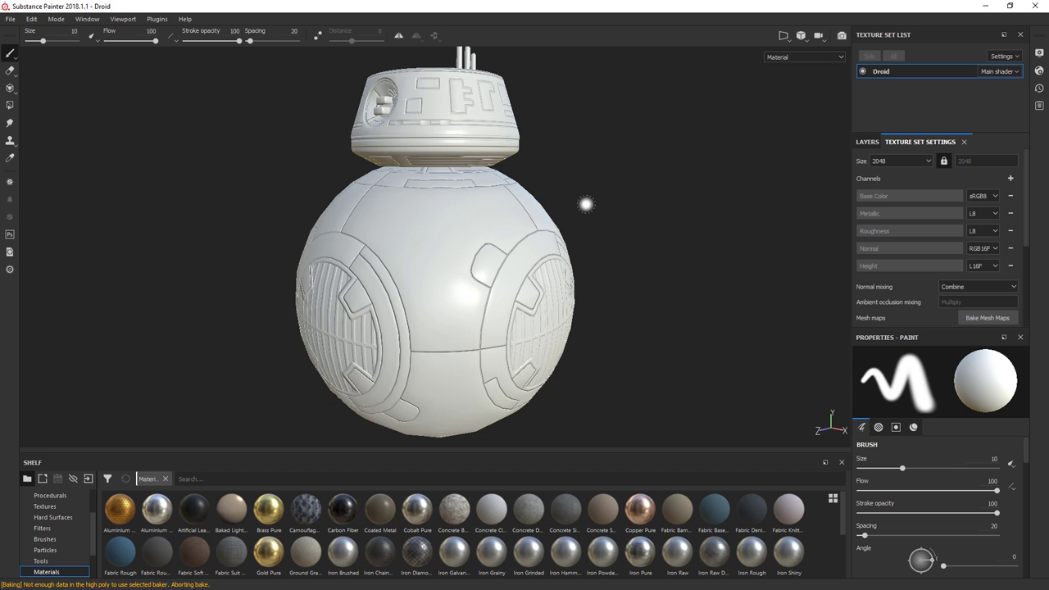
left_click(979, 317)
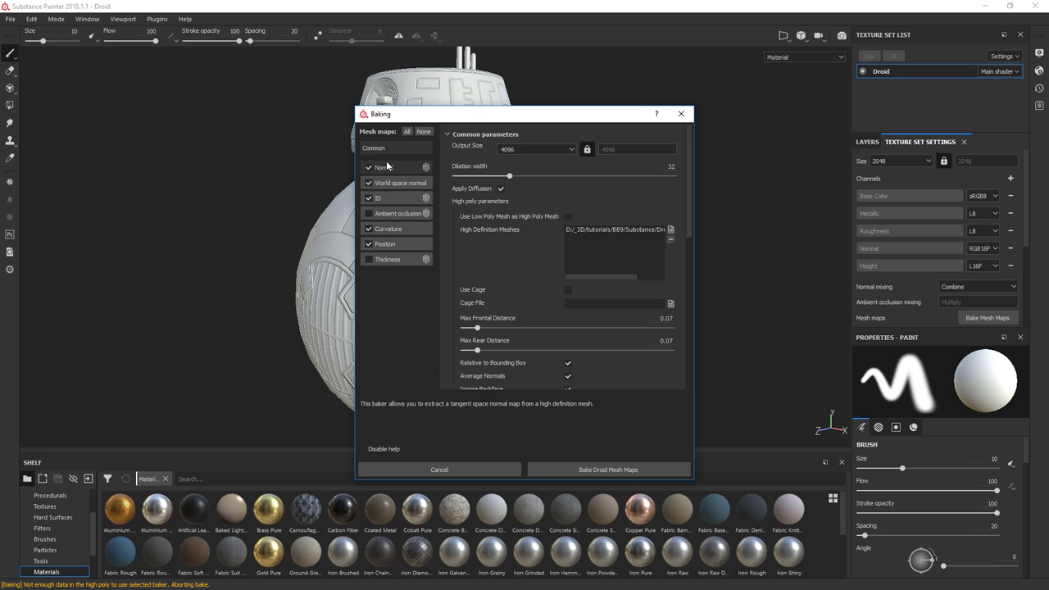
Step: Bake only ambient occlusion, with self occlusion limited to Only Same Mesh Name
left_click(422, 132)
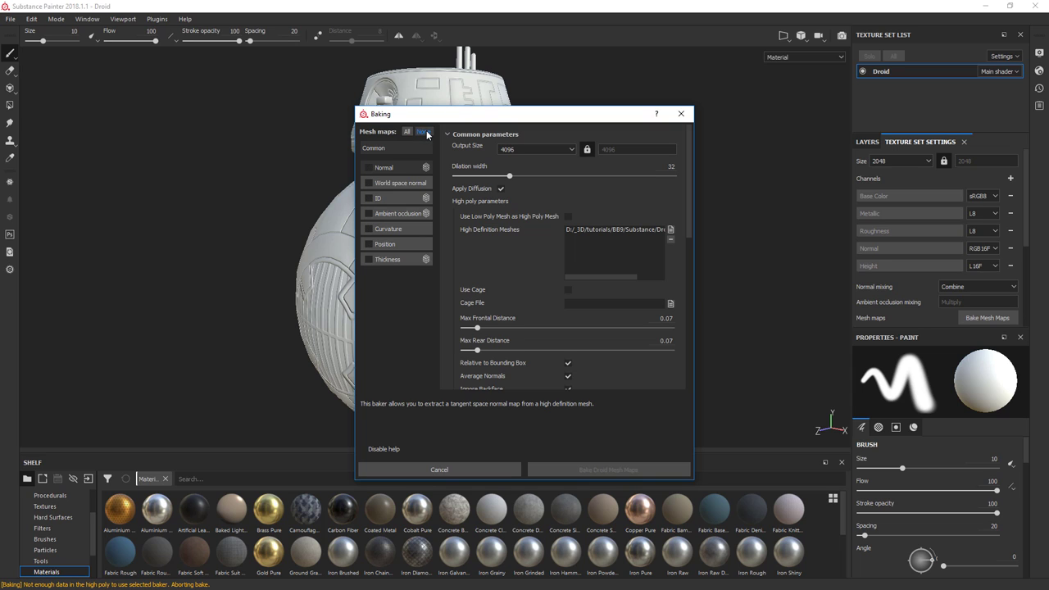
left_click(369, 213)
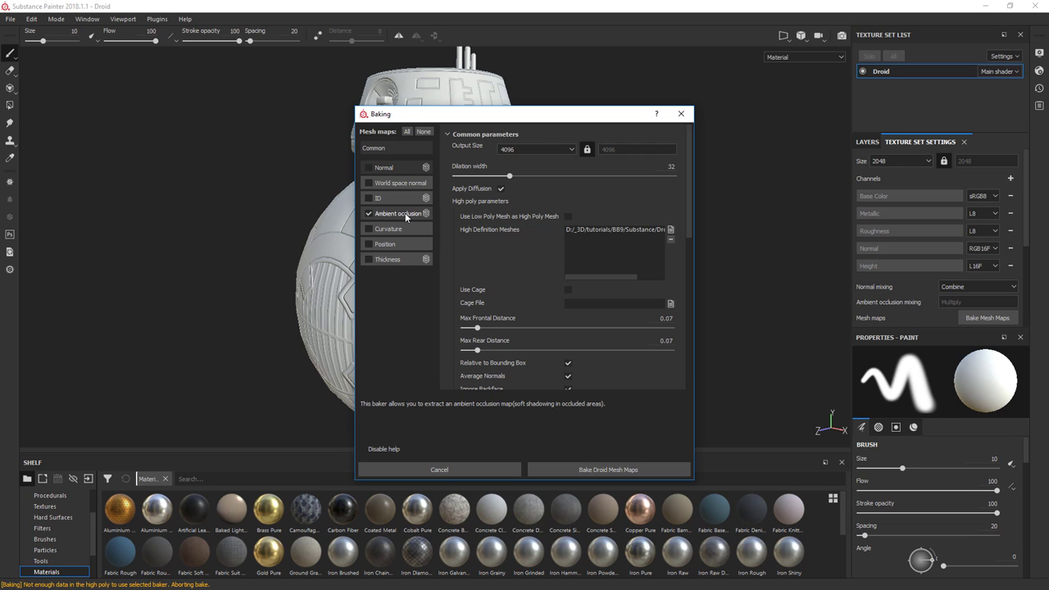
left_click(405, 216)
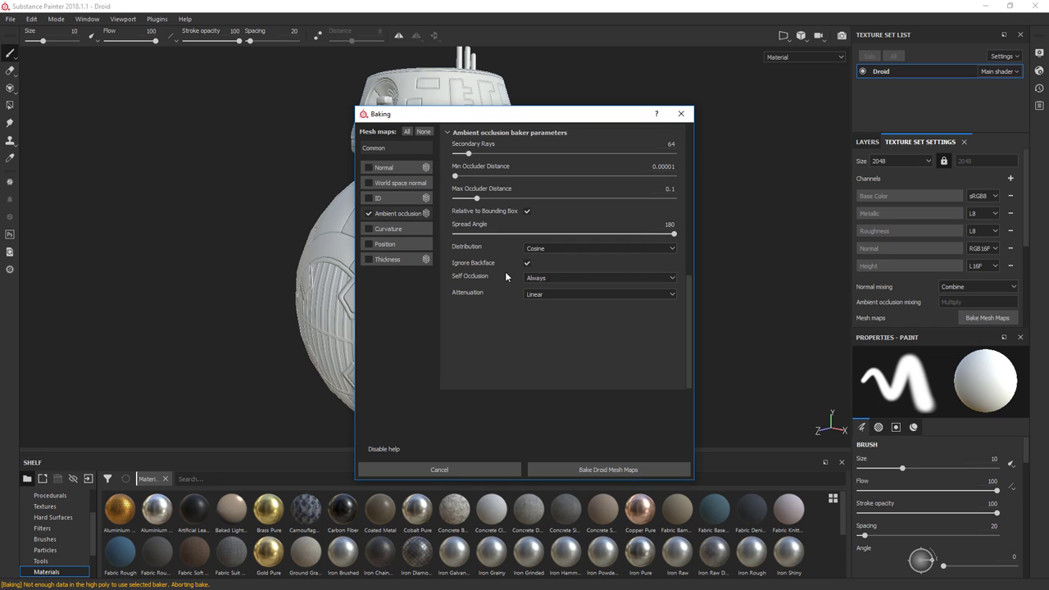
left_click(541, 277)
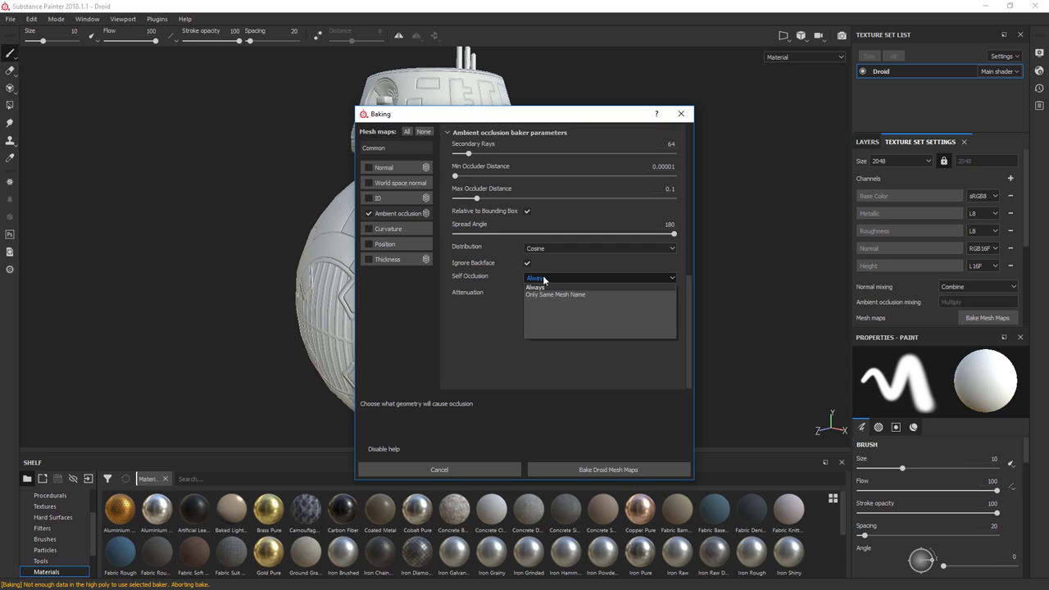
left_click(542, 294)
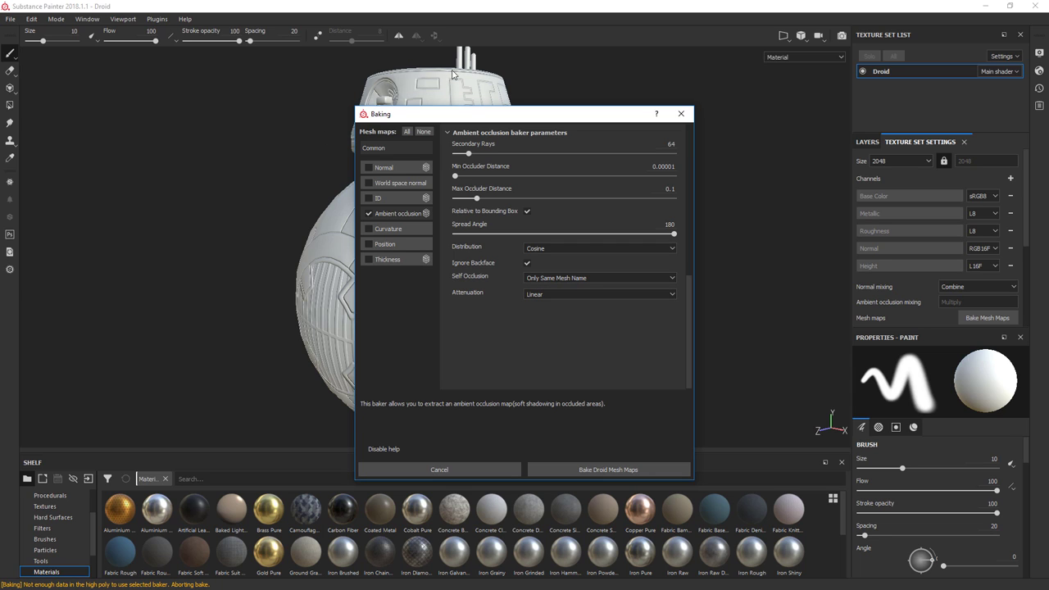
Step: Set Secondary Rays to 256 and antialiasing to Subsampling 2x2
left_click(669, 144)
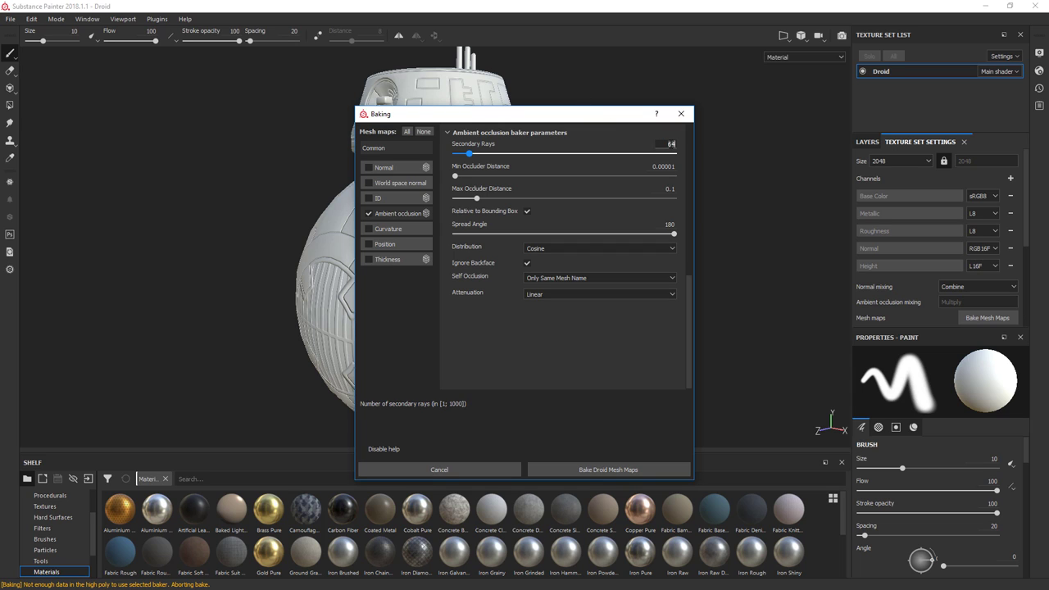
type("255")
key("Return")
left_click(403, 148)
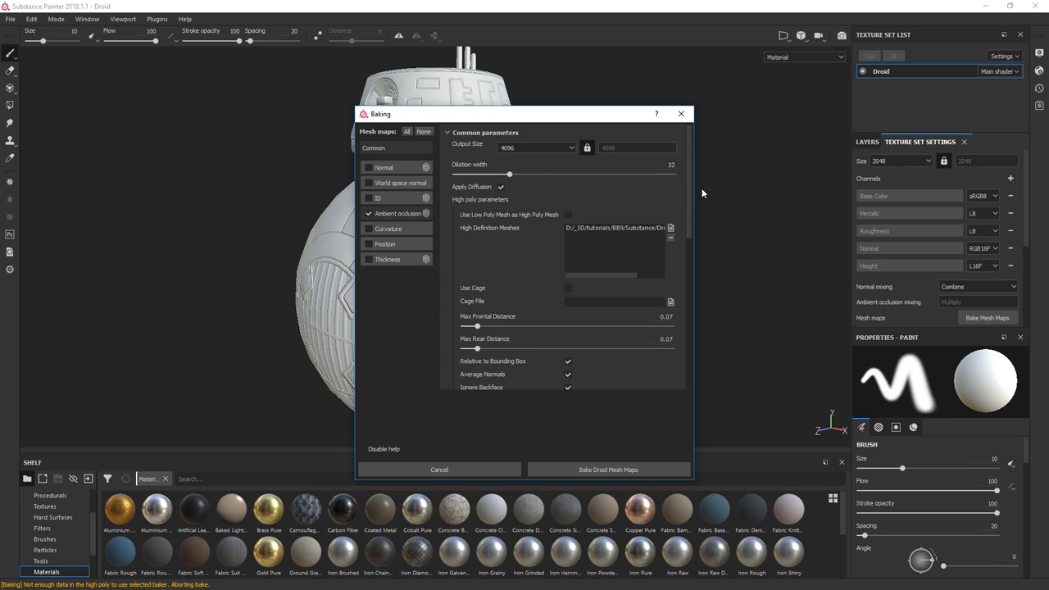
key("Tab")
left_click_drag(688, 169, 692, 223)
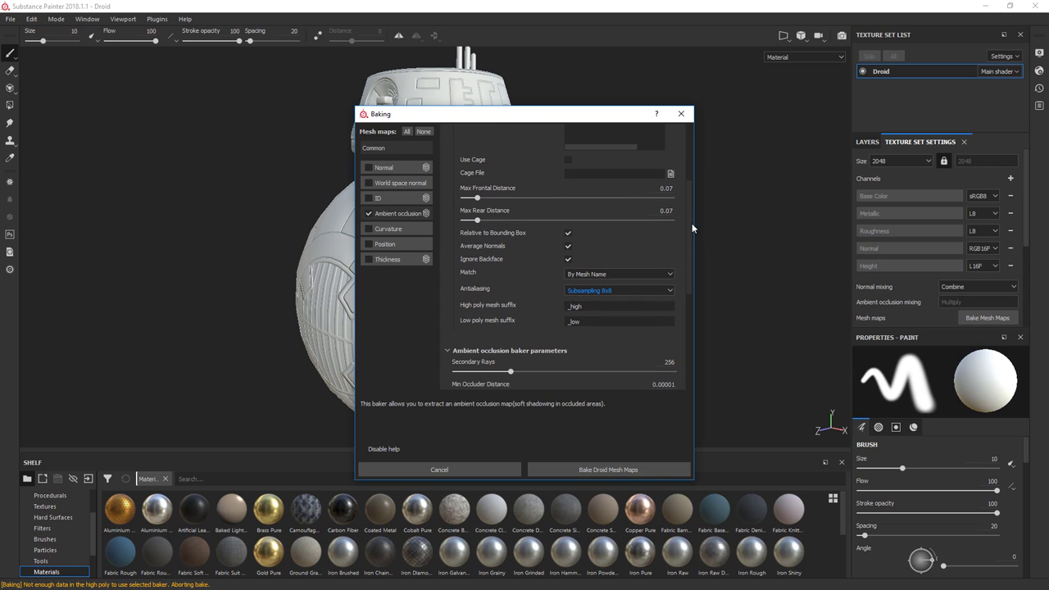
left_click(600, 290)
left_click(598, 305)
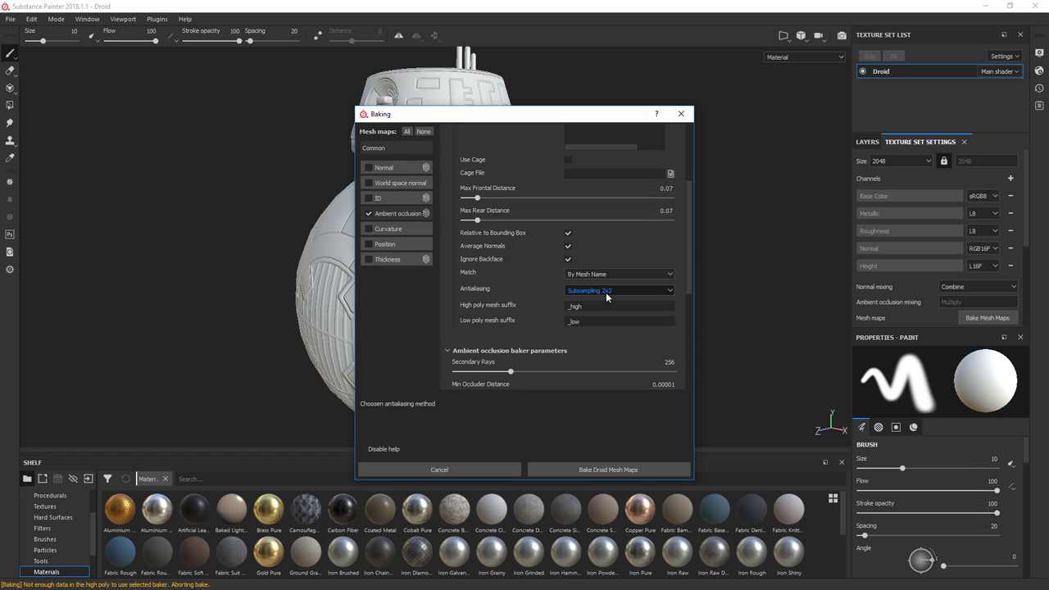
Step: Bake the droid mesh maps and orbit to inspect the occlusion shading around the front grille
left_click(606, 469)
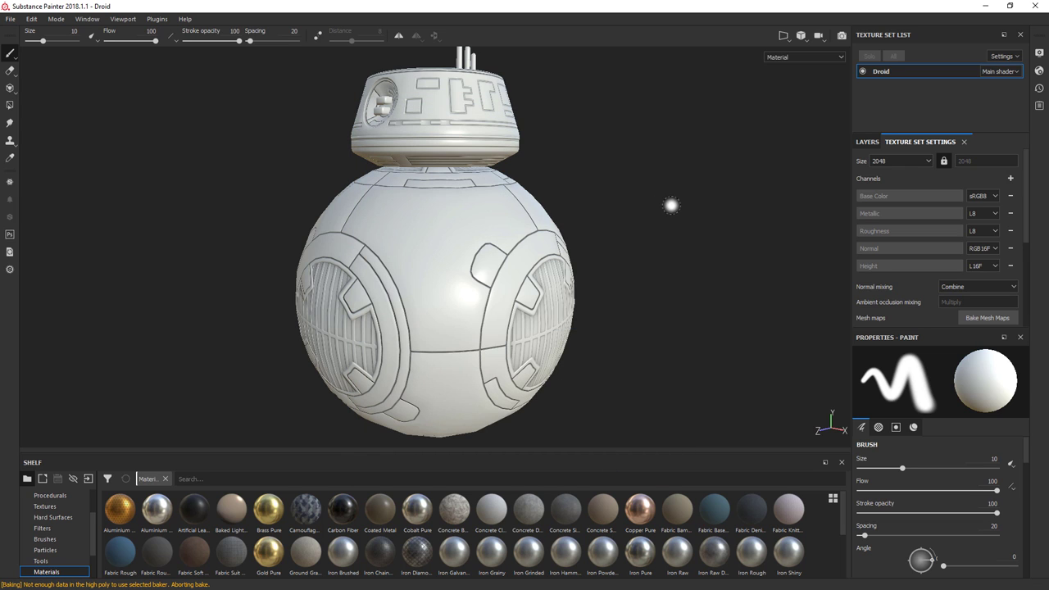
left_click_drag(741, 212, 822, 189, "alt")
scroll(522, 201, "up", 10)
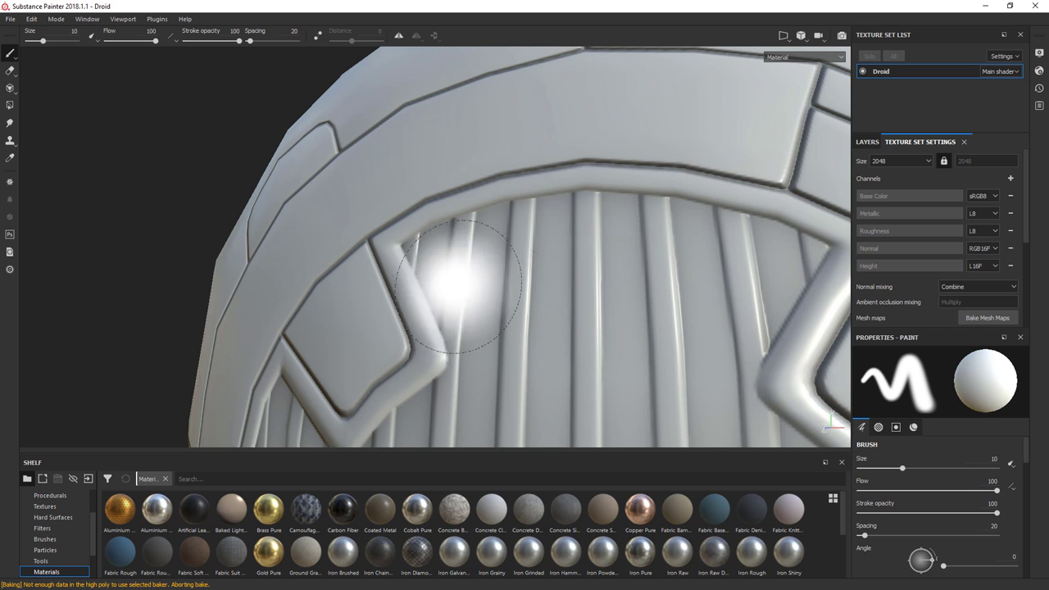
scroll(627, 208, "down", 10)
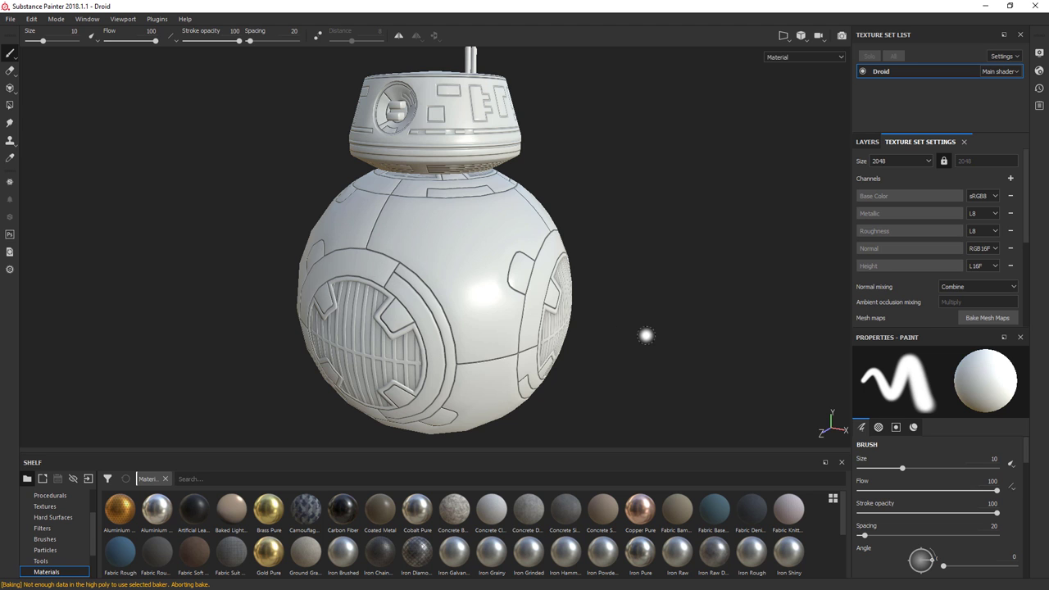
left_click_drag(647, 333, 660, 315, "alt")
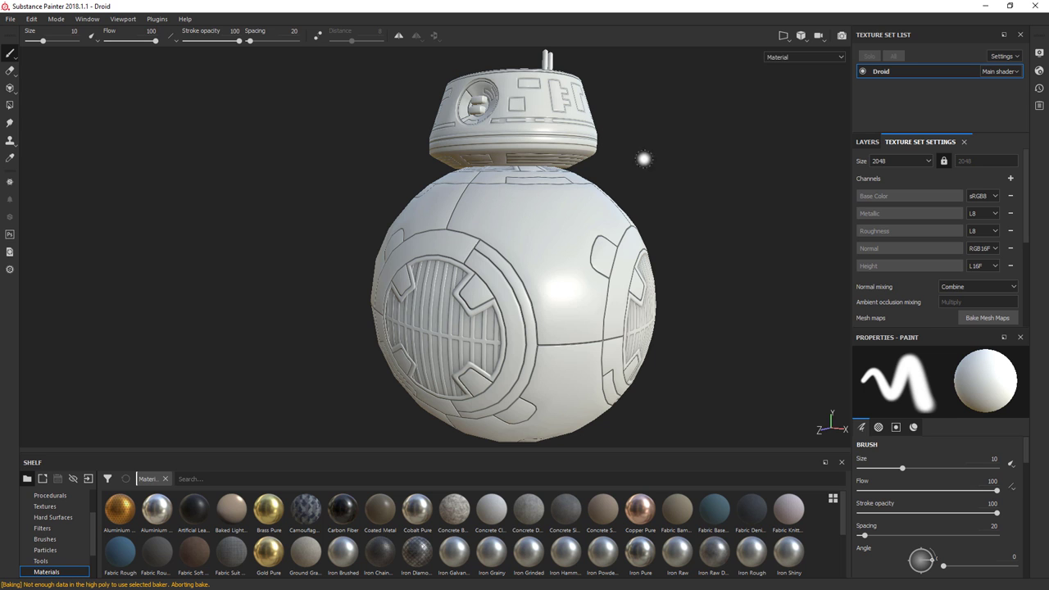
mouse_move(697, 158)
left_mouse_down("alt")
mouse_move(772, 161)
mouse_move(679, 173)
left_mouse_up("alt")
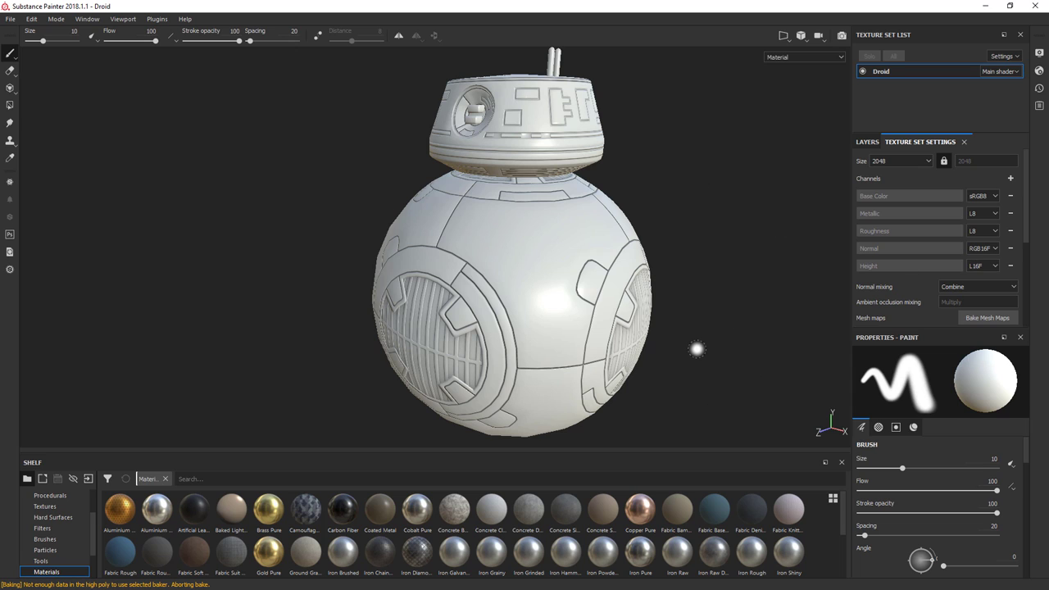
Step: Add an Emissive channel, then an Opacity channel, to the Droid texture set's channel list
left_click(1011, 179)
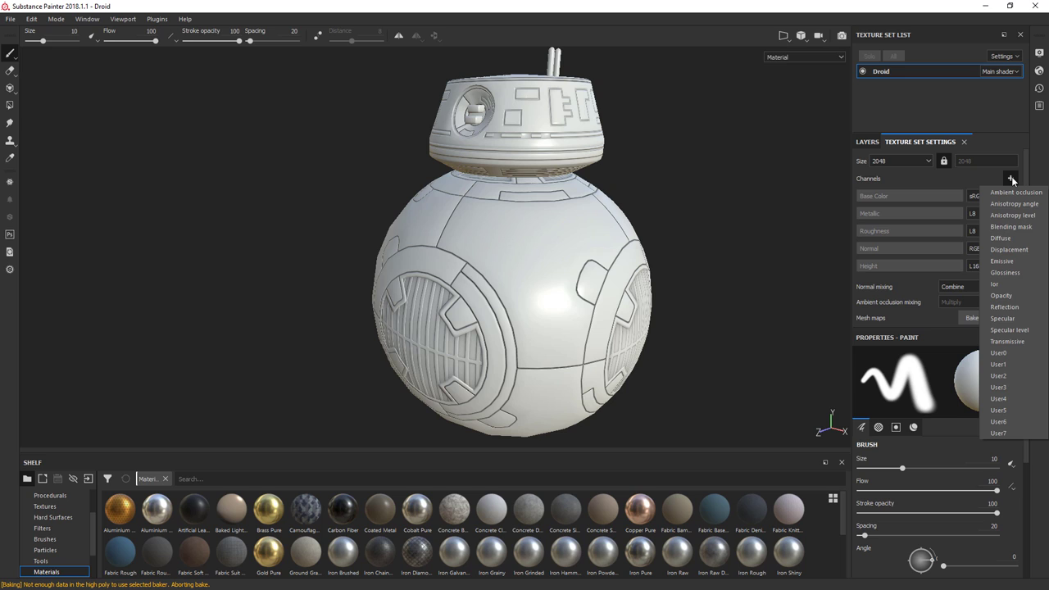
left_click(1001, 260)
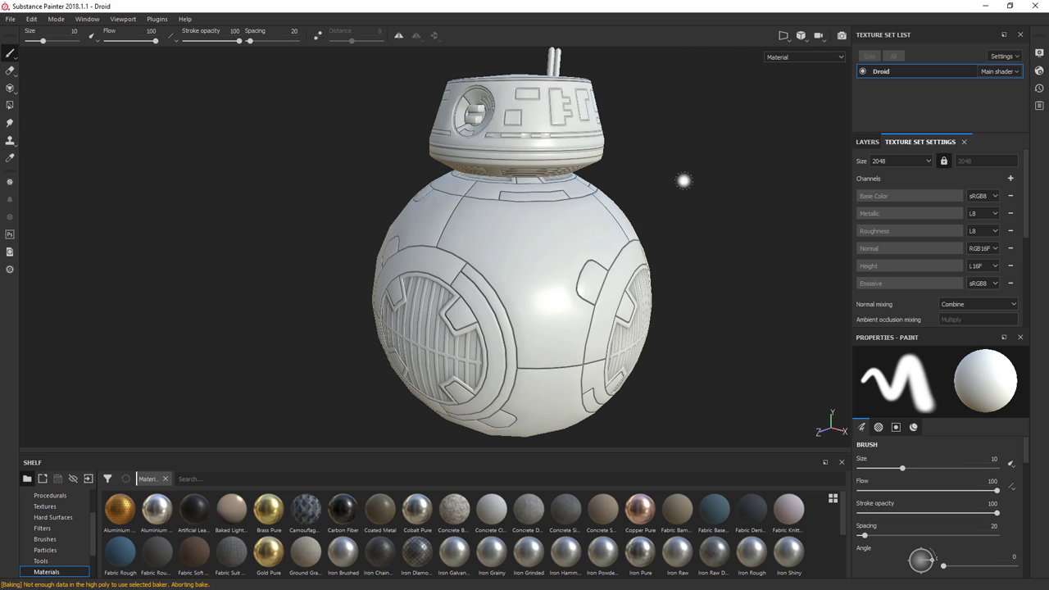
left_click_drag(683, 181, 721, 169, "alt")
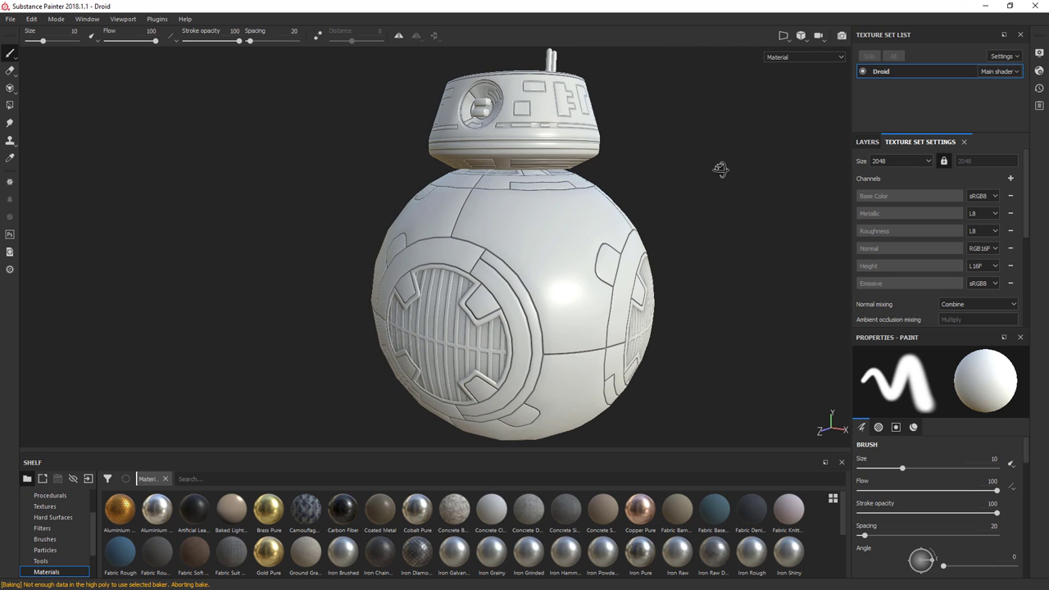
left_click(1010, 179)
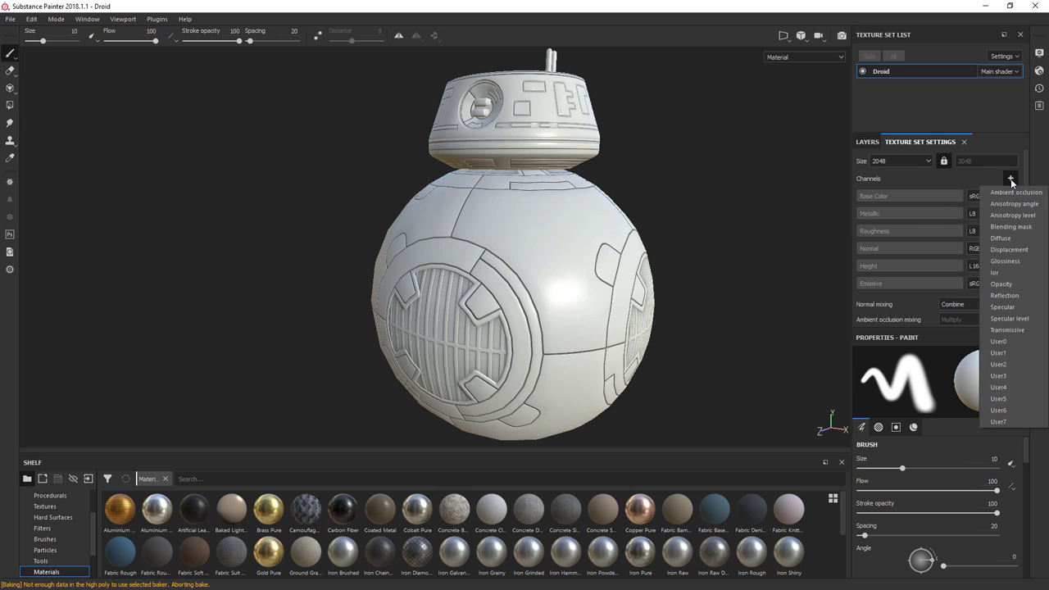
left_click(999, 284)
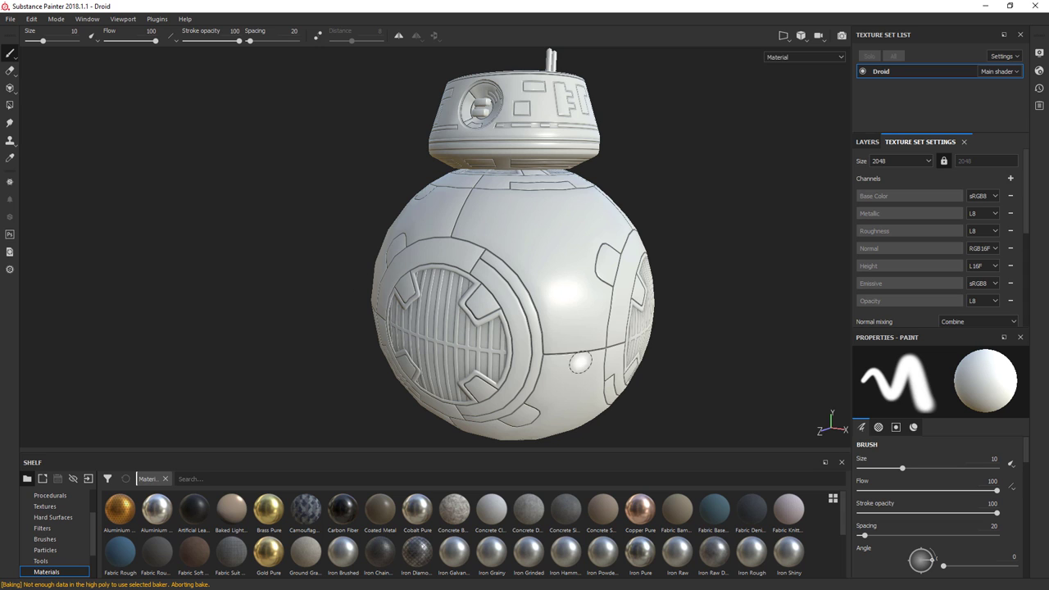
left_click_drag(749, 358, 688, 348, "alt")
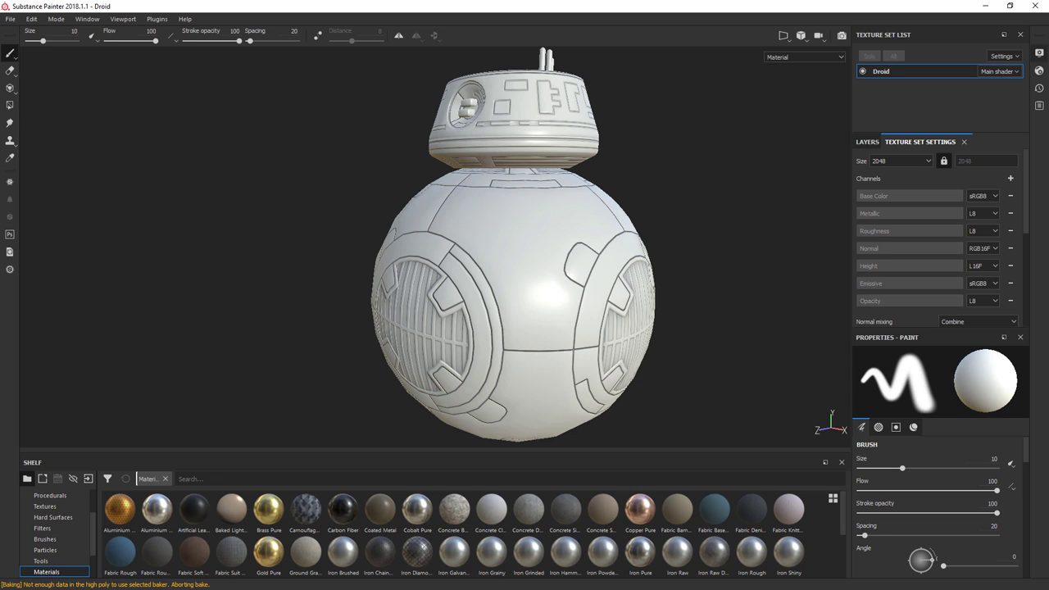
Step: Change the main shader to pbr-metal-rough-with-alpha-blending and close Shader Settings
left_click(1038, 72)
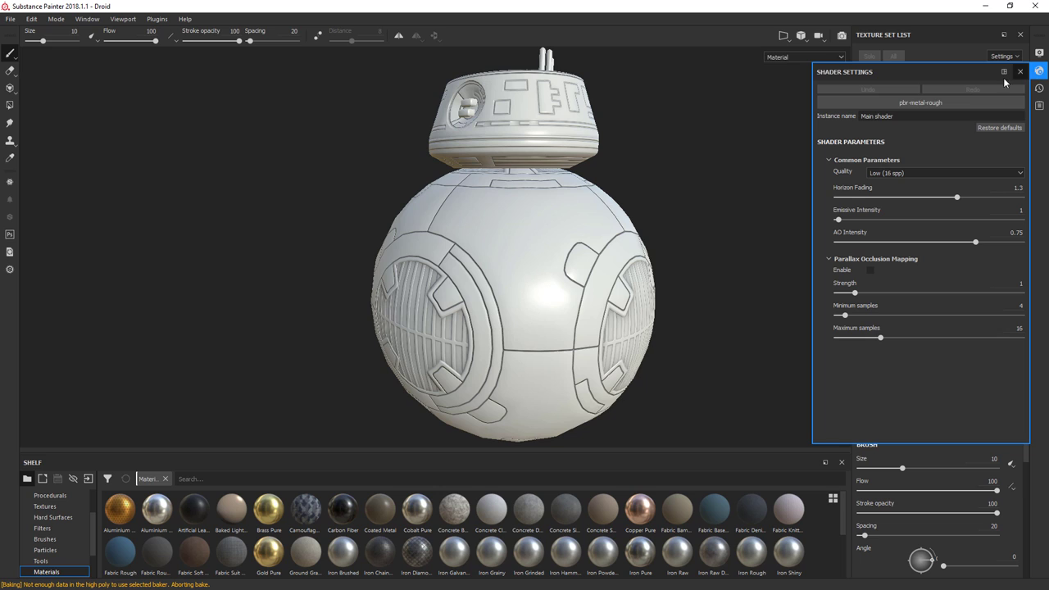
left_click(935, 103)
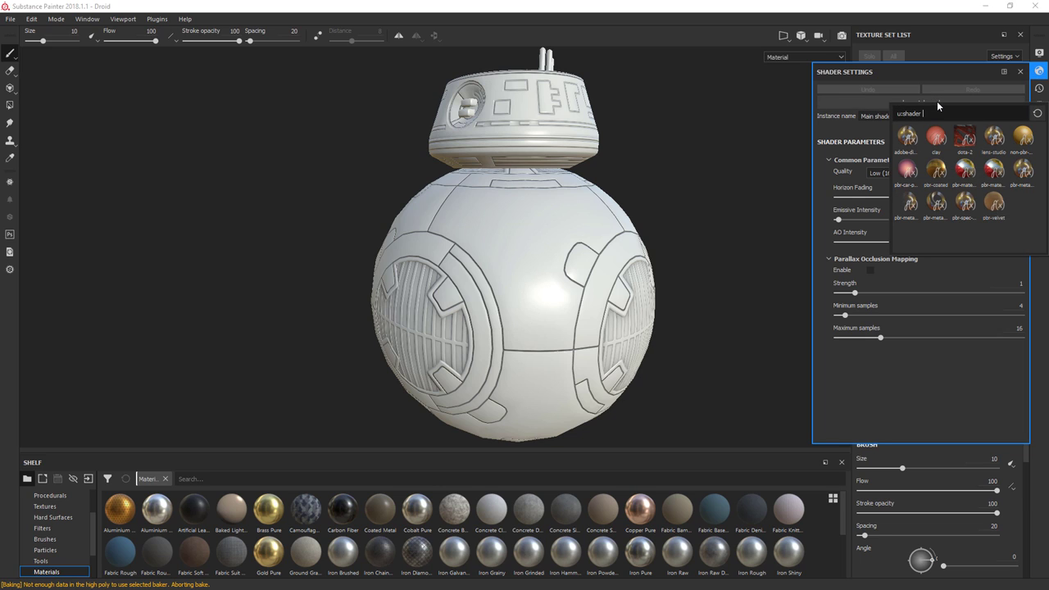
mouse_move(907, 215)
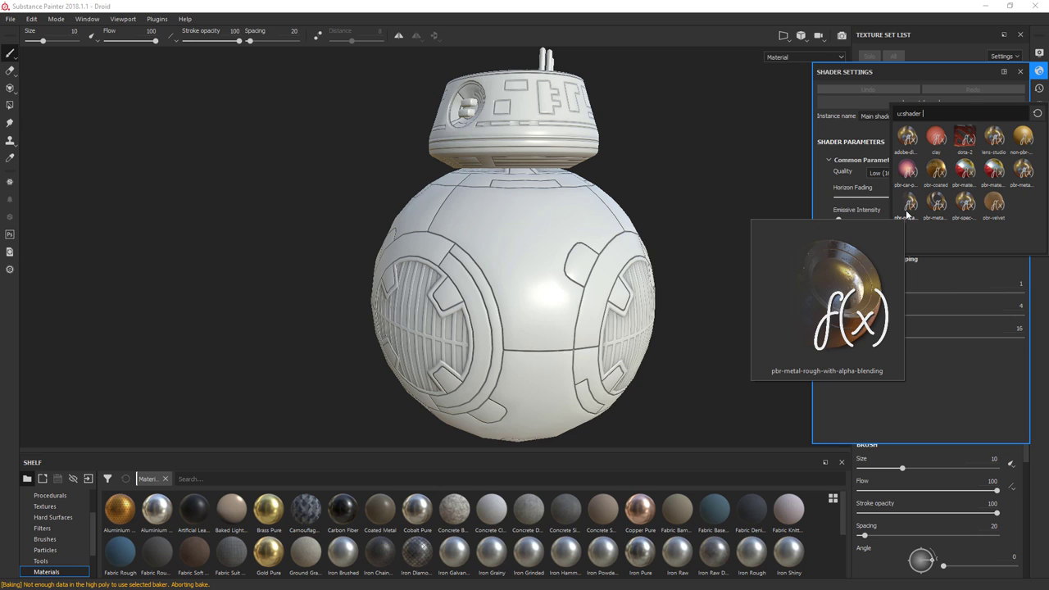
left_click(907, 215)
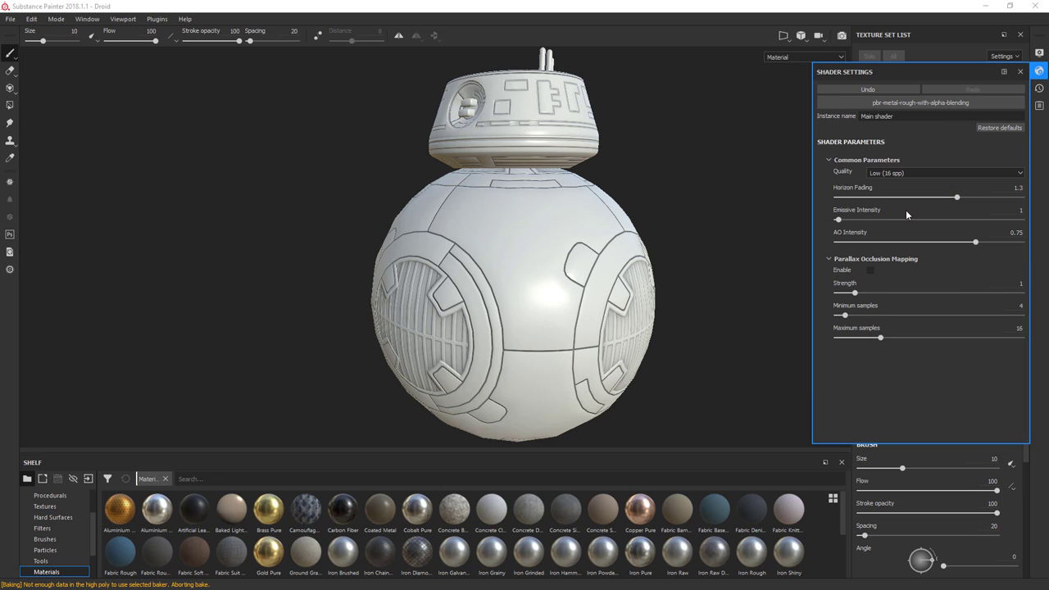
left_click(1038, 71)
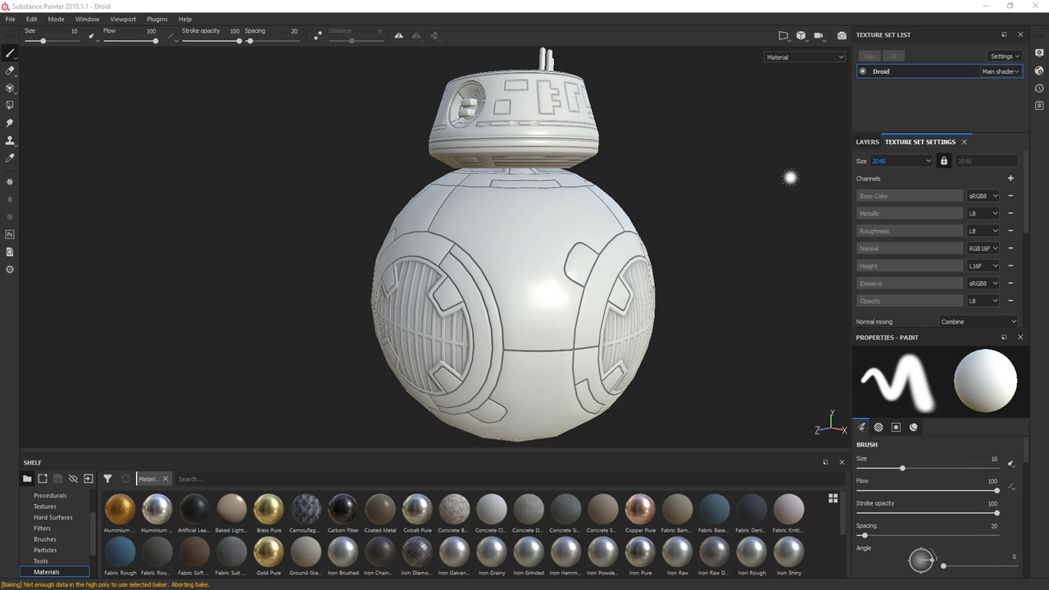
left_click(894, 161)
left_click(869, 167)
left_click(876, 160)
left_click(888, 160)
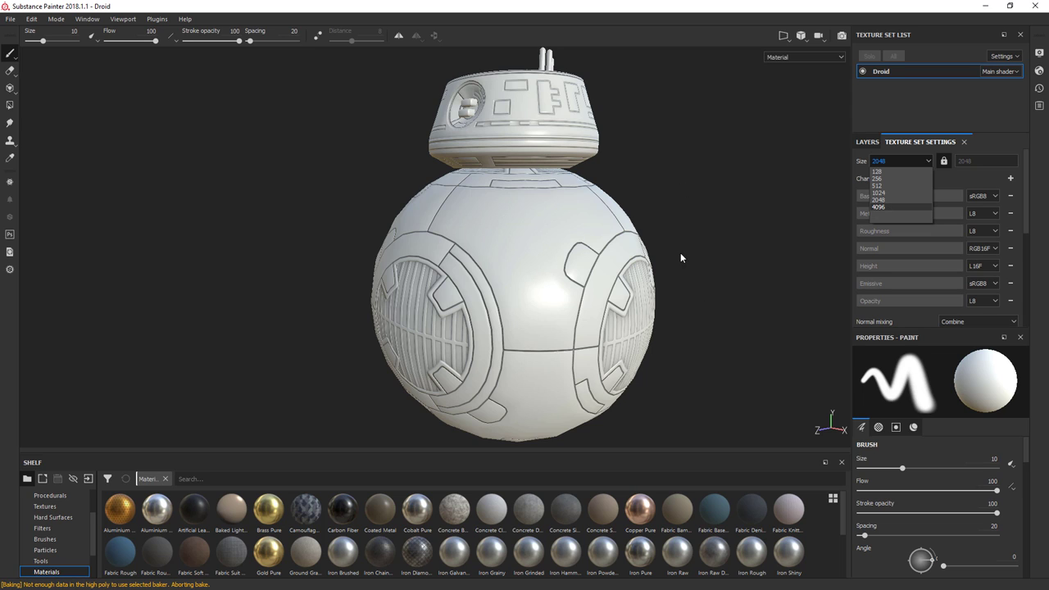
left_click(884, 191)
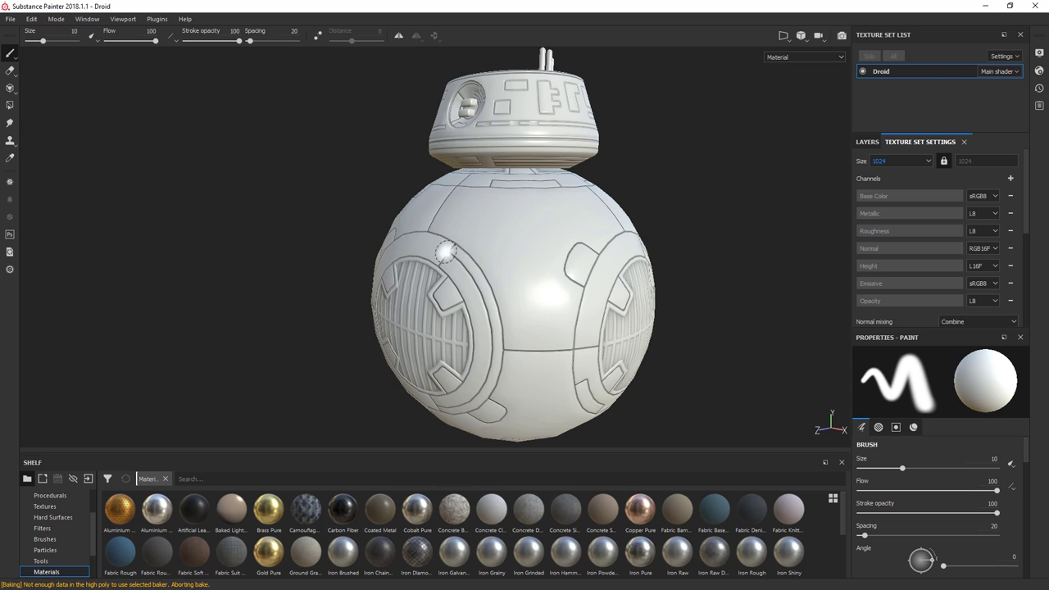
left_click(877, 161)
left_click(892, 183)
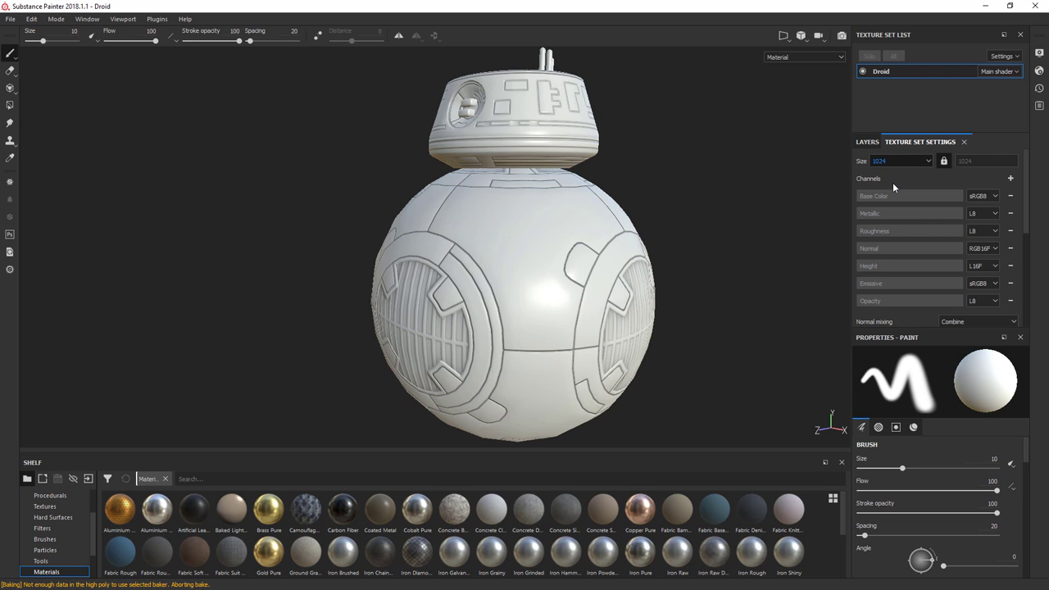
left_click(892, 165)
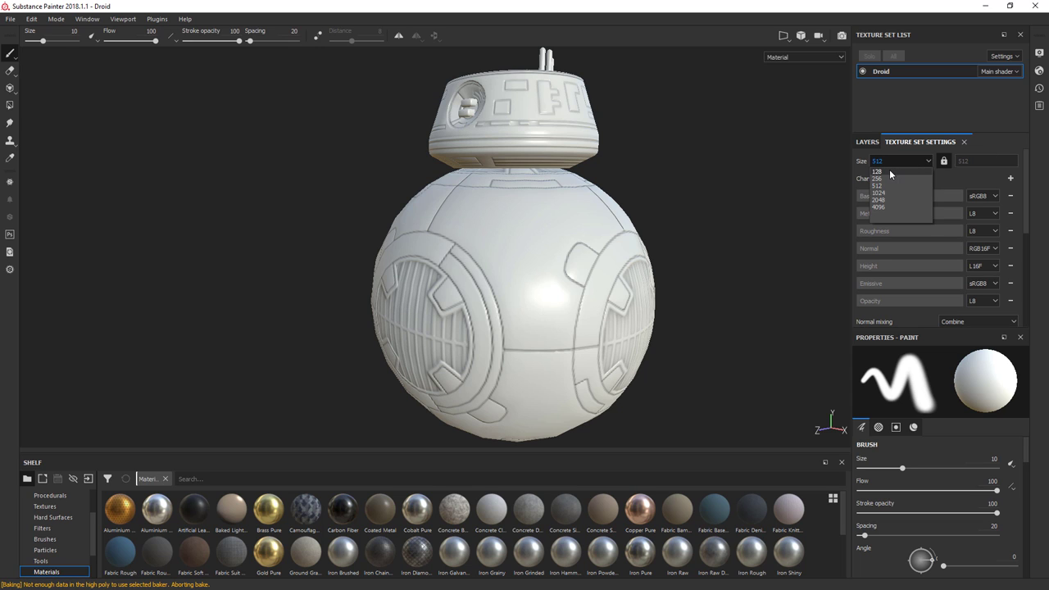
left_click(889, 170)
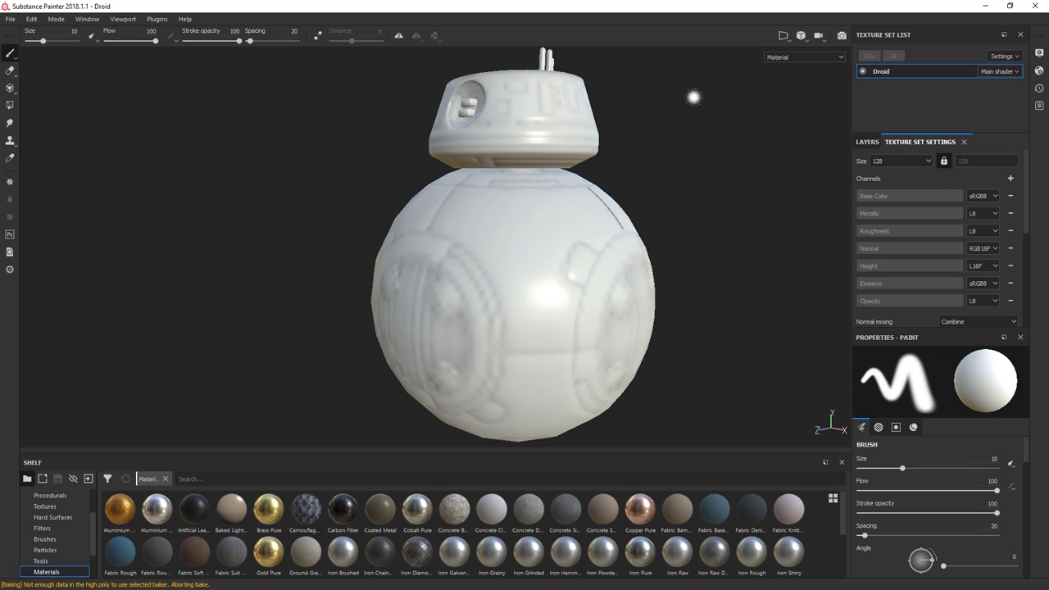
left_click(926, 162)
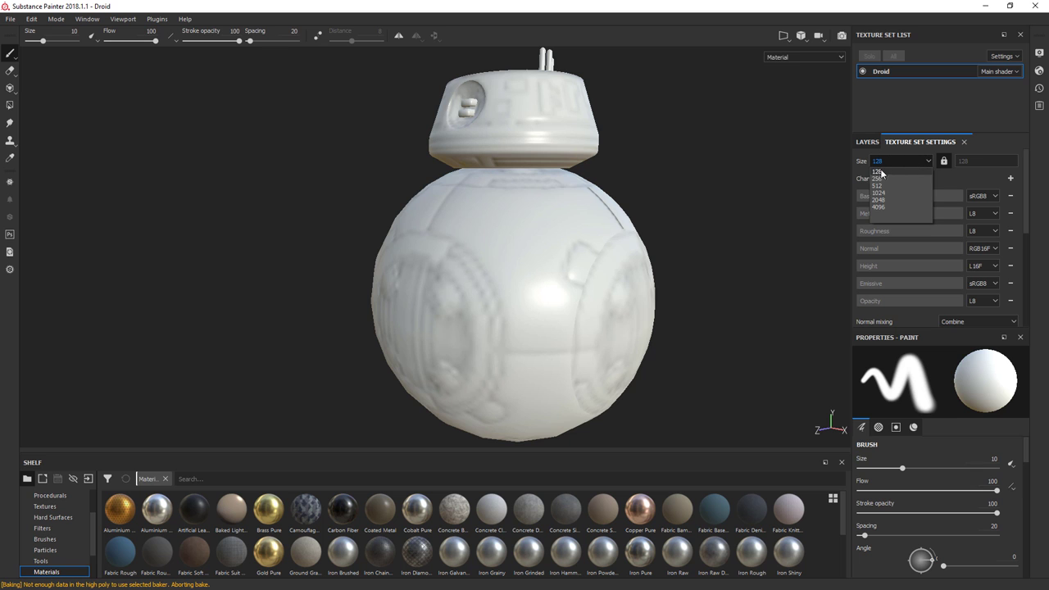
left_click(724, 187)
right_click_drag(691, 188, 677, 202, "shift")
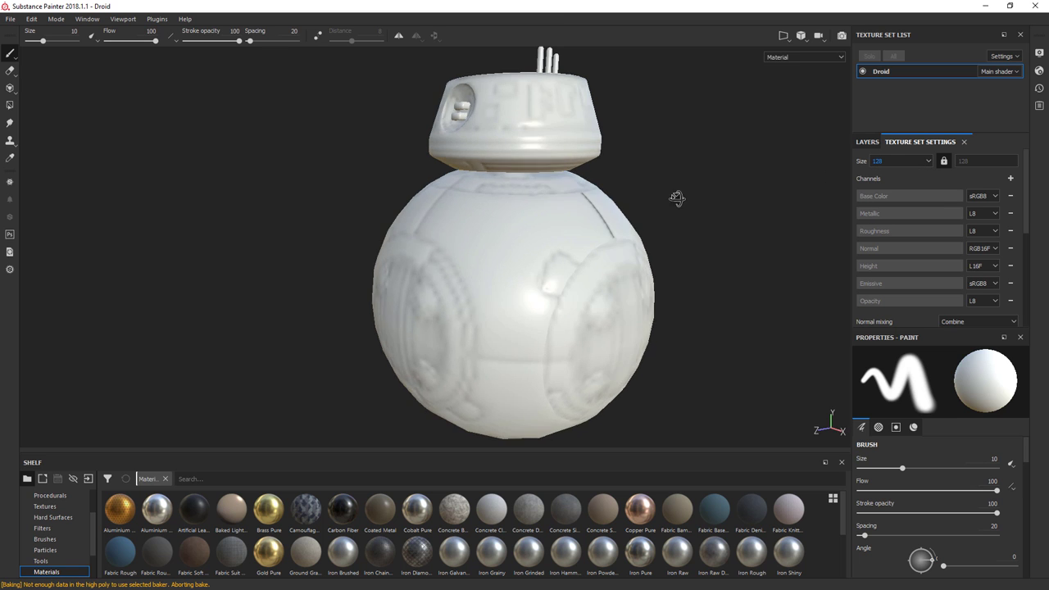
left_click_drag(677, 201, 761, 183, "alt")
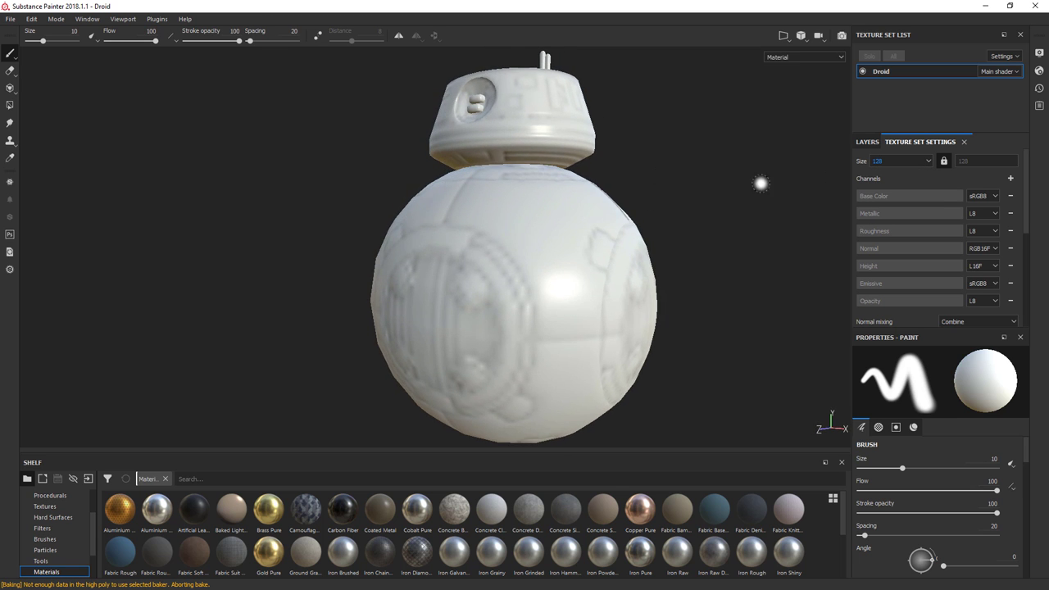
left_click(890, 162)
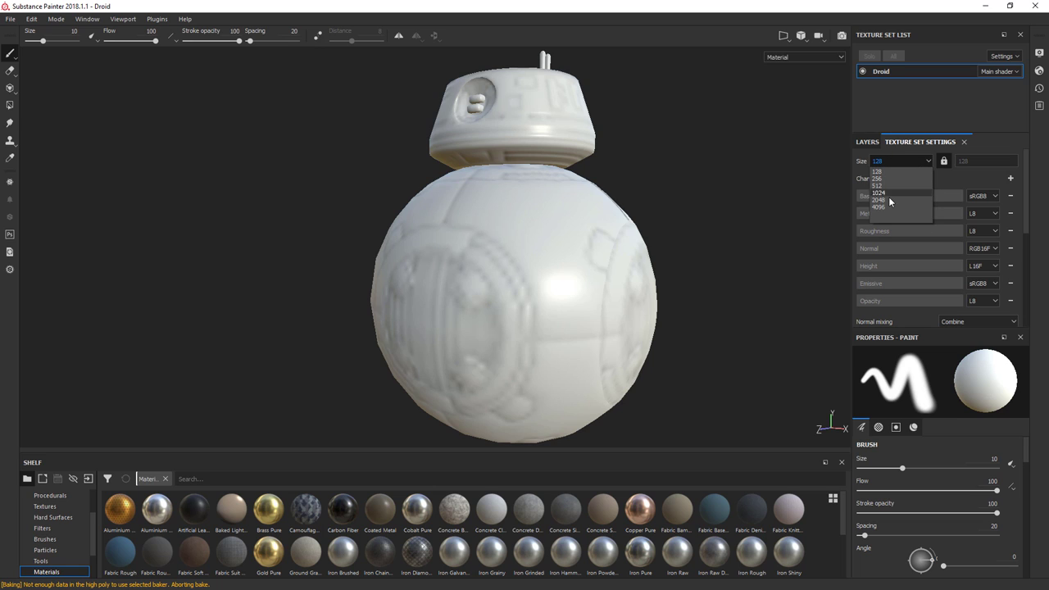
left_click(884, 198)
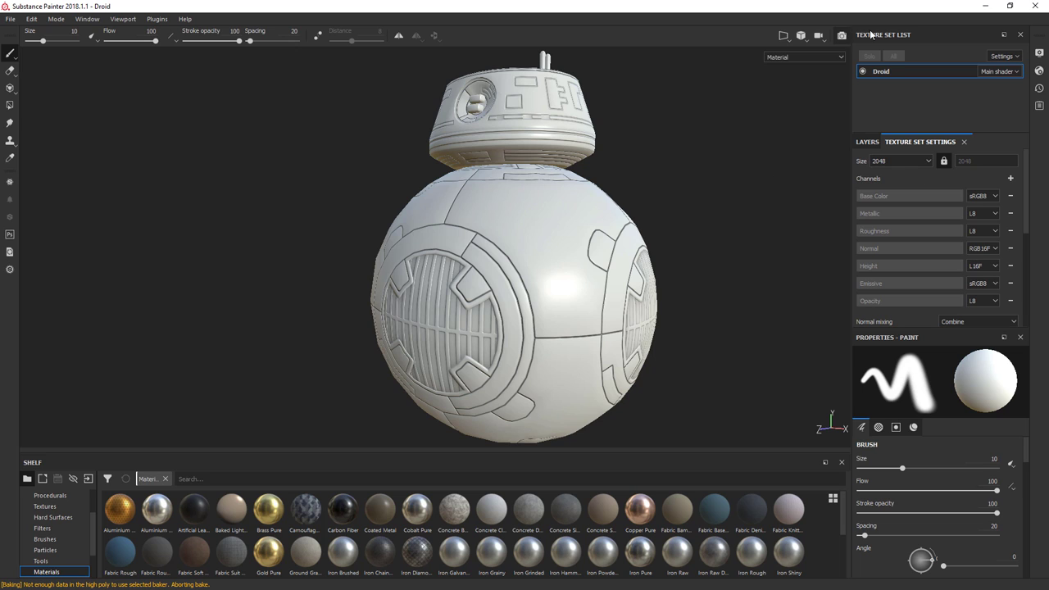
Step: Show the Droid layer stack and keep Layer 1's blend mode at Normal
left_click(863, 144)
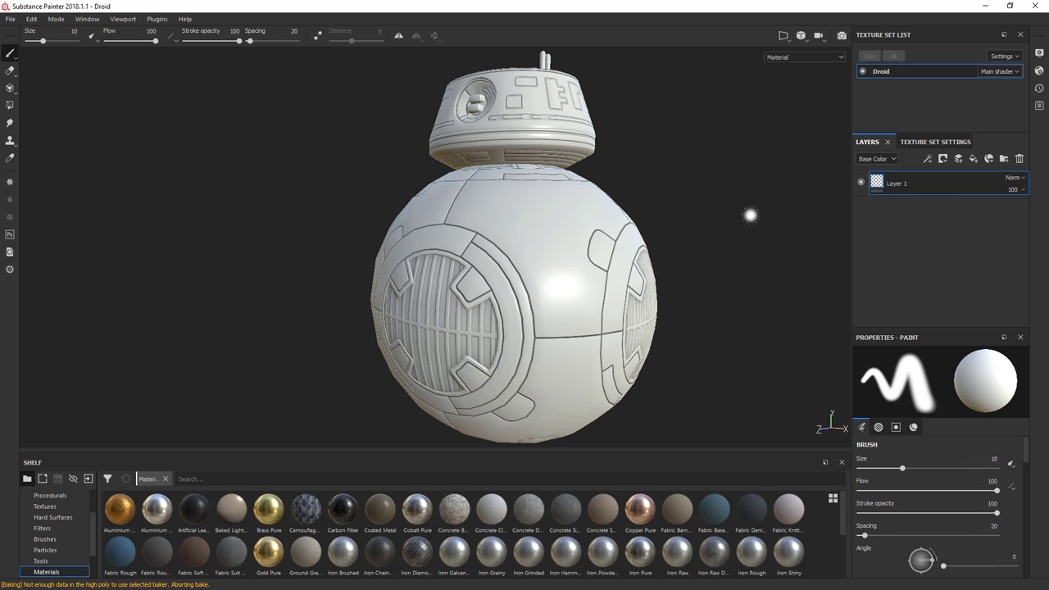
left_click(1013, 177)
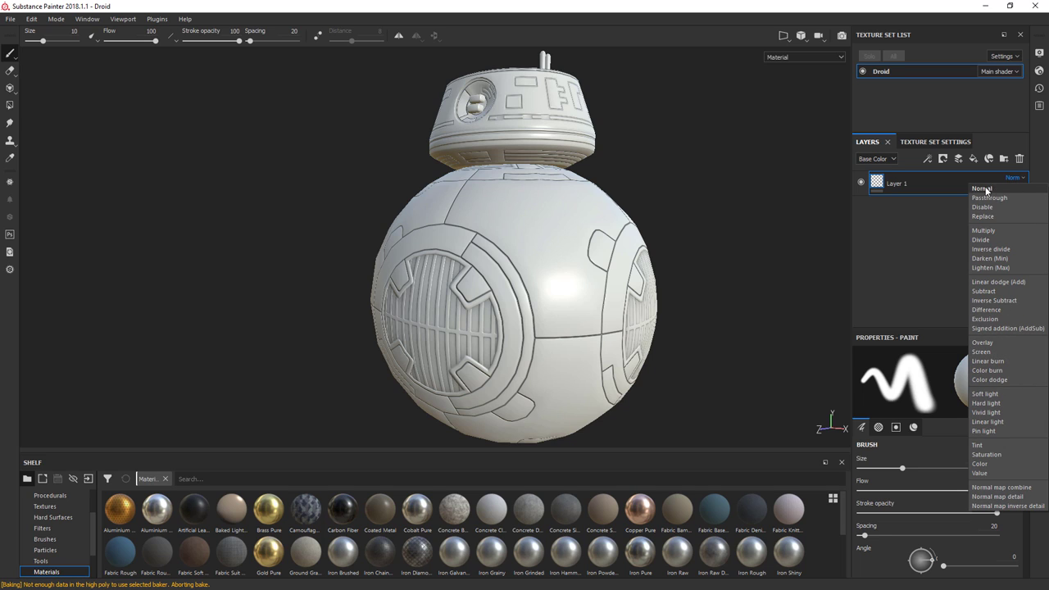
left_click(922, 217)
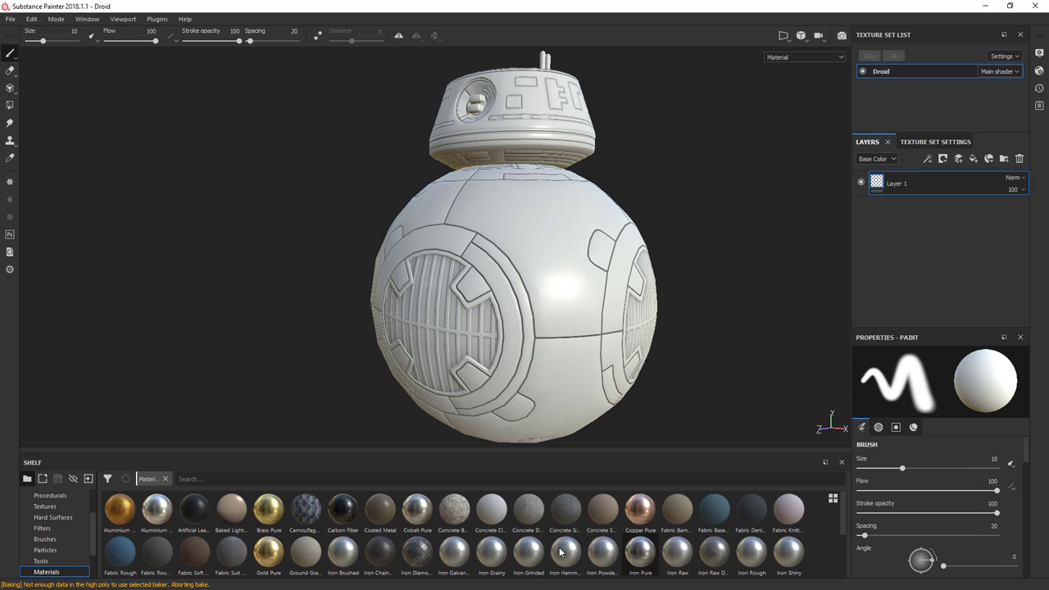
Step: Add a fill layer with a red base colour, Metallic 1 and roughness about 0.09
left_click(974, 161)
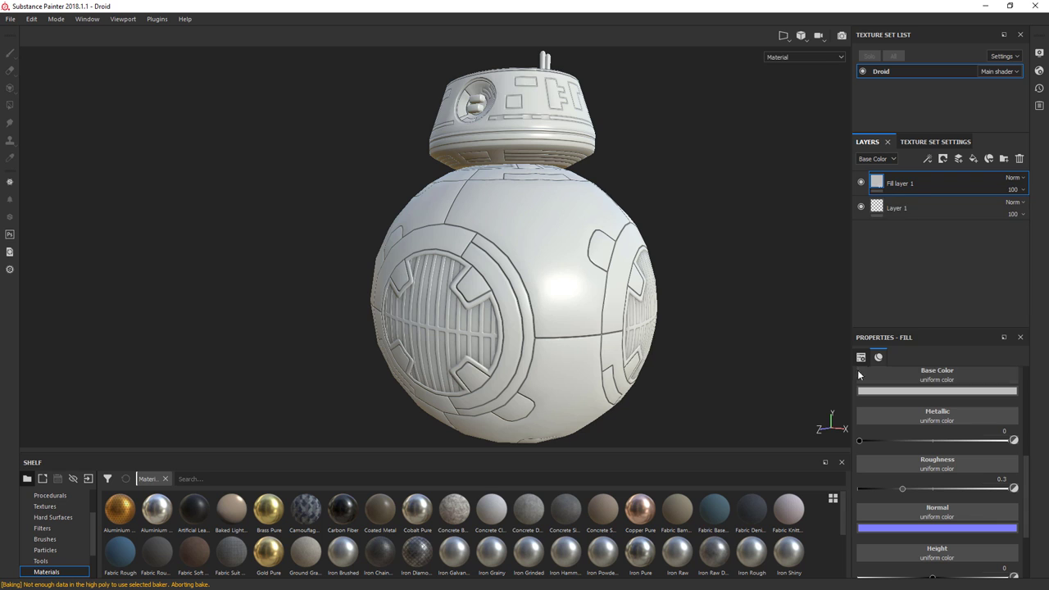
left_click(919, 392)
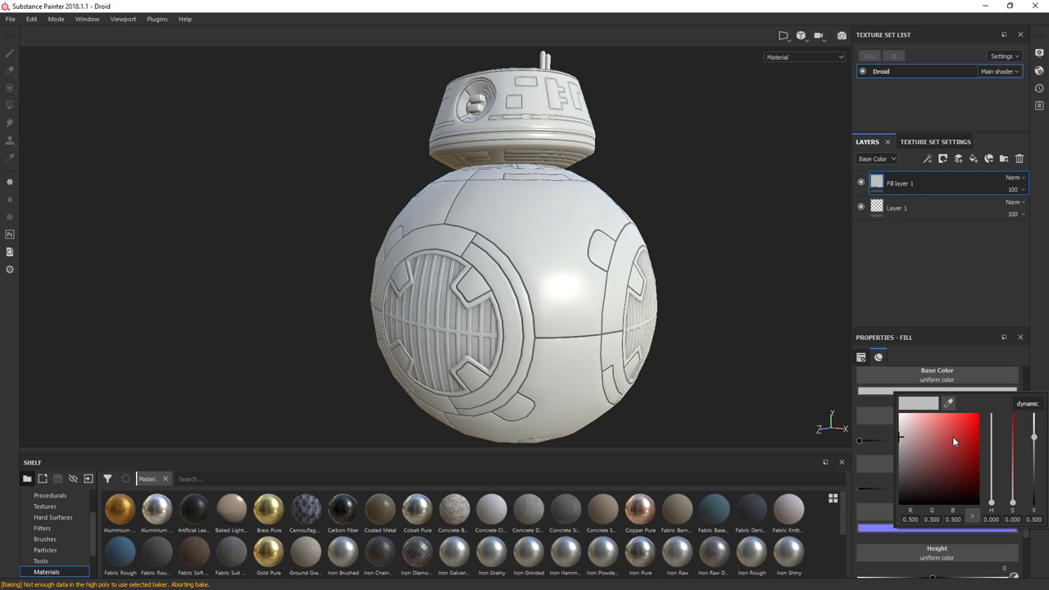
left_click_drag(951, 436, 986, 406)
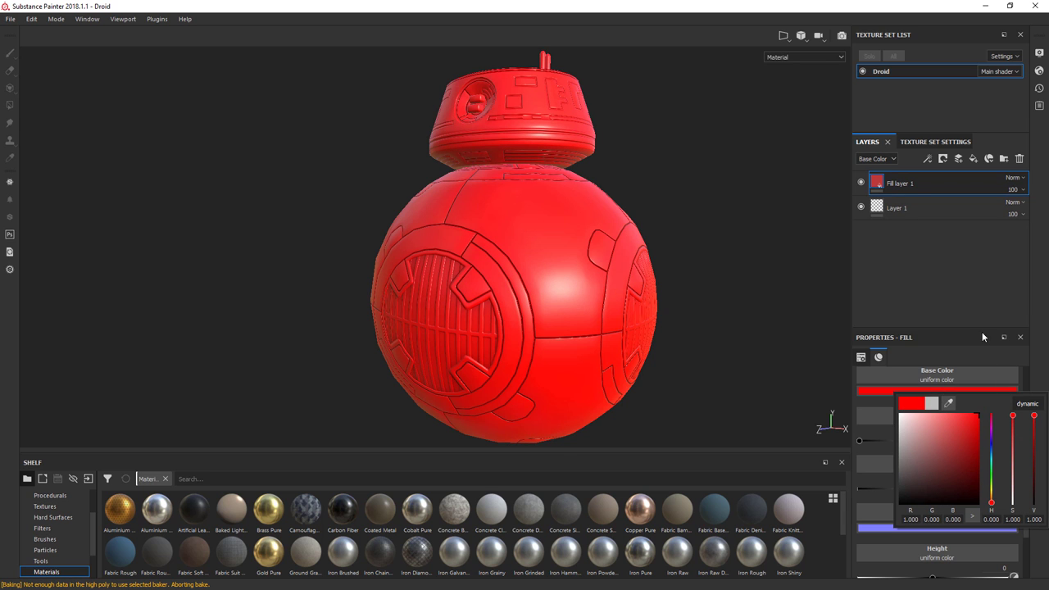
left_click(959, 274)
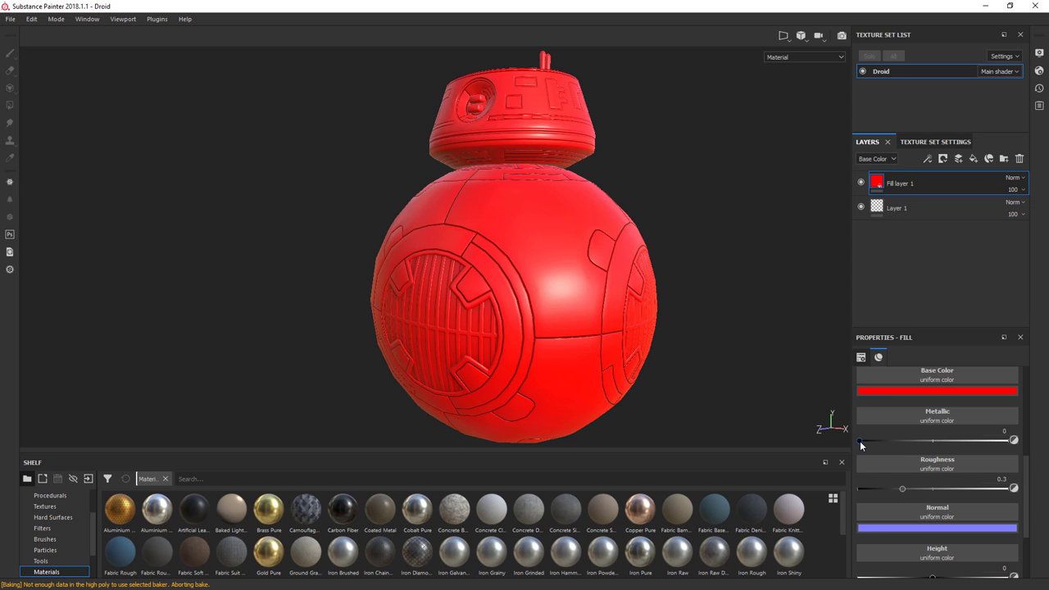
left_click_drag(860, 440, 1005, 440)
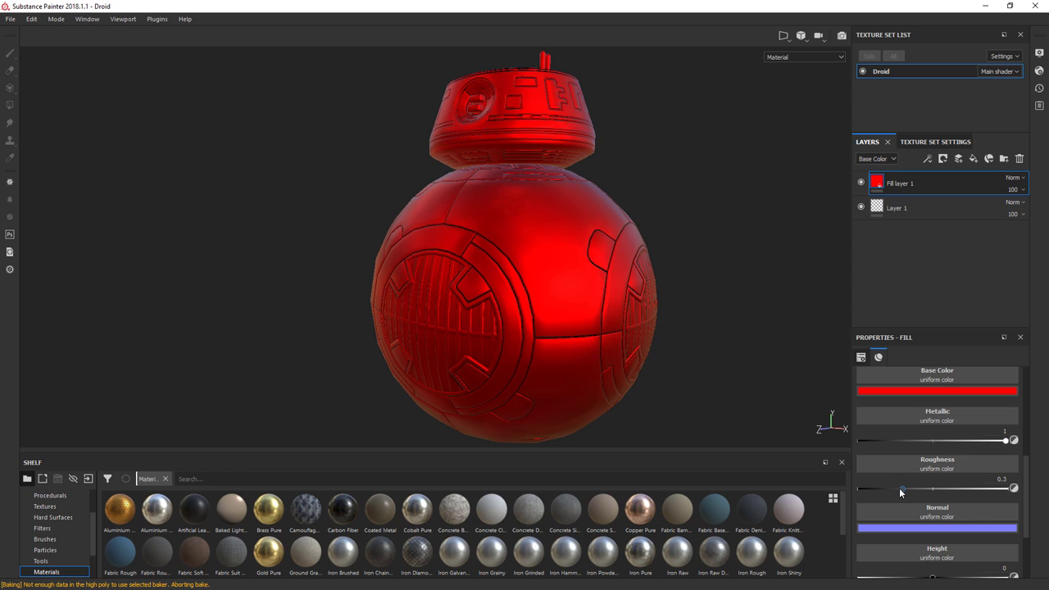
mouse_move(900, 489)
left_mouse_down()
mouse_move(1005, 490)
mouse_move(833, 482)
mouse_move(882, 489)
mouse_move(870, 489)
left_mouse_up()
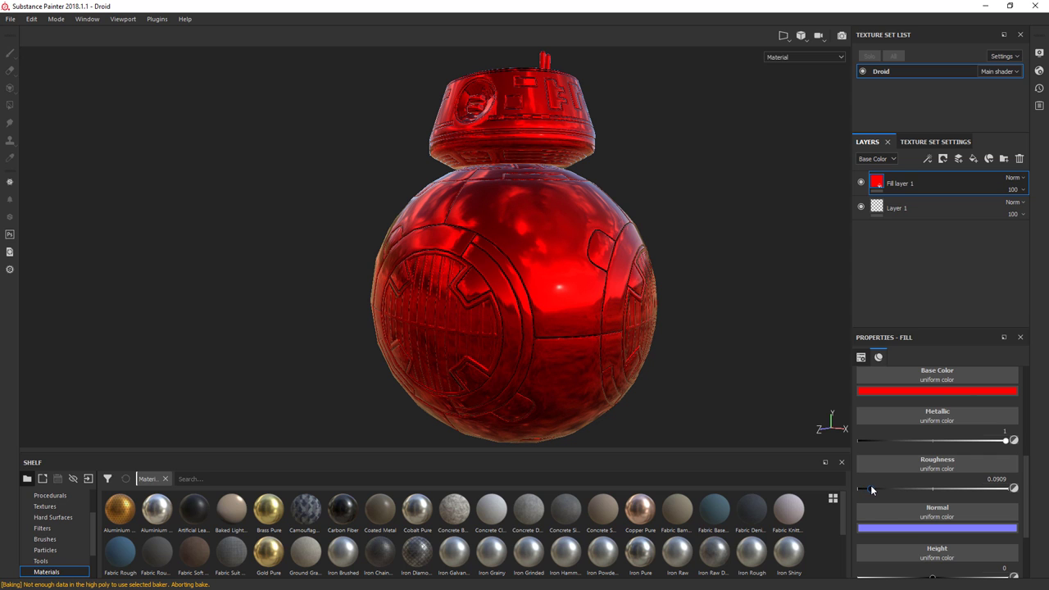
Step: Darken the fill layer's red base colour
left_click(876, 391)
left_click_drag(943, 431, 941, 441)
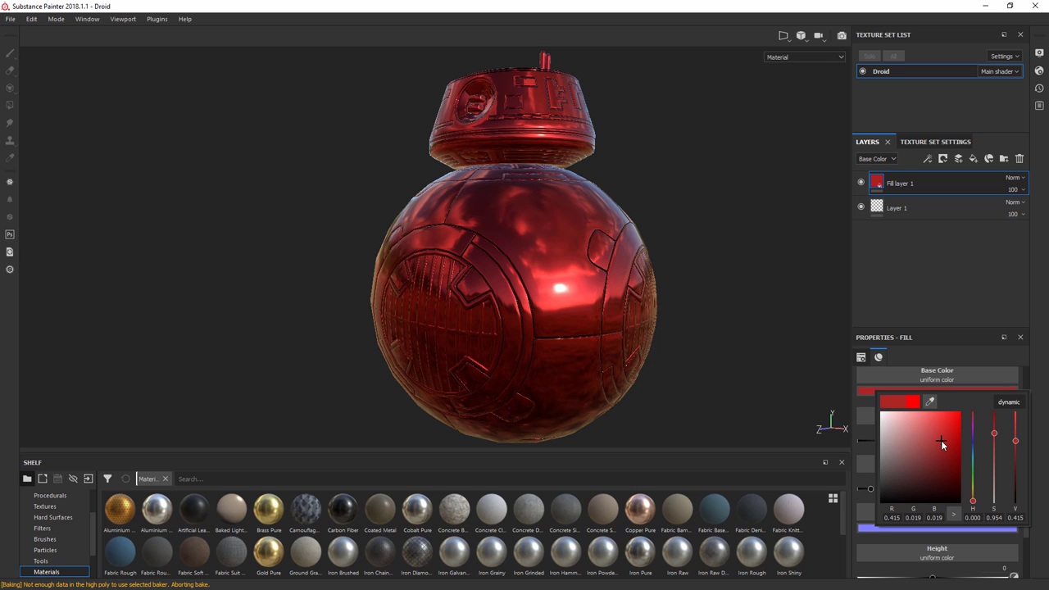
left_click(926, 298)
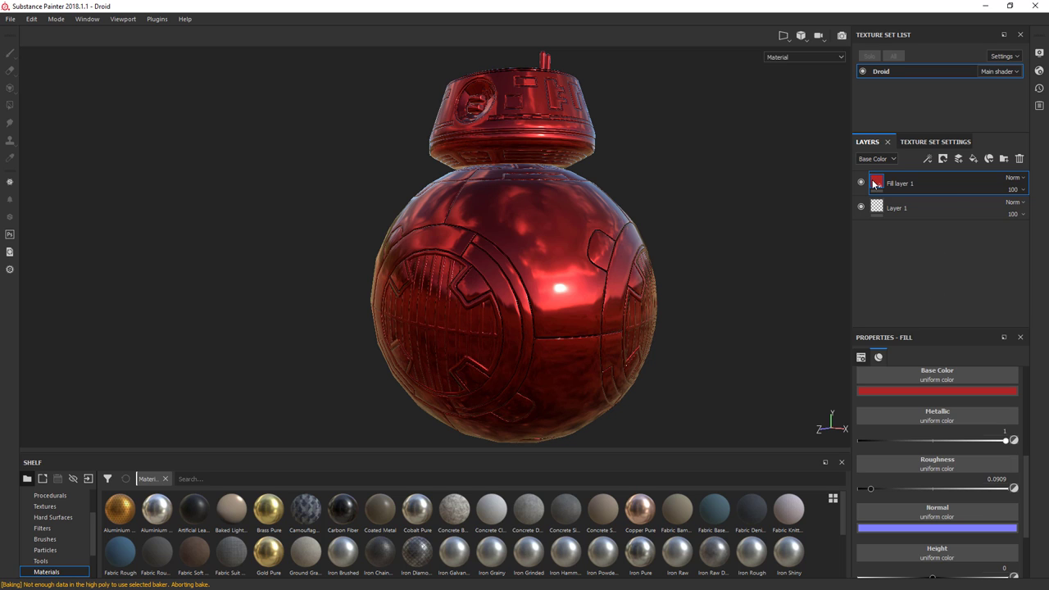
mouse_move(874, 183)
Step: Add a second fill layer above the red one, then hide it and select Fill layer 1
left_click(972, 159)
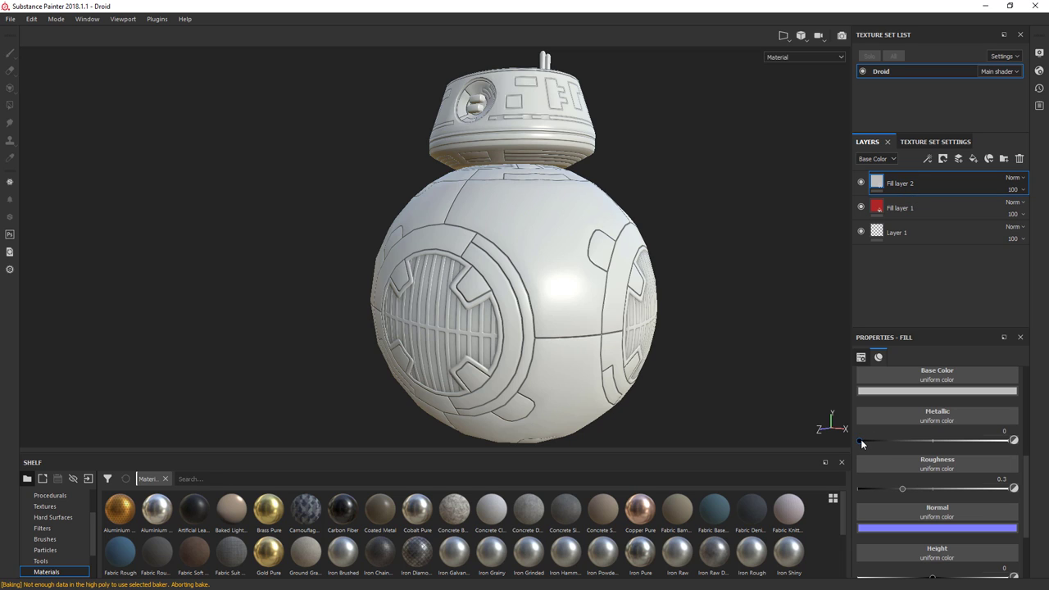
left_click_drag(859, 442, 770, 433)
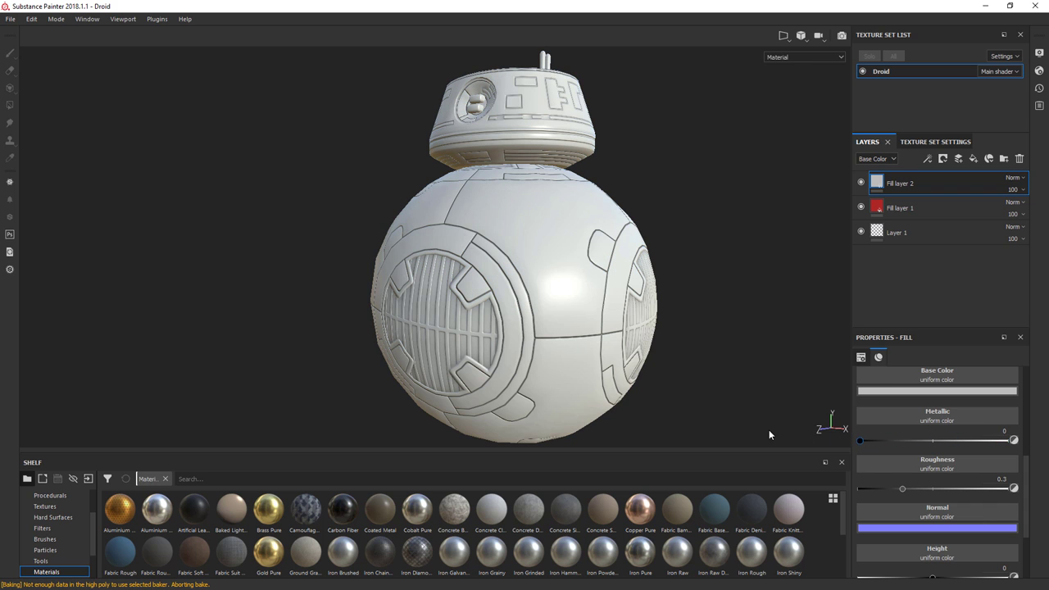
left_click(860, 181)
left_click(881, 212)
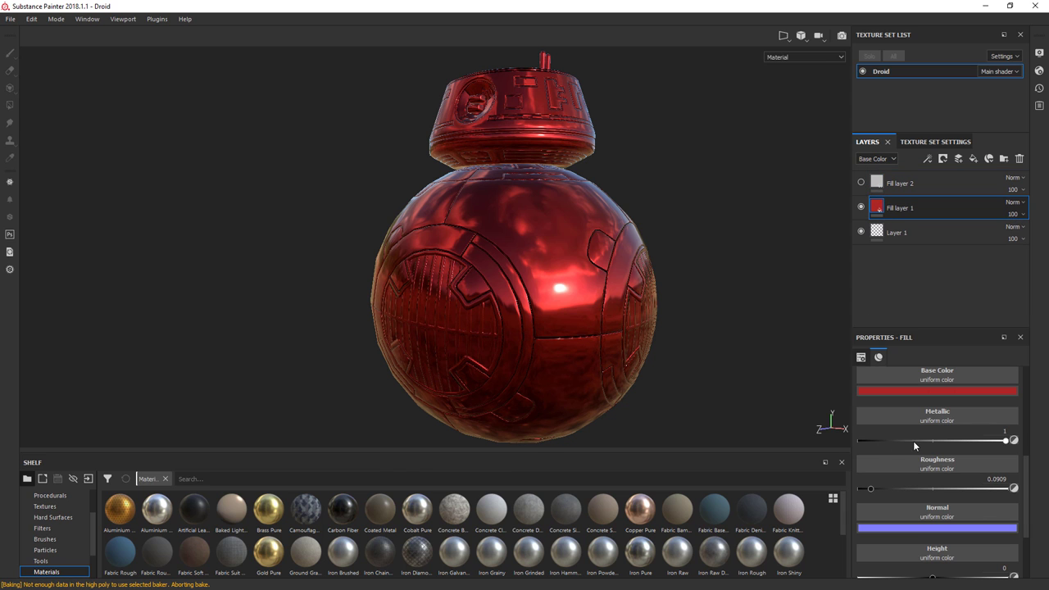
Step: Keep the red Fill layer 1 fully metallic, then show and select Fill layer 2
left_click_drag(1006, 442, 704, 446)
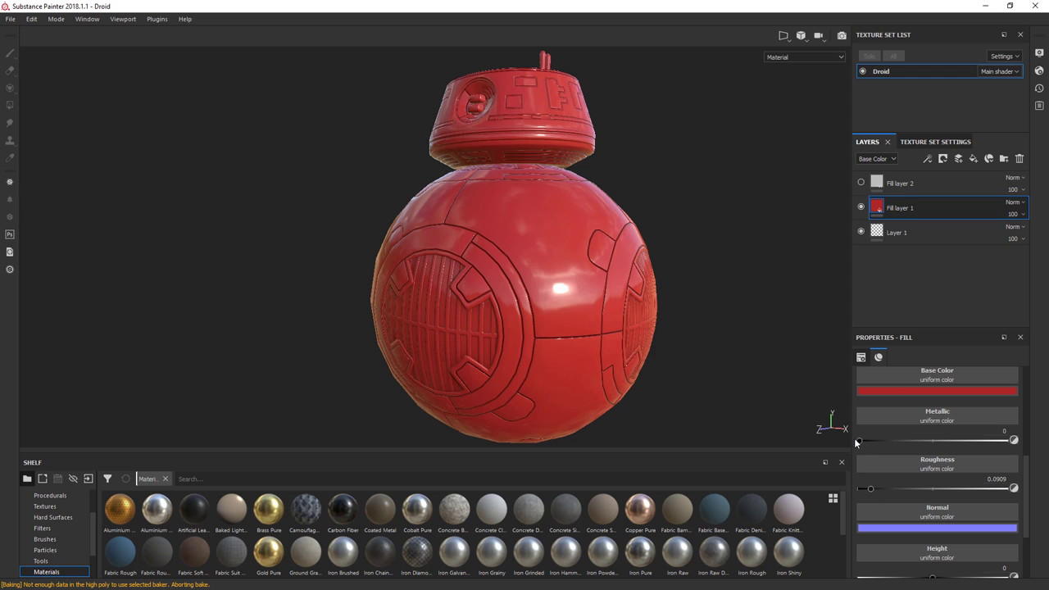
mouse_move(860, 440)
left_mouse_down()
mouse_move(1005, 440)
mouse_move(859, 440)
left_mouse_up()
left_click_drag(859, 440, 1005, 440)
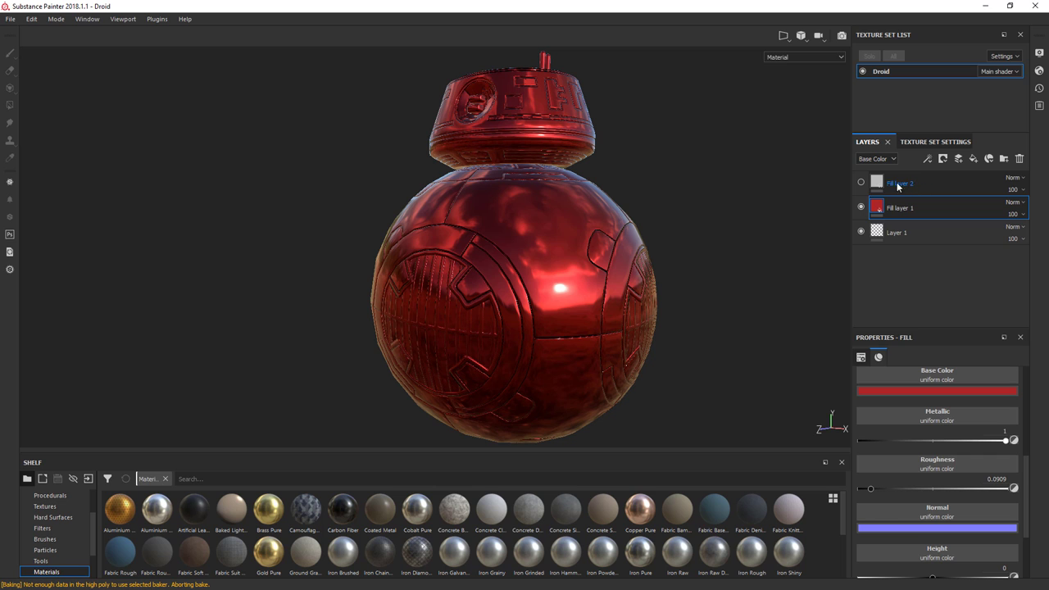
left_click(860, 182)
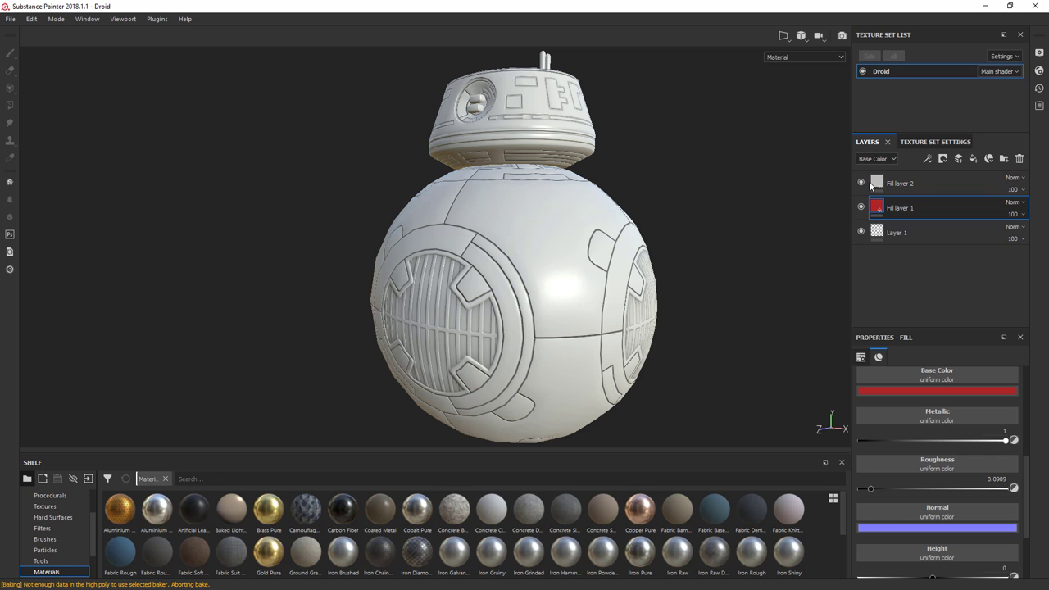
left_click(875, 185)
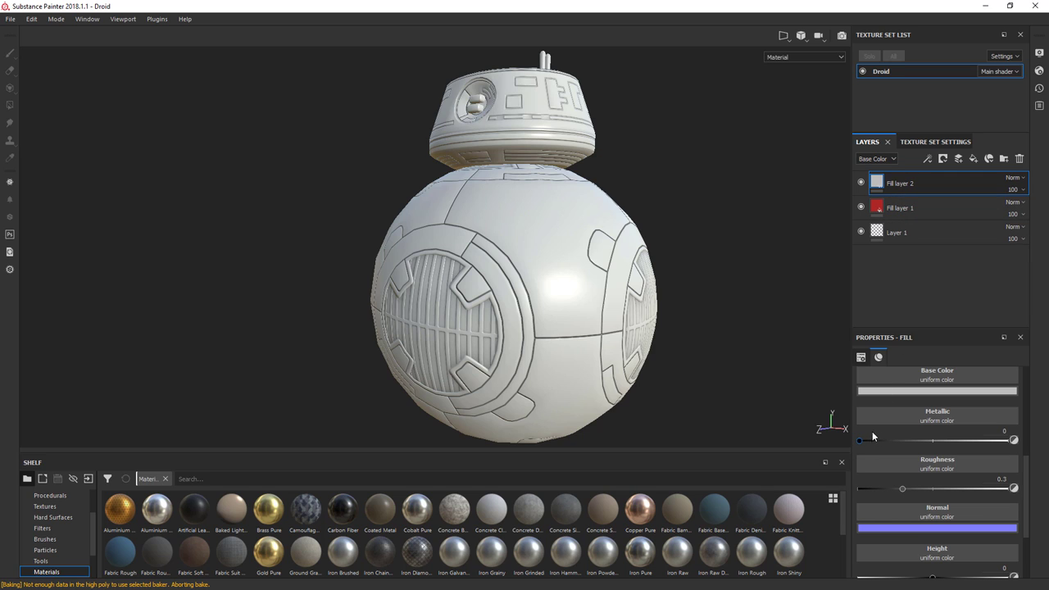
Step: Add a black mask to Fill layer 2 and select the mask
right_click(878, 185)
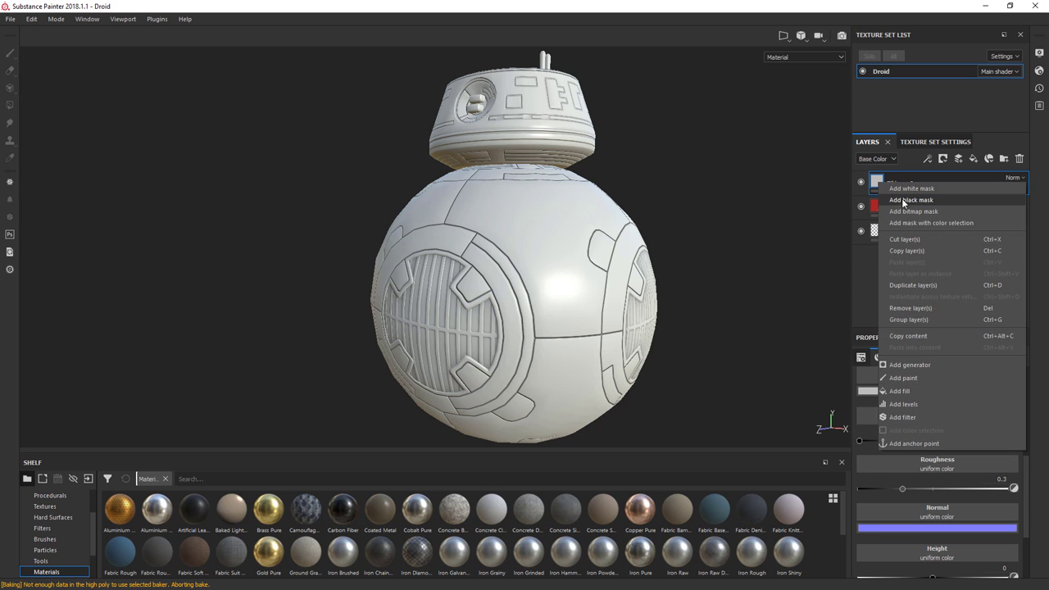
left_click(903, 203)
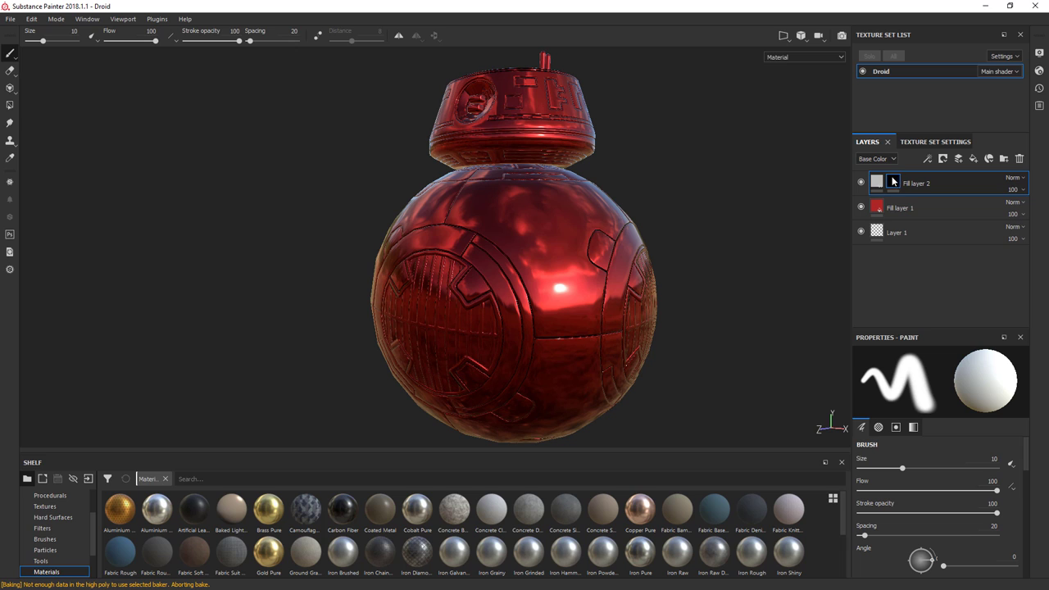
right_click(892, 183)
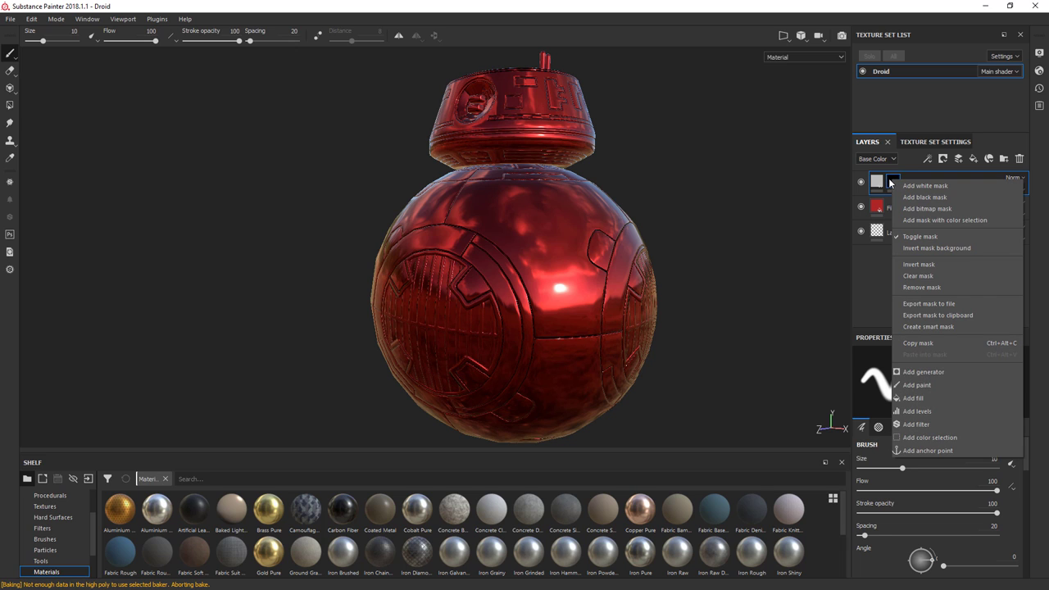
left_click(876, 182)
right_click(875, 184)
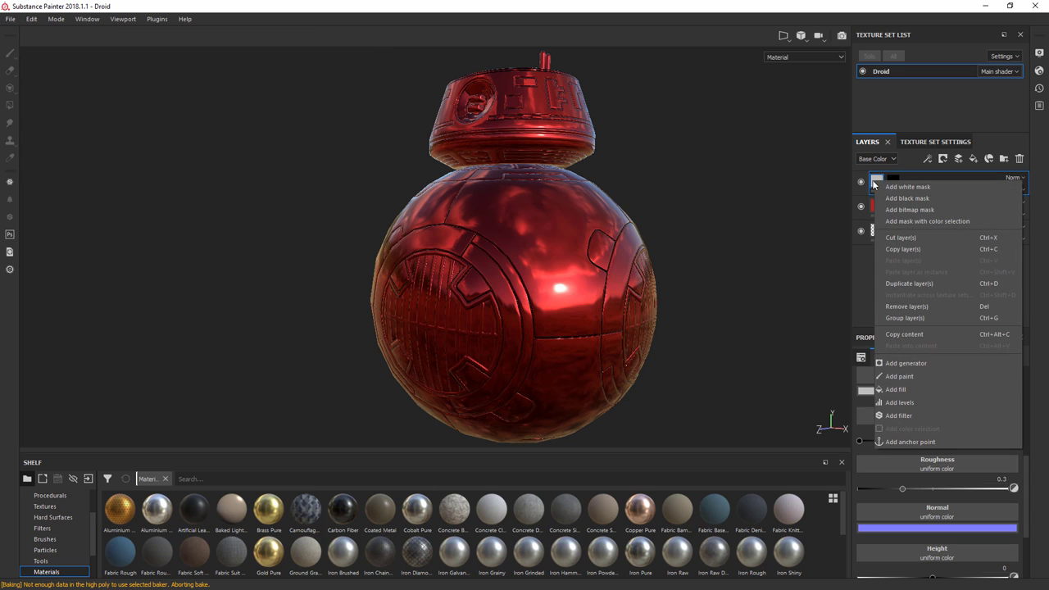
left_click(891, 180)
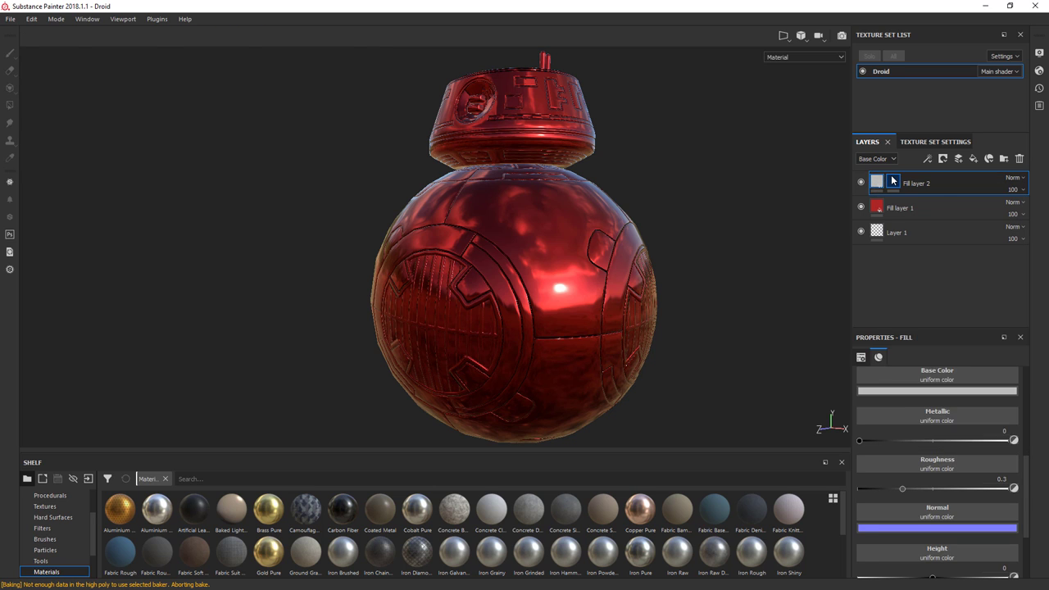
left_click(893, 181)
Step: Add a Mask Builder - Legacy generator to the mask and raise its Level to 0.93
right_click(893, 182)
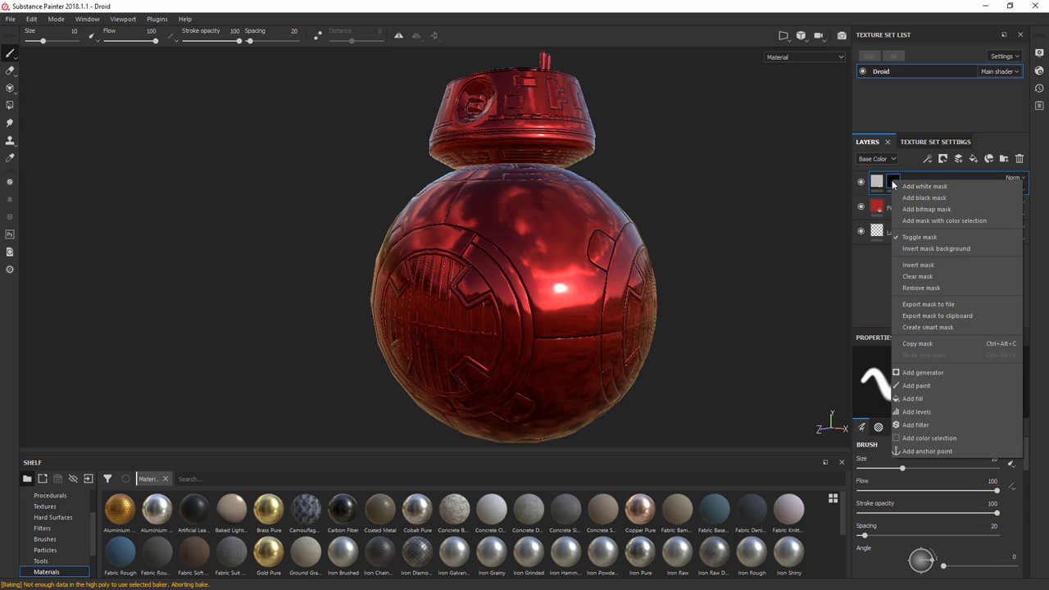
left_click(930, 372)
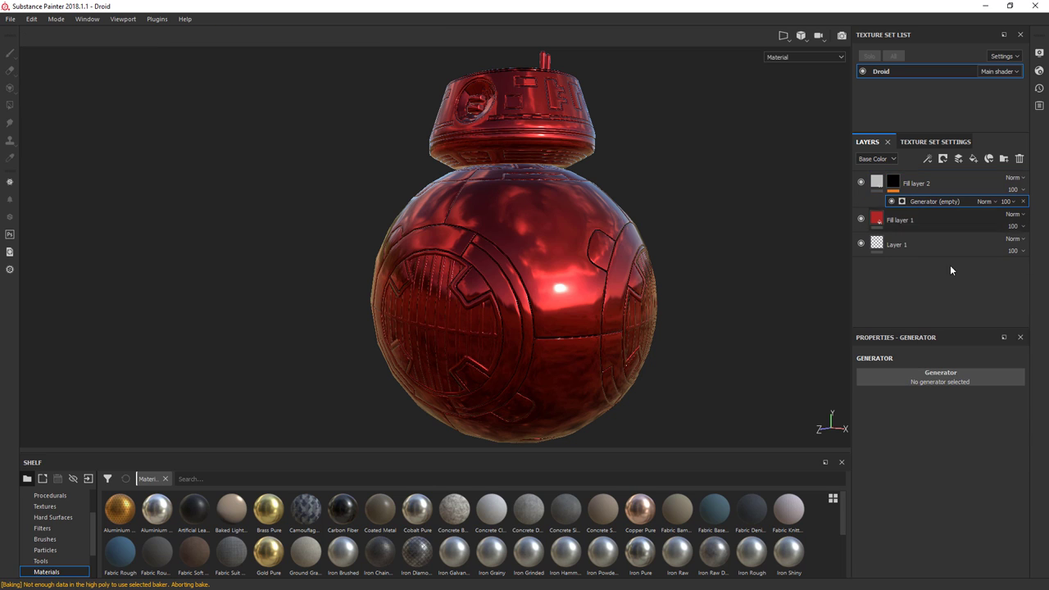
left_click(916, 378)
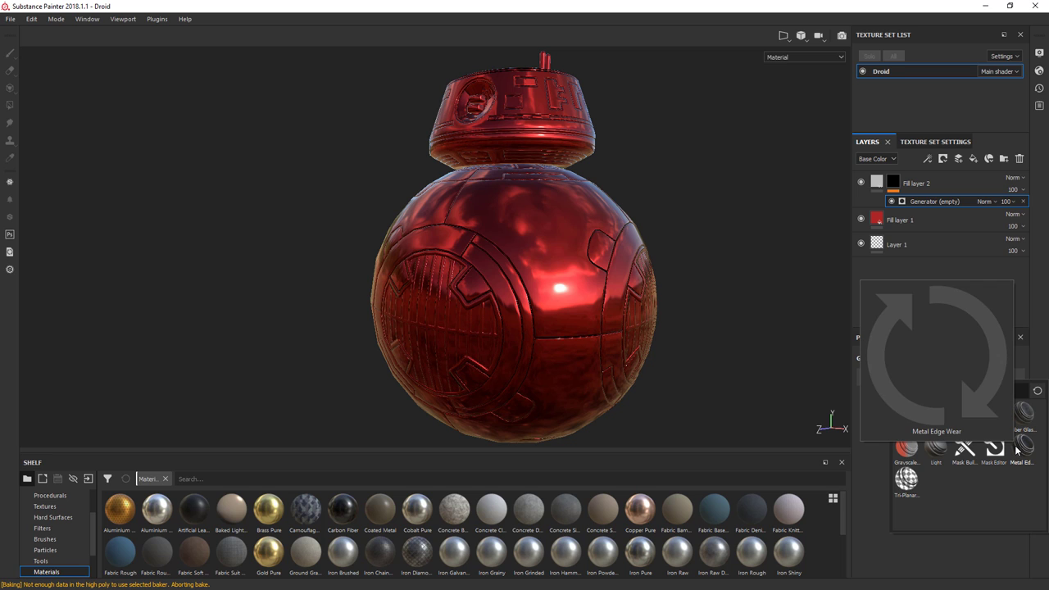
left_click(969, 449)
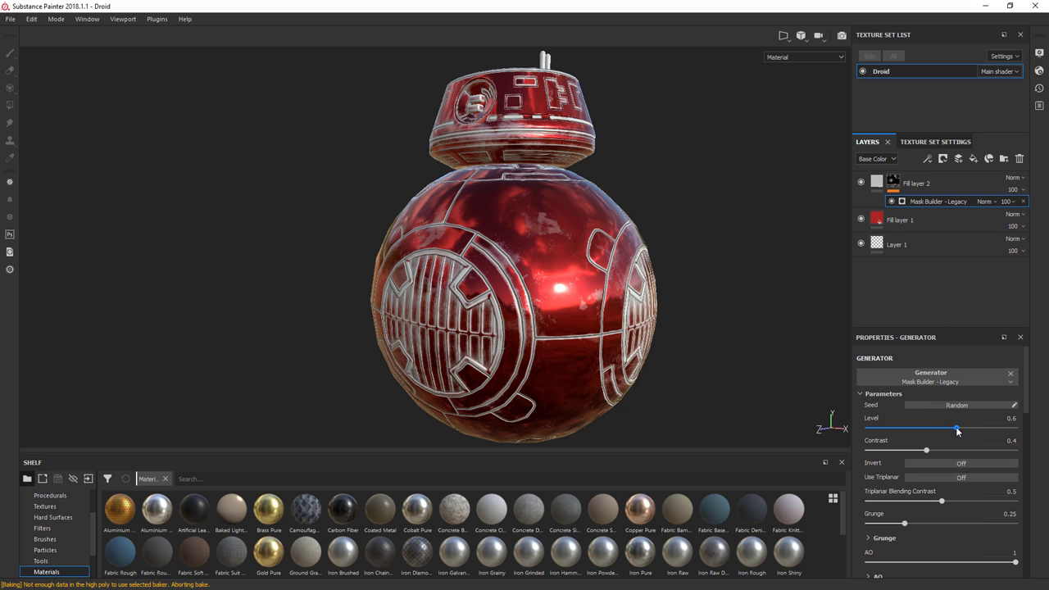
left_click_drag(956, 428, 1005, 429)
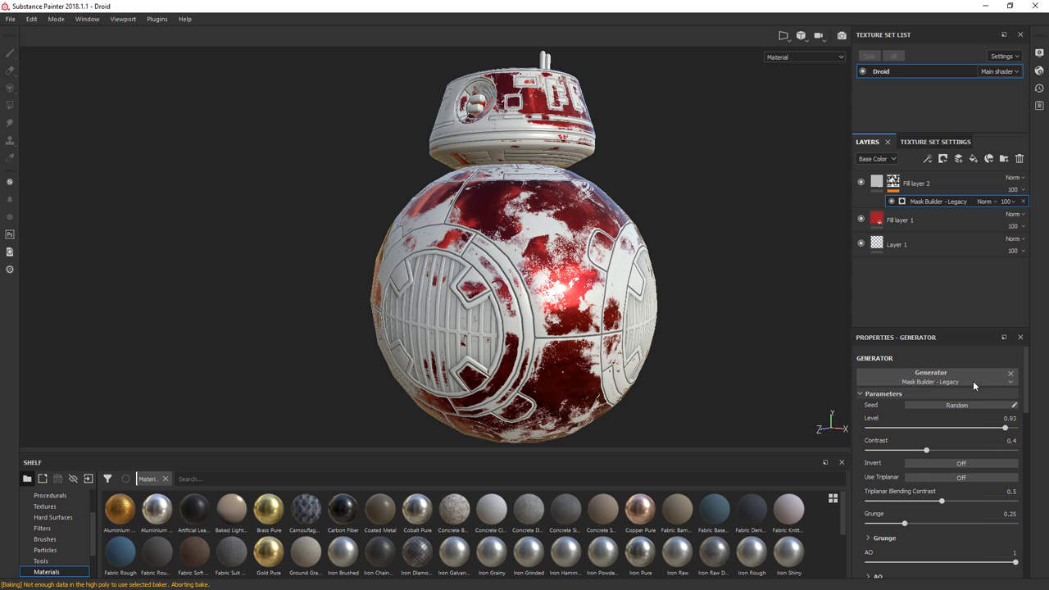
left_click(876, 181)
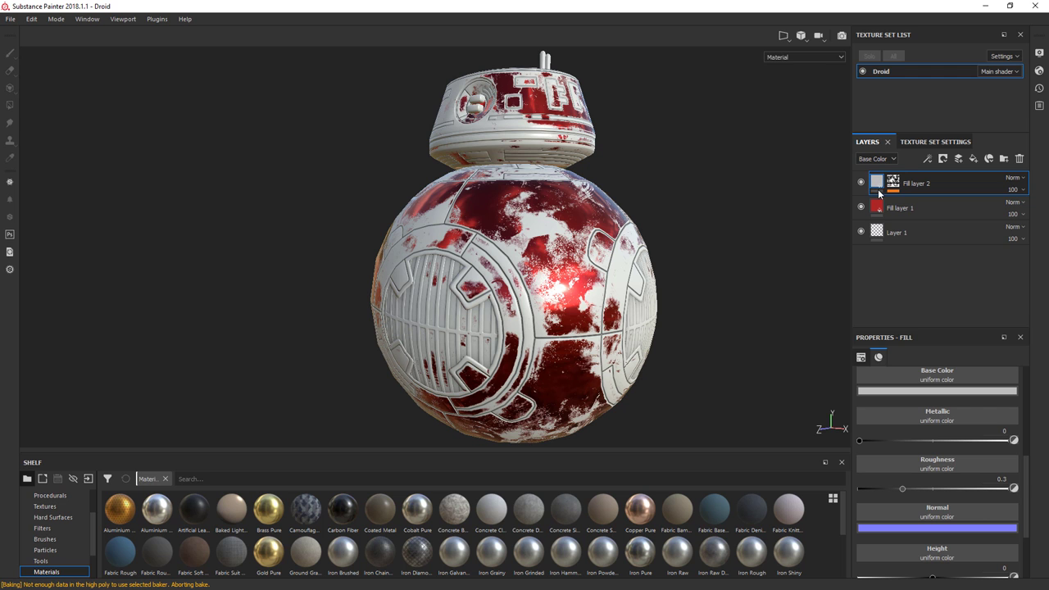
Step: Give Fill layer 2 a near-black base colour and roughness about 0.59
left_click(917, 389)
left_click_drag(921, 443, 953, 505)
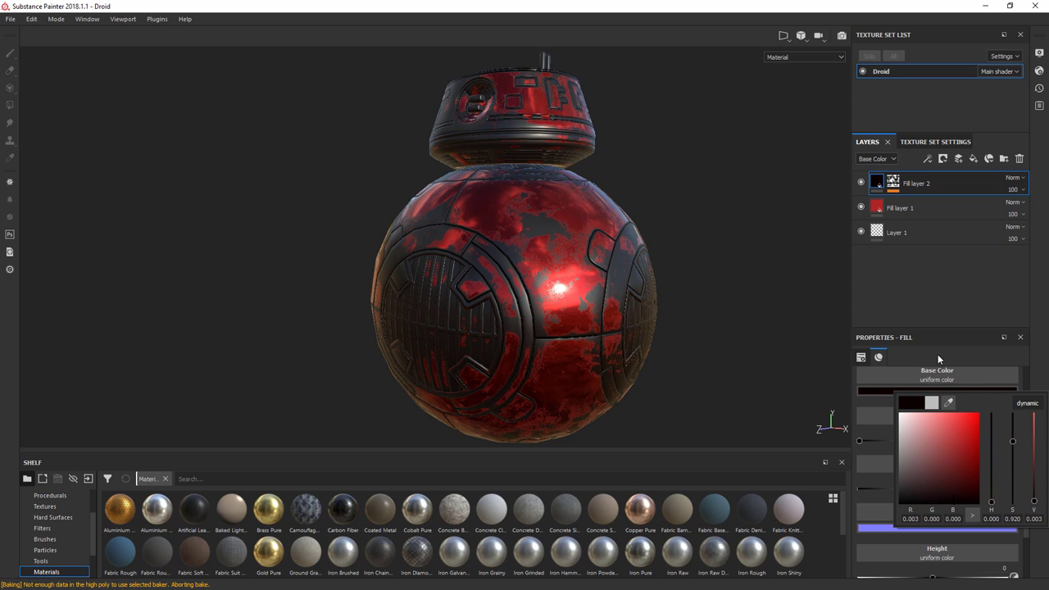
left_click(923, 294)
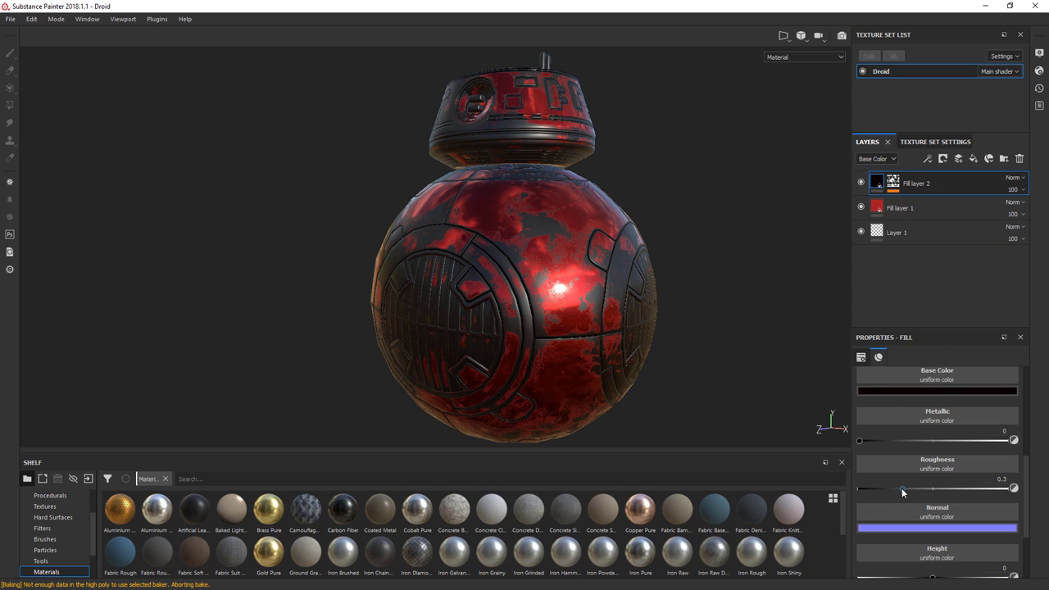
left_click_drag(902, 489, 944, 489)
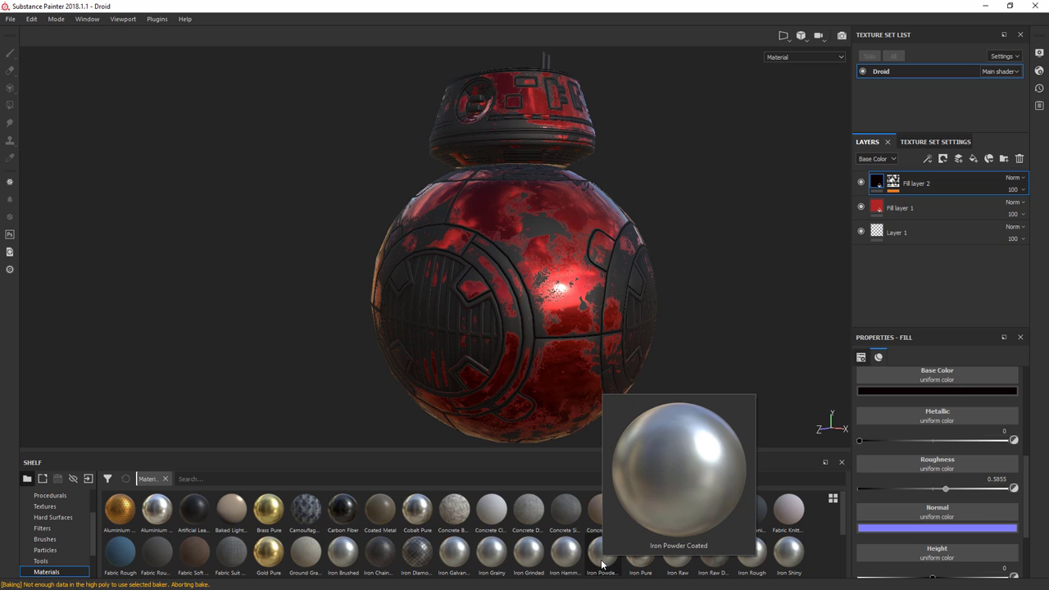
Step: Drop Iron Pure from the shelf above Fill layer 1 and set its roughness to about 0.08
mouse_move(632, 564)
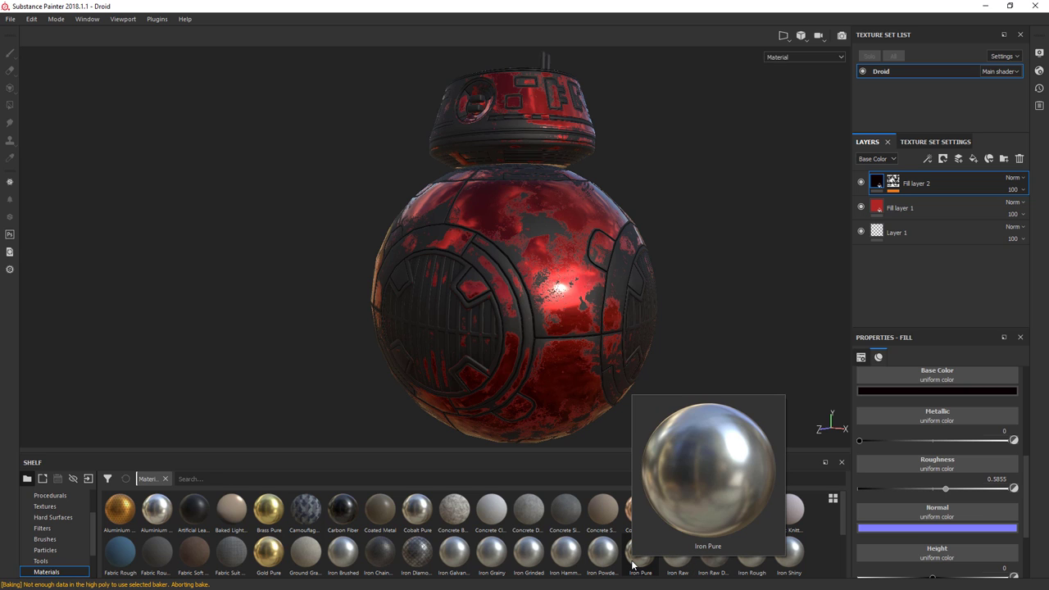
left_click_drag(631, 564, 920, 212)
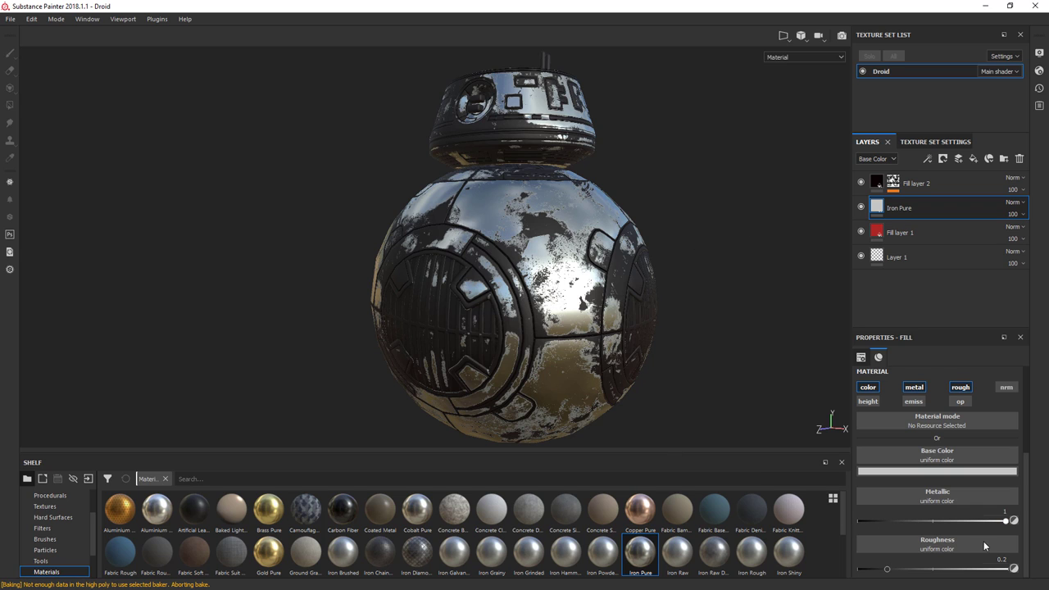
left_click(949, 472)
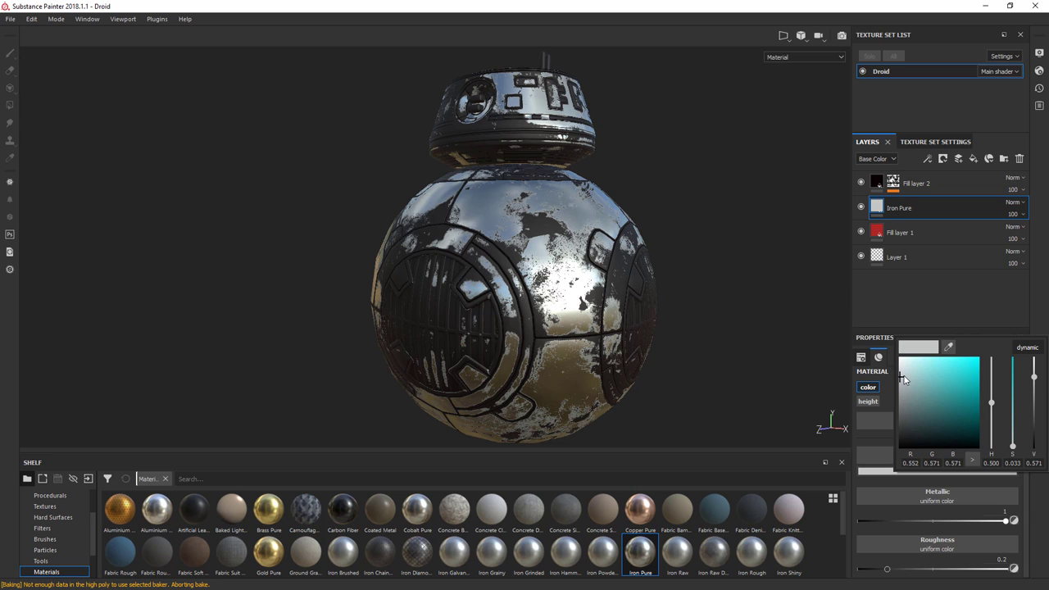
left_click(896, 297)
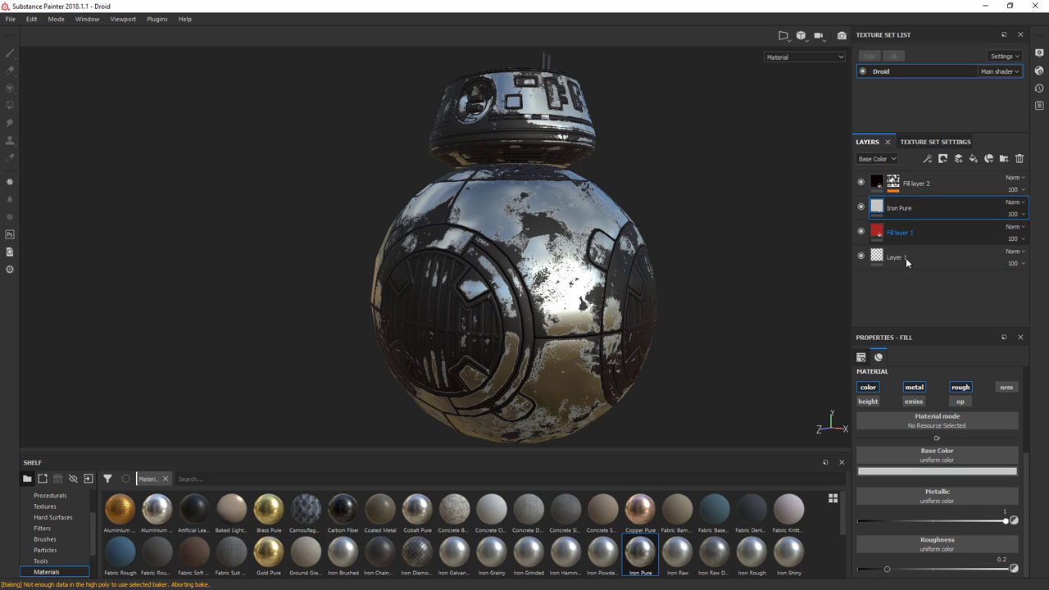
left_click_drag(888, 569, 839, 573)
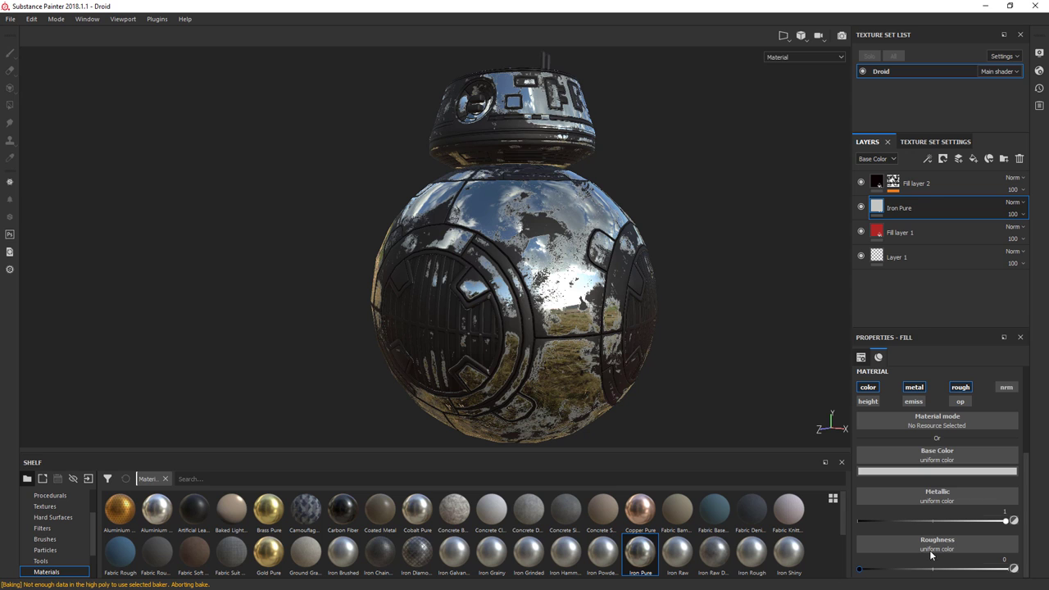
left_click(859, 568)
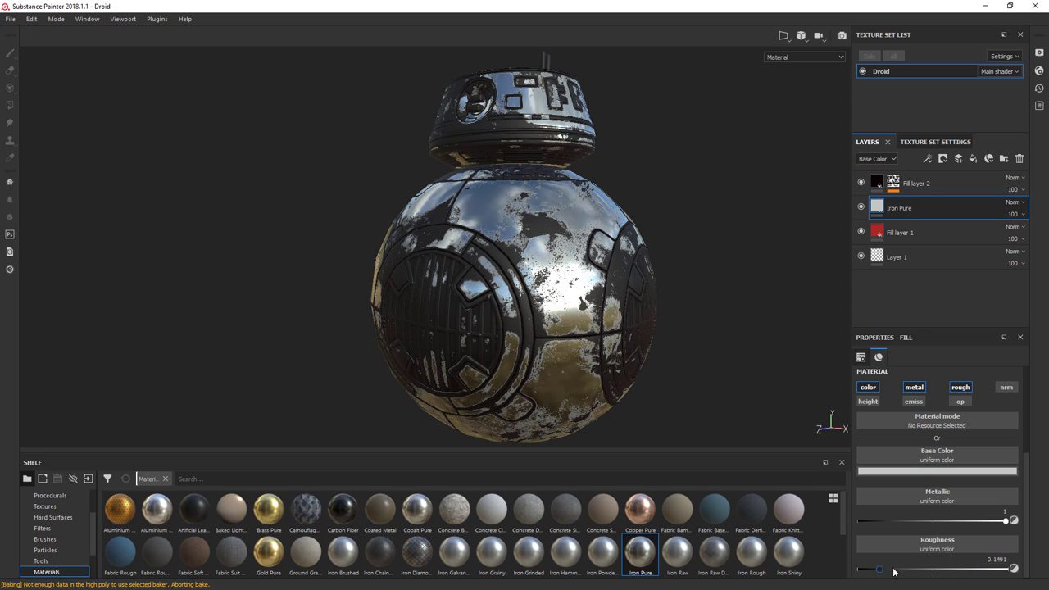
left_click_drag(859, 568, 870, 569)
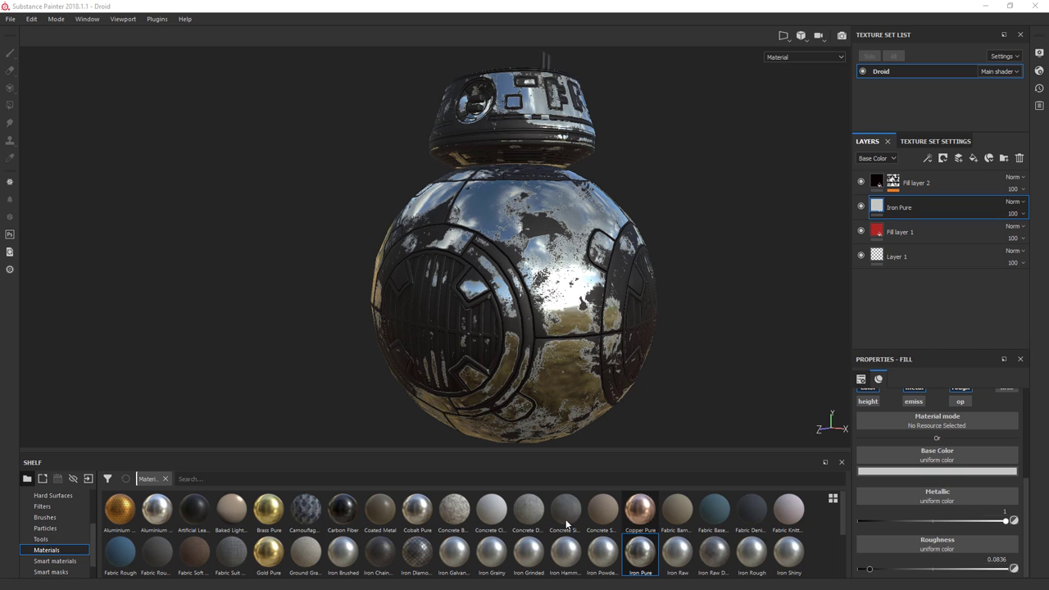
Step: Try several materials on the Iron Pure layer and settle on Iron Diamond Armor
left_click(426, 557)
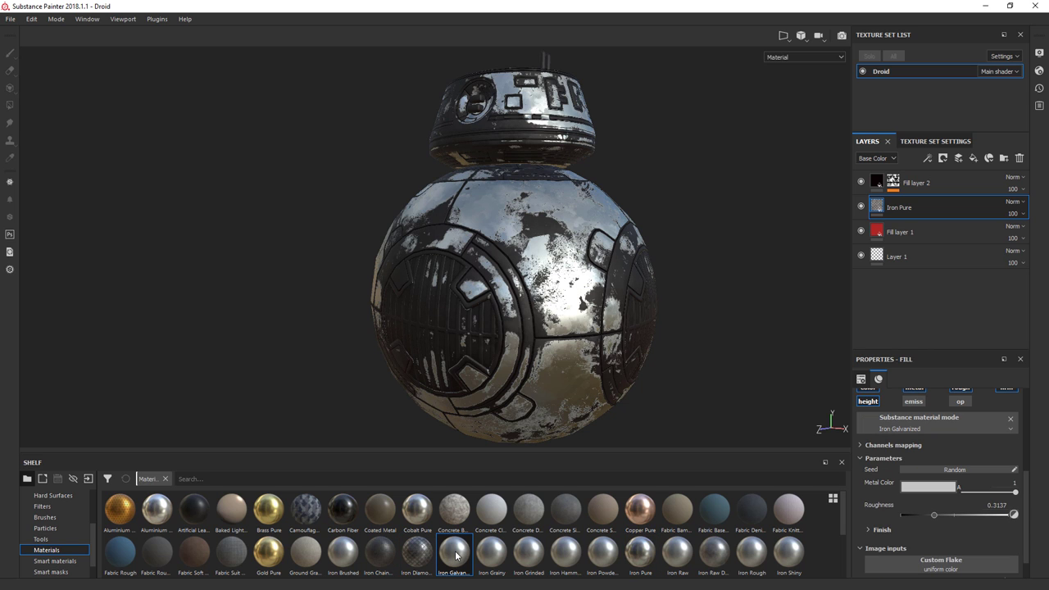
left_click(491, 553)
left_click(301, 553)
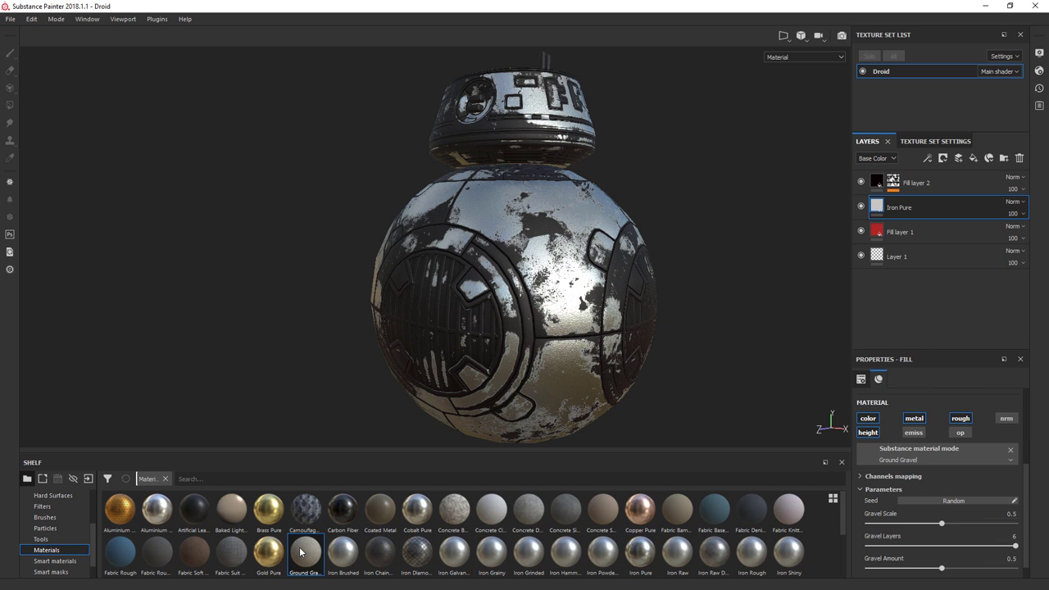
left_click(269, 557)
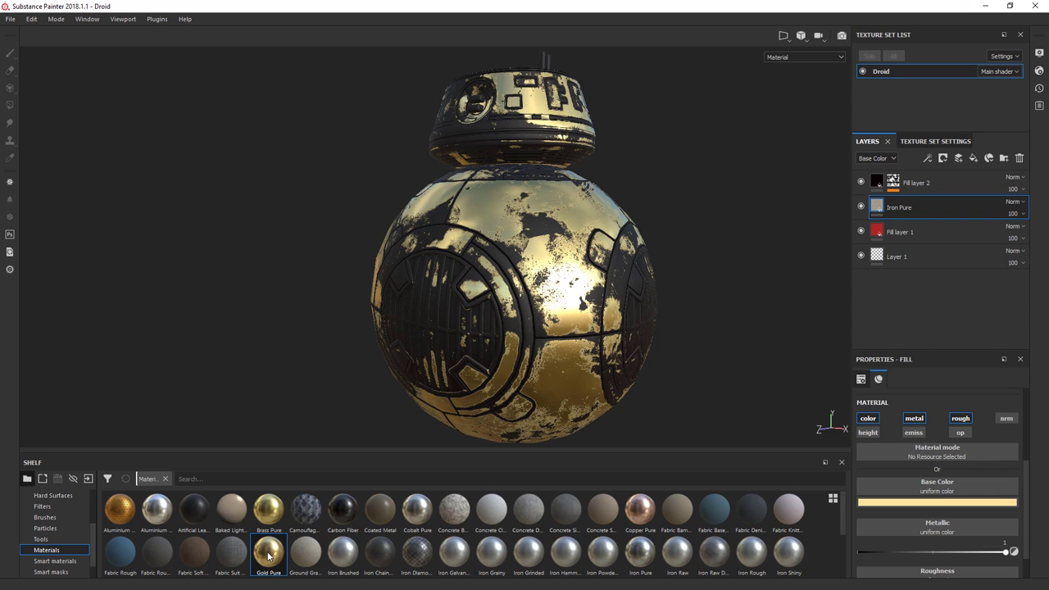
left_click(416, 553)
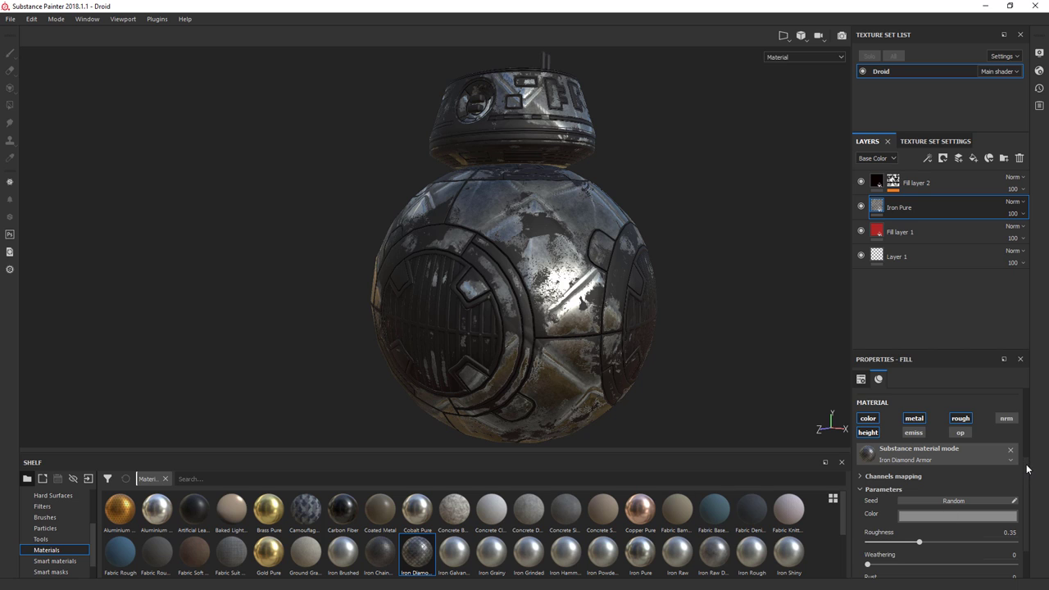
Step: Change the armor material's pattern type to Crescent
scroll(1028, 471, "down", 2)
left_click(909, 546)
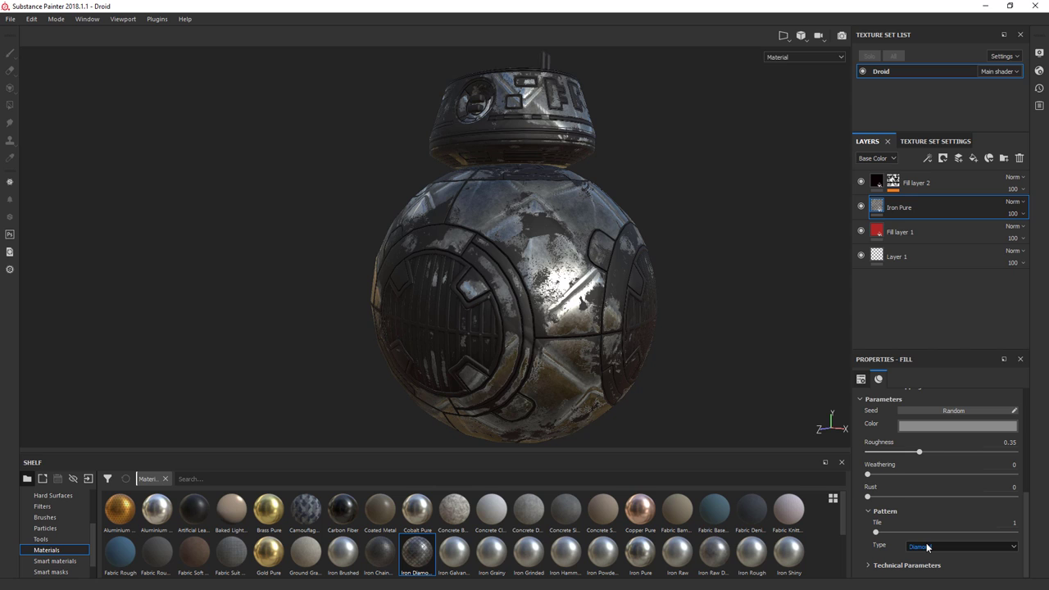
left_click(926, 542)
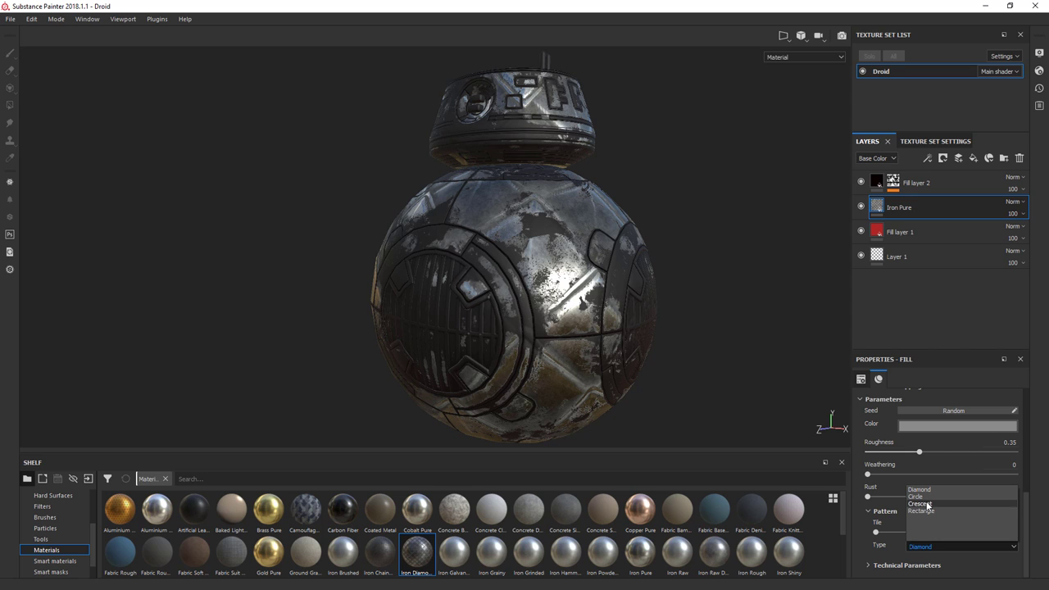
left_click(926, 503)
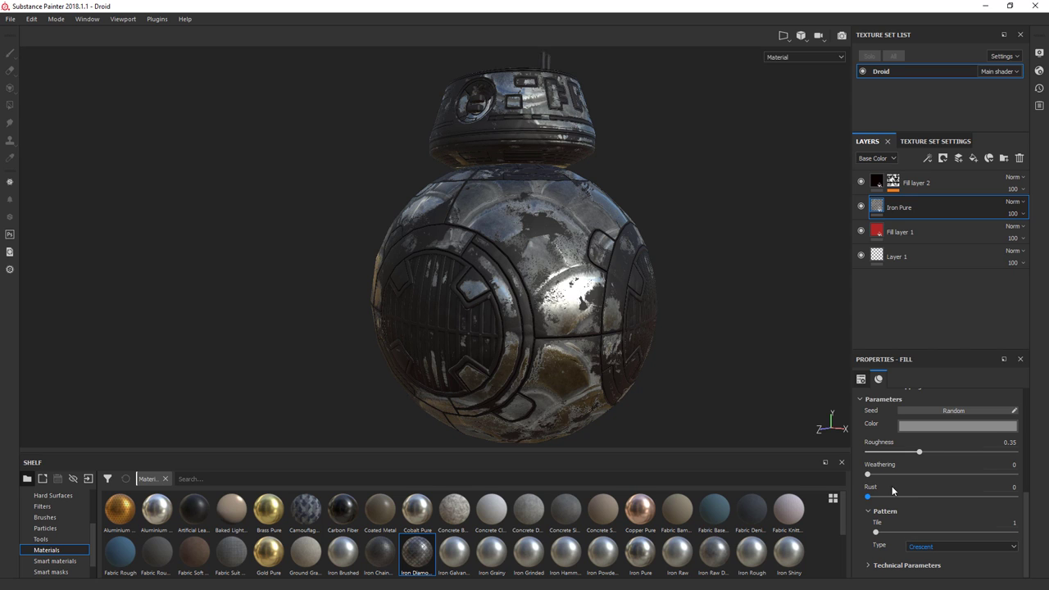
Step: Shrink the scale pattern to UV Scale 3.47 and set Rust to 1 for full rust
scroll(892, 486, "up", 5)
left_click_drag(905, 461, 915, 462)
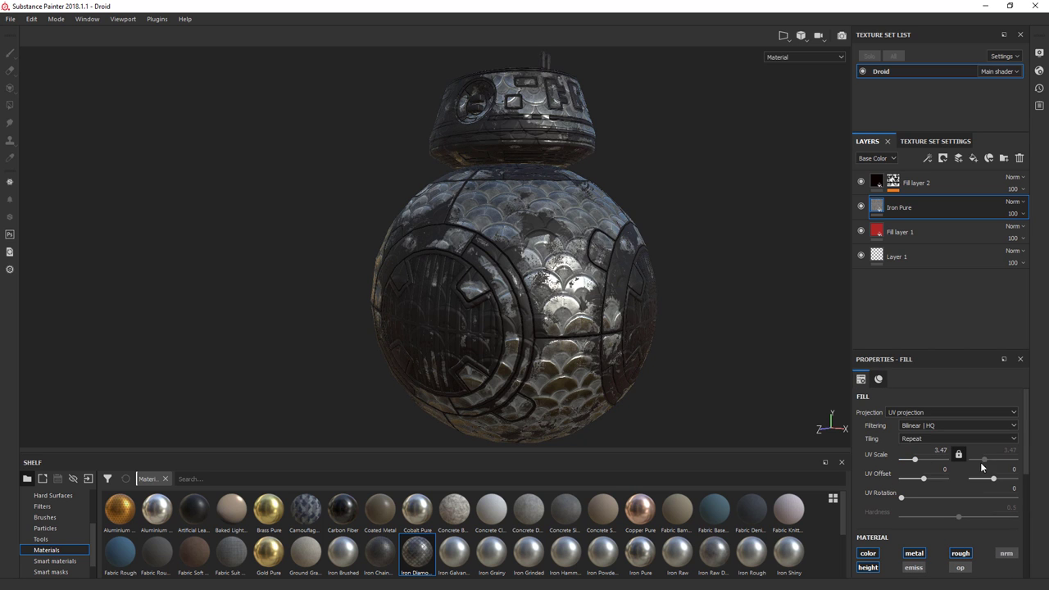
left_click_drag(1026, 409, 1032, 540)
scroll(935, 512, "down", 2)
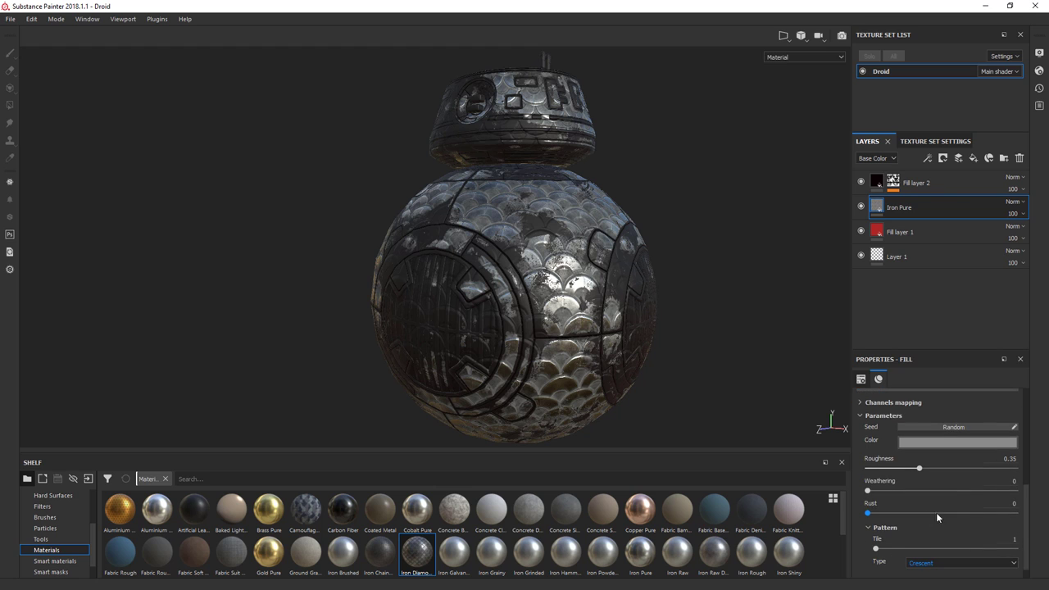
left_click_drag(868, 509, 1017, 515)
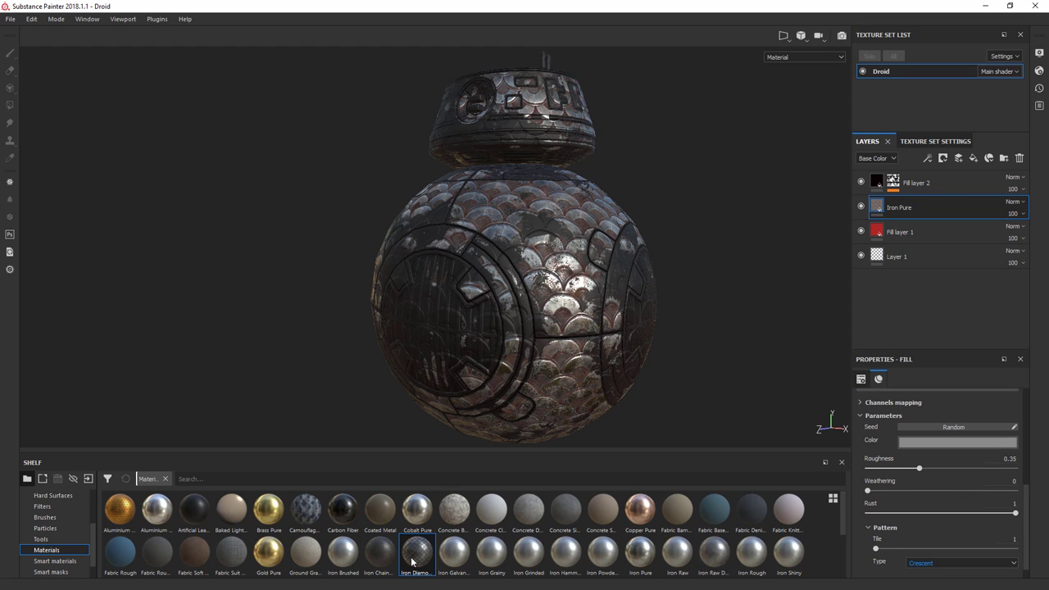
Step: Compare the Iron Pure layer hidden and shown, and bring up smart materials in the Shelf
mouse_move(412, 561)
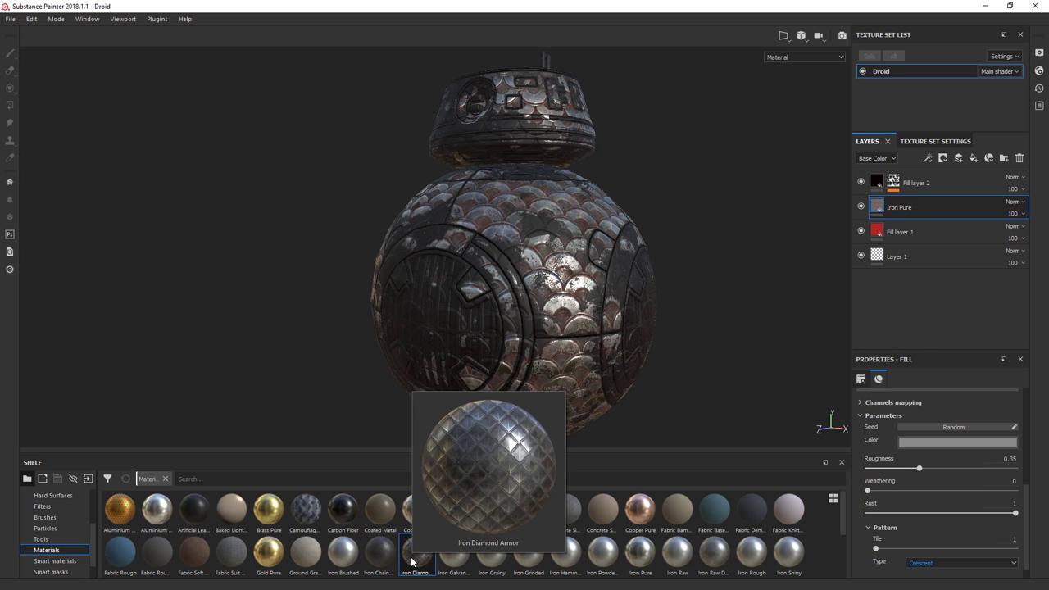
left_click(861, 206)
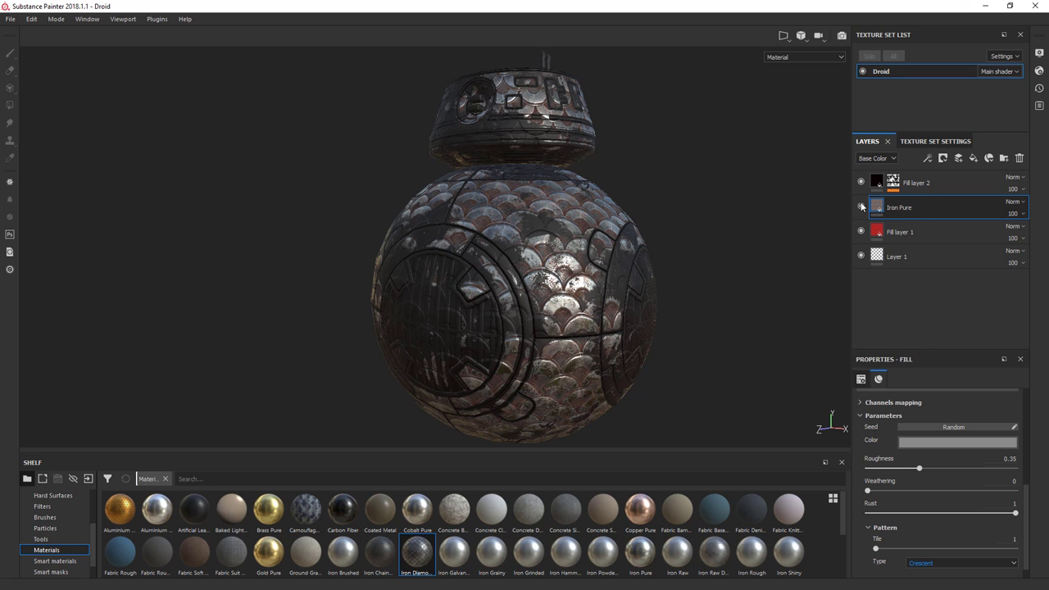
left_click(861, 206)
left_click(54, 561)
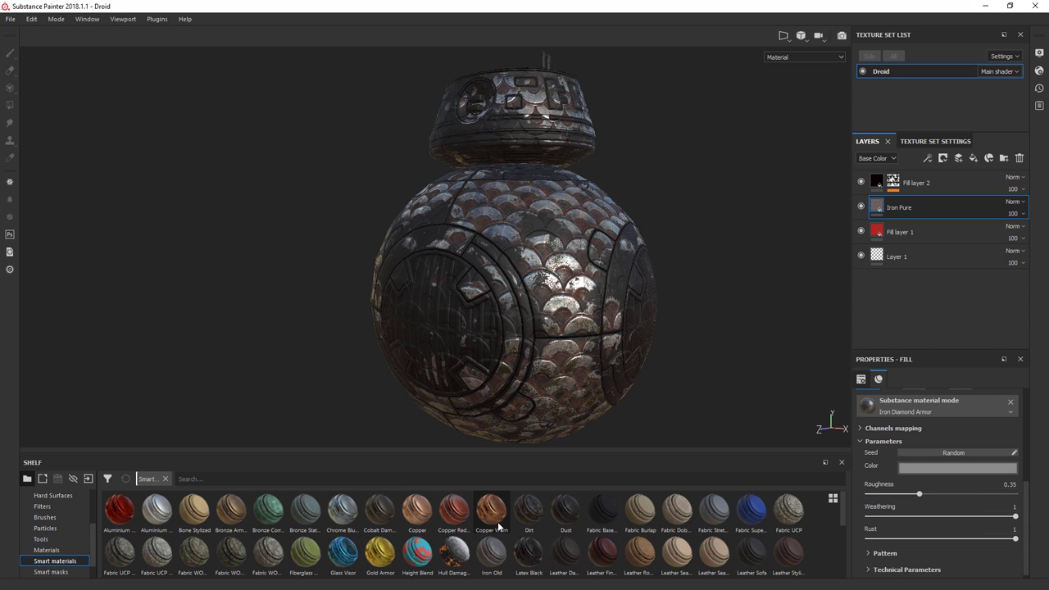
Step: Drop Copper Worn onto the layer stack and inspect its Dirt and Worn Surface sublayers
left_click_drag(499, 526, 929, 181)
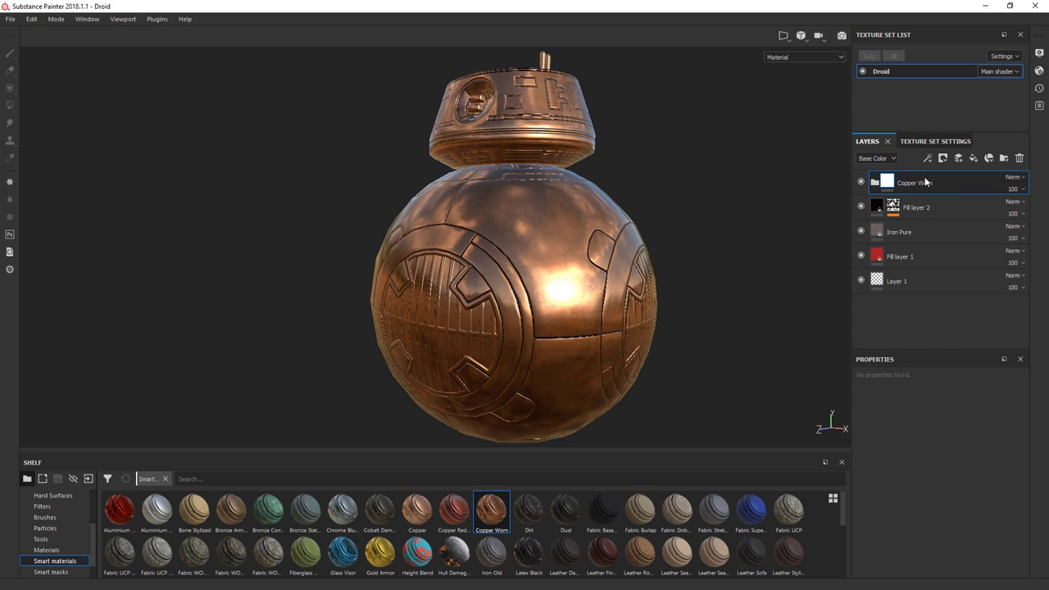
left_click(874, 182)
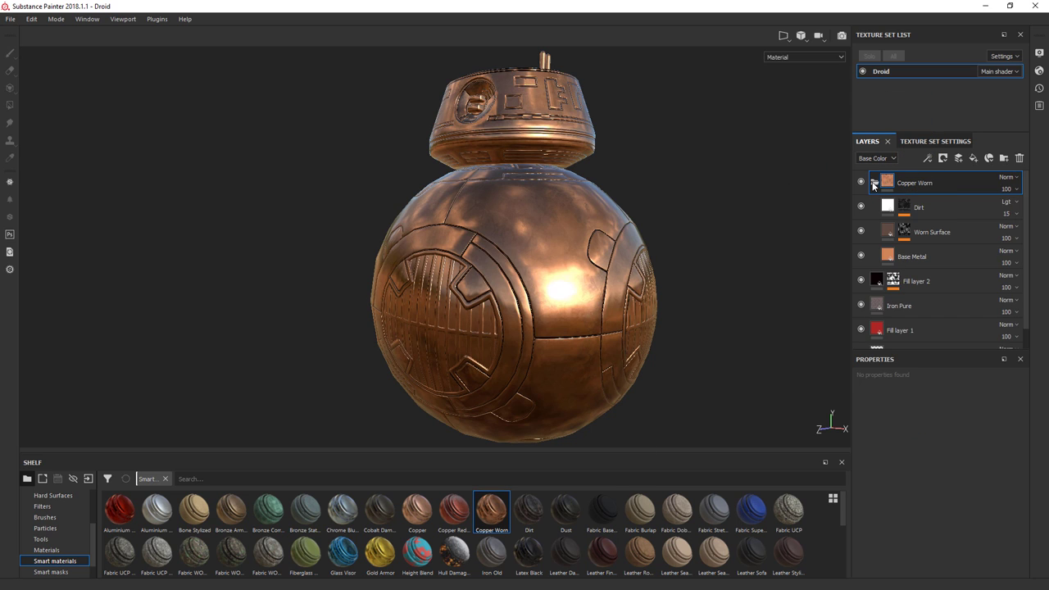
left_click(905, 210)
left_click(904, 244)
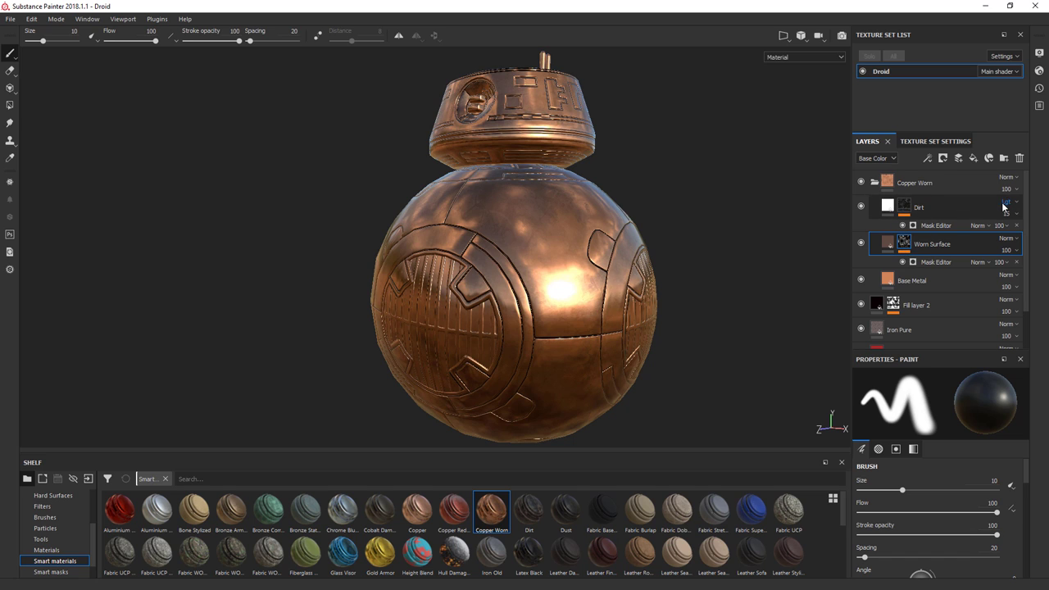
left_click(887, 207)
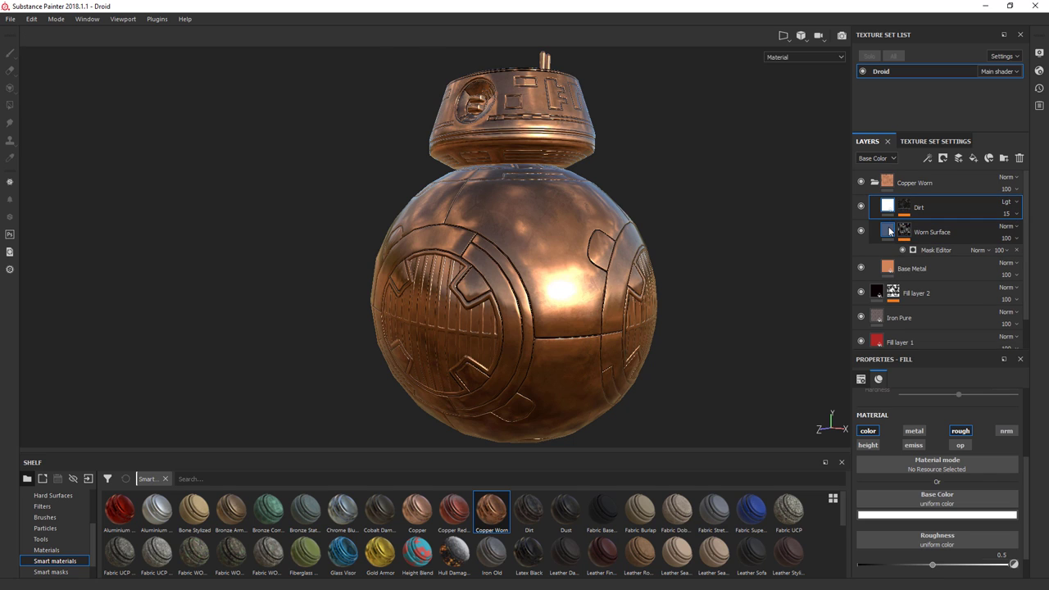
left_click(890, 232)
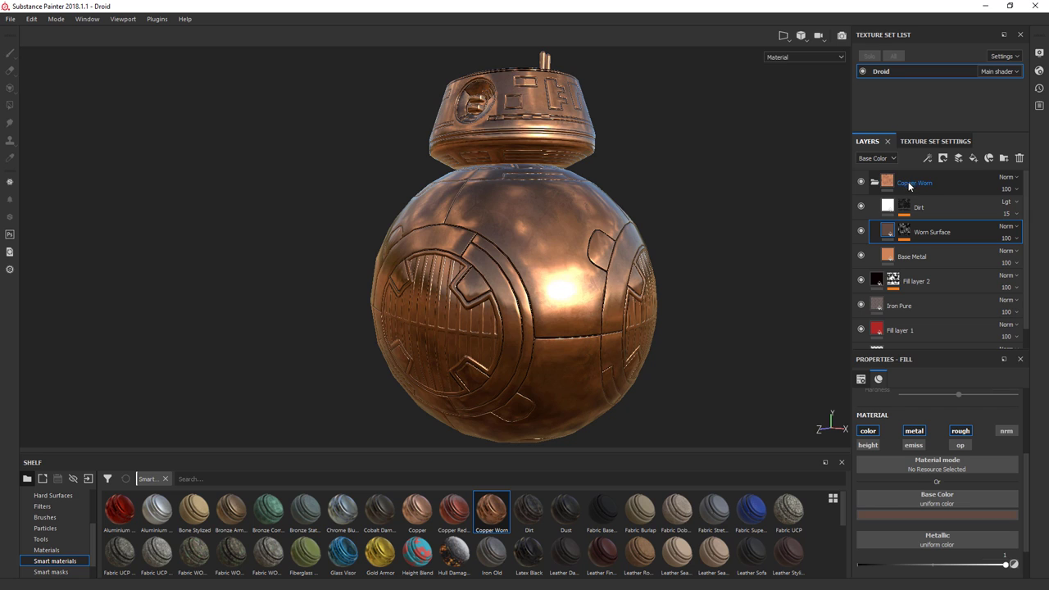
left_click(916, 185)
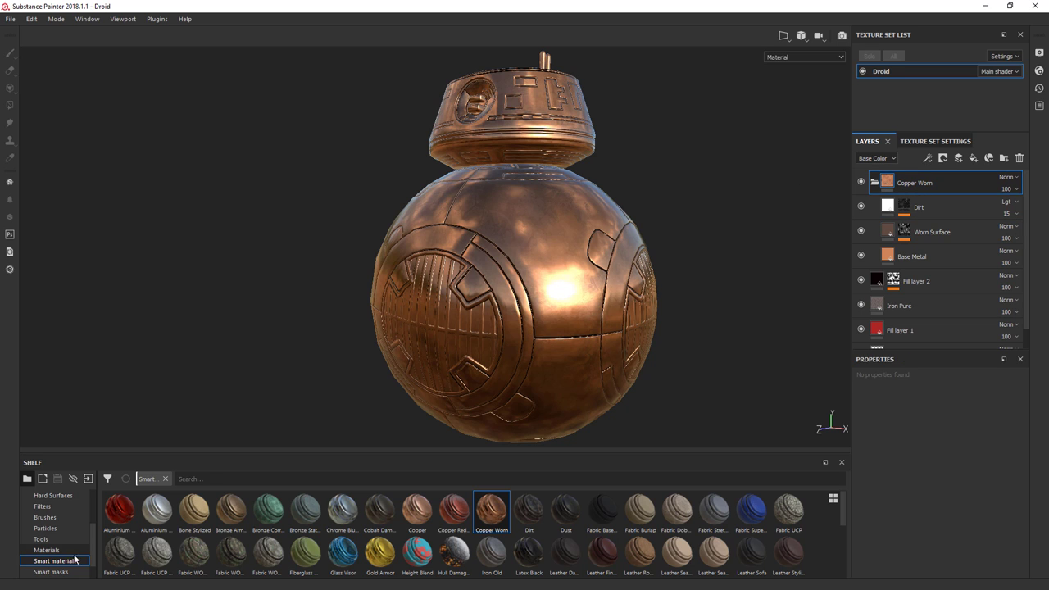
Step: Compare Dirt and Worn Surface visibility, then raise Worn Surface roughness to 1
left_click(860, 207)
left_click(860, 207)
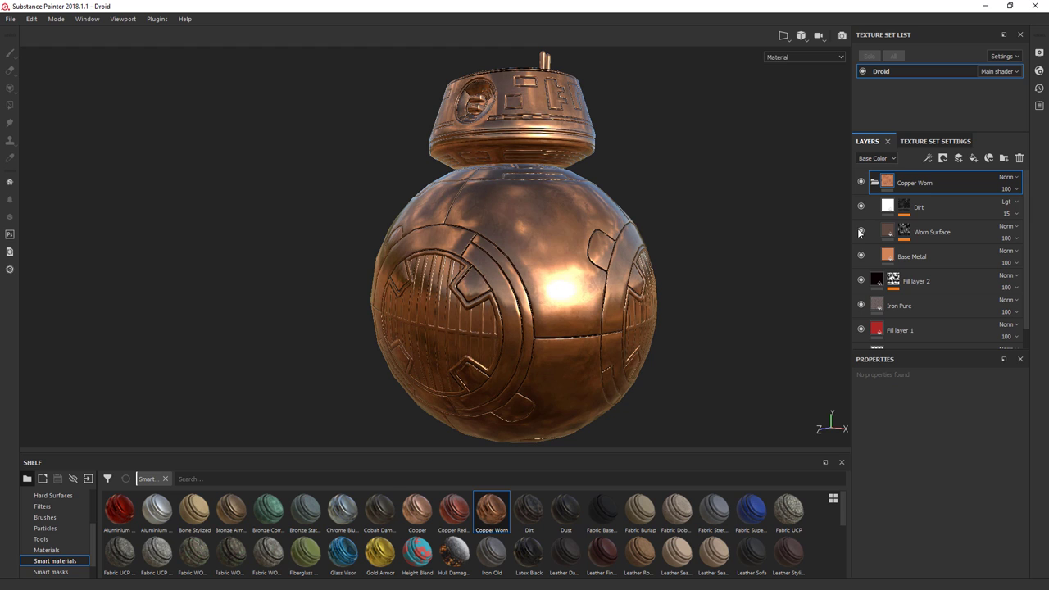
left_click(860, 232)
left_click(860, 232)
left_click(903, 230)
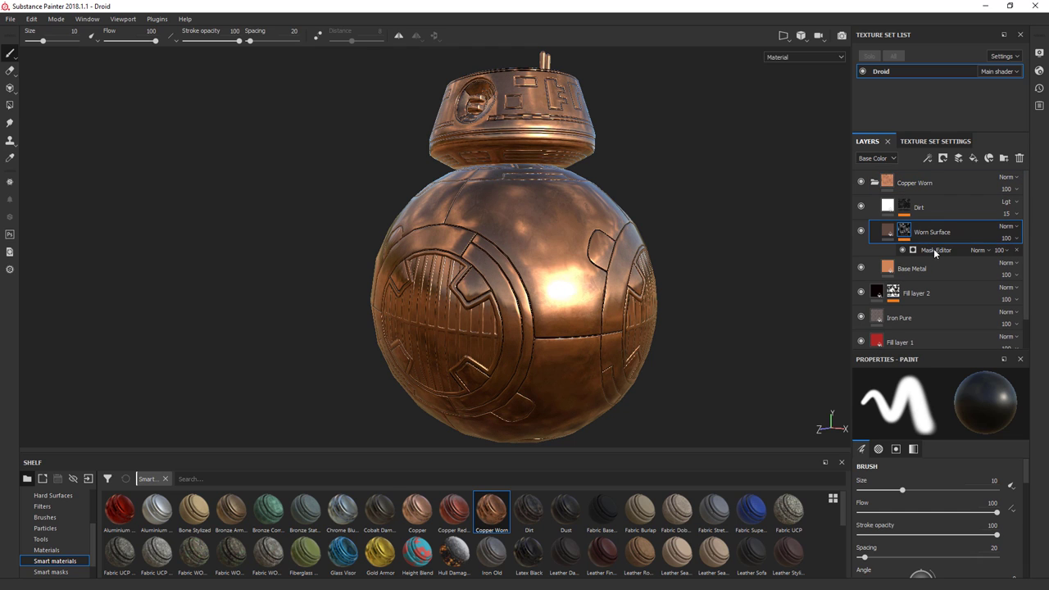
left_click(936, 250)
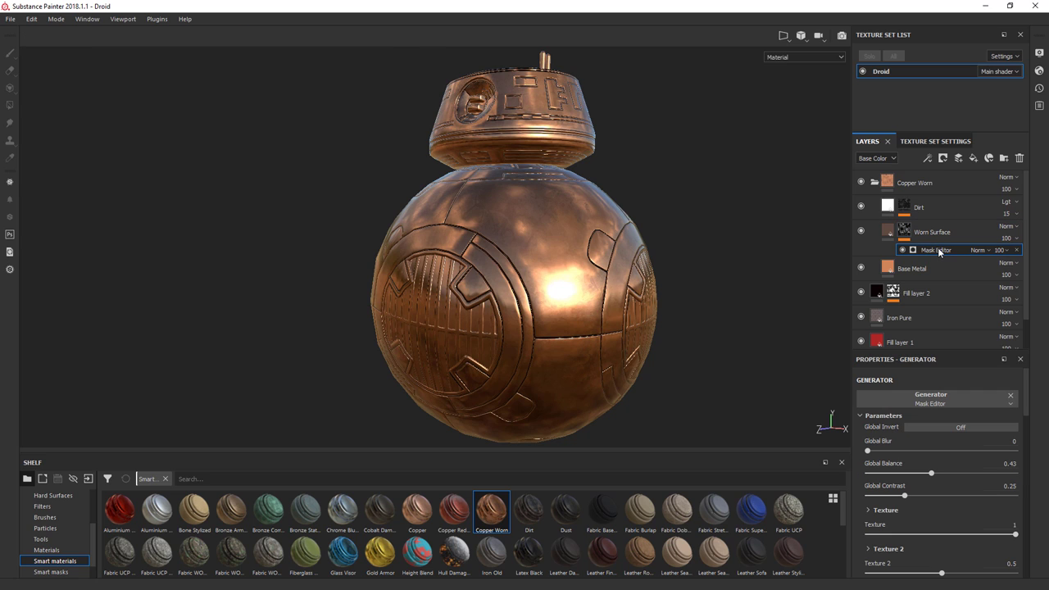
left_click(893, 234)
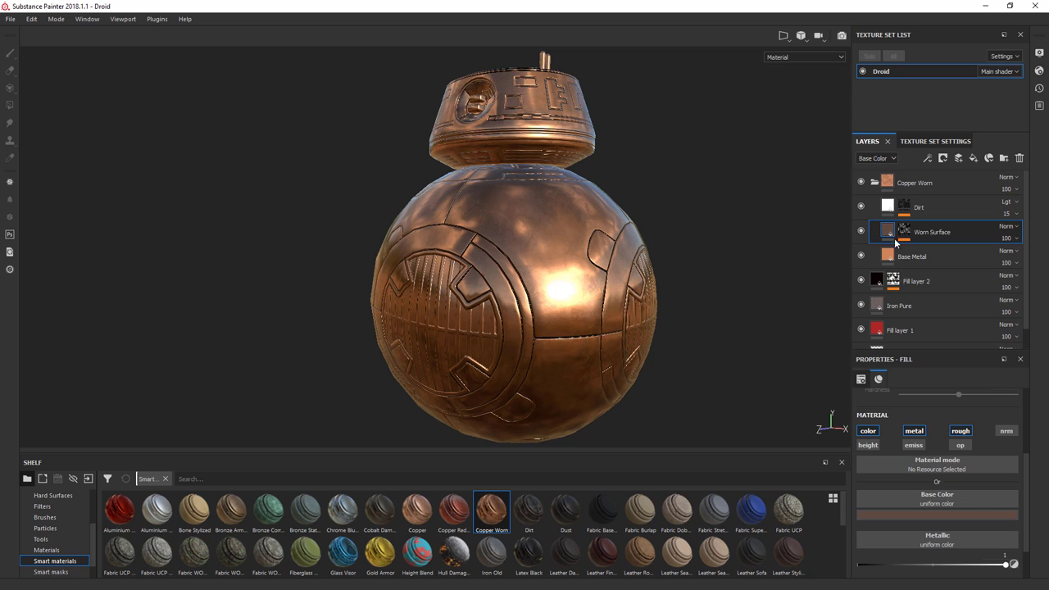
scroll(1026, 488, "down", 1)
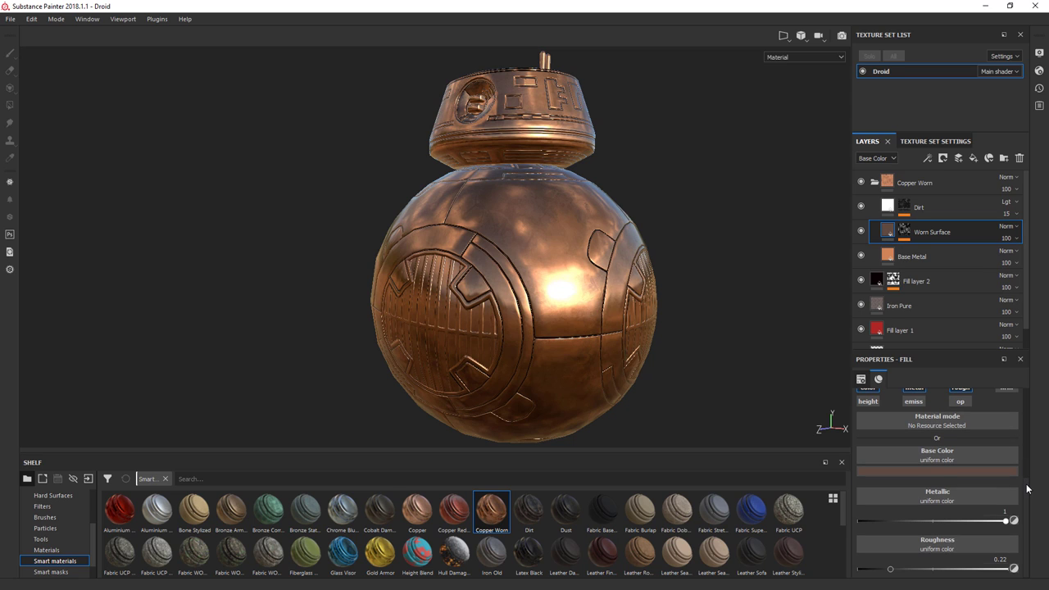
left_click_drag(891, 568, 1008, 568)
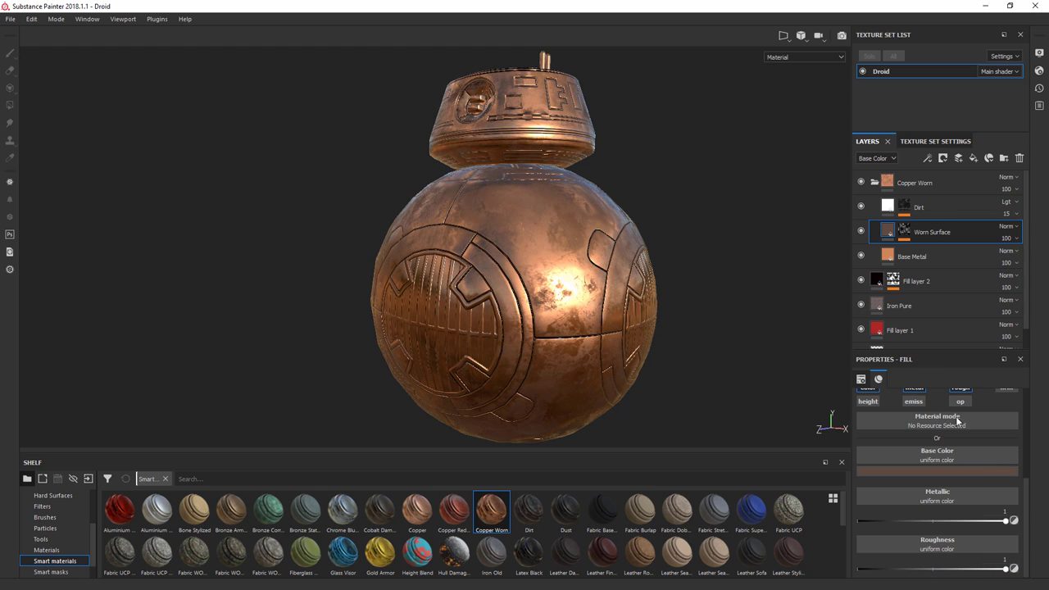
Step: Collapse Copper Worn and select all layers from Copper Worn down to Fill layer 1
left_click(873, 181)
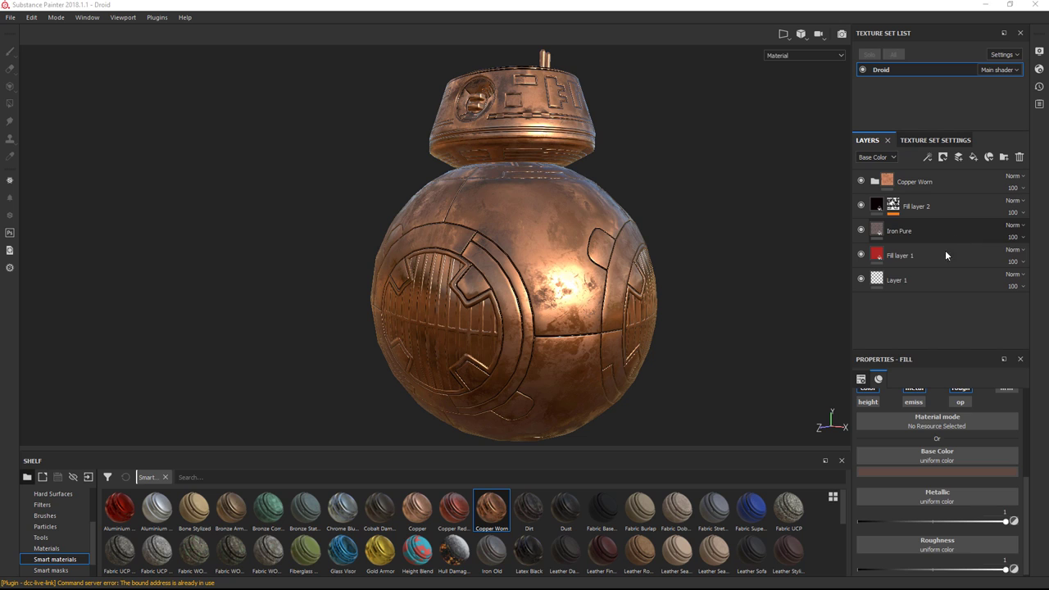
left_click(940, 255)
left_click(950, 212)
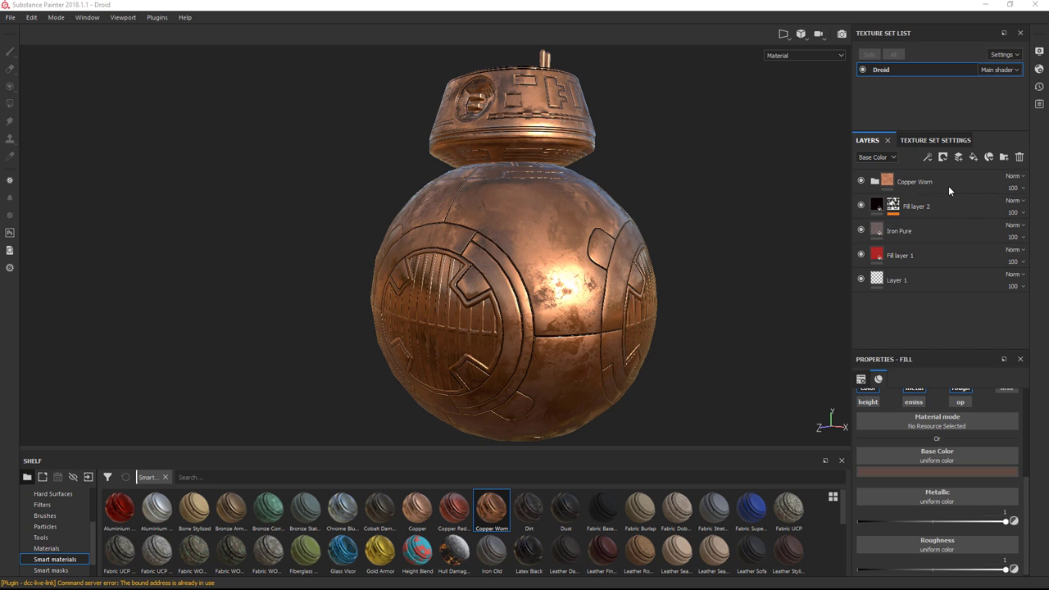
left_click(948, 185, "ctrl")
left_click(928, 260, "shift")
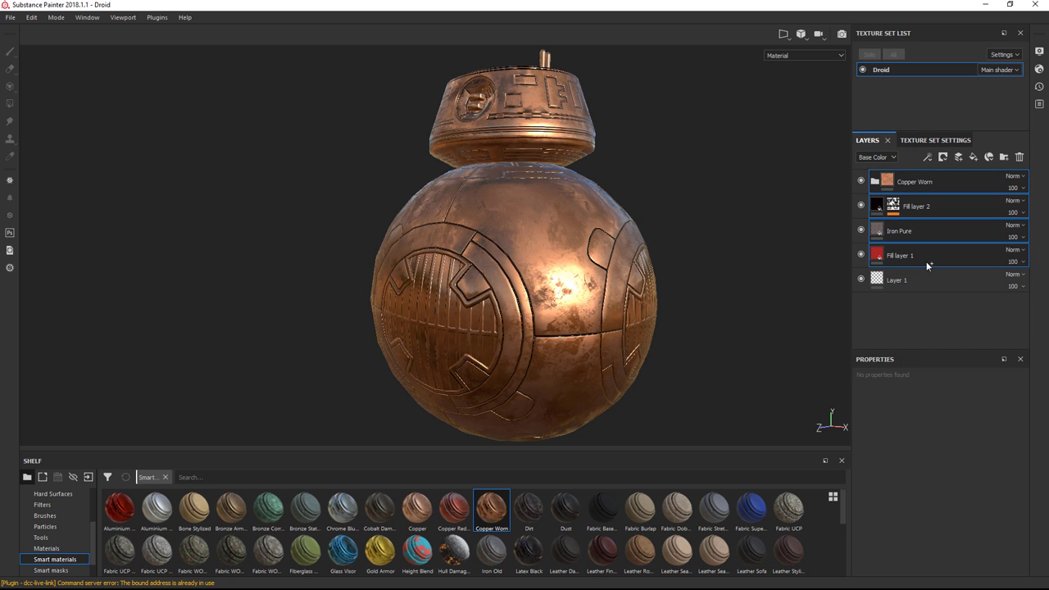
Step: Replace the four selected layers with a folder named Grill and add an Iron Raw fill
left_click(1020, 158)
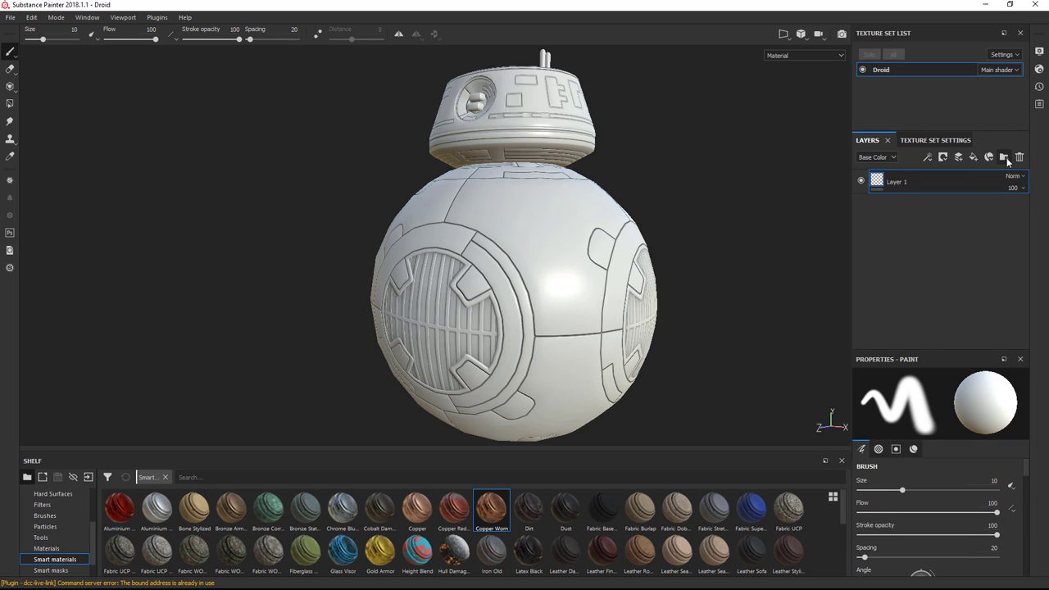
left_click(1004, 158)
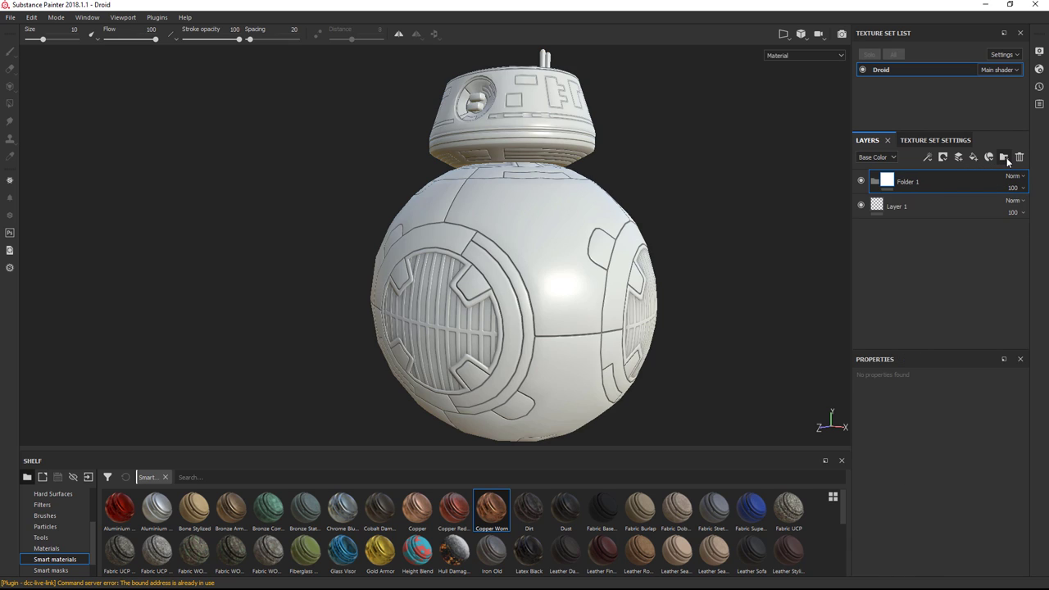
double_click(910, 182)
type("Grill")
key("Return")
left_click(45, 549)
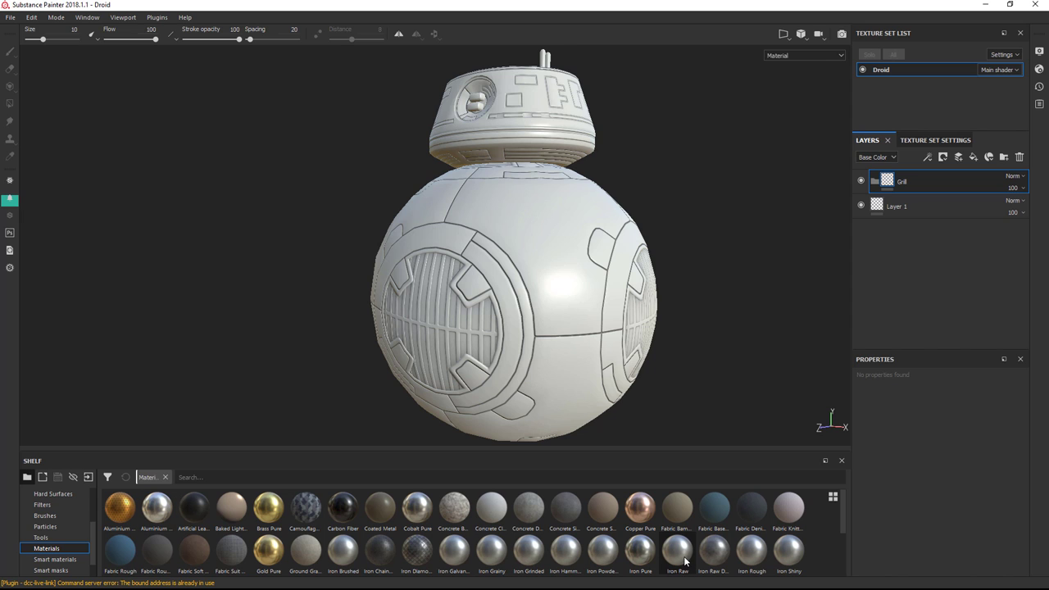
left_click_drag(684, 560, 955, 188)
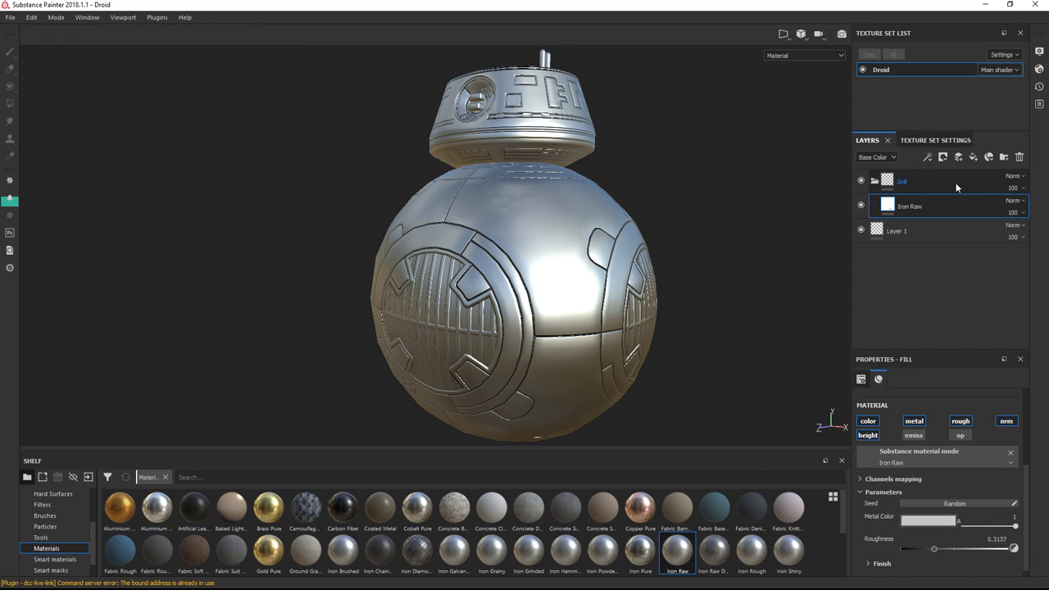
Step: Give the Grill folder a black mask with colour selection on the grill's grey ID
right_click(892, 180)
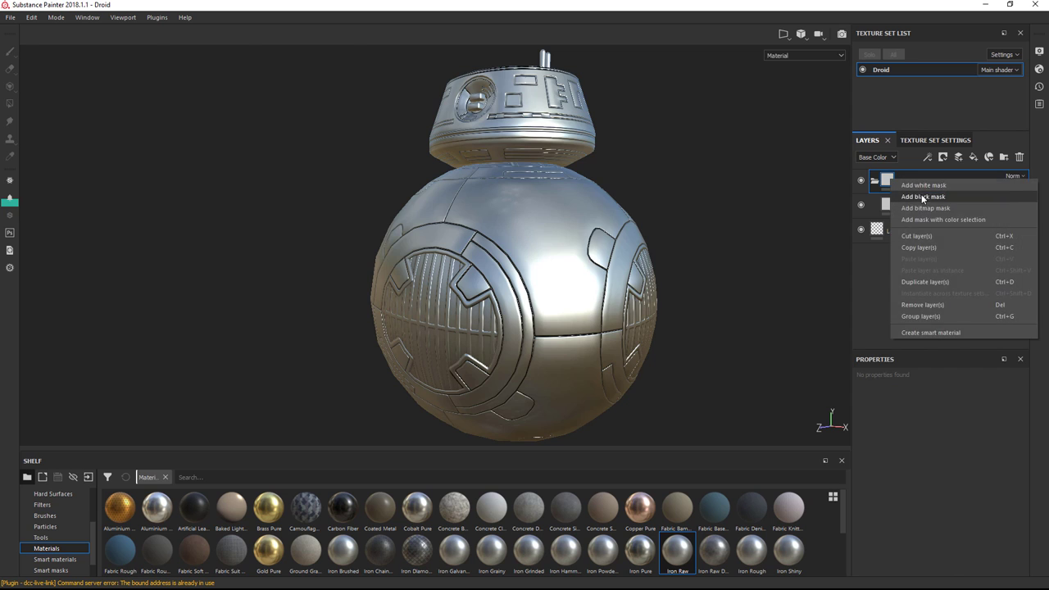
left_click(923, 197)
right_click(905, 179)
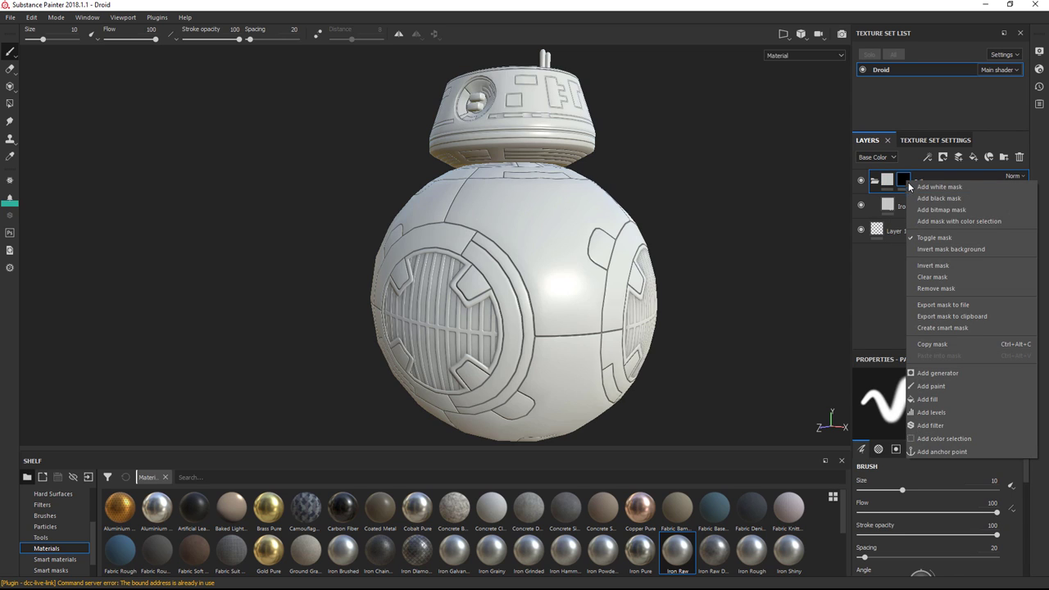
left_click(950, 221)
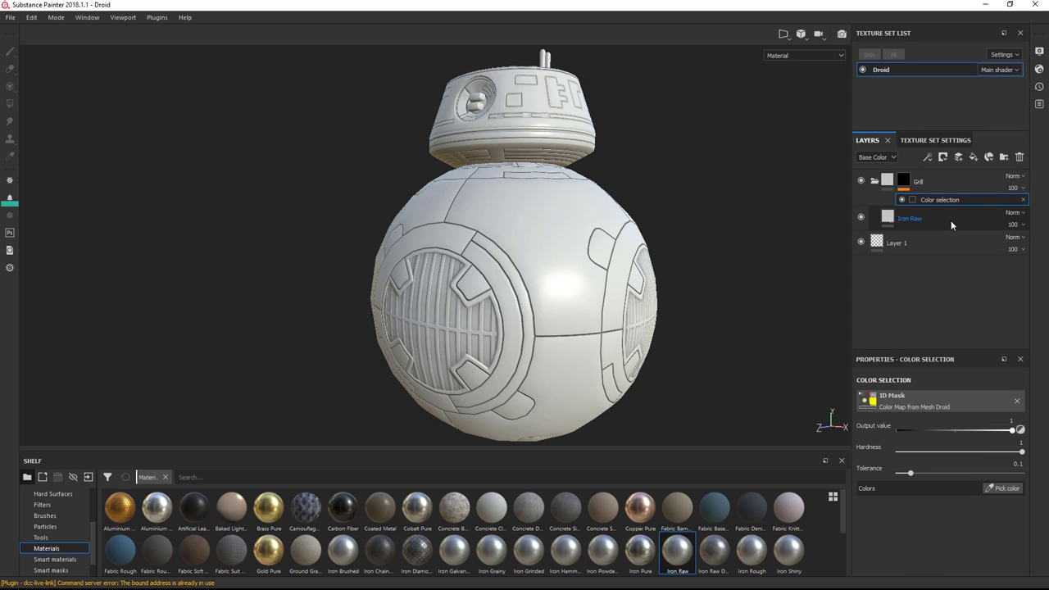
left_click(997, 489)
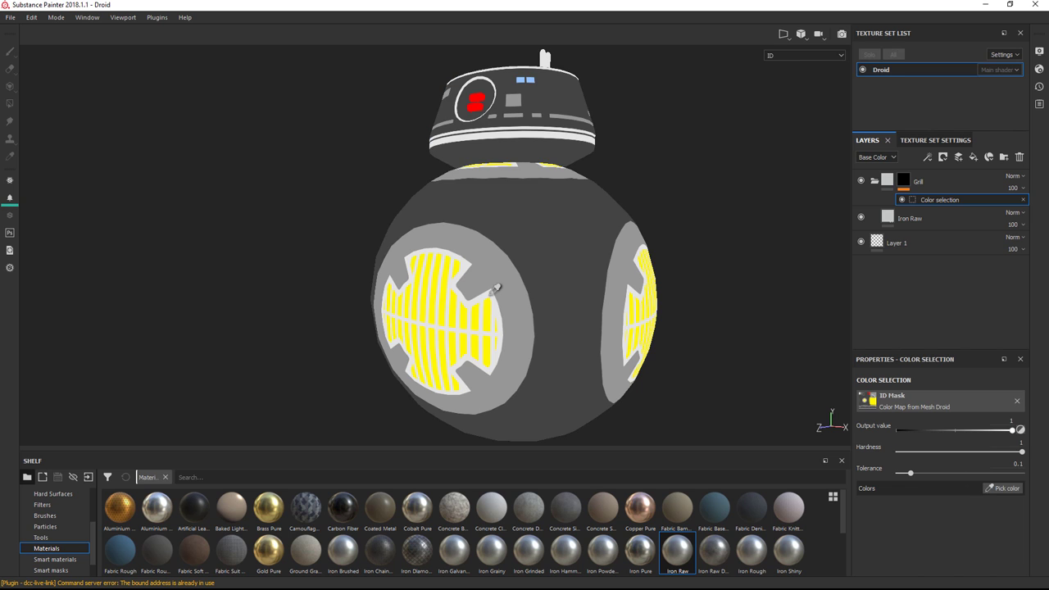
left_click(493, 288)
Step: Add the yellow grill slot colour to the selection and move Iron Raw into Grill
left_click_drag(493, 288, 445, 275, "alt")
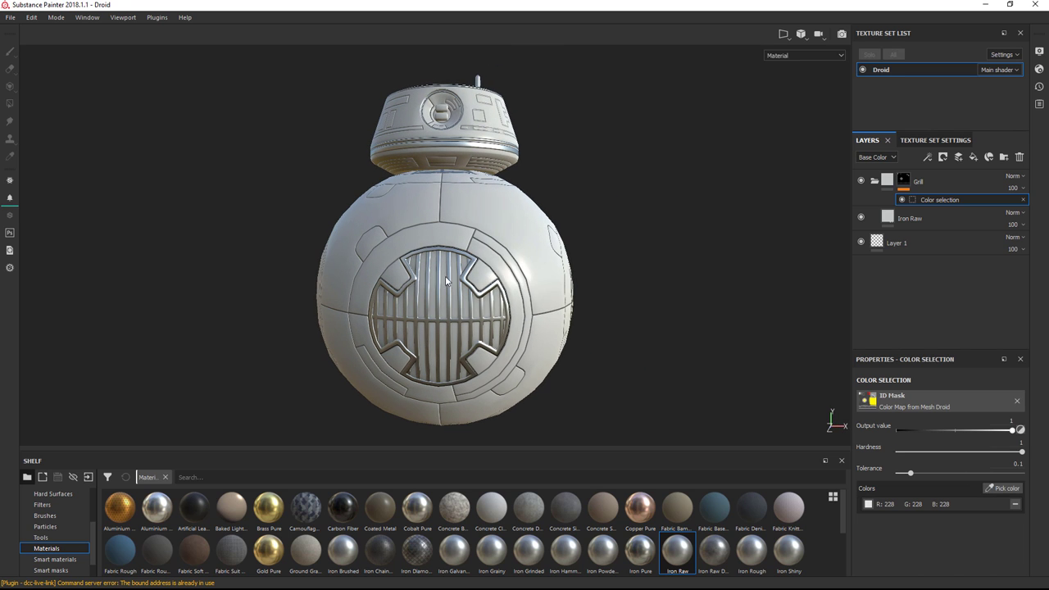
scroll(407, 295, "up", 4)
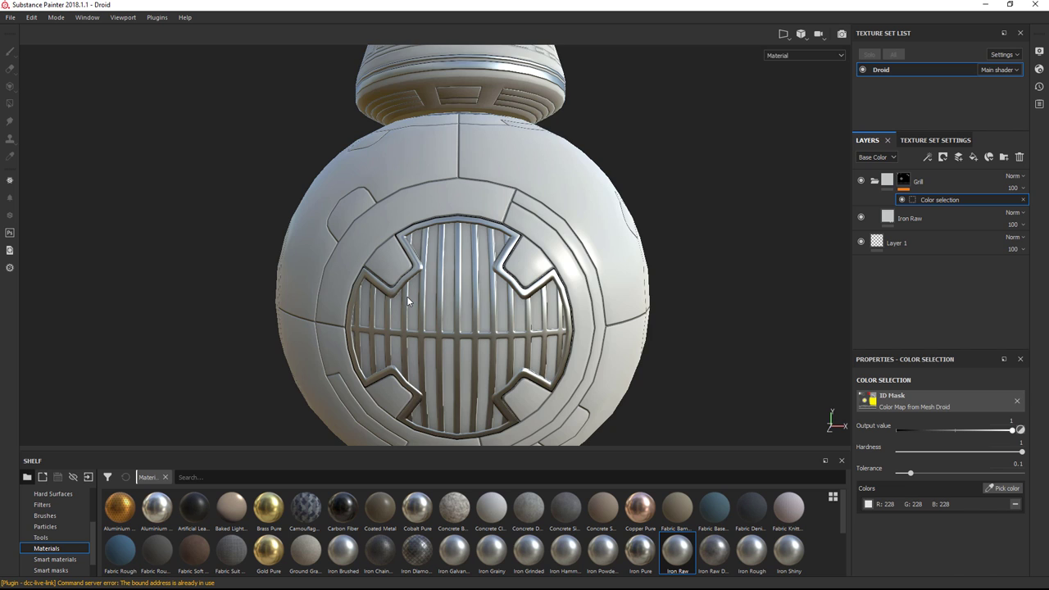
left_click_drag(463, 299, 524, 274, "alt")
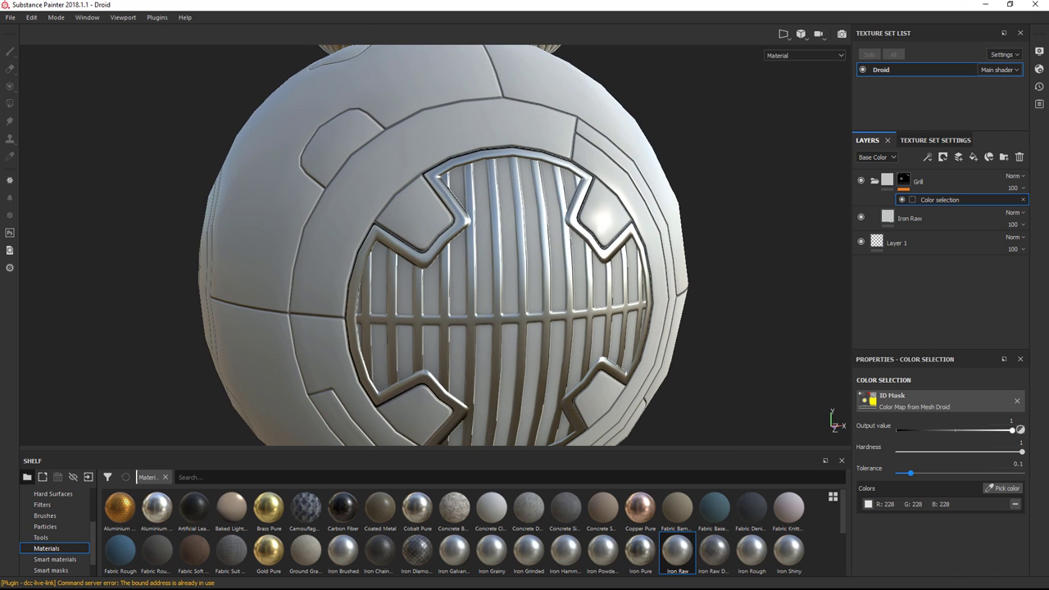
left_click(998, 488)
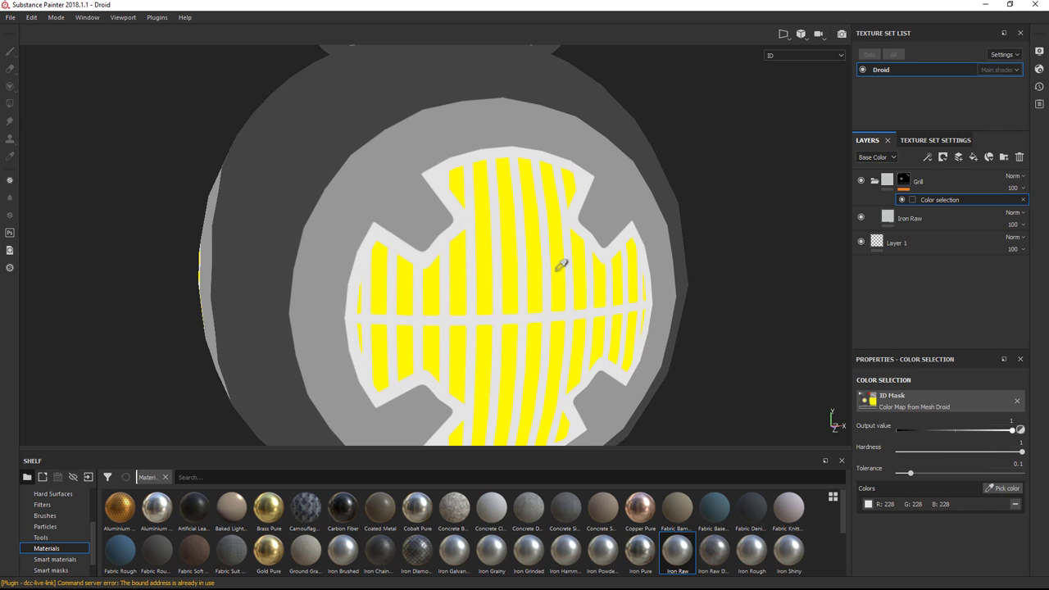
left_click(558, 268)
left_click_drag(887, 217, 875, 182)
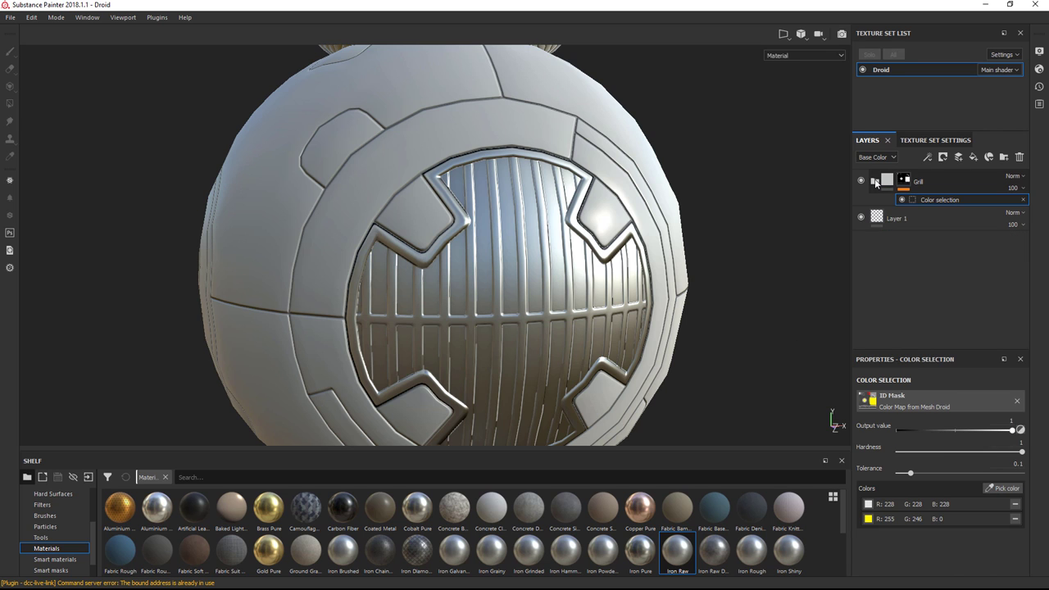
left_click(939, 216)
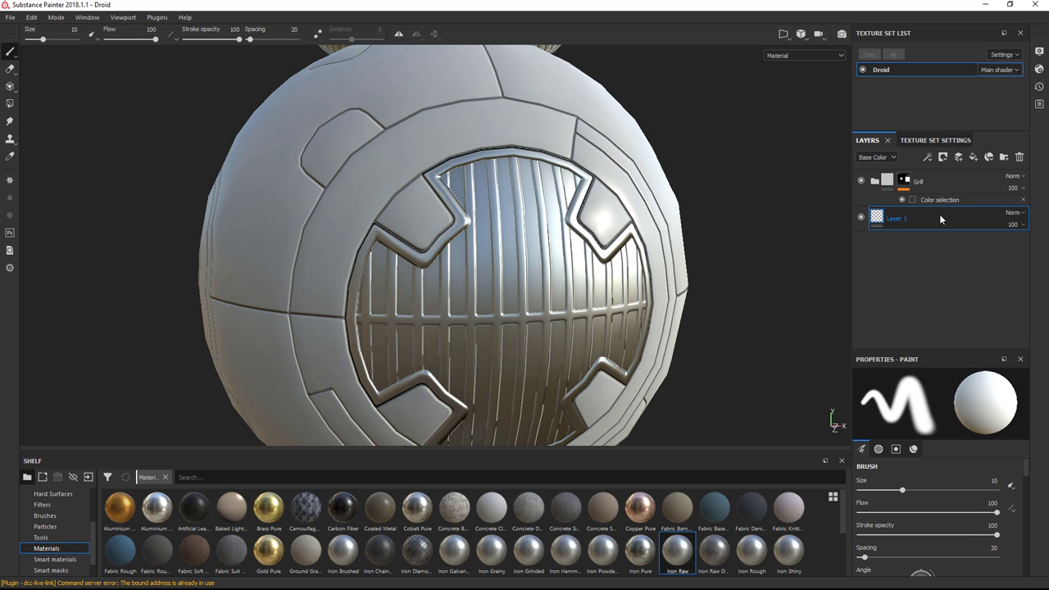
Step: Delete Layer 1 and create a new folder named Alpha
left_click(1019, 157)
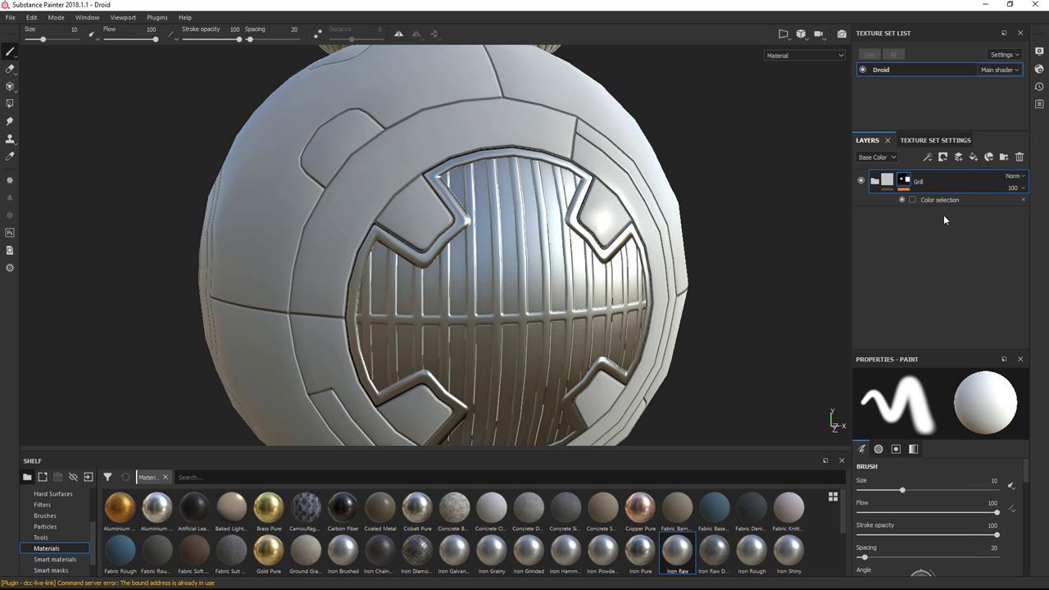
left_click(1003, 158)
double_click(904, 182)
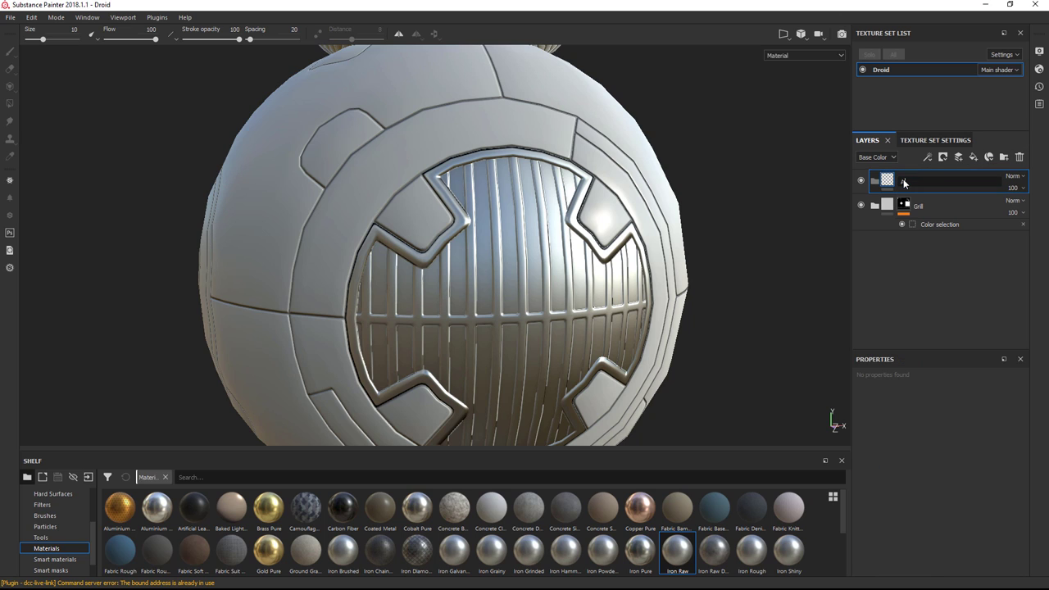
type("Alpha")
key("Return")
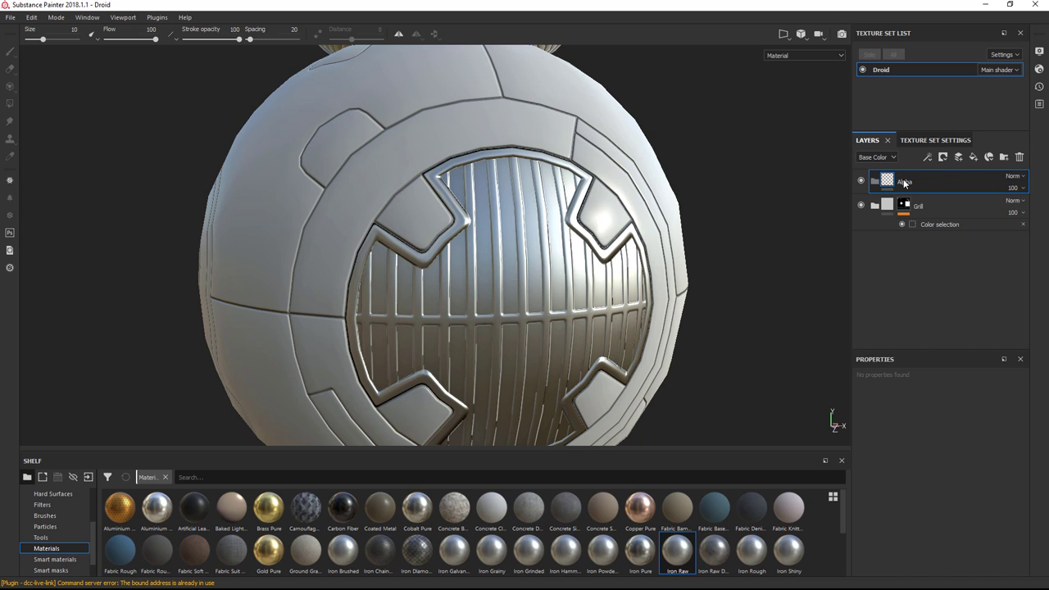
Step: Put a near-zero-opacity fill layer inside Alpha and give the folder a black mask
left_click(973, 157)
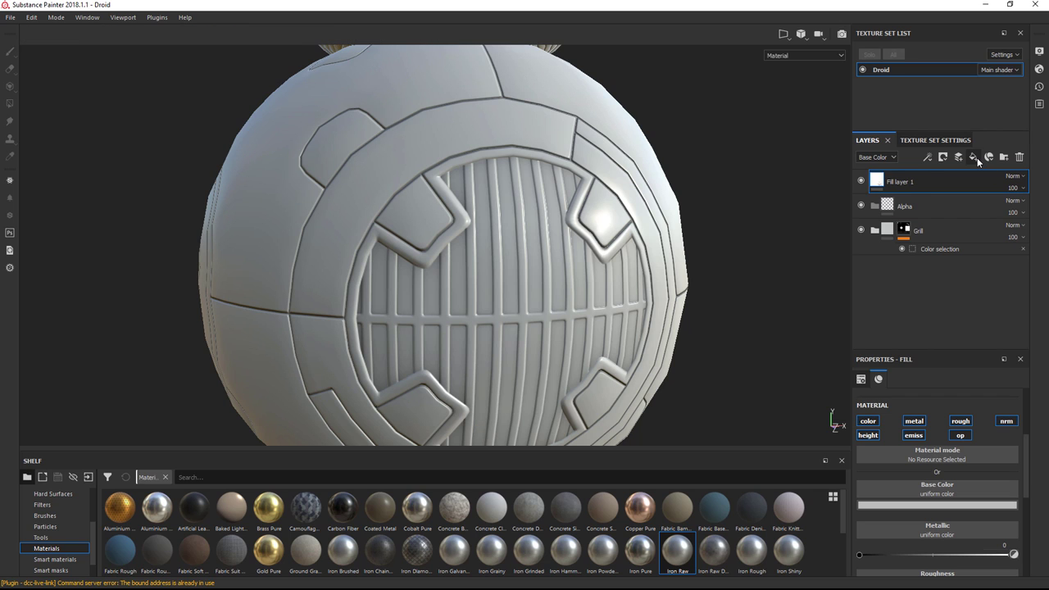
left_click_drag(892, 181, 899, 201)
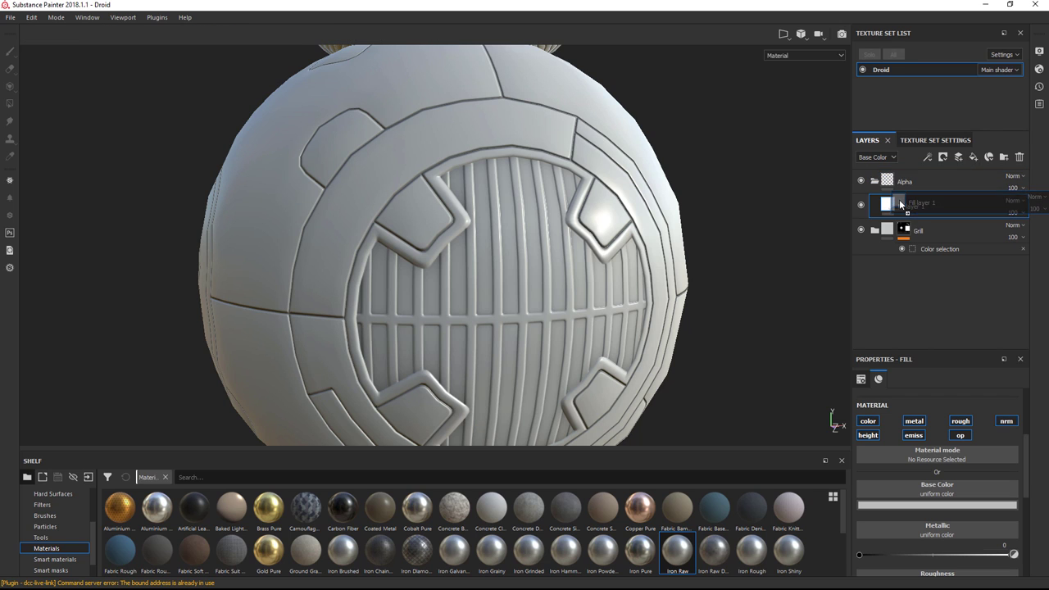
left_click(889, 183)
right_click(889, 183)
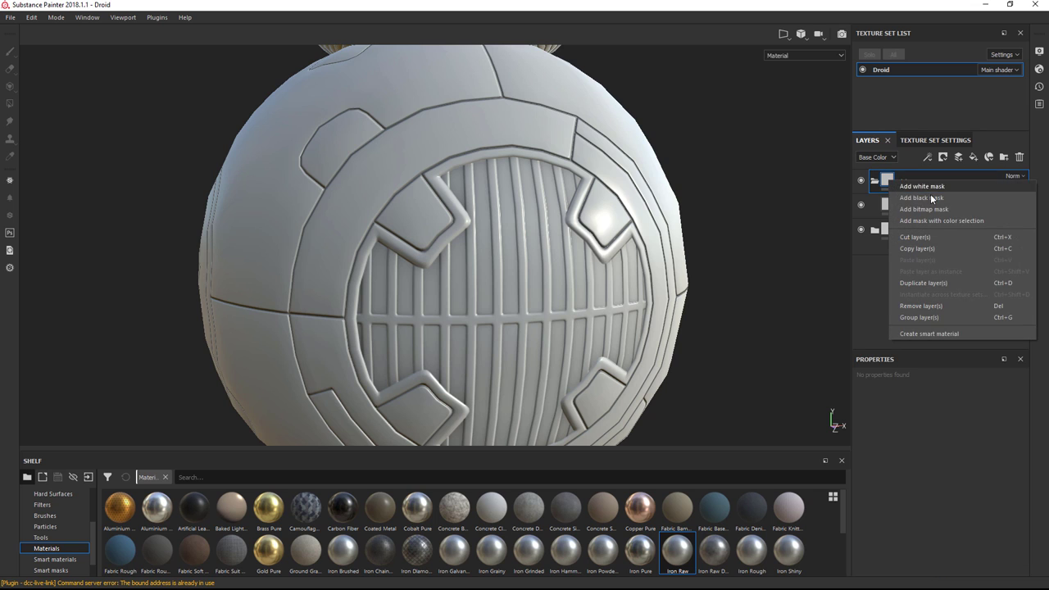
left_click(929, 194)
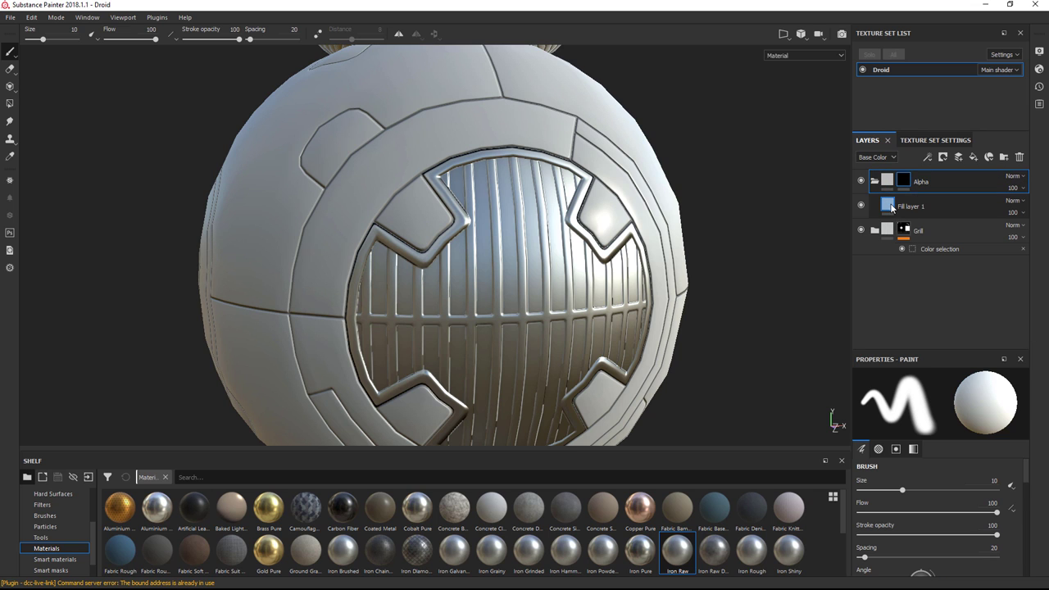
left_click(888, 204)
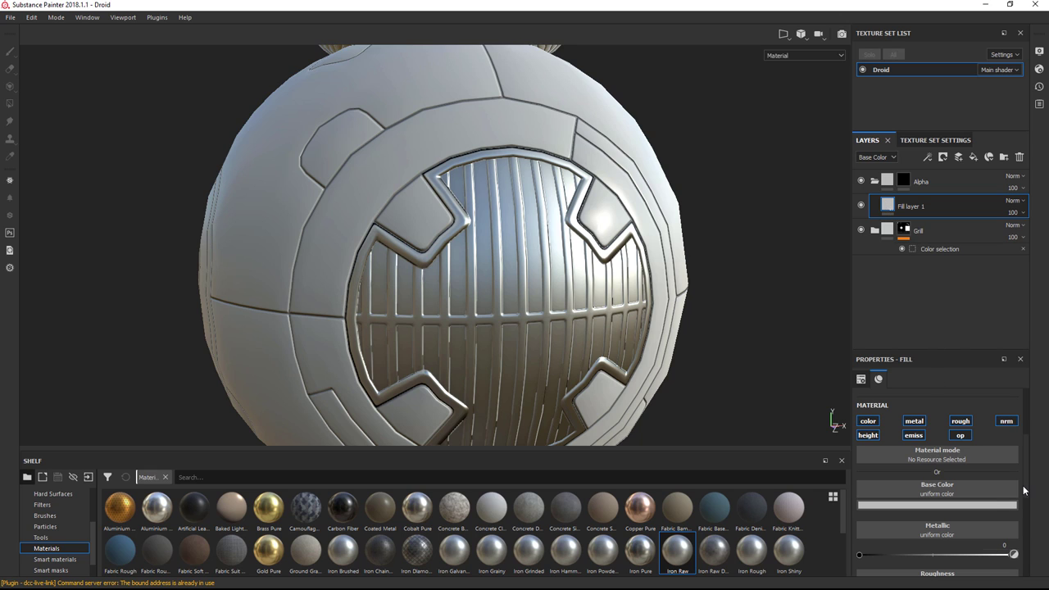
left_click_drag(1025, 491, 818, 566)
Step: Limit the Alpha mask by ID colour to the yellow grill slots
right_click(902, 183)
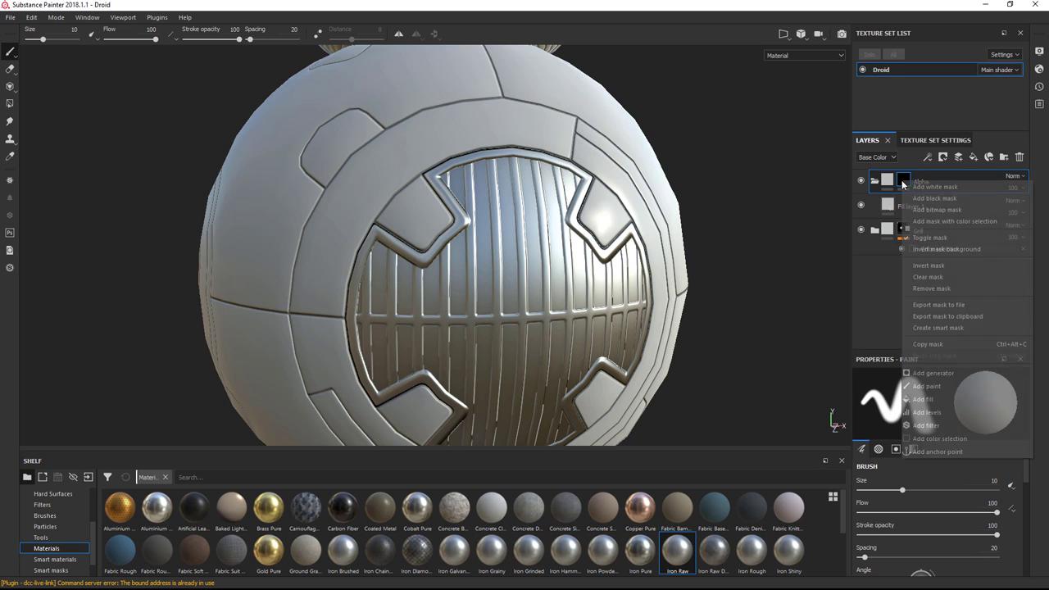
left_click(962, 219)
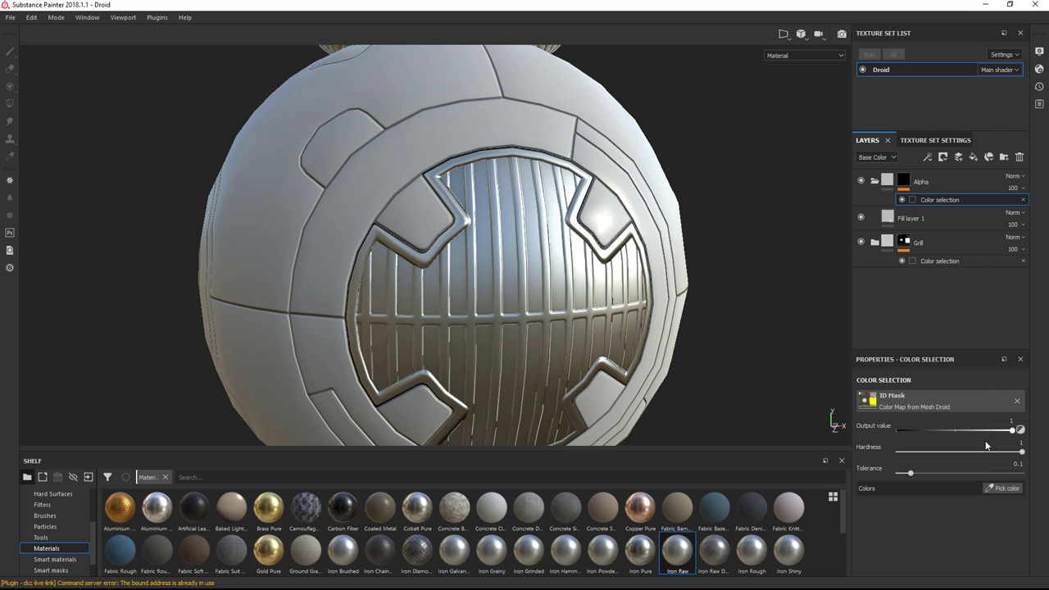
left_click(1001, 488)
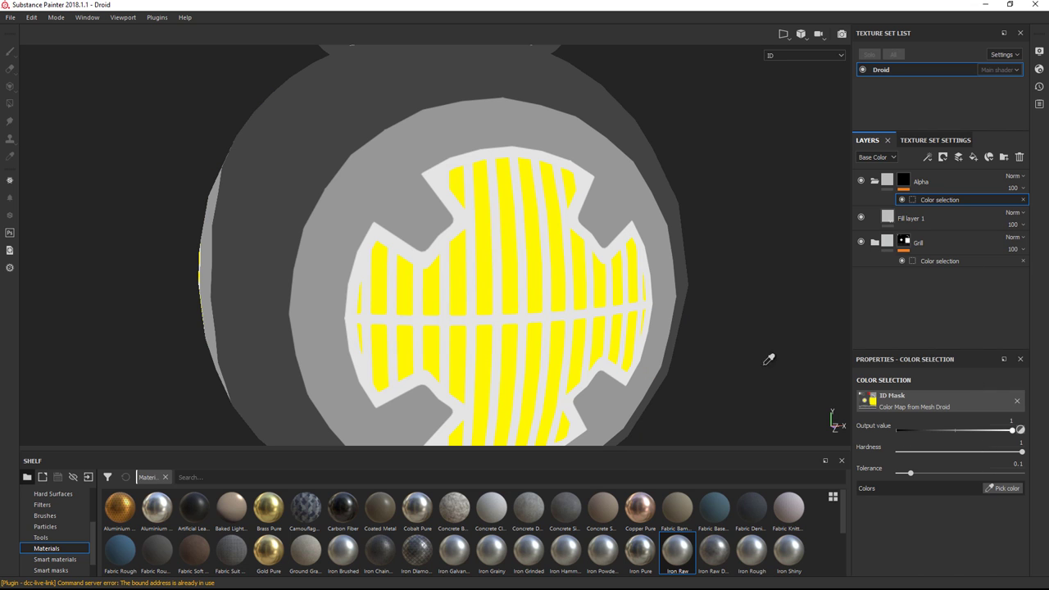
left_click(567, 304)
left_click_drag(567, 283, 590, 278, "alt")
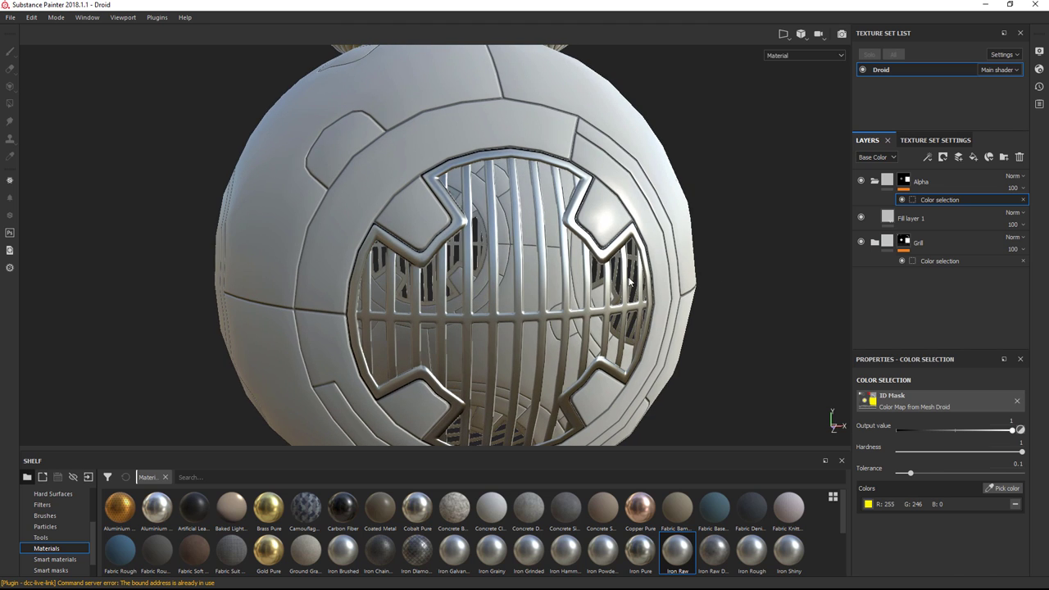
Step: Collapse the Alpha folder and rename it Alpha Grill
left_click(873, 185)
left_click(947, 182)
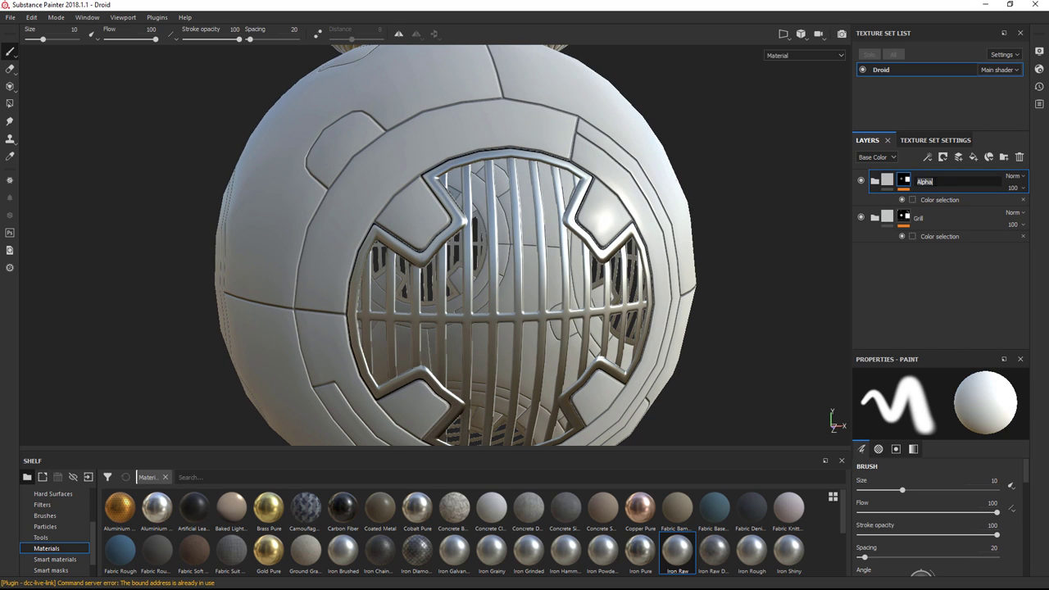
type("ll")
key("Return")
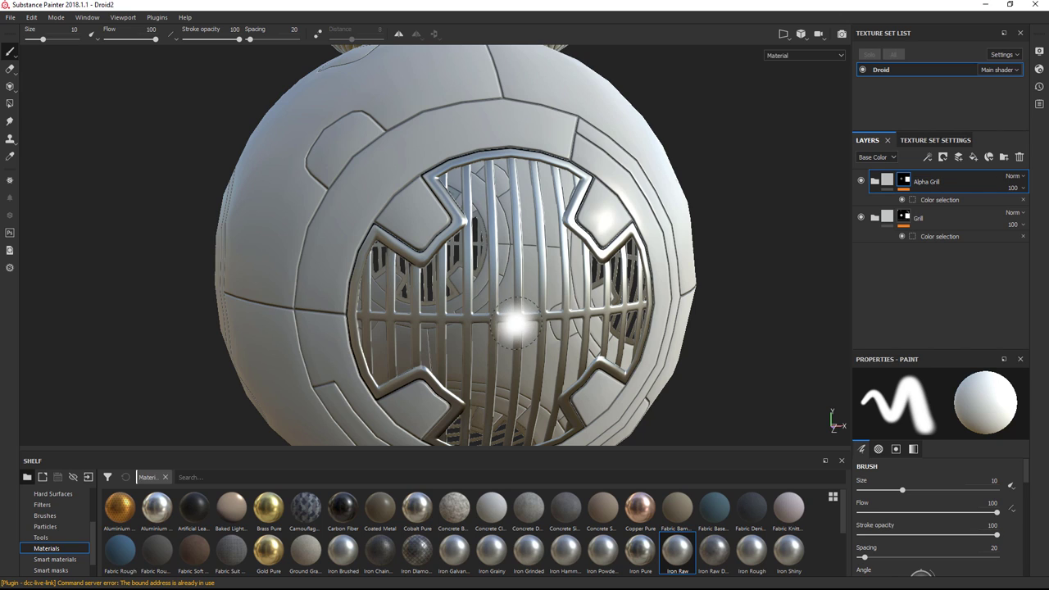
Step: Re-sample the yellow square from the UV view, then add a paint effect to the mask
left_click(936, 199)
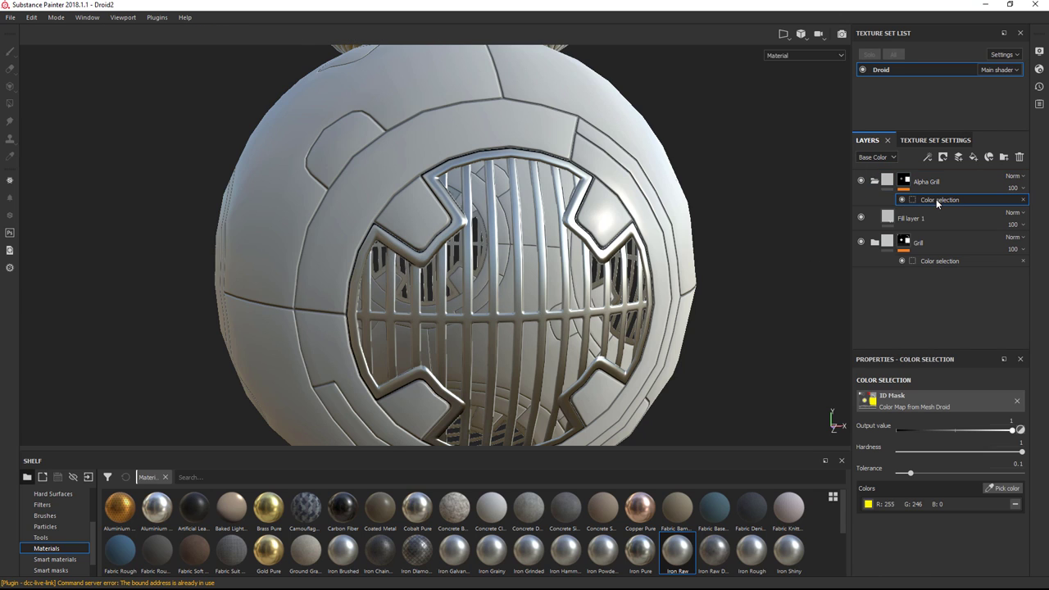
left_click(1003, 488)
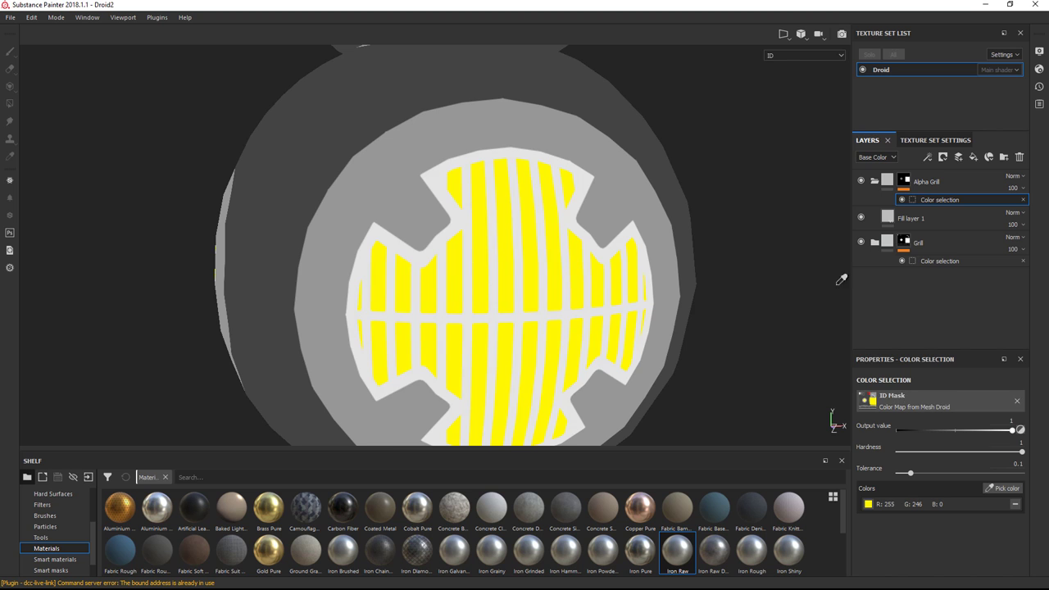
left_click(774, 275)
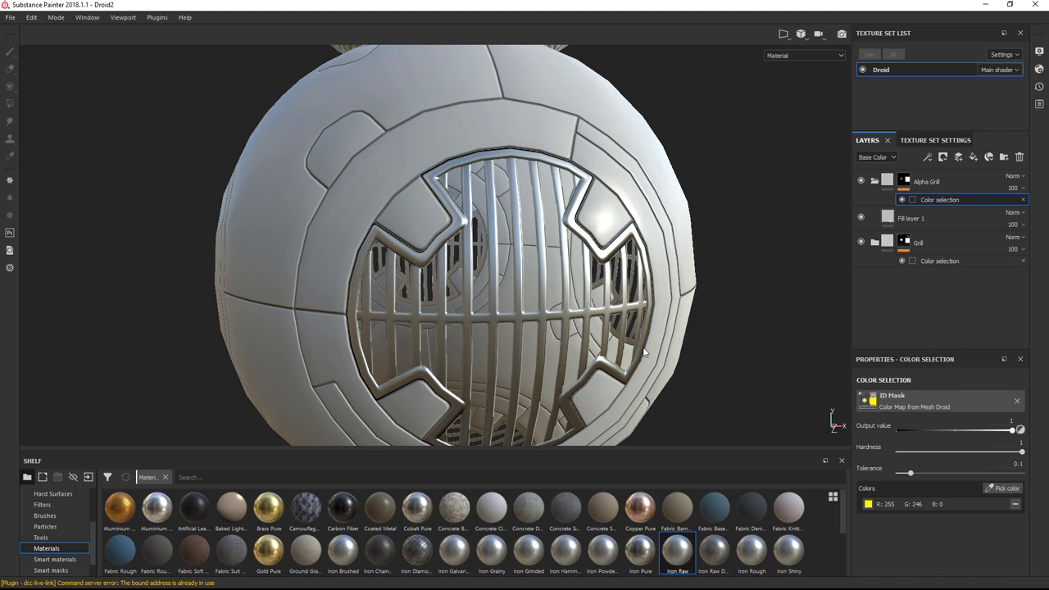
key("F1")
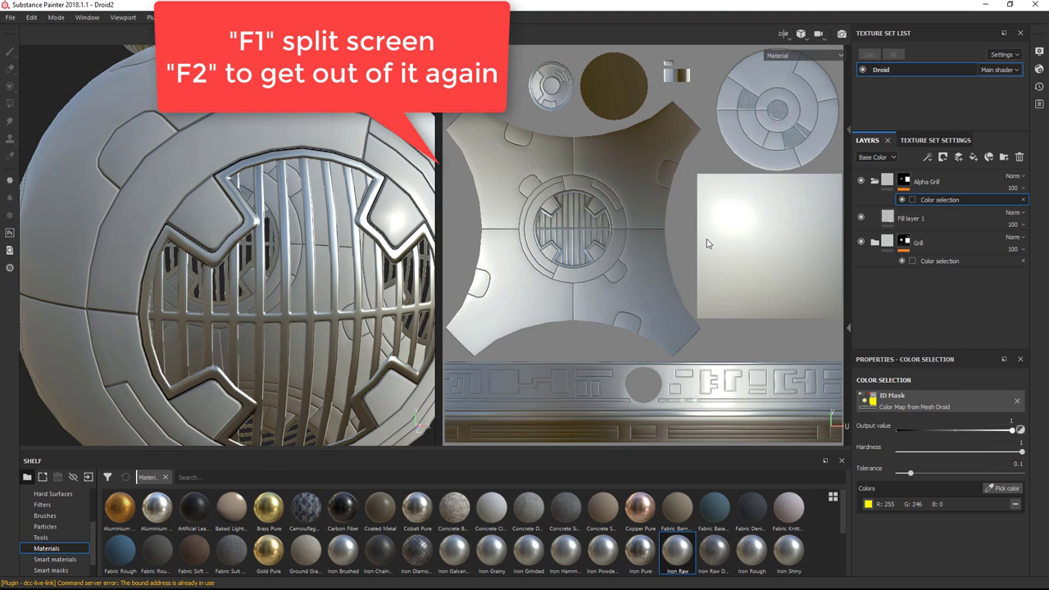
left_click(1001, 487)
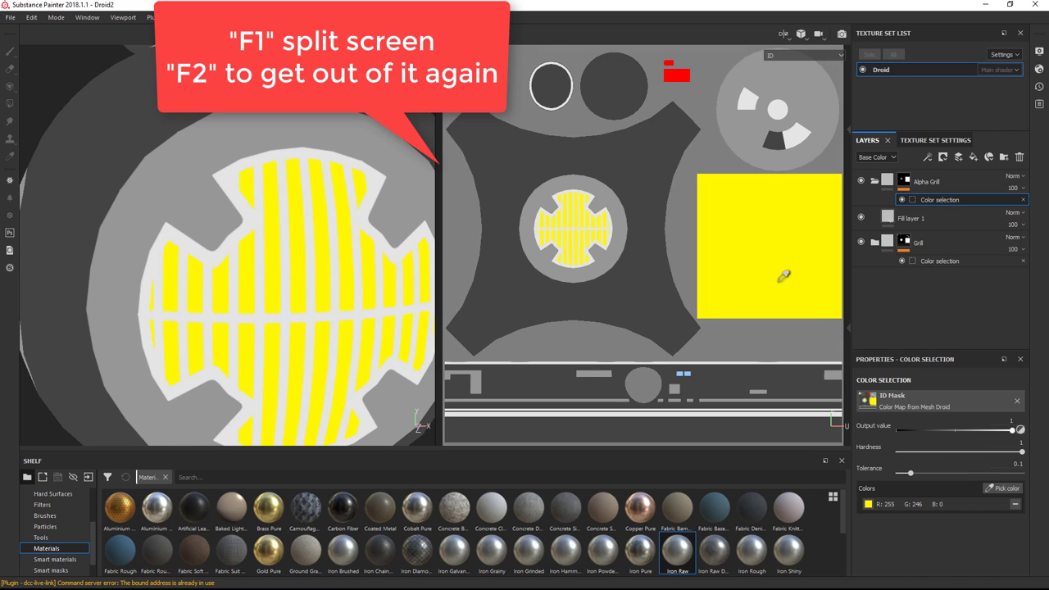
left_click(742, 259)
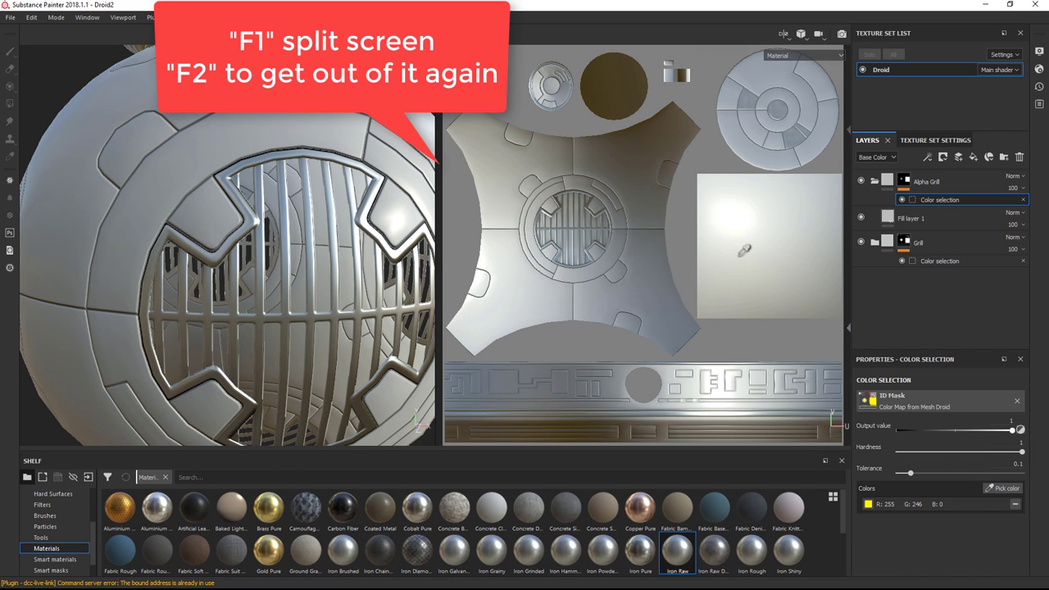
right_click(903, 179)
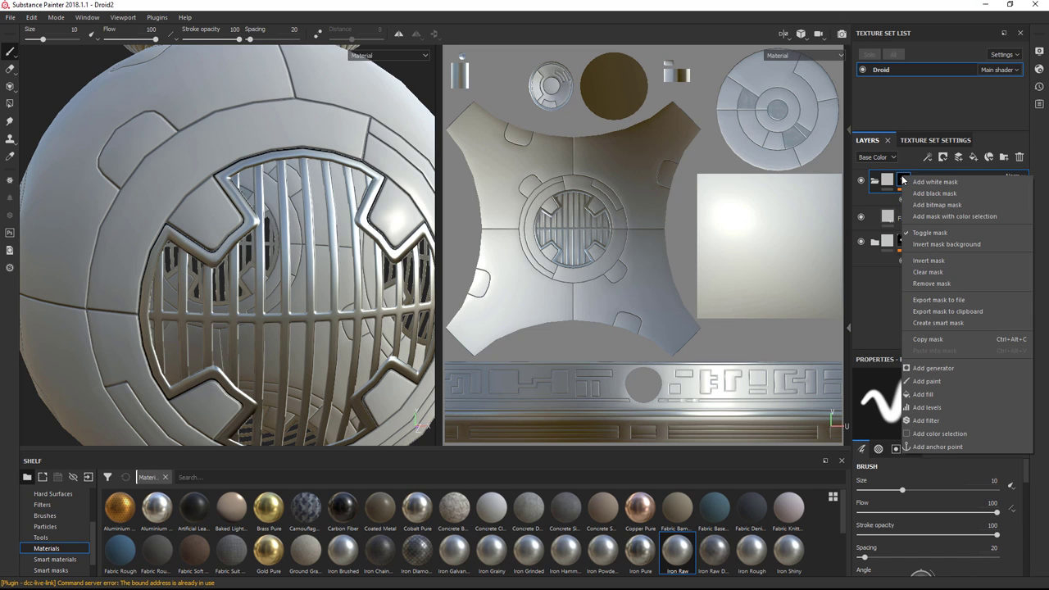
left_click(930, 381)
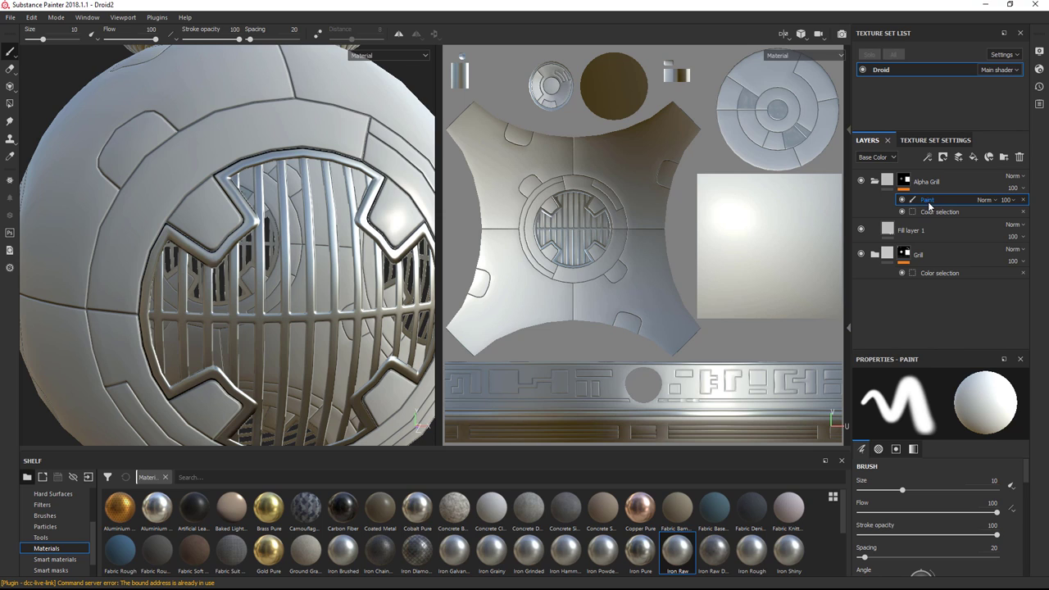
Step: Blacken the square UV chunk with Polygon Fill at colour 0, collapse Alpha Grill, and add a folder
left_click(10, 104)
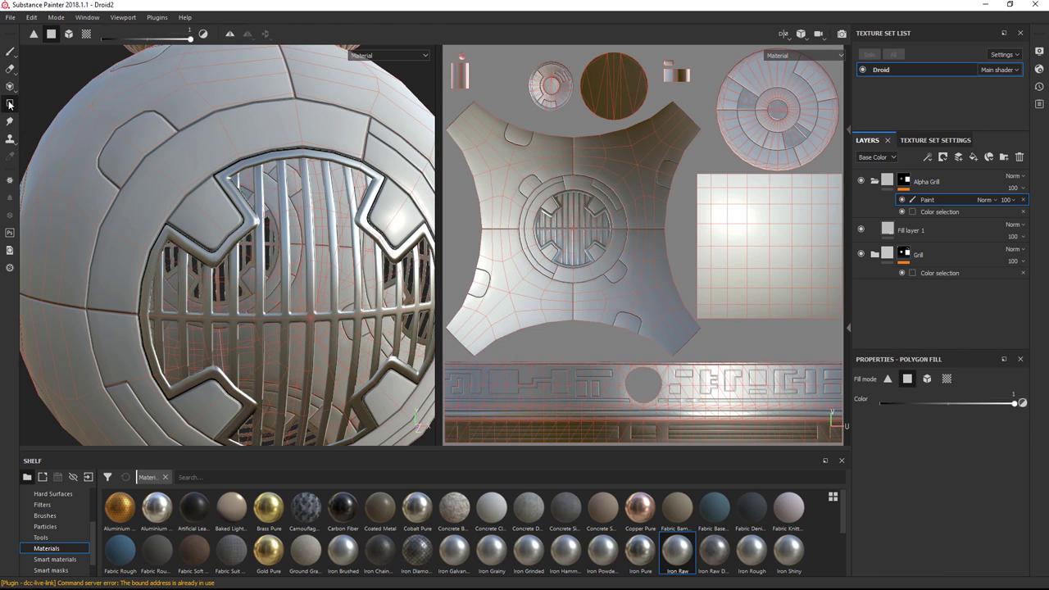
left_click(945, 379)
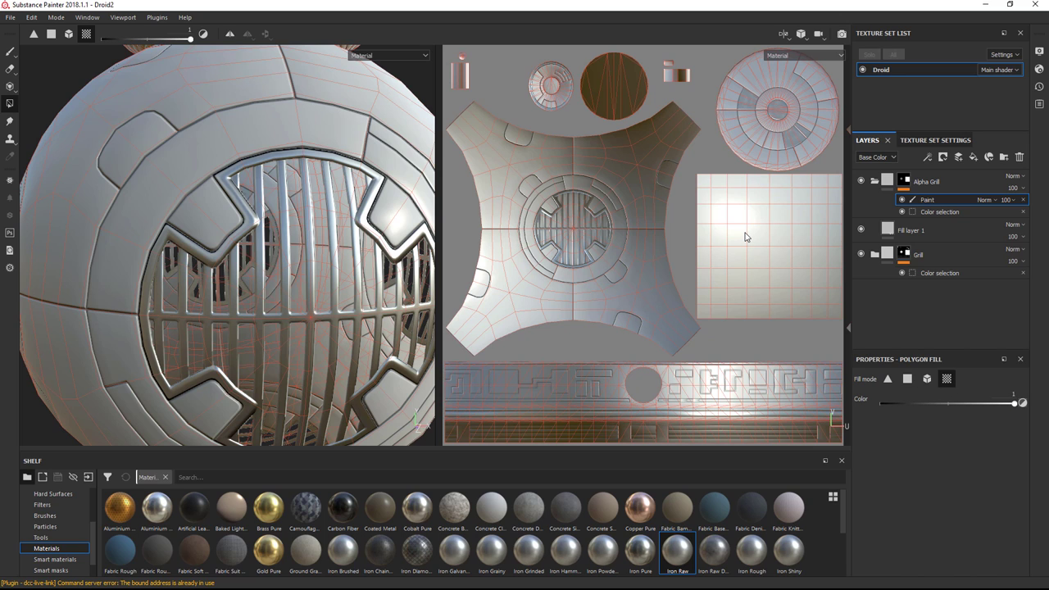
left_click_drag(1014, 402, 870, 401)
left_click(700, 188)
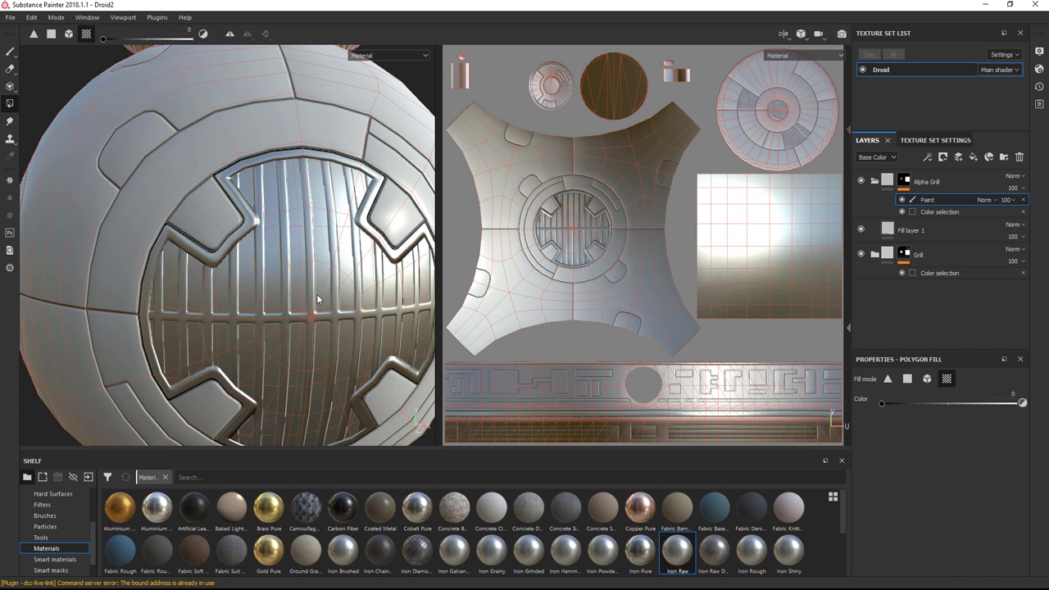
left_click_drag(318, 300, 270, 299, "alt")
scroll(278, 279, "up", 4)
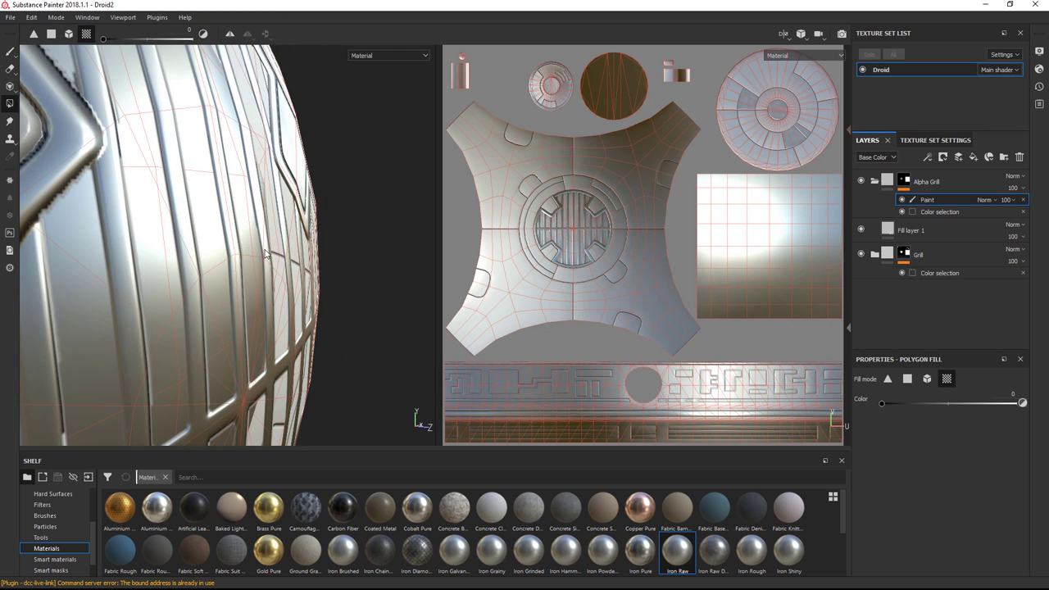
key("f")
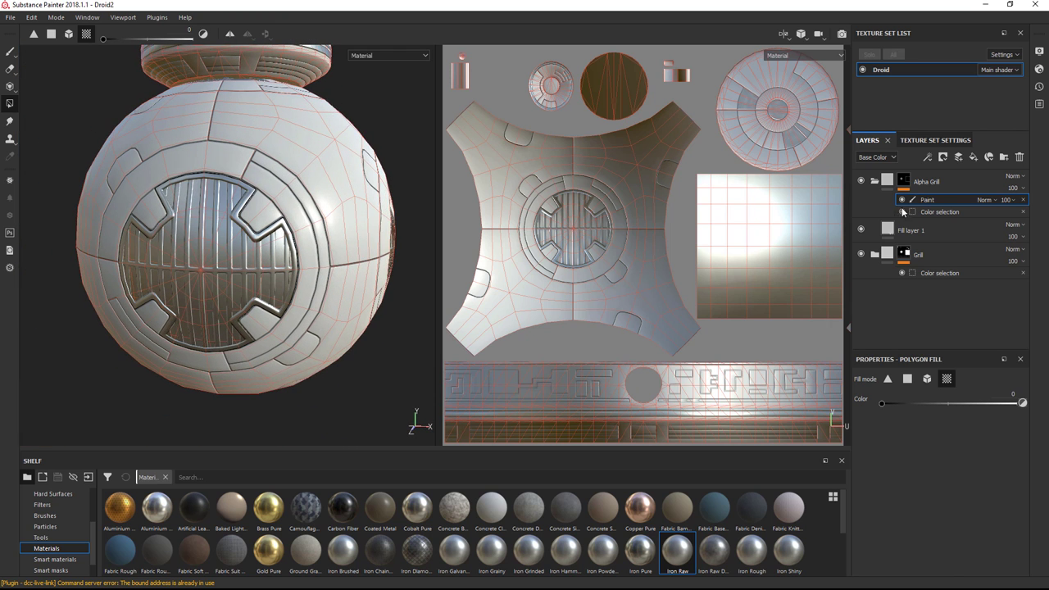
left_click(874, 181)
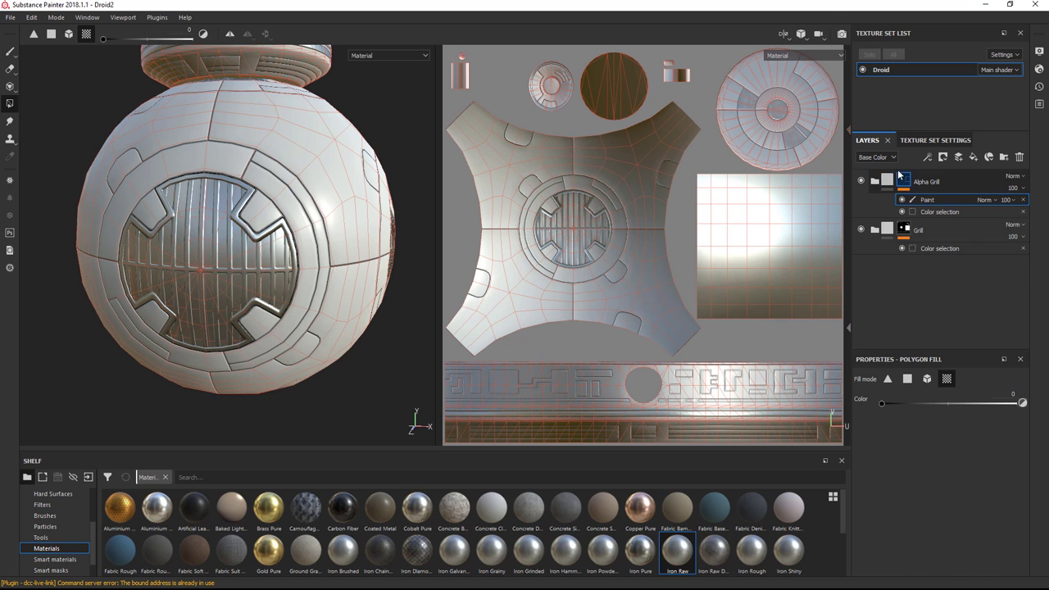
left_click(1003, 157)
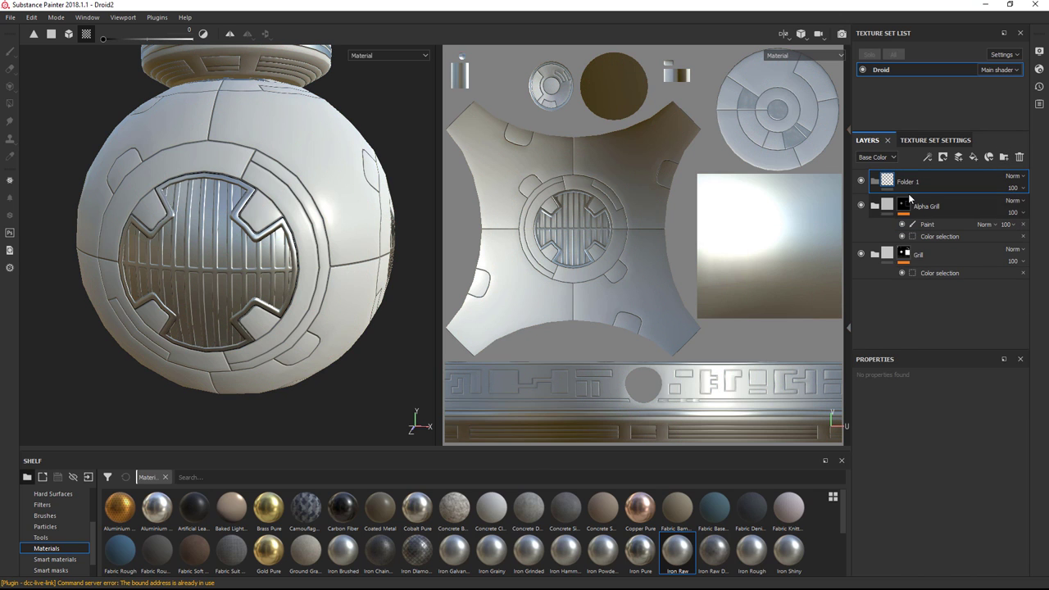
Step: Rename the new folder Inner Mechanics and move a new fill layer into it
double_click(906, 184)
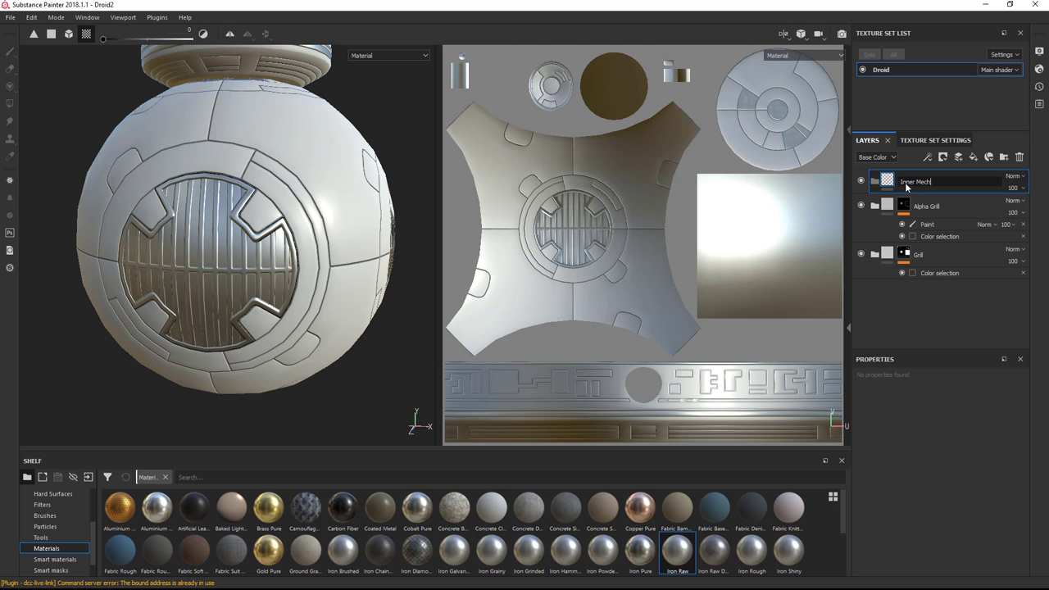
type("Inner Mechanics")
key("Return")
left_click(961, 160)
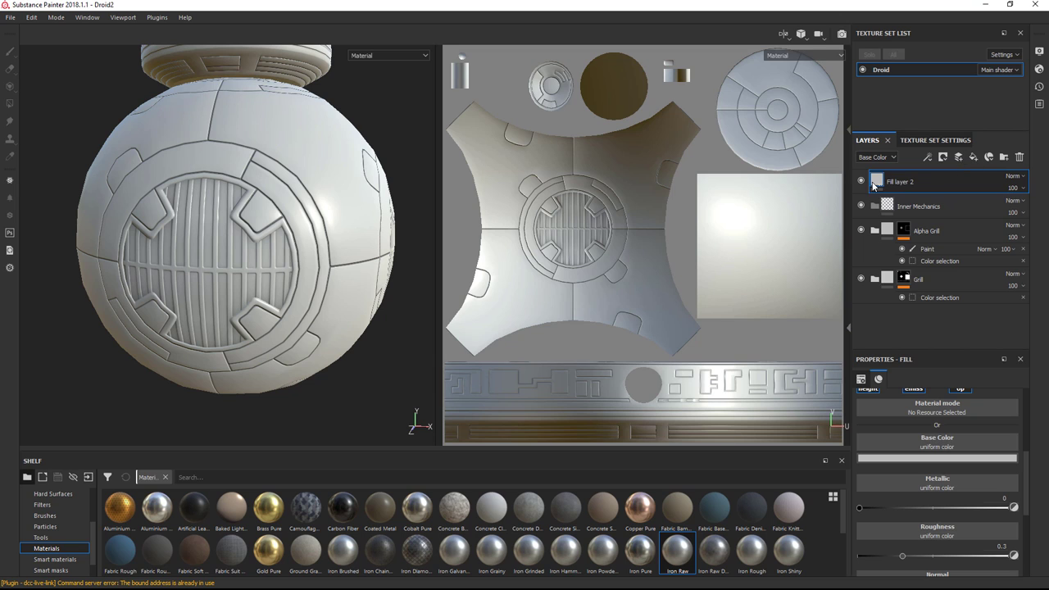
left_click_drag(901, 181, 895, 197)
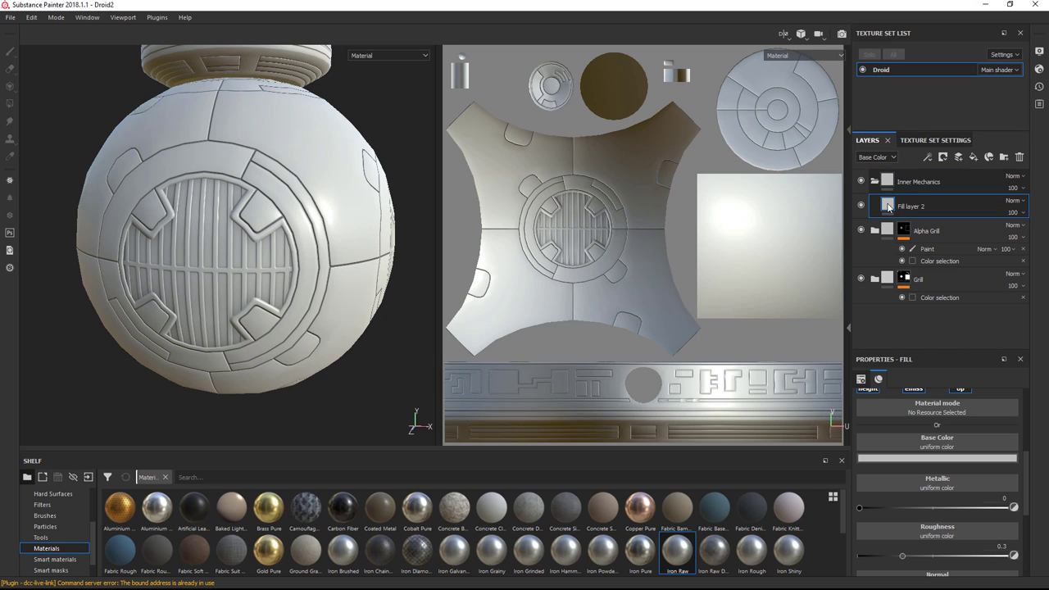
Step: Make the fill near-black (base colour 0.049) and fully metallic at 1
left_click(915, 455)
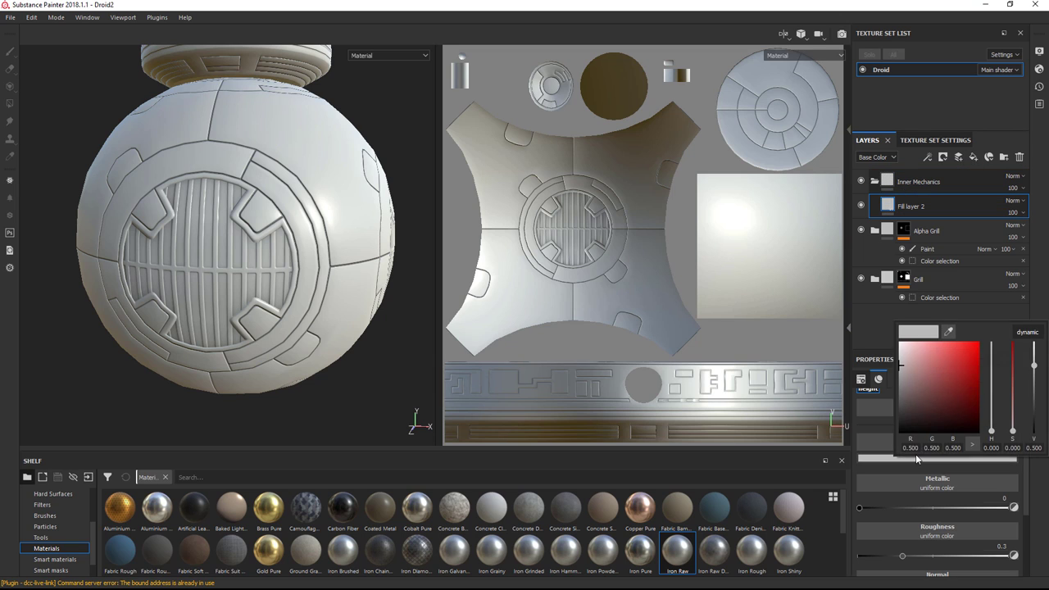
left_click(899, 414)
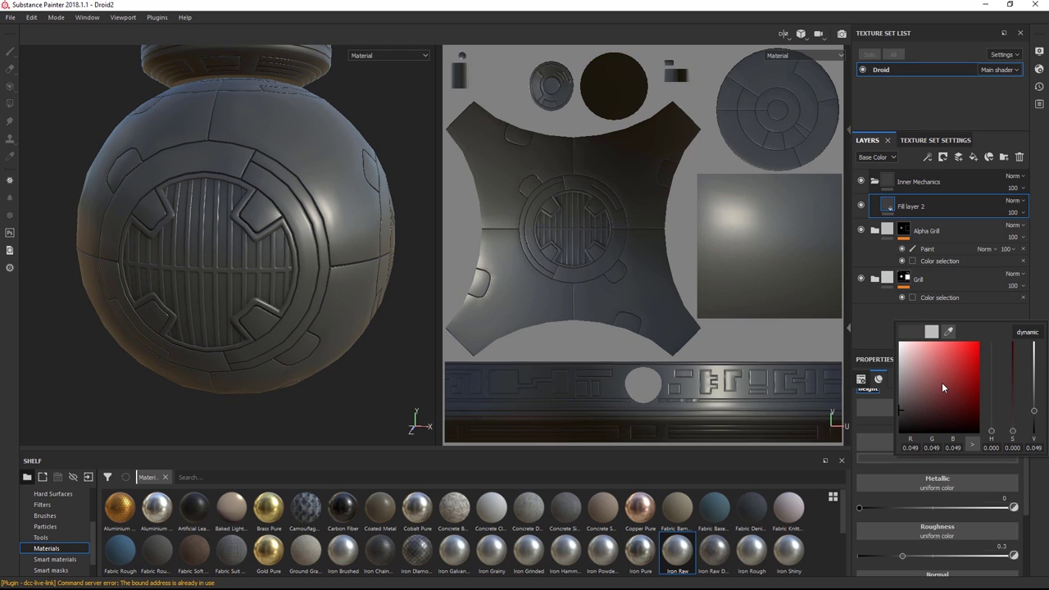
left_click(918, 210)
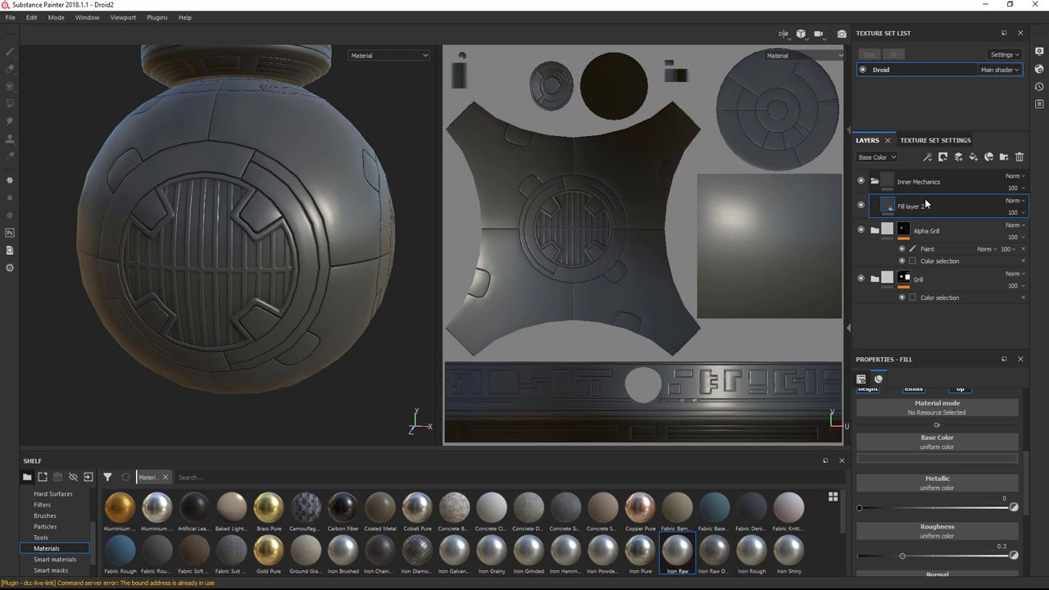
left_click(860, 509)
left_click_drag(1023, 513, 1016, 510)
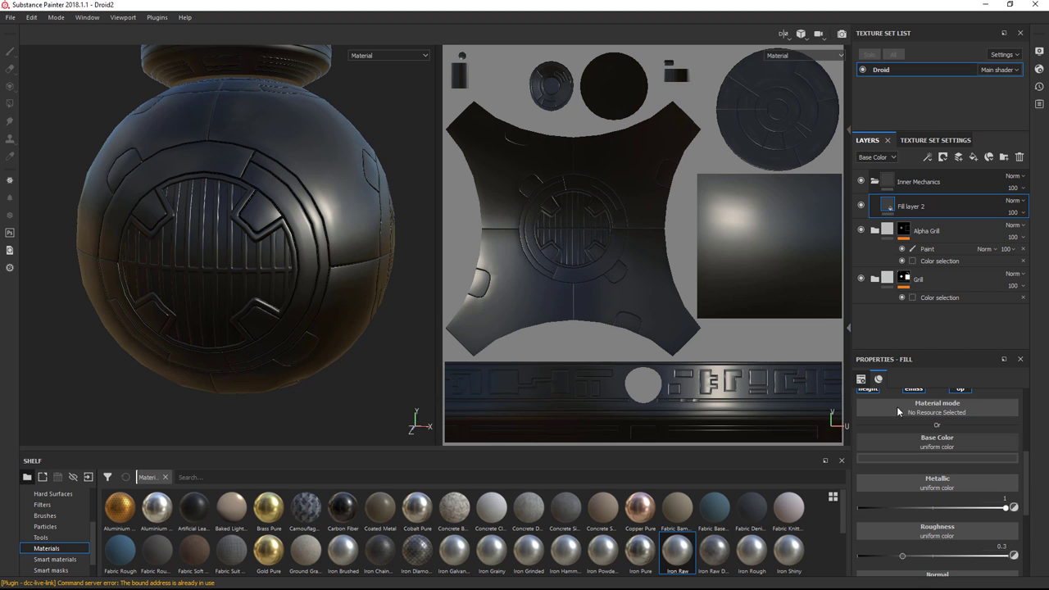
left_click_drag(316, 323, 334, 306, "alt")
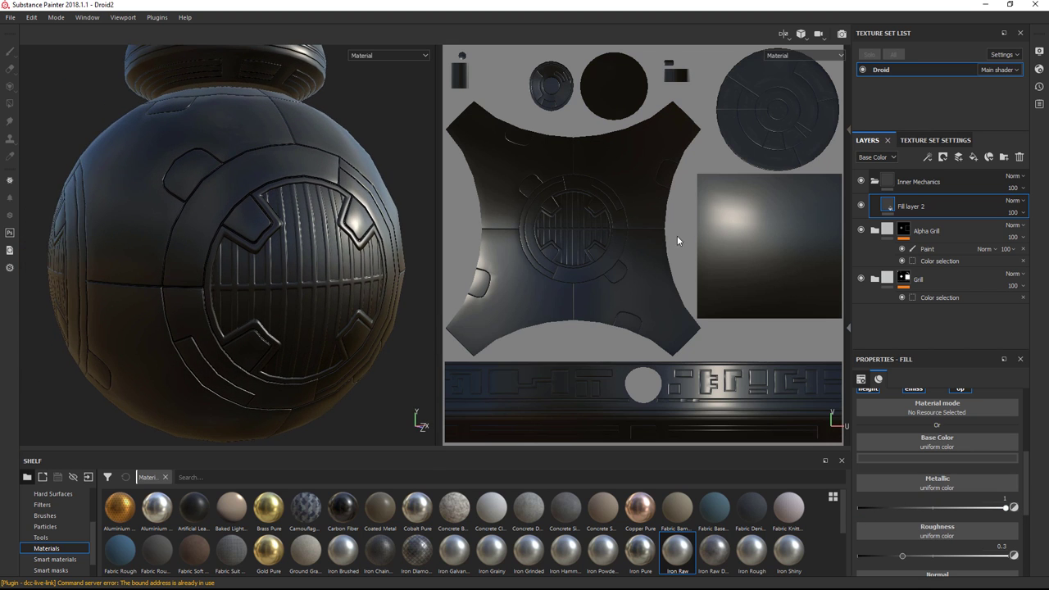
right_click(883, 185)
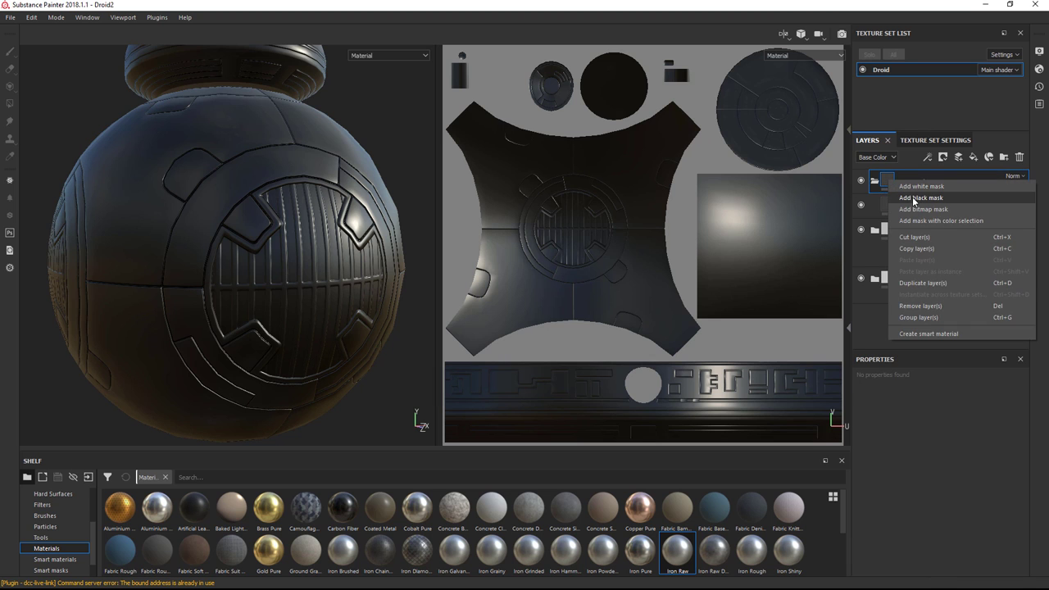
Step: Black-mask Inner Mechanics to reveal only the square UV chunk, and rename its fill Base
left_click(914, 201)
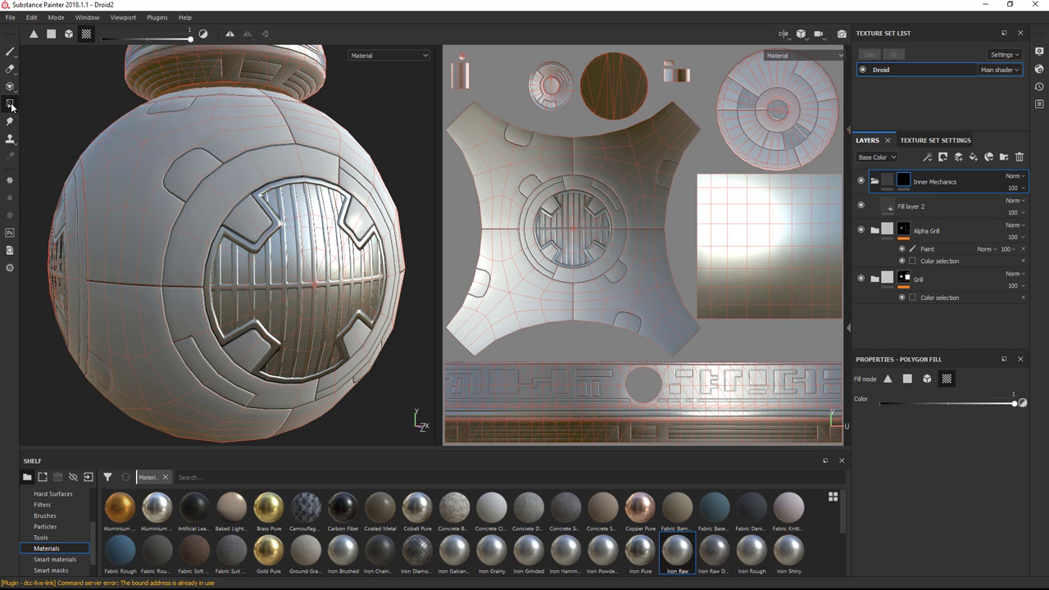
left_click(704, 203)
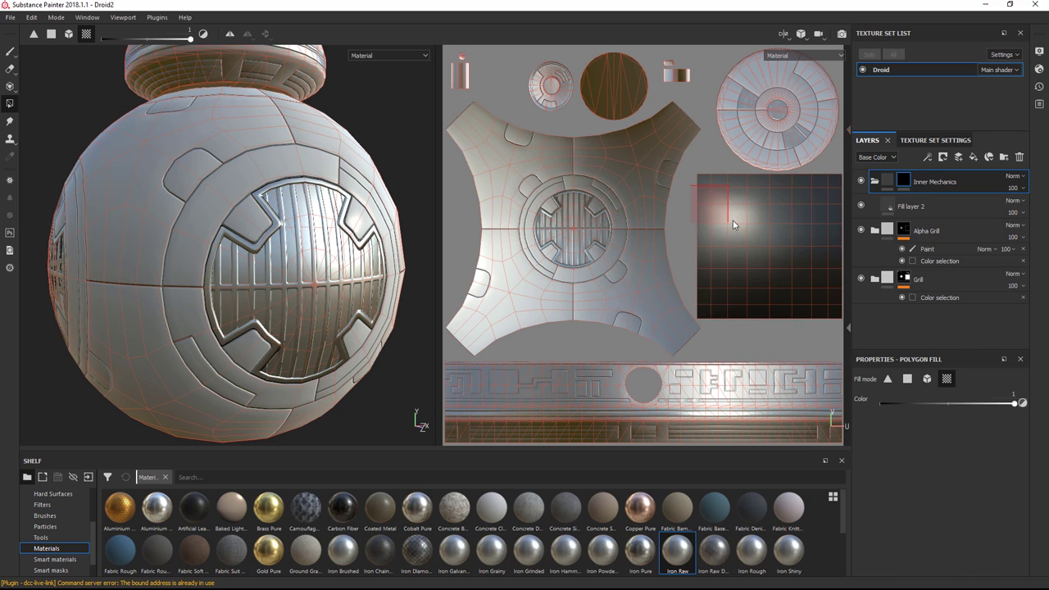
left_click_drag(279, 232, 354, 227, "alt")
double_click(909, 206)
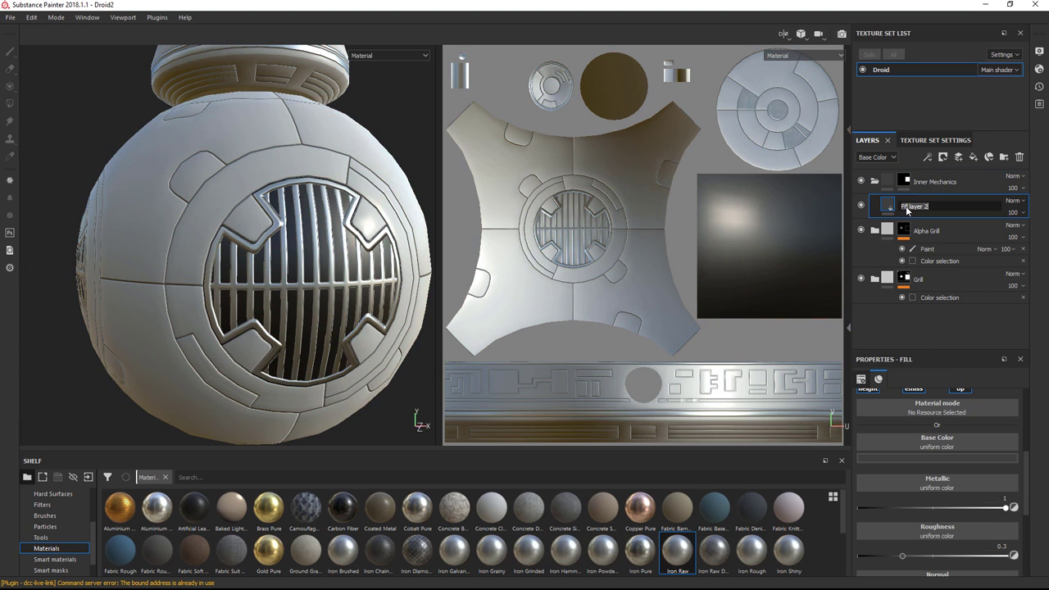
type("Base")
left_click(973, 159)
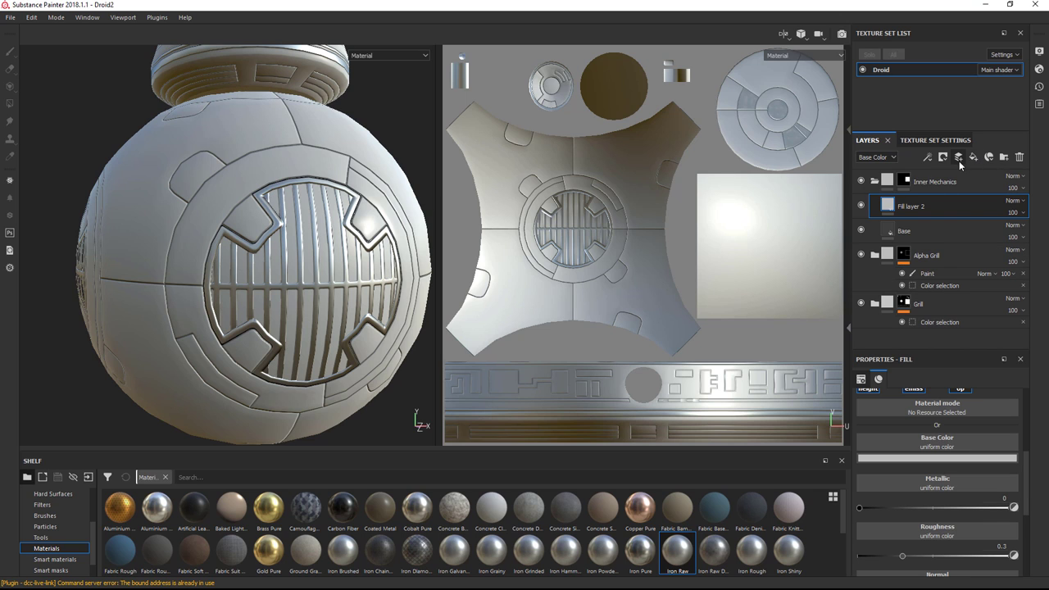
Step: Give the new fill layer a black mask filled with the Checker 2 procedural pattern
right_click(887, 206)
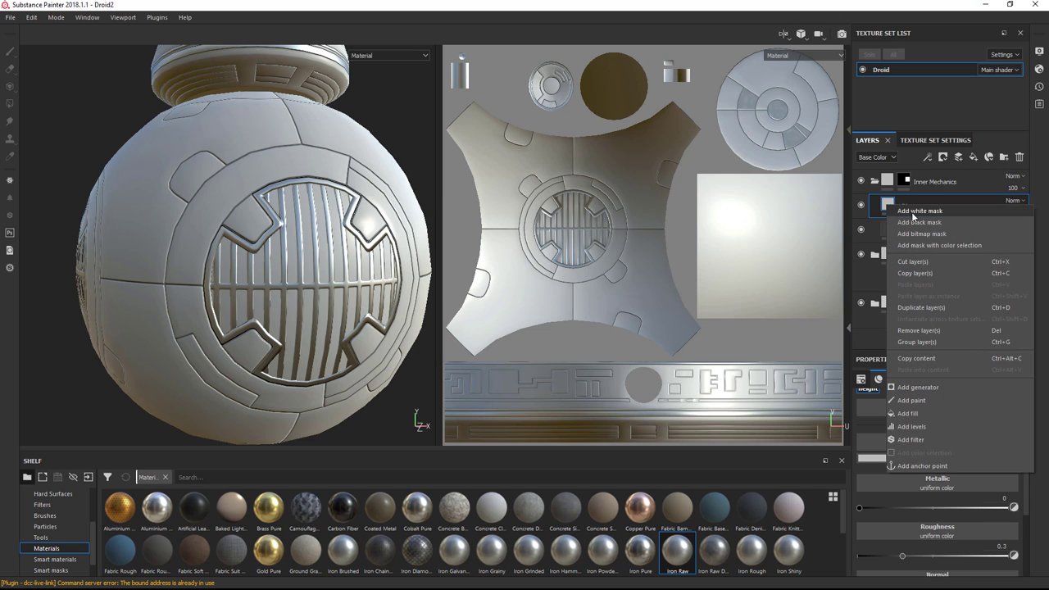
left_click(922, 225)
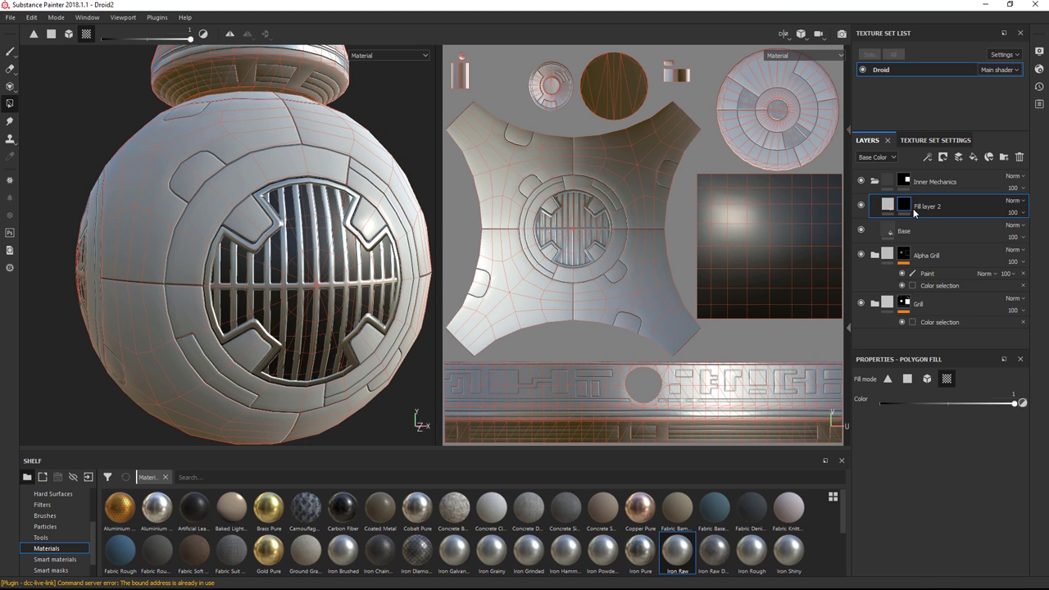
right_click(904, 207)
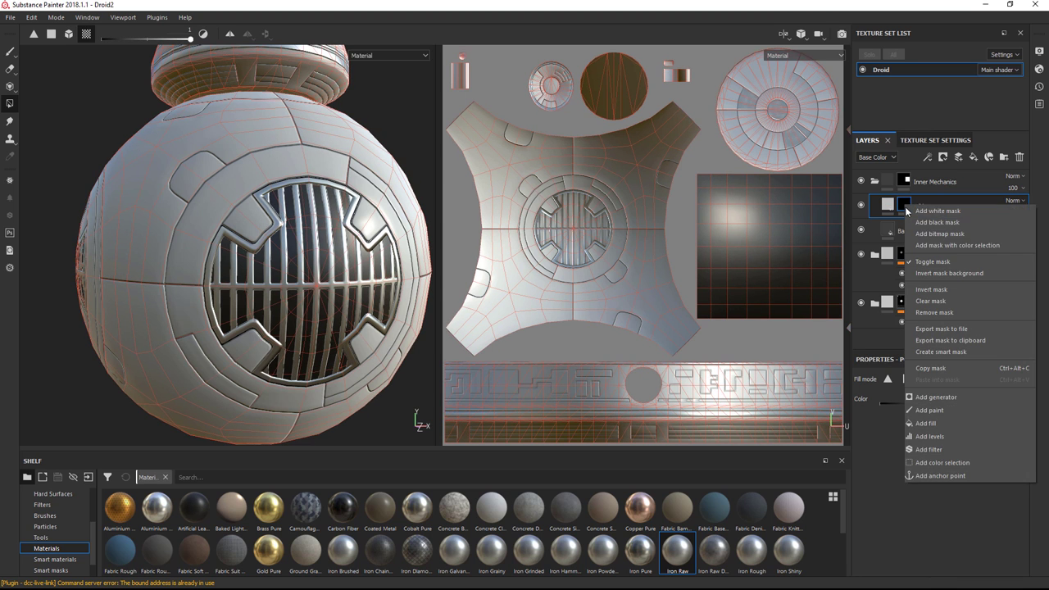
left_click(928, 423)
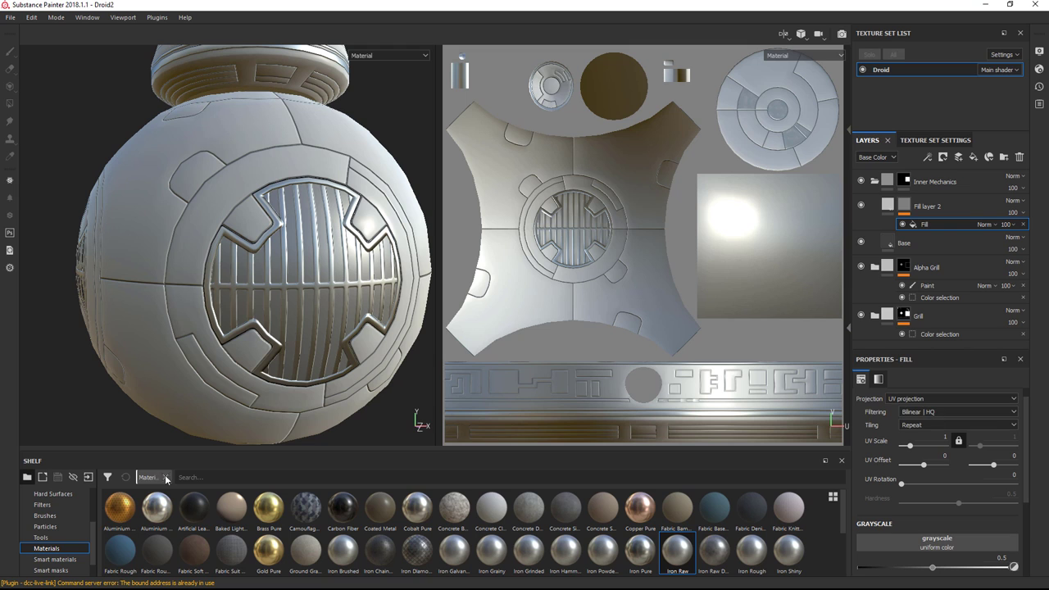
scroll(92, 525, "up", 1)
scroll(92, 525, "up", 3)
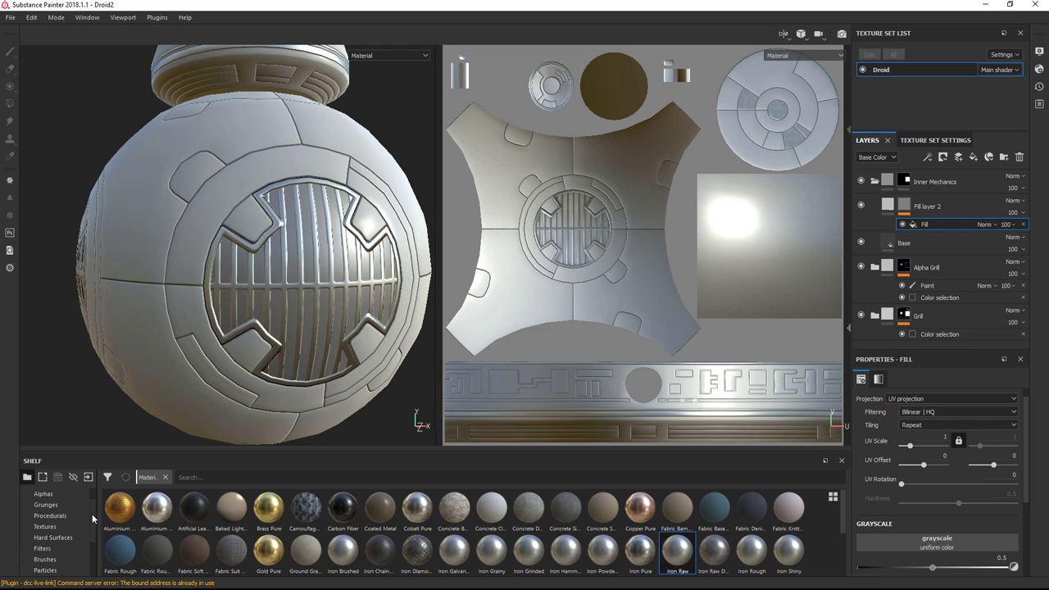
left_click(61, 516)
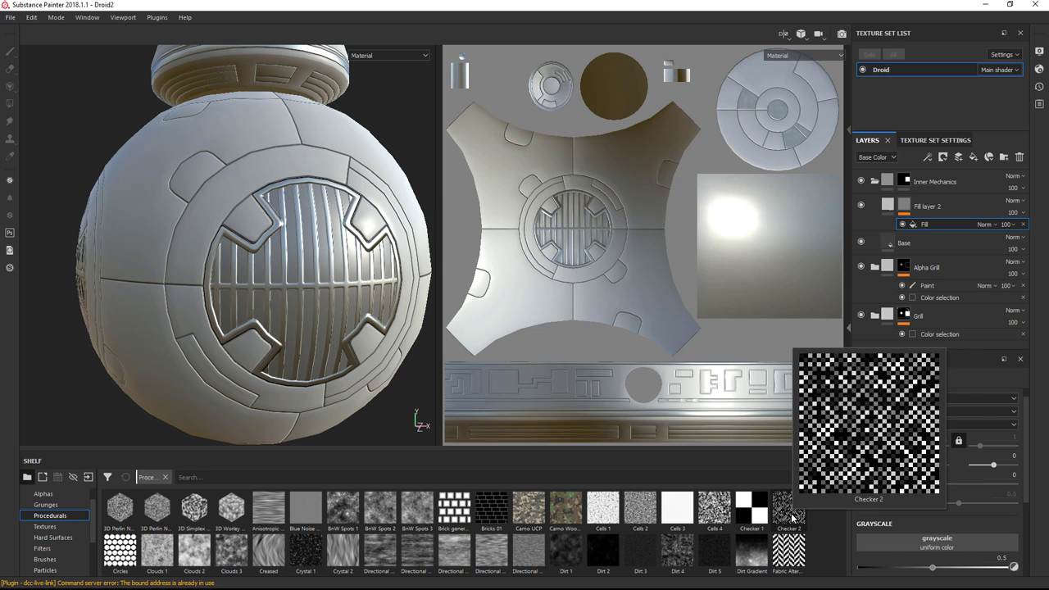
left_click_drag(791, 516, 966, 539)
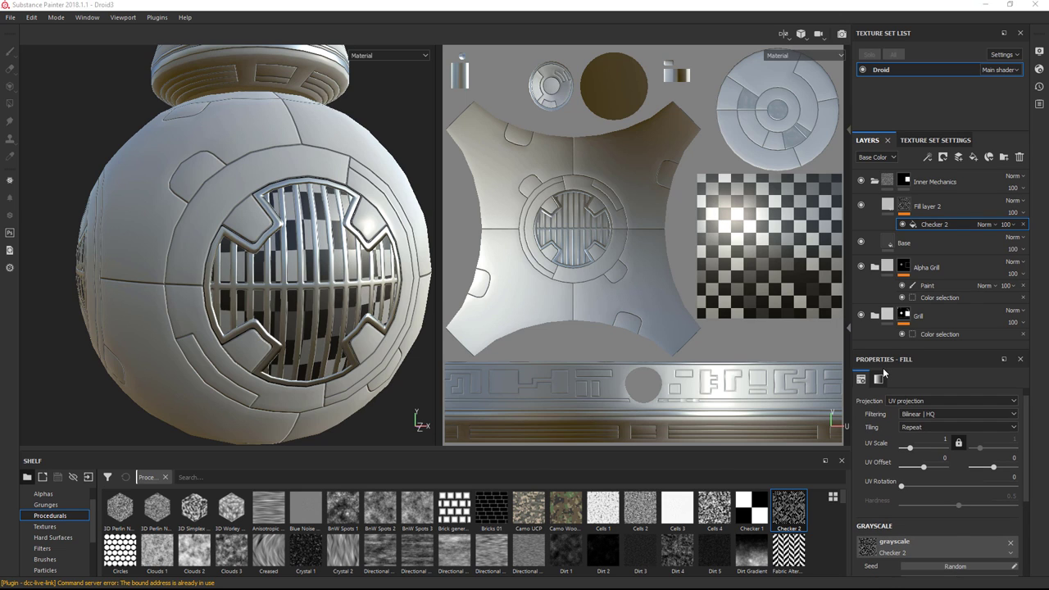
Step: Turn off the fill's base colour, set its height to 0.2655, and show only 3D
left_click(886, 207)
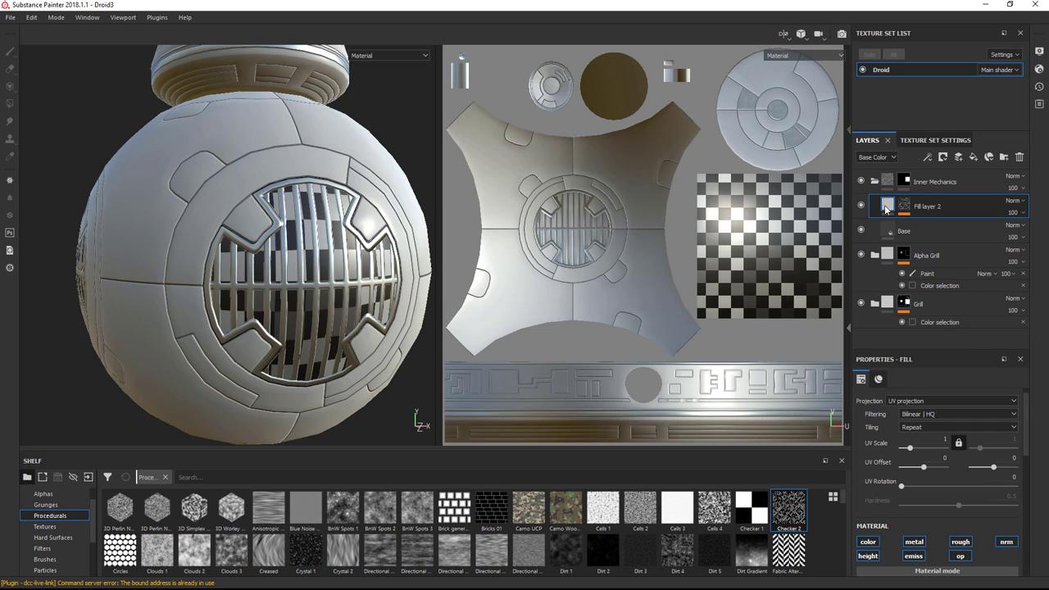
left_click(869, 542)
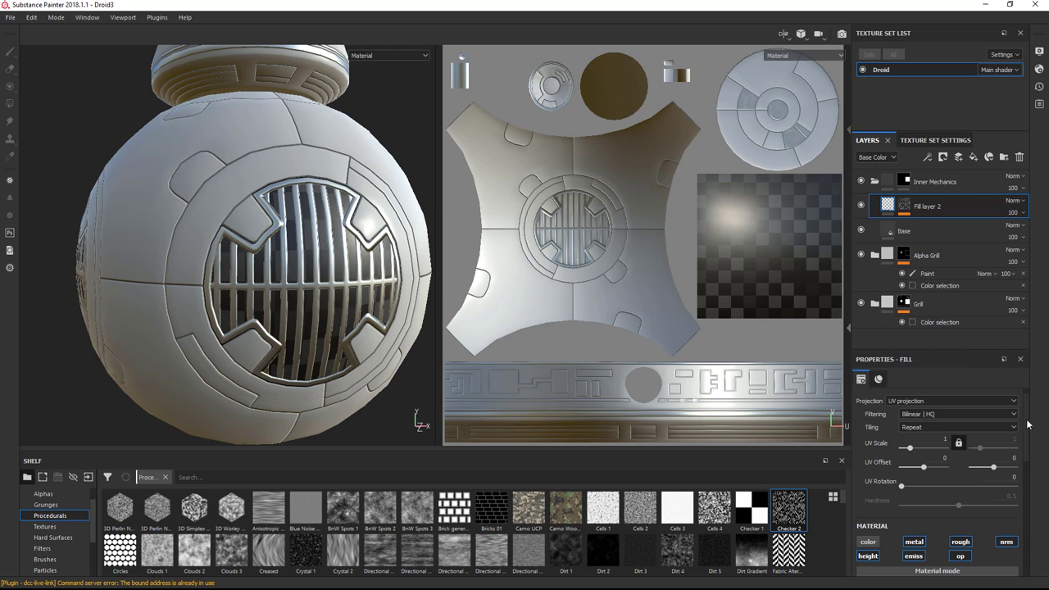
scroll(1029, 444, "down", 1)
scroll(1029, 446, "down", 6)
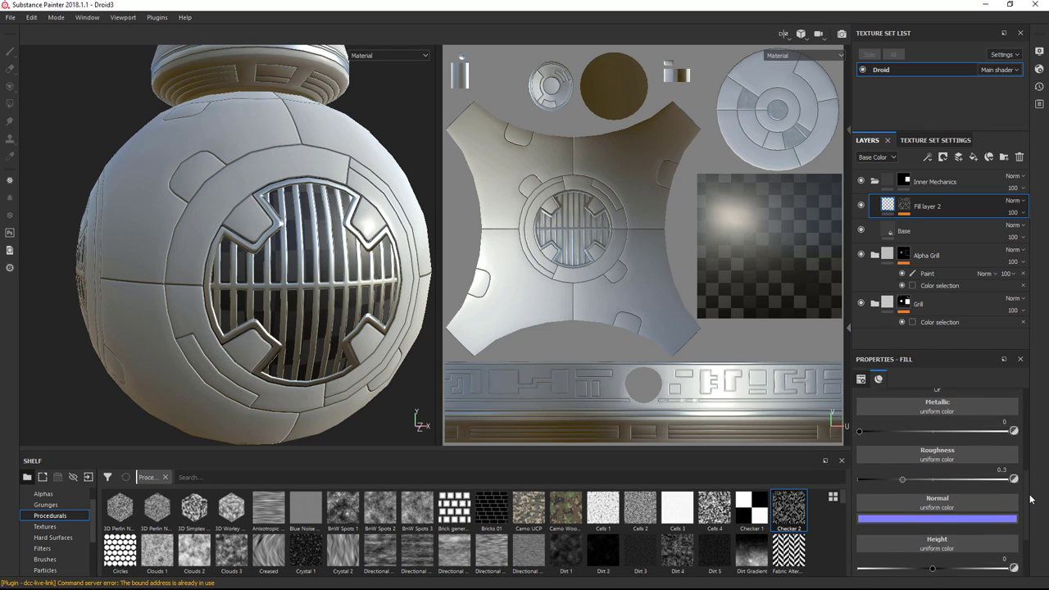
left_click_drag(931, 532, 952, 533)
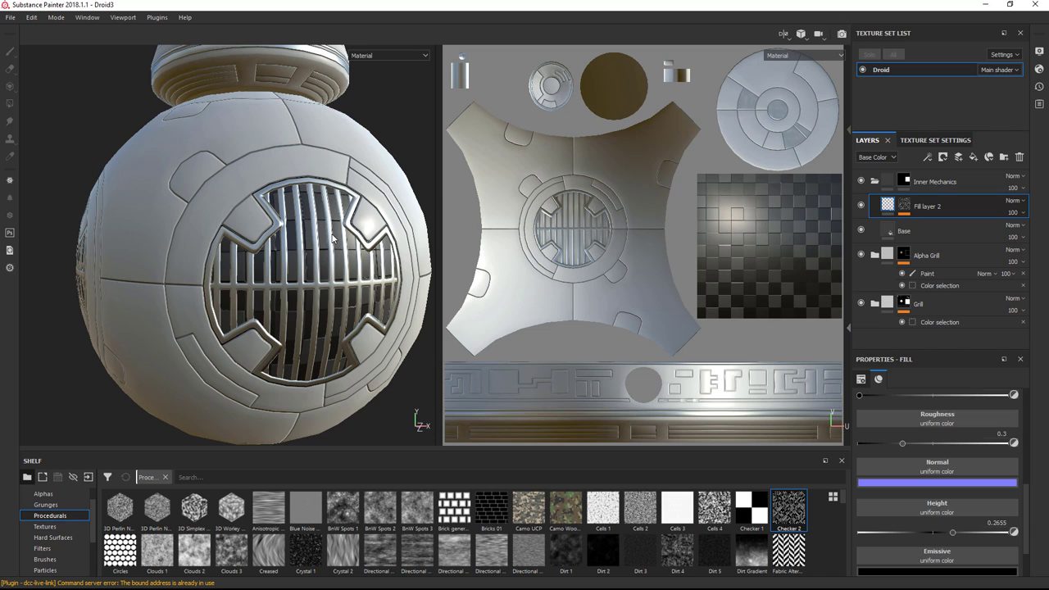
key("F2")
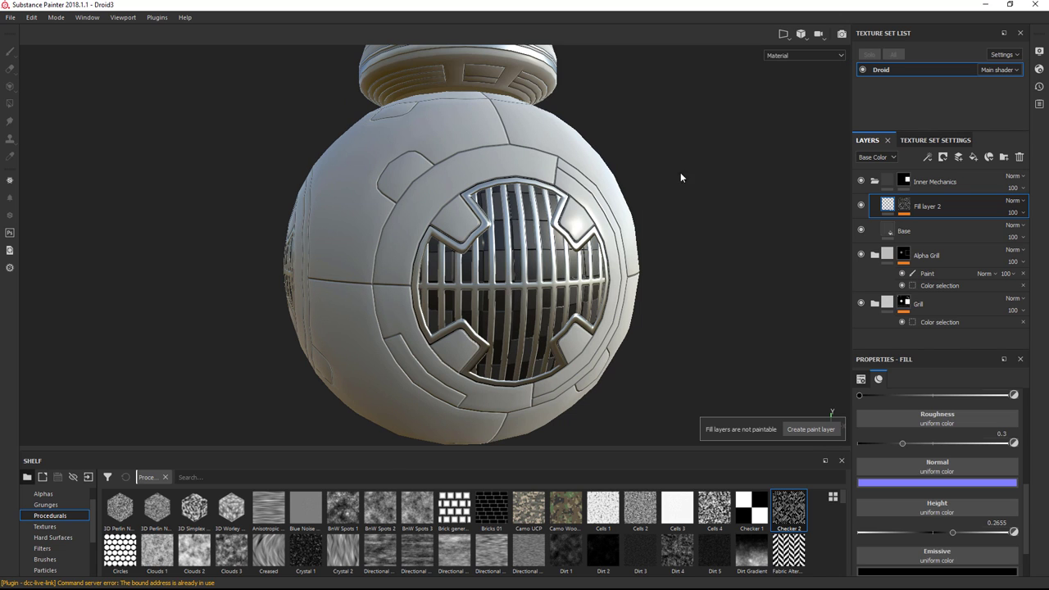
Step: Collapse the Inner Mechanics and Alpha Grill folders and select Inner Mechanics
left_click(874, 181)
left_click(874, 206)
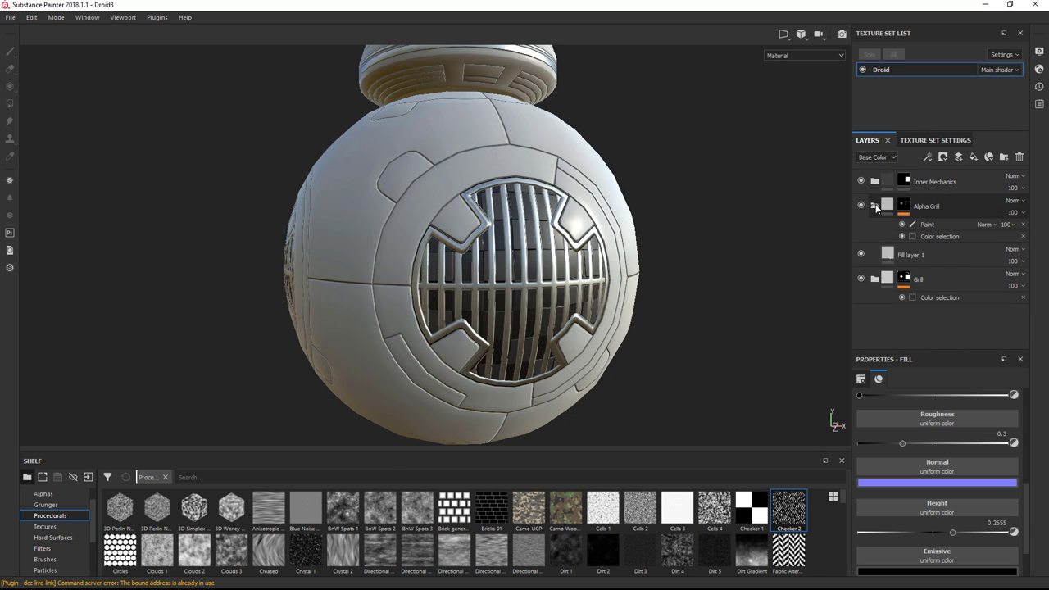
left_click(875, 208)
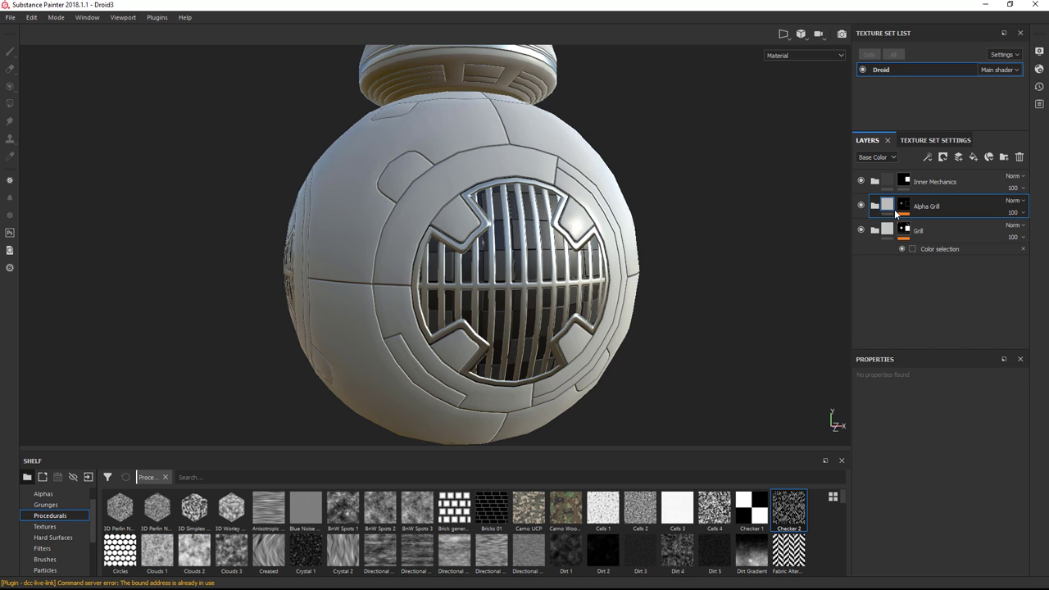
left_click(948, 180)
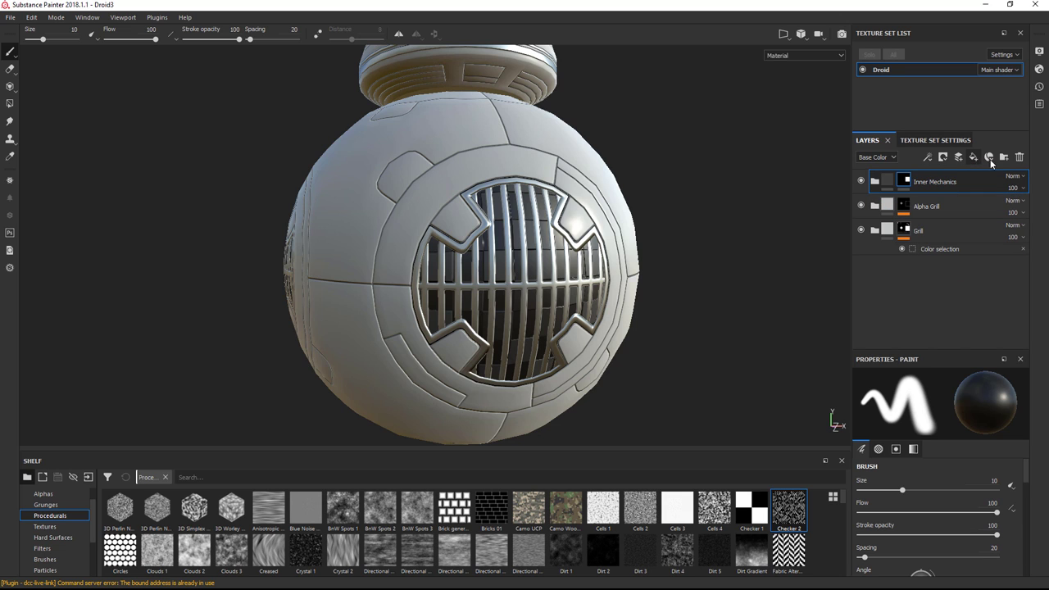
Step: Add a new folder at the top of the stack named 'Outer Rings'
left_click(1004, 160)
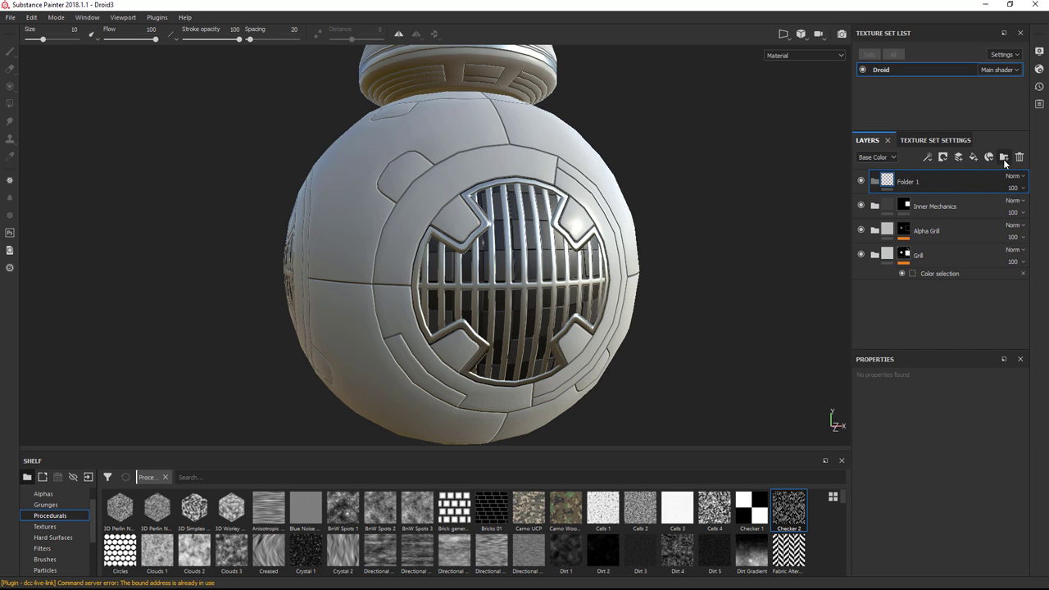
double_click(906, 183)
type("Outer Rings")
key("Return")
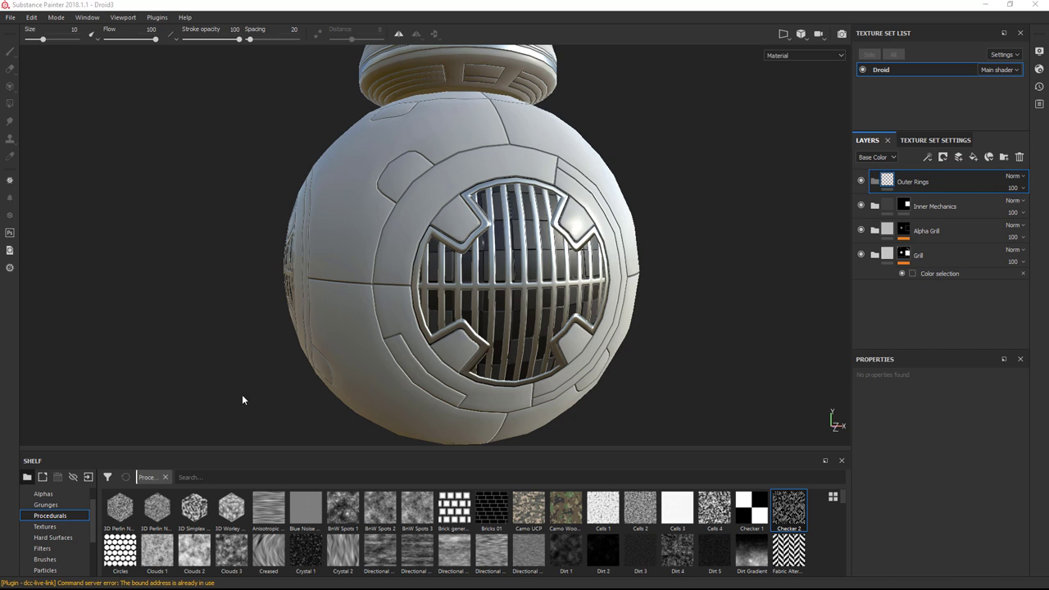
scroll(91, 544, "down", 2)
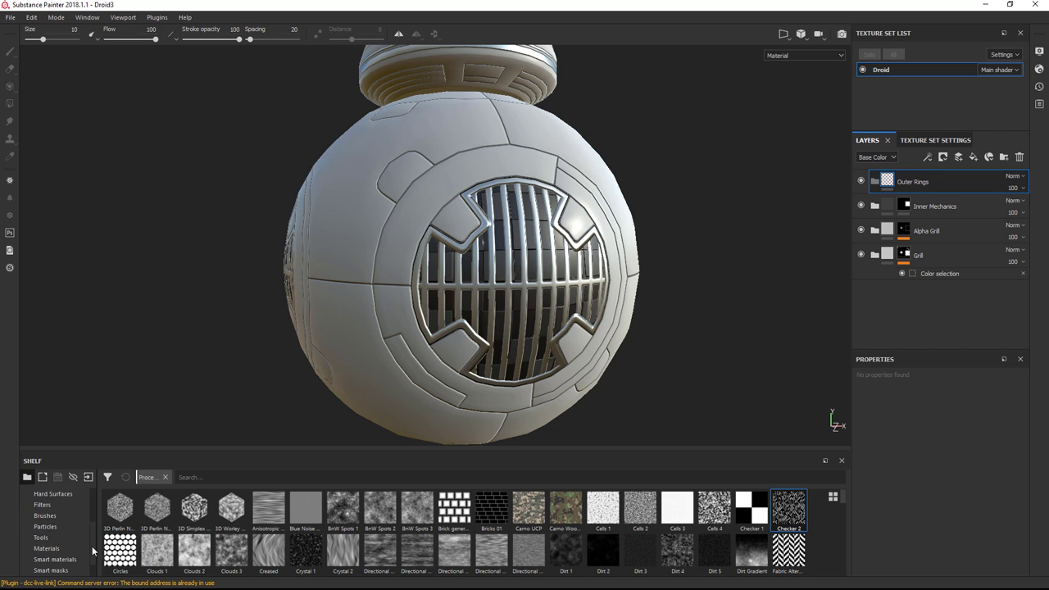
scroll(91, 549, "down", 1)
Step: Drop the Silver Armor smart material into Outer Rings and give that folder a black mask
left_click(58, 548)
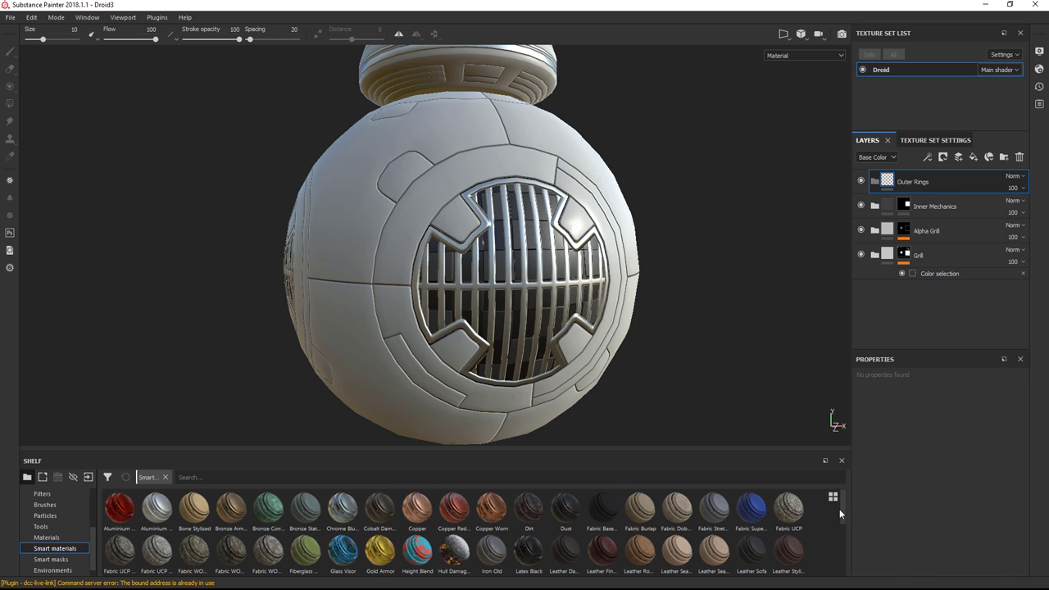
left_click_drag(842, 511, 841, 553)
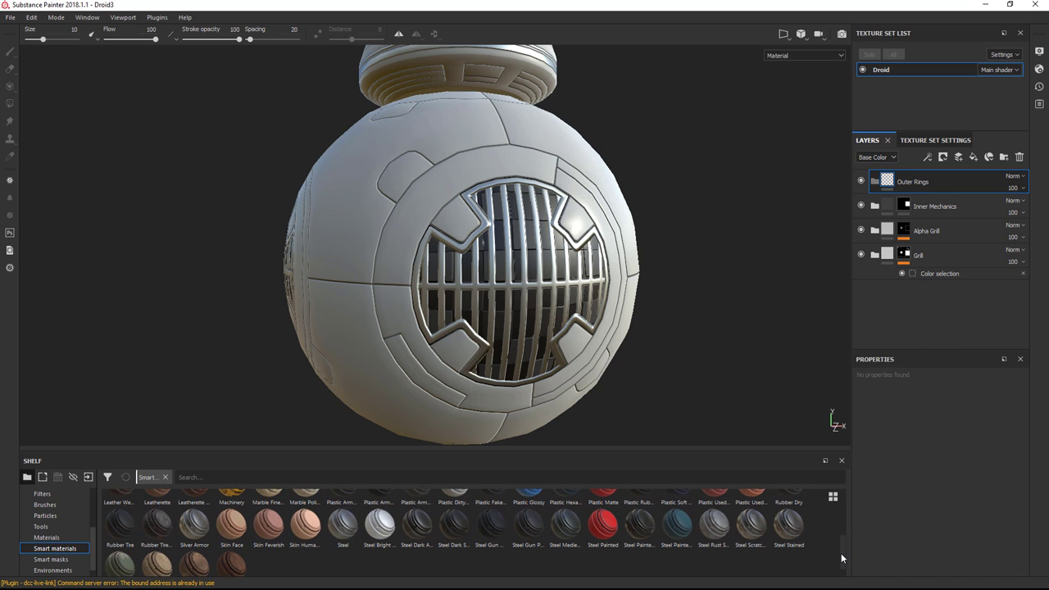
left_click_drag(194, 522, 905, 173)
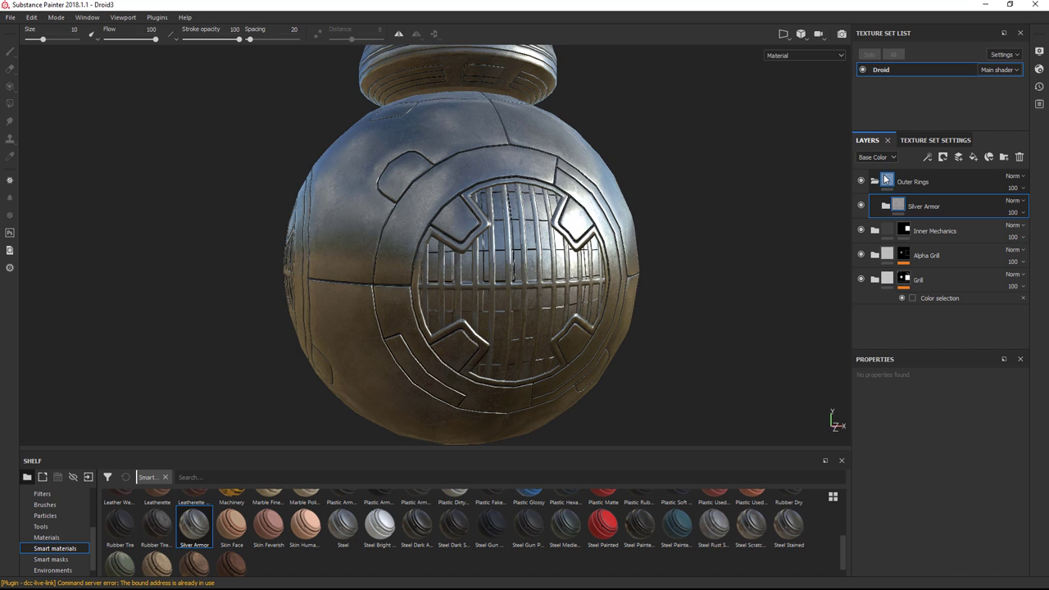
right_click(885, 181)
left_click(909, 187)
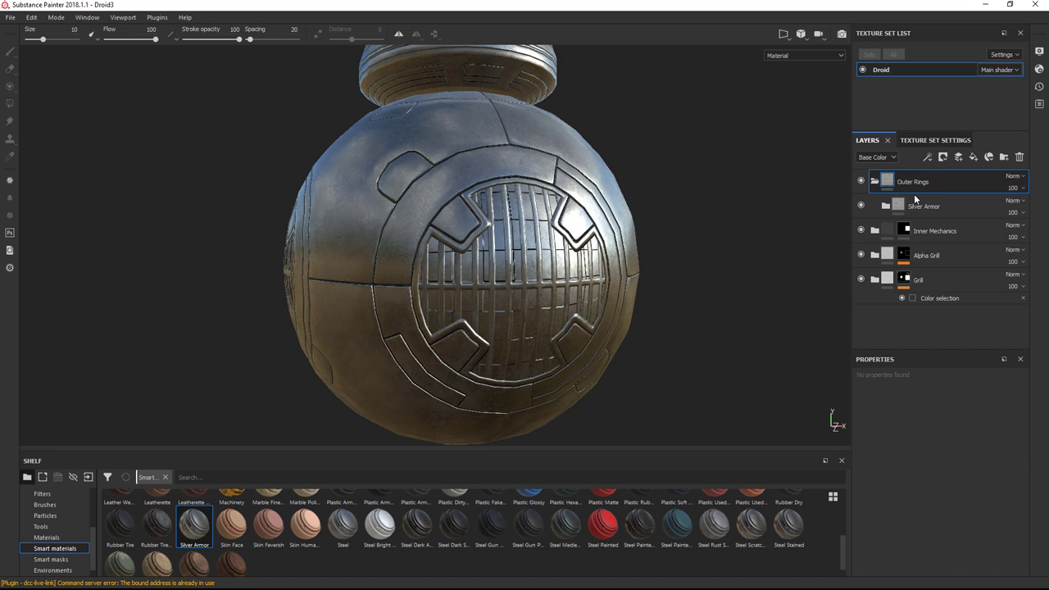
Step: Add a colour selection to the Outer Rings mask using the rings' grey ID colour
right_click(902, 177)
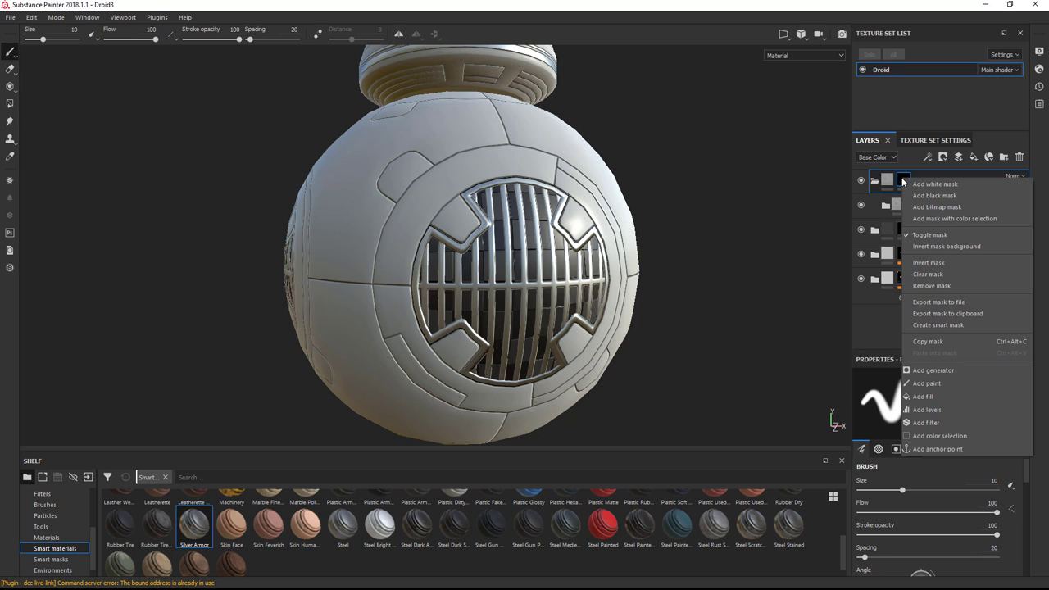
left_click(961, 217)
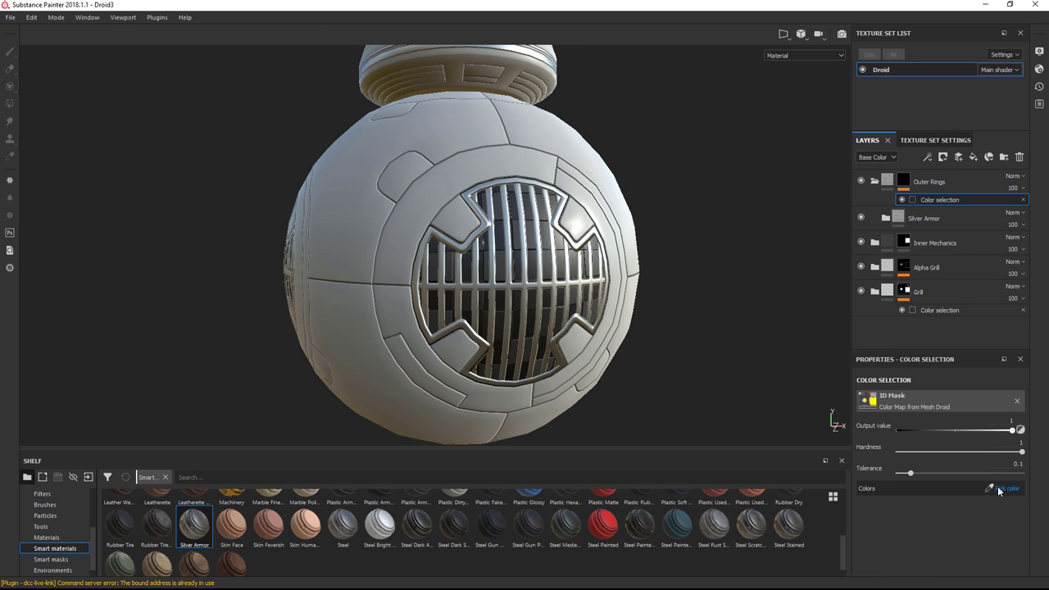
left_click(998, 489)
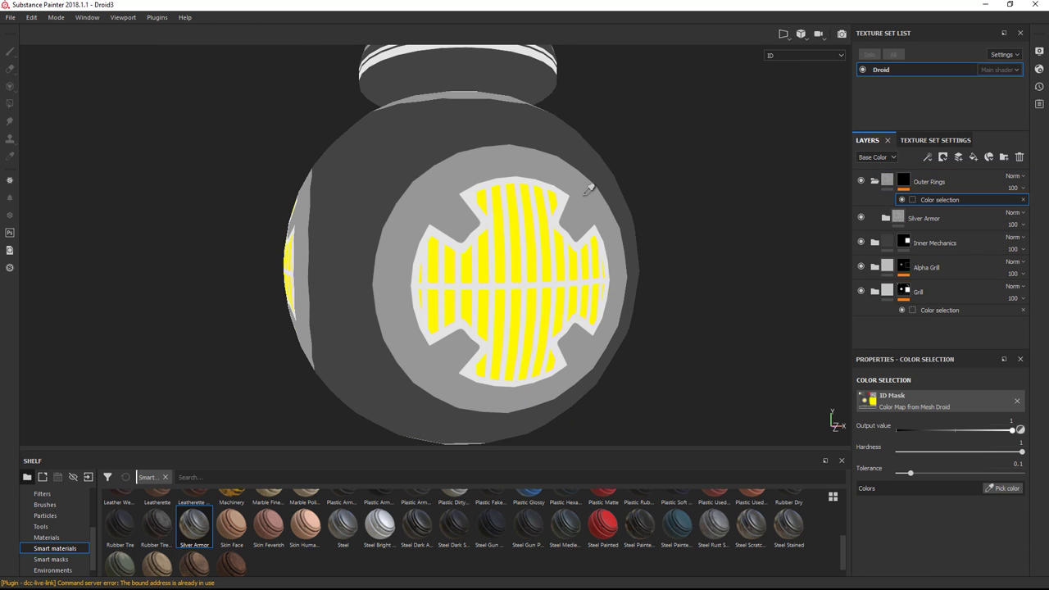
left_click(587, 190)
left_click_drag(666, 159, 557, 245, "alt")
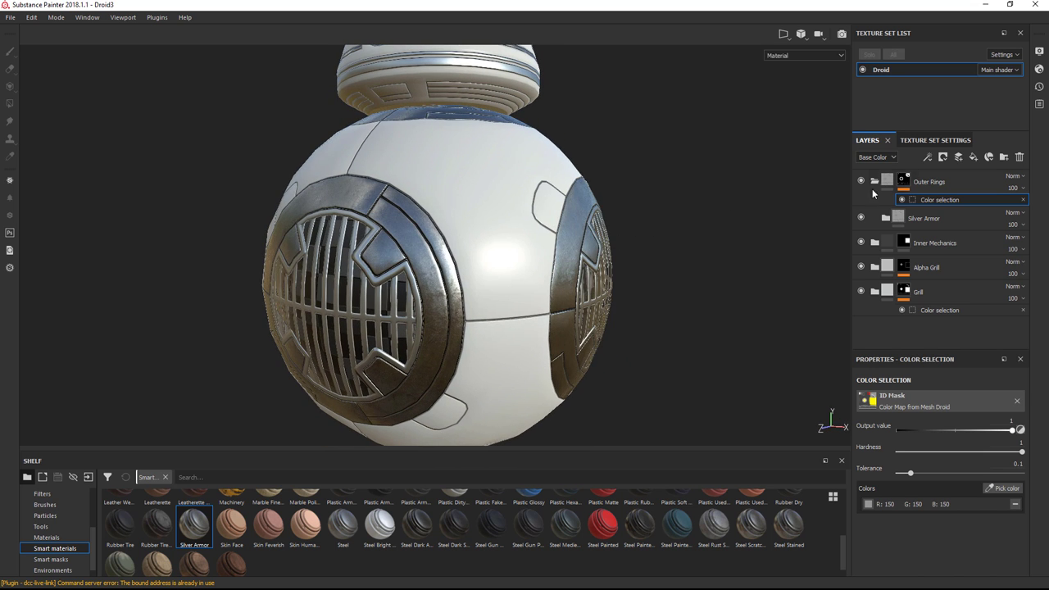
Step: Collapse Outer Rings and add a new top folder named 'Outer Shell'
left_click(873, 182)
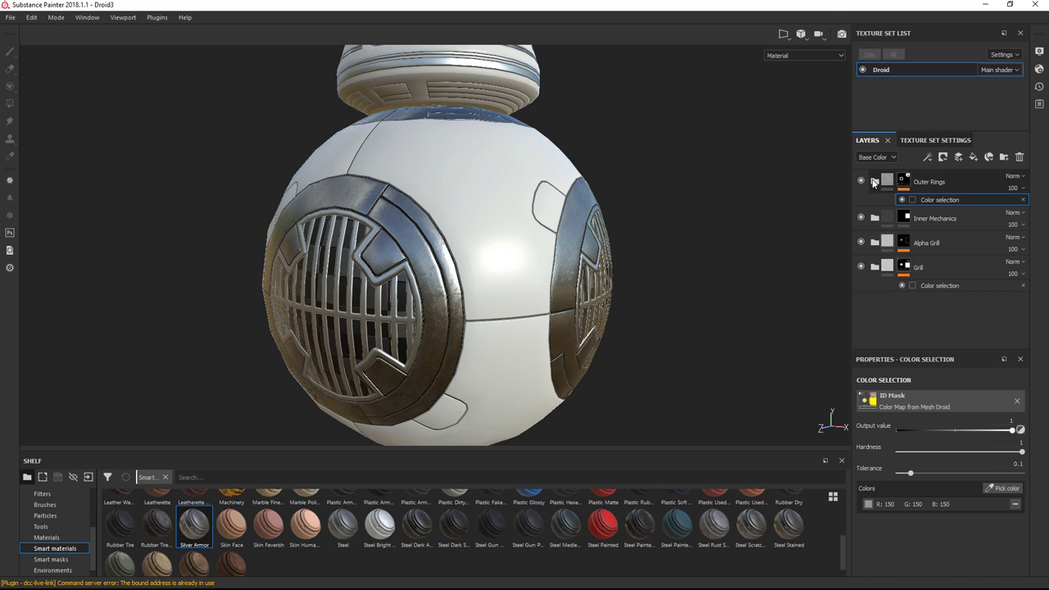
left_click(1004, 157)
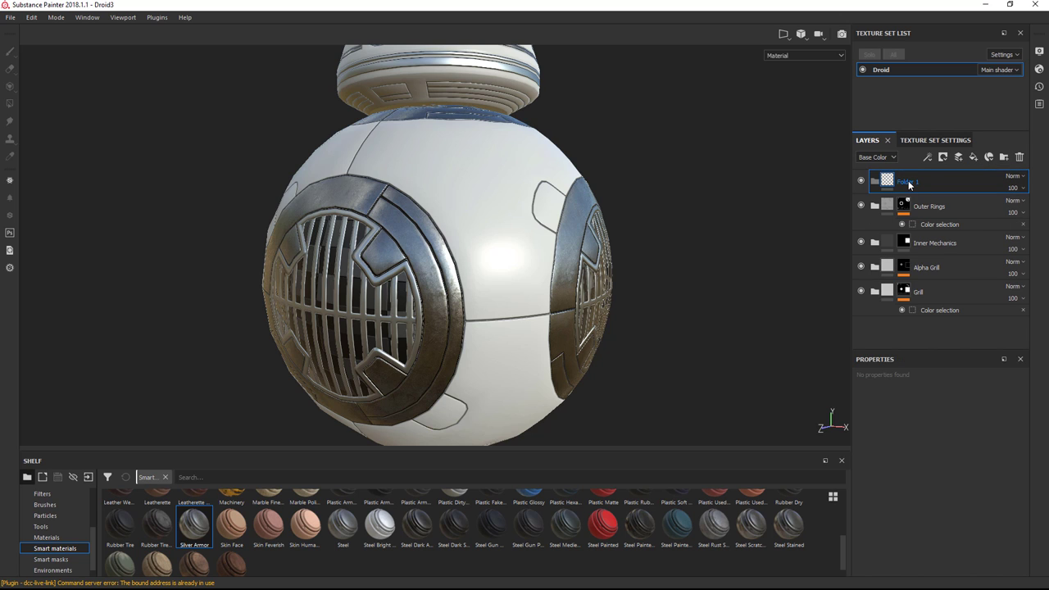
double_click(907, 182)
type("Outer Shell")
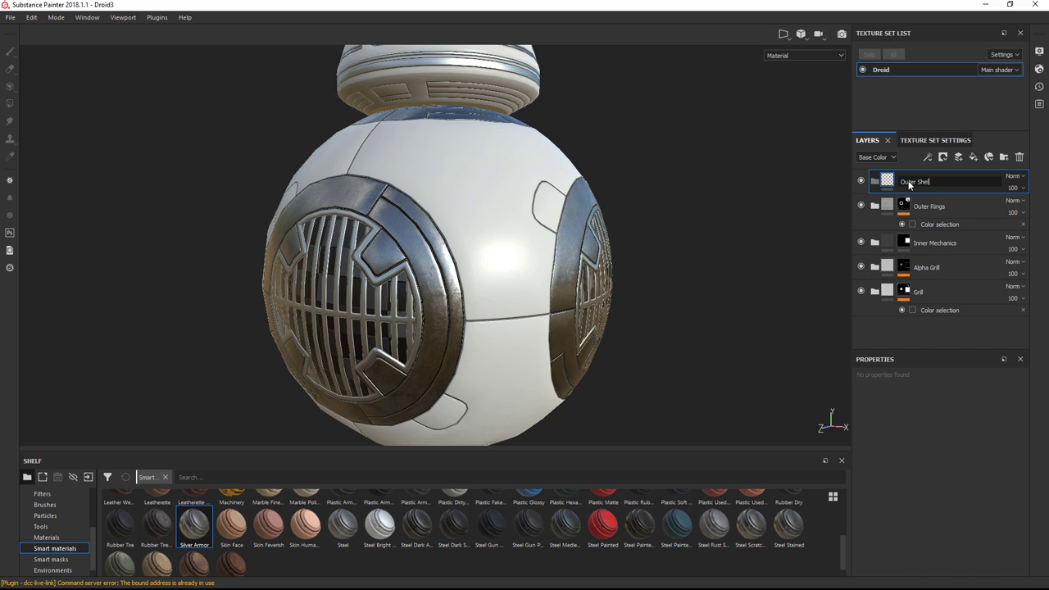
key("Return")
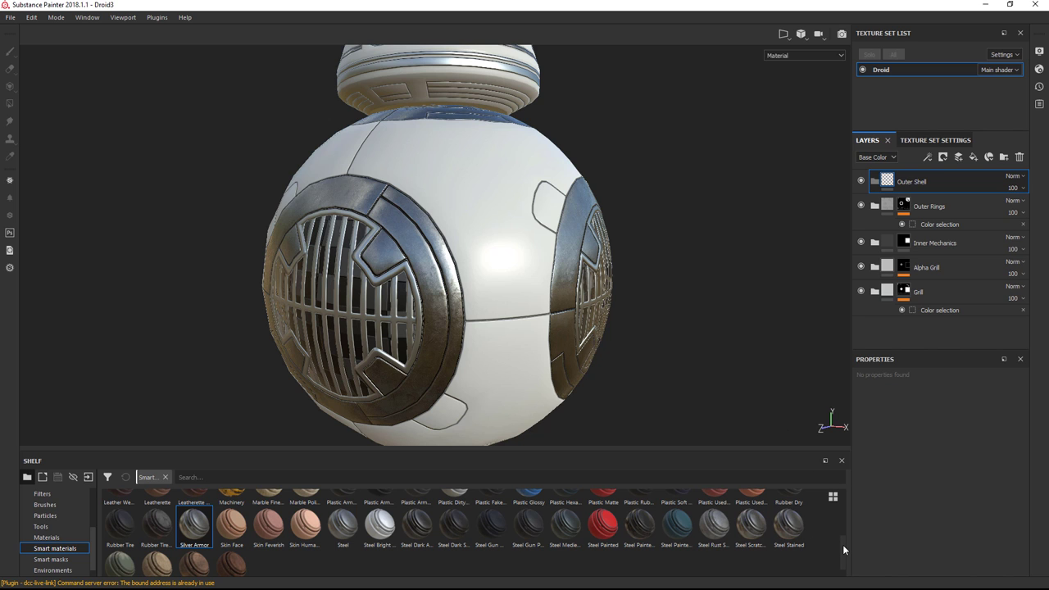
Step: Move the Latex Black smart material into the Outer Shell folder and give the folder a black mask
left_click_drag(842, 544, 847, 513)
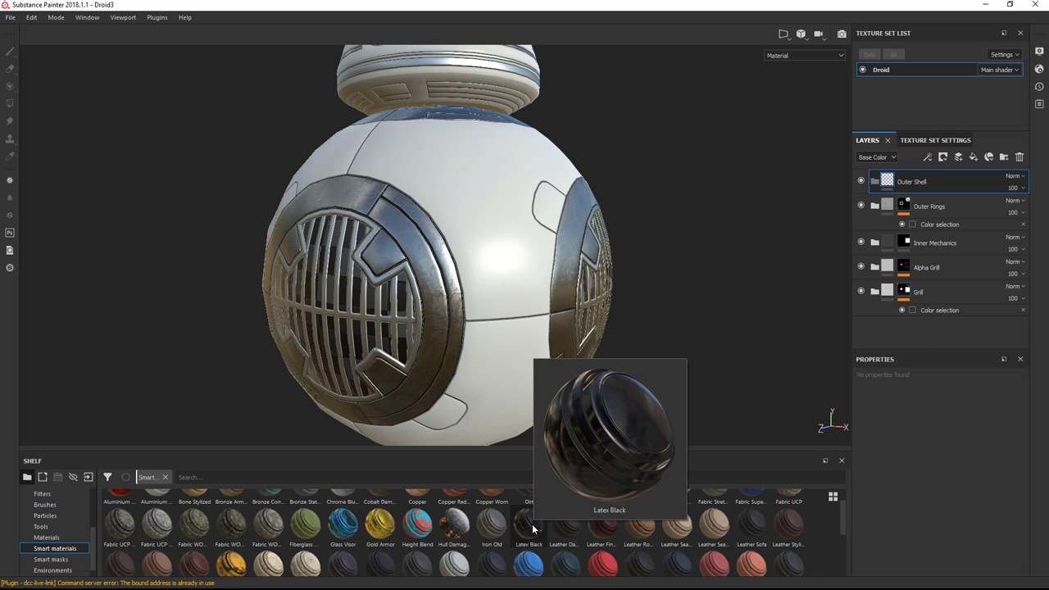
left_click_drag(532, 529, 919, 179)
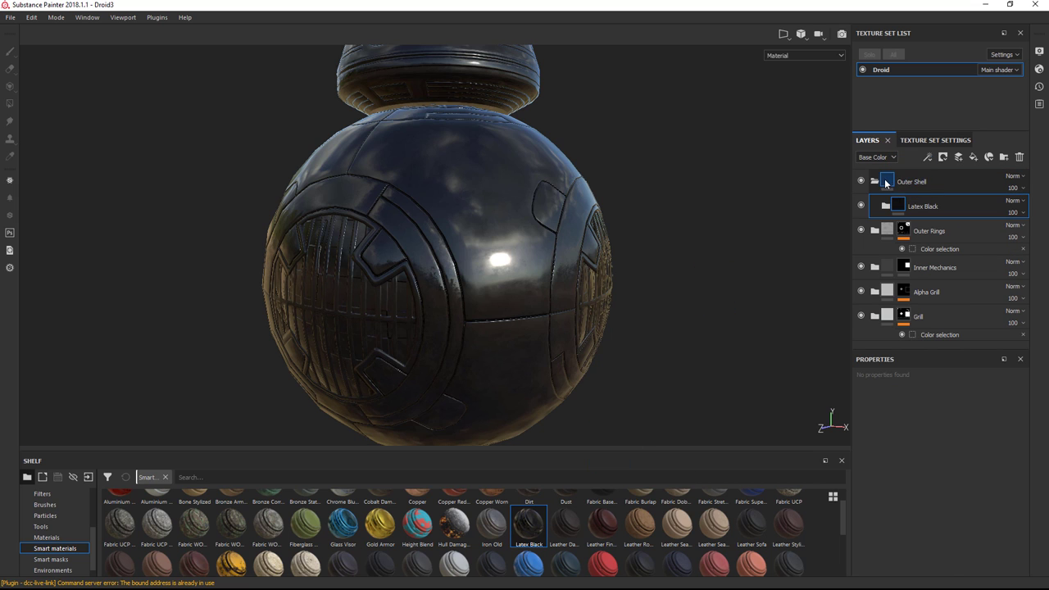
right_click(919, 180)
key("Escape")
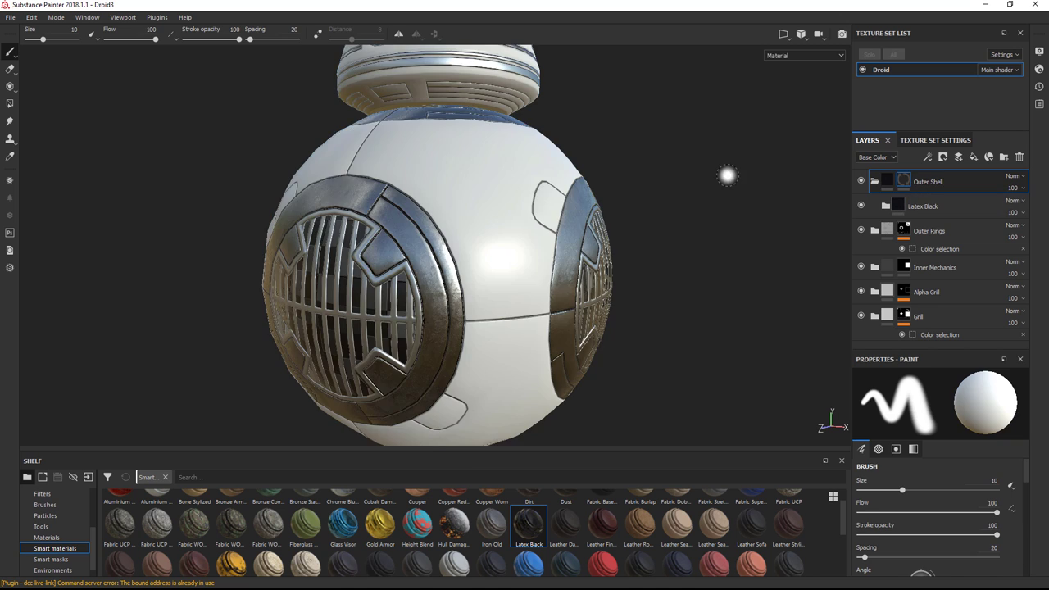
scroll(664, 239, "down", 3)
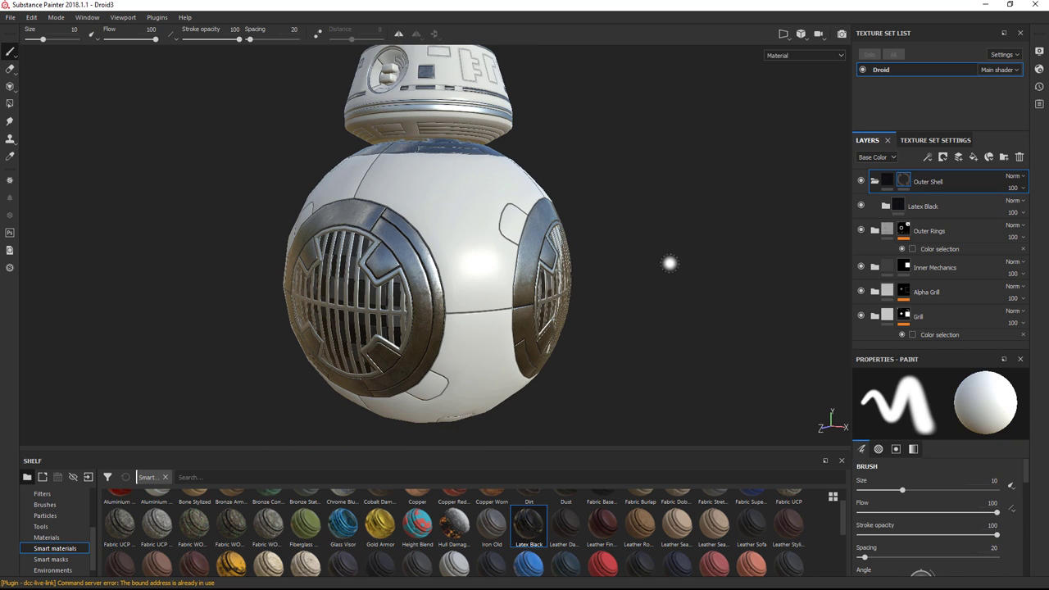
left_click(902, 182)
right_click(902, 182)
Step: Add a colour selection to the Outer Shell mask picking the grey body (67/67/67) from the ID map
left_click(938, 220)
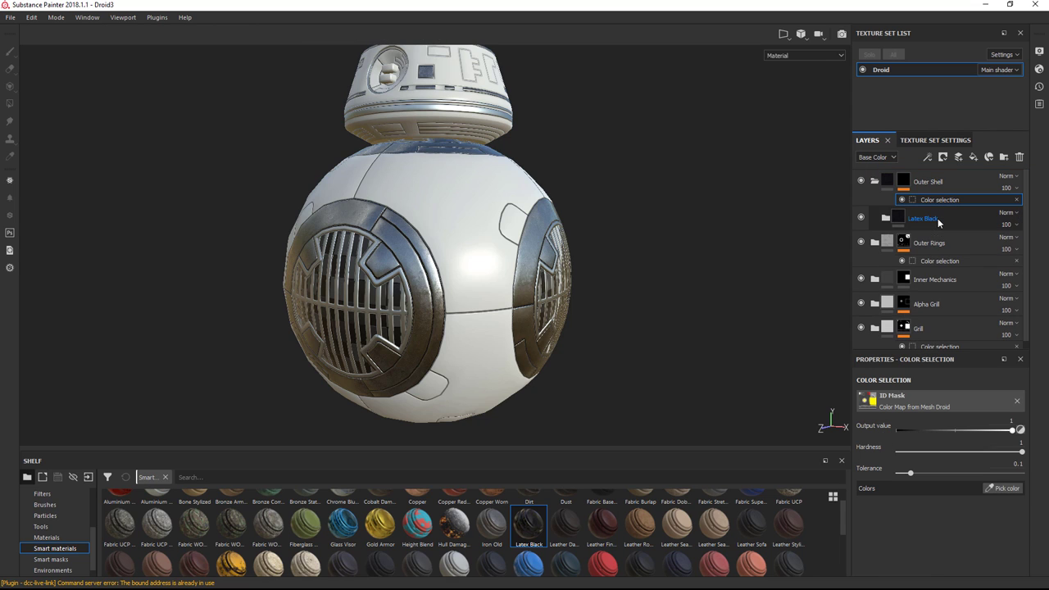
left_click(1001, 488)
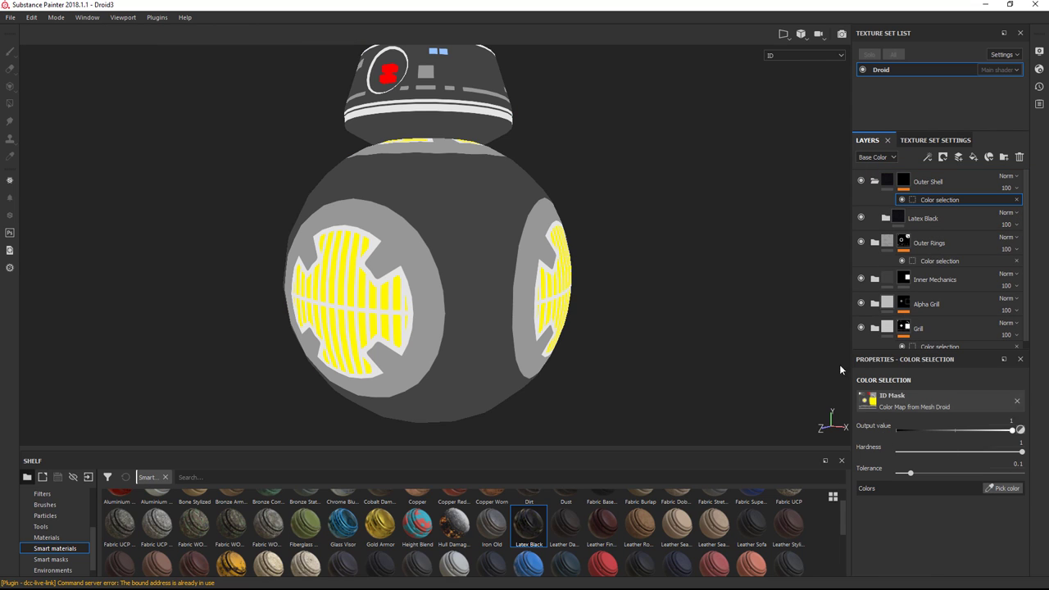
left_click(483, 222)
left_click_drag(409, 204, 447, 218, "alt")
right_click_drag(447, 220, 602, 256, "alt")
key("f")
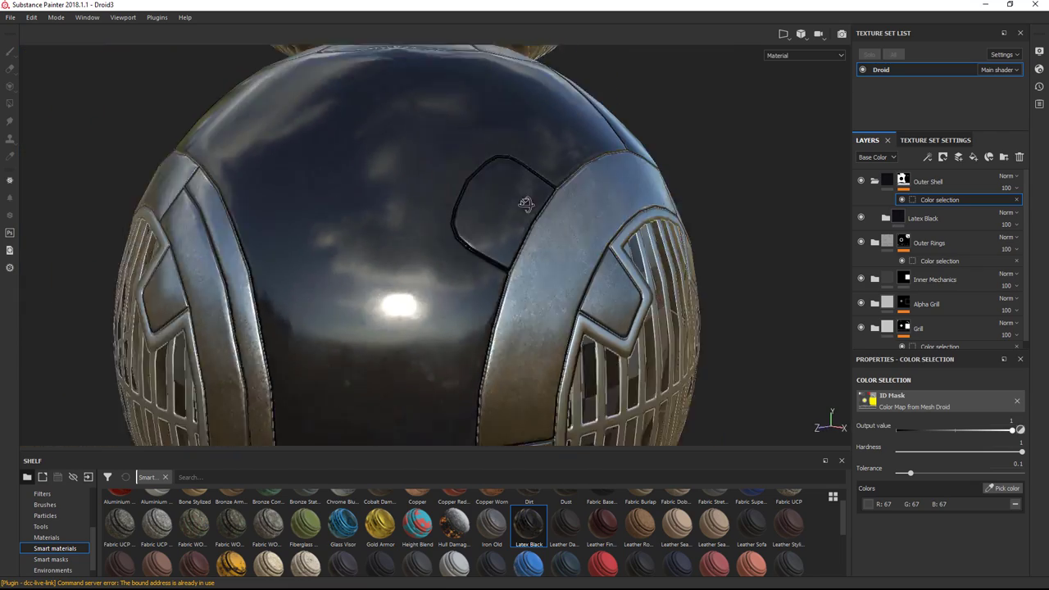
left_click_drag(602, 216, 689, 191, "alt")
Step: Cycle through the individual channel views and return to the full material view
key("c")
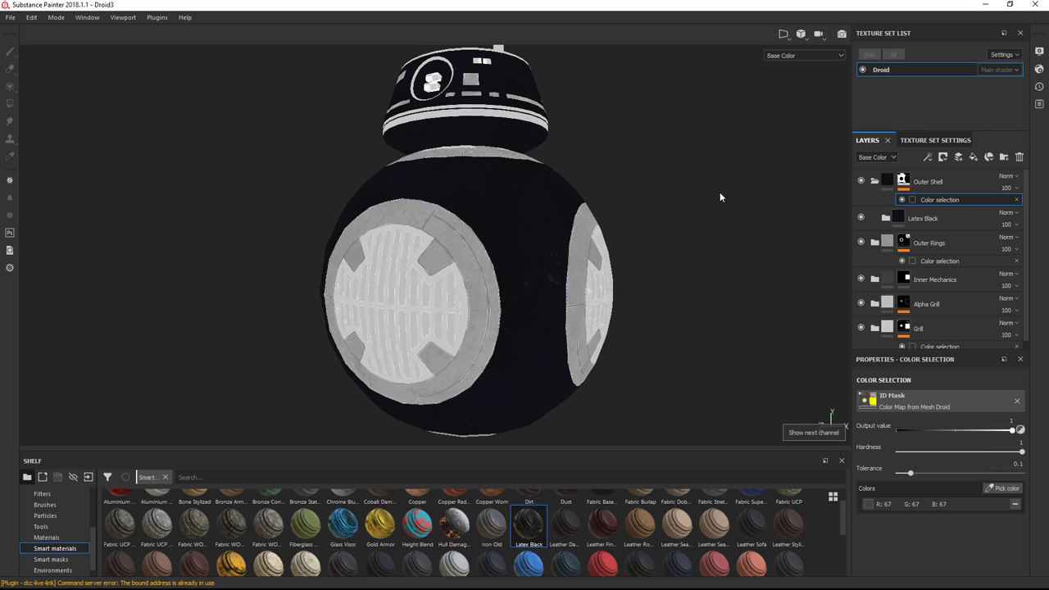
key("c")
key("c")
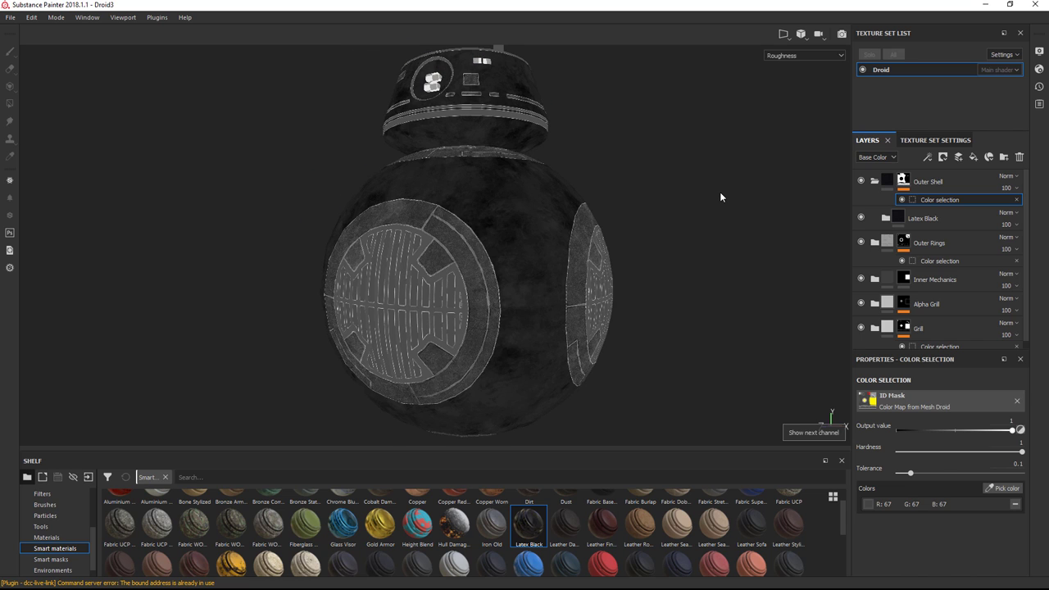
key("c")
key("c")
key("c")
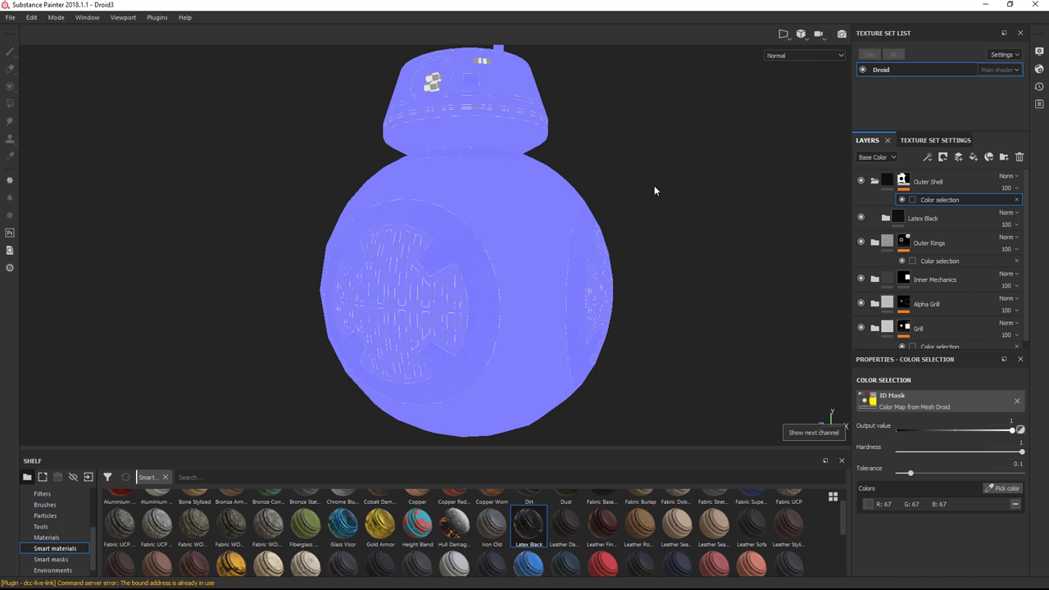
key("c")
key("c")
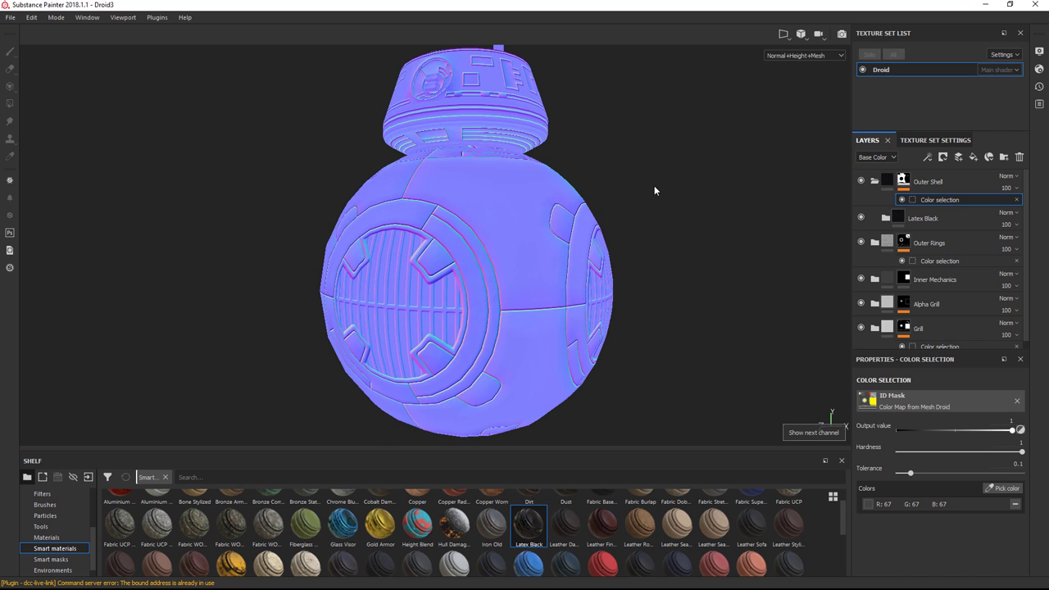
key("c")
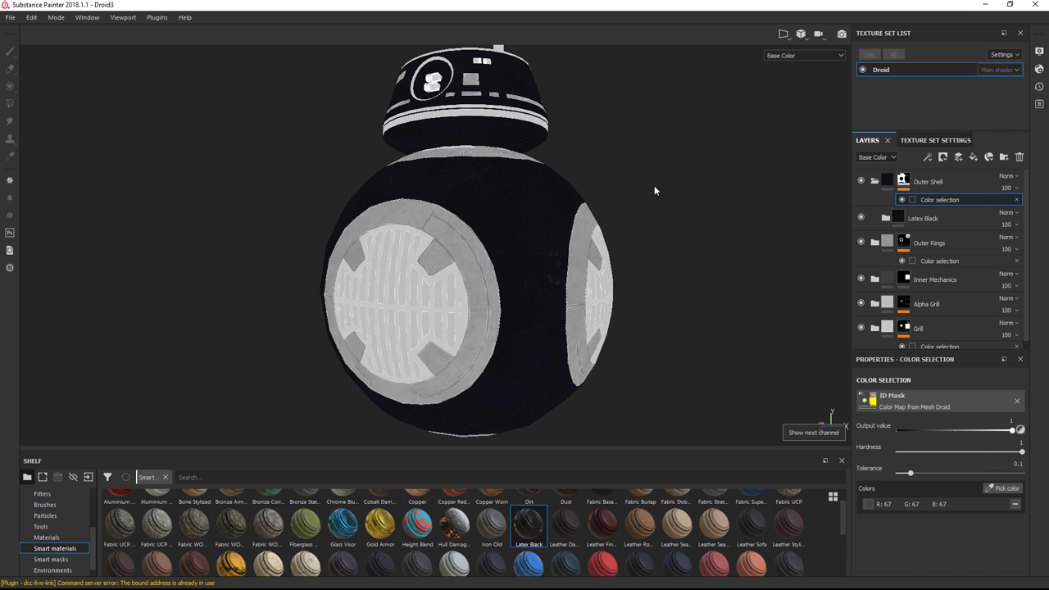
key("m")
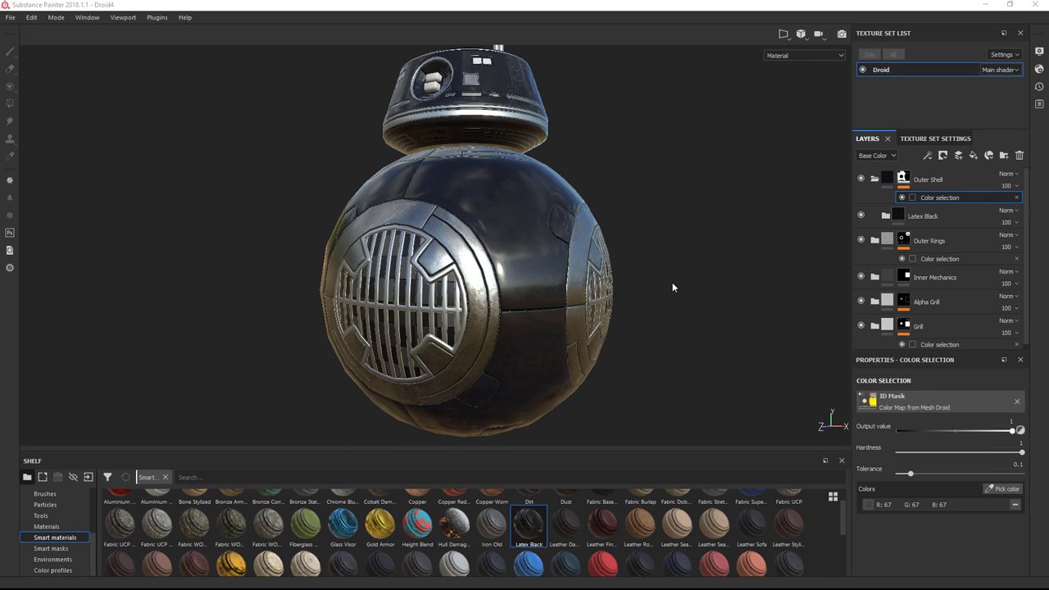
right_click_drag(672, 282, 680, 349, "alt")
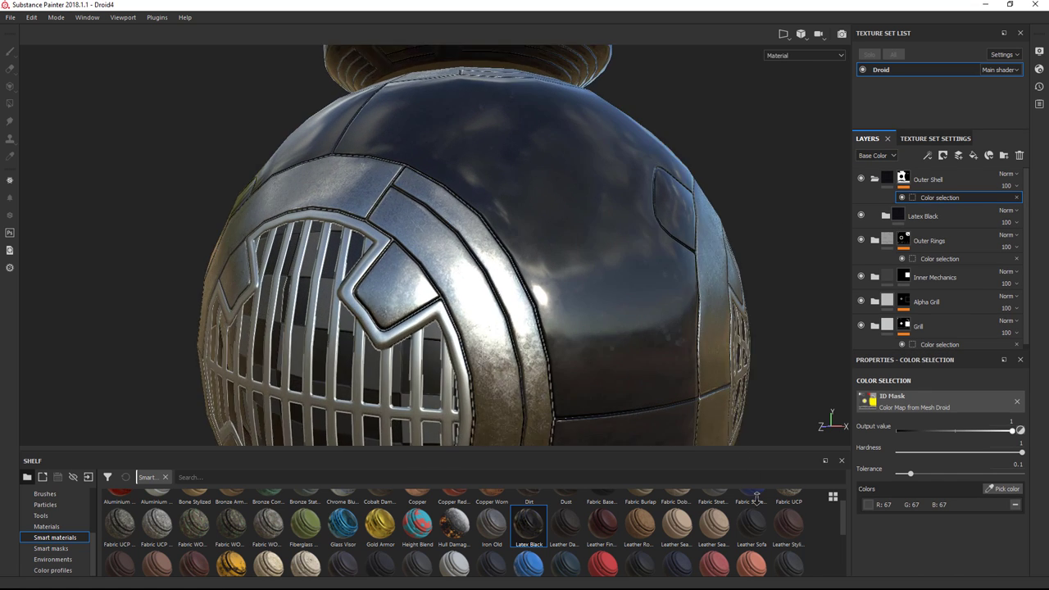
Step: Add a fill layer at the bottom of the stack below Grill, named 'Base Filler'
left_click_drag(680, 348, 539, 399, "alt")
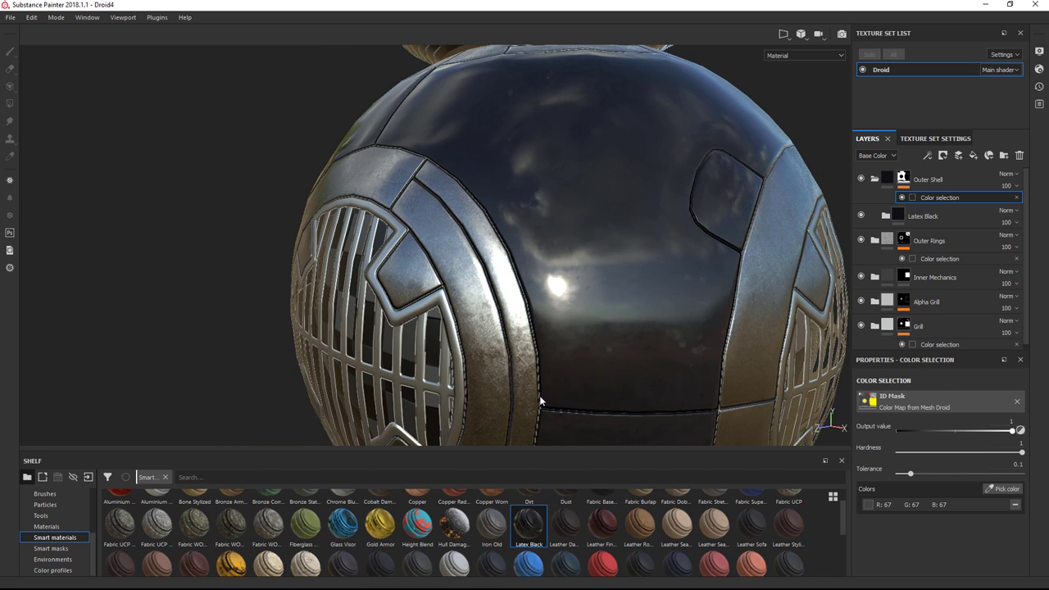
left_click_drag(549, 348, 505, 325, "alt")
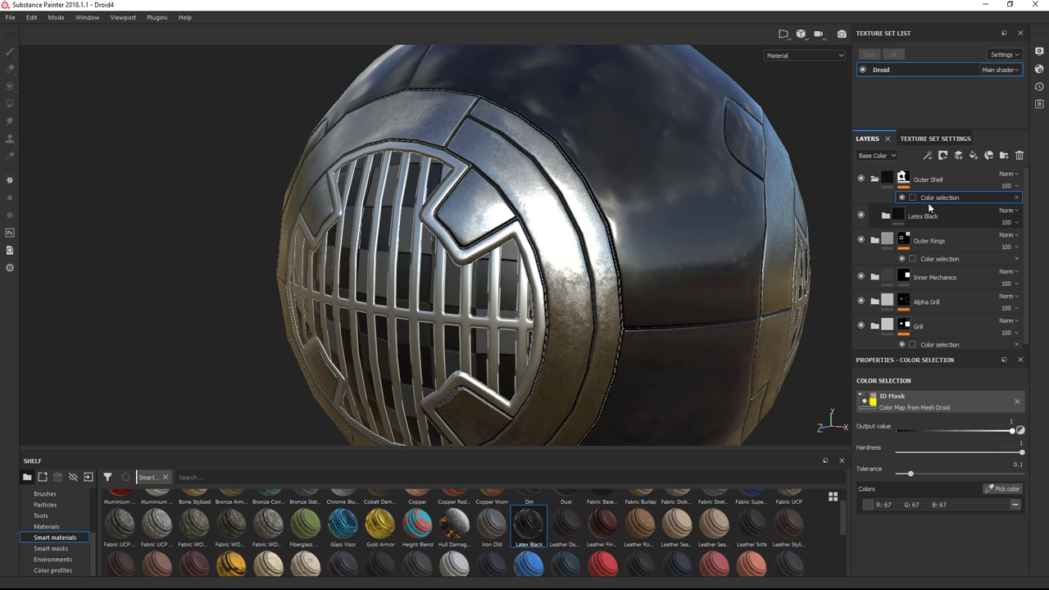
left_click(972, 156)
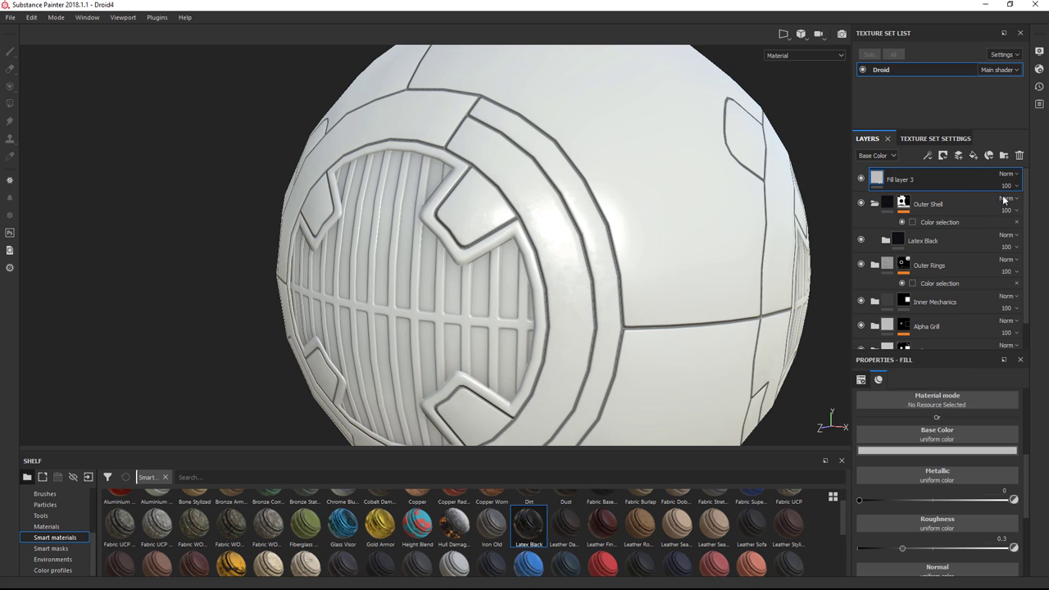
left_click_drag(926, 179, 957, 337)
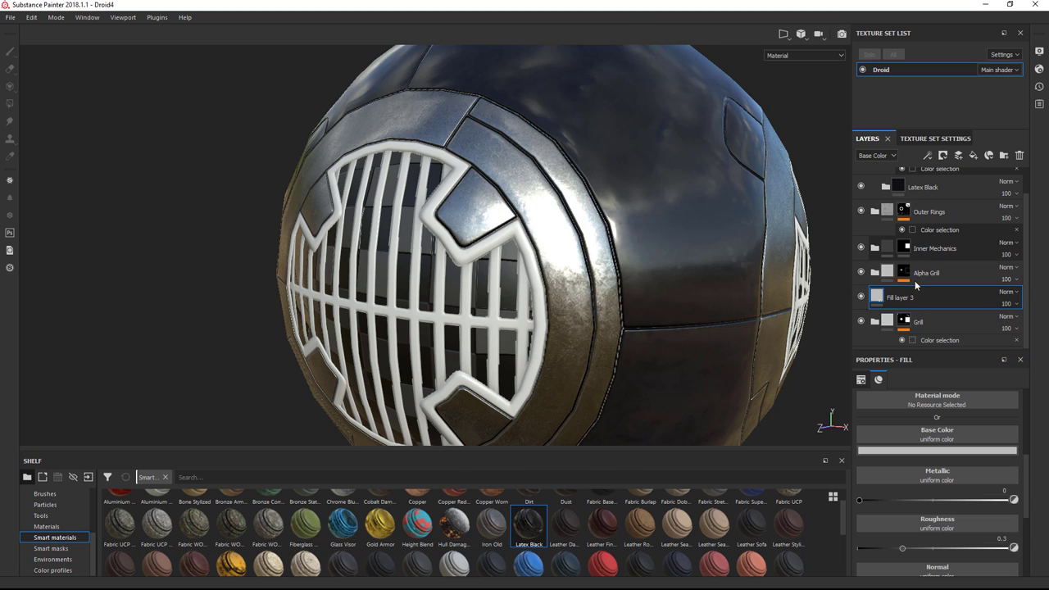
left_click_drag(888, 294, 899, 348)
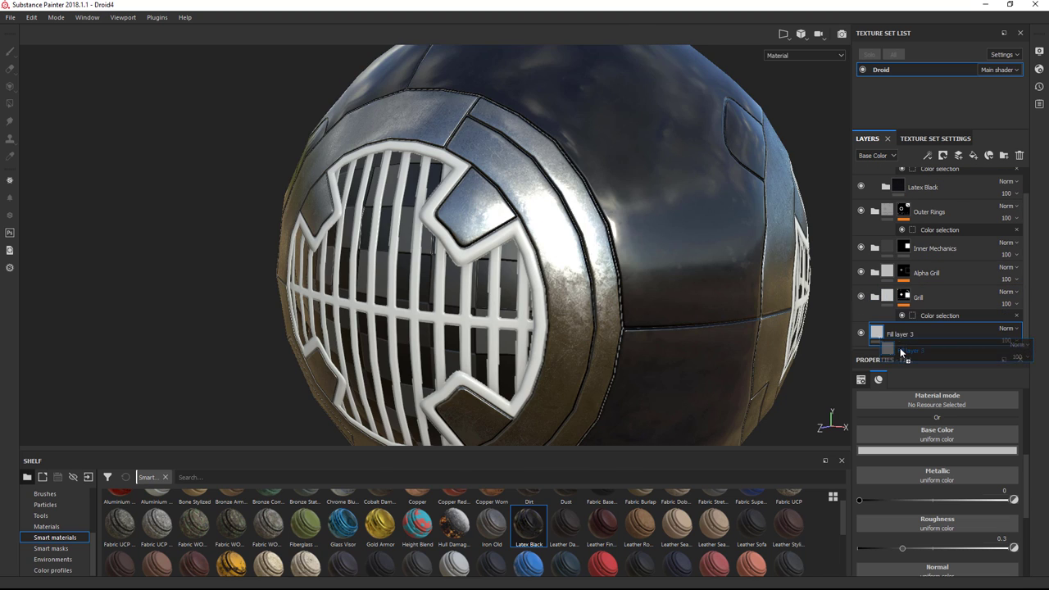
type("Bas")
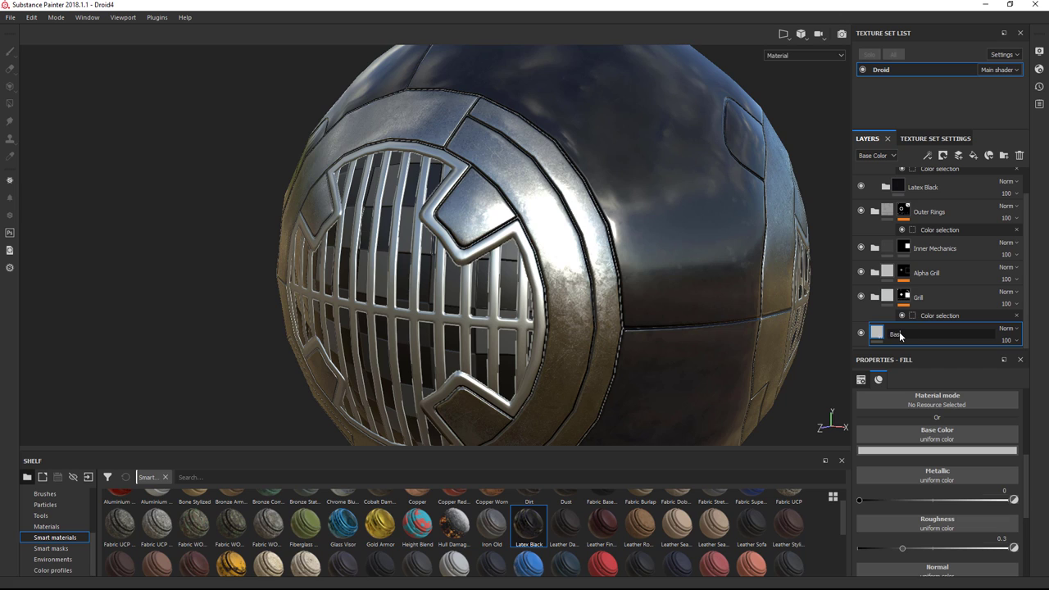
type("e Filler")
key("Return")
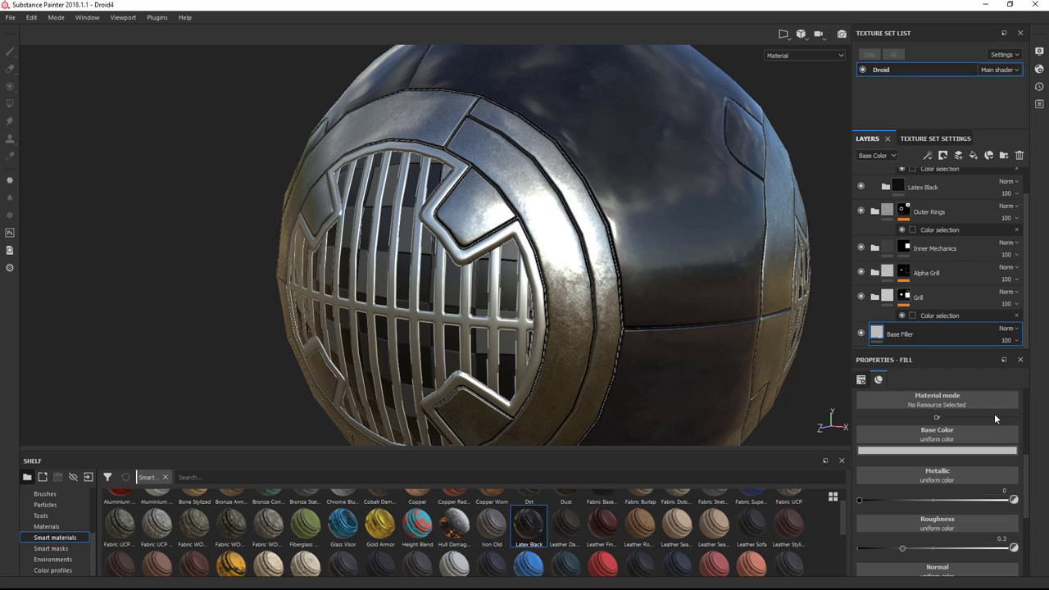
Step: Give Base Filler a black base colour (0/0/0) and roughness 1, viewing the Base Color channel
left_click(930, 451)
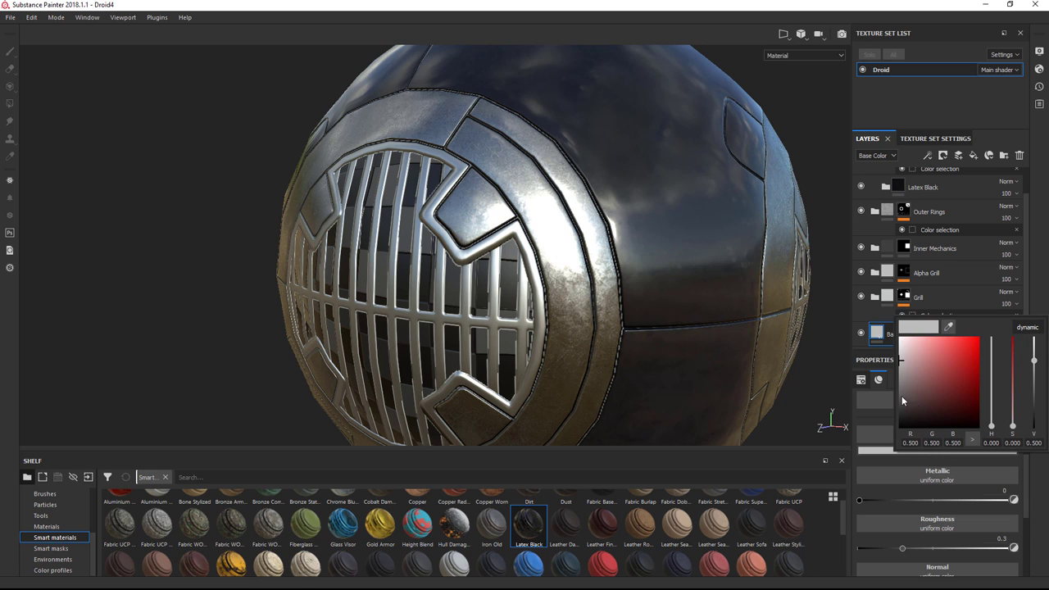
left_click_drag(905, 390, 872, 445)
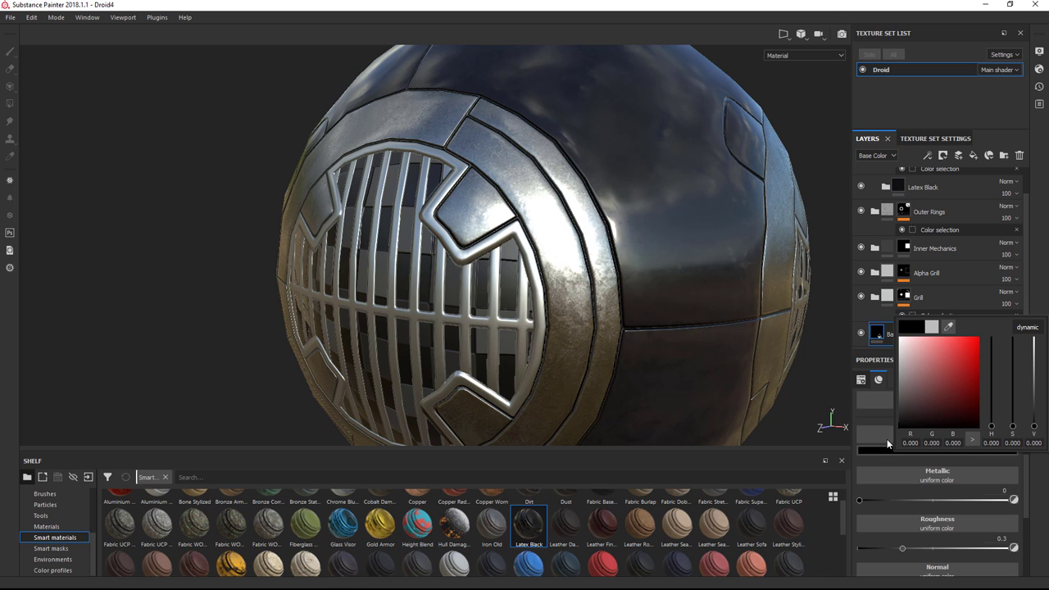
left_click(872, 339)
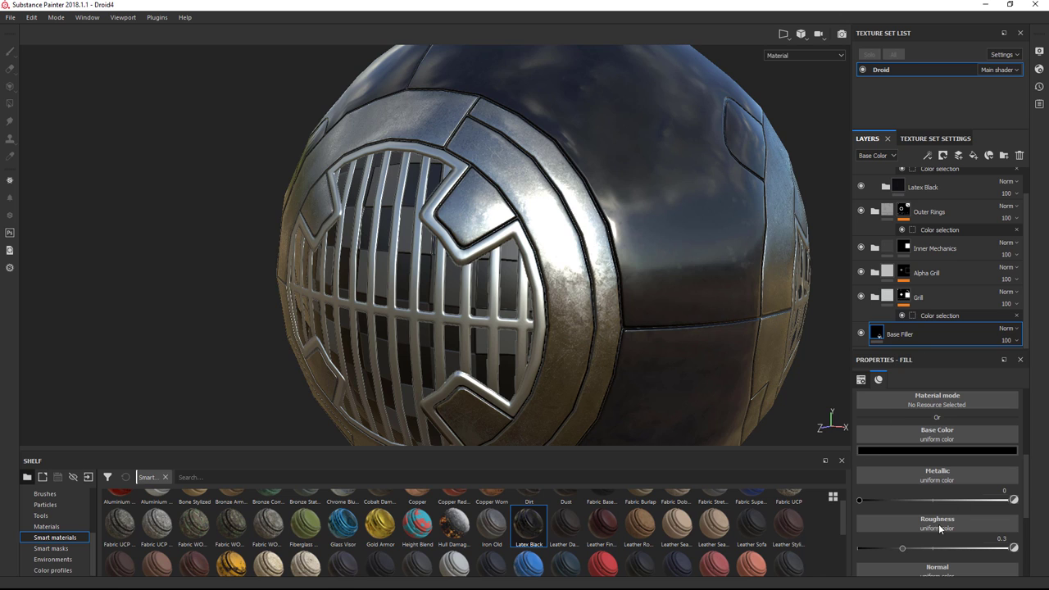
left_click_drag(902, 548, 1005, 548)
left_click_drag(574, 288, 621, 277, "alt")
scroll(621, 277, "up", 5)
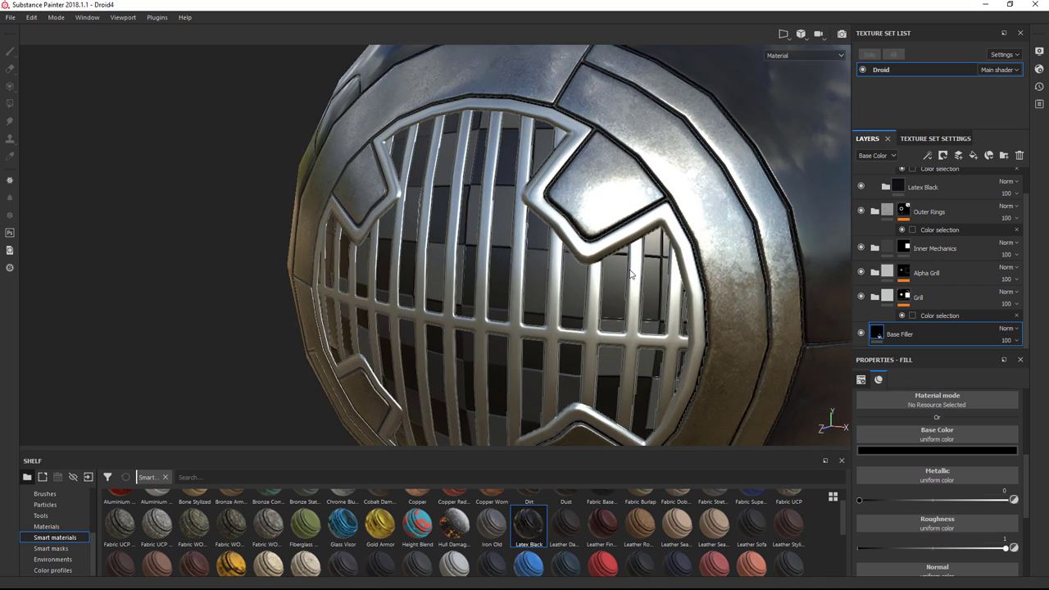
key("c")
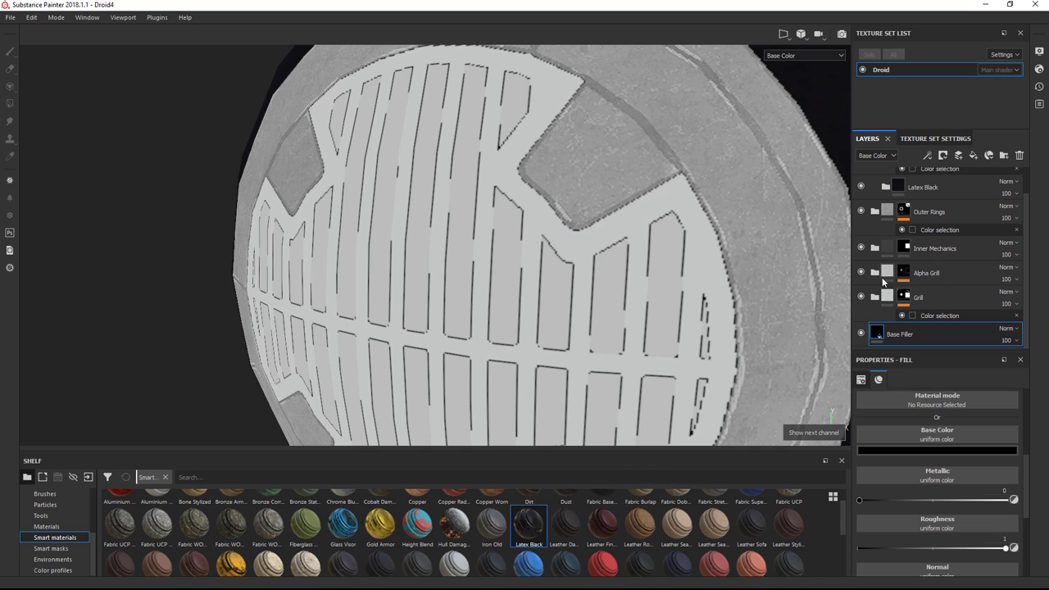
Step: Raise the Grill colour selection tolerance to 0.5 and return to full material view
left_click(938, 315)
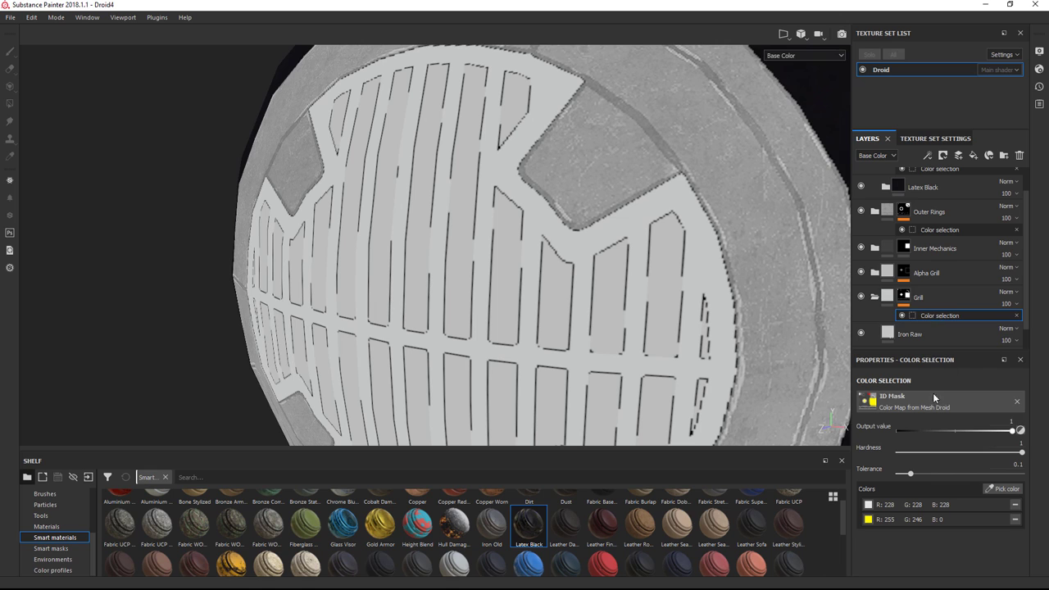
left_click_drag(909, 473, 960, 475)
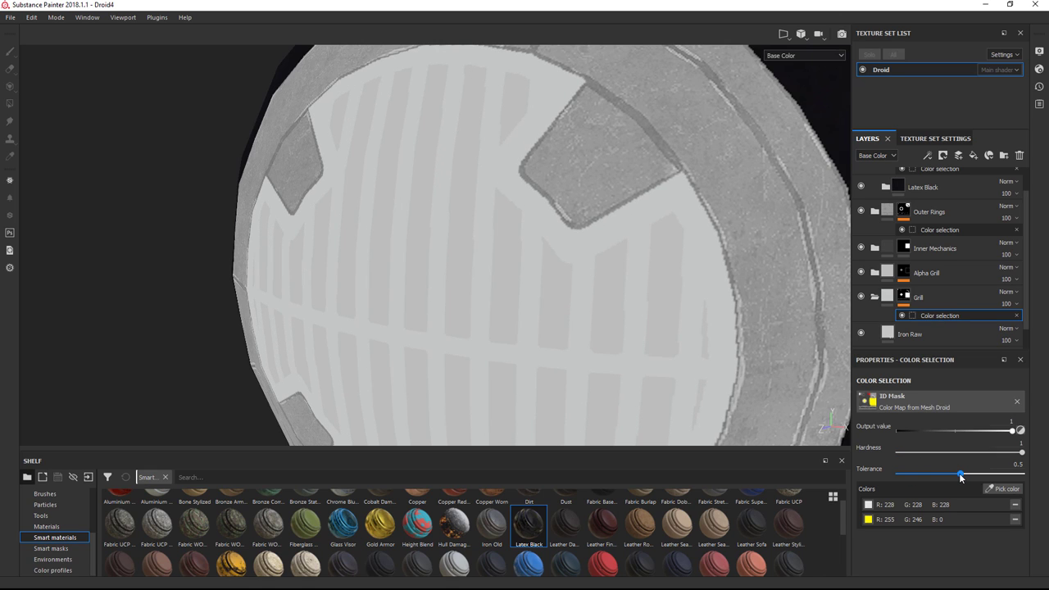
scroll(520, 227, "down", 6)
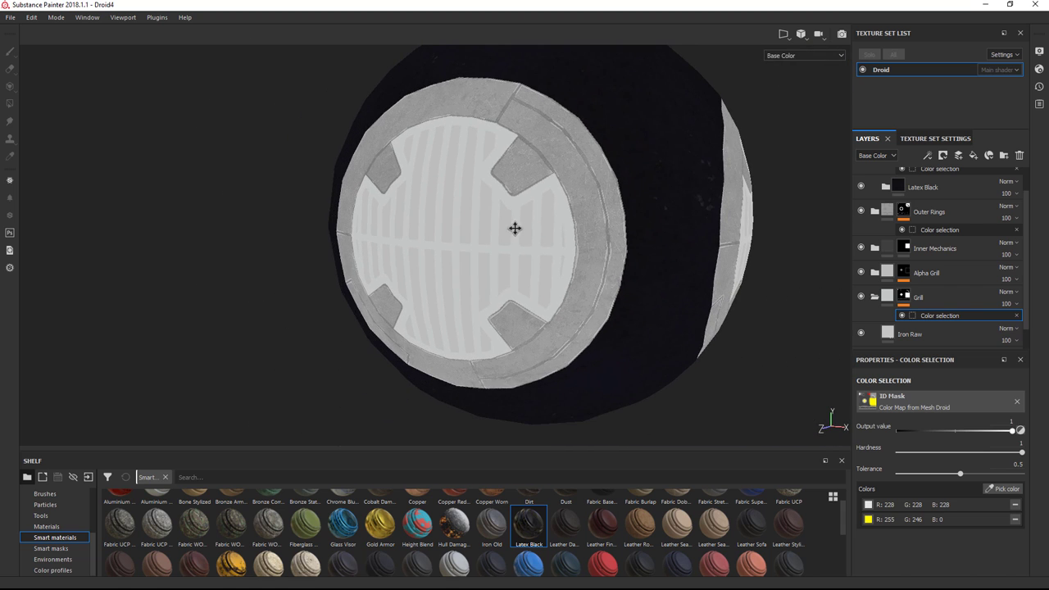
left_click_drag(515, 228, 434, 270, "alt")
key("m")
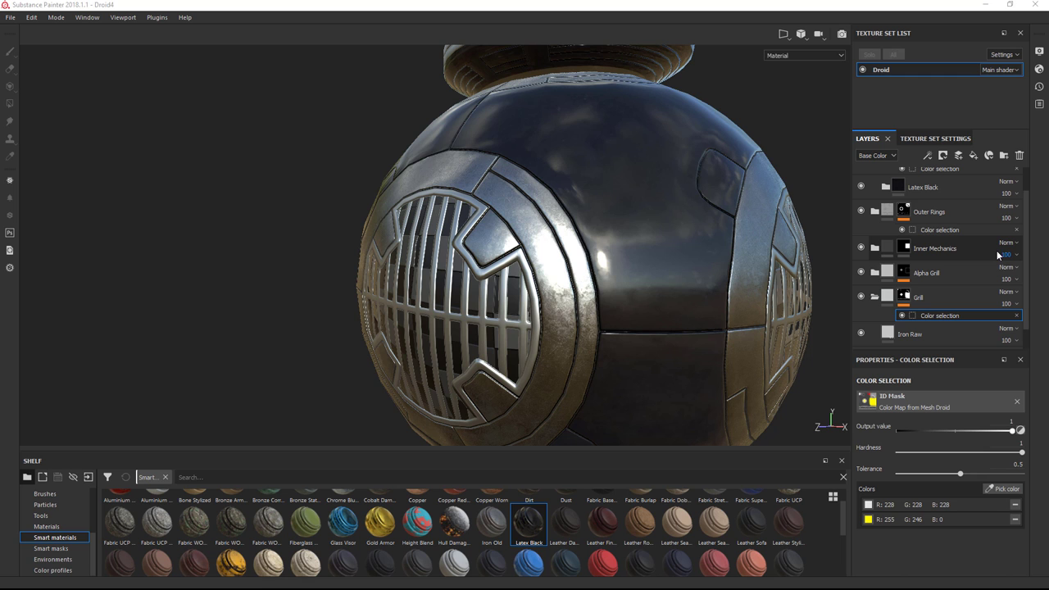
Step: Turn the droid's head front into view and select the Outer Shell layer
scroll(996, 250, "up", 1)
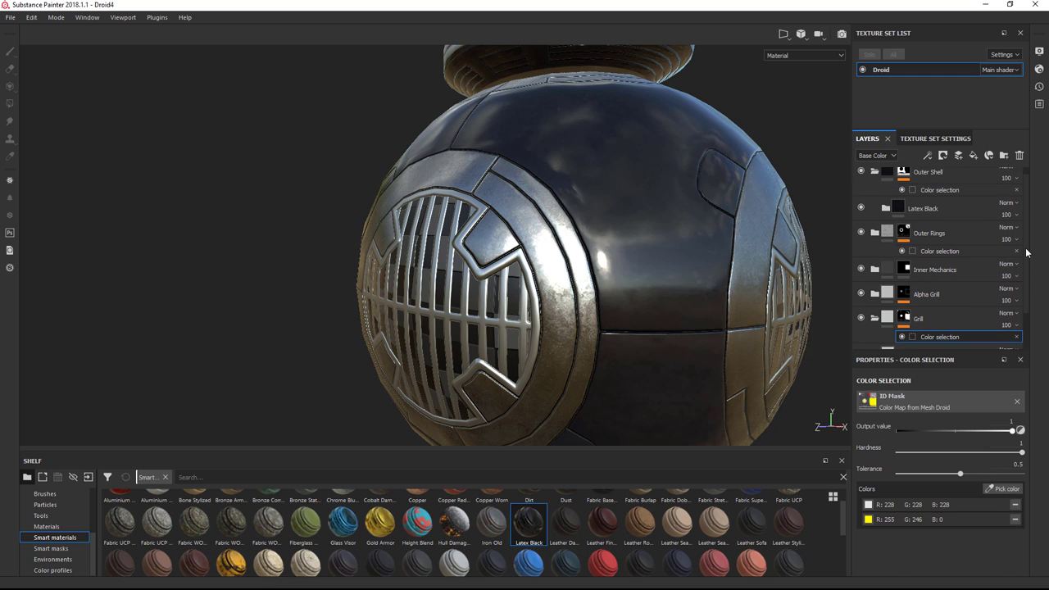
scroll(1025, 253, "up", 1)
left_click_drag(719, 154, 494, 305, "alt")
left_click(957, 173)
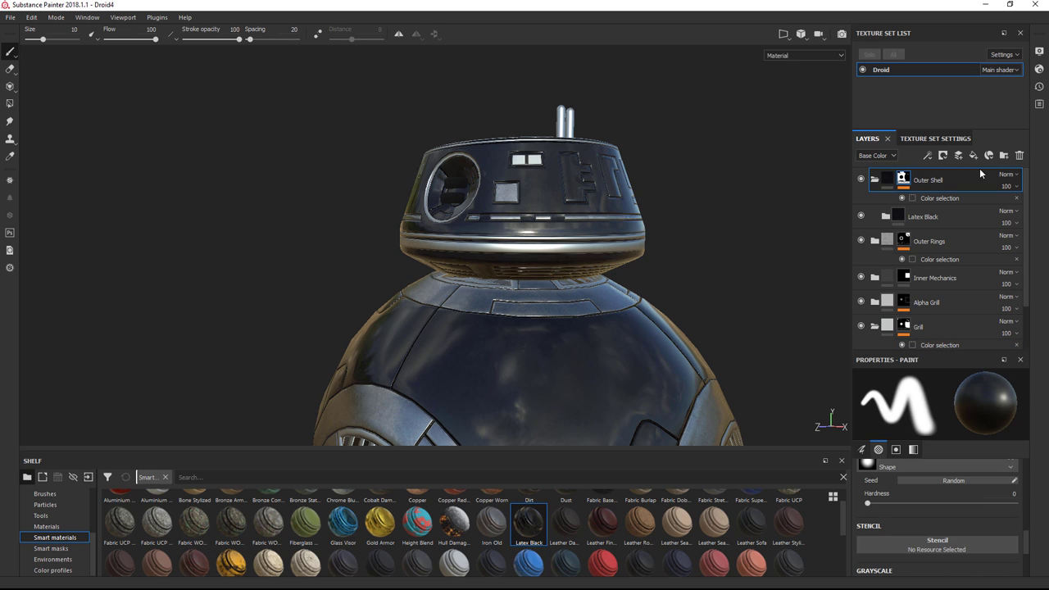
Step: Create a new folder named 'Red Glow'
left_click(1004, 155)
double_click(914, 181)
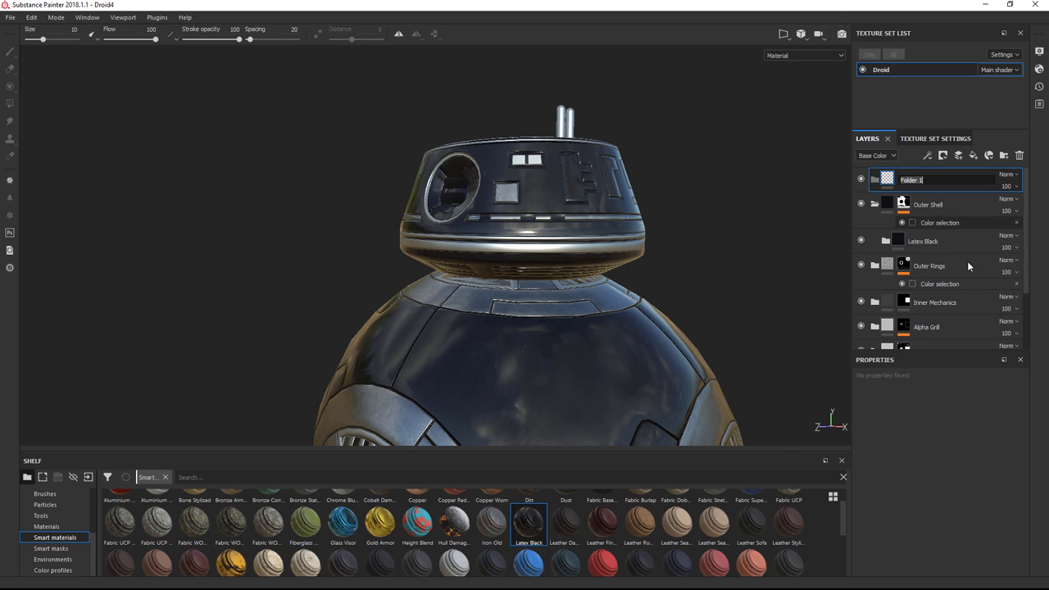
type("Red Glow")
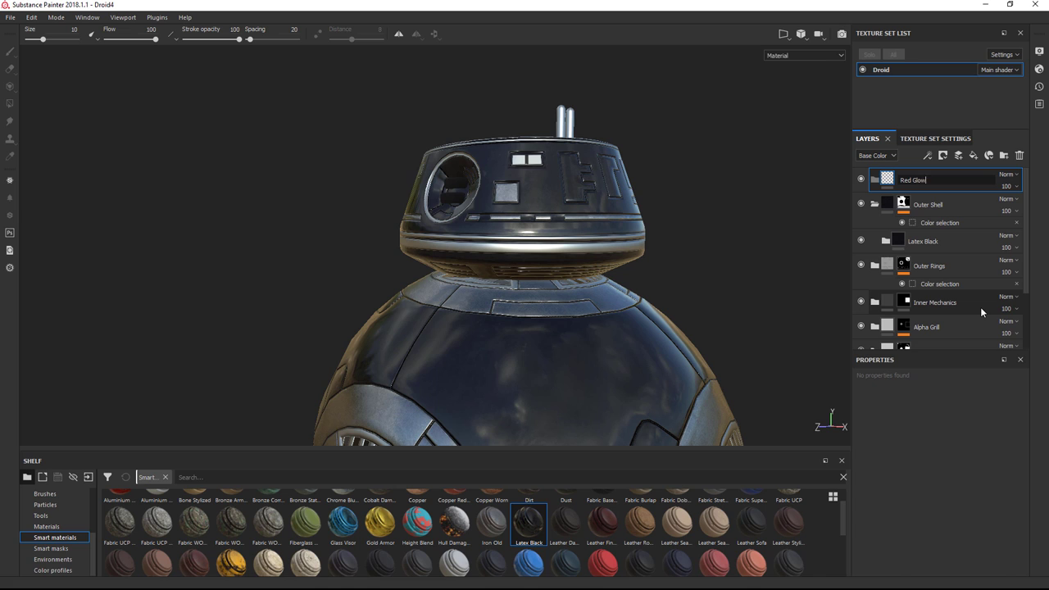
key("Return")
Step: Add a fill layer inside Red Glow with bright red base colour and full red emissive
left_click(972, 155)
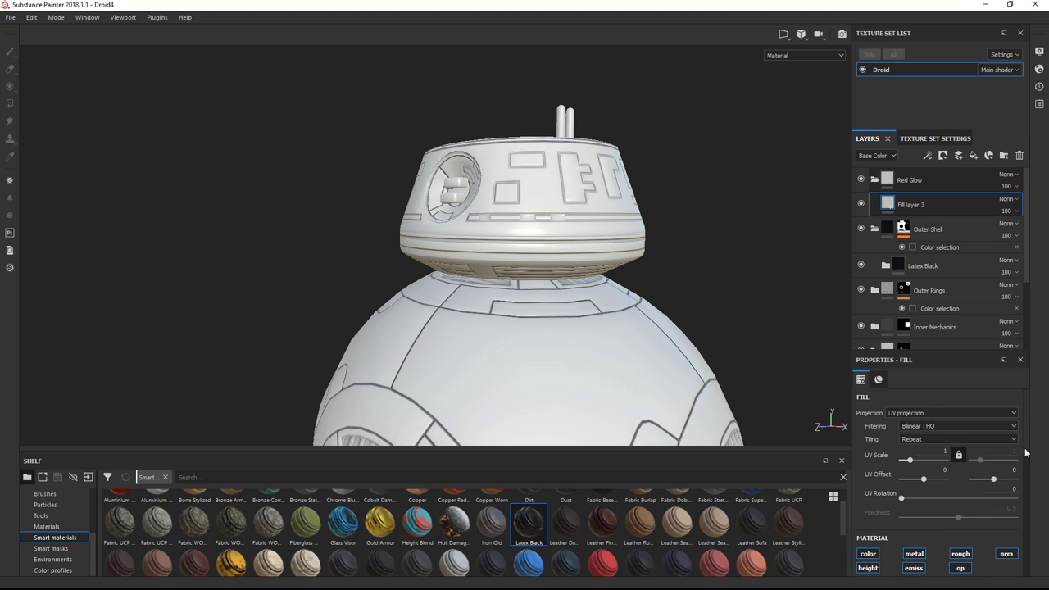
scroll(1024, 452, "down", 4)
left_click(984, 487)
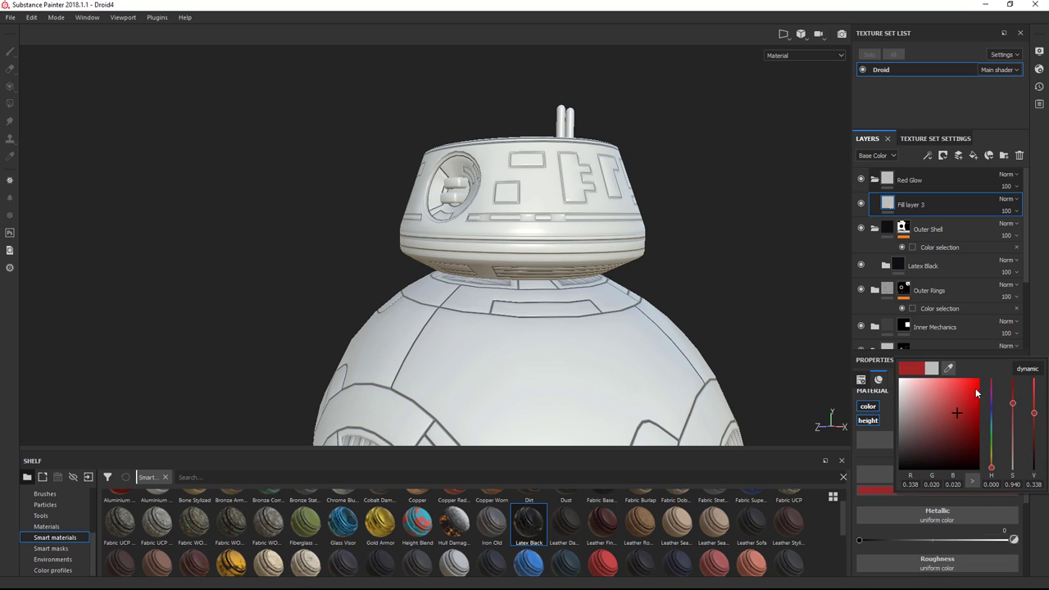
left_click_drag(974, 387, 1016, 348)
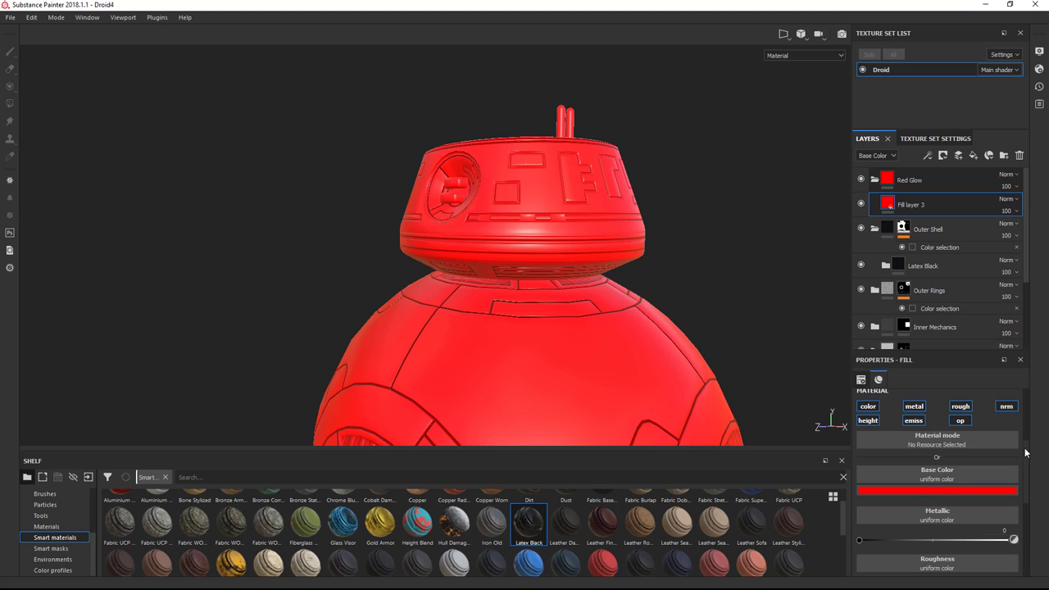
scroll(1026, 500, "down", 4)
scroll(1023, 503, "down", 2)
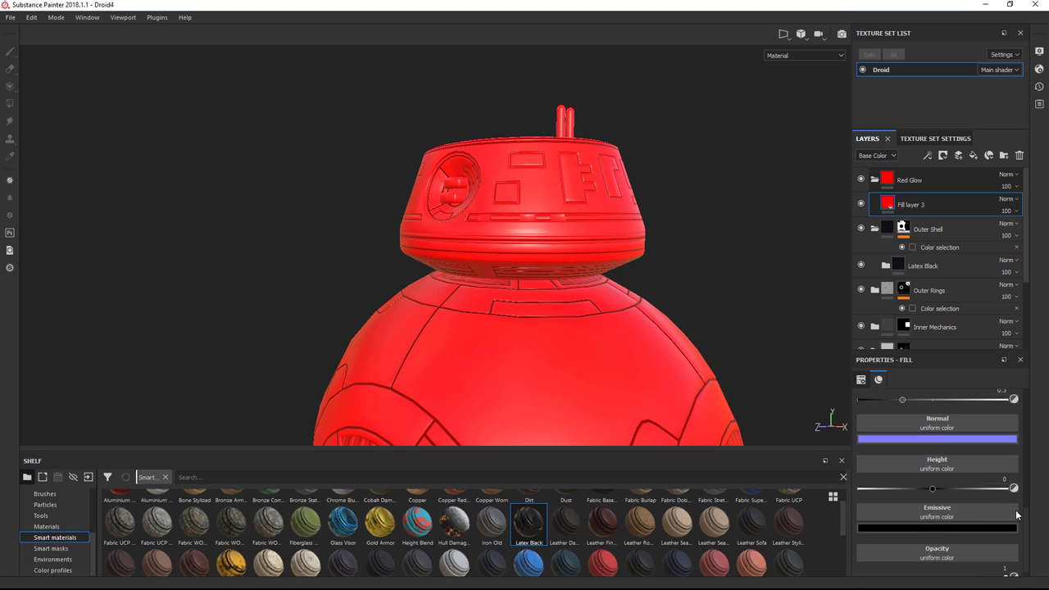
left_click(971, 524)
left_click(970, 426)
left_click_drag(980, 422, 1040, 373)
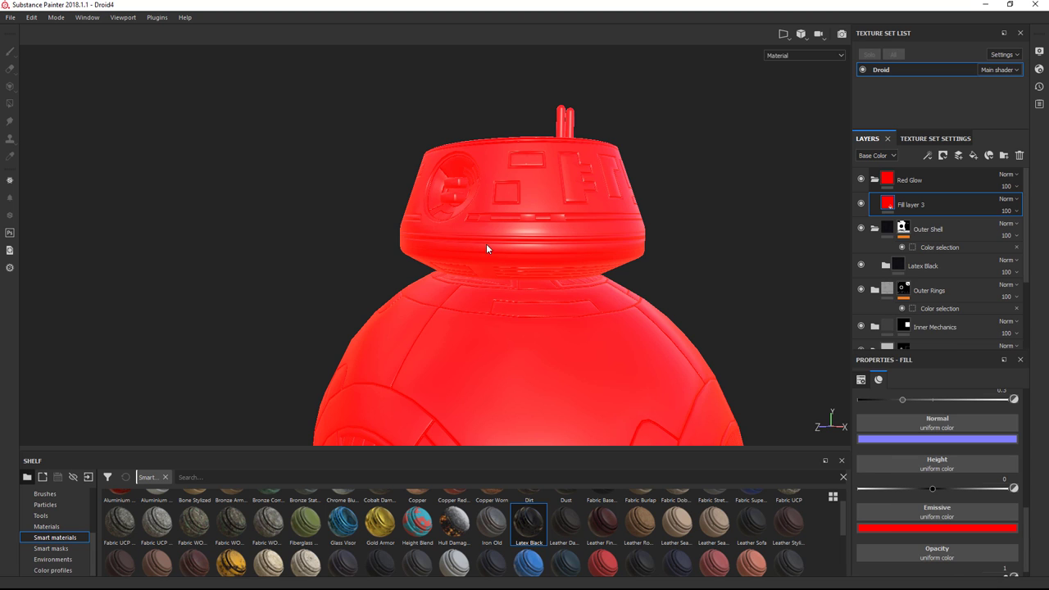
Step: Give Red Glow a black mask with a colour selection picking the red eye-light ID
left_click(888, 179)
right_click(888, 180)
left_click(913, 186)
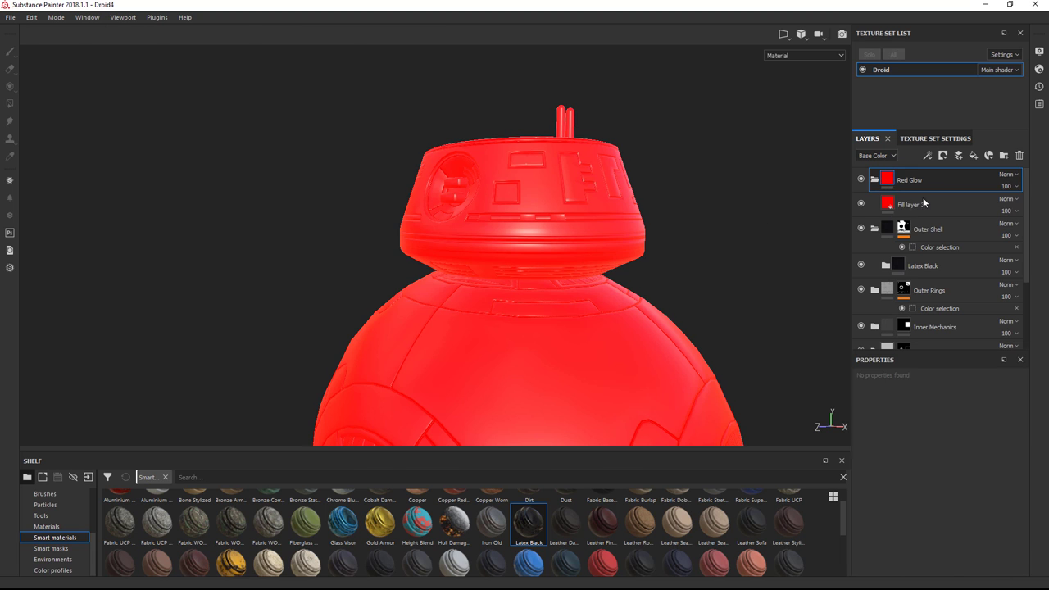
right_click(904, 182)
left_click(939, 215)
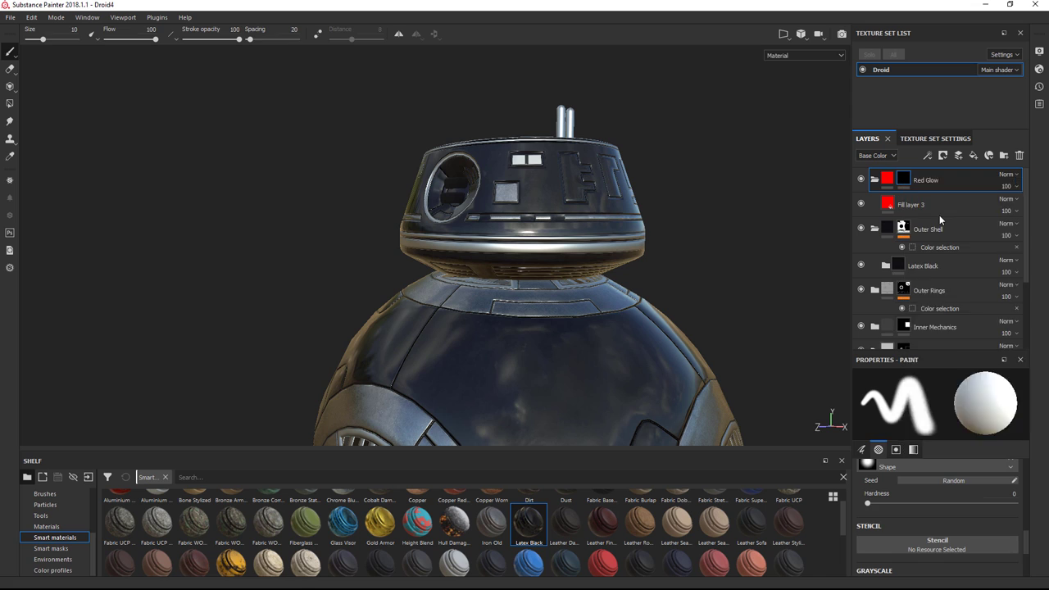
left_click(1003, 489)
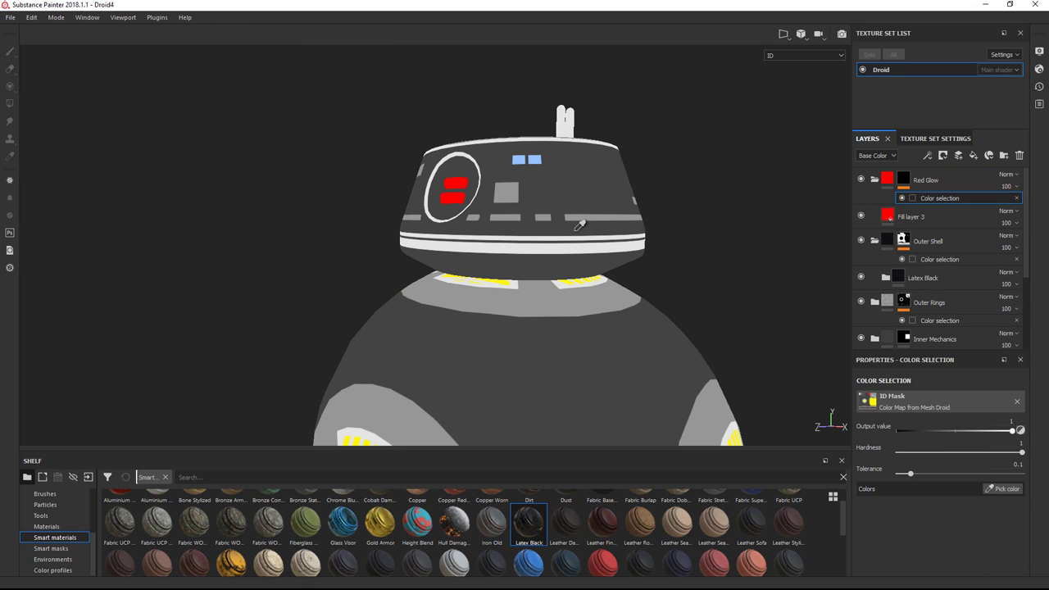
left_click(461, 178)
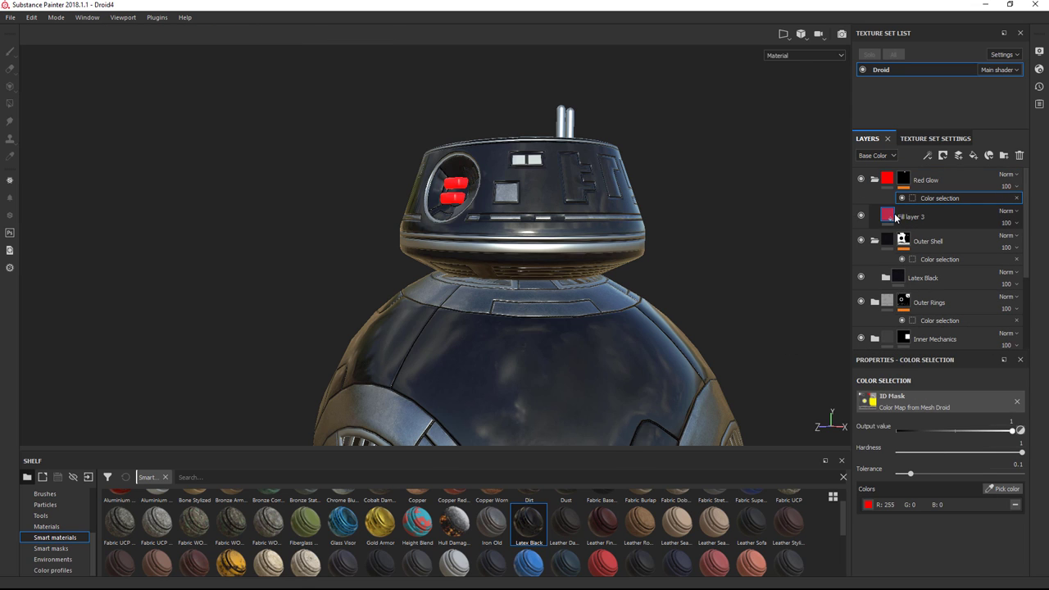
left_click(973, 178)
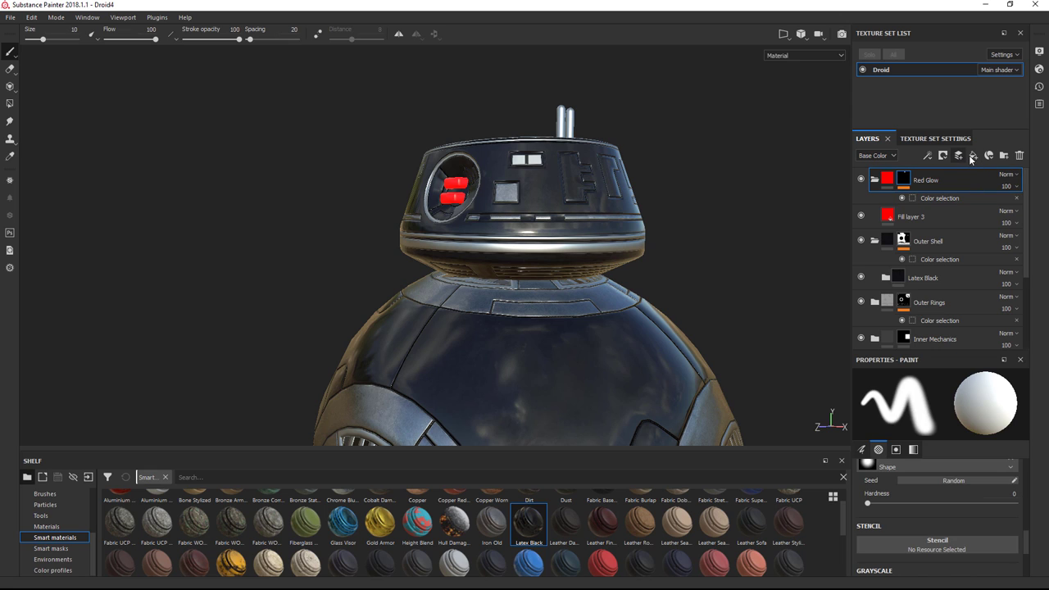
Step: Create a 'Blue Glow' folder with a black mask and move Fill layer 4 into it
left_click(1004, 155)
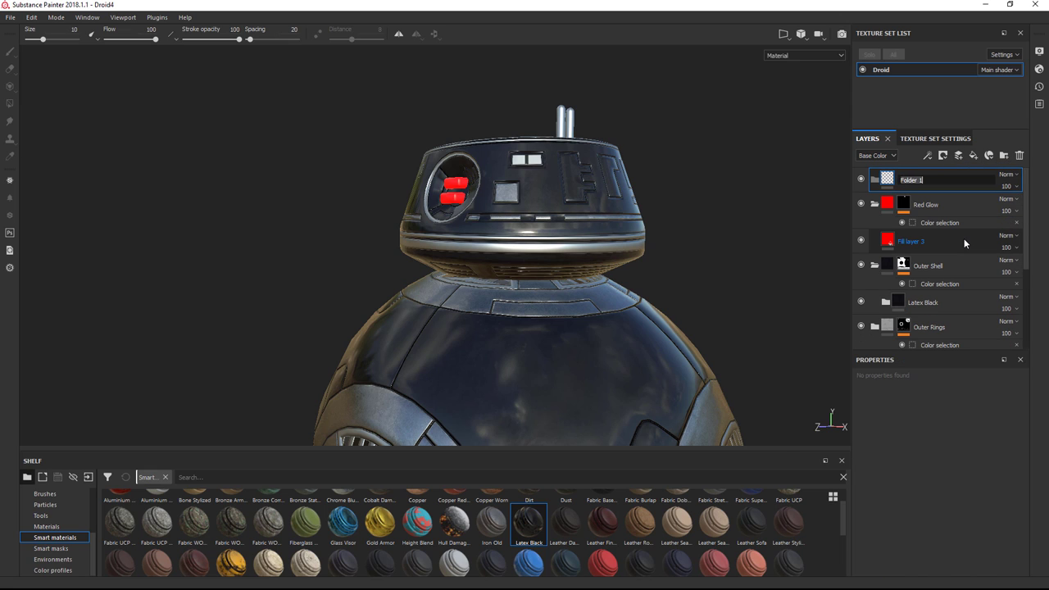
type("Blue Glow")
key("Return")
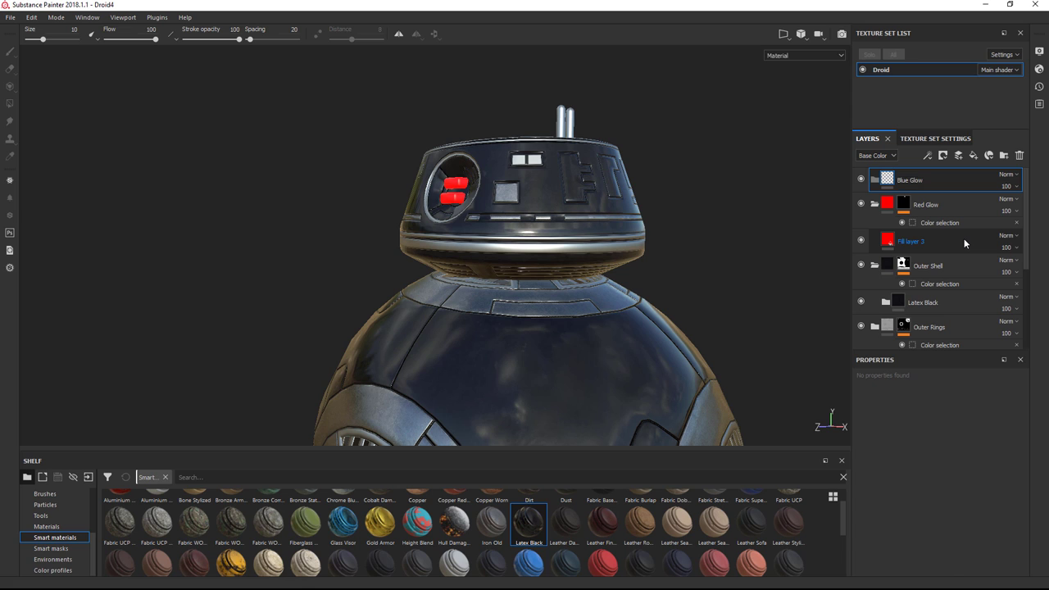
right_click(892, 182)
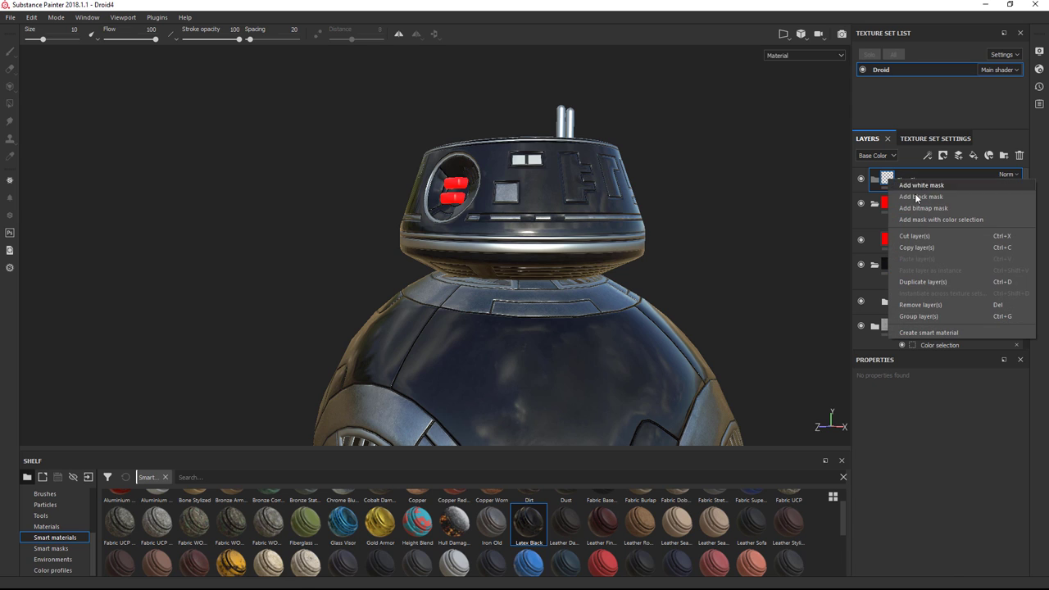
left_click(920, 199)
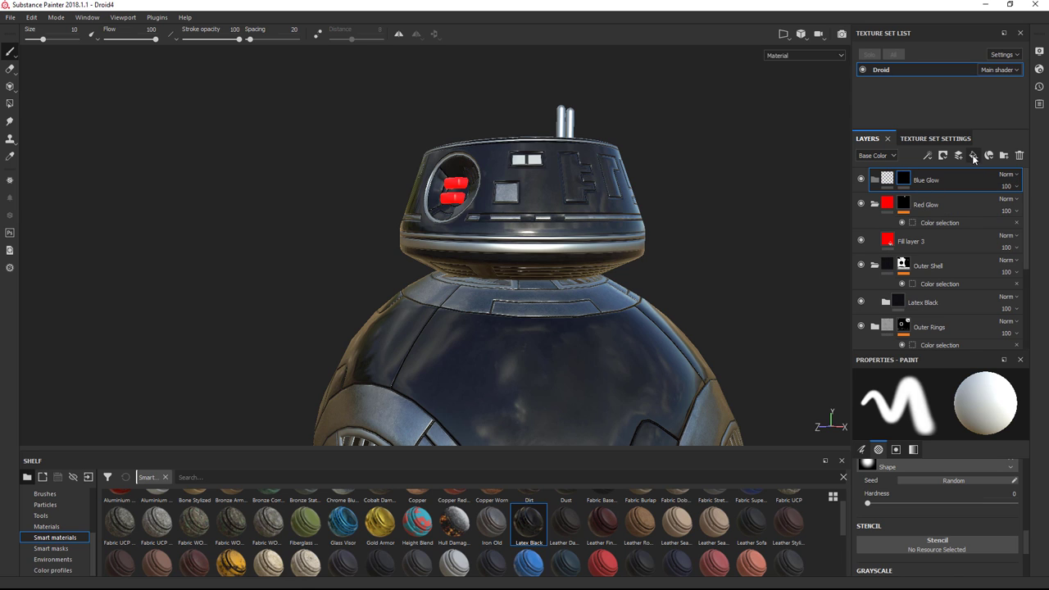
left_click_drag(877, 181, 913, 203)
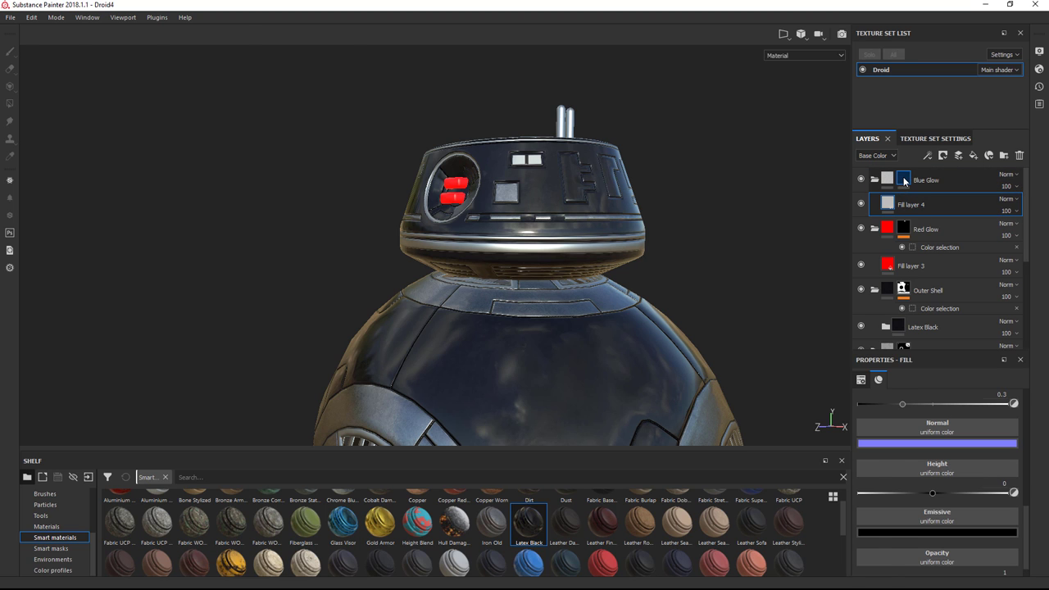
Step: Add a colour selection to Blue Glow's mask picking light blue 150/197/255 from the ID map
right_click(903, 181)
left_click(946, 214)
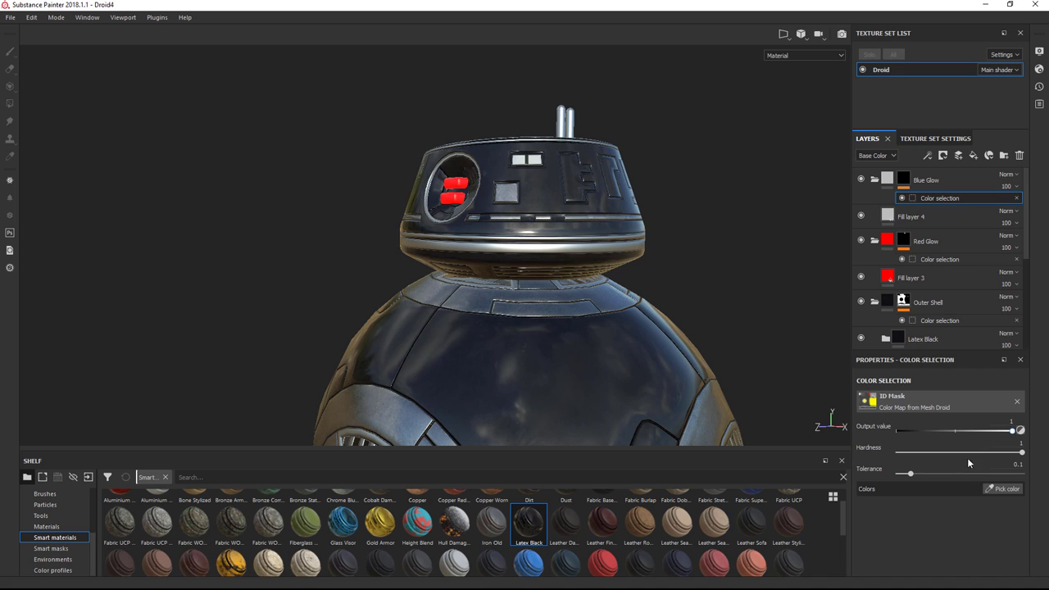
left_click(996, 489)
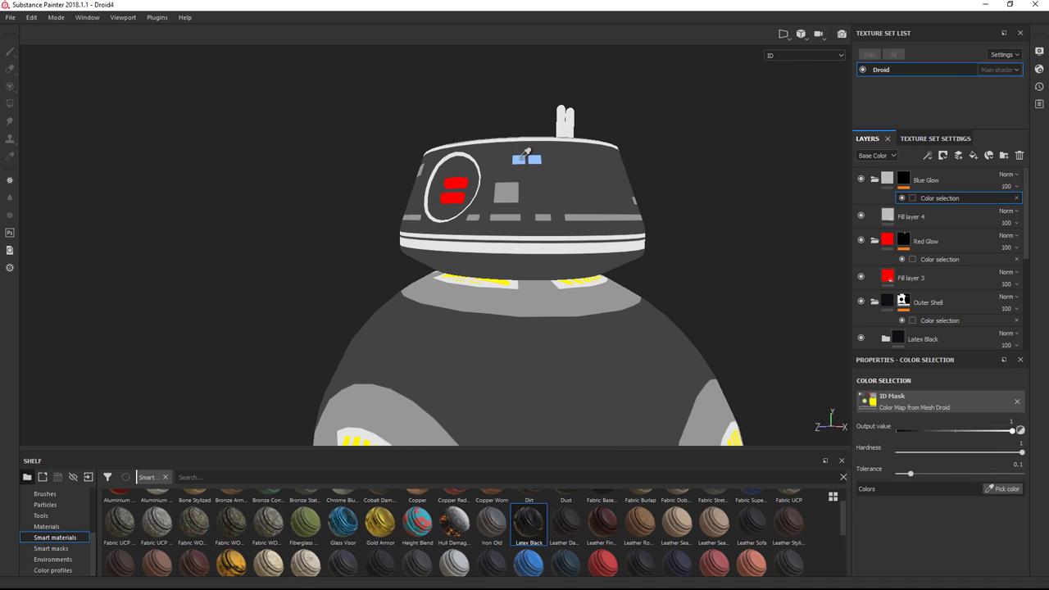
left_click(516, 161)
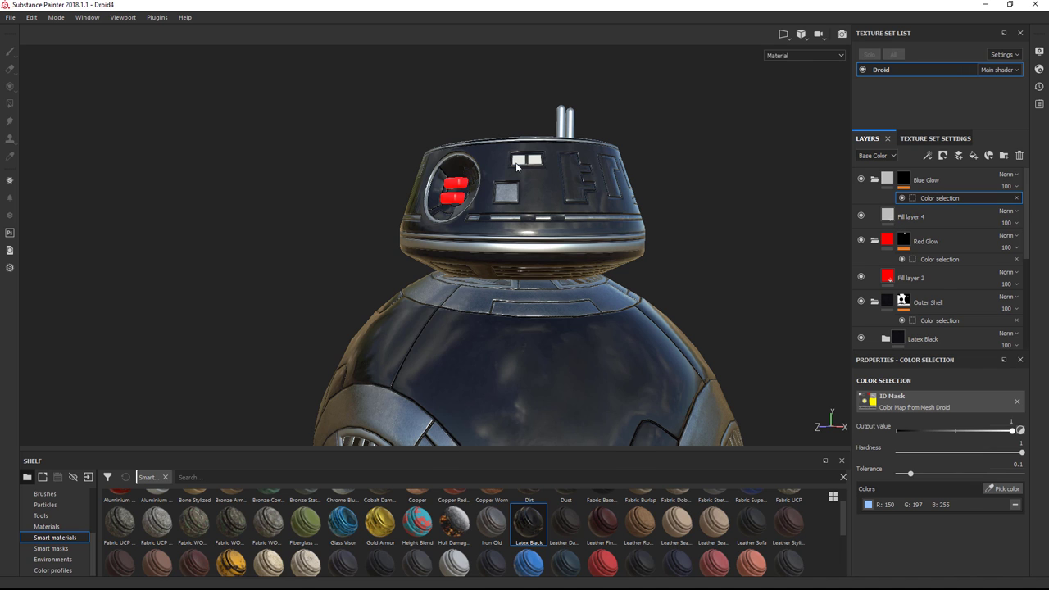
left_click(884, 218)
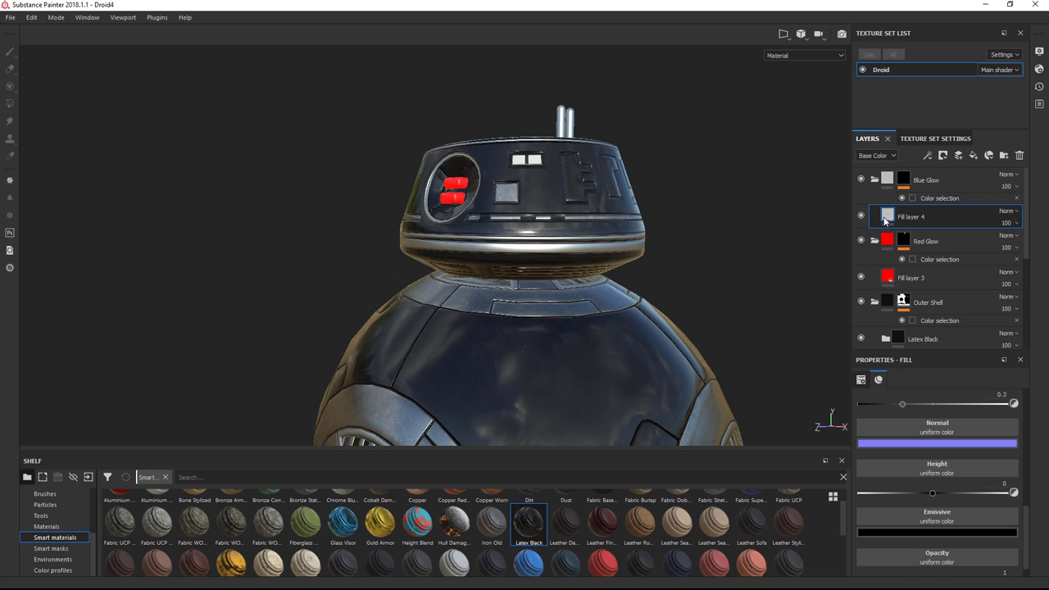
Step: Set Fill layer 4's emissive colour to a bright cyan-blue
left_click(979, 533)
left_click(953, 465)
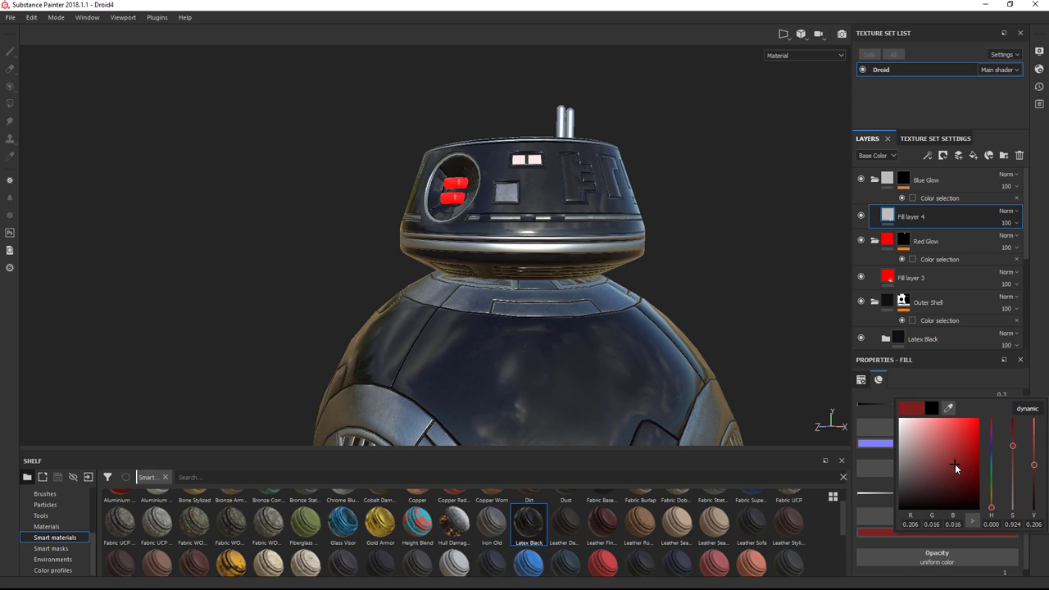
left_click_drag(991, 508, 991, 456)
left_click_drag(967, 439, 996, 400)
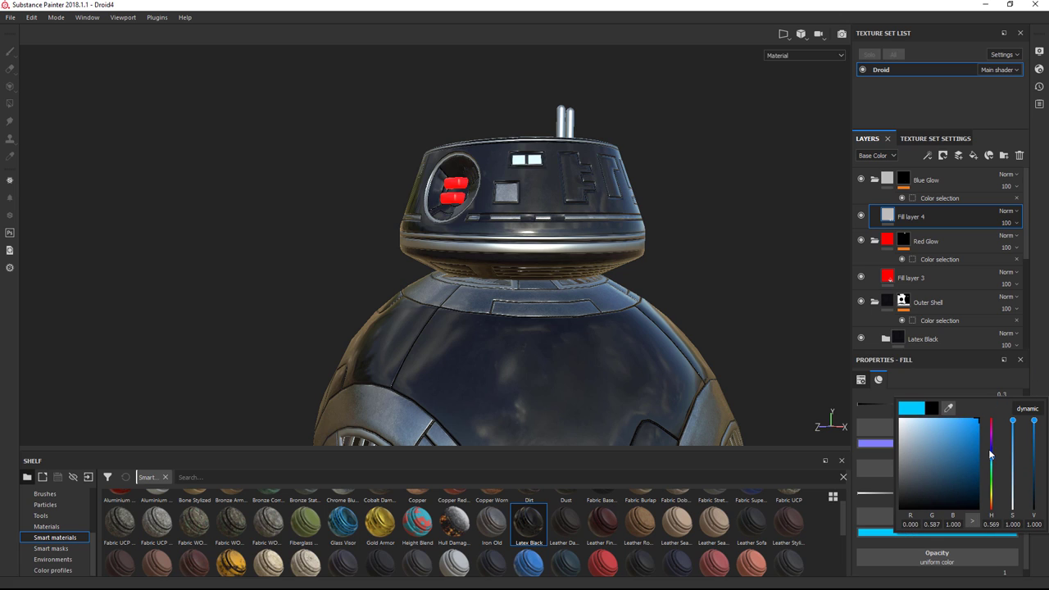
left_click_drag(992, 461, 993, 459)
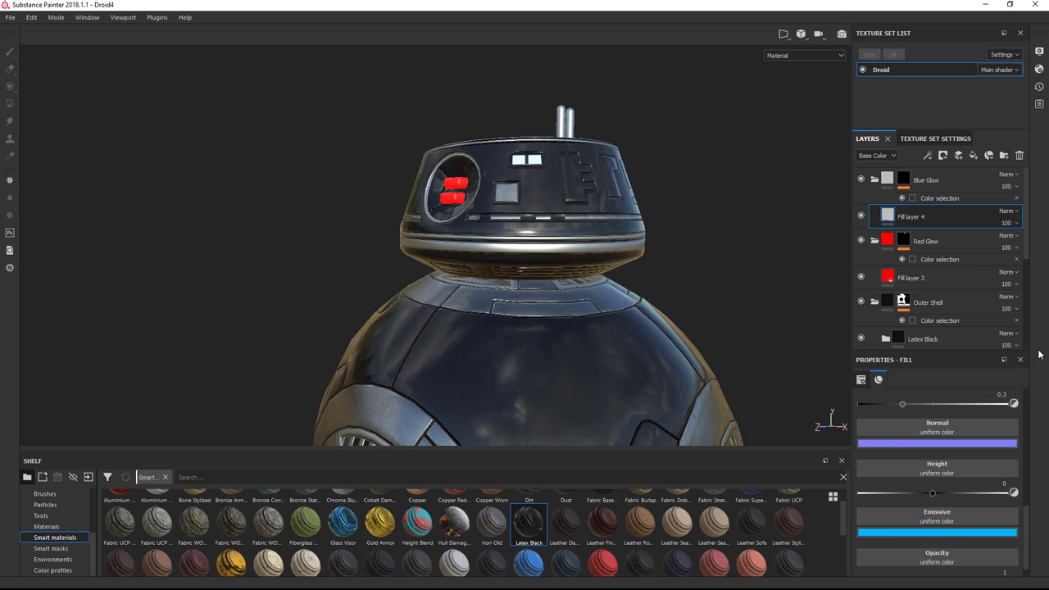
scroll(1024, 525, "up", 5)
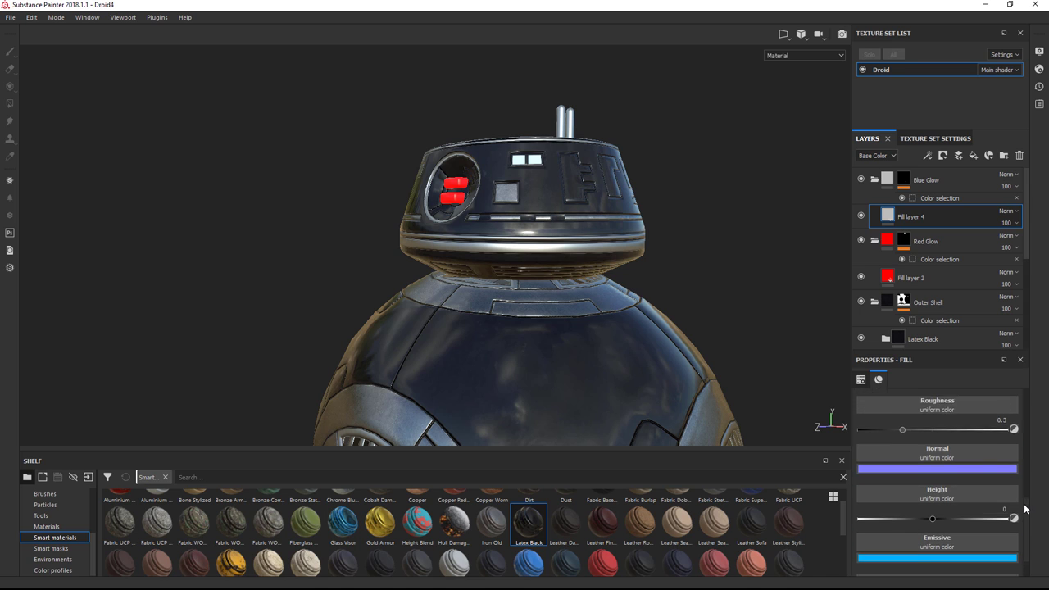
Step: Set Fill layer 4's base colour to bright blue (0, 0.335, 1.0) and show the 2D/3D split view
left_click(973, 475)
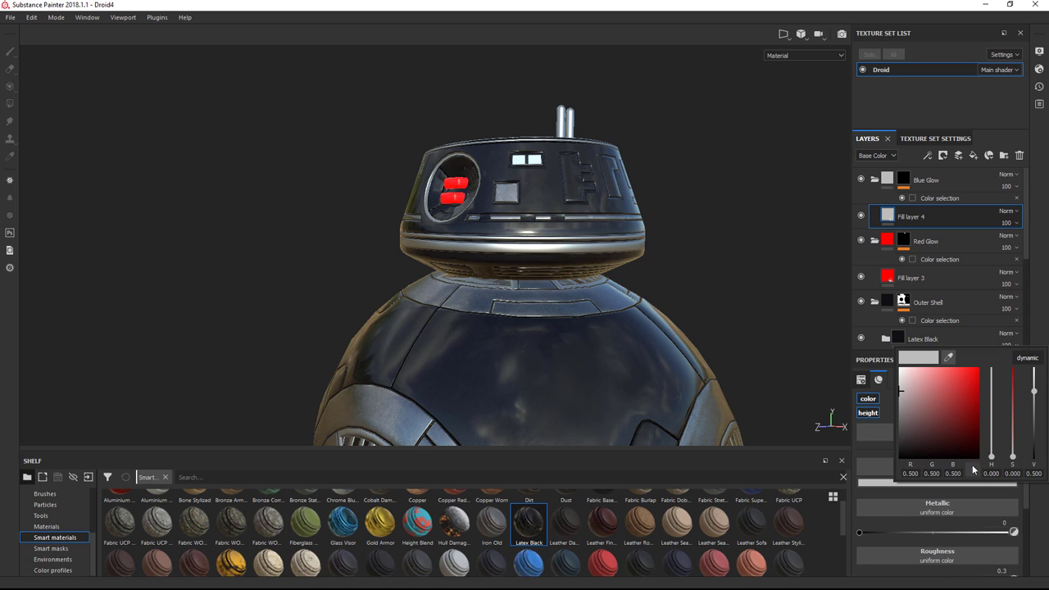
left_click(965, 410)
left_click_drag(991, 457, 985, 366)
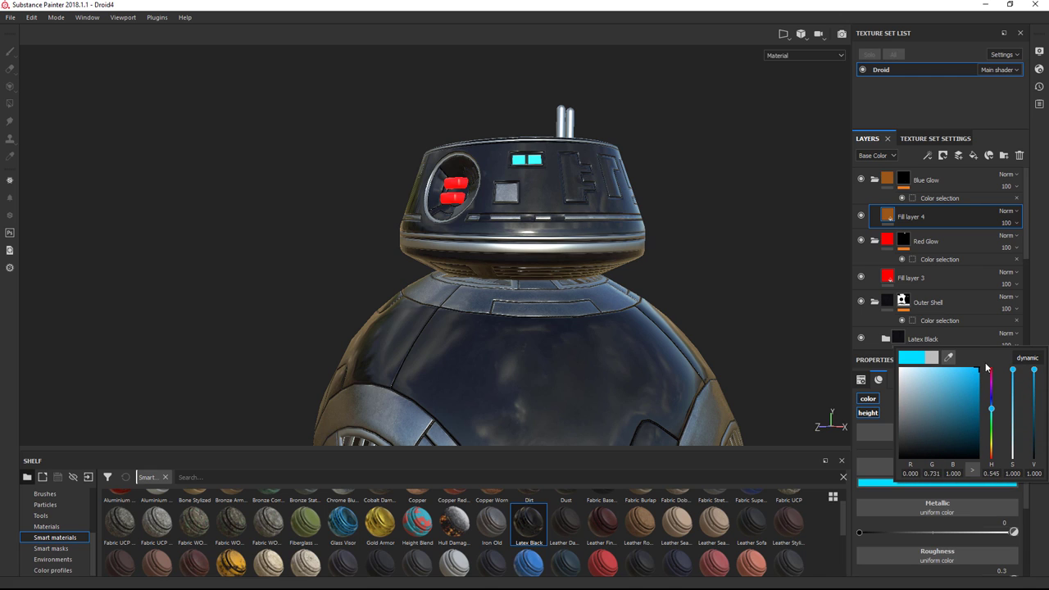
left_click_drag(991, 412, 992, 402)
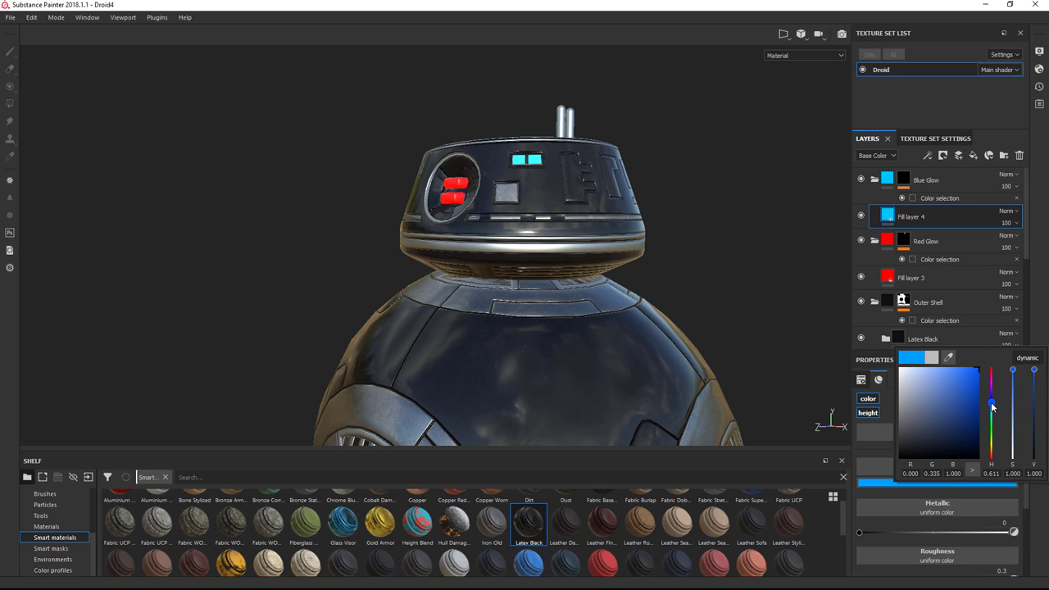
left_click(1037, 318)
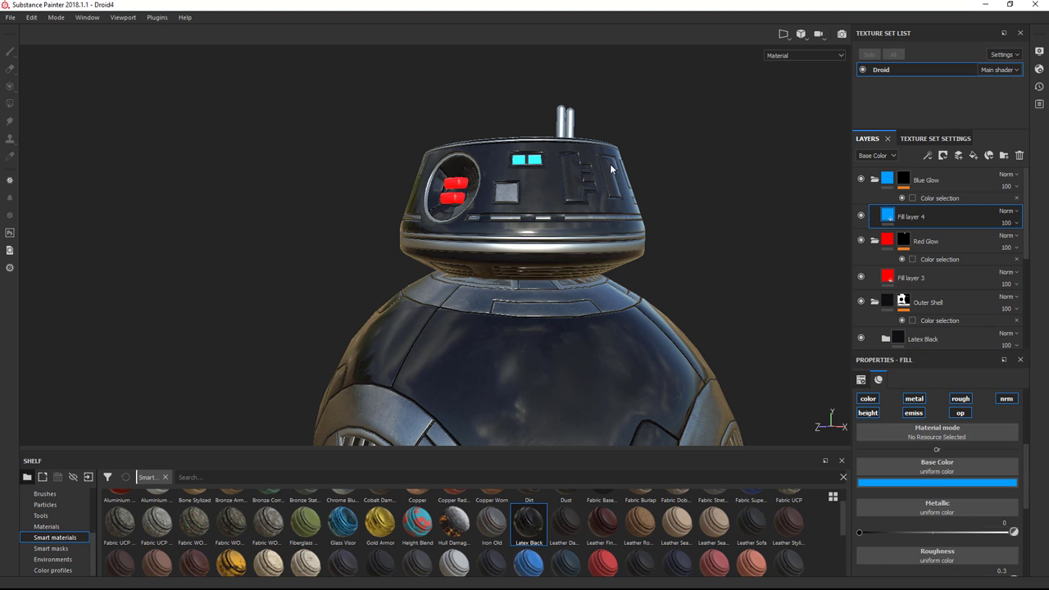
left_click_drag(610, 168, 399, 190, "alt")
scroll(424, 221, "down", 3)
key("F1")
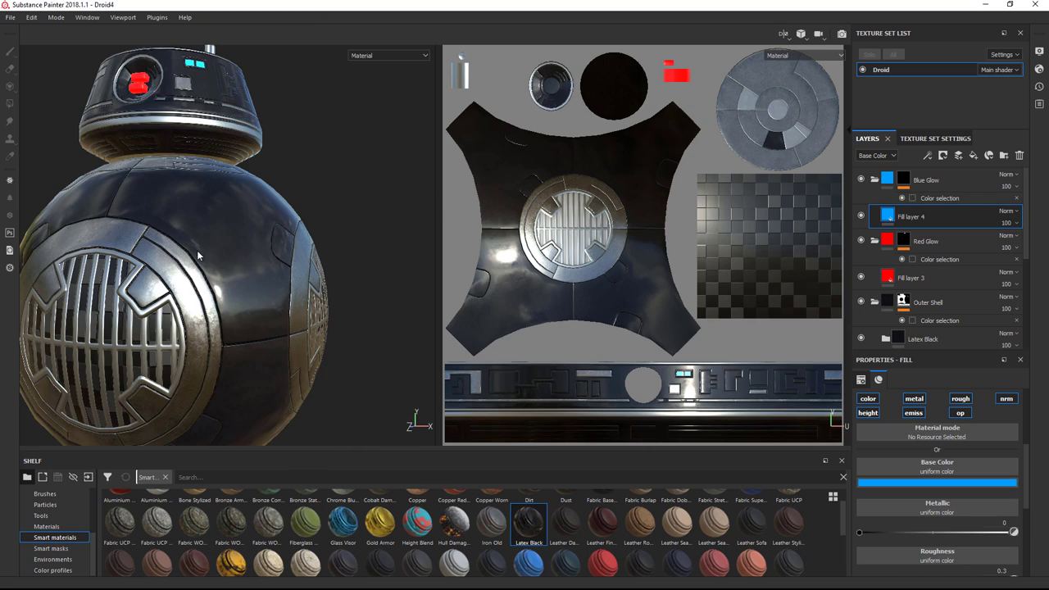
Step: Expand Inner Mechanics and select the Checker 2 effect on Fill layer 2's mask
left_click_drag(196, 256, 266, 341, "alt")
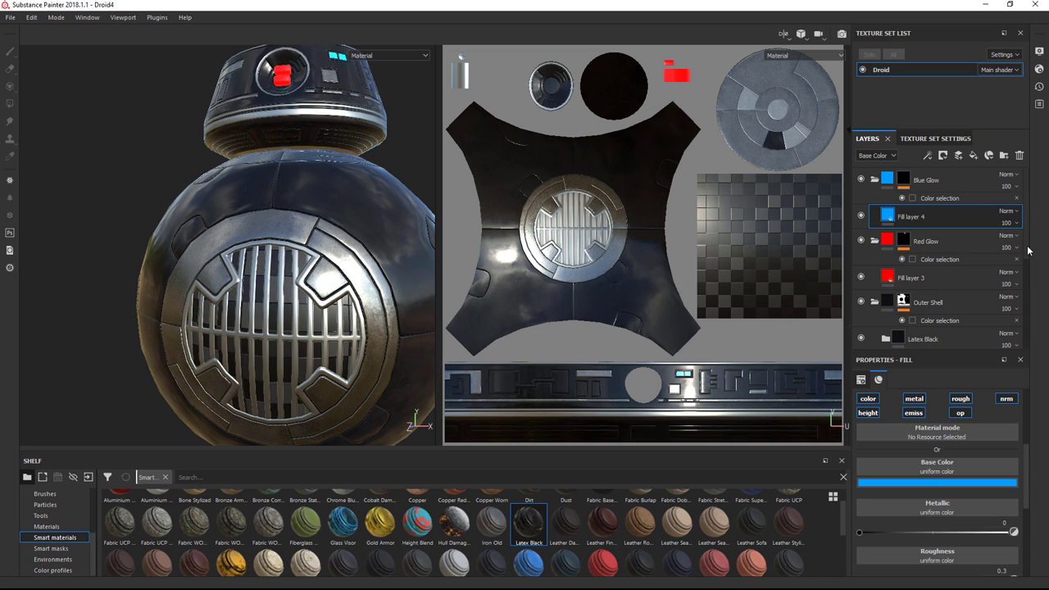
scroll(1007, 266, "down", 2)
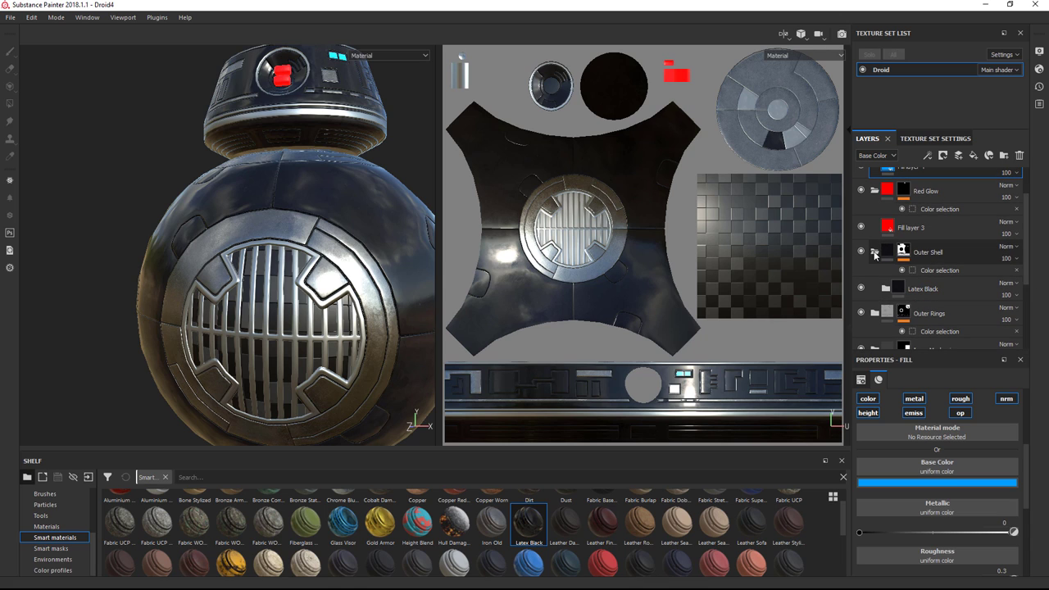
scroll(910, 271, "down", 3)
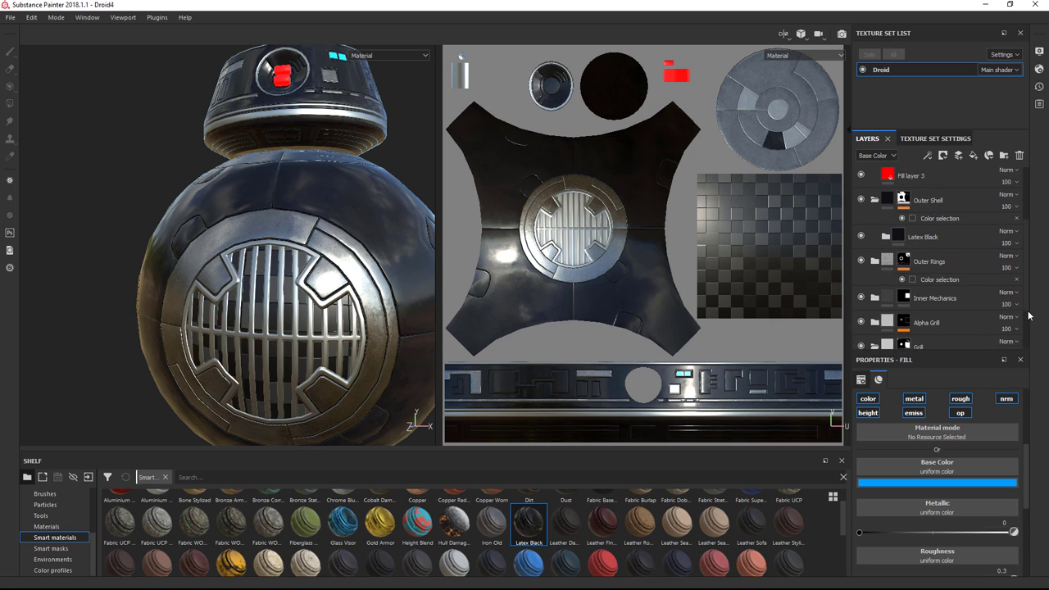
left_click(874, 268)
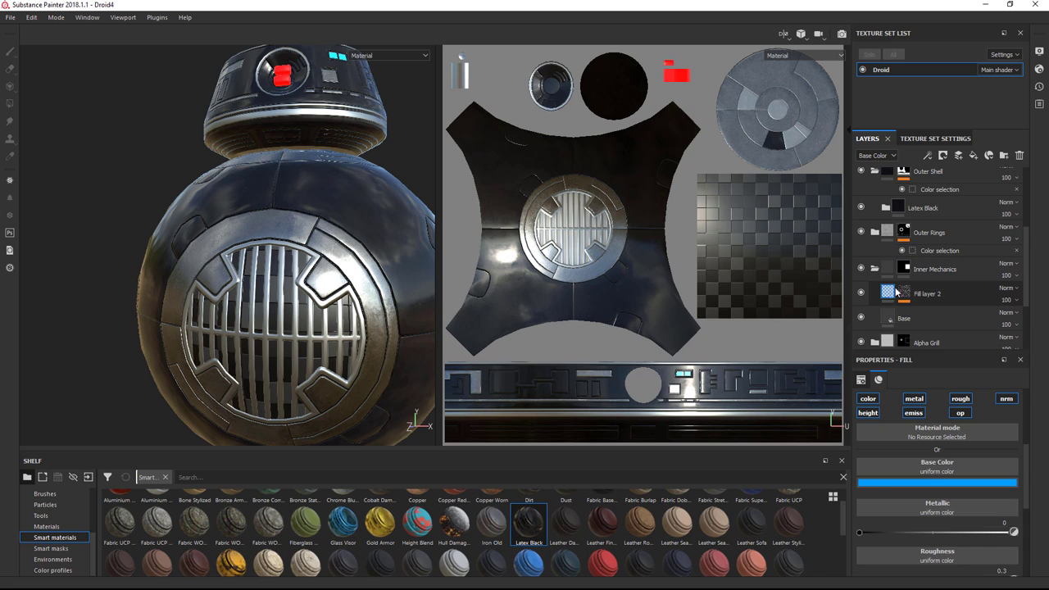
left_click(903, 293)
key("ctrl+v")
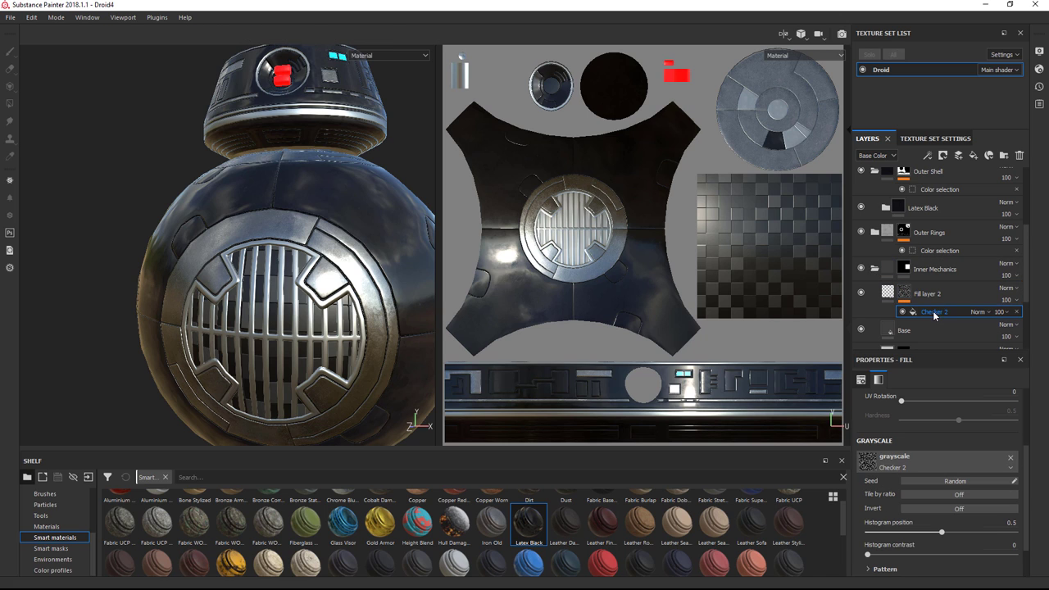
left_click(934, 313)
Step: Unlock Checker 2's UV Scale and set it to 0.7 by 1.79
scroll(1025, 307, "down", 2)
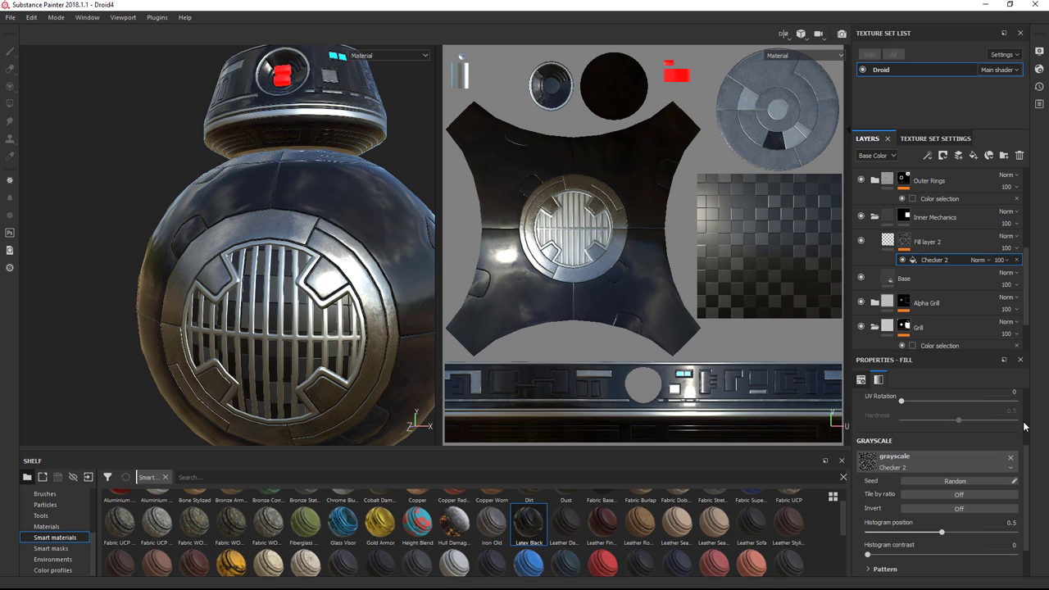
scroll(1027, 461, "up", 3)
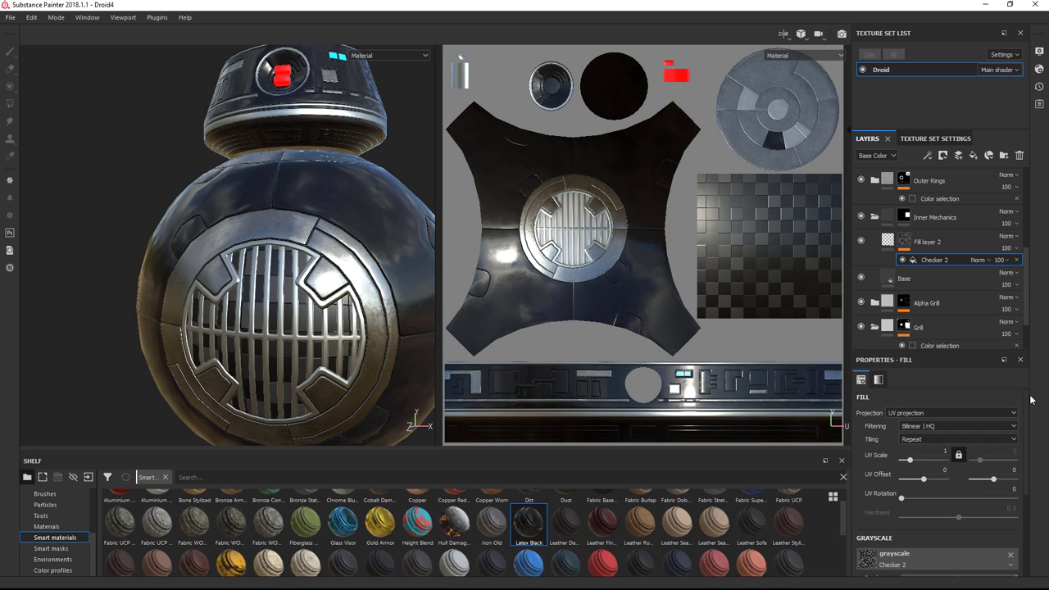
left_click(958, 455)
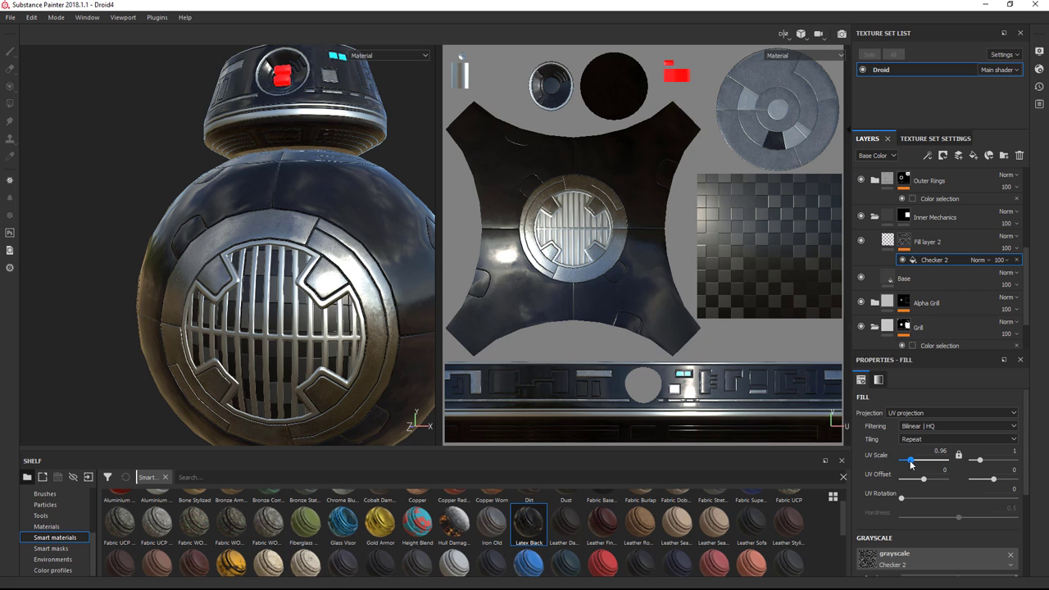
left_click_drag(909, 459, 907, 460)
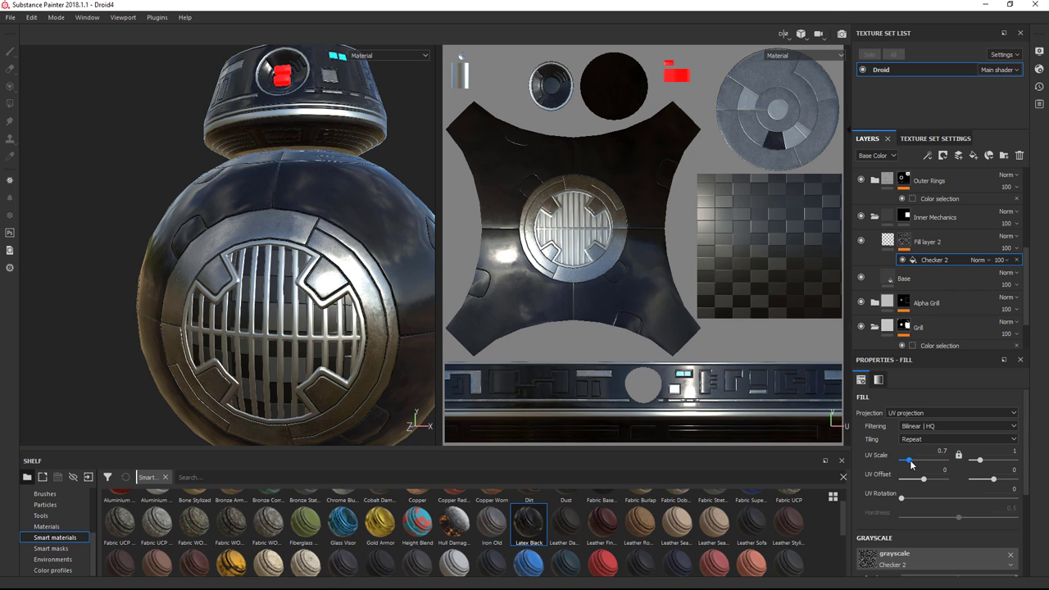
left_click_drag(978, 456, 980, 457)
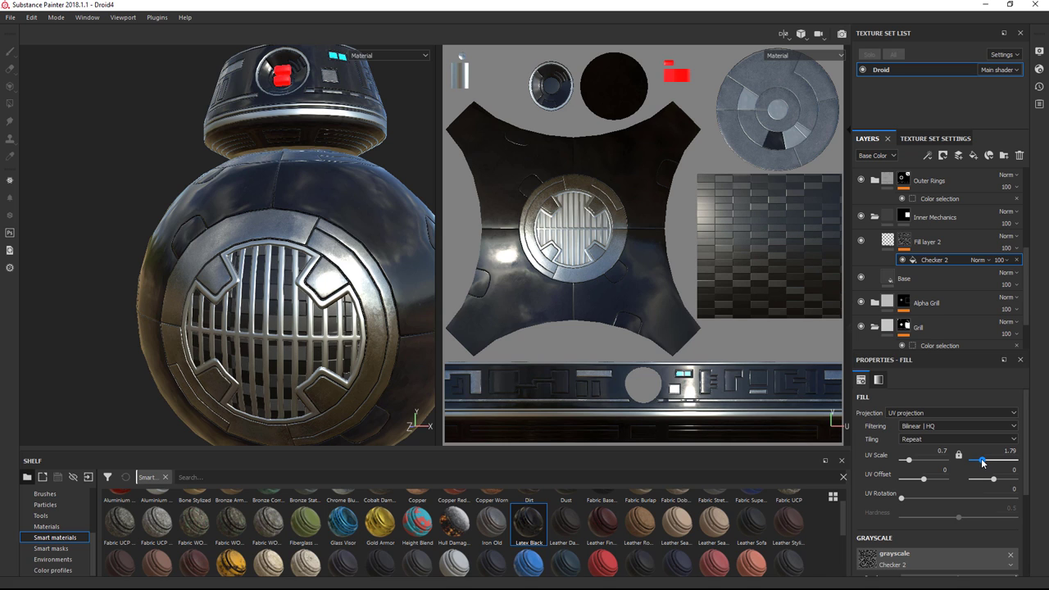
middle_click_drag(708, 228, 651, 257)
scroll(651, 257, "up", 3)
scroll(662, 259, "up", 4)
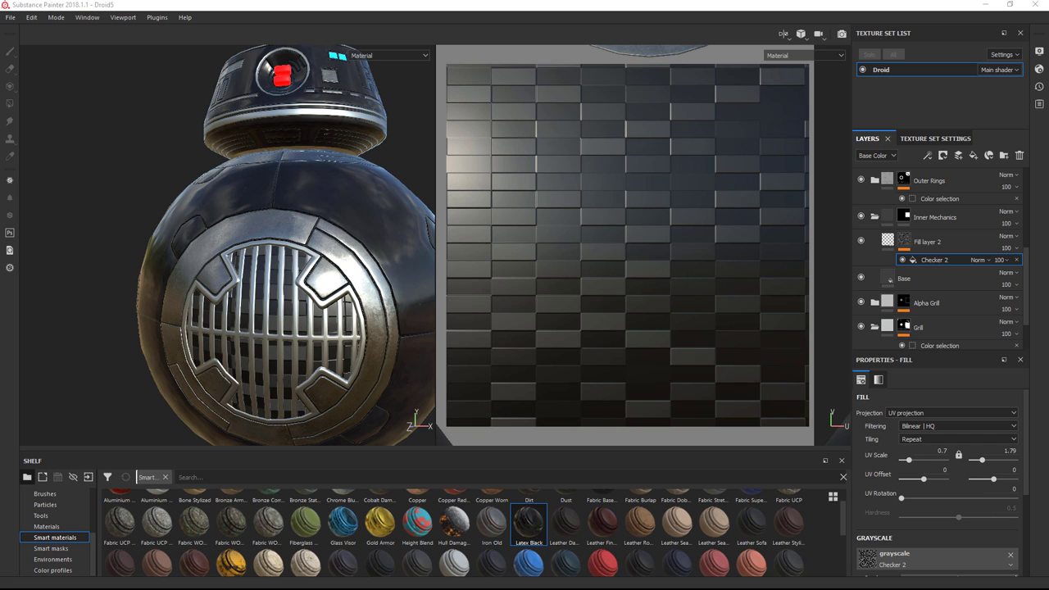
Step: Glance at the BB-9E reference photo, then switch the shelf to the Alphas category
left_click_drag(1047, 66, 537, 66)
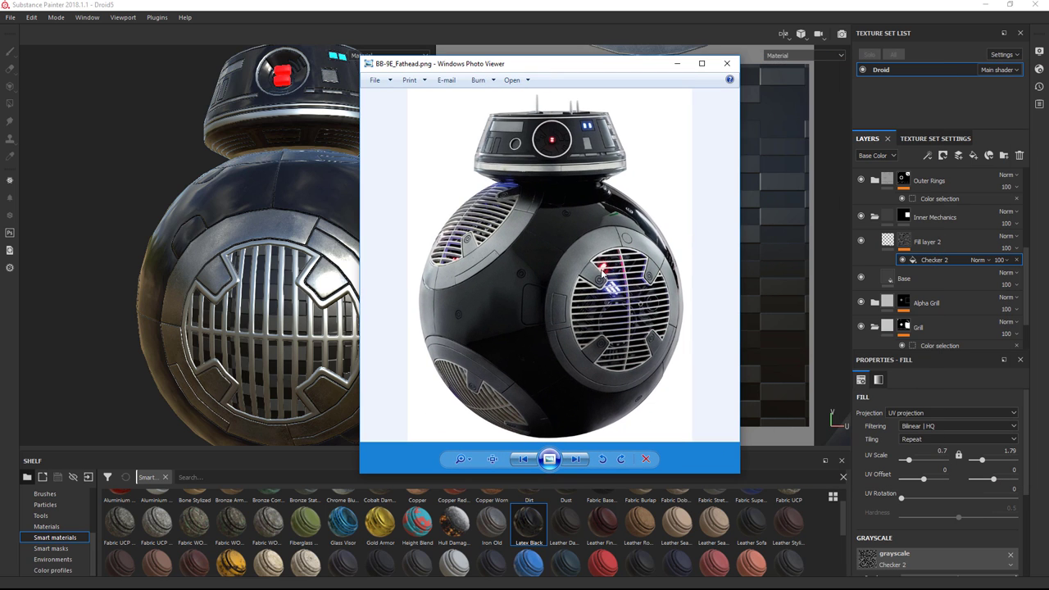
left_click(677, 63)
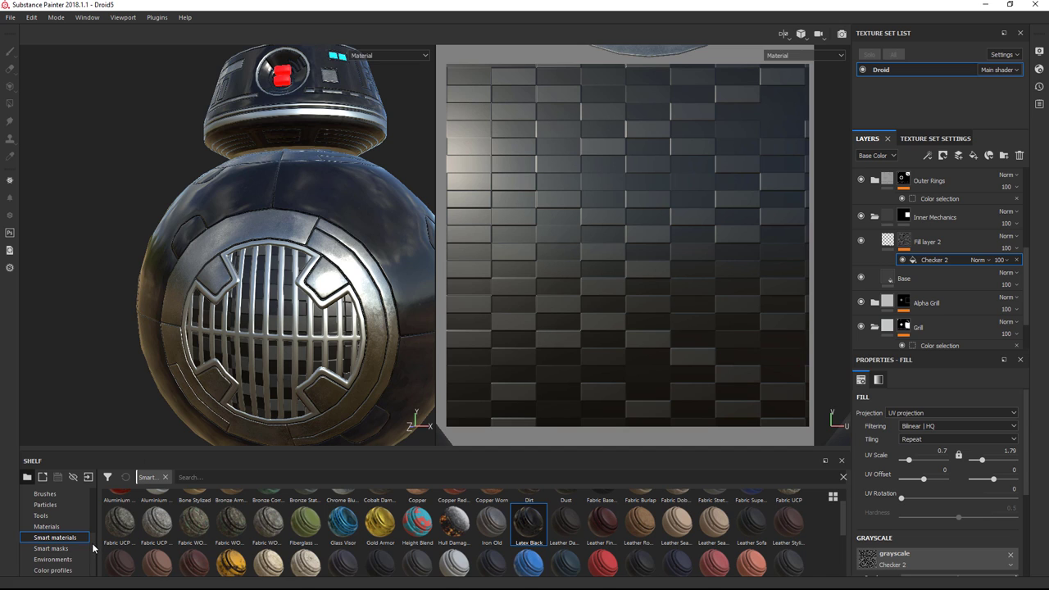
scroll(94, 533, "up", 5)
left_click(41, 516)
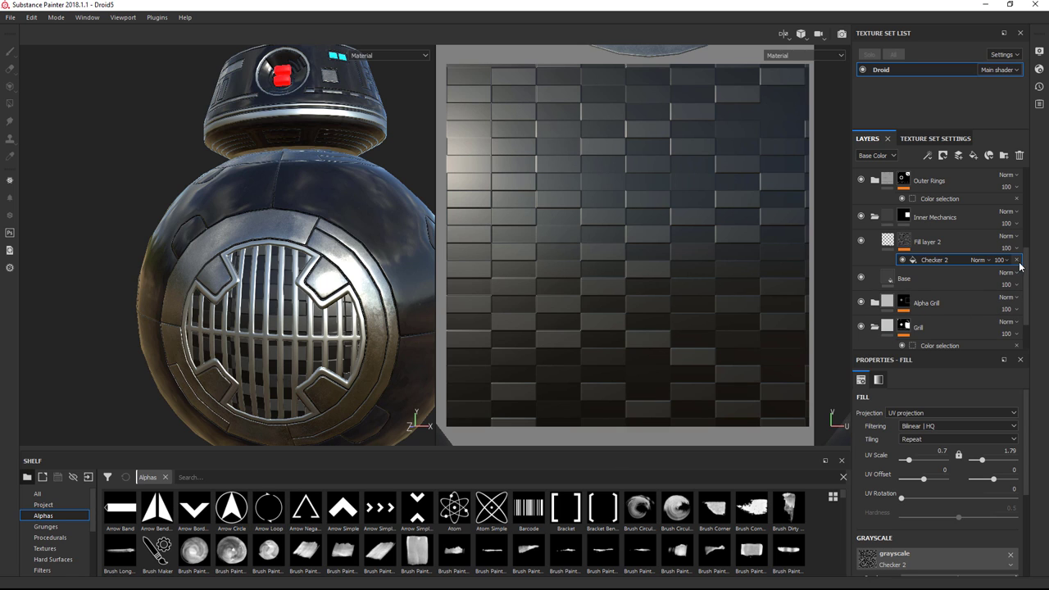
scroll(1026, 253, "down", 1)
scroll(1026, 252, "down", 5)
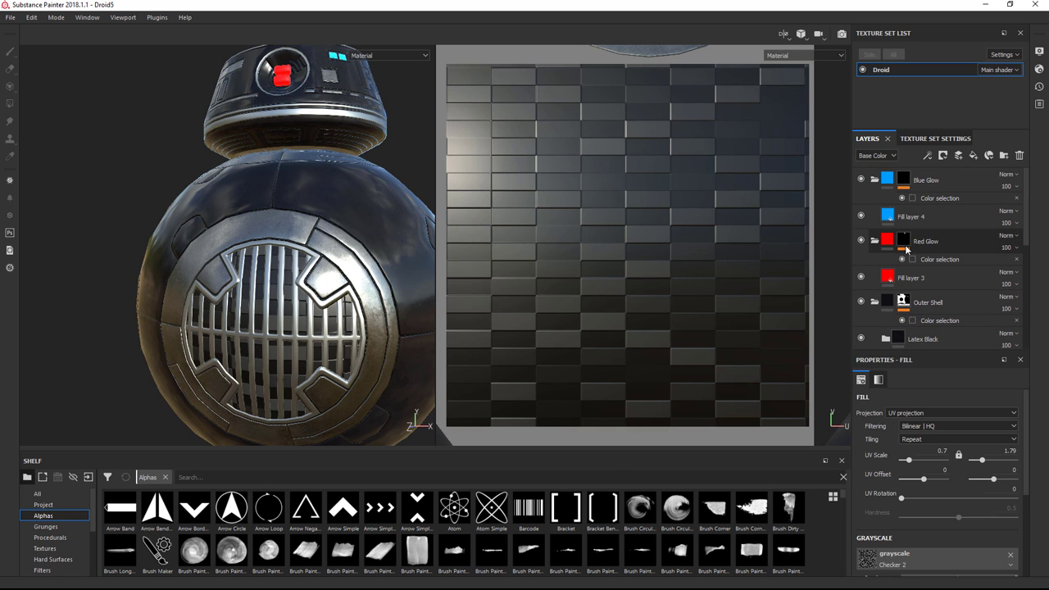
Step: Add a Paint effect to the Red Glow mask and scroll the shelf to the Shape alphas
left_click(906, 243)
right_click(904, 242)
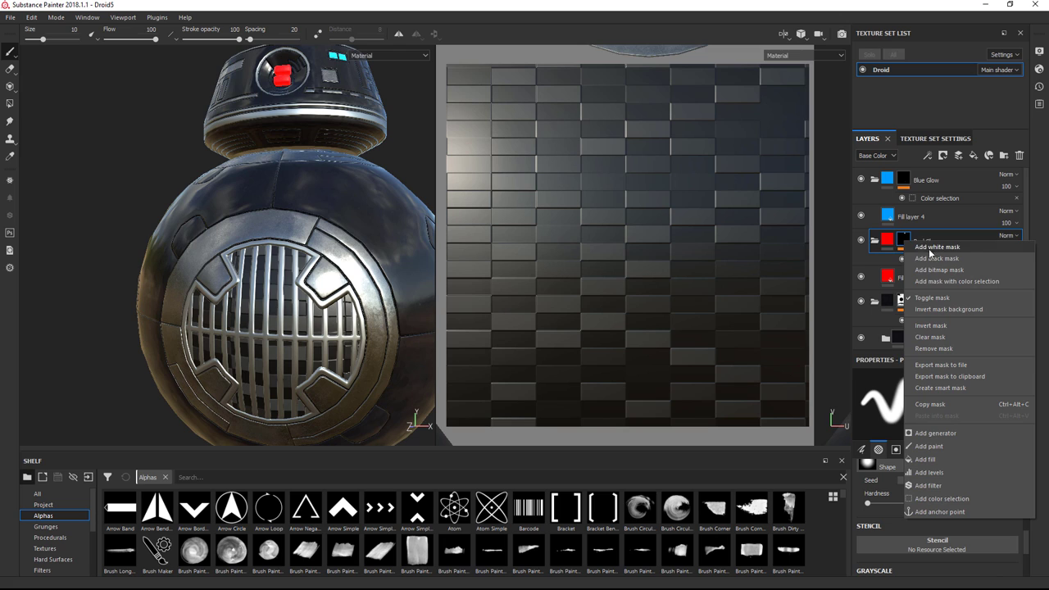
left_click(946, 448)
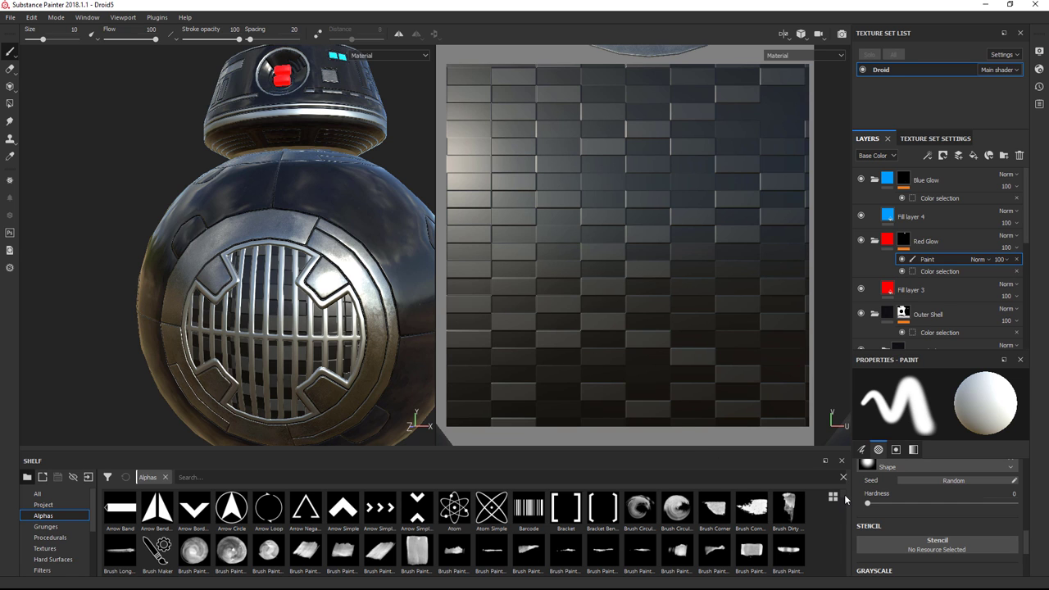
scroll(843, 502, "down", 10)
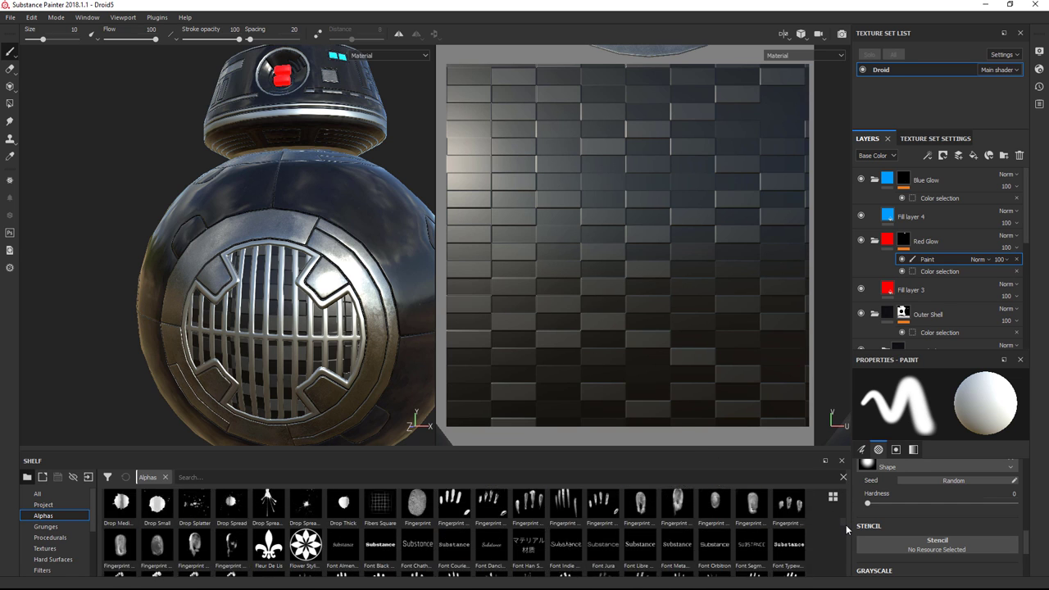
scroll(846, 535, "down", 5)
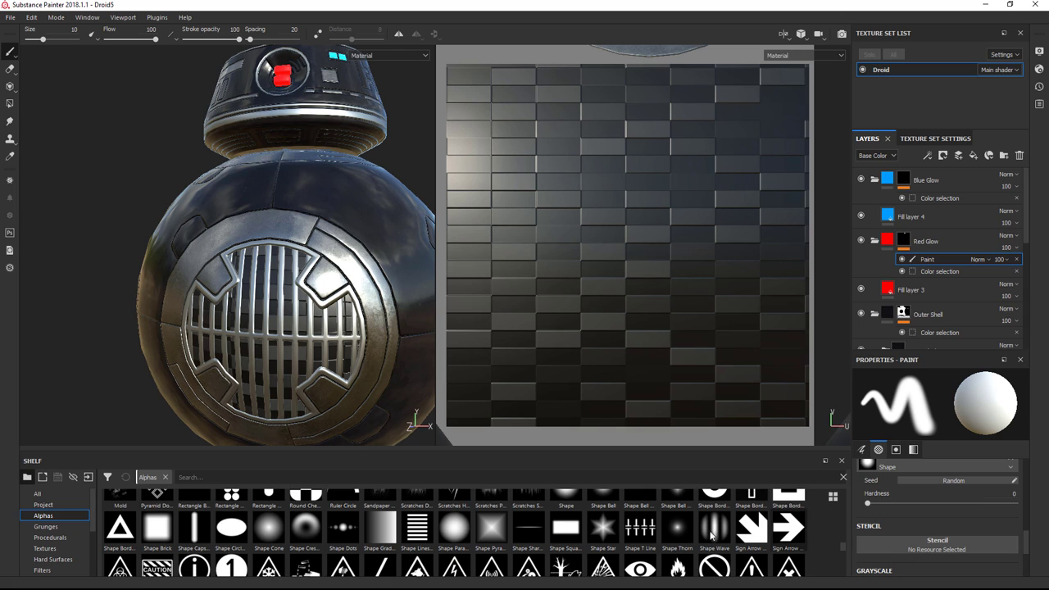
Step: Switch the brush alpha to Shape Lines Bending and make brush size texture-relative
left_click(423, 523)
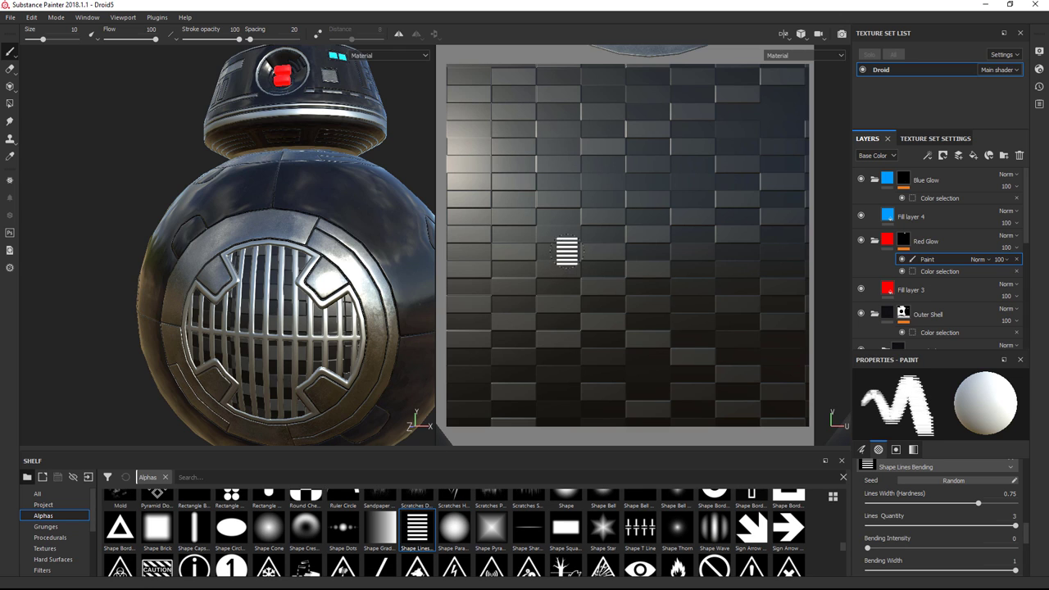
scroll(572, 233, "up", 2)
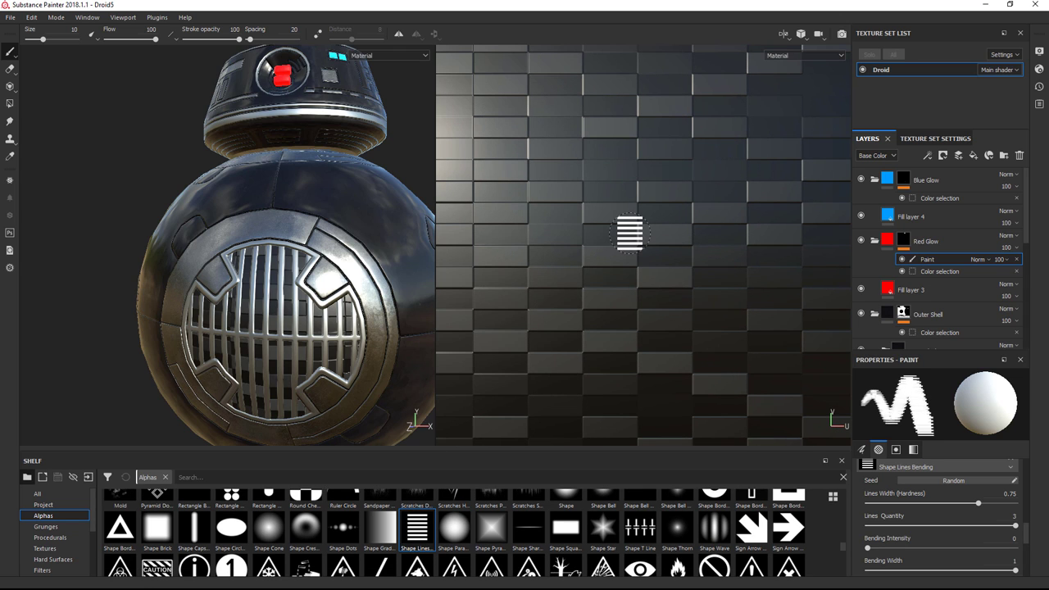
scroll(628, 227, "down", 2)
middle_click_drag(628, 227, 666, 290)
left_click_drag(697, 252, 697, 253, "ctrl")
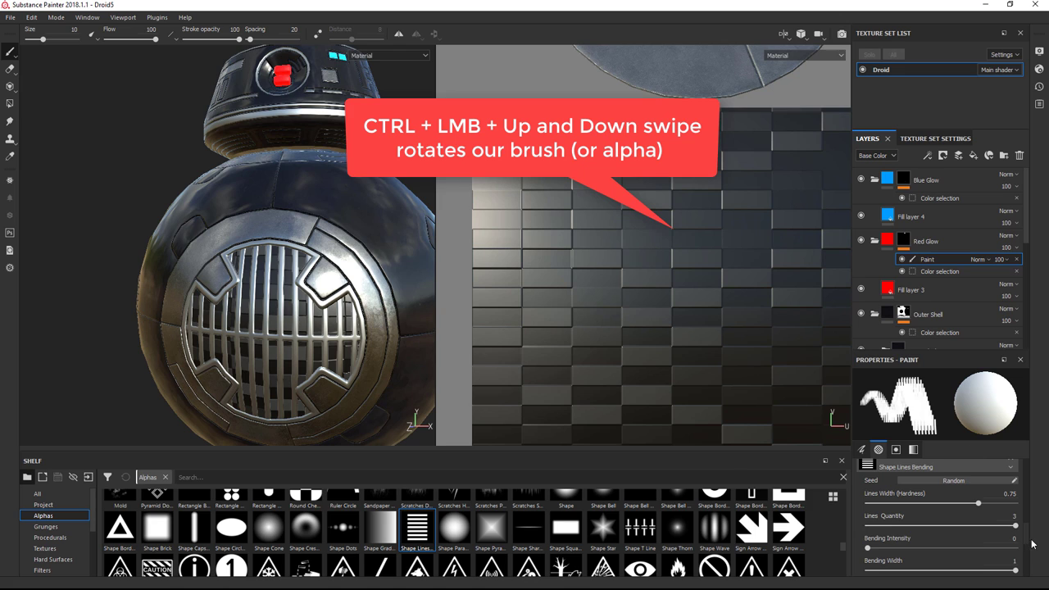
scroll(1024, 529, "up", 5)
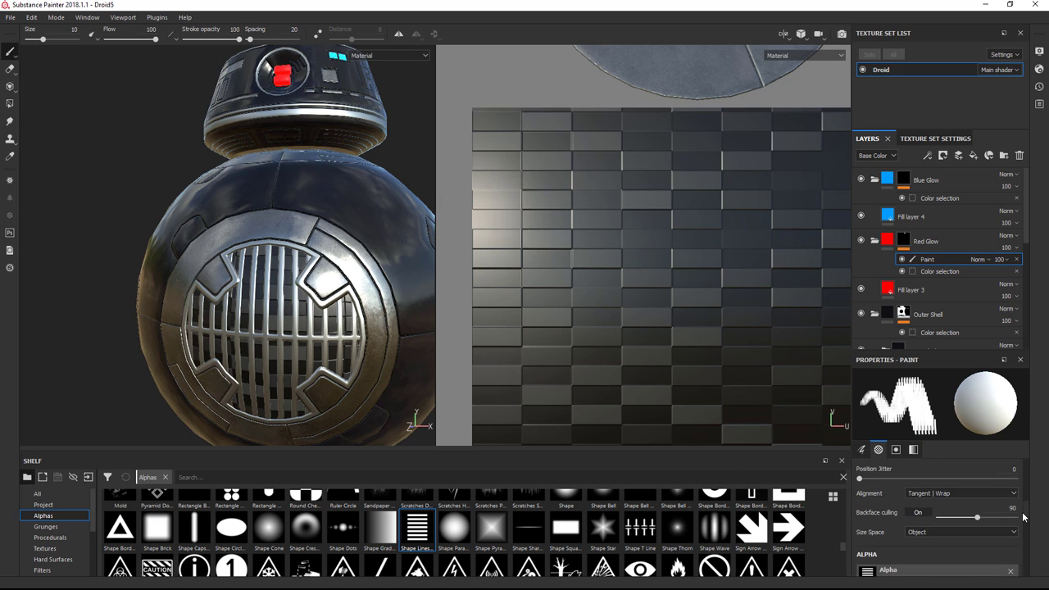
scroll(1022, 516, "up", 2)
left_click(918, 559)
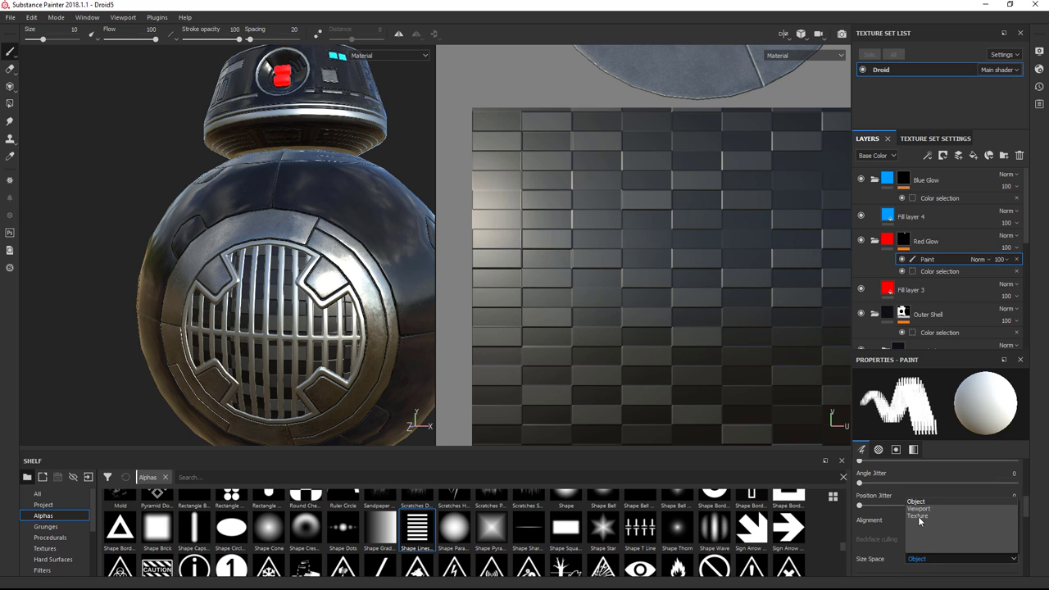
left_click(917, 528)
mouse_move(660, 276)
right_mouse_down("ctrl")
mouse_move(644, 250)
mouse_move(660, 251)
mouse_move(612, 253)
right_mouse_up("ctrl")
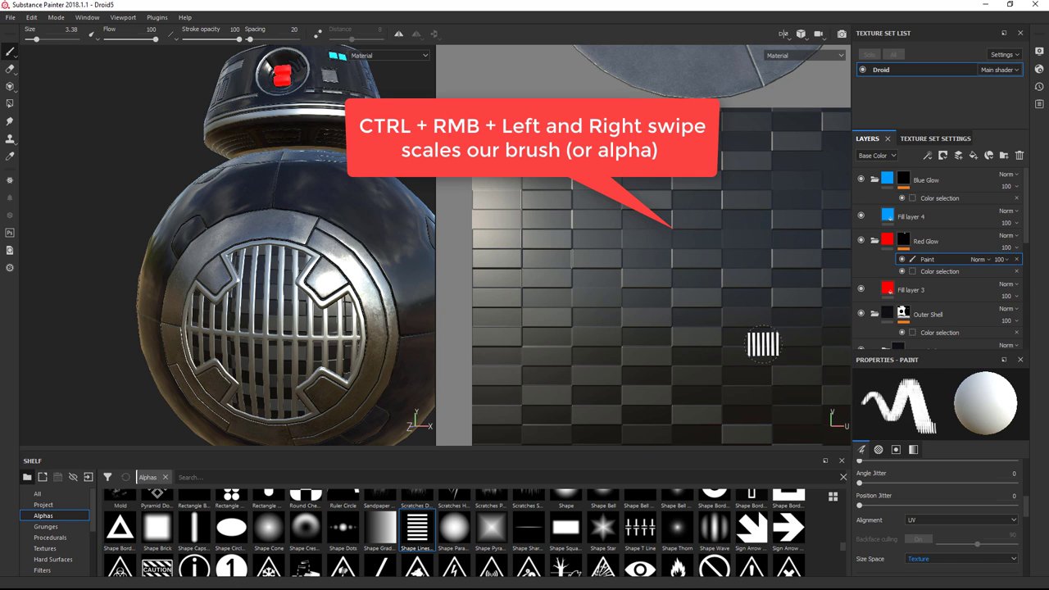
Step: Set stroke spacing to 37, Lines Width to 0.39 and brush size to 4.84
scroll(1026, 512, "up", 6)
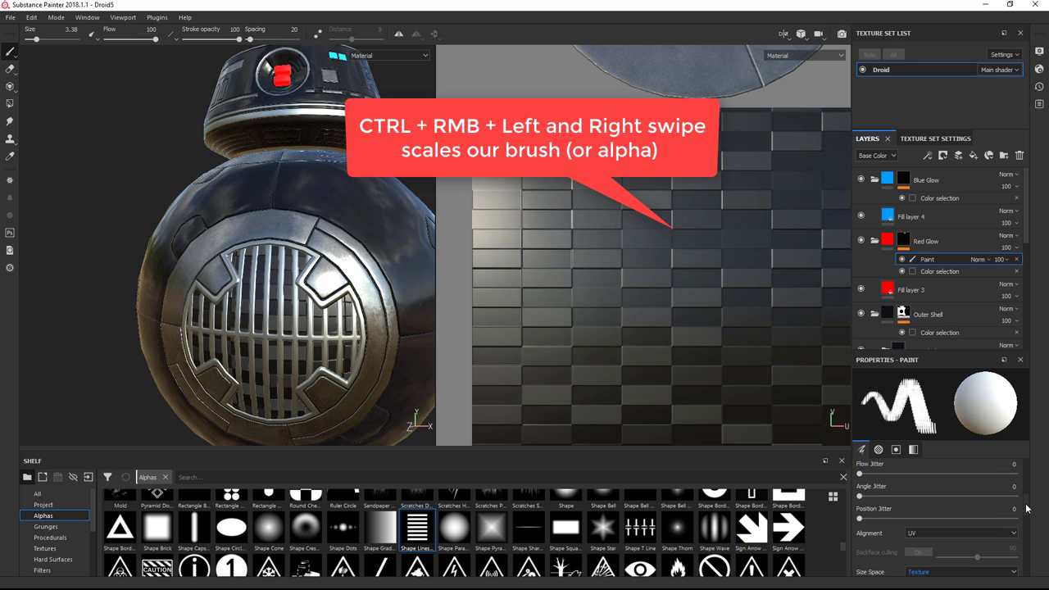
scroll(1027, 485, "up", 1)
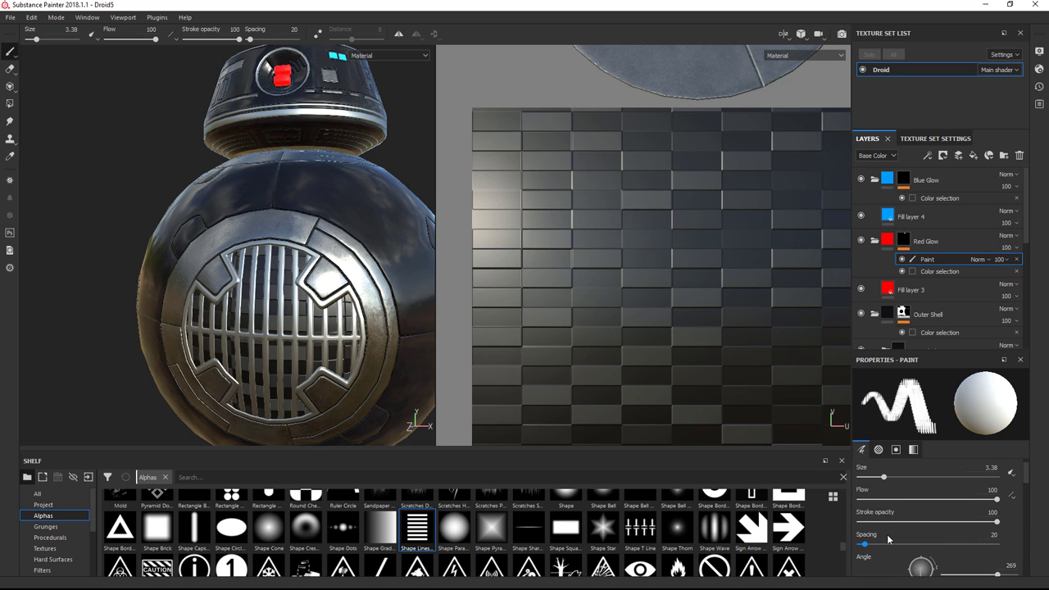
left_click_drag(871, 544, 873, 545)
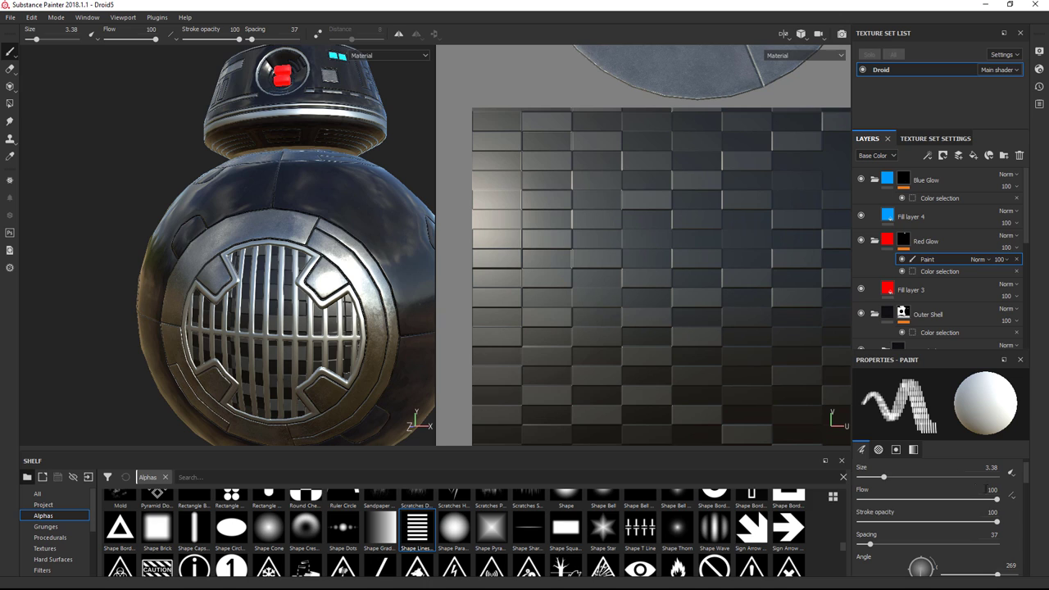
left_click_drag(884, 475, 890, 476)
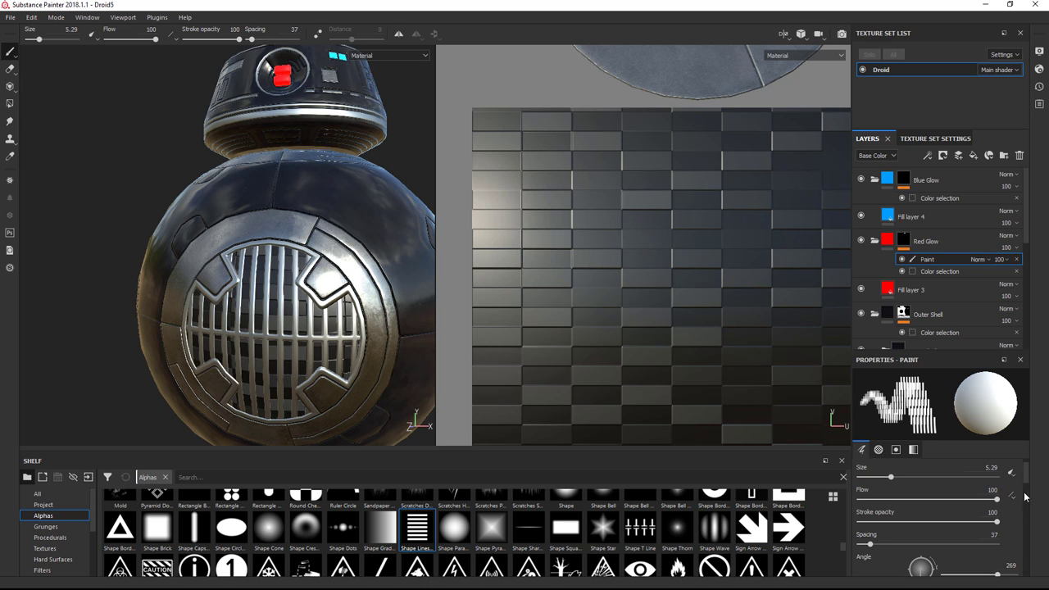
scroll(1025, 475, "up", 1)
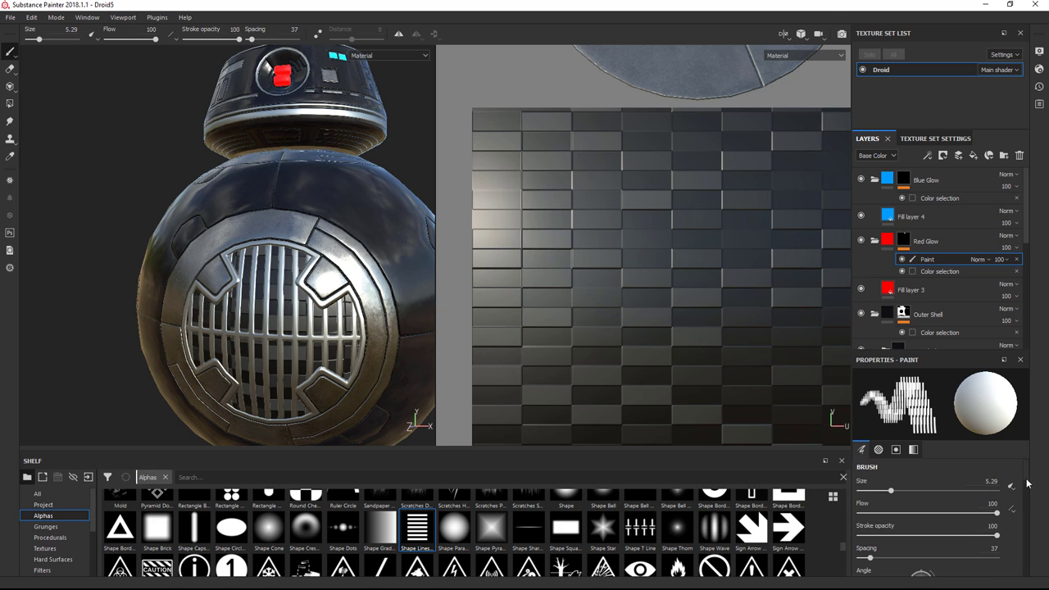
left_click_drag(1026, 484, 1024, 537)
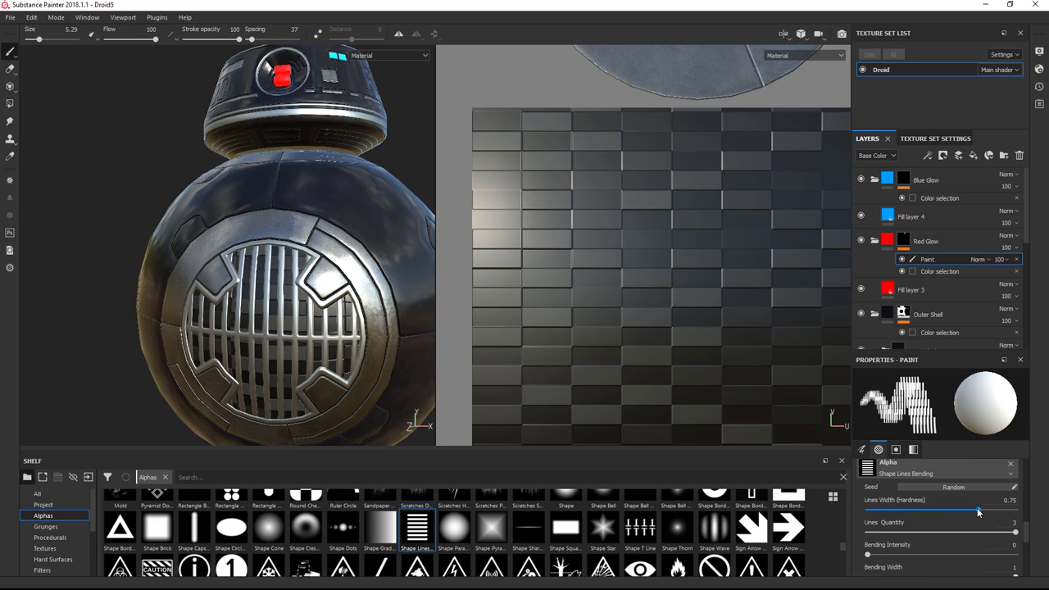
left_click_drag(978, 512, 925, 509)
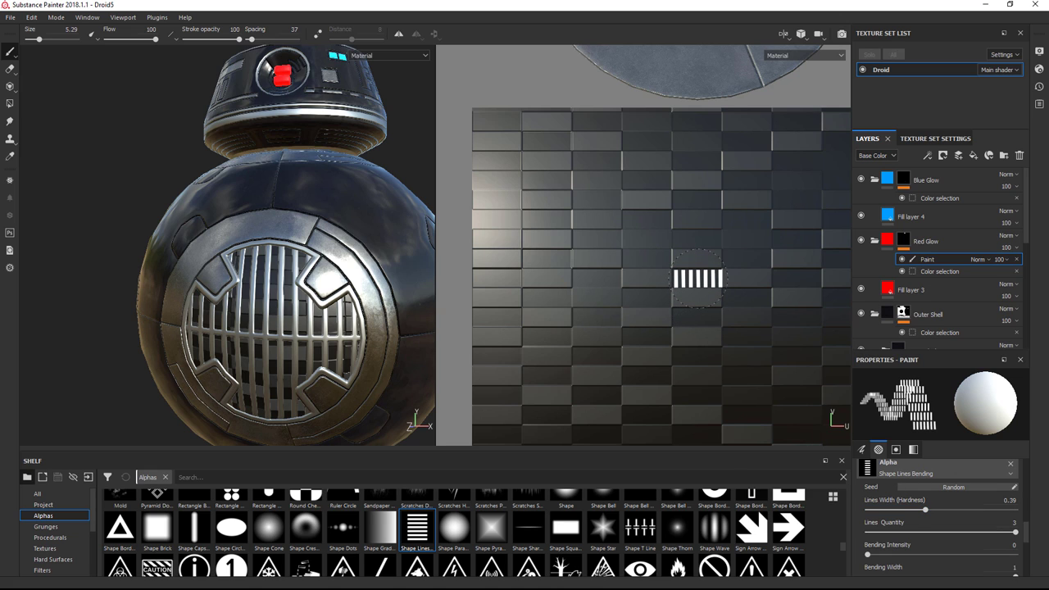
right_click_drag(697, 278, 697, 279, "ctrl")
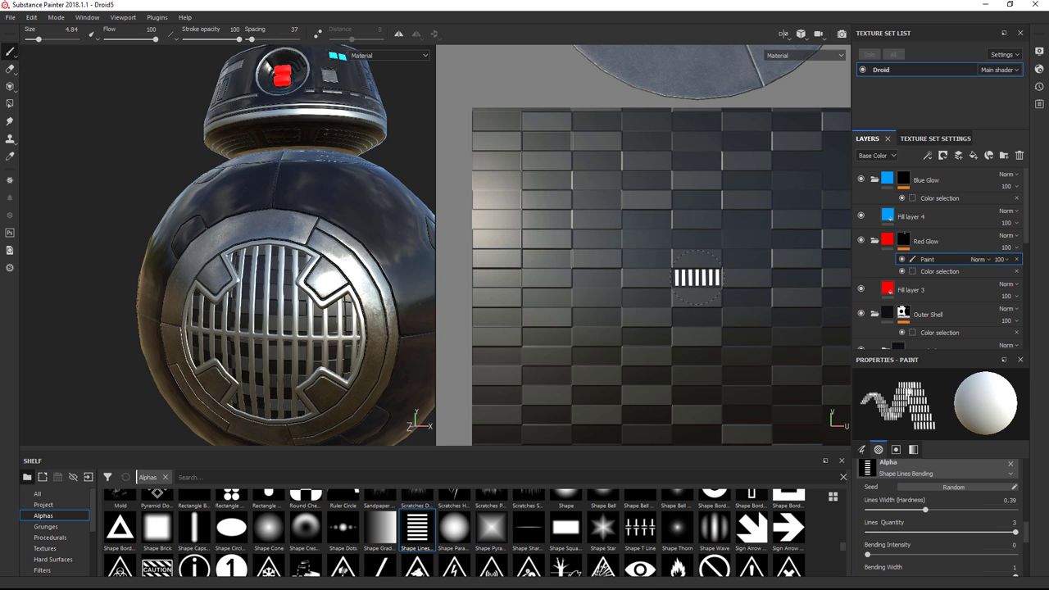
Step: Stamp a red striped strip on the grille, then set Flow 87, one line, width 0.9
left_click(697, 279)
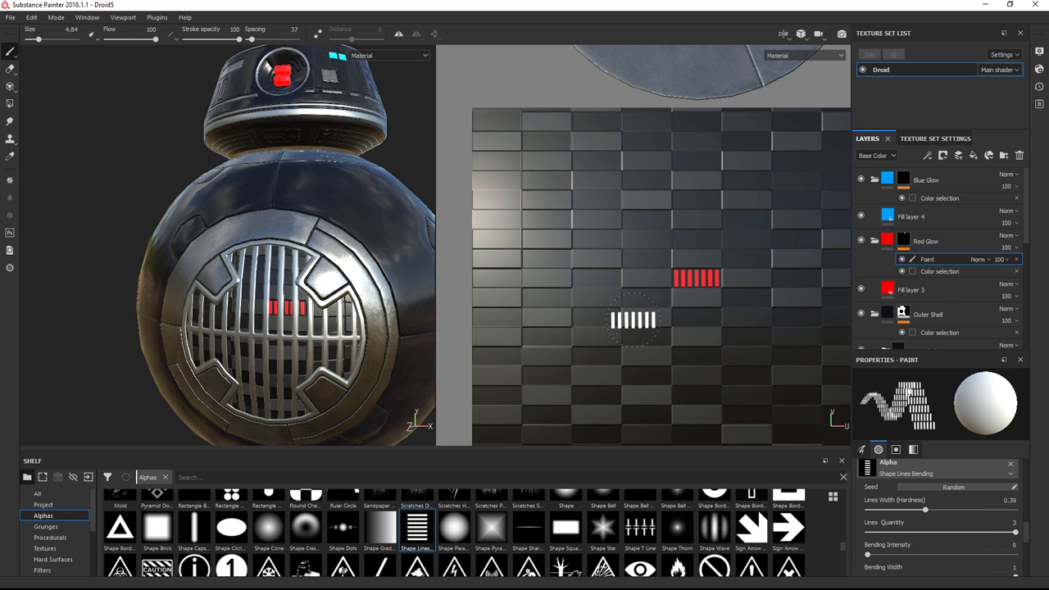
left_click_drag(262, 323, 254, 316, "alt")
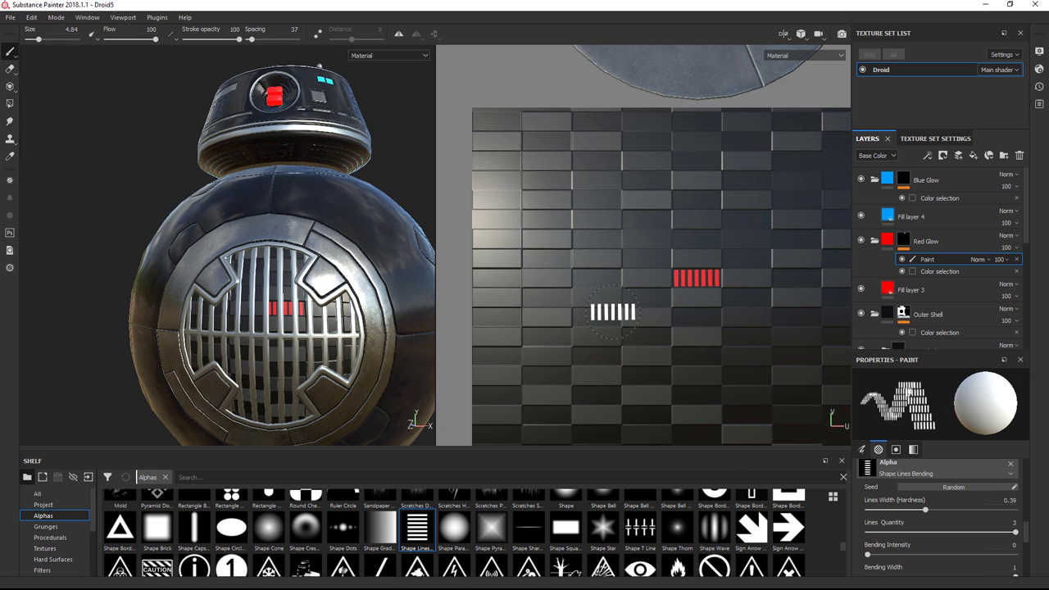
right_click_drag(613, 313, 610, 312, "shift")
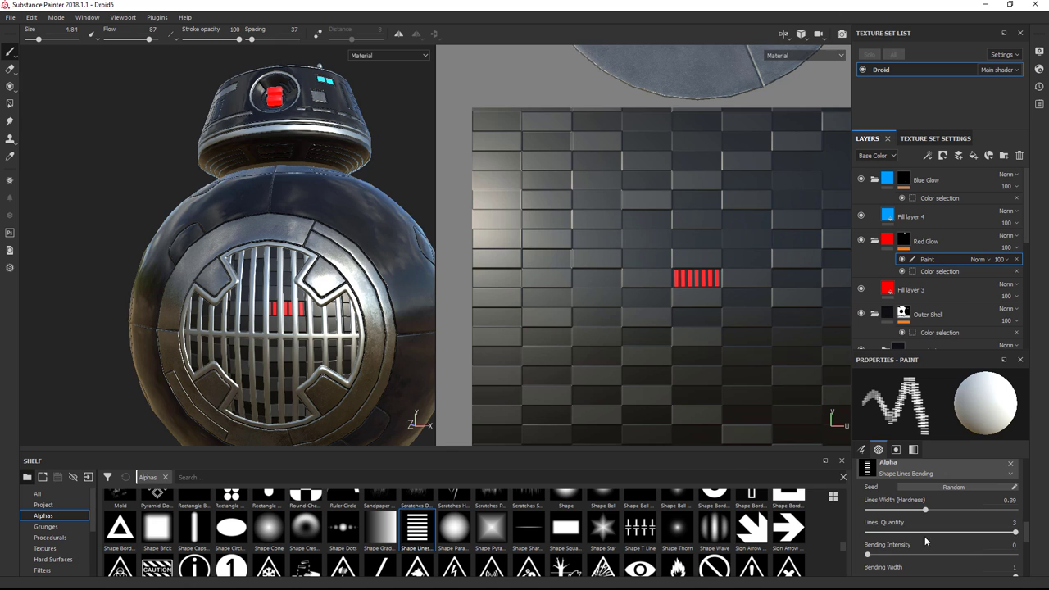
left_click_drag(1014, 533, 919, 532)
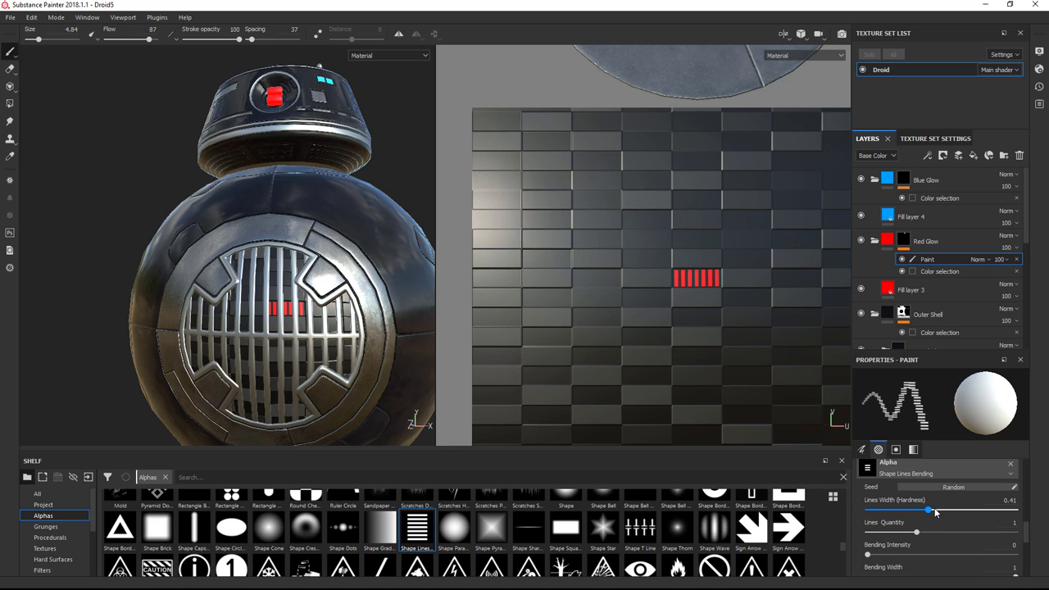
left_click_drag(936, 512, 978, 510)
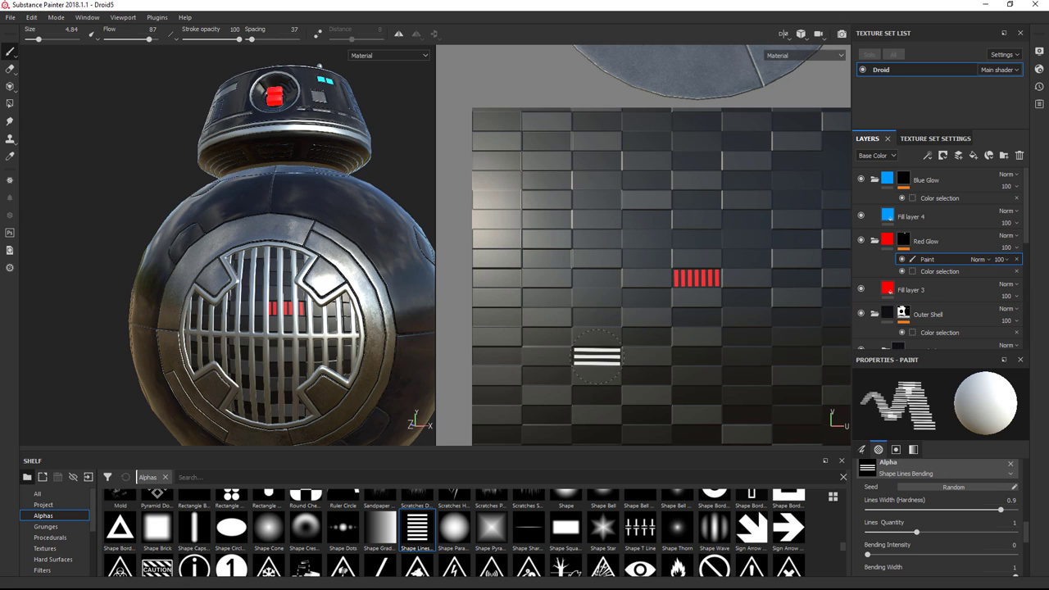
mouse_move(598, 350)
right_mouse_down("ctrl")
mouse_move(622, 351)
mouse_move(595, 348)
mouse_move(592, 337)
right_mouse_up("ctrl")
scroll(591, 338, "up", 4)
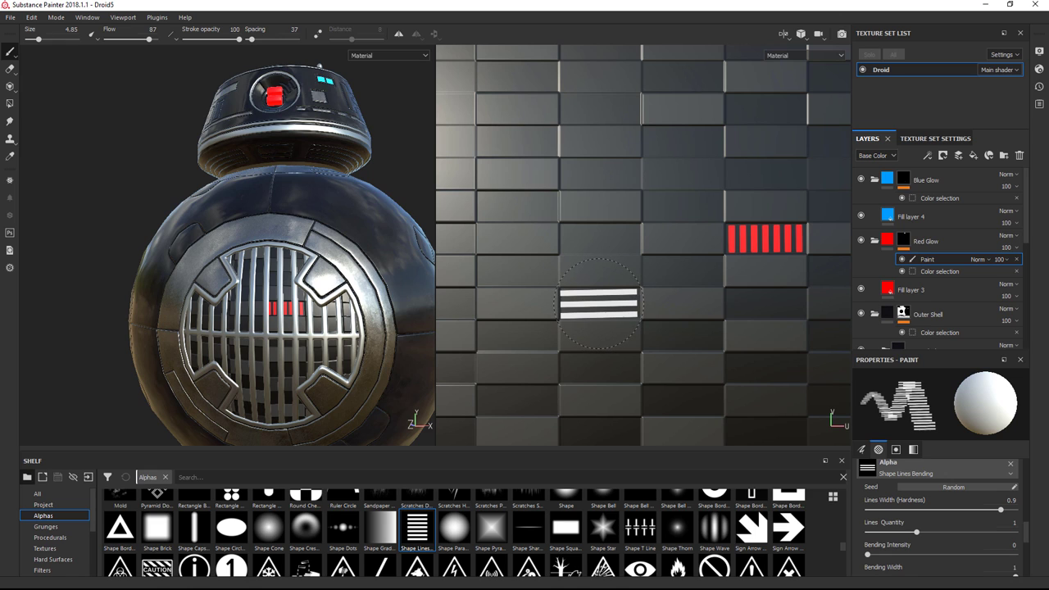
Step: Add a Paint effect to Blue Glow's mask and stamp three light-blue lines on the grille
left_click(903, 181)
right_click(903, 182)
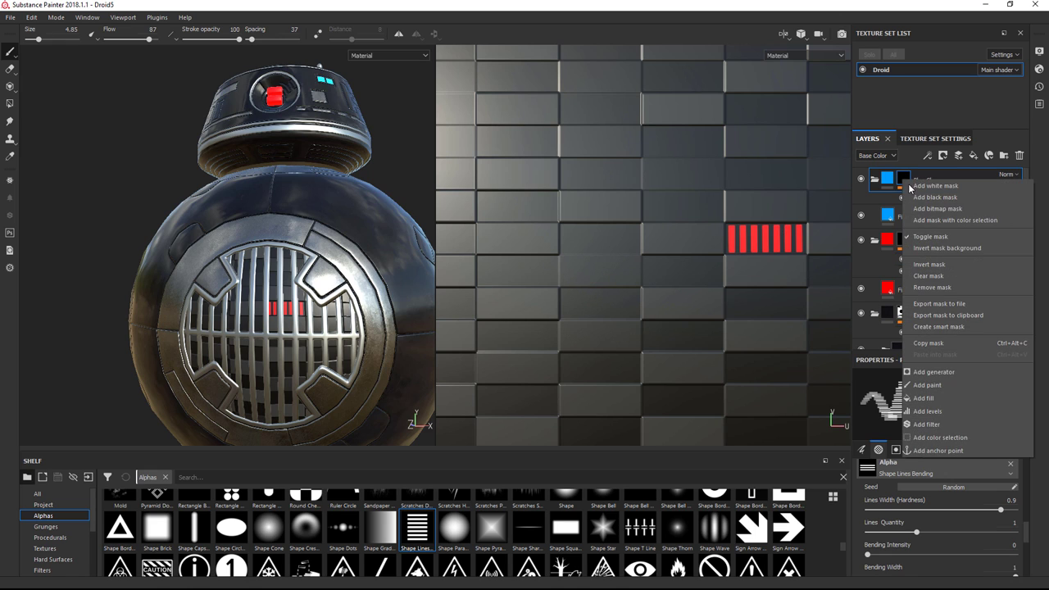
left_click(940, 387)
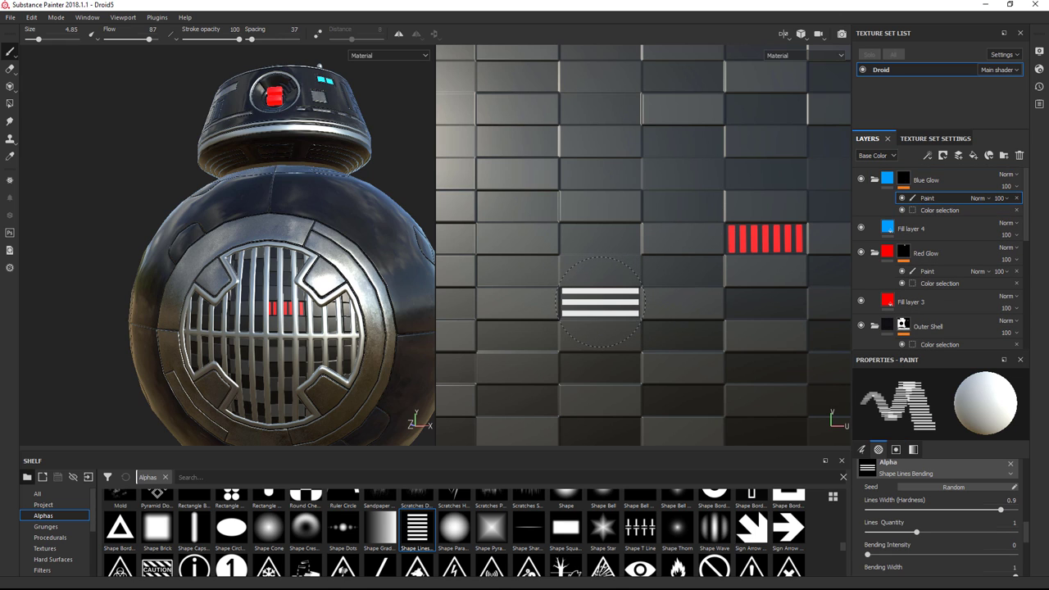
left_click(600, 302)
left_click(596, 299)
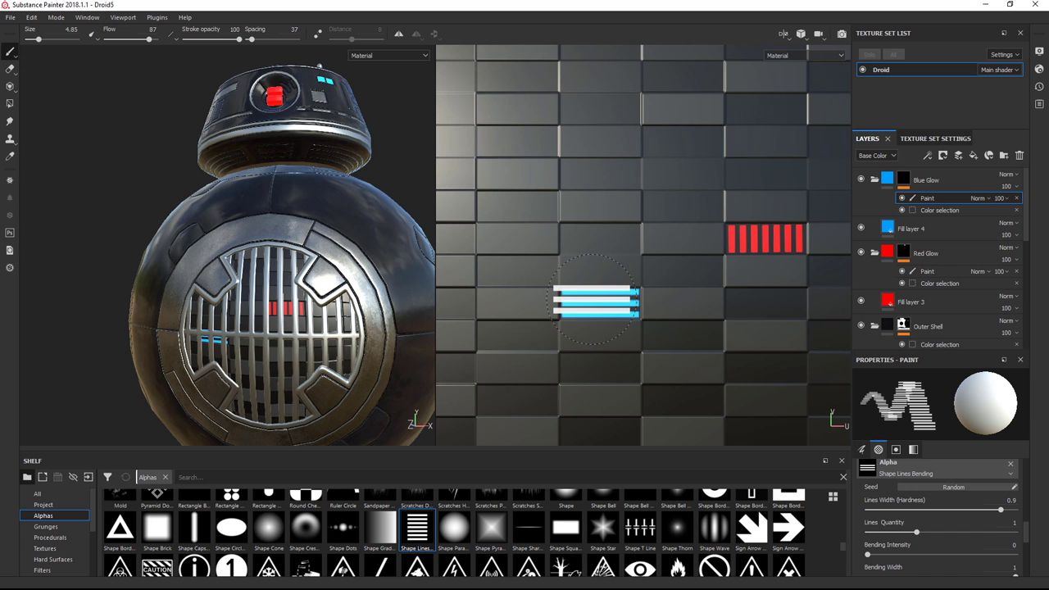
mouse_move(402, 245)
left_mouse_down("alt")
mouse_move(365, 228)
mouse_move(410, 249)
left_mouse_up("alt")
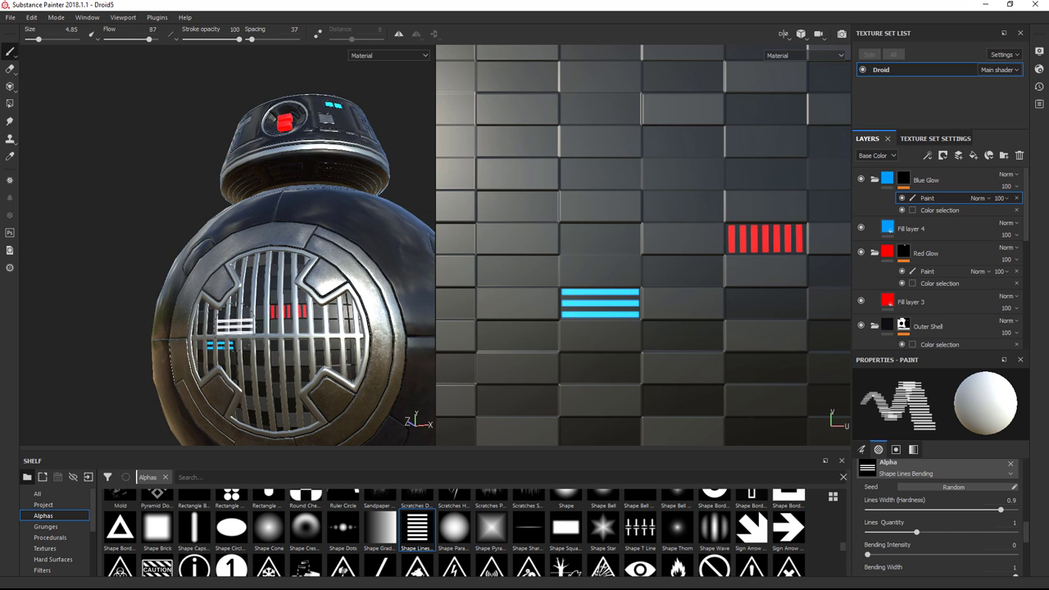
scroll(410, 249, "up", 6)
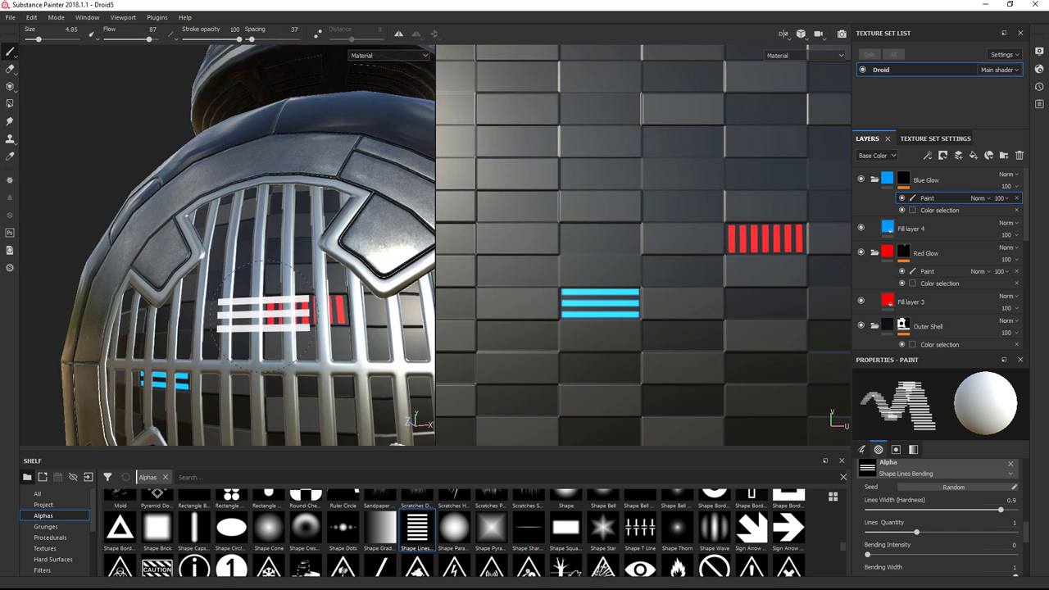
left_click_drag(278, 324, 352, 295, "alt")
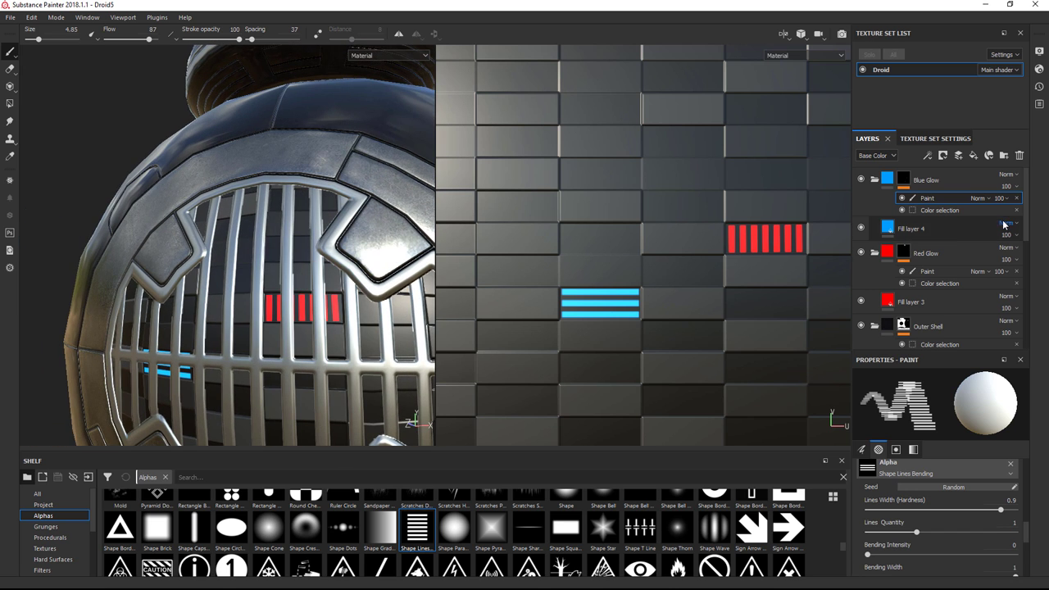
Step: Add a Blur filter to Blue Glow's mask and lower its intensity to 0.11
right_click(903, 178)
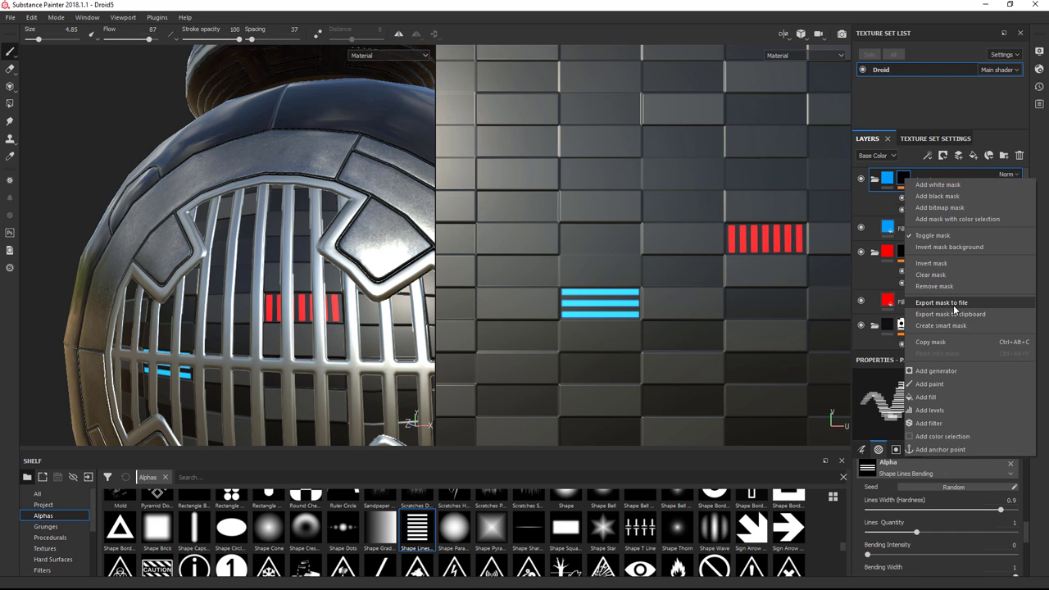
left_click(931, 423)
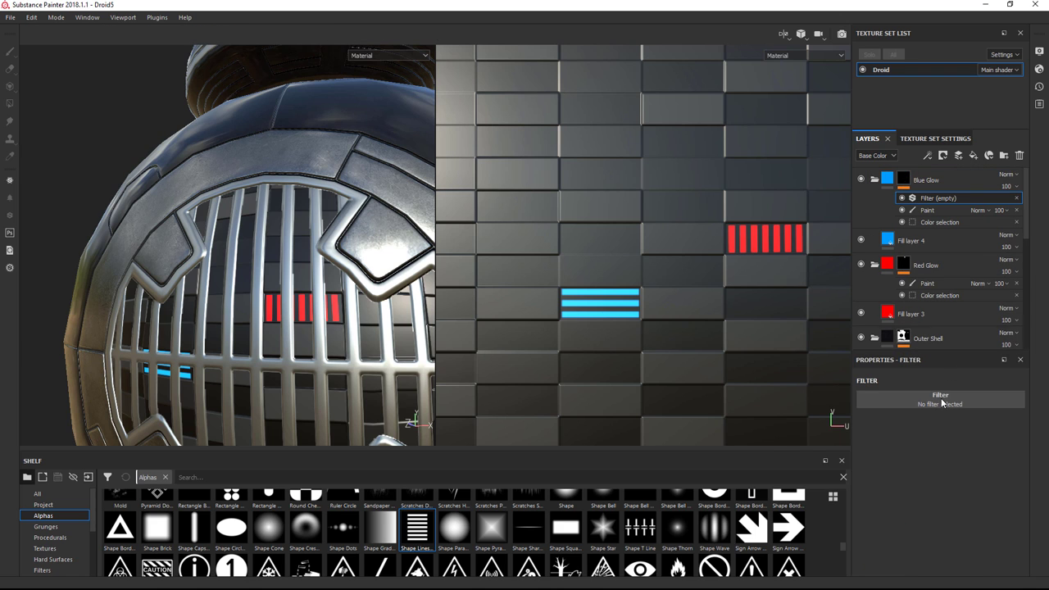
left_click(934, 402)
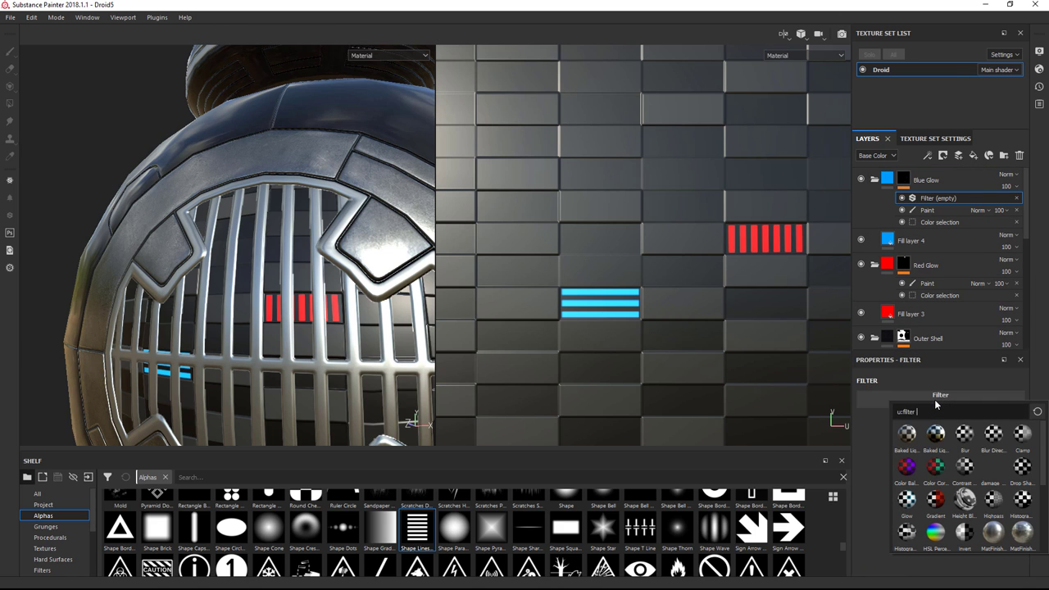
left_click(962, 438)
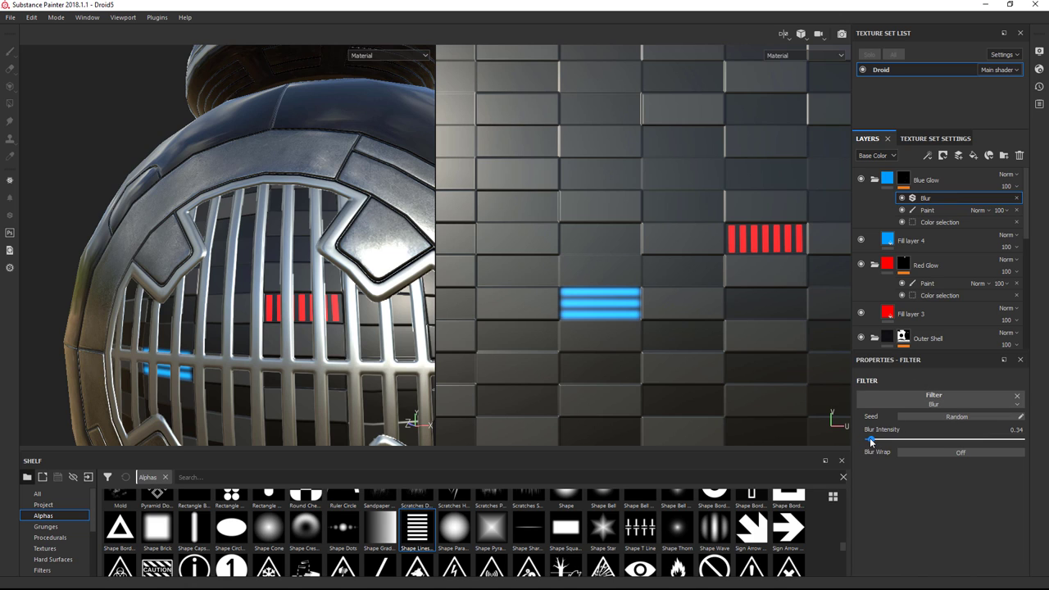
left_click_drag(870, 441, 867, 440)
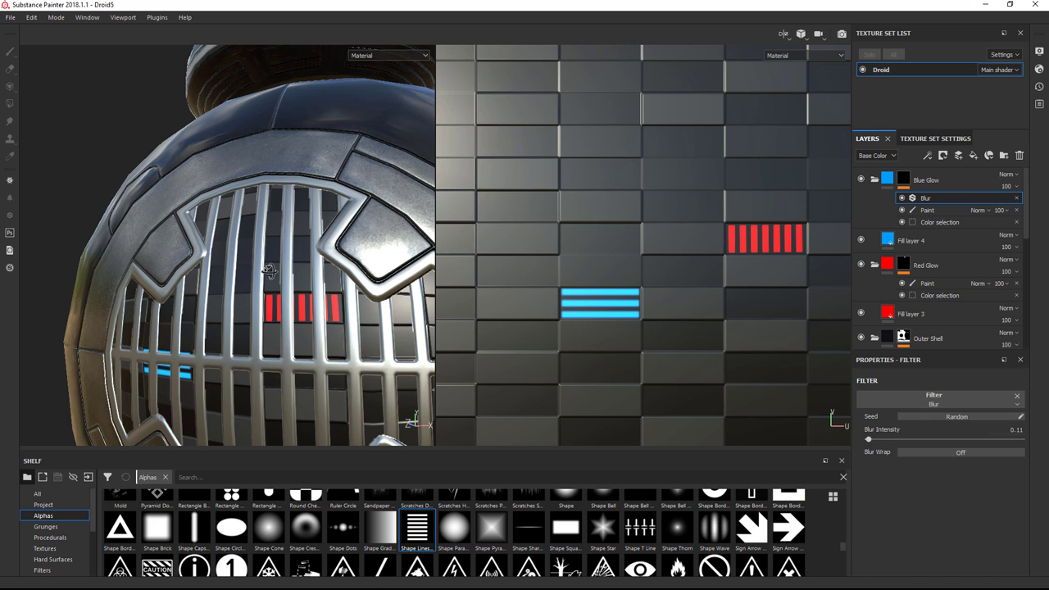
left_click_drag(267, 271, 246, 272, "alt")
scroll(597, 303, "up", 6)
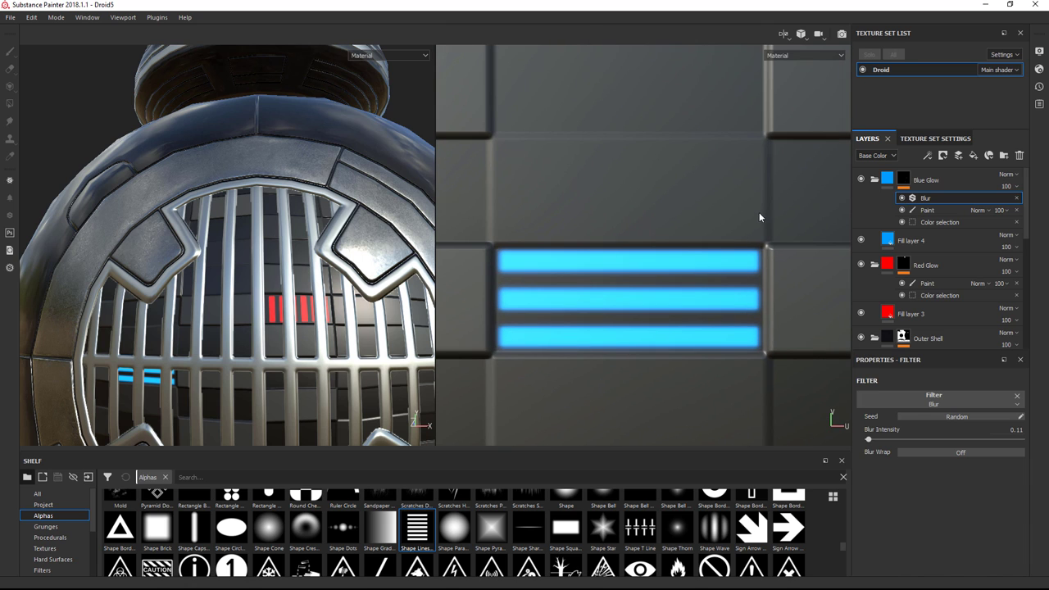
scroll(758, 213, "down", 4)
middle_click_drag(777, 180, 498, 313)
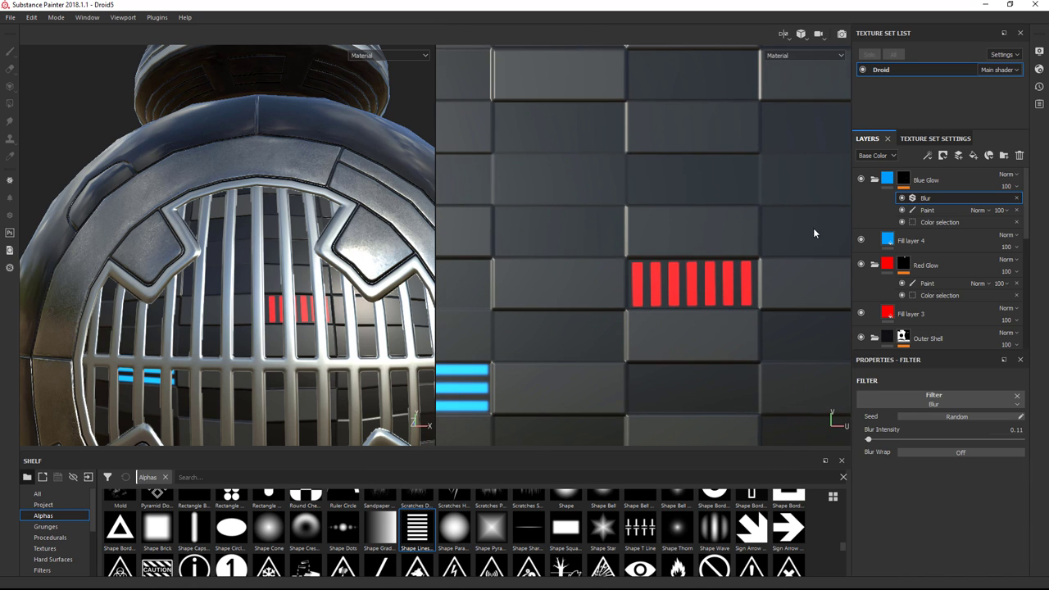
Step: Add a Blur filter at 0.11 intensity to Red Glow's mask to soften the red stripes
right_click(902, 263)
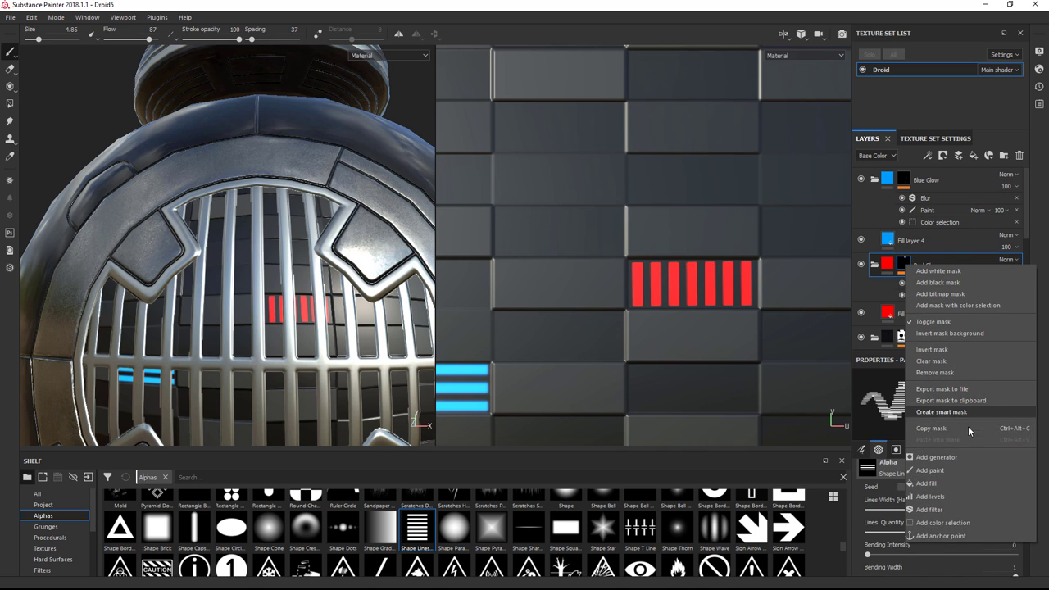
left_click(931, 509)
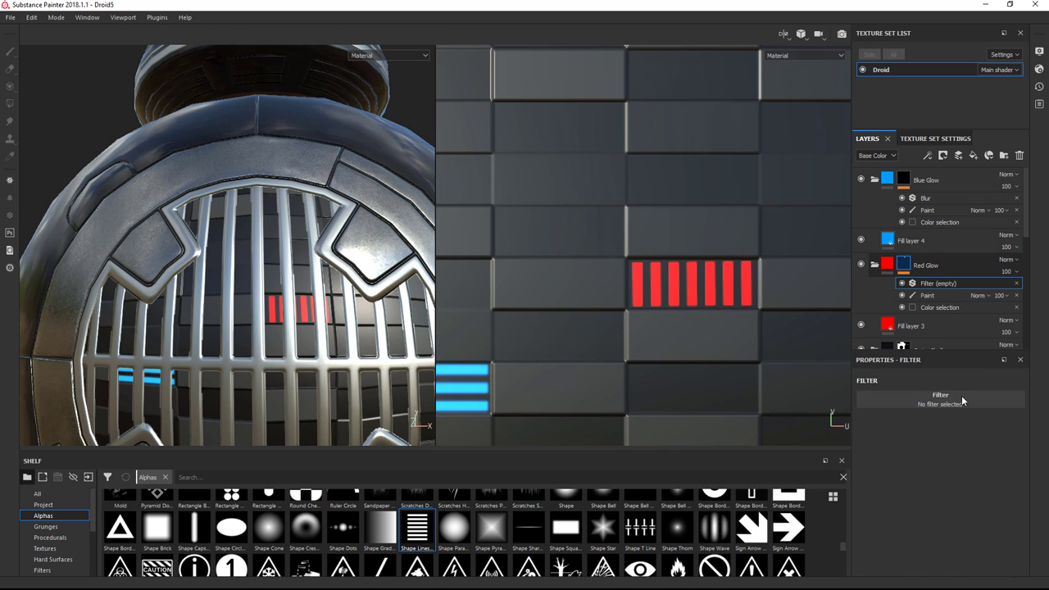
left_click(962, 400)
left_click(966, 432)
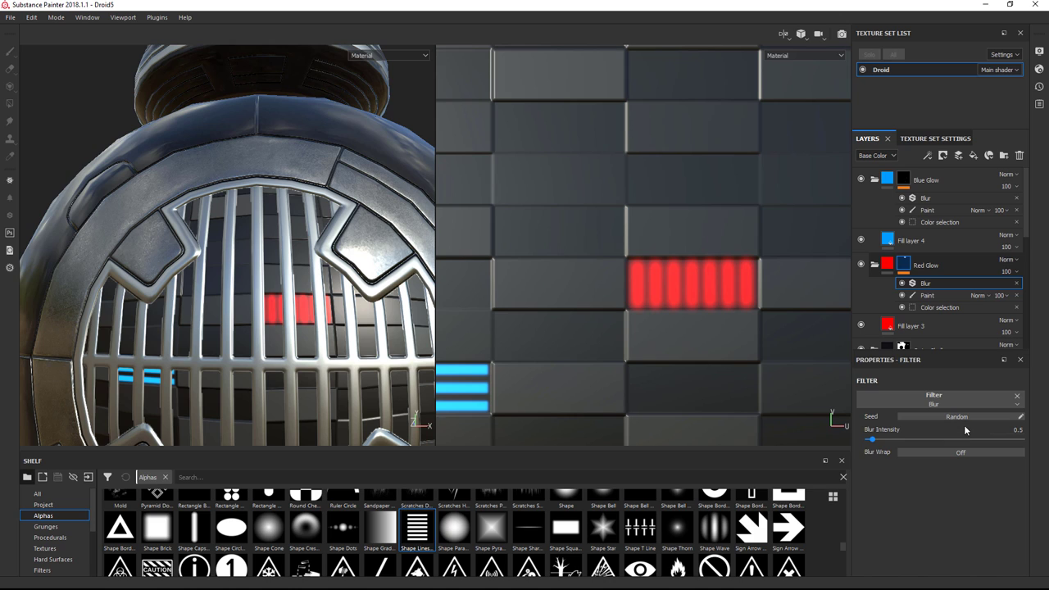
left_click(870, 440)
left_click_drag(871, 440, 870, 440)
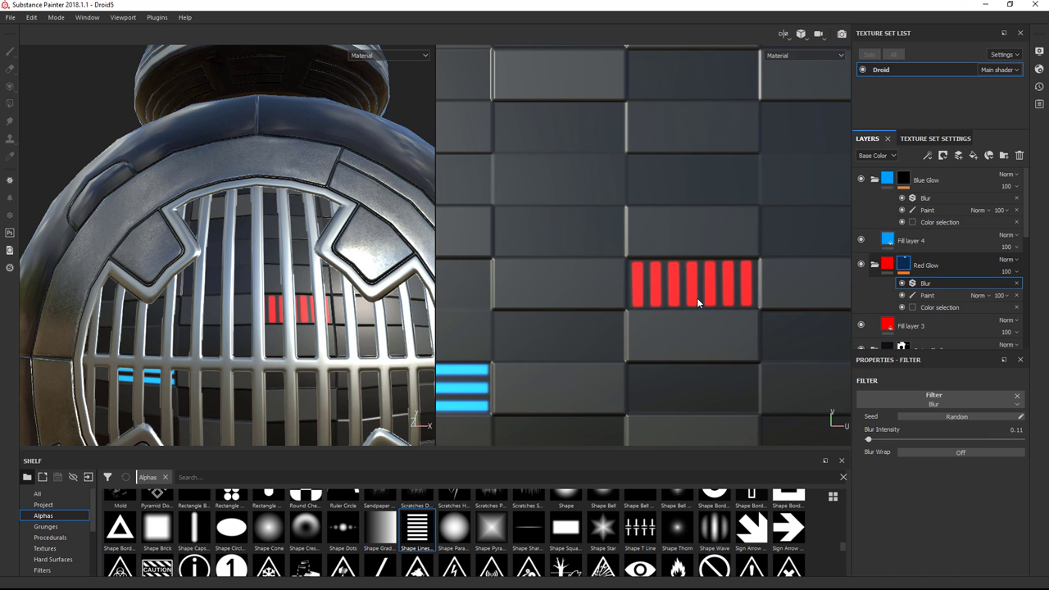
scroll(639, 287, "down", 6)
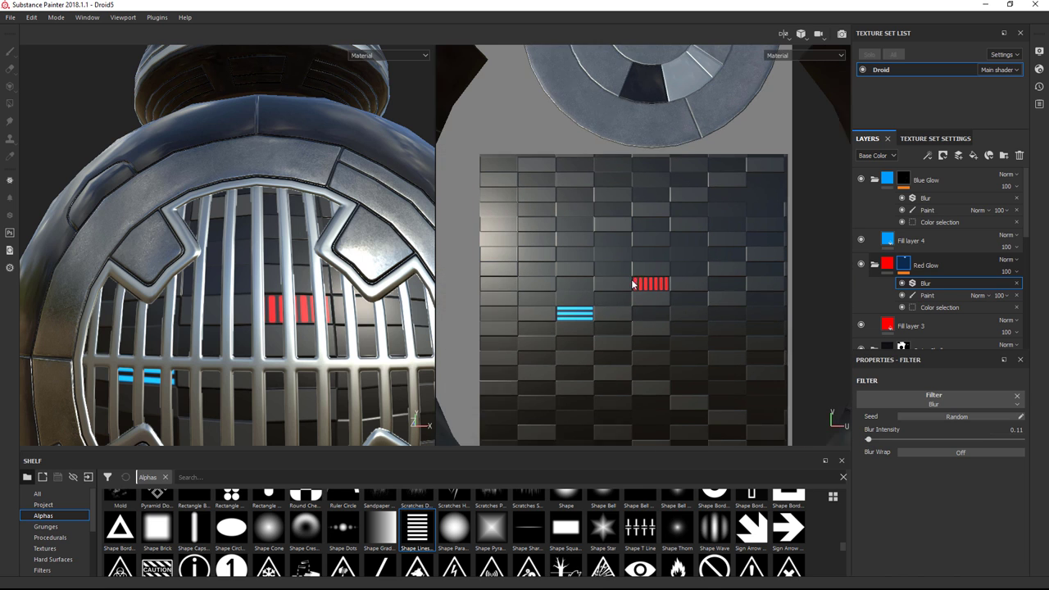
middle_click_drag(221, 280, 245, 273, "alt")
Step: Switch to the 3D-only view and zoom out to frame the whole droid
key("F2")
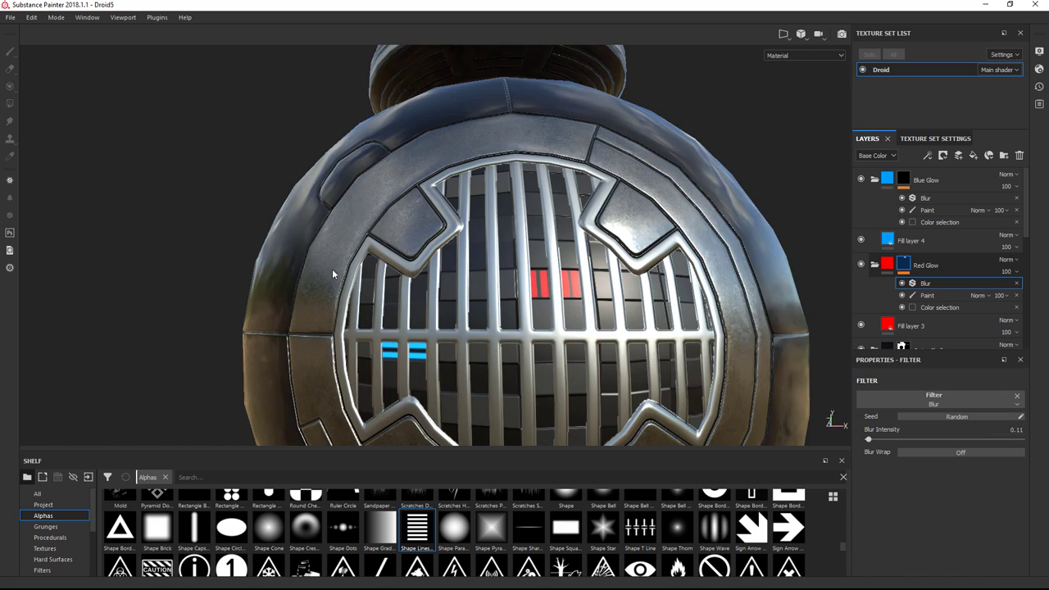
scroll(332, 268, "down", 3)
left_click_drag(332, 269, 470, 73, "alt")
scroll(294, 289, "down", 2)
scroll(399, 310, "down", 2)
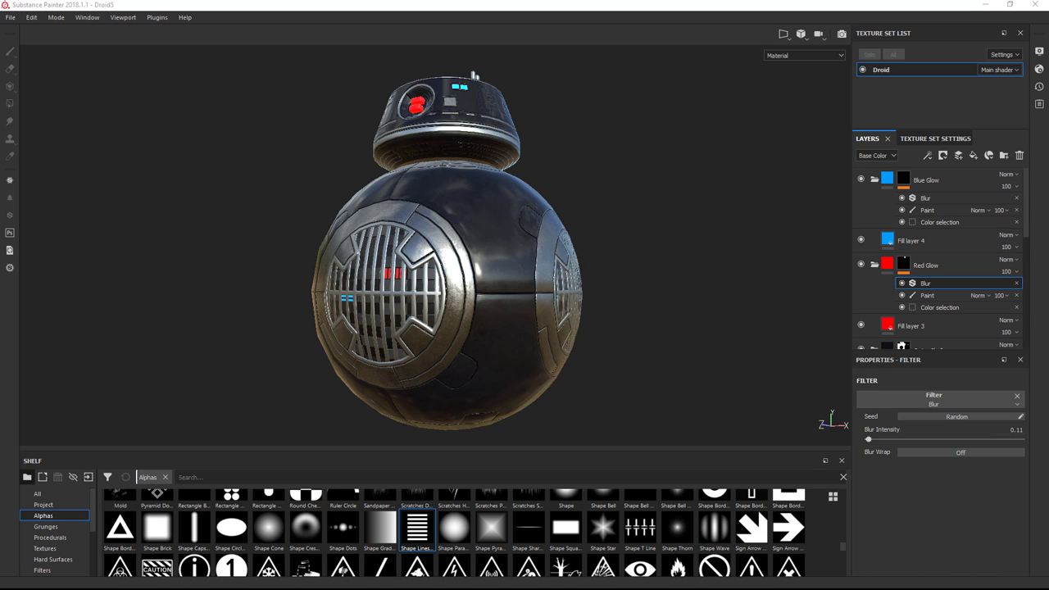
key("alt+Tab")
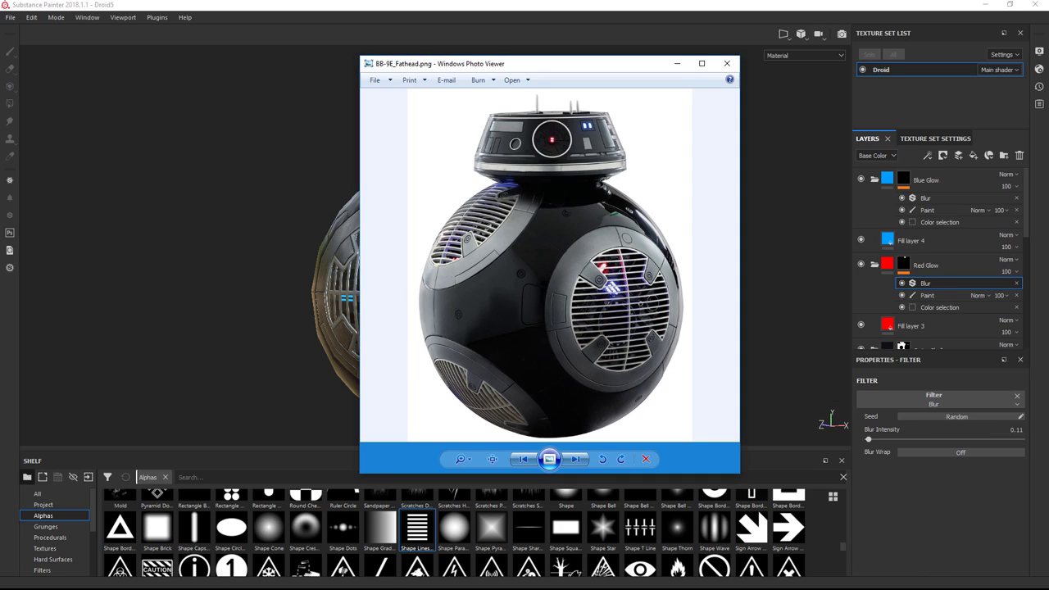
scroll(534, 278, "up", 4)
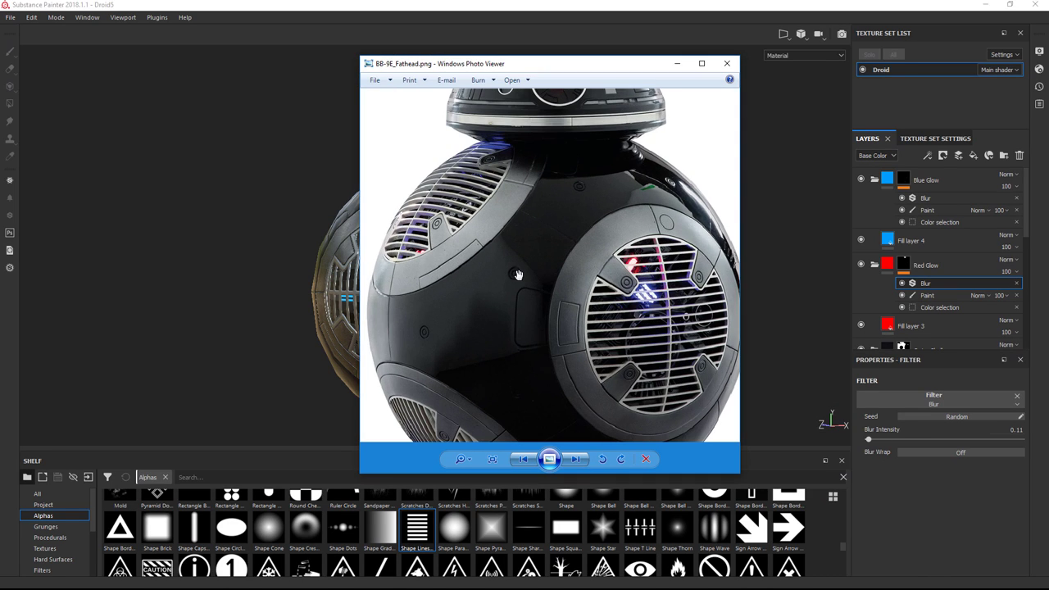
left_click_drag(627, 293, 563, 289)
left_click_drag(534, 203, 617, 426)
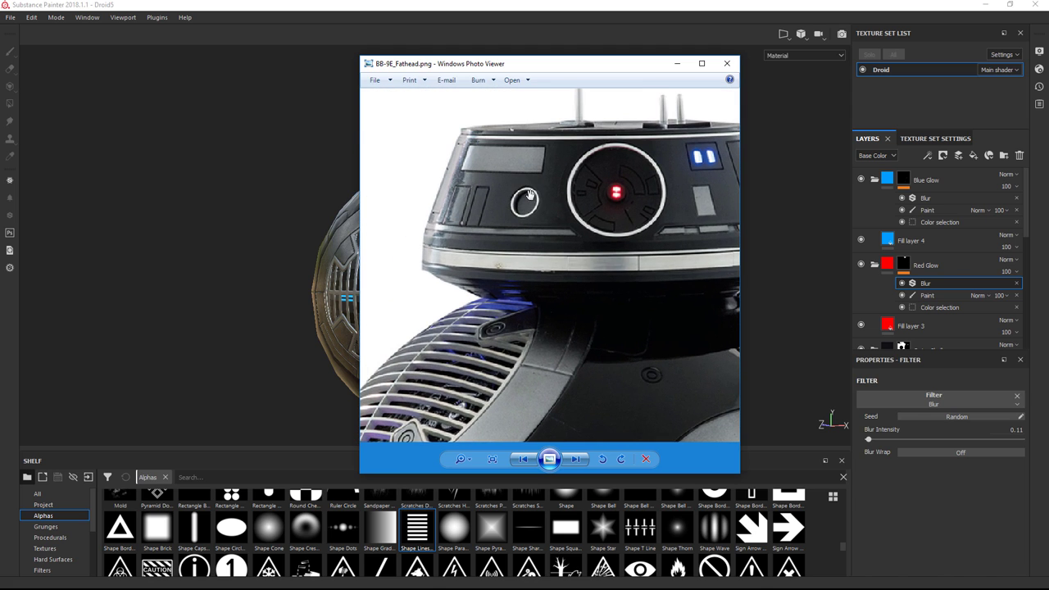
Step: Create an 'Extra Details' folder and place a new Fill layer 5 inside it
left_click(680, 64)
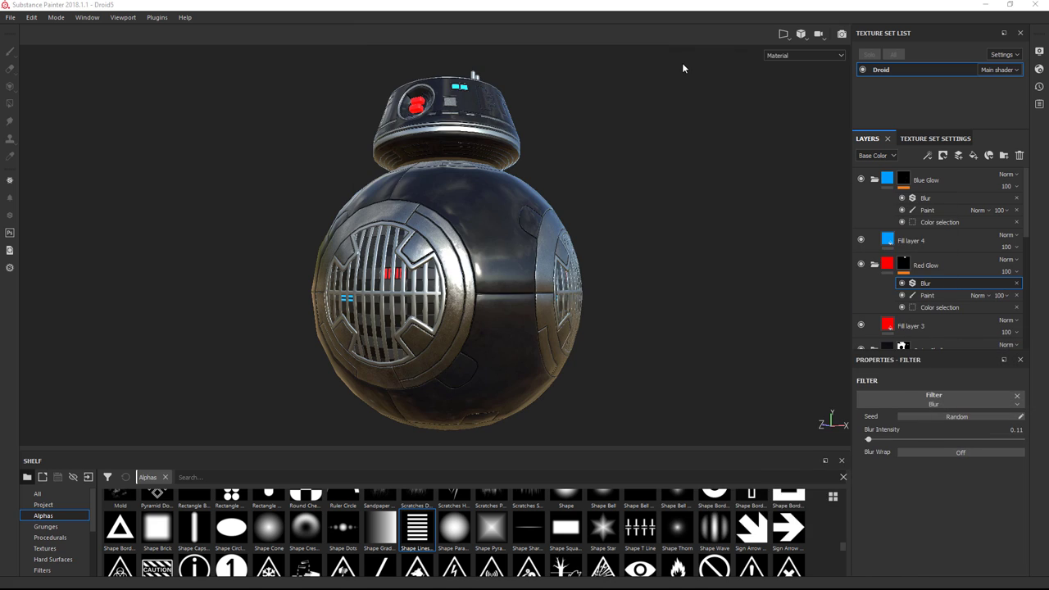
left_click(963, 175)
left_click(1003, 155)
double_click(907, 181)
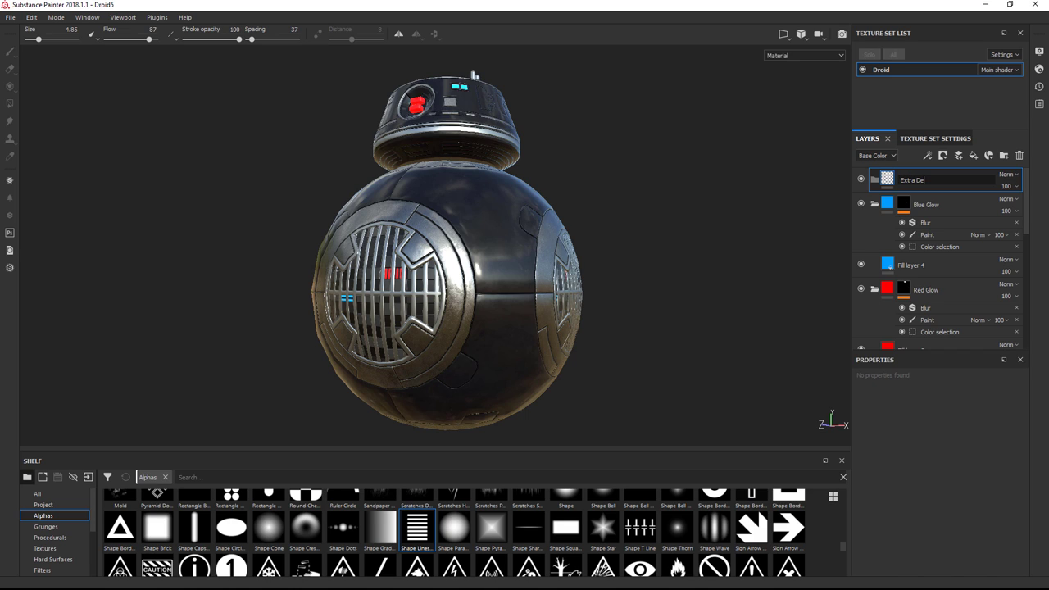
key("Return")
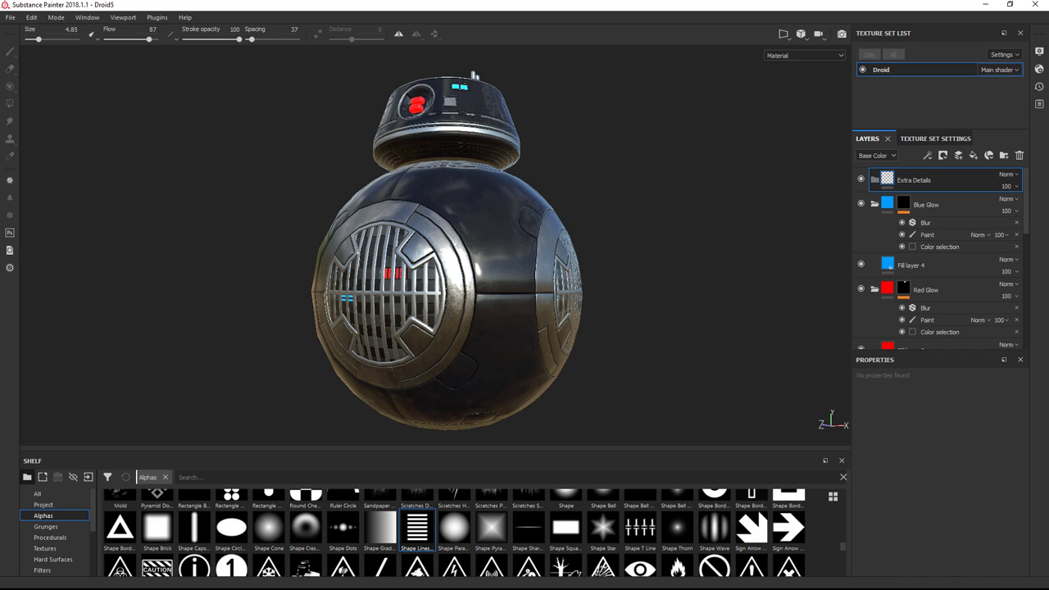
left_click(973, 156)
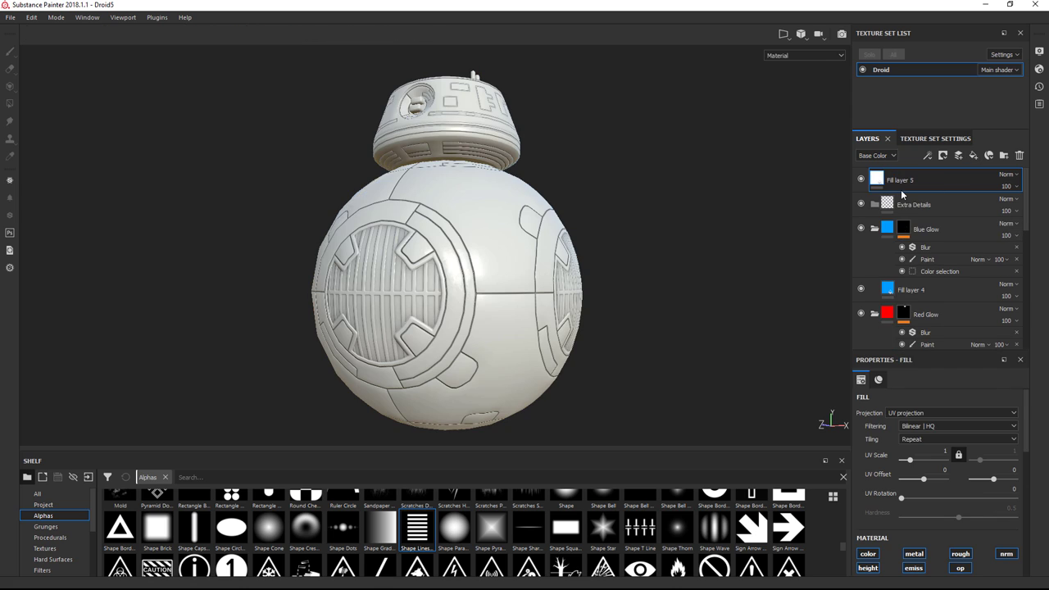
left_click_drag(876, 179, 893, 203)
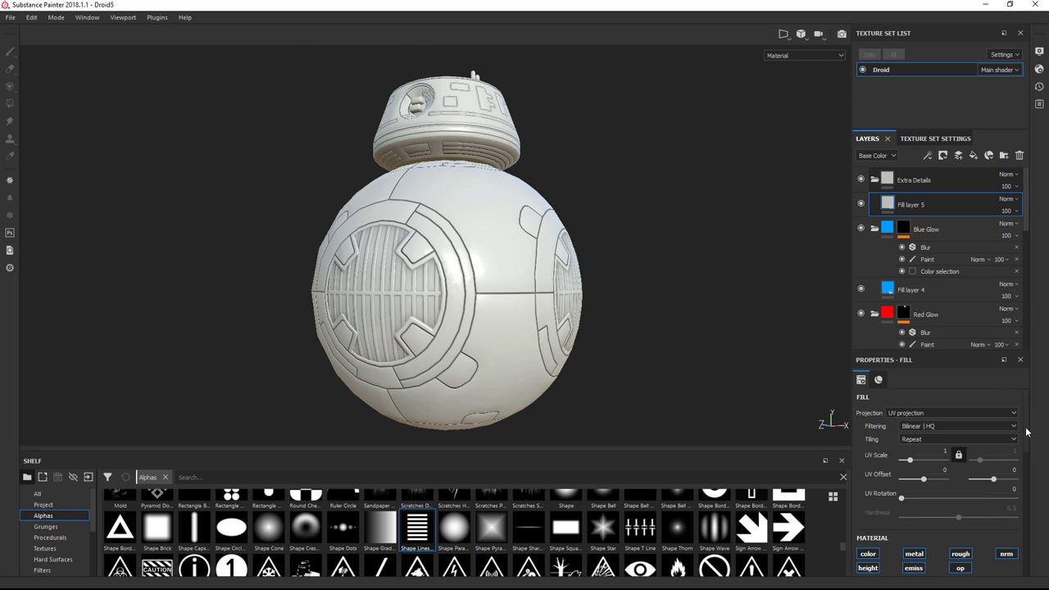
Step: Give Fill layer 5 black base colour, roughness 0.7636, and a black mask
scroll(1025, 431, "down", 4)
left_click(946, 485)
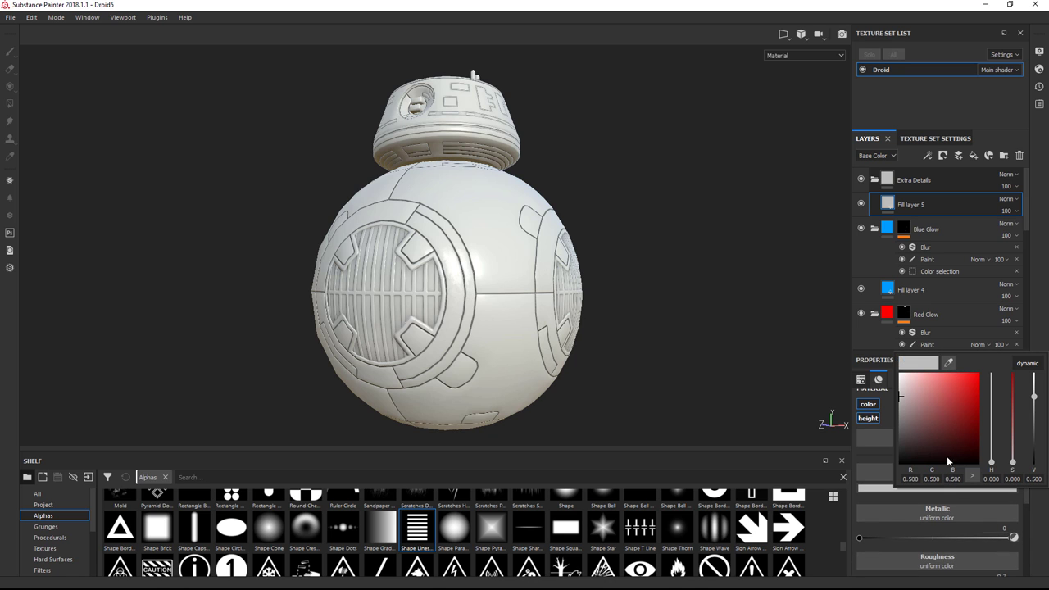
left_click(899, 463)
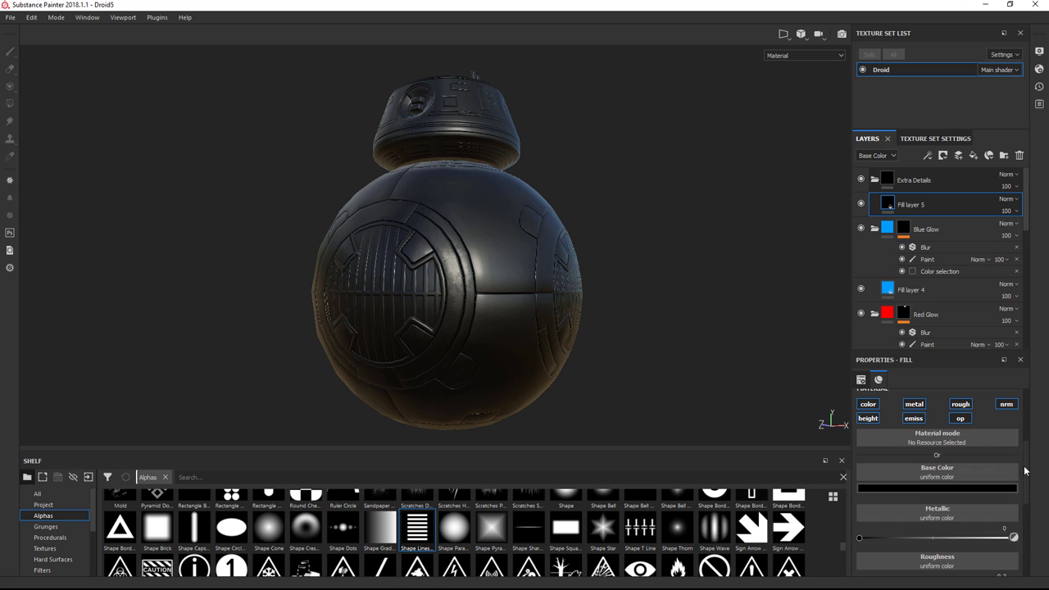
scroll(1024, 471, "down", 3)
left_click_drag(905, 485, 960, 488)
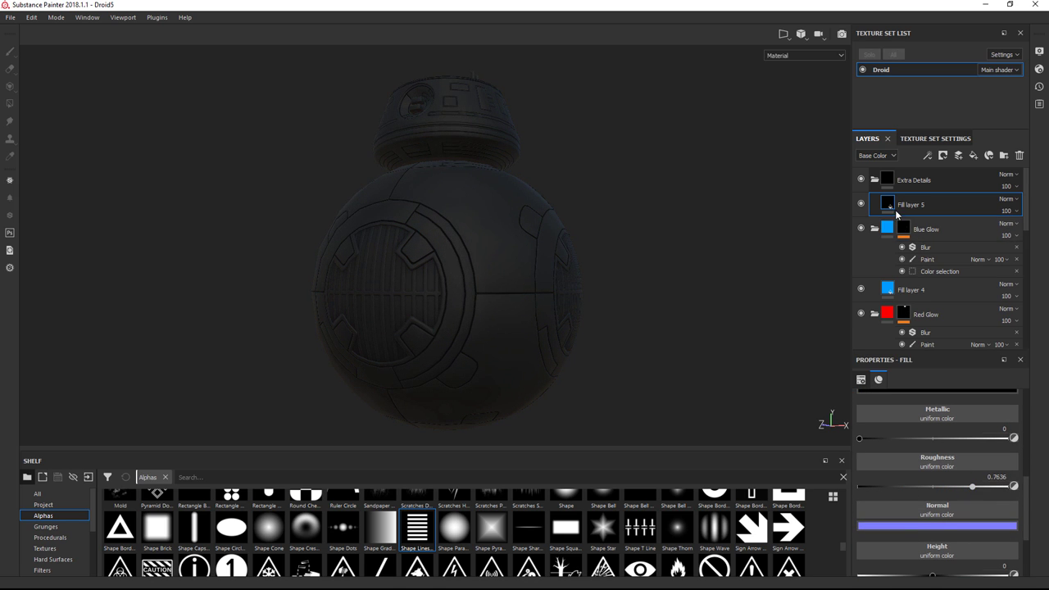
right_click(885, 204)
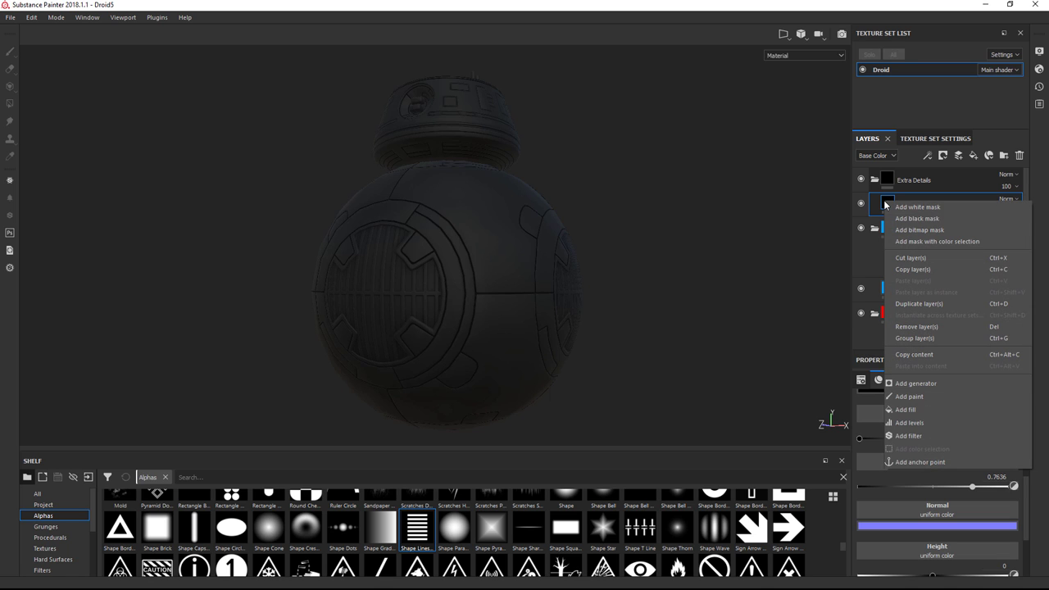
left_click(915, 219)
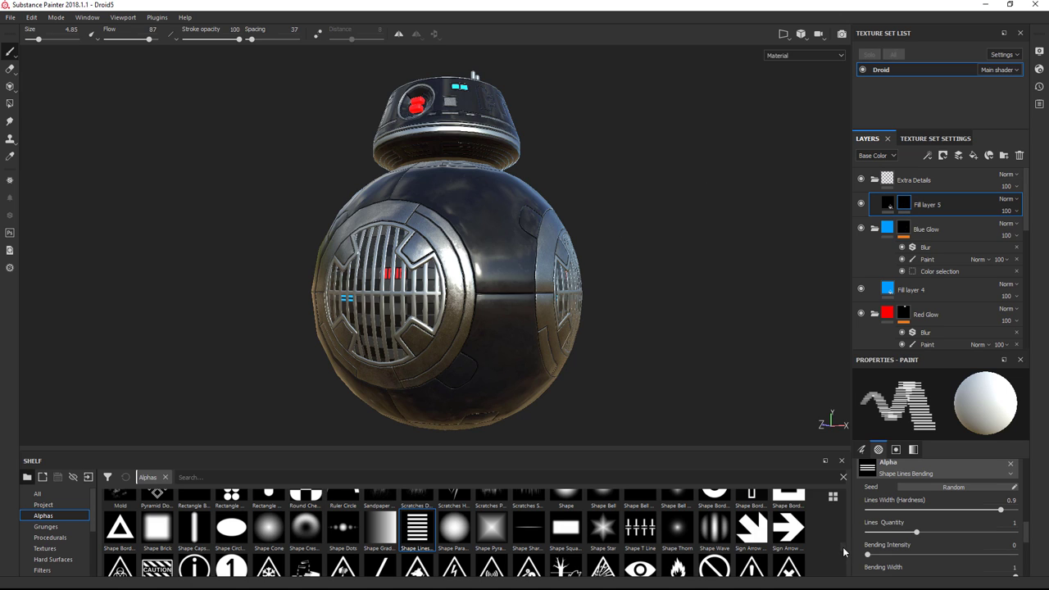
Step: Switch the brush alpha to Circle Double and test-stamp it on the upper shell
left_click_drag(842, 551, 836, 509)
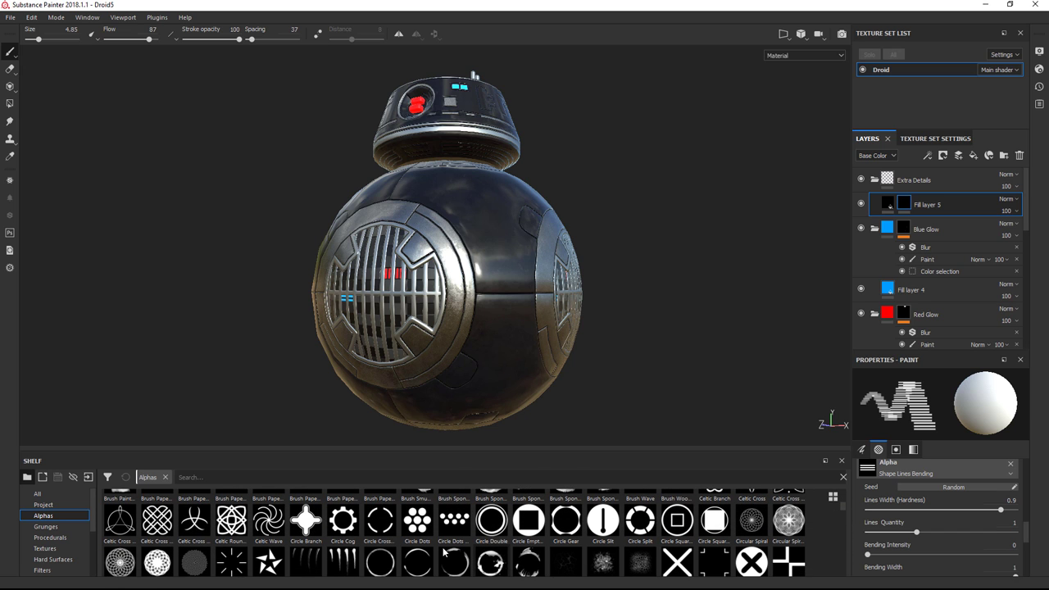
left_click(496, 521)
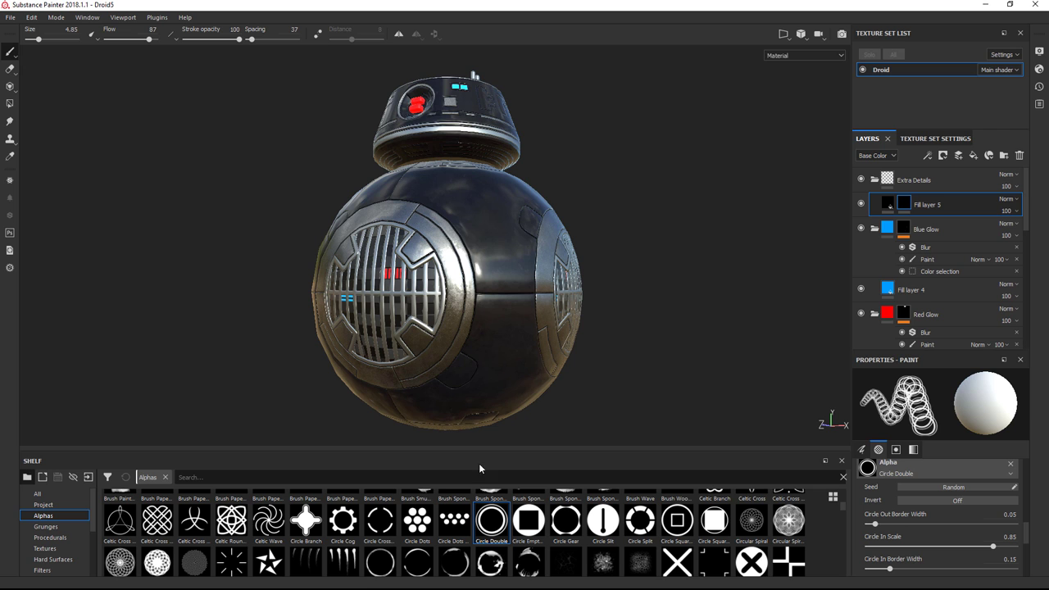
left_click_drag(467, 215, 470, 190, "alt")
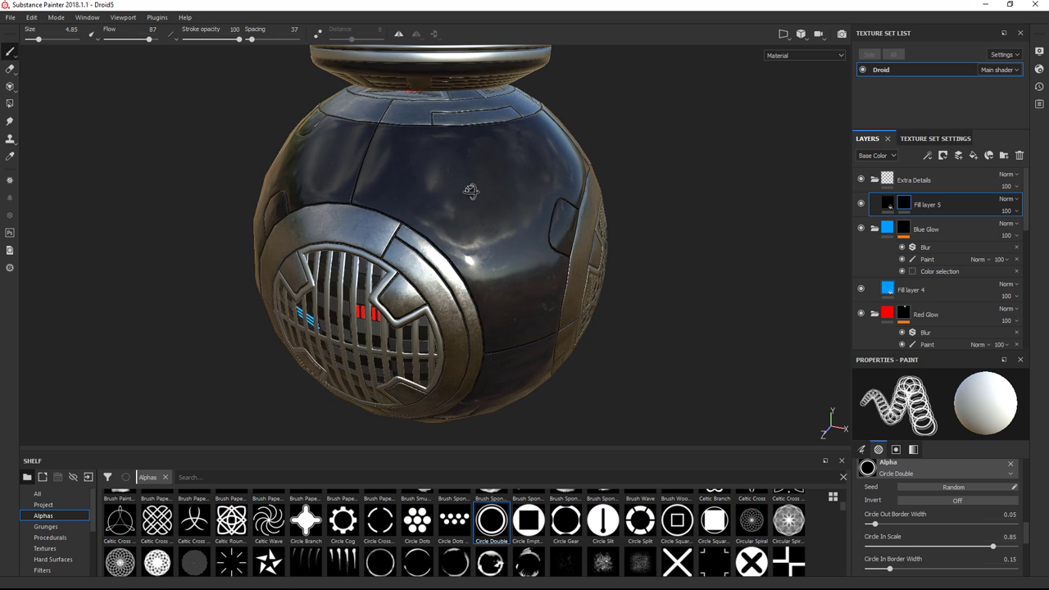
left_click(398, 171)
mouse_move(499, 263)
left_mouse_down("alt")
mouse_move(553, 290)
mouse_move(646, 290)
mouse_move(459, 246)
left_mouse_up("alt")
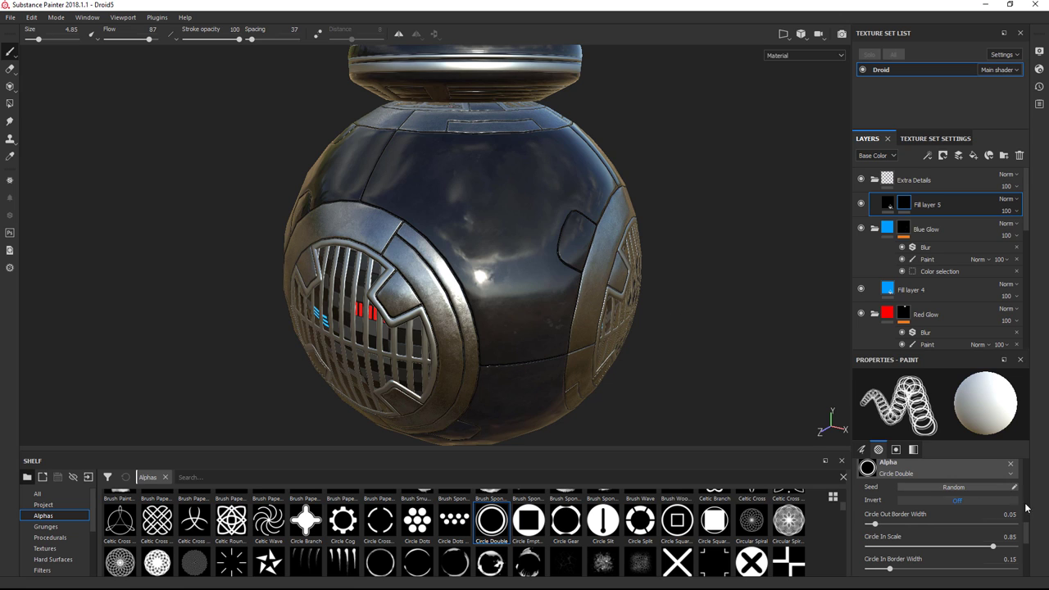
Step: Set Circle Out Border Width 0.25, Circle In Scale 0.4 and Circle In Border Width 0.5
scroll(1026, 543, "down", 2)
mouse_move(1026, 544)
left_mouse_down()
mouse_move(1029, 514)
mouse_move(1028, 537)
left_mouse_up()
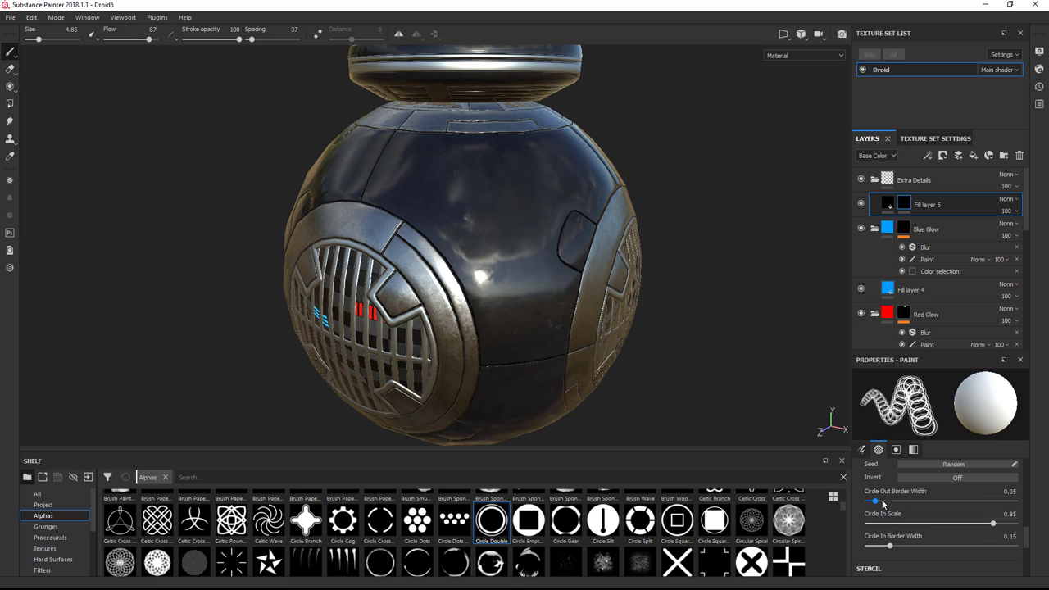
left_click_drag(875, 502, 890, 506)
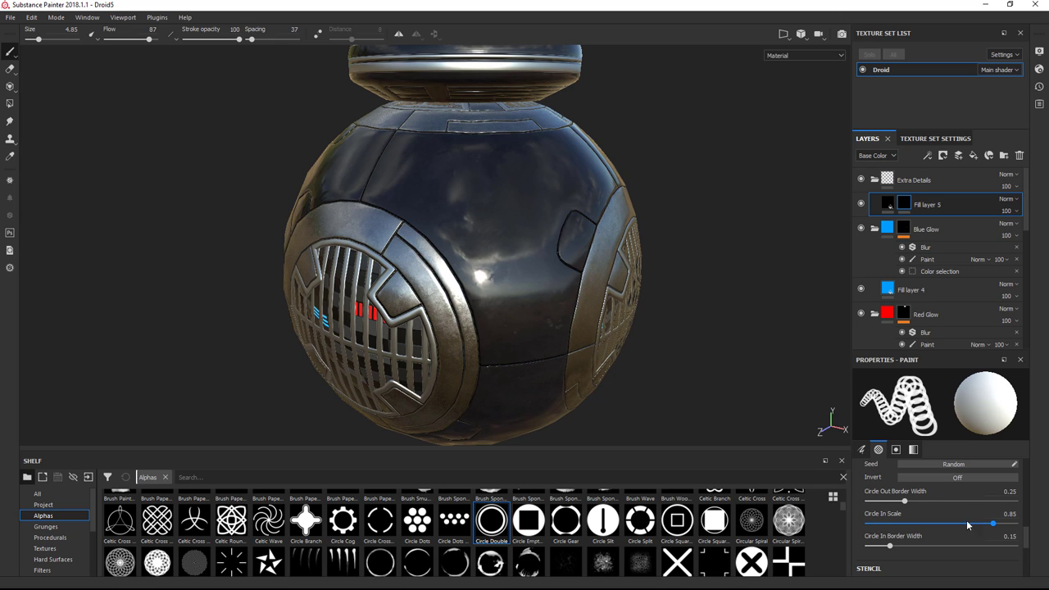
left_click_drag(992, 521, 940, 524)
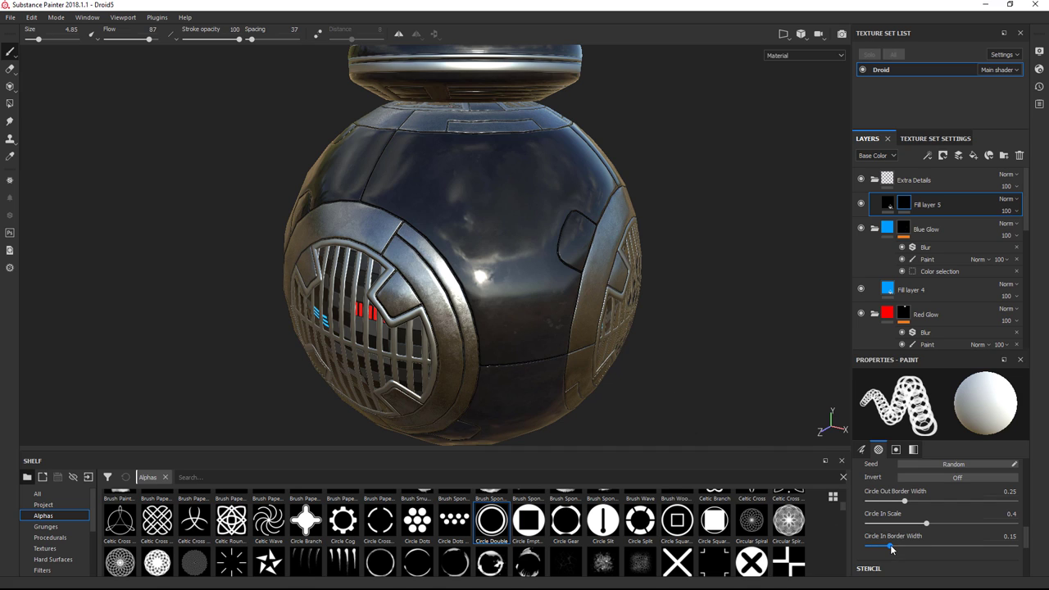
left_click_drag(892, 550, 897, 550)
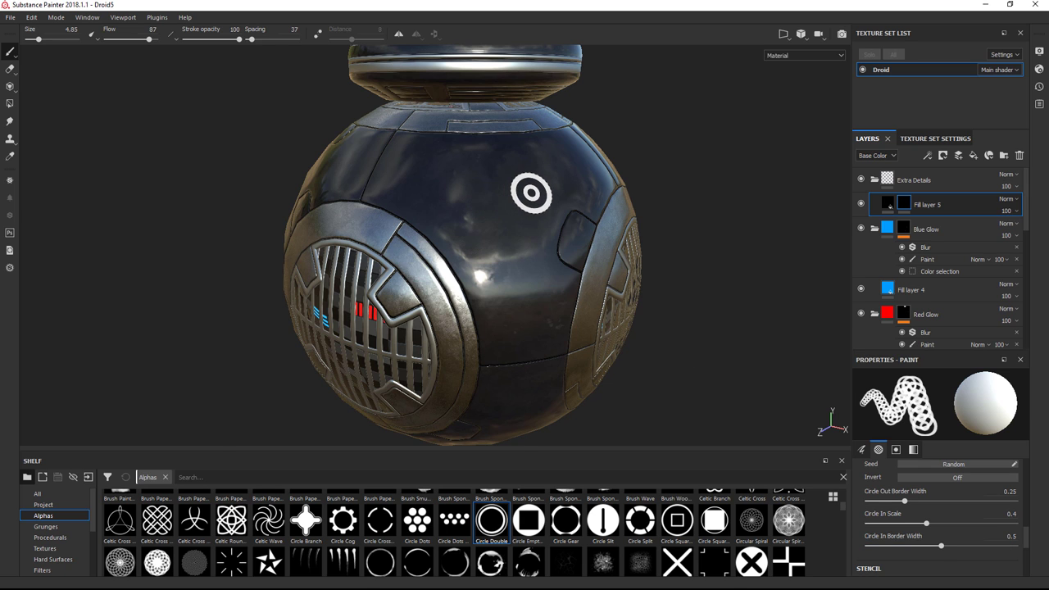
Step: In the 3D/2D split view, frame the round grate and shrink the brush to about 1.9
key("F1")
middle_click_drag(579, 191, 602, 194)
scroll(734, 167, "down", 6)
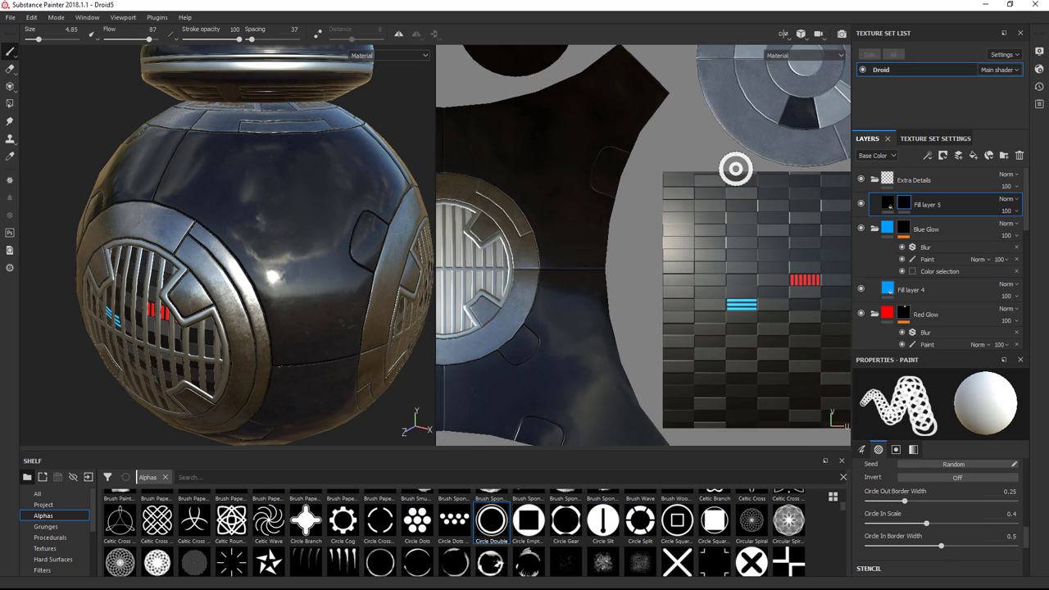
right_click_drag(690, 255, 533, 169, "shift")
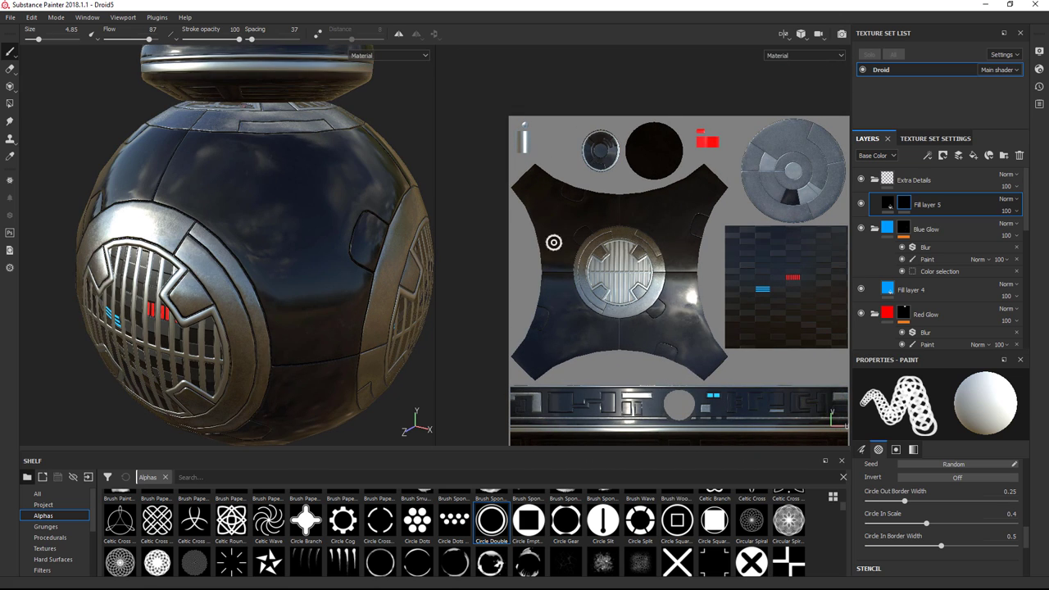
scroll(571, 222, "up", 1)
scroll(579, 223, "up", 1)
middle_click_drag(580, 223, 576, 183)
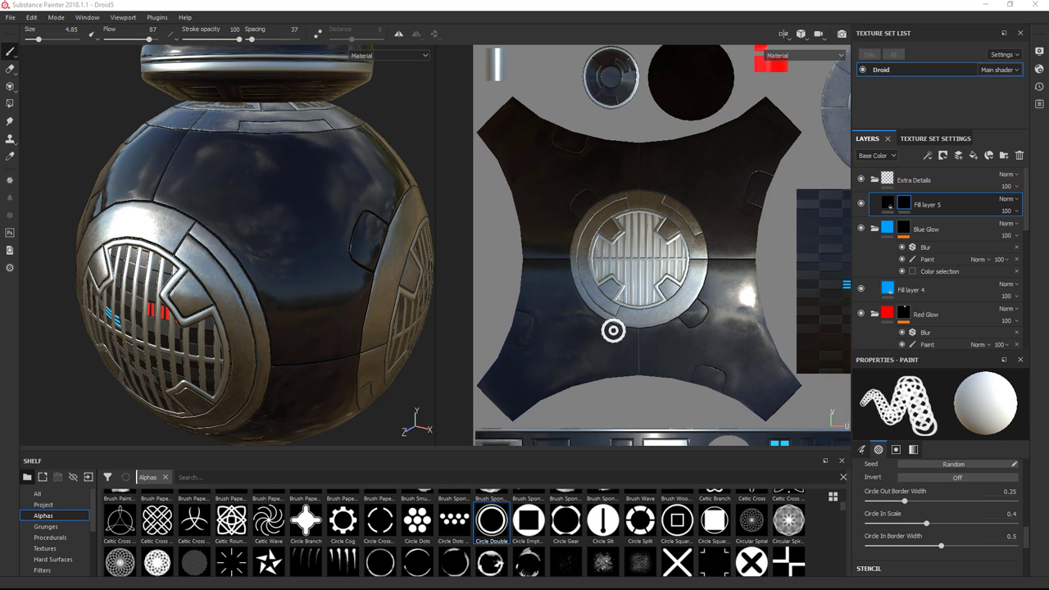
scroll(604, 235, "up", 2)
scroll(604, 235, "up", 2)
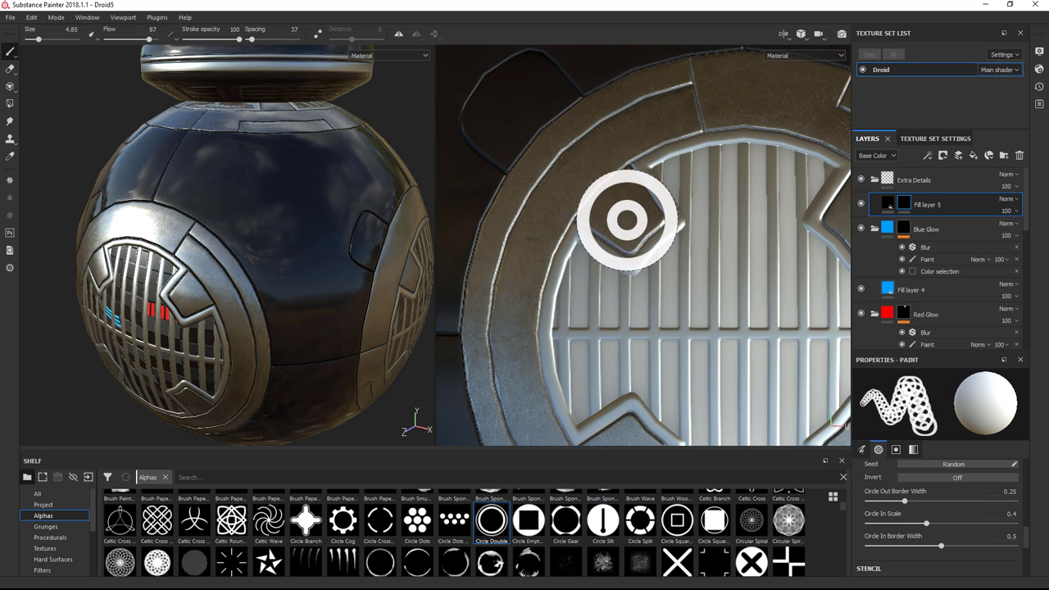
right_click_drag(628, 218, 625, 217, "ctrl")
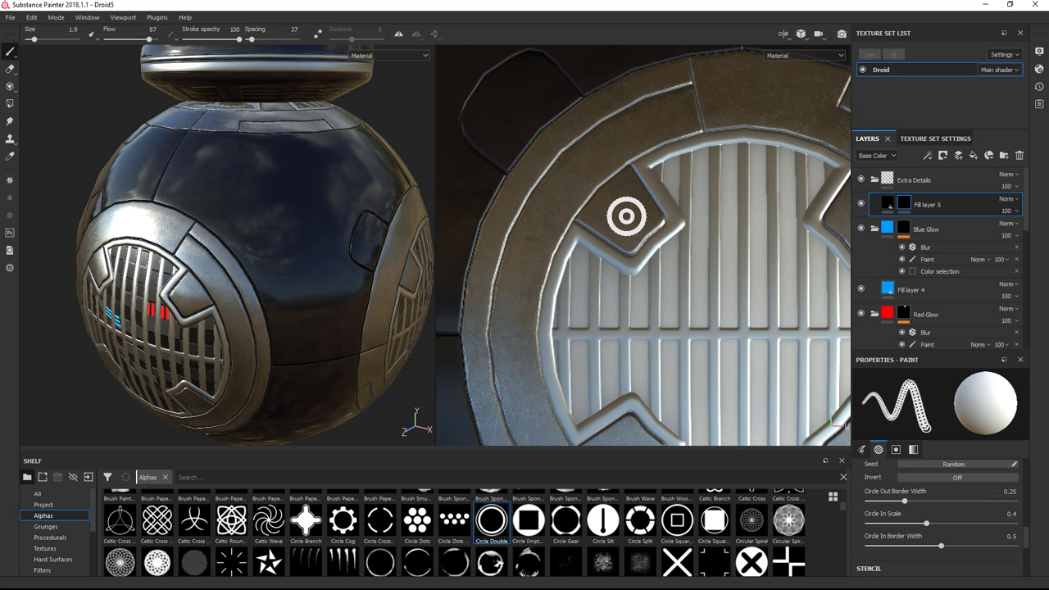
left_click_drag(297, 247, 348, 263, "alt")
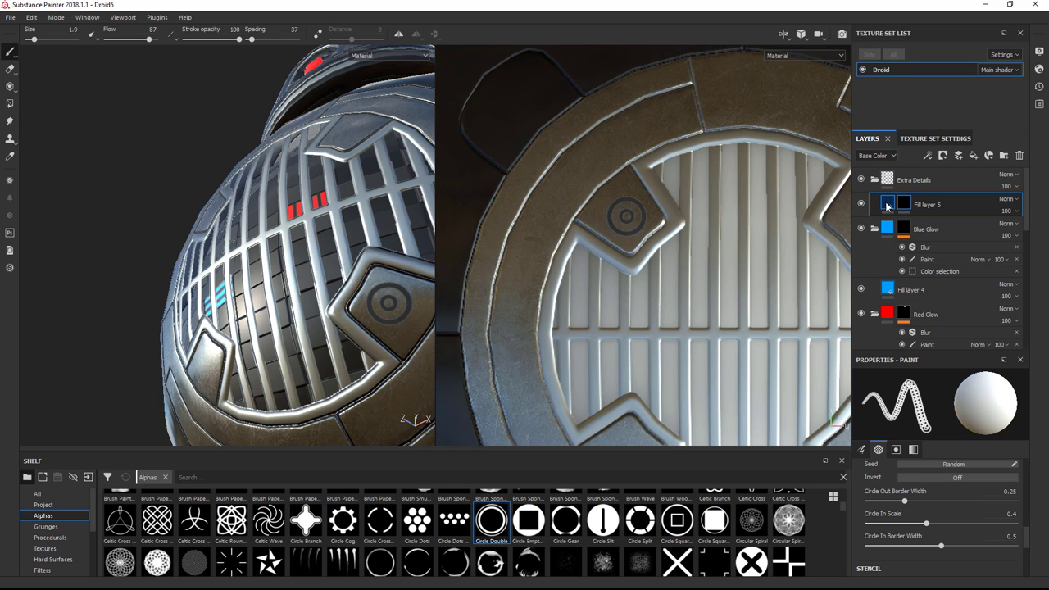
left_click(885, 206)
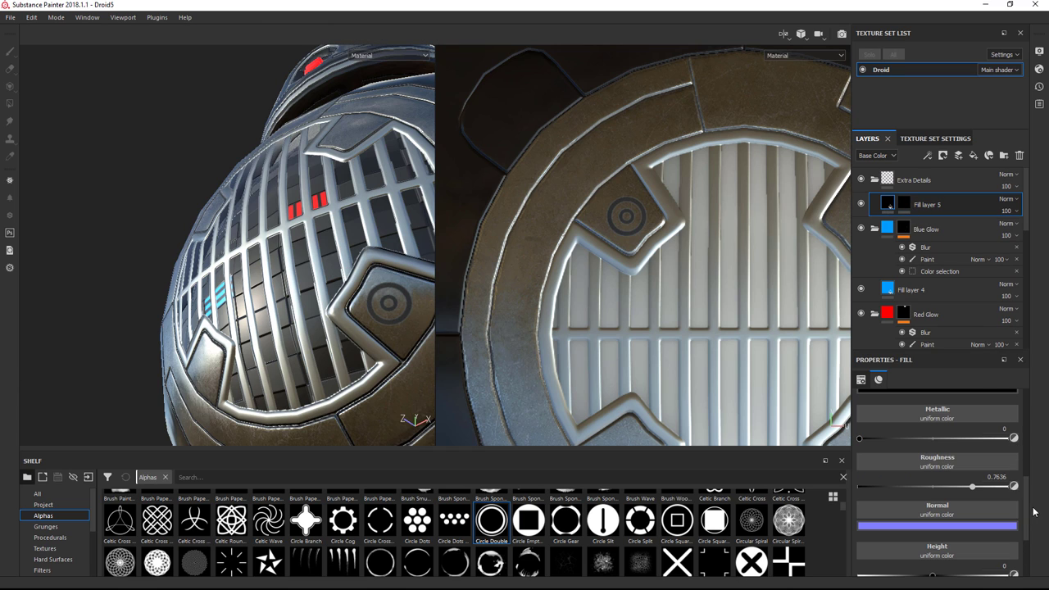
Step: Set Fill layer 5's height to -0.0982 and roughness to 0.8727, checking the grille
scroll(1027, 516, "down", 1)
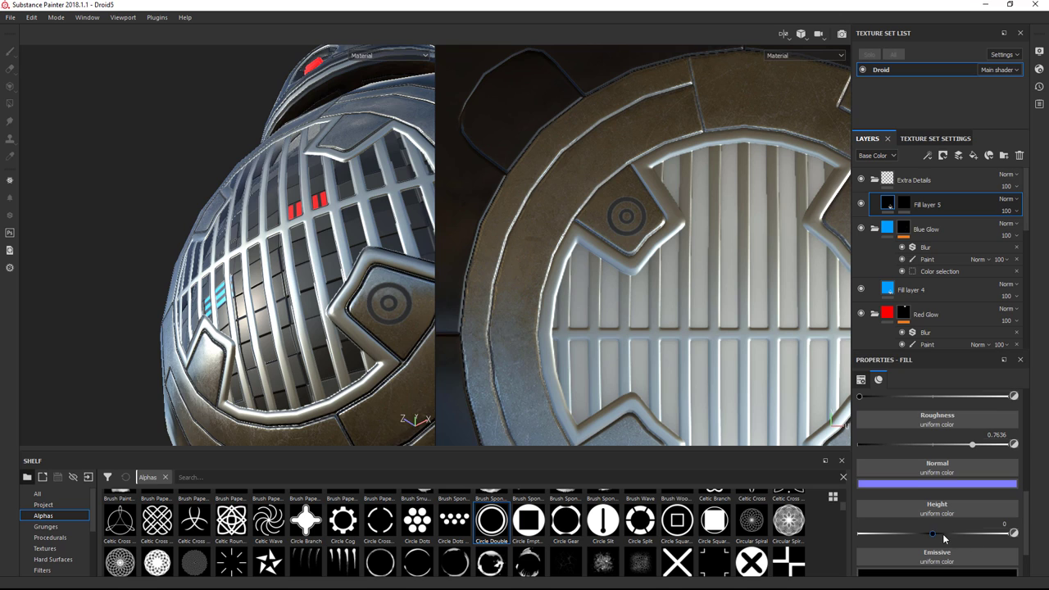
left_click_drag(932, 532, 928, 534)
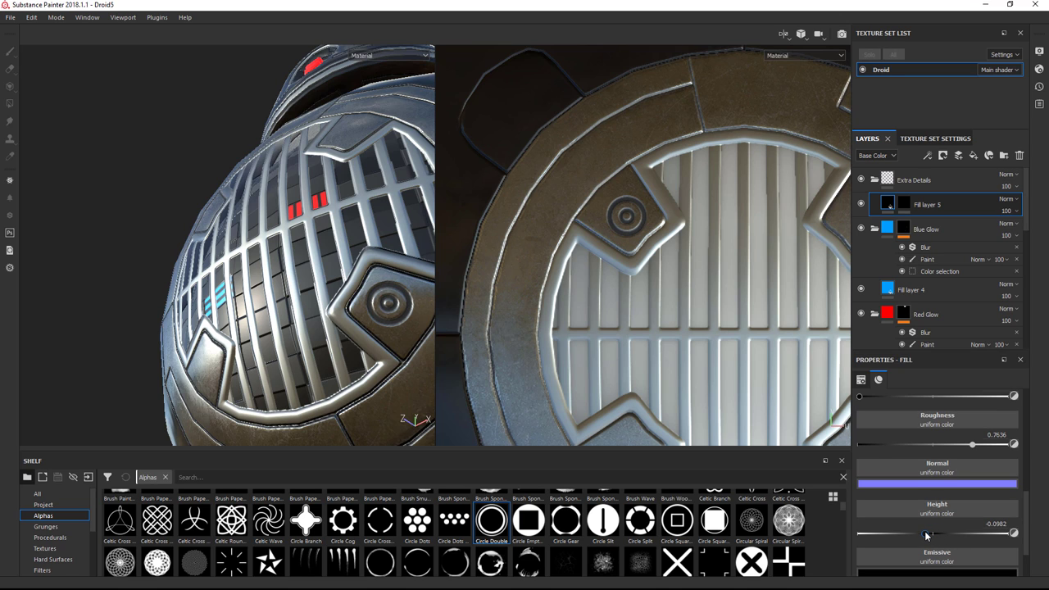
left_click_drag(310, 312, 475, 367, "alt")
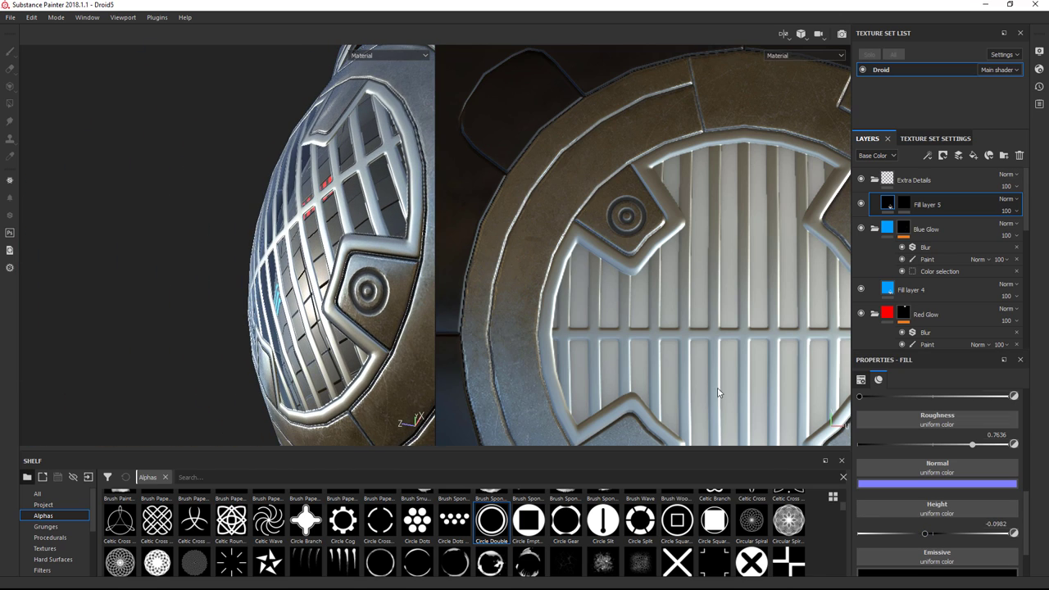
left_click_drag(1028, 512, 1026, 458)
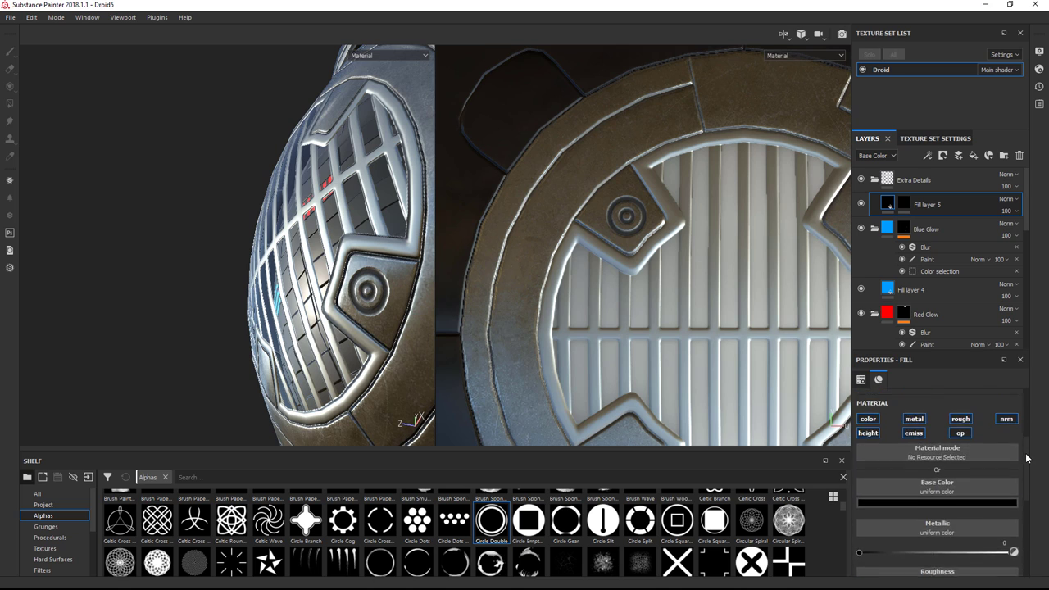
scroll(997, 480, "up", 1)
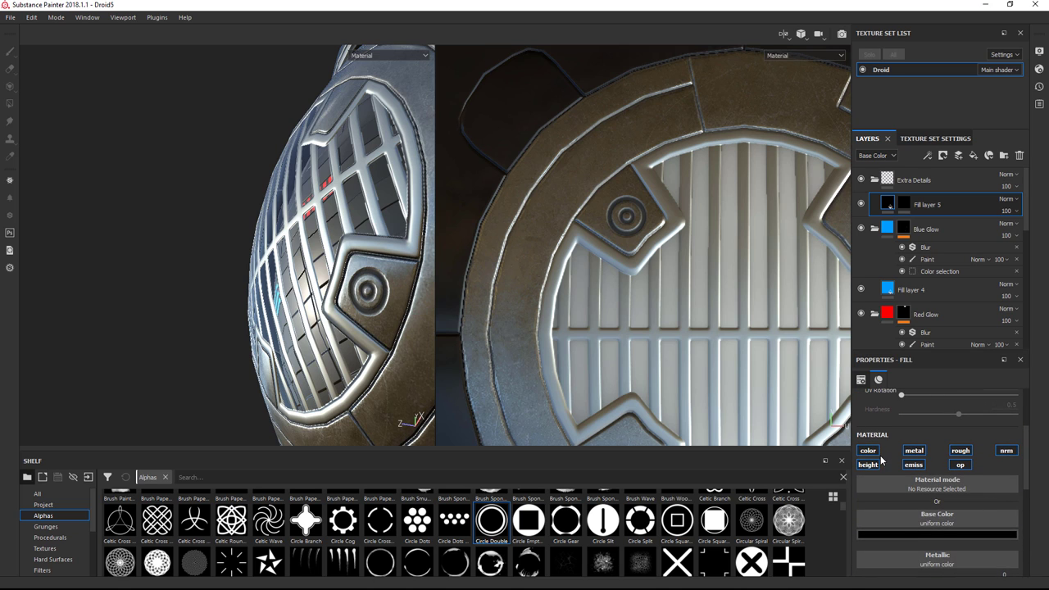
scroll(1008, 501, "down", 4)
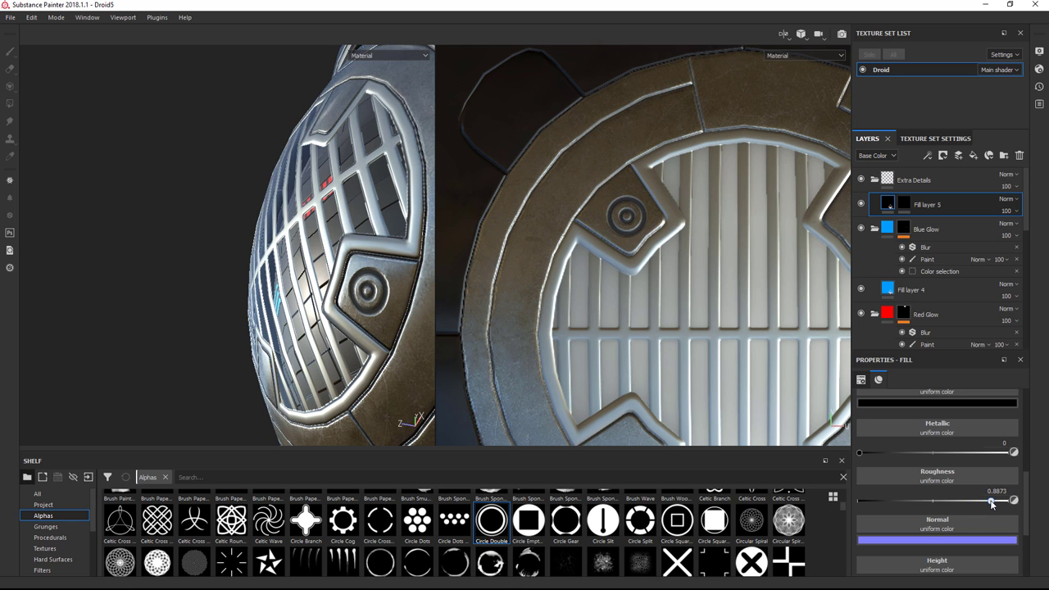
left_click_drag(232, 267, 573, 242, "alt")
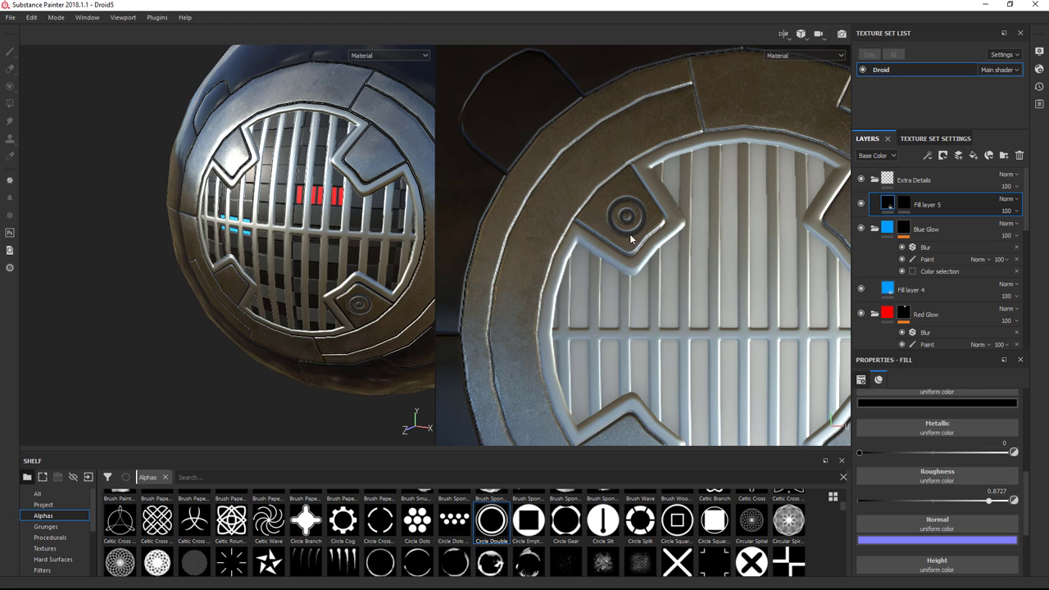
left_click_drag(771, 245, 731, 235, "alt")
Step: Paint double-ring emblems into Fill layer 5's mask on the lower-right and lower-left grille plates
left_click(903, 203)
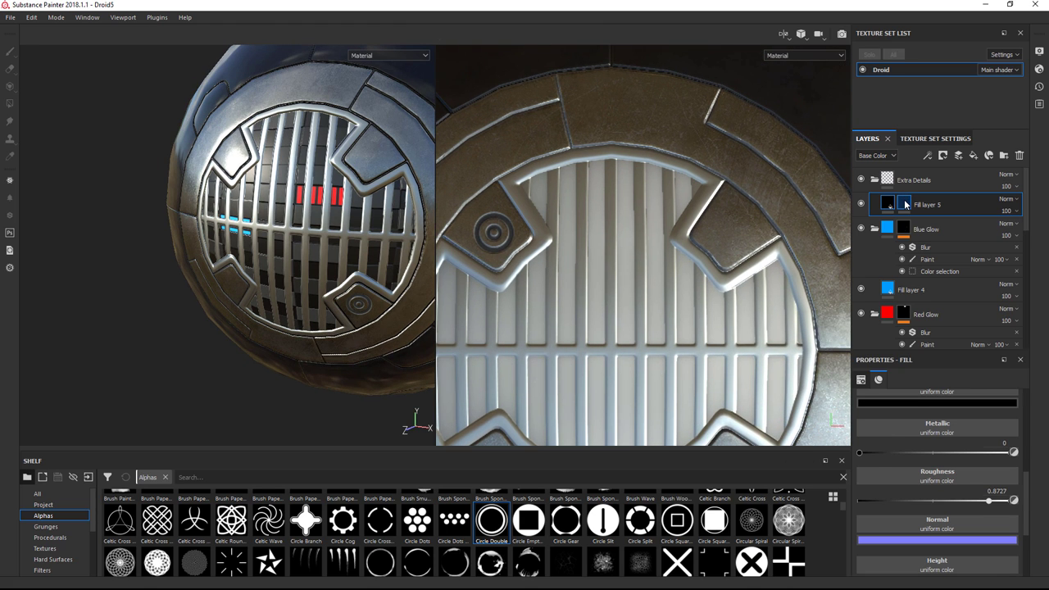
key("1")
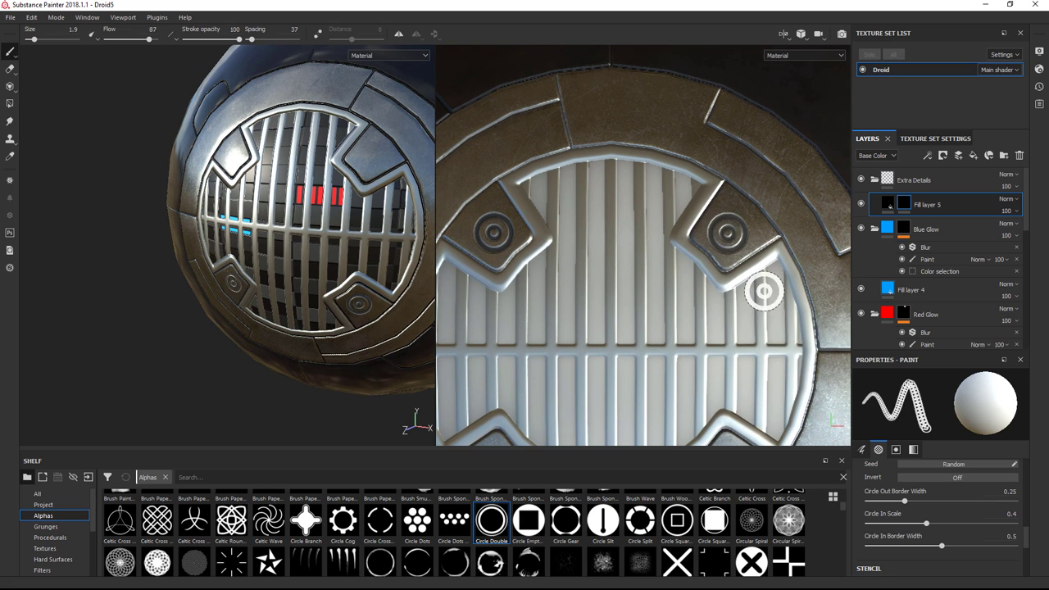
mouse_move(714, 335)
middle_mouse_down("alt")
mouse_move(742, 169)
mouse_move(747, 176)
middle_mouse_up("alt")
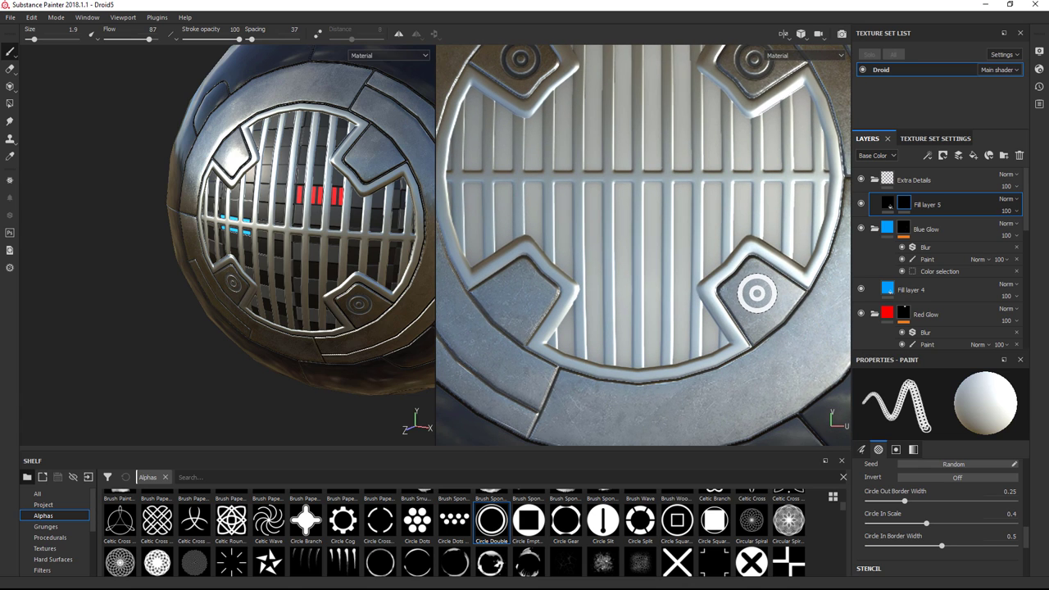
left_click(756, 291)
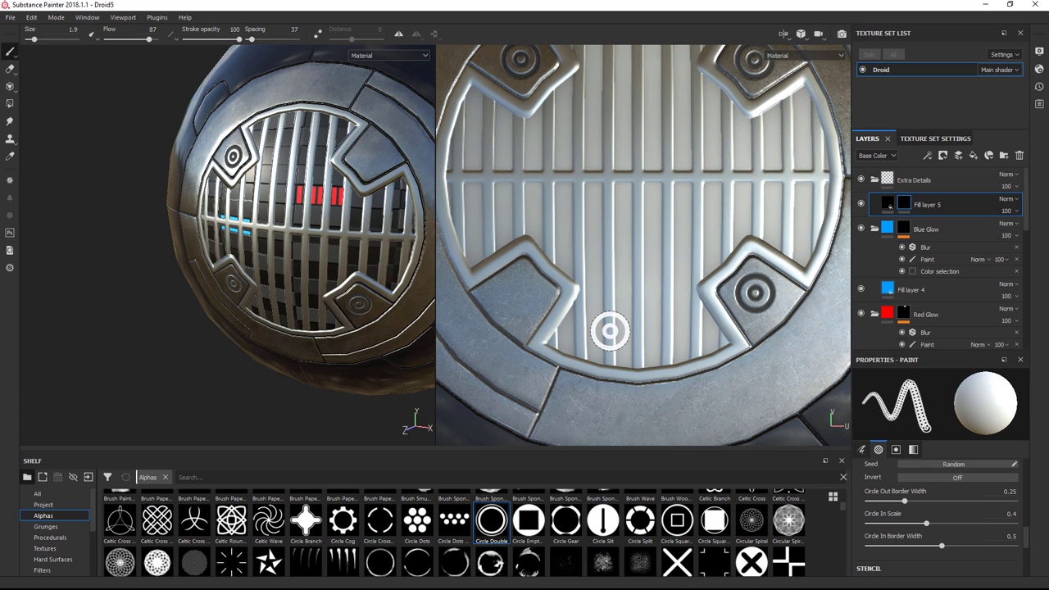
left_click(522, 292)
scroll(643, 277, "down", 5)
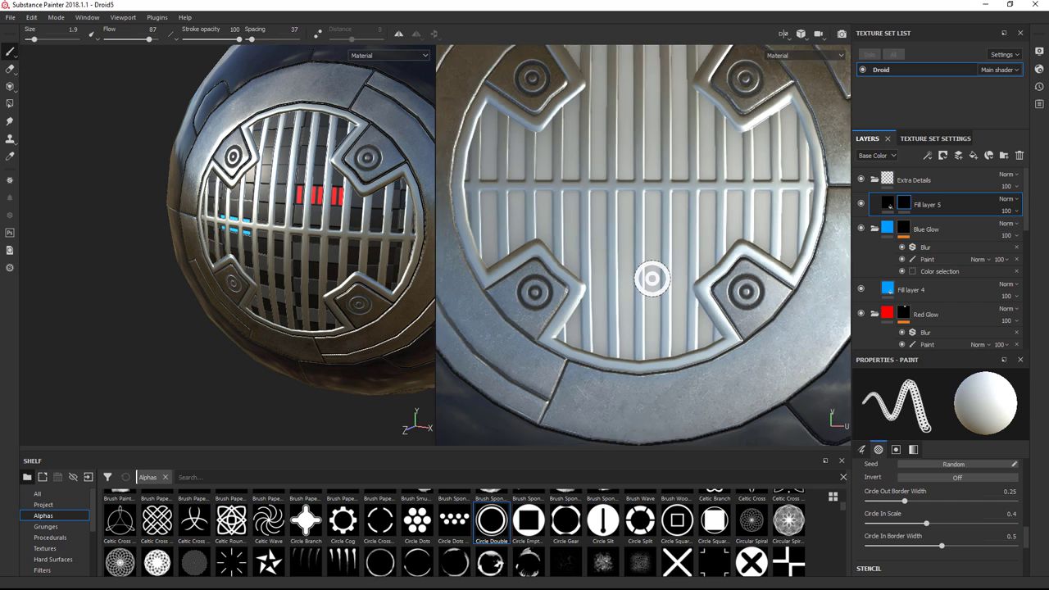
scroll(257, 239, "down", 3)
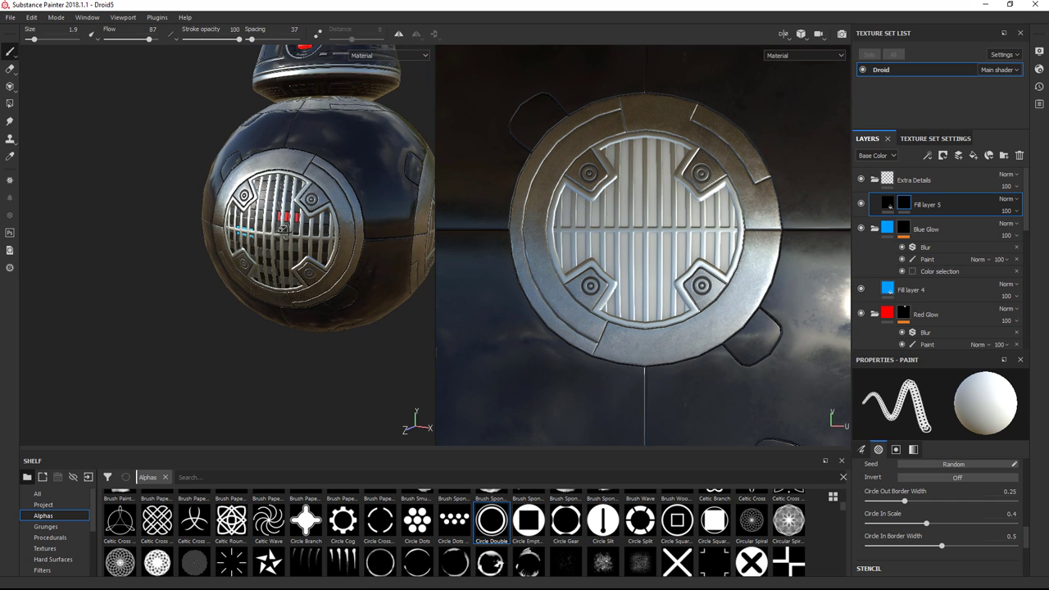
left_click_drag(257, 240, 377, 190, "alt")
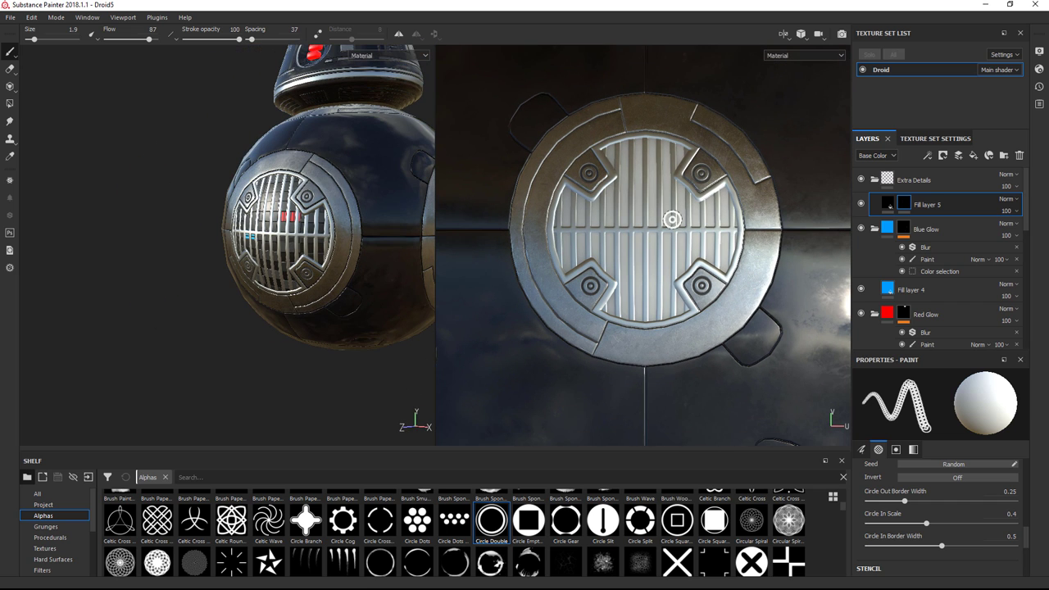
scroll(679, 228, "down", 2)
Step: Stamp circle details on the upper-left and lower-left corners of the shell panel around the grille
key("c")
middle_click_drag(690, 233, 639, 296, "alt")
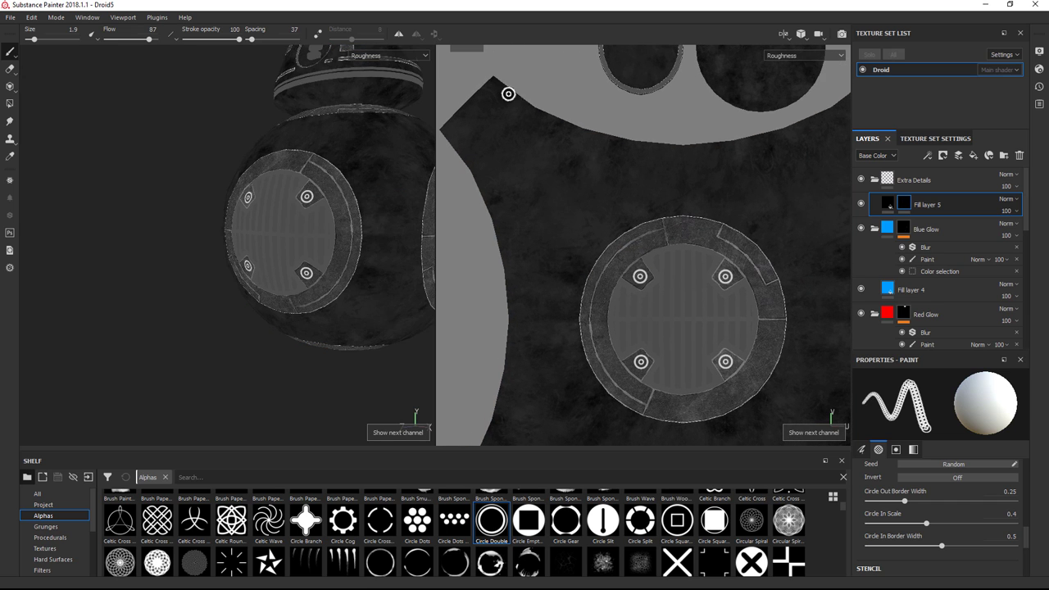
scroll(503, 123, "up", 2)
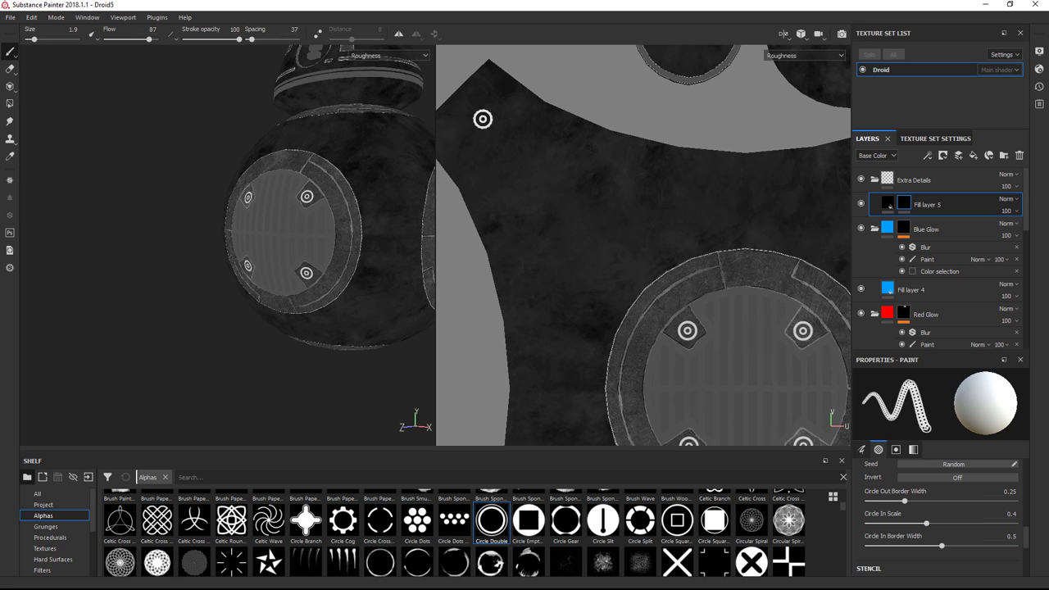
left_click(481, 118)
scroll(545, 132, "down", 1)
scroll(545, 131, "down", 2)
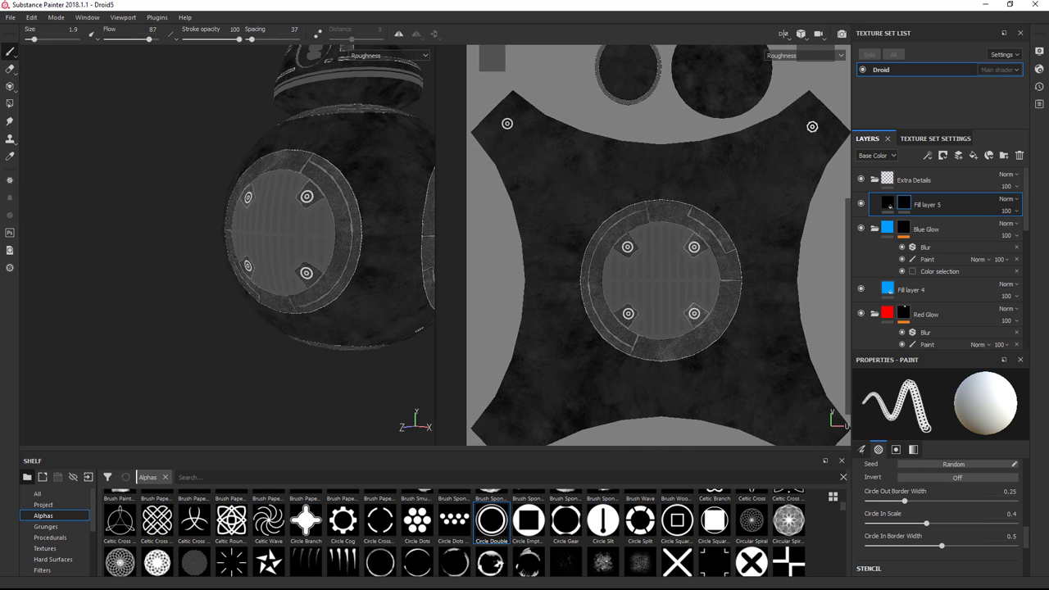
middle_click_drag(790, 223, 790, 322)
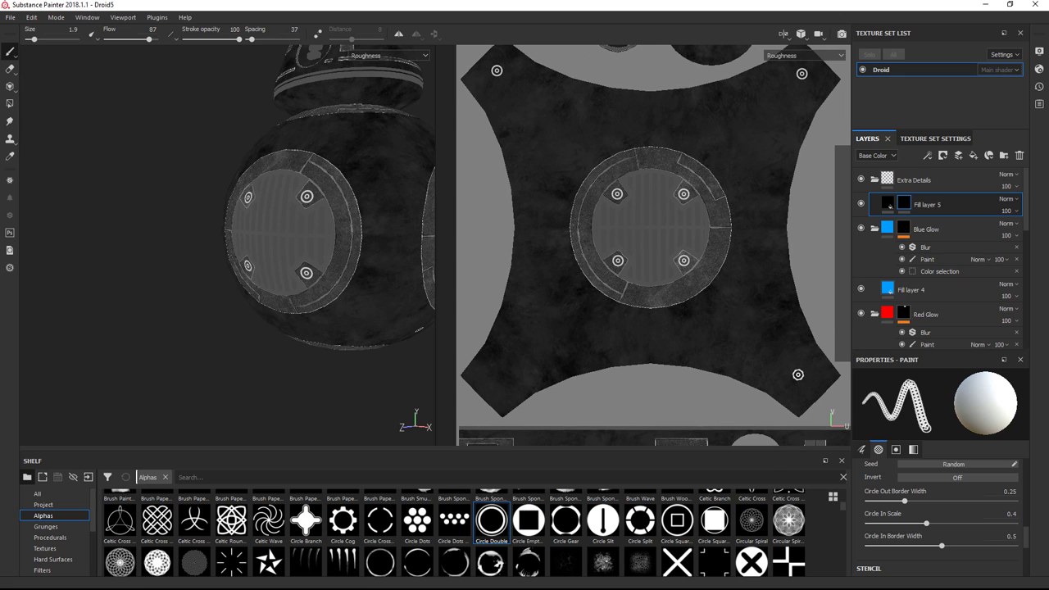
left_click(498, 374)
Step: Orbit to the droid's side and display the Normal+Height+Mesh channel
mouse_move(250, 222)
left_mouse_down("alt")
mouse_move(156, 222)
mouse_move(167, 222)
left_mouse_up("alt")
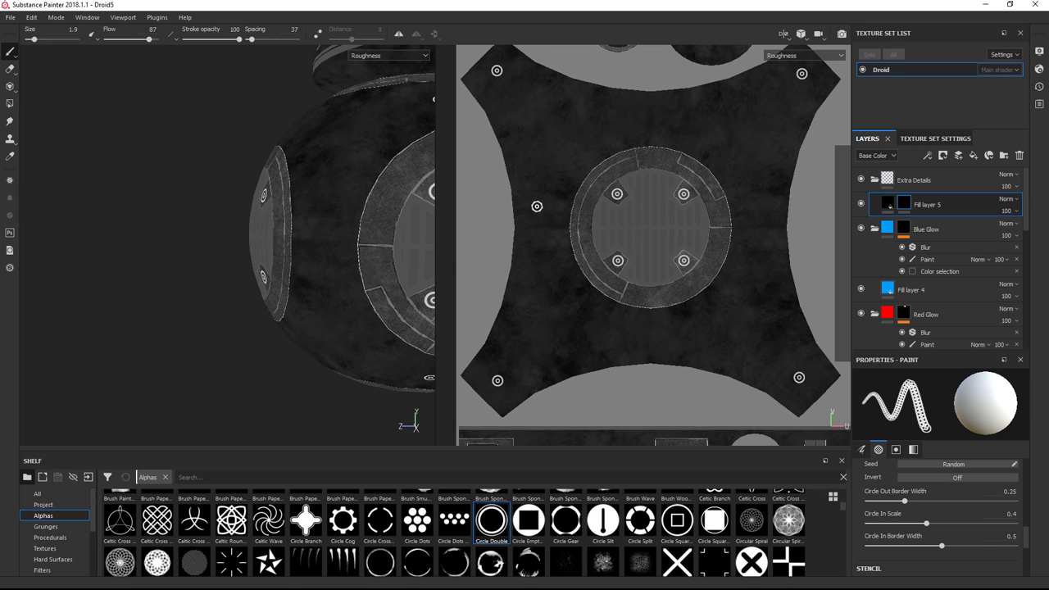
key("c")
key("c")
key("c")
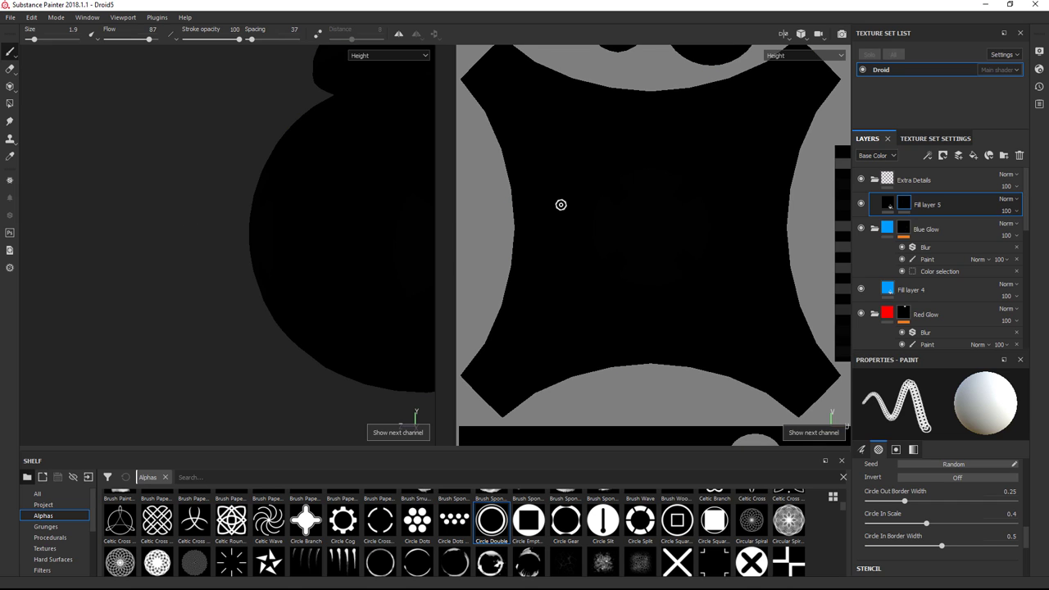
key("c")
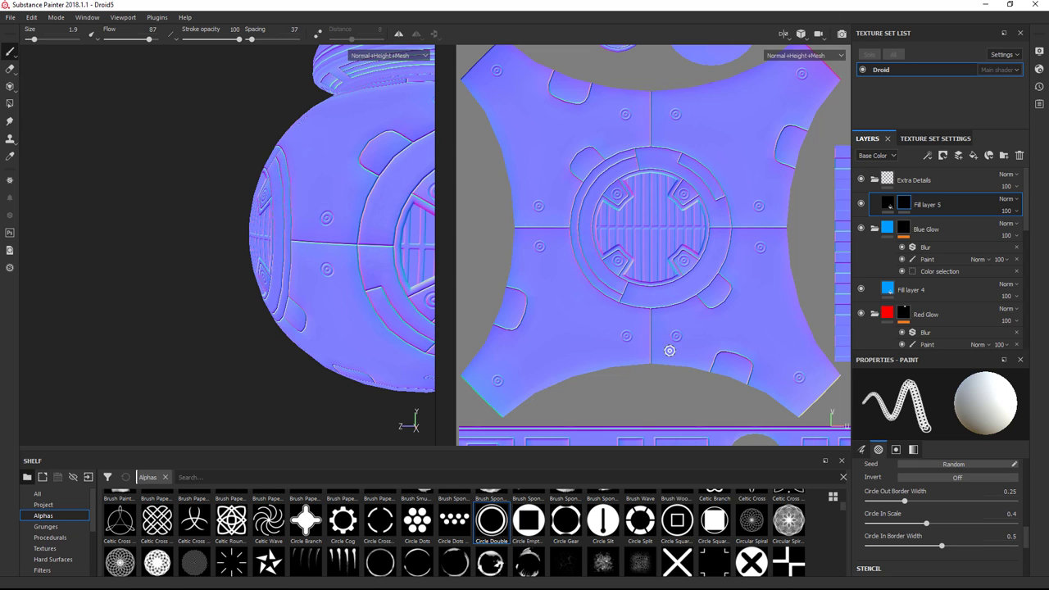
Step: Return to the full material view, inspect both side grilles, and bring up the BB-9E reference photo
key("m")
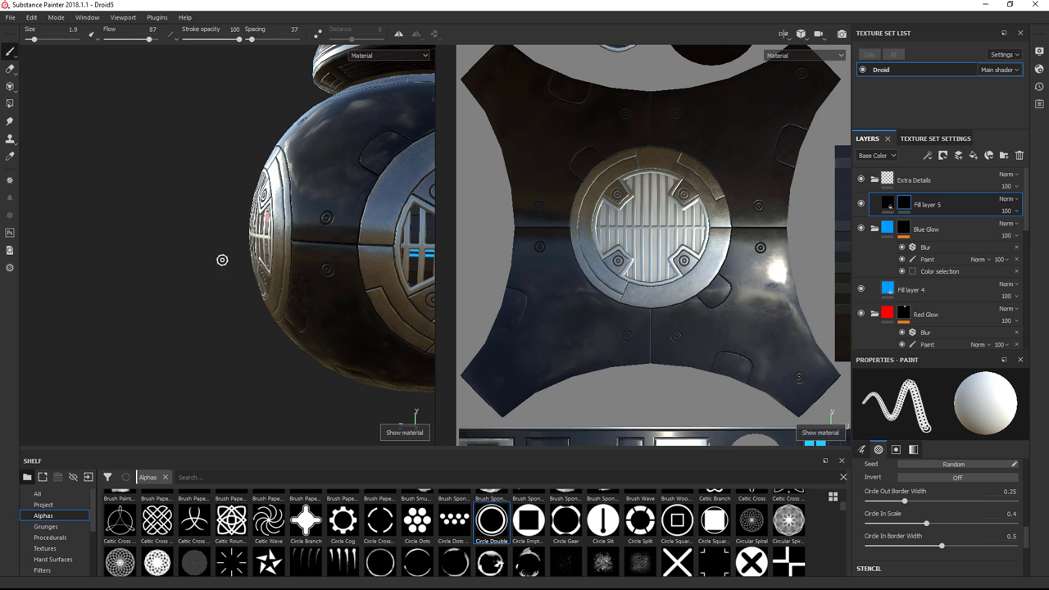
left_click_drag(286, 260, 148, 311, "alt")
scroll(244, 299, "down", 3)
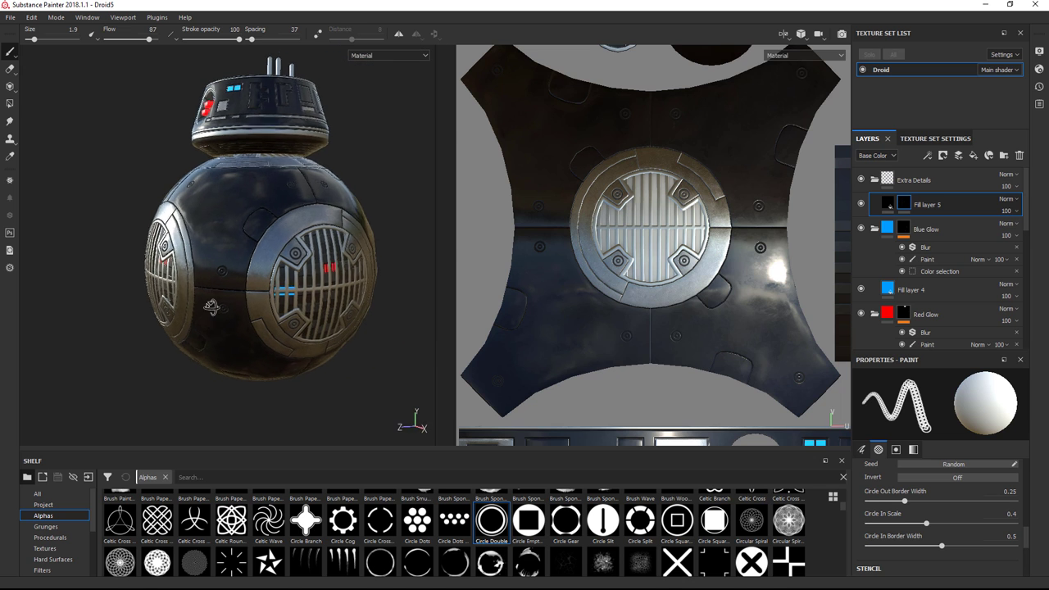
scroll(73, 317, "up", 4)
left_click_drag(73, 316, 258, 312, "alt")
scroll(140, 312, "down", 4)
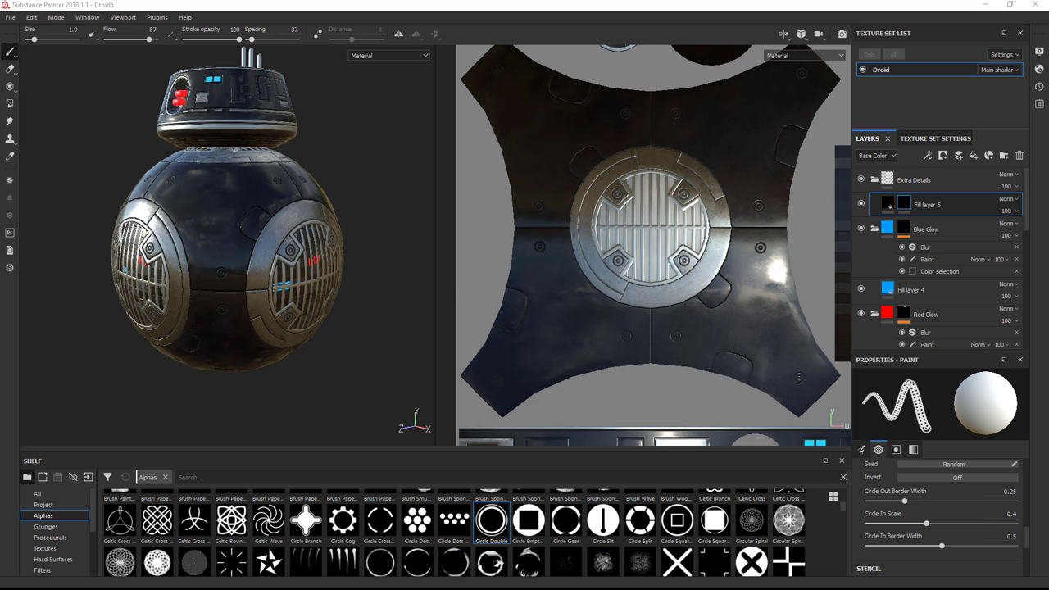
key("alt+Tab")
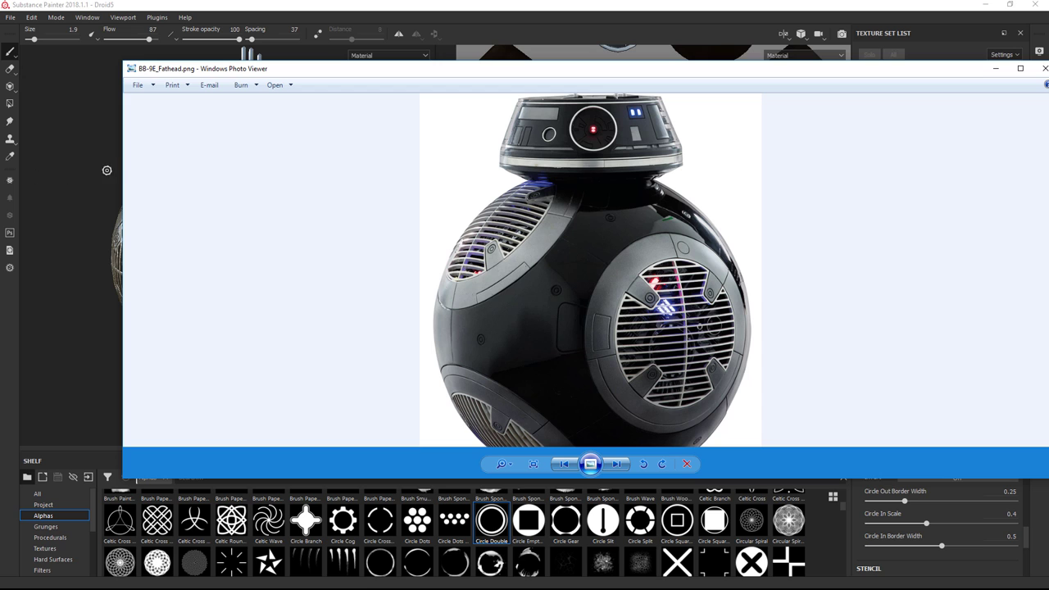
Step: Narrow the BB-9E photo window, then show the droid alone in a full-width 3D view
left_click_drag(119, 197, 689, 197)
left_click_drag(205, 248, 369, 263, "alt")
key("F2")
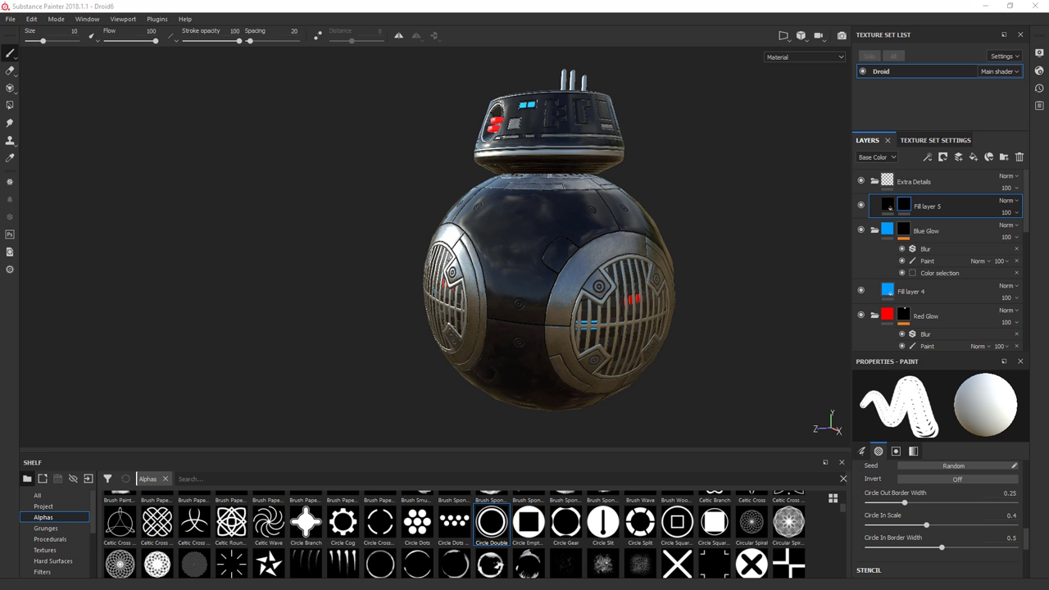
key("alt+Tab")
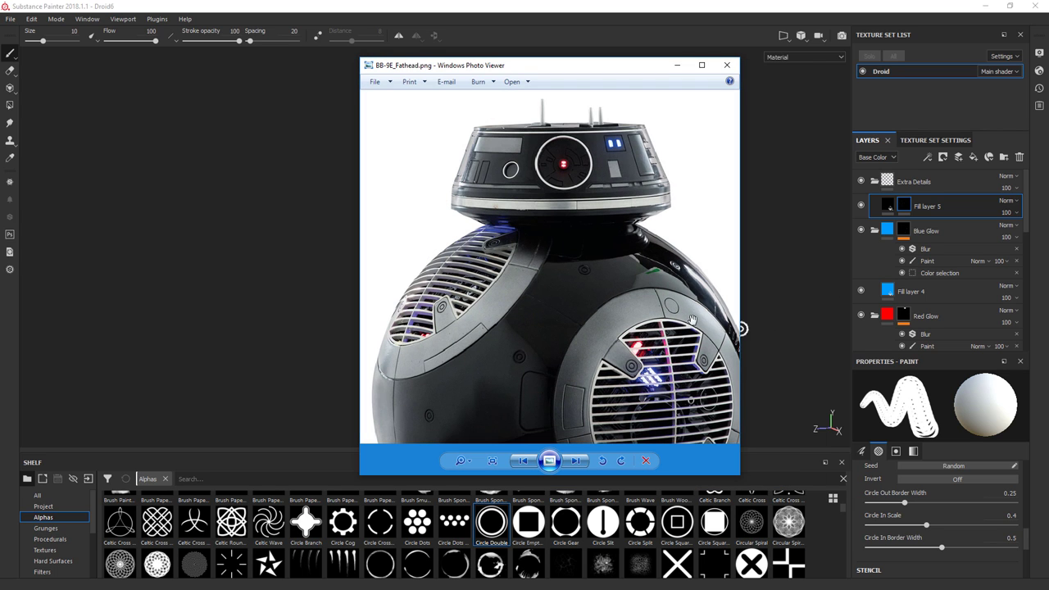
Step: Make the Circle Double stamp a single thin ring (outer border 0.14, no inner circle) in split 3D/2D view
left_click(675, 66)
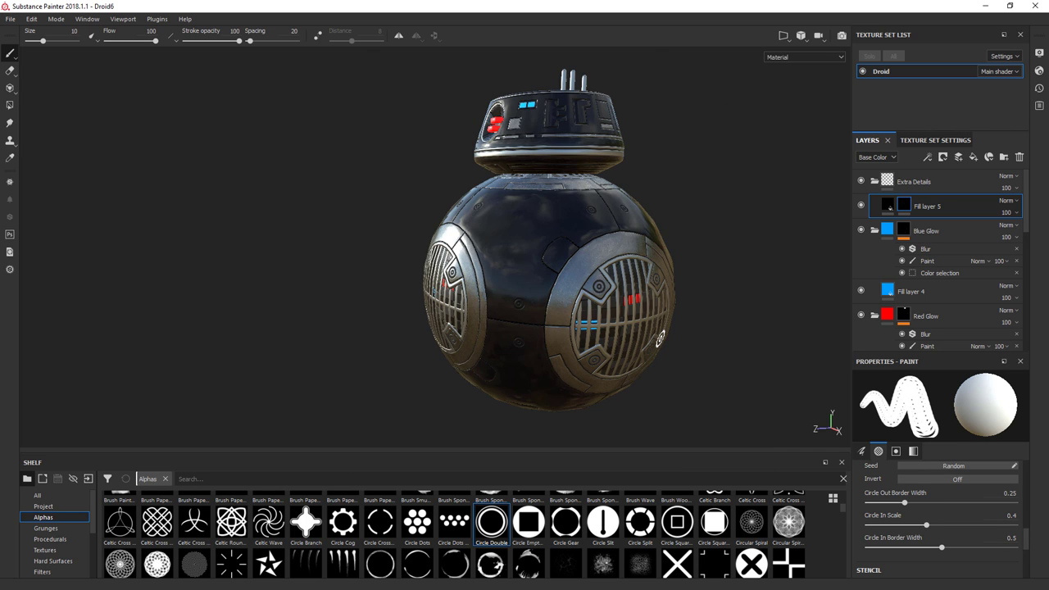
scroll(660, 338, "up", 3)
left_click_drag(659, 338, 559, 331, "alt")
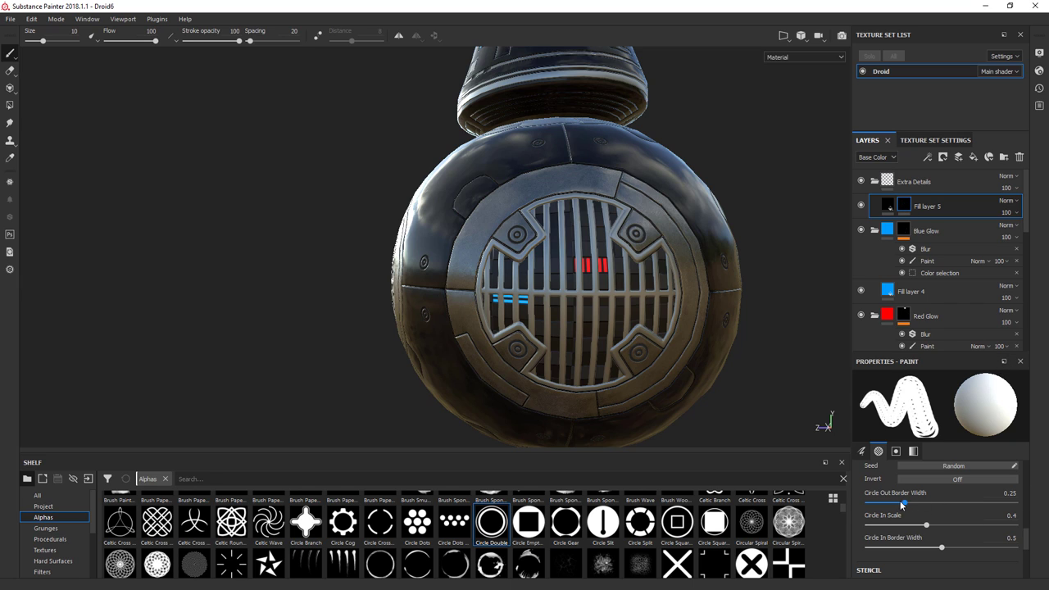
left_click_drag(901, 504, 866, 527)
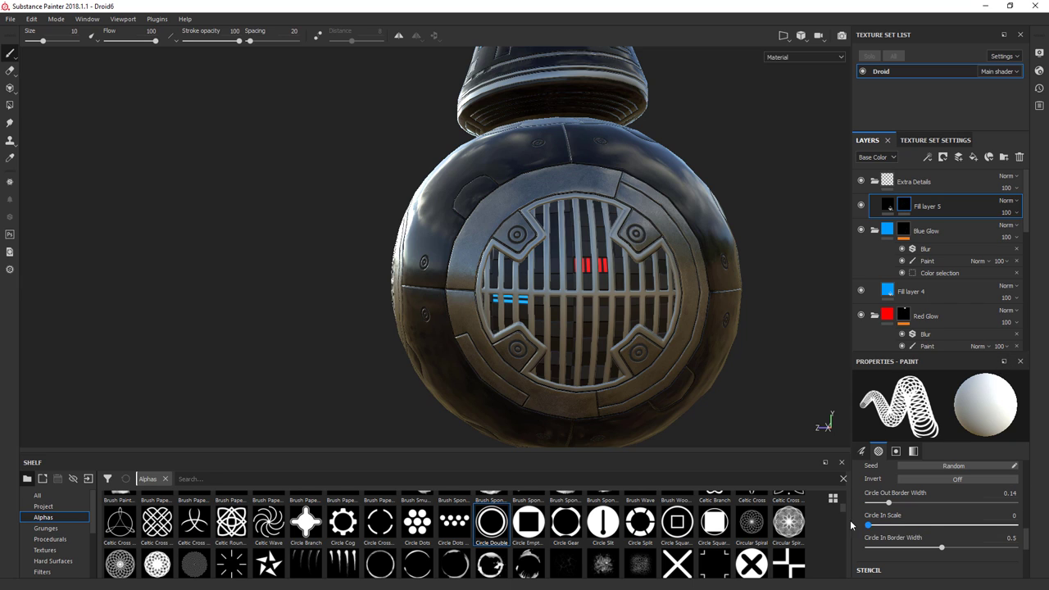
mouse_move(941, 548)
left_mouse_down()
mouse_move(901, 547)
mouse_move(983, 547)
mouse_move(760, 471)
left_mouse_up()
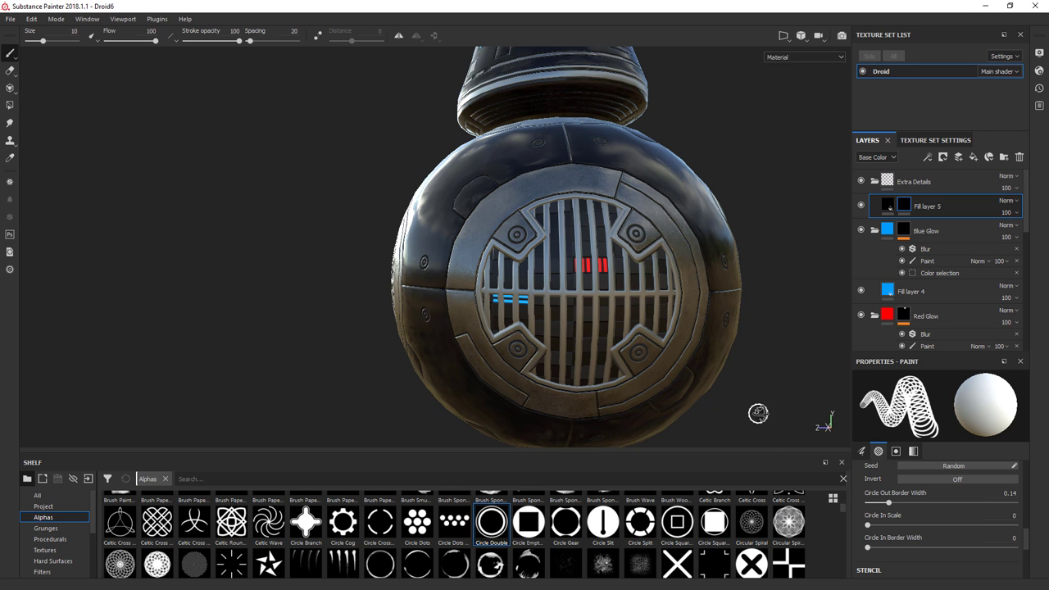
key("F1")
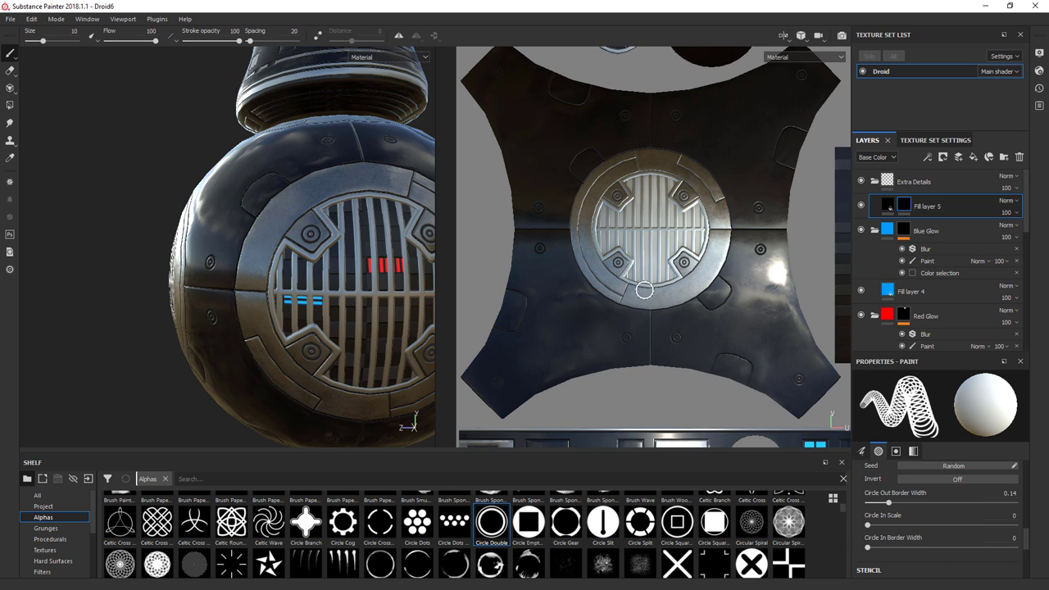
Step: Orbit and zoom the 3D view to centre on the droid's head
scroll(644, 290, "up", 5)
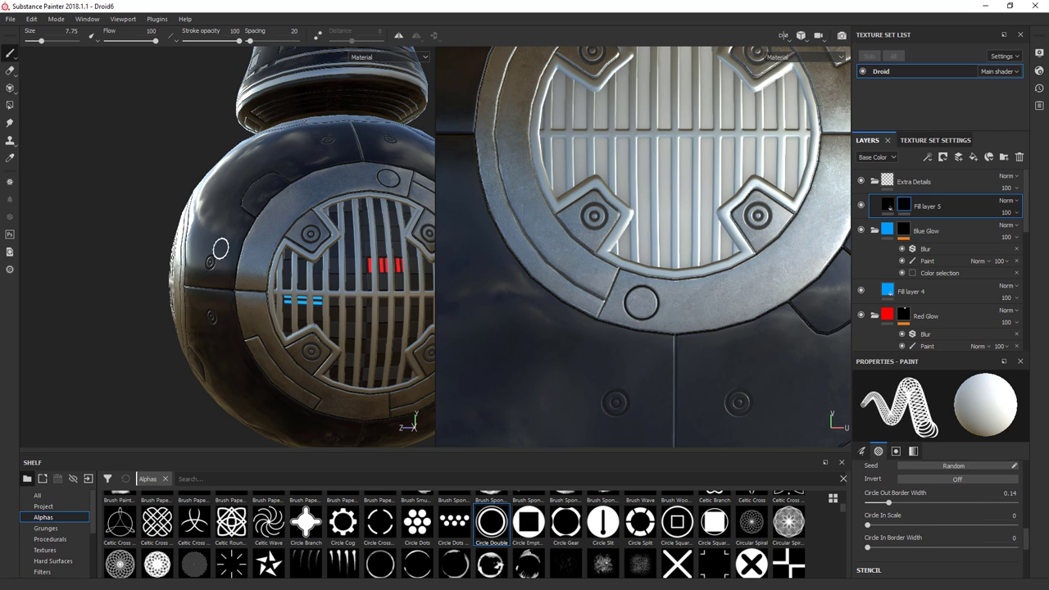
left_click_drag(271, 249, 294, 255, "alt")
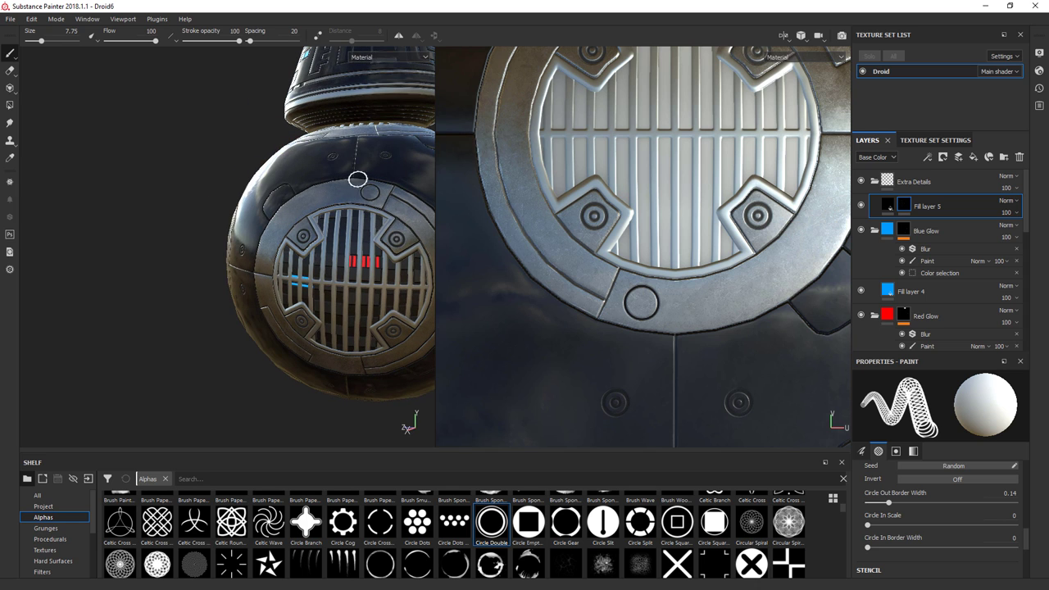
left_click_drag(357, 179, 189, 298, "alt")
right_click_drag(189, 298, 454, 300, "alt")
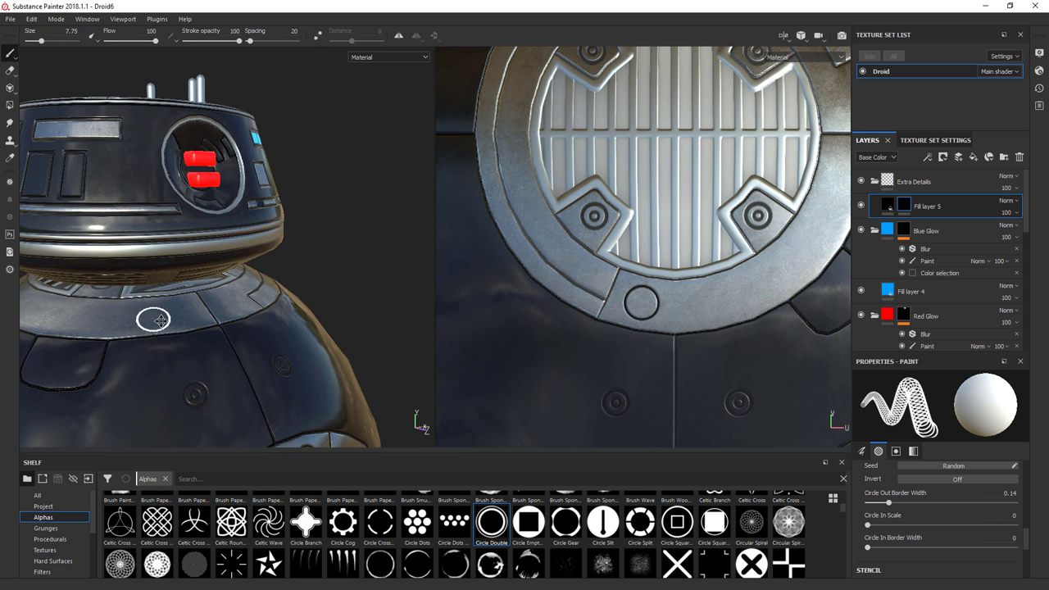
left_click_drag(153, 320, 186, 335, "alt")
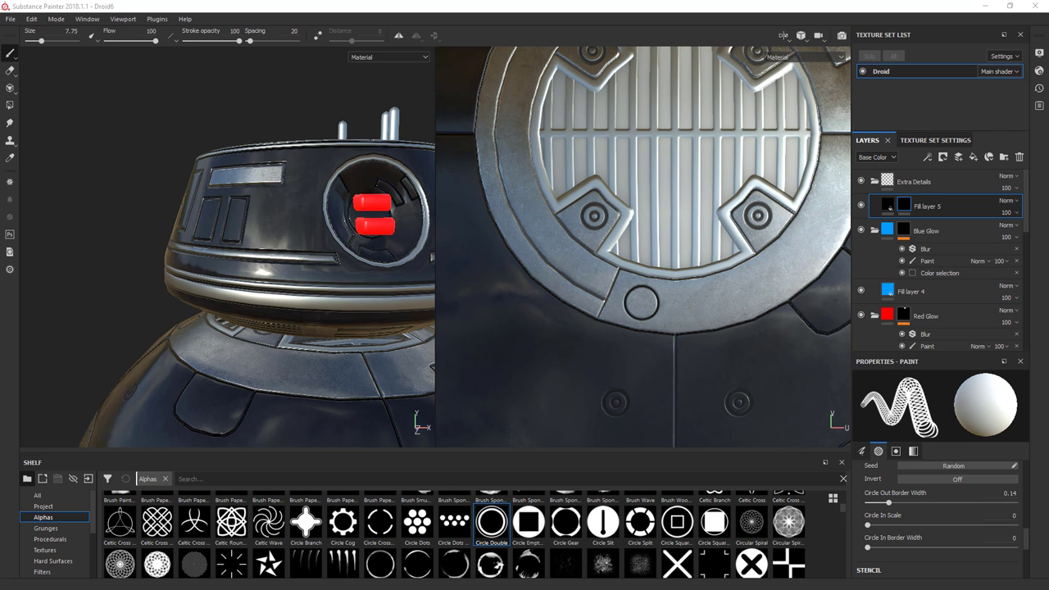
Step: Compare the head with the BB-9E reference photo, close it, and switch the shelf to Materials
key("alt+Tab")
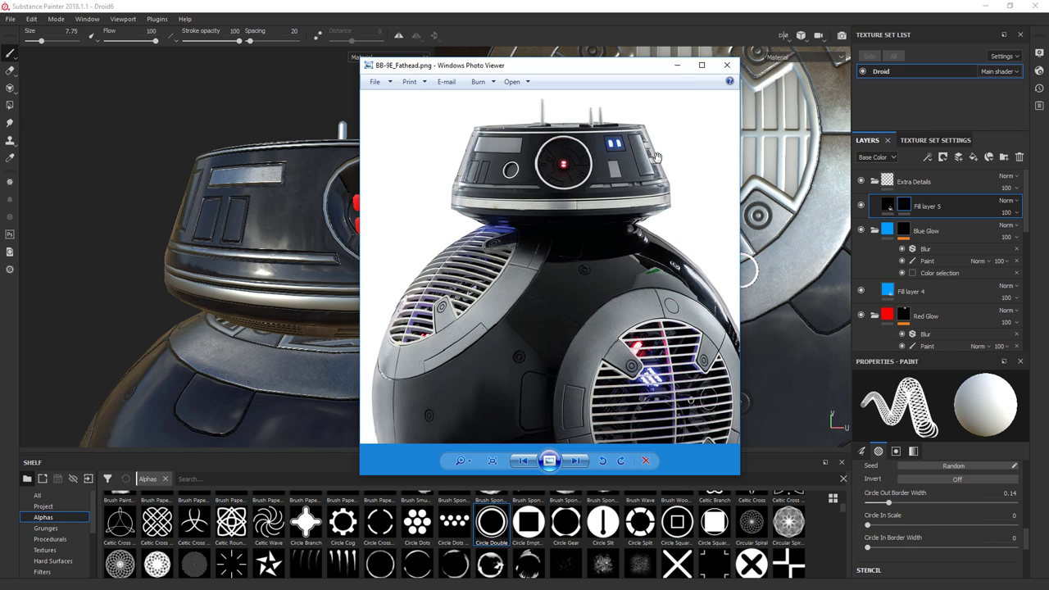
left_click(676, 65)
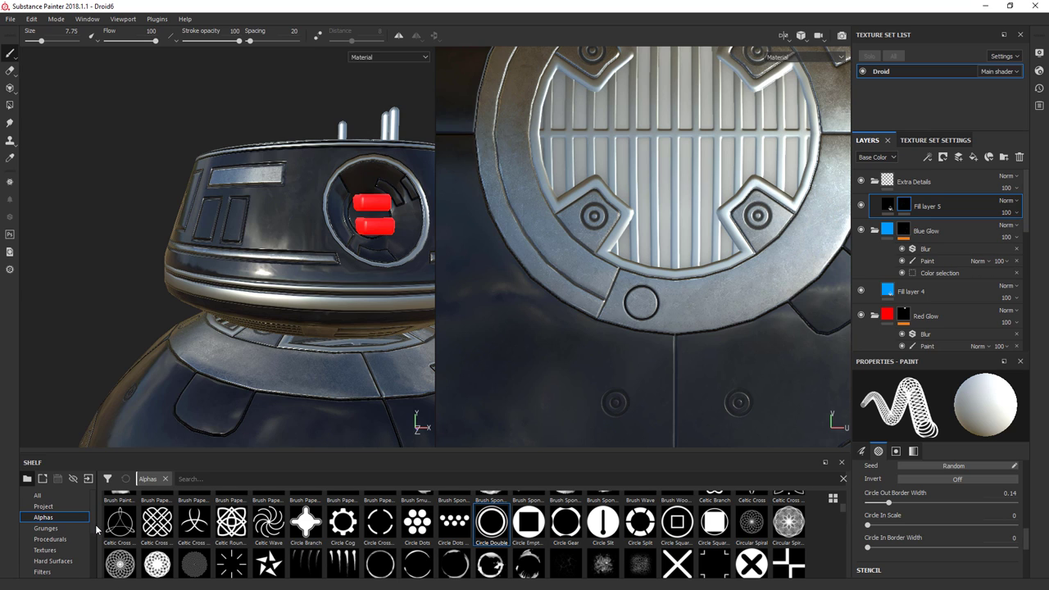
scroll(96, 530, "down", 3)
left_click(47, 550)
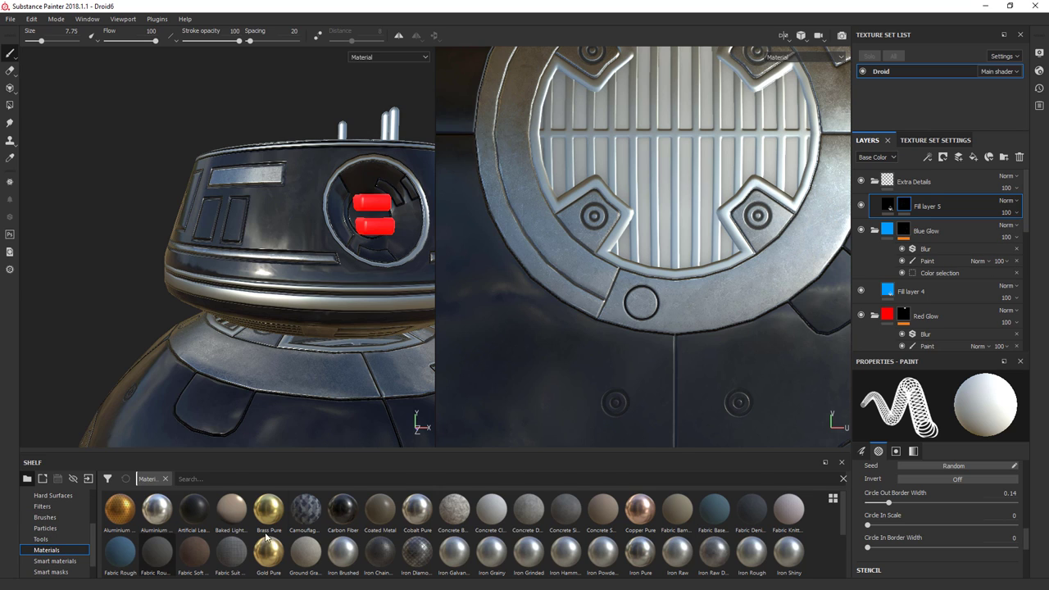
Step: Add an Iron Pure layer with a black mask and slightly thicken the ring brush's outer border
left_click_drag(639, 555, 916, 195)
right_click(890, 209)
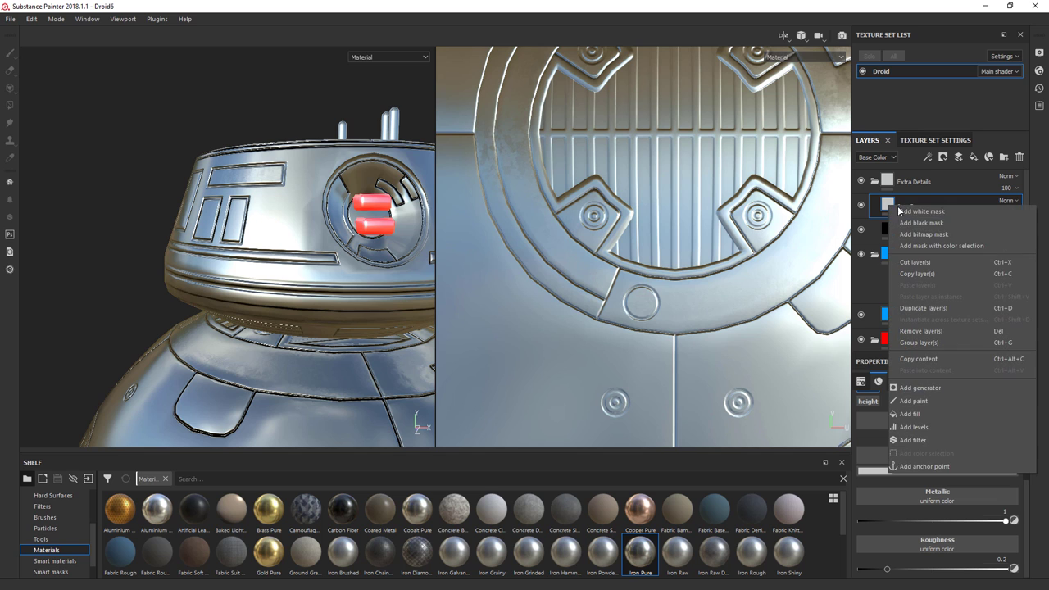
left_click(909, 214)
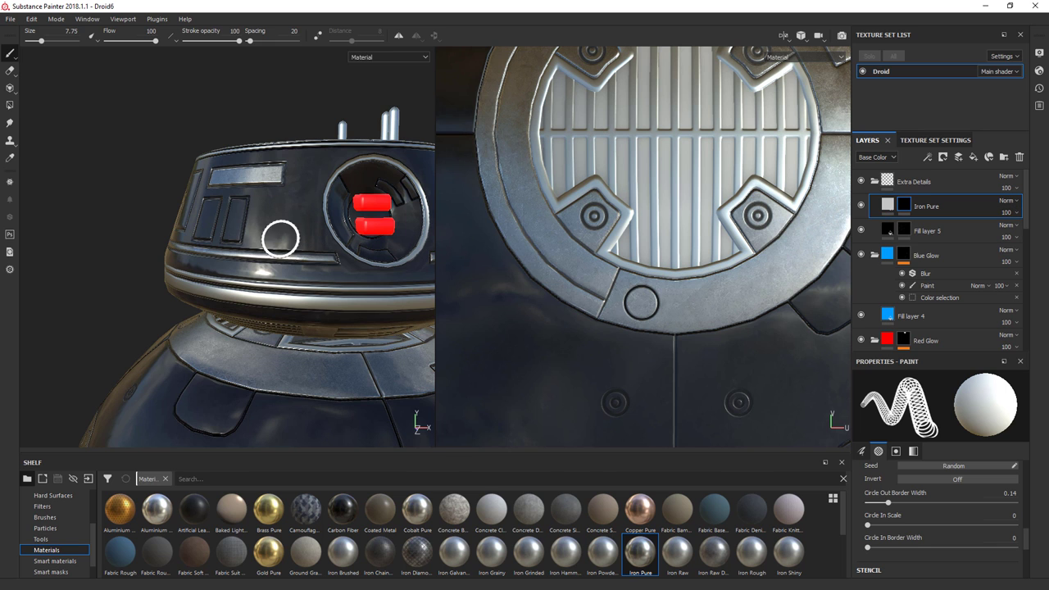
scroll(704, 310, "down", 10)
scroll(708, 379, "up", 10)
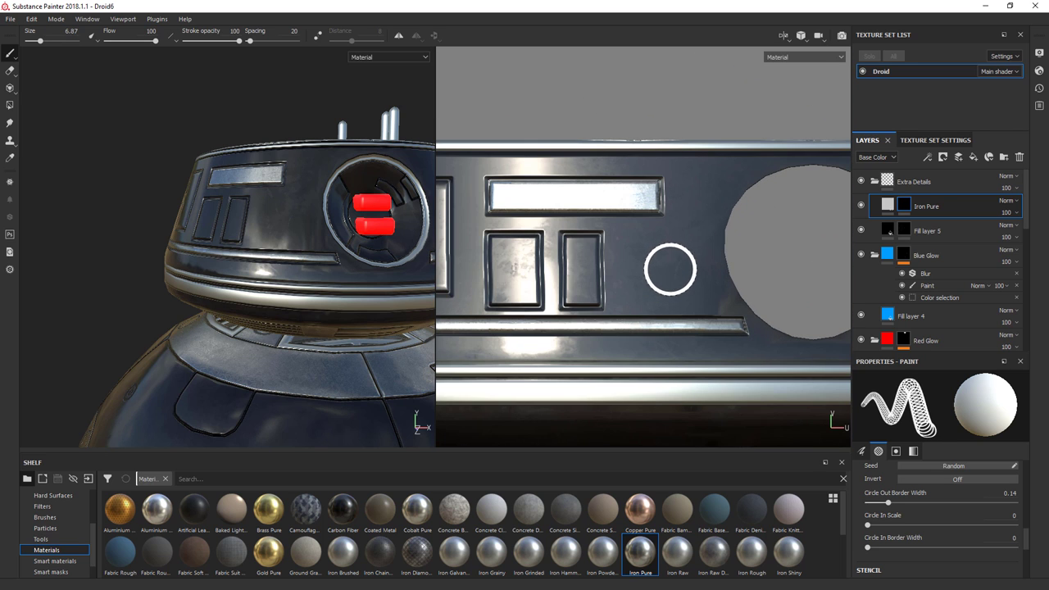
left_click_drag(889, 503, 895, 503)
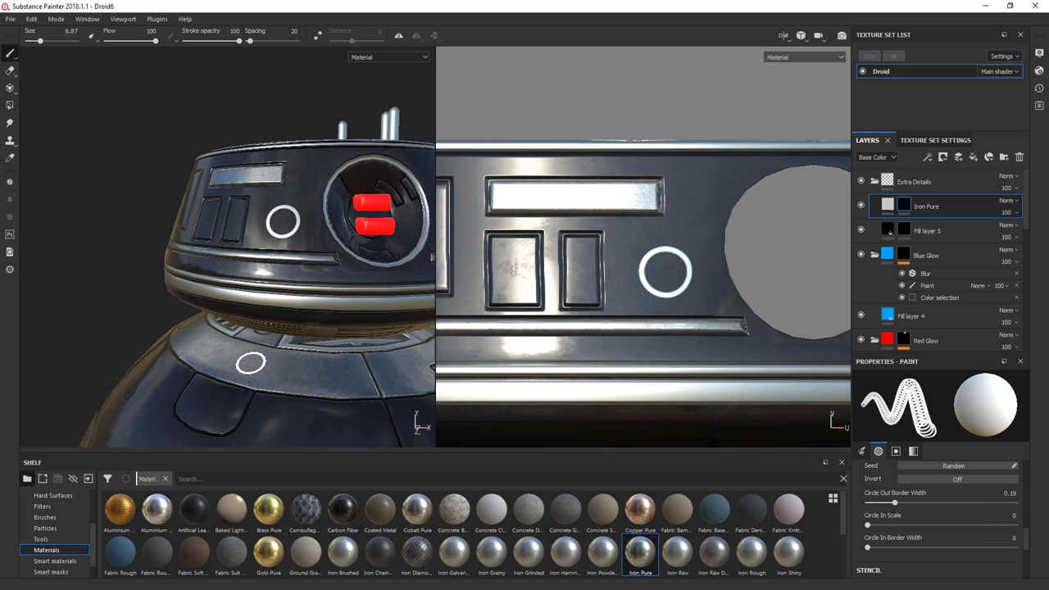
left_click(886, 205)
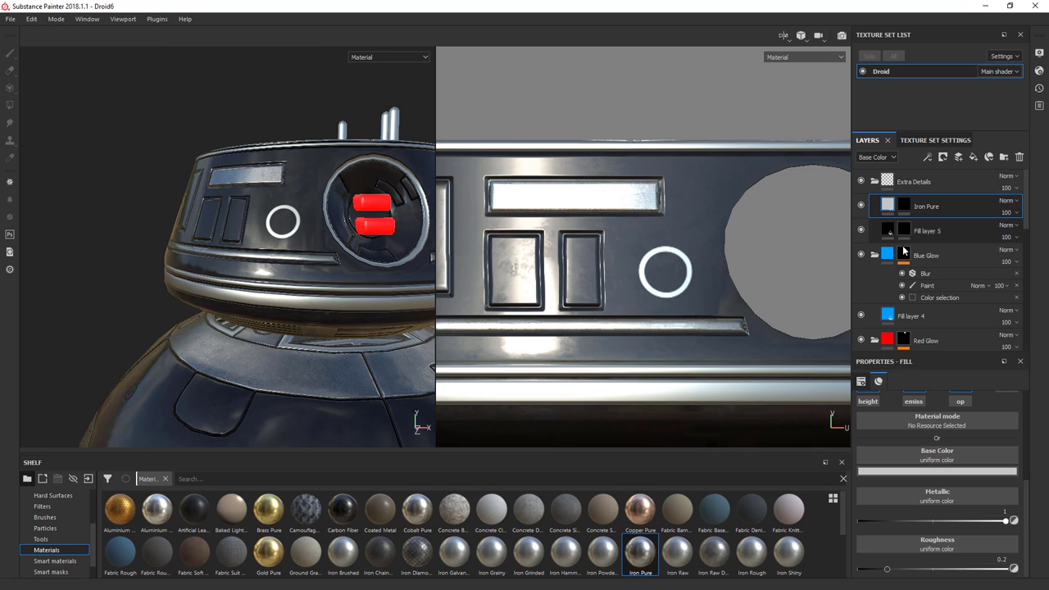
Step: Set the Iron Pure fill height to about -0.2073 so the rings look recessed
left_click_drag(1023, 492, 1024, 462)
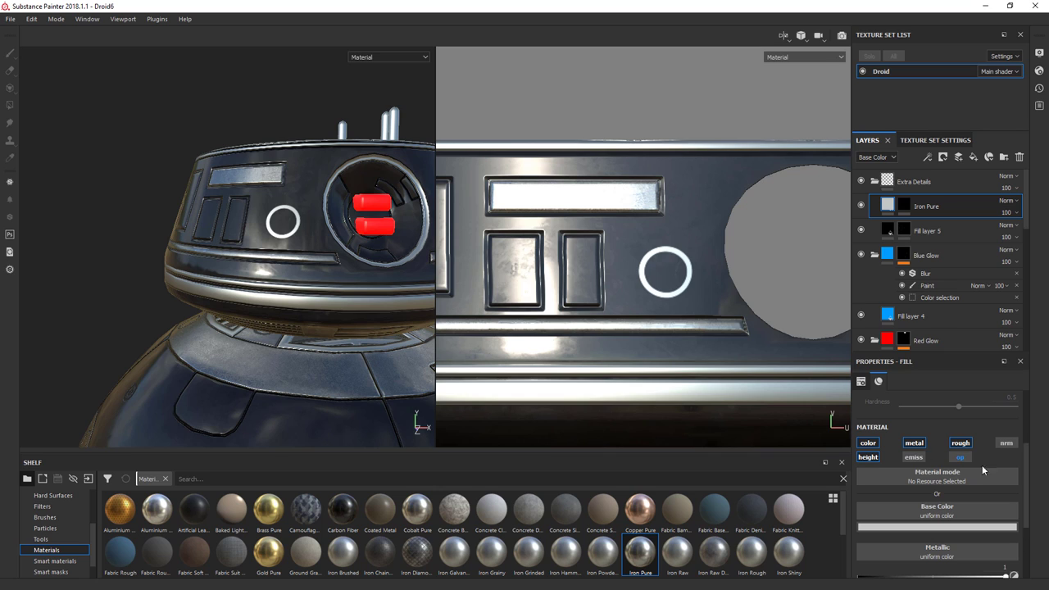
scroll(999, 507, "down", 3)
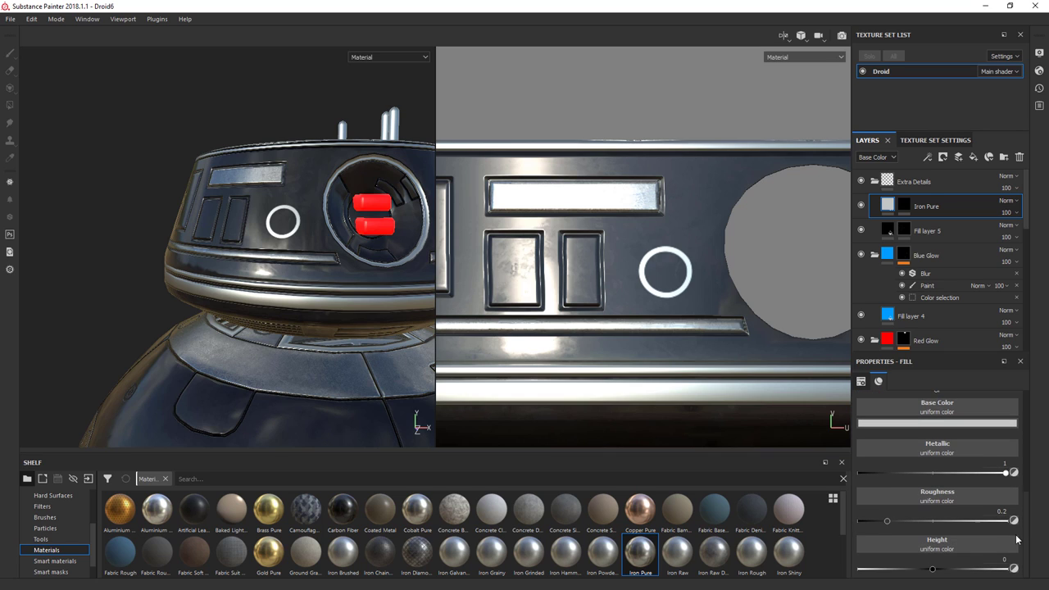
mouse_move(925, 571)
left_mouse_down()
mouse_move(909, 569)
mouse_move(953, 563)
mouse_move(938, 565)
left_mouse_up()
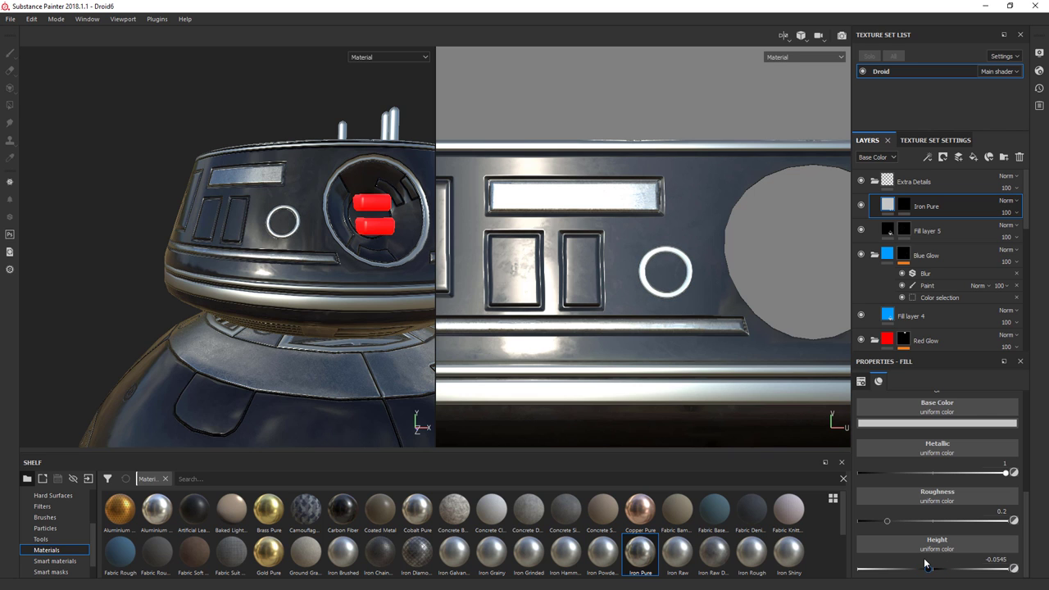
scroll(214, 176, "up", 10)
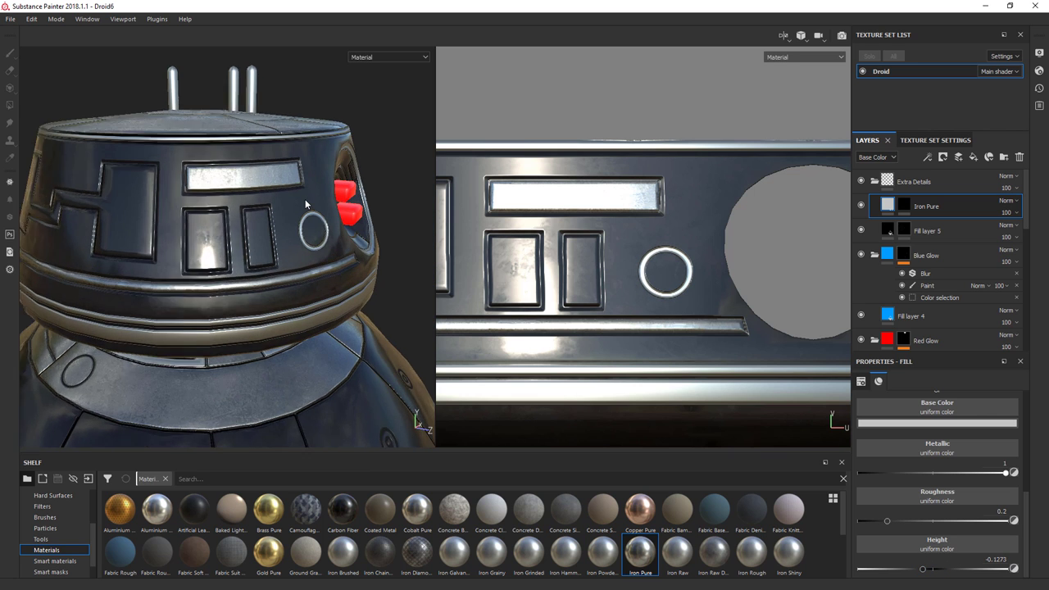
left_click_drag(303, 217, 286, 203, "alt")
scroll(286, 203, "down", 3)
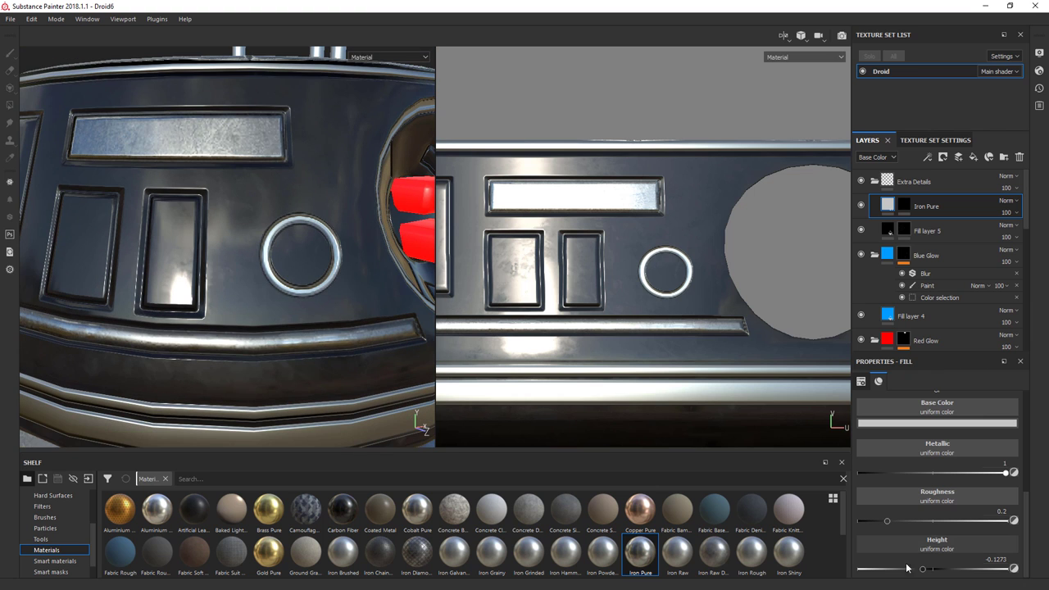
left_click_drag(923, 569, 914, 569)
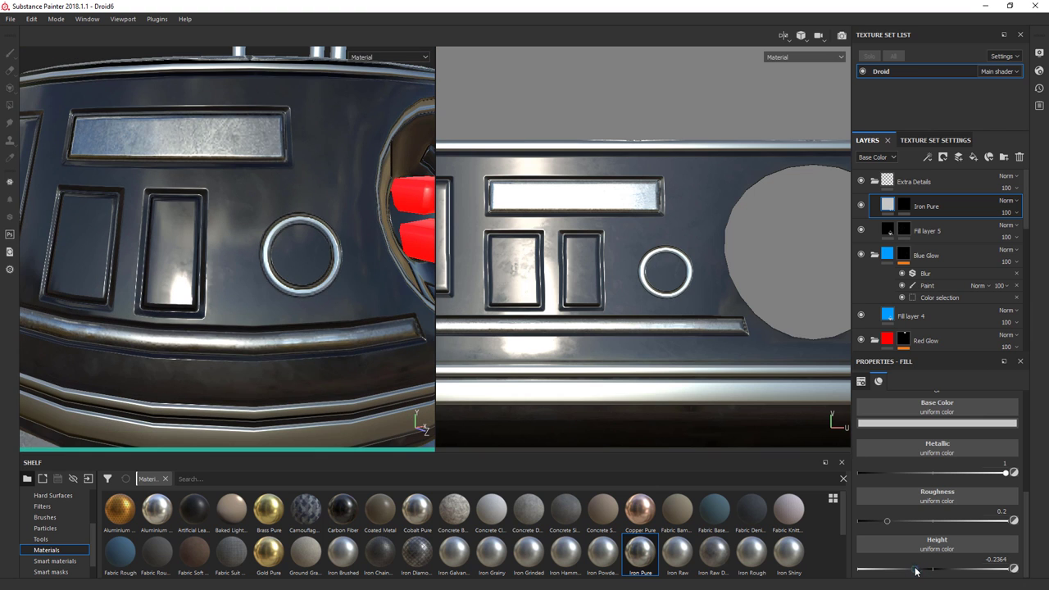
Step: Inspect the recessed rings on the head, body and side grills, then bring up the reference photo
scroll(253, 286, "down", 4)
mouse_move(318, 270)
left_mouse_down("alt")
mouse_move(191, 251)
mouse_move(205, 236)
mouse_move(317, 252)
left_mouse_up("alt")
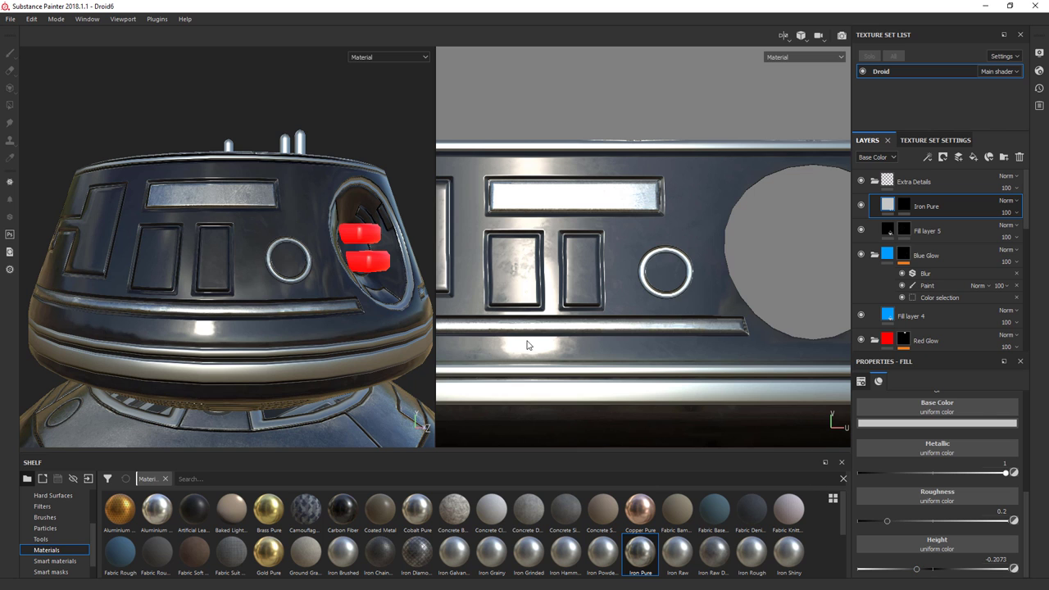
scroll(303, 272, "down", 5)
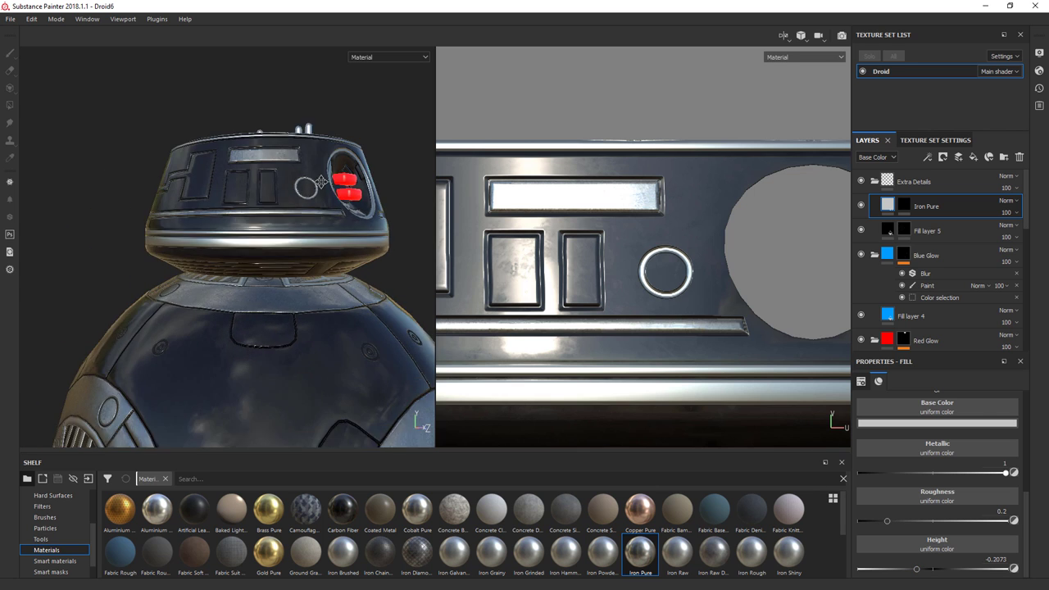
left_click_drag(292, 236, 201, 222, "alt")
scroll(233, 192, "down", 4)
scroll(199, 220, "up", 2)
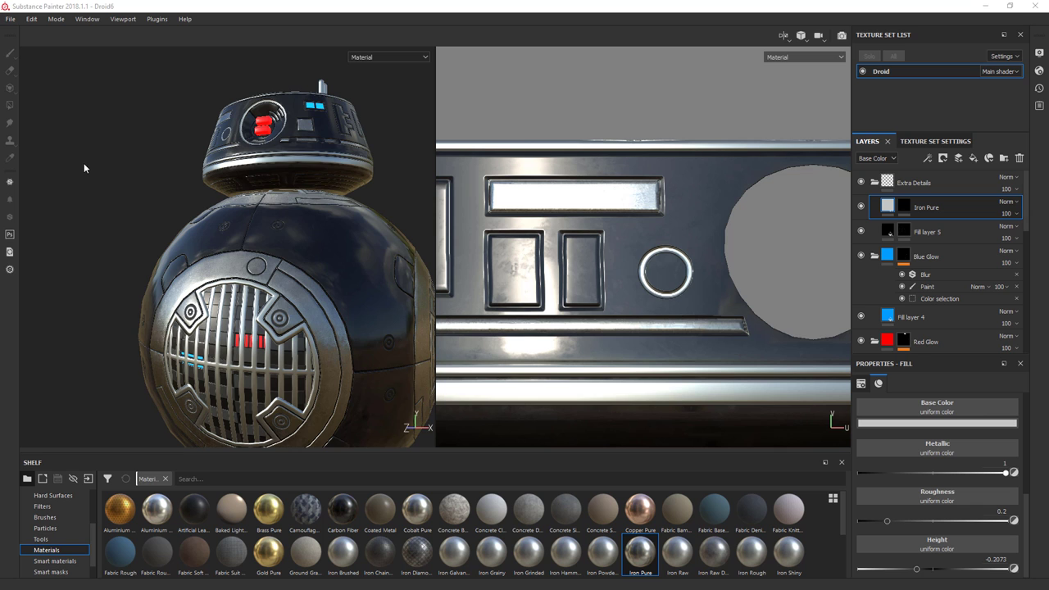
left_click_drag(84, 168, 296, 145, "alt")
scroll(303, 143, "down", 2)
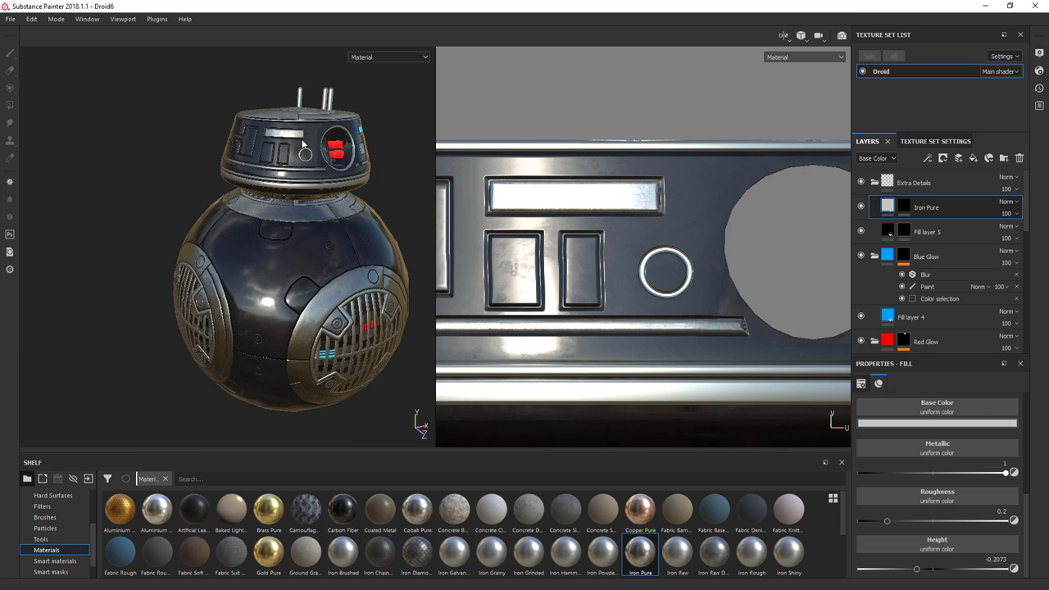
scroll(302, 144, "up", 5)
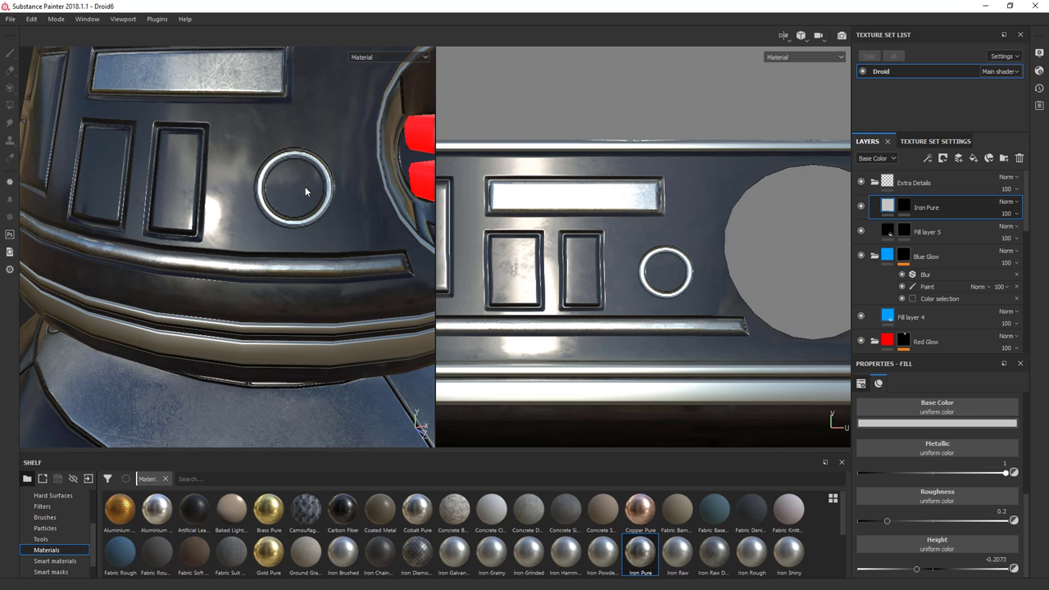
key("alt+Tab")
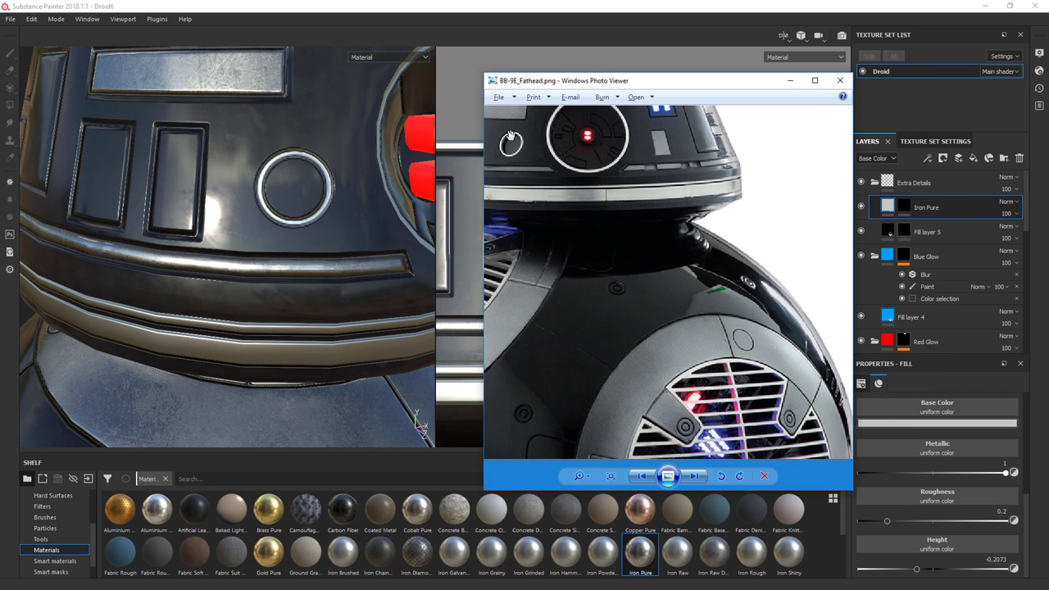
Step: Put away the reference photo, select Fill layer 5, and orbit to the droid's left side
left_click(790, 81)
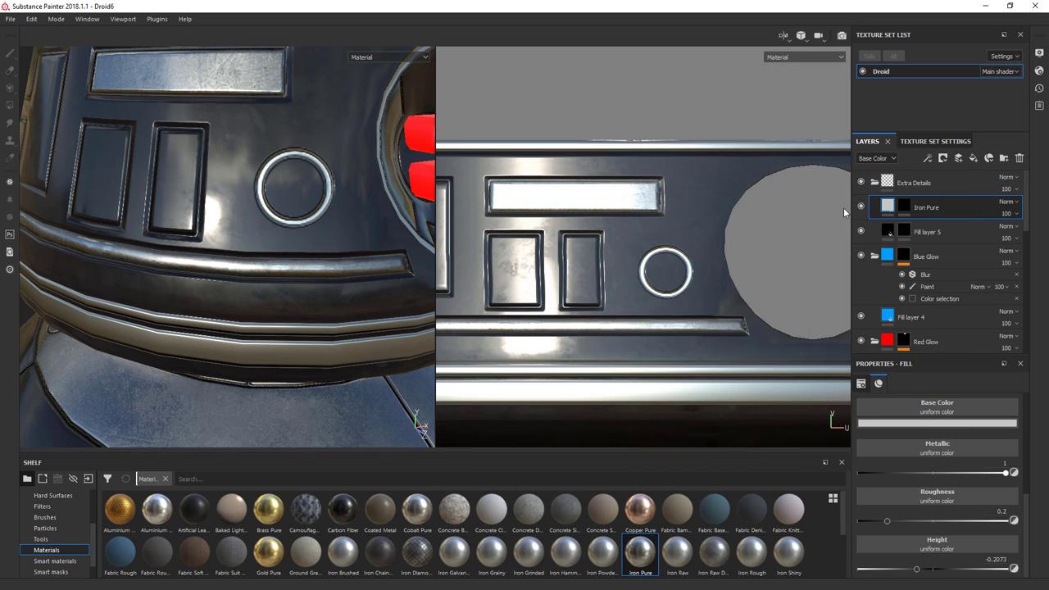
left_click(887, 235)
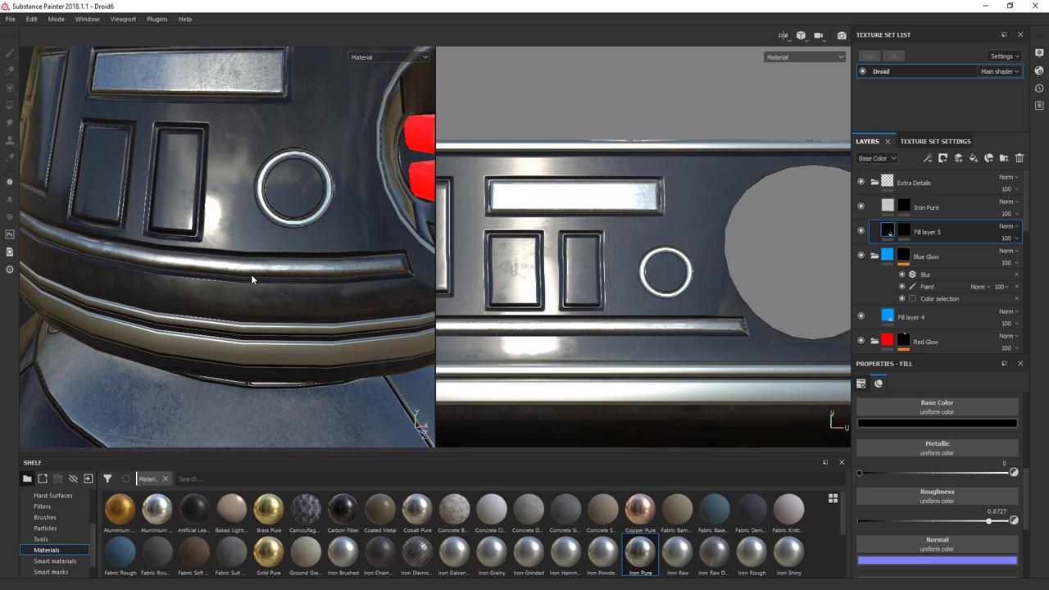
scroll(251, 269, "down", 5)
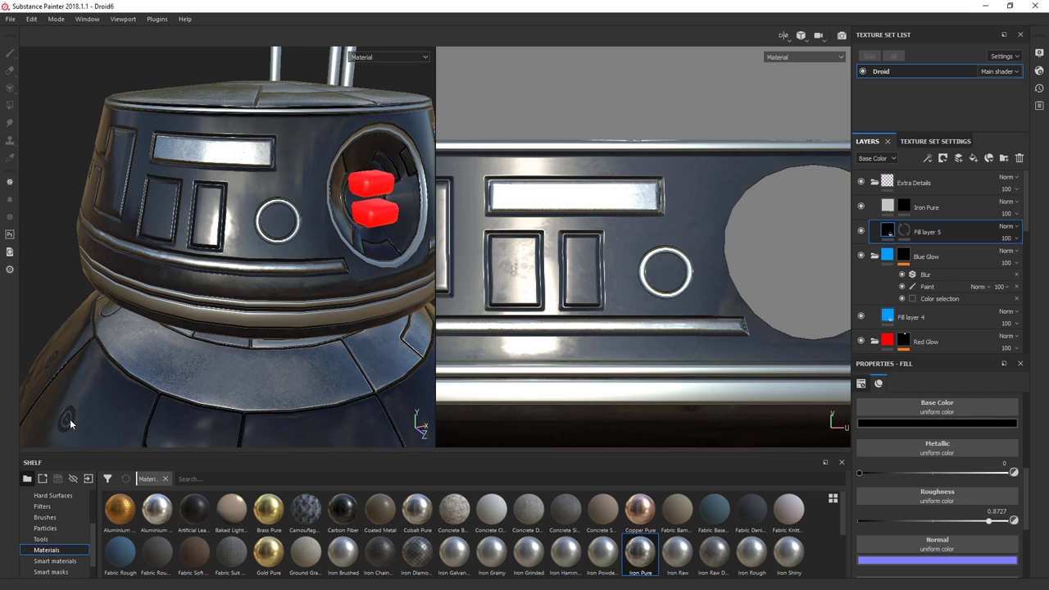
scroll(278, 207, "down", 2)
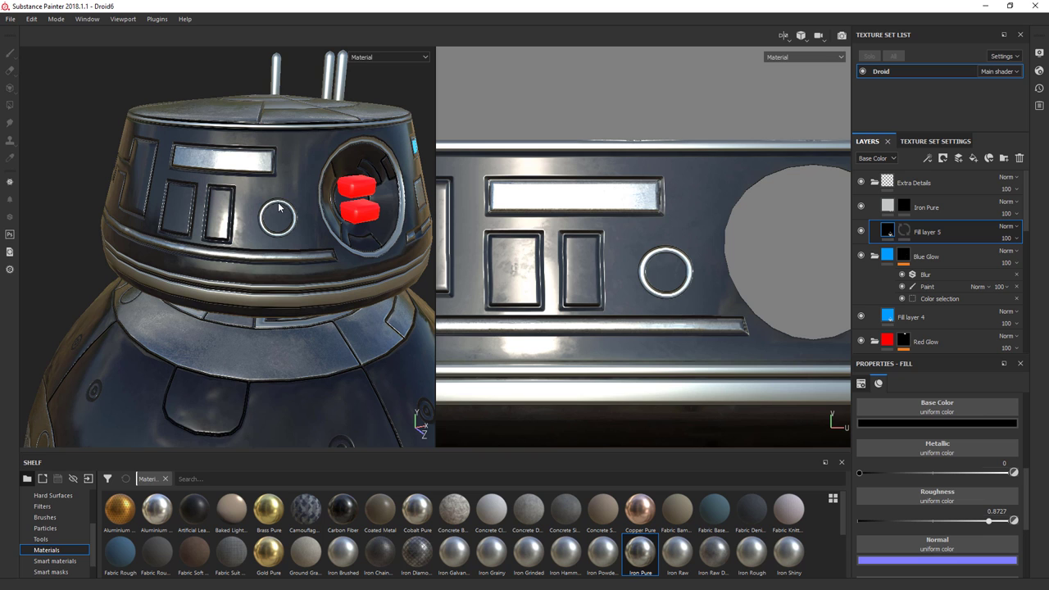
left_click_drag(364, 263, 643, 270, "alt")
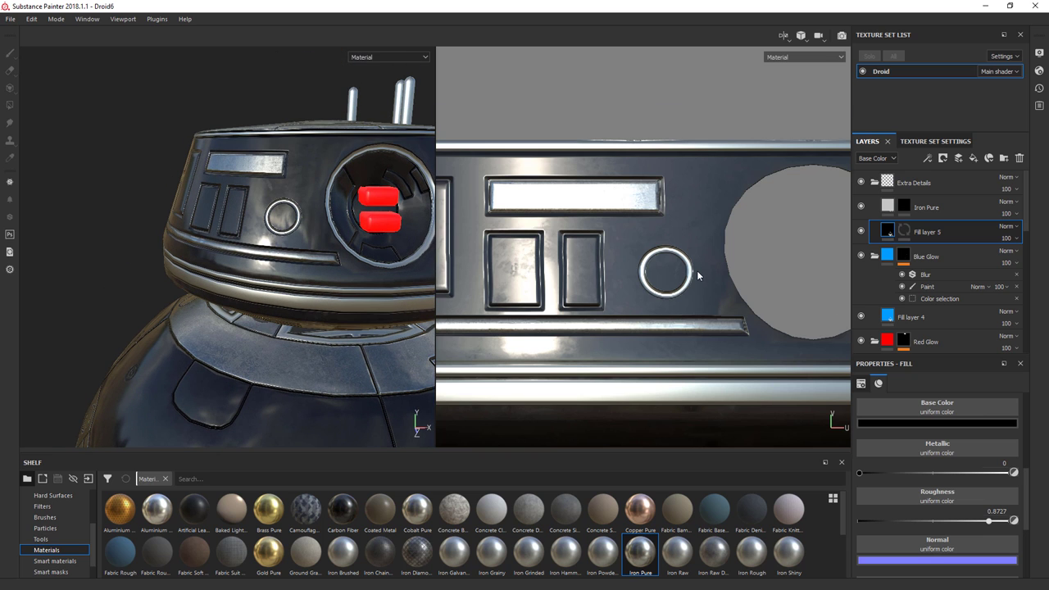
scroll(697, 271, "up", 5)
Step: Target Fill layer 5's mask for painting and bring up the brush alpha choices
left_click(904, 231)
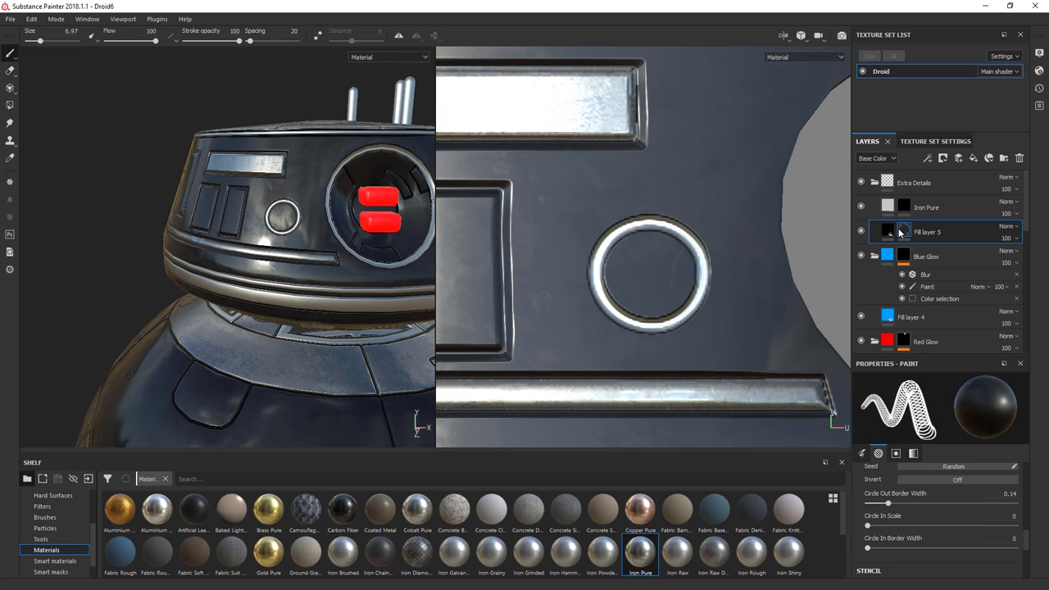
scroll(1000, 531, "up", 5)
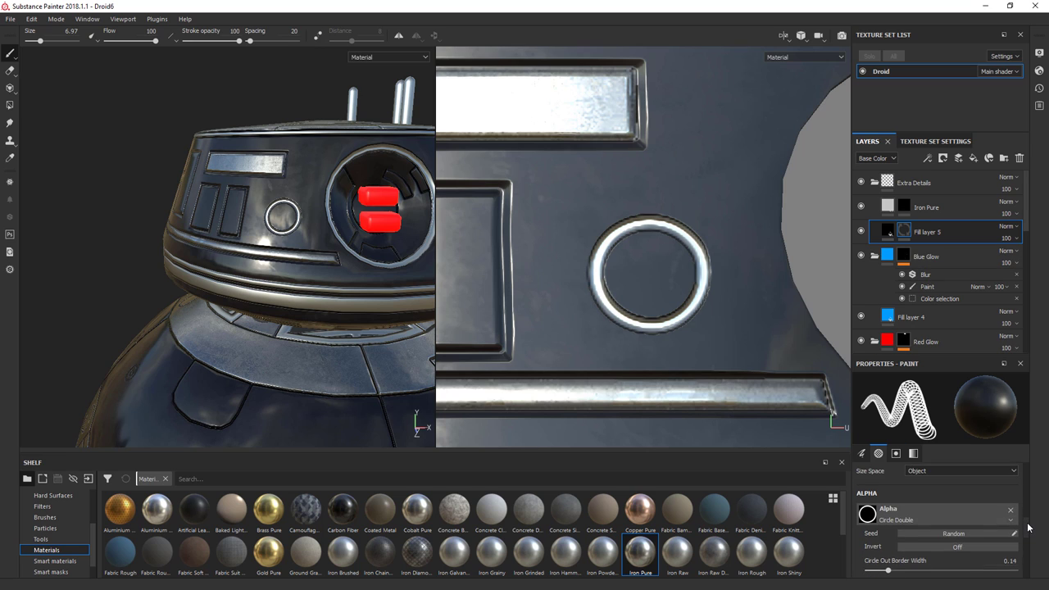
left_click(955, 527)
Step: Set the brush to the Shape alpha with high hardness, near-full flow and size 4.94
type("alpha s")
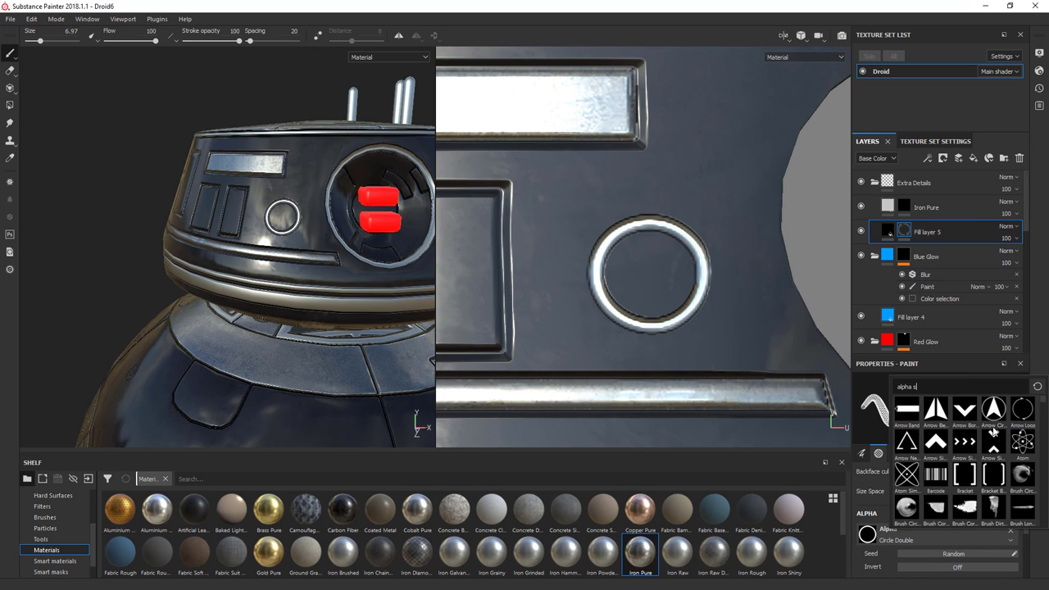
type("hape")
left_click(993, 443)
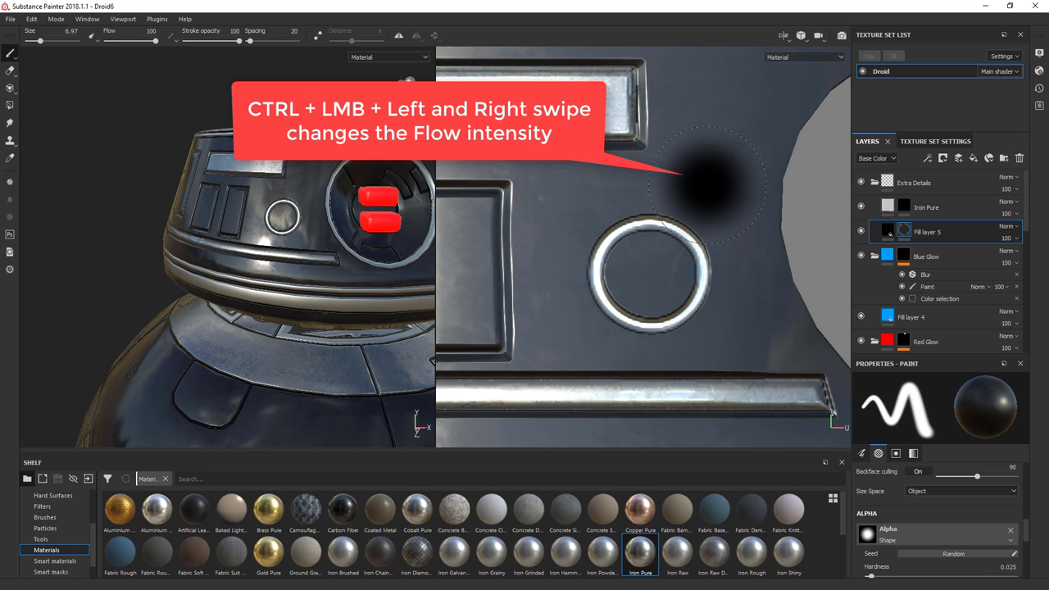
mouse_move(706, 183)
left_mouse_down("ctrl")
mouse_move(770, 184)
mouse_move(665, 183)
mouse_move(721, 184)
left_mouse_up("ctrl")
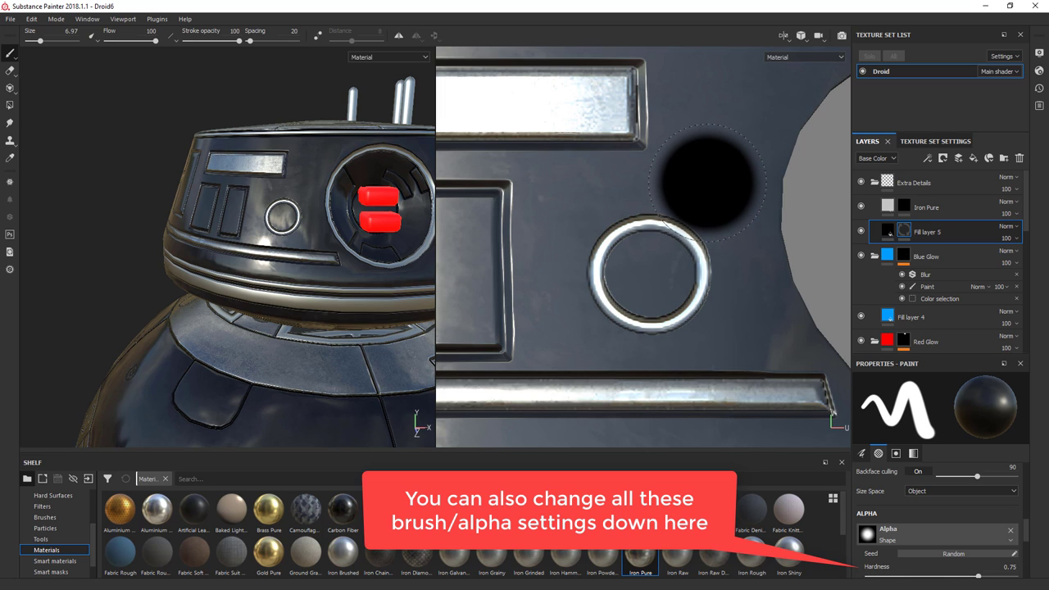
mouse_move(706, 183)
left_mouse_down("ctrl")
mouse_move(725, 183)
mouse_move(681, 183)
left_mouse_up("ctrl")
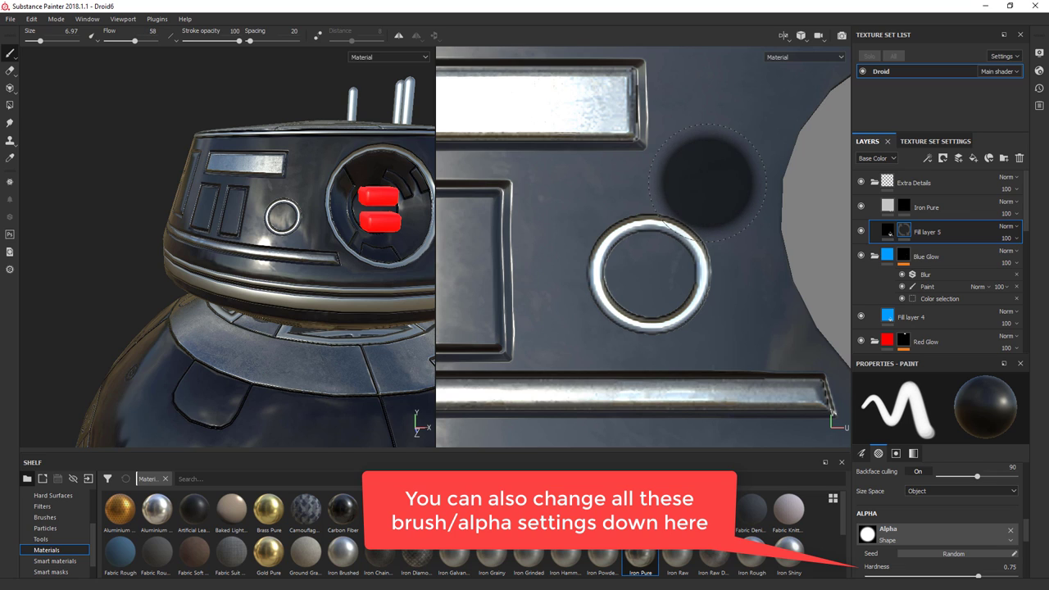
right_click_drag(648, 271, 621, 271, "ctrl")
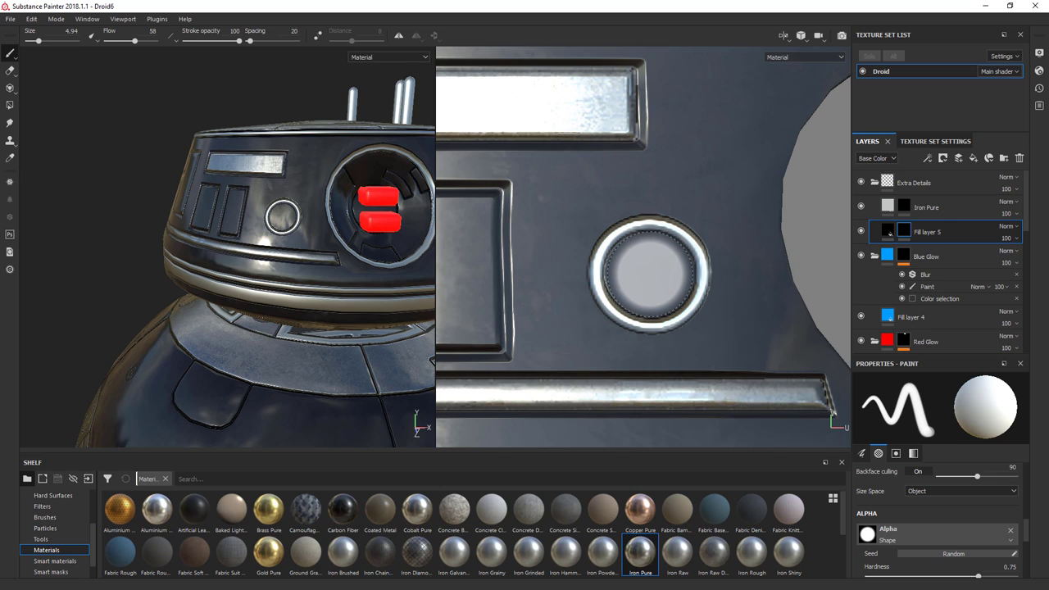
Step: Inspect the painted ring centre on the head, reframe the droid, and select the Extra Details folder
left_click_drag(263, 249, 181, 260, "alt")
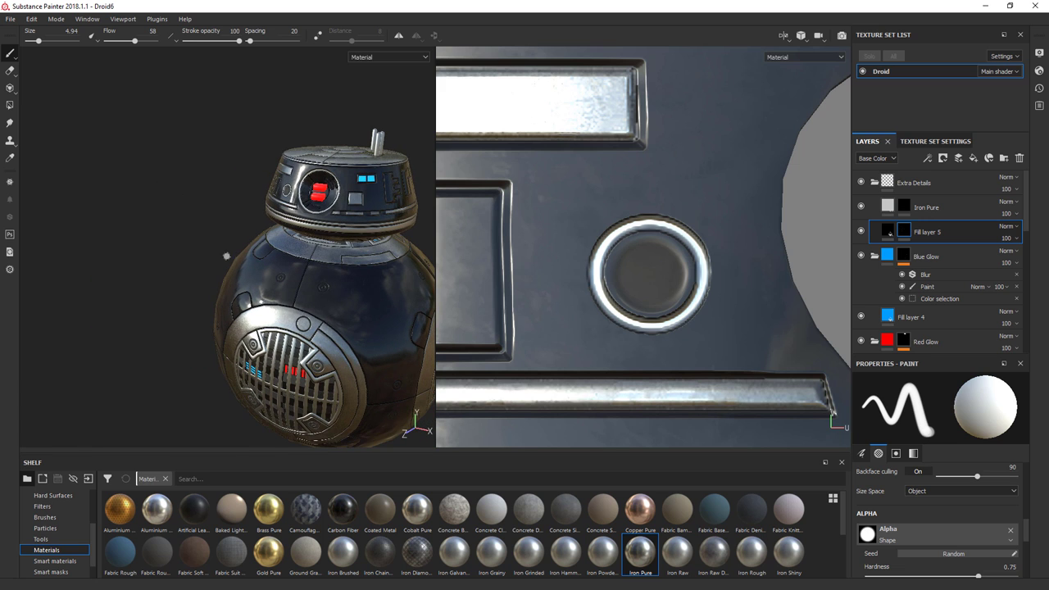
right_click_drag(226, 256, 228, 347, "alt")
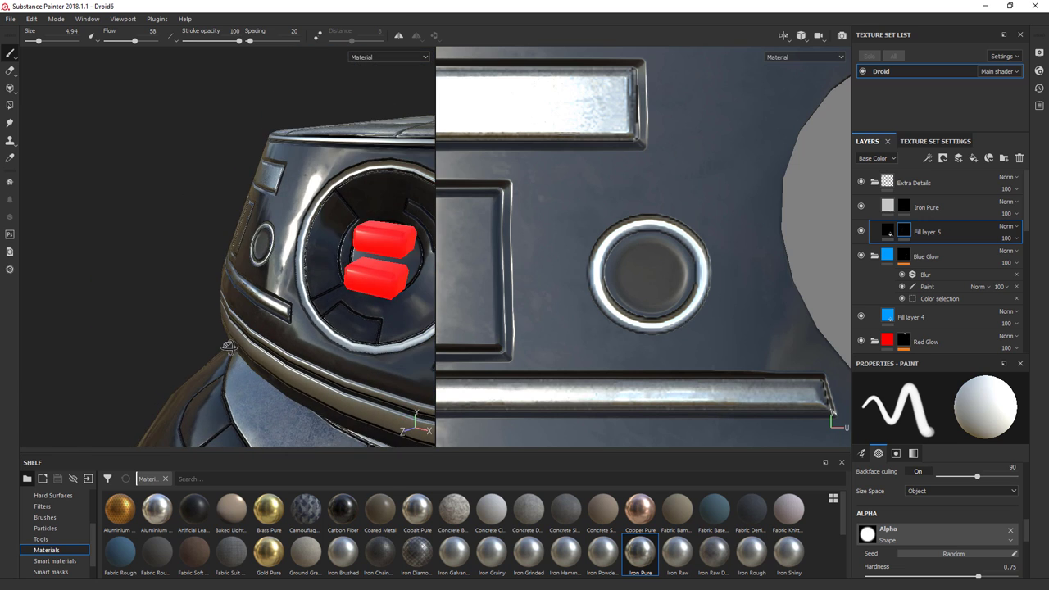
left_click_drag(228, 348, 272, 342, "alt")
key("f")
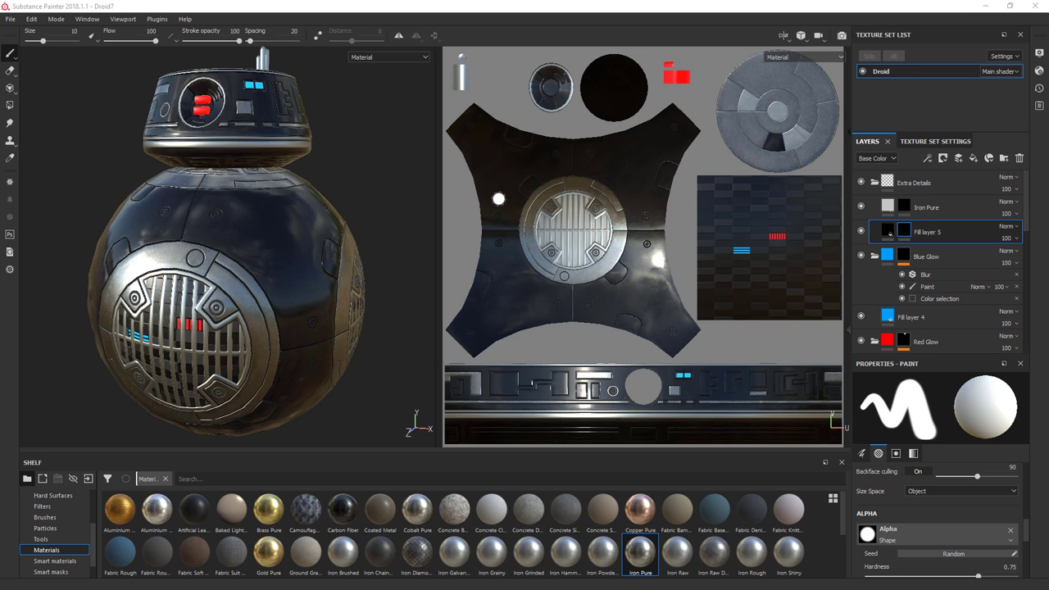
left_click_drag(328, 159, 401, 156, "alt")
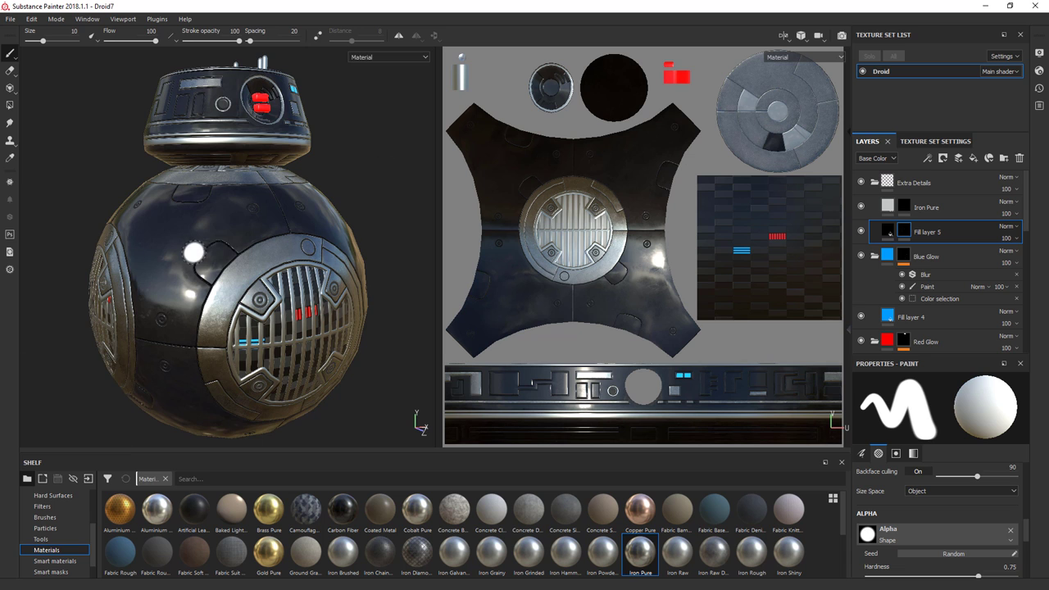
scroll(246, 252, "up", 10)
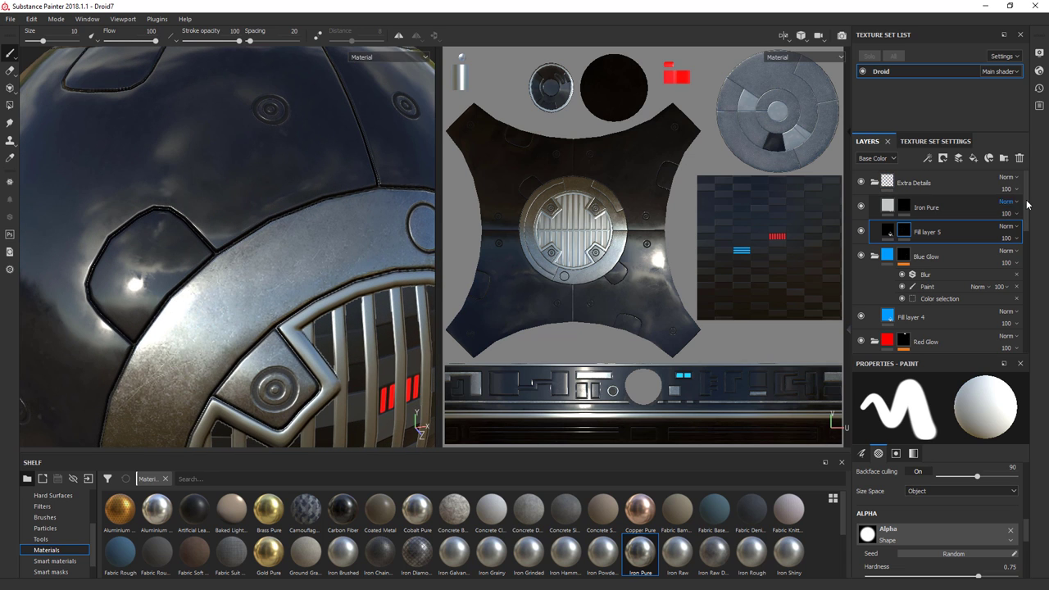
left_click(950, 183)
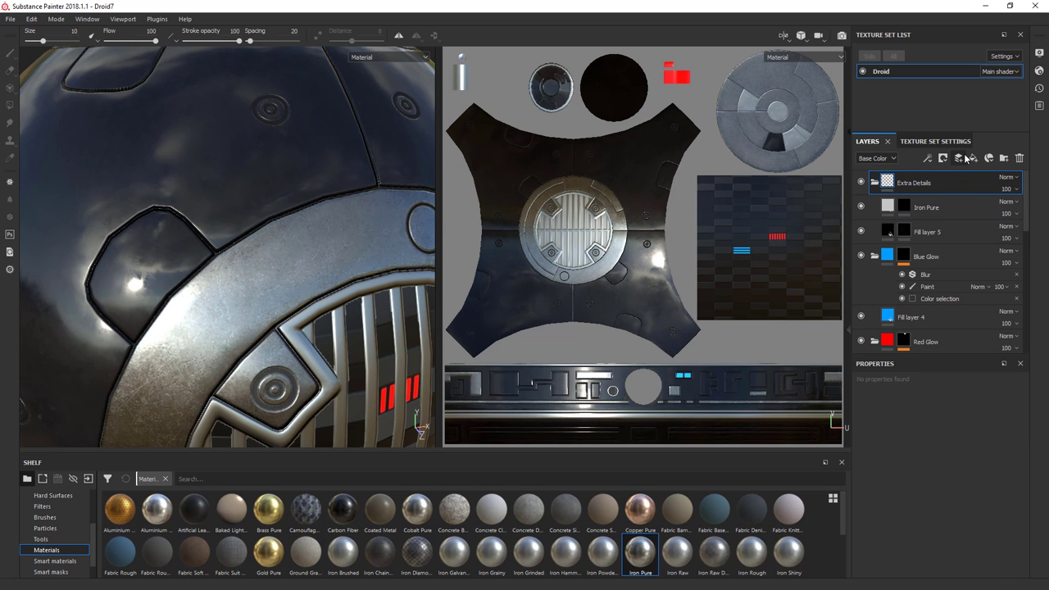
Step: Add a new paint layer above Extra Details named 'Curvature'
left_click(959, 159)
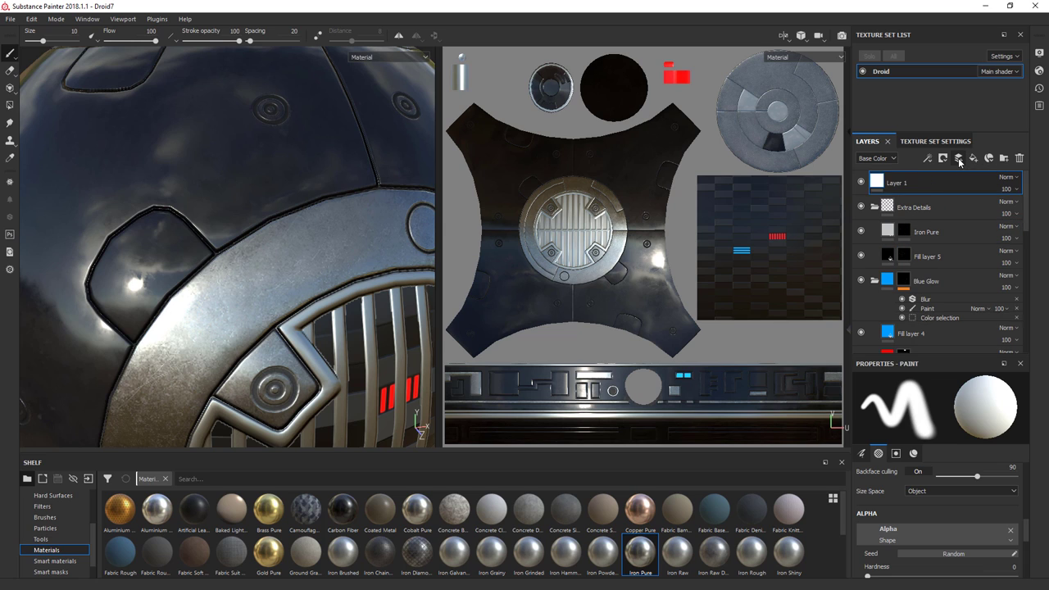
double_click(899, 183)
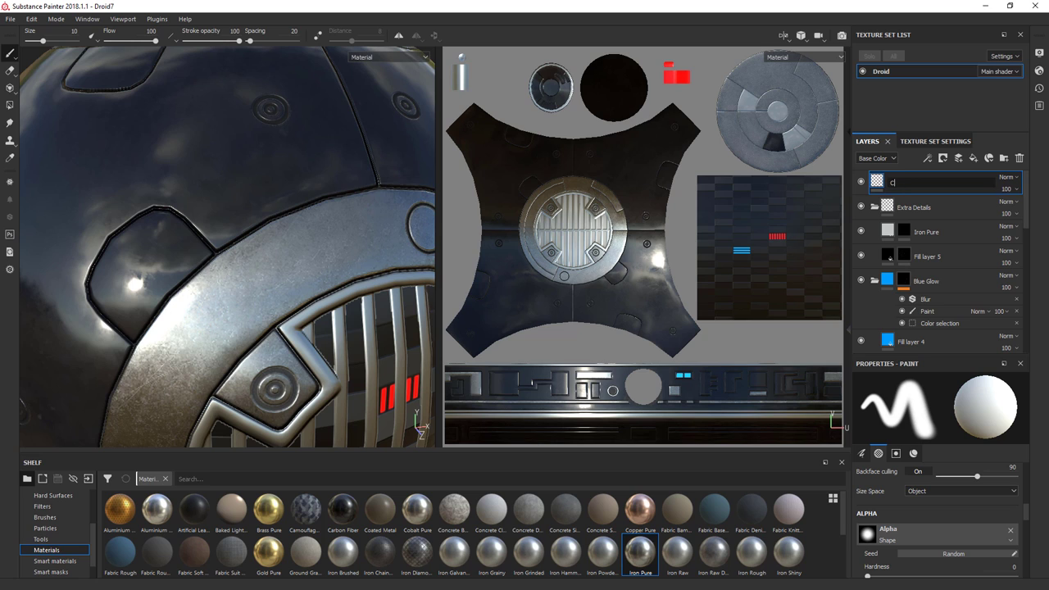
type("Curvature")
key("Return")
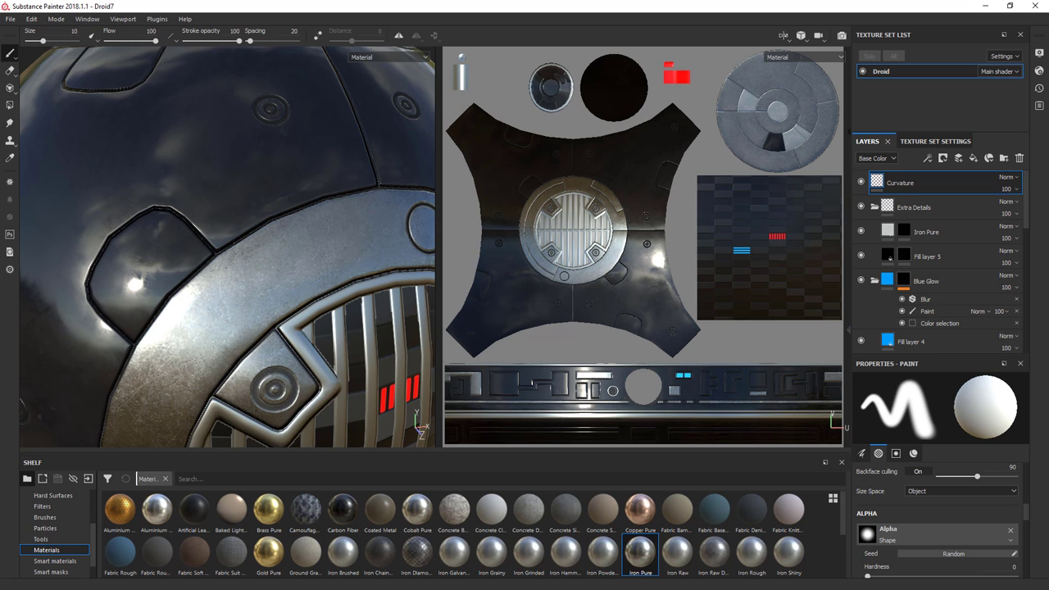
Step: Add a fill effect to the Curvature layer using the Curvature Droid map as base colour
right_click(877, 185)
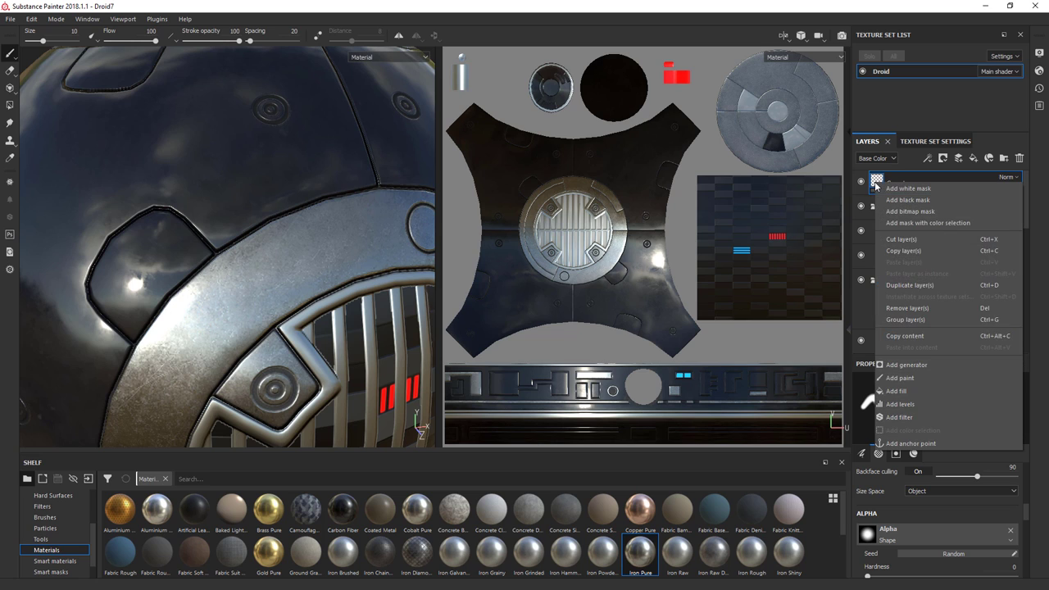
left_click(899, 391)
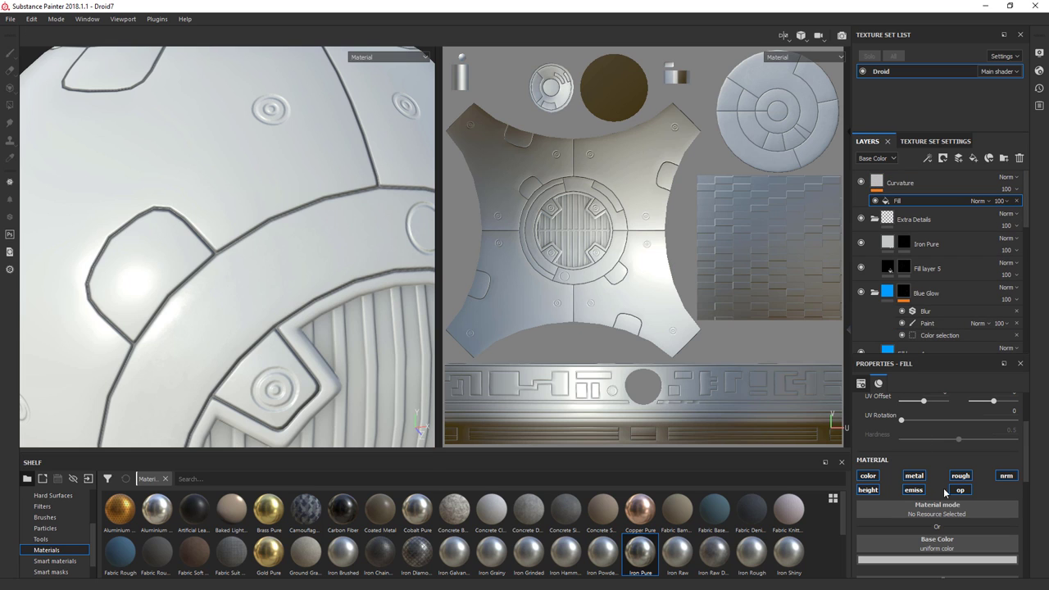
left_click_drag(1026, 447, 1028, 487)
scroll(934, 469, "down", 1)
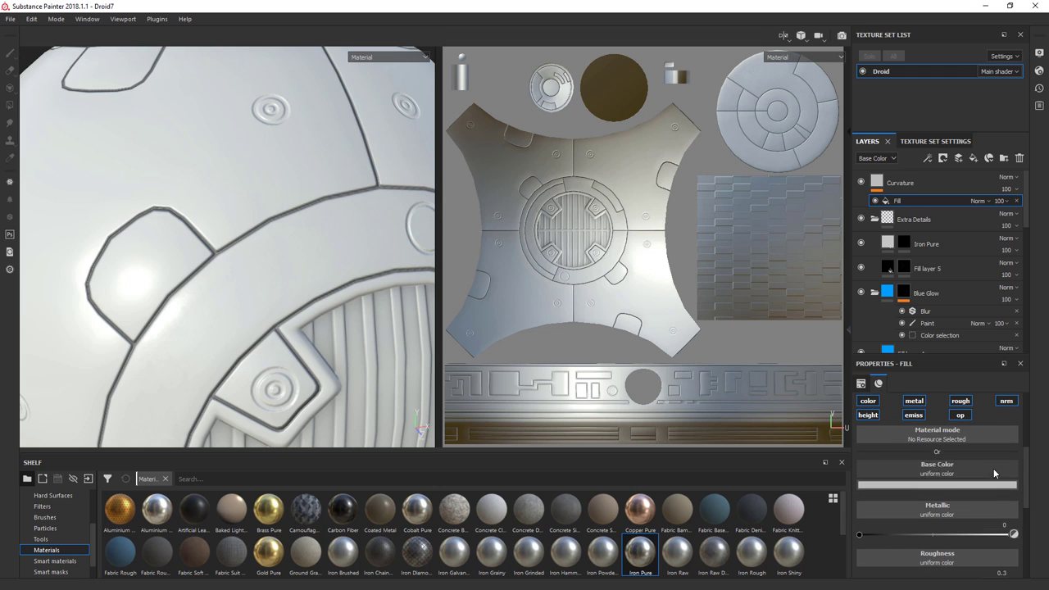
left_click(932, 468)
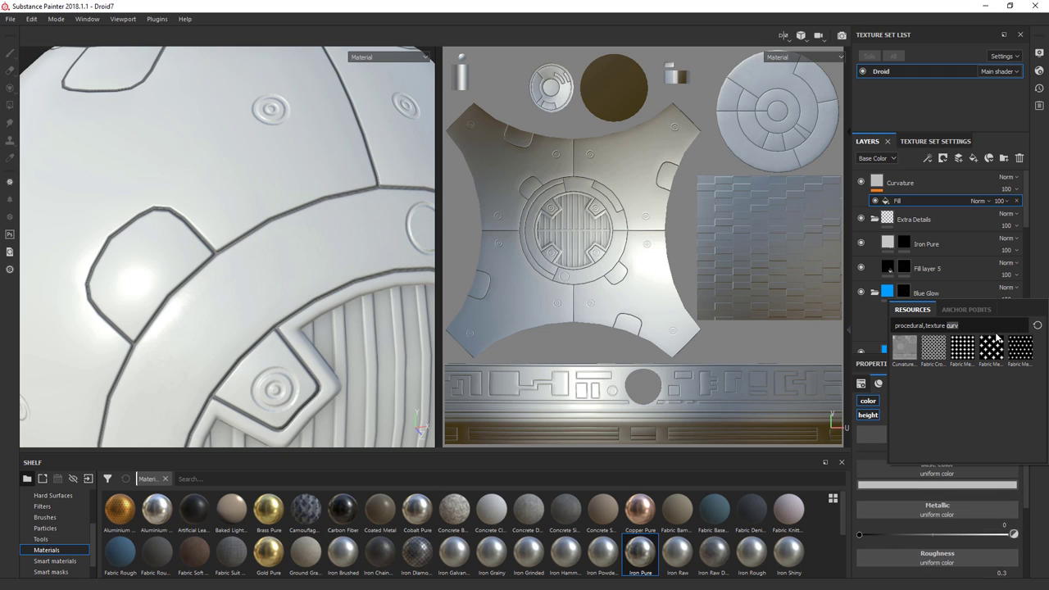
type("curv")
left_click(901, 349)
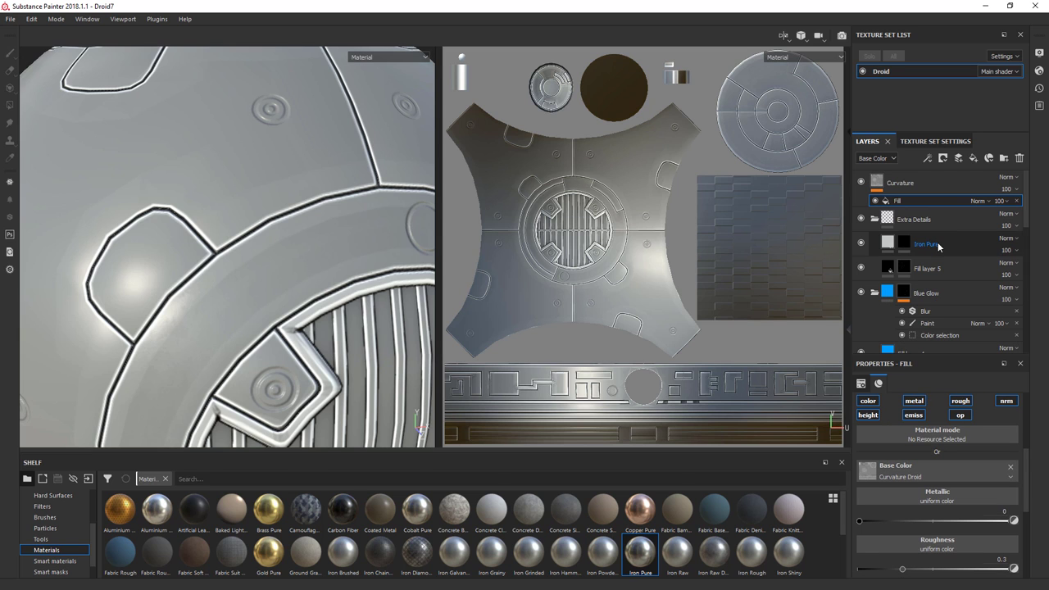
Step: Set the Curvature layer's blend mode to Overlay at about 50 opacity
left_click(1008, 178)
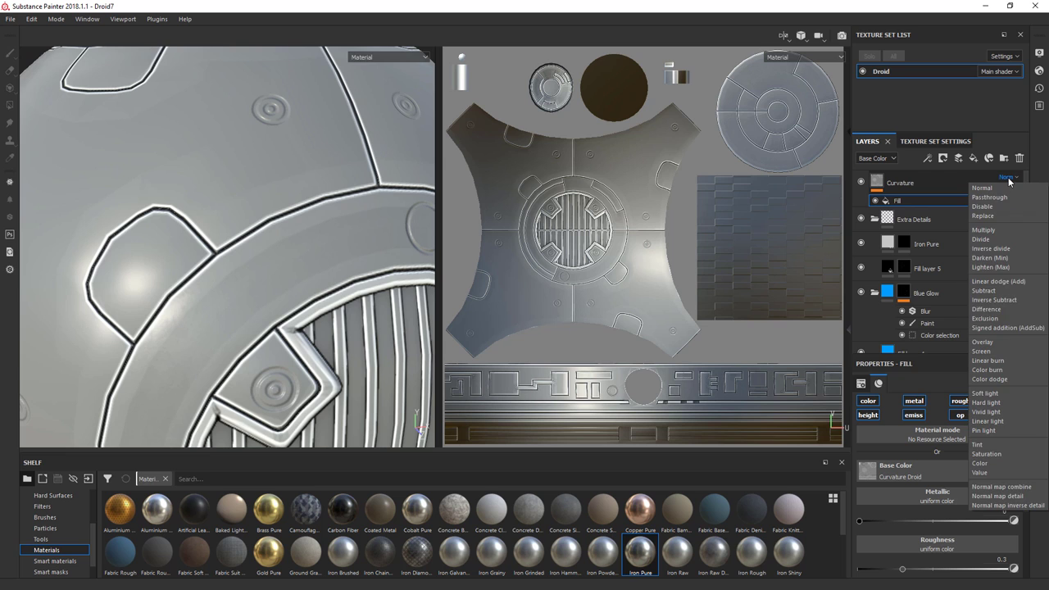
left_click(978, 344)
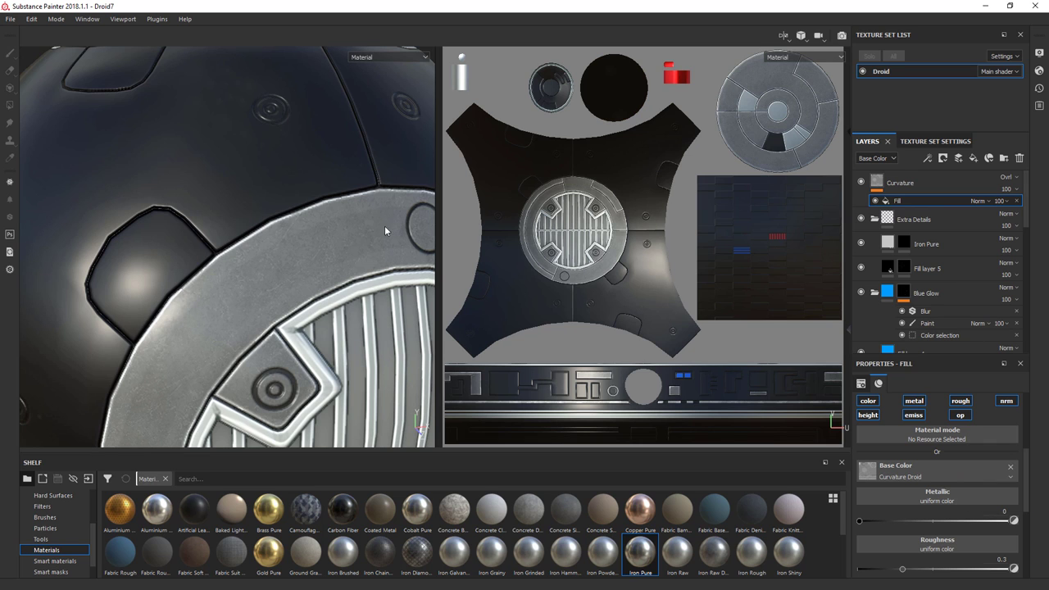
left_click(1003, 190)
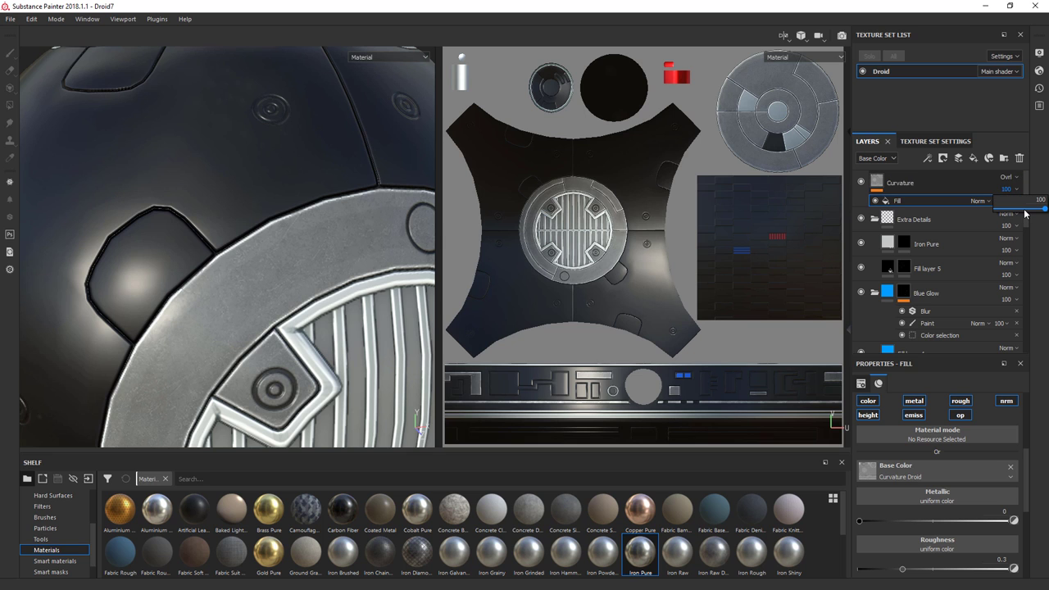
left_click_drag(1022, 213, 946, 206)
left_click_drag(1009, 208, 955, 204)
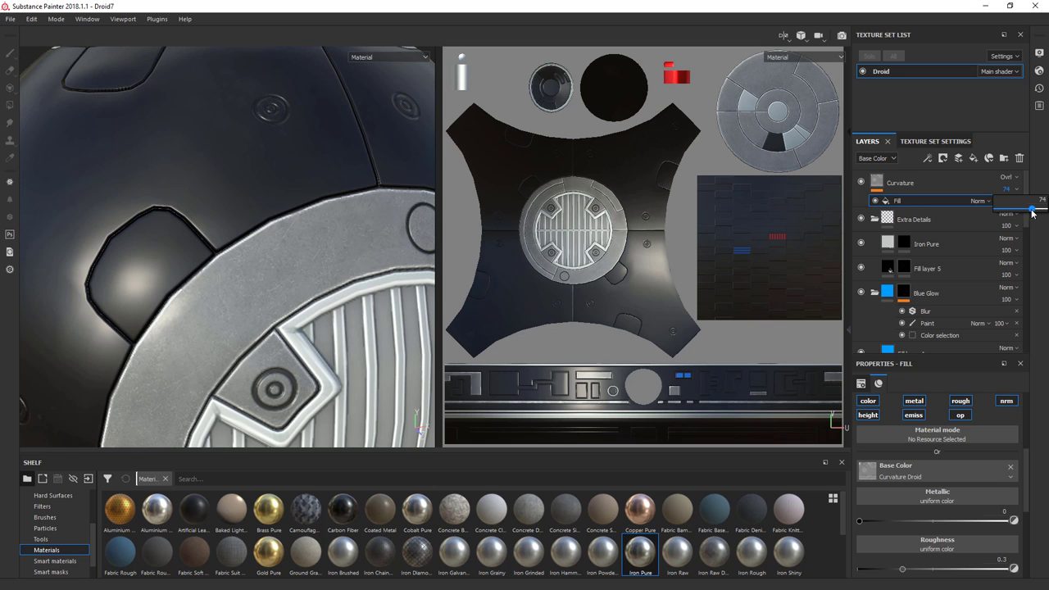
left_click_drag(1031, 212, 1025, 214)
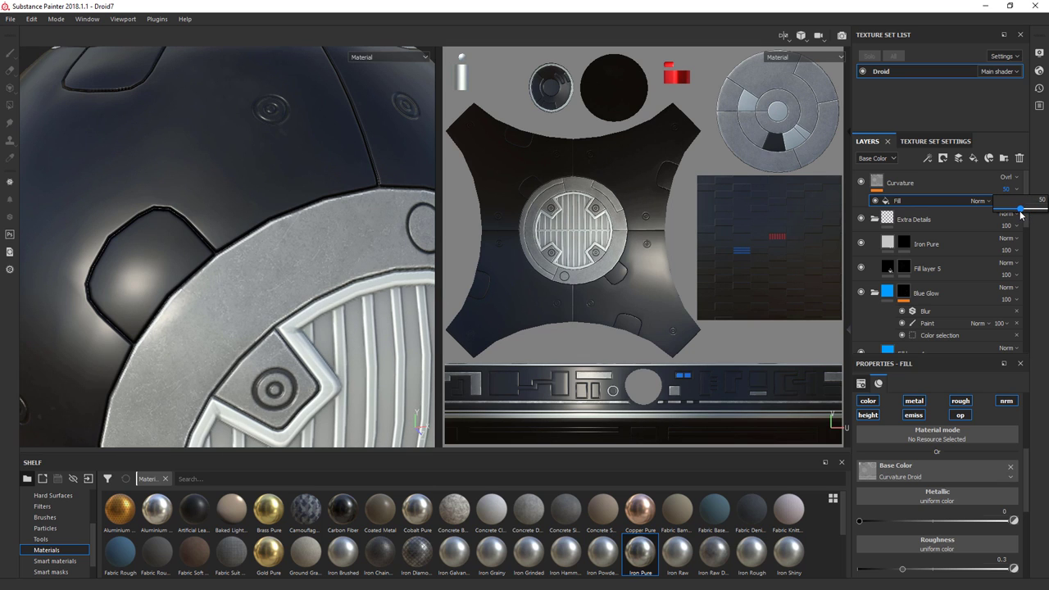
Step: Disable the fill's opacity channel and toggle the Curvature layer's visibility to compare
left_click(962, 415)
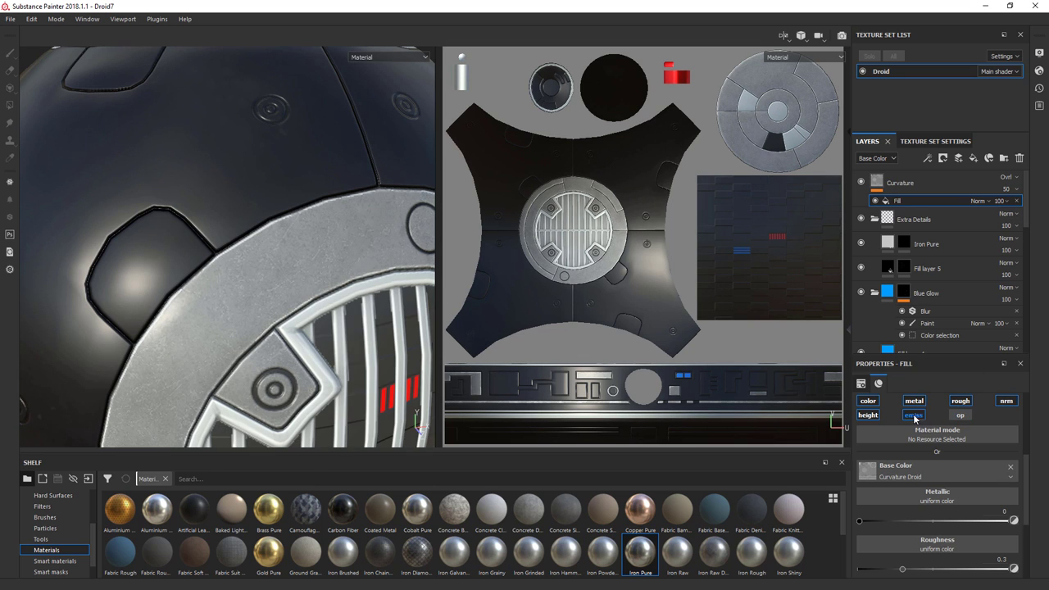
scroll(915, 402, "up", 2)
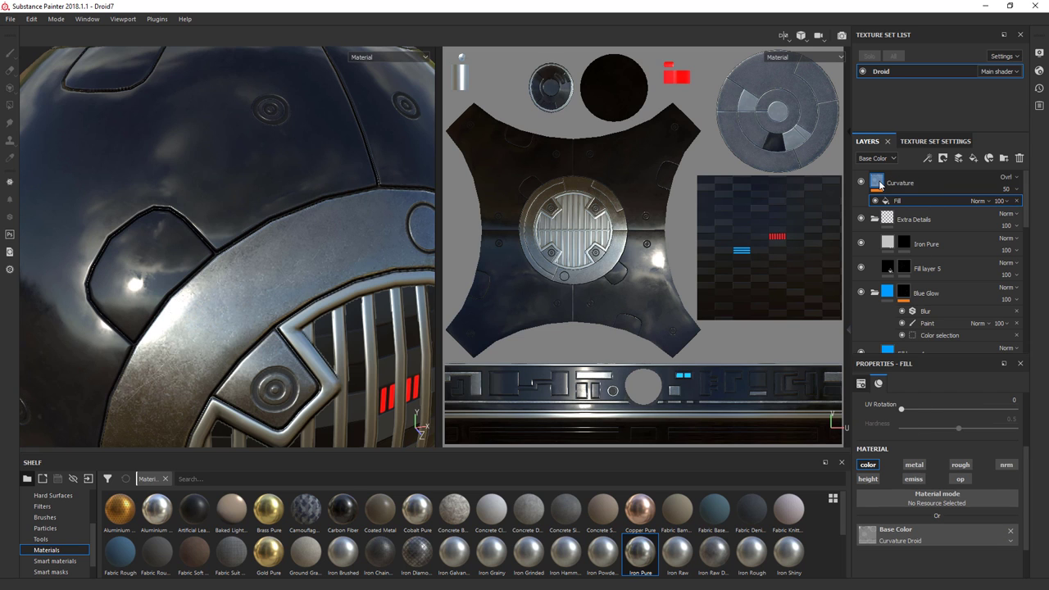
left_click(860, 182)
left_click(860, 183)
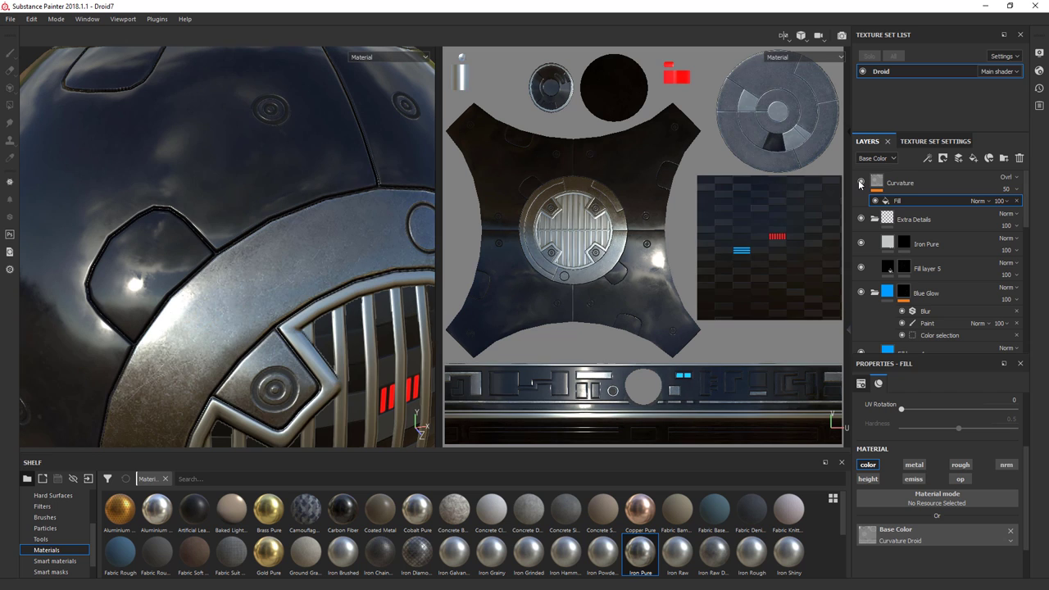
left_click(859, 183)
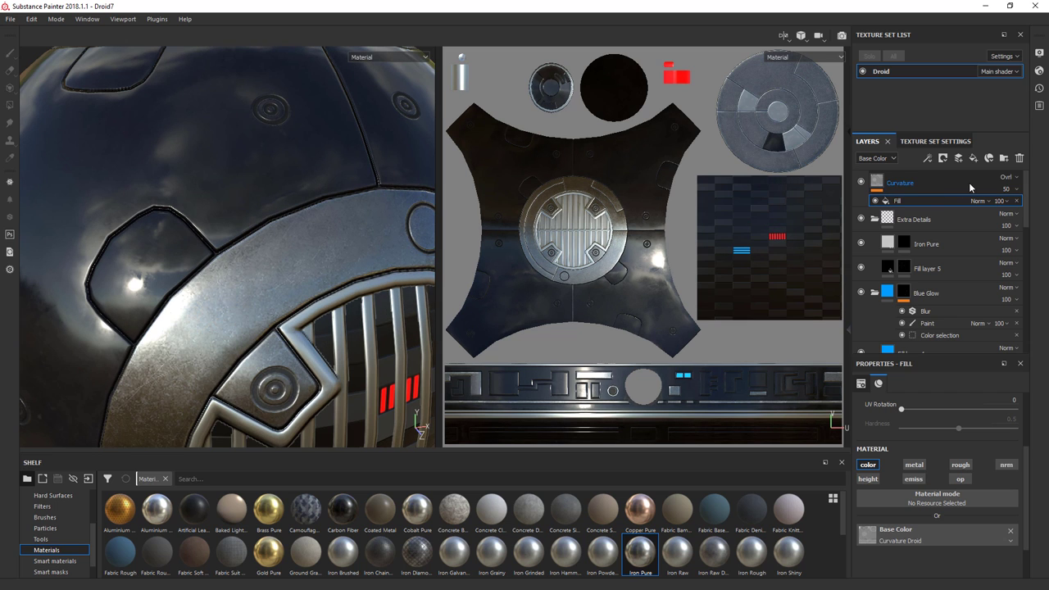
Step: Add a new layer below Curvature and name it AO
left_click(958, 159)
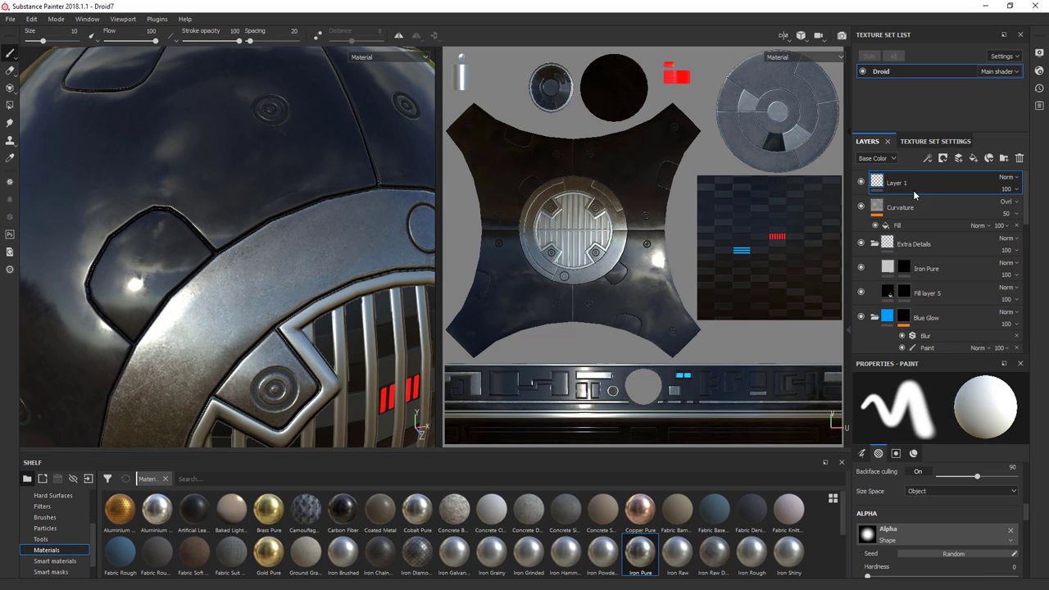
left_click_drag(897, 182, 892, 233)
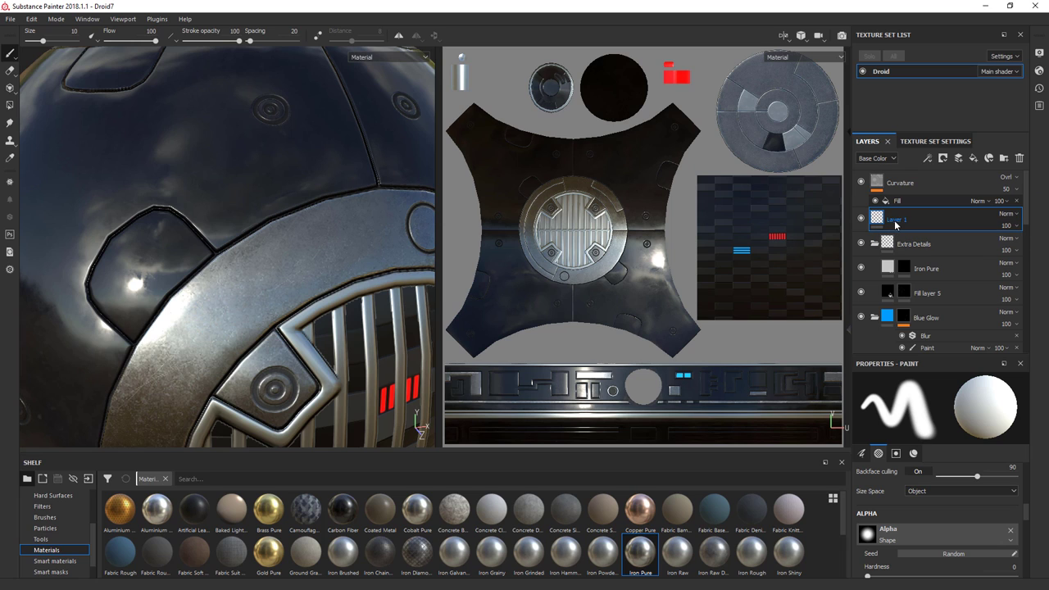
double_click(897, 219)
type("AO")
key("Return")
Step: Add a fill to AO using the Droid's Ambient Occlusion Map as base colour
right_click(881, 223)
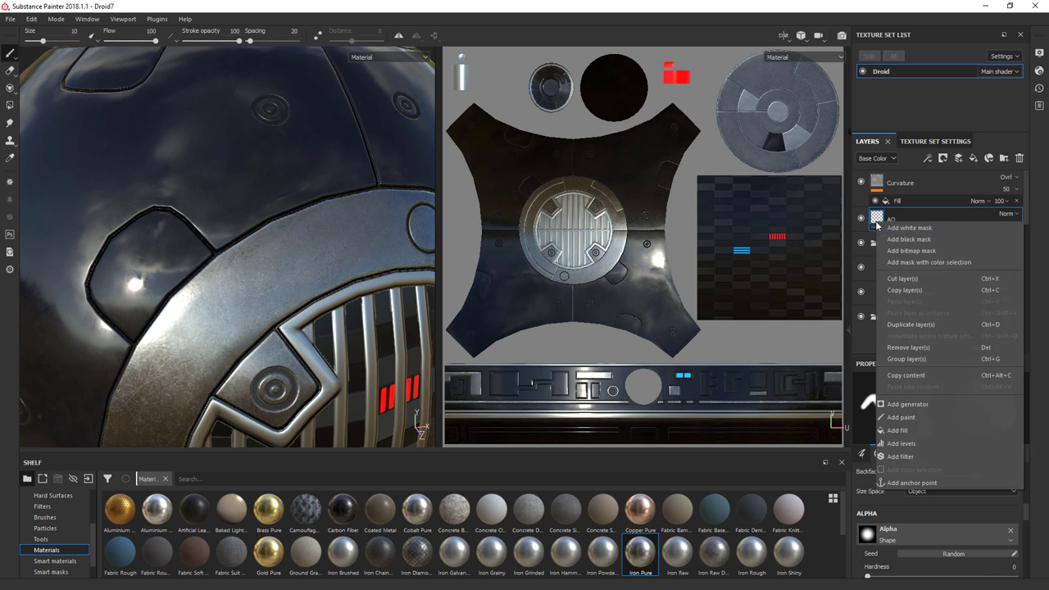
left_click(905, 431)
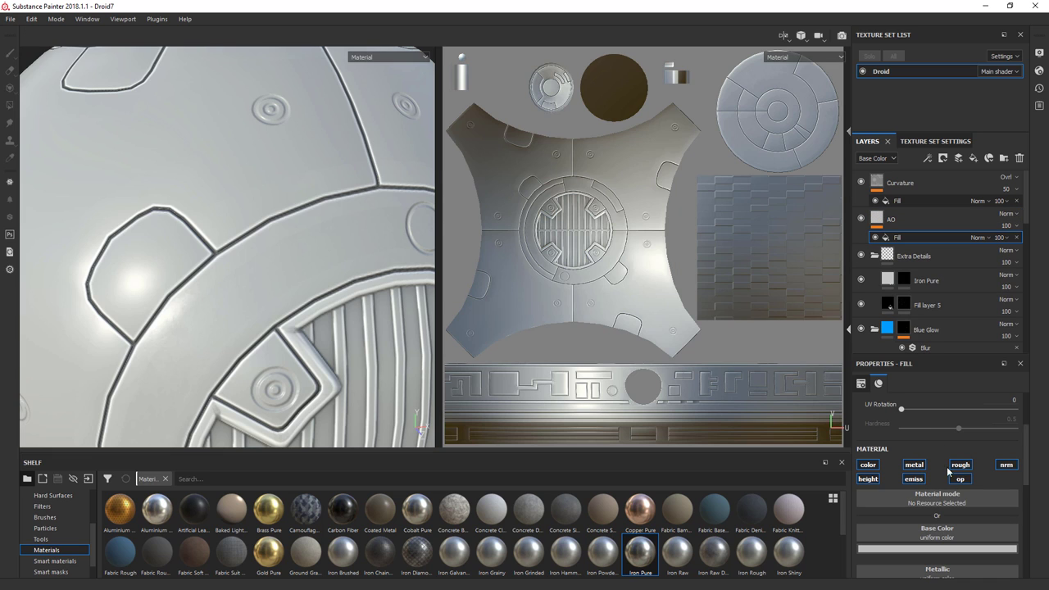
left_click(974, 533)
type("curv")
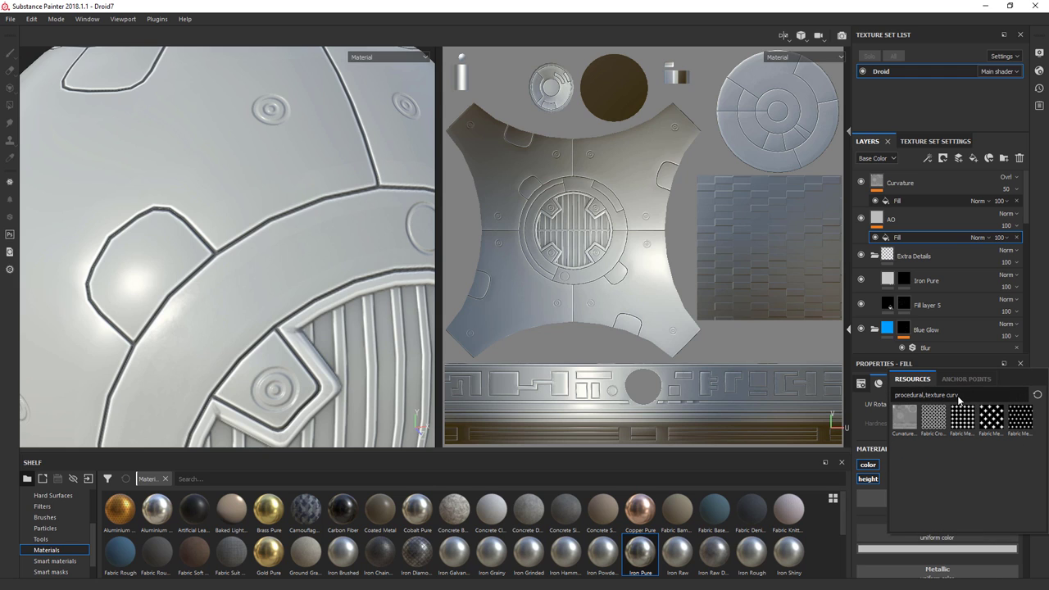
mouse_move(1022, 419)
key("BackSpace")
key("BackSpace")
key("BackSpace")
key("BackSpace")
type("am")
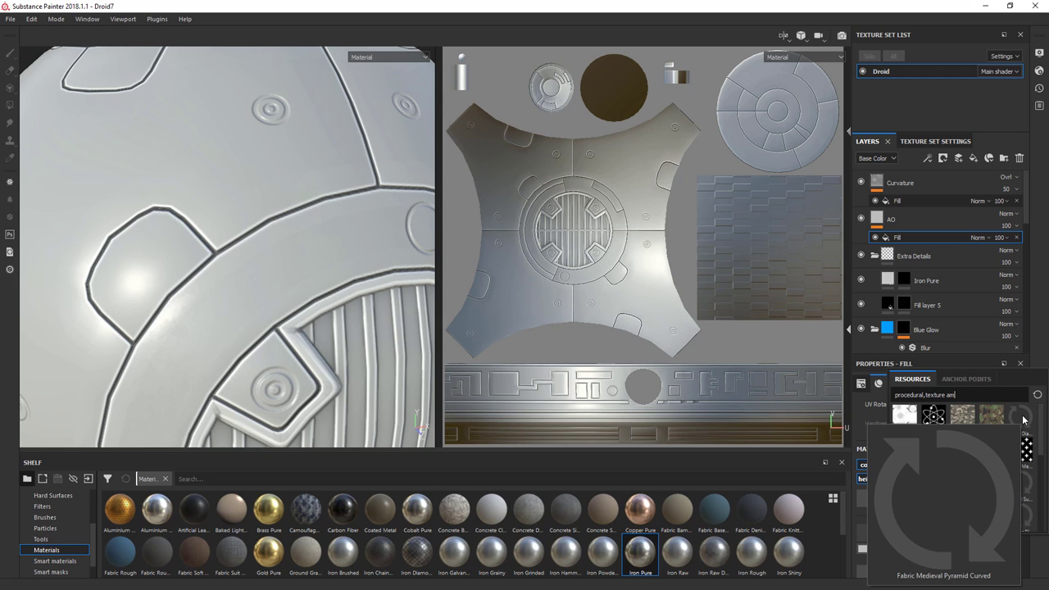
type("bient")
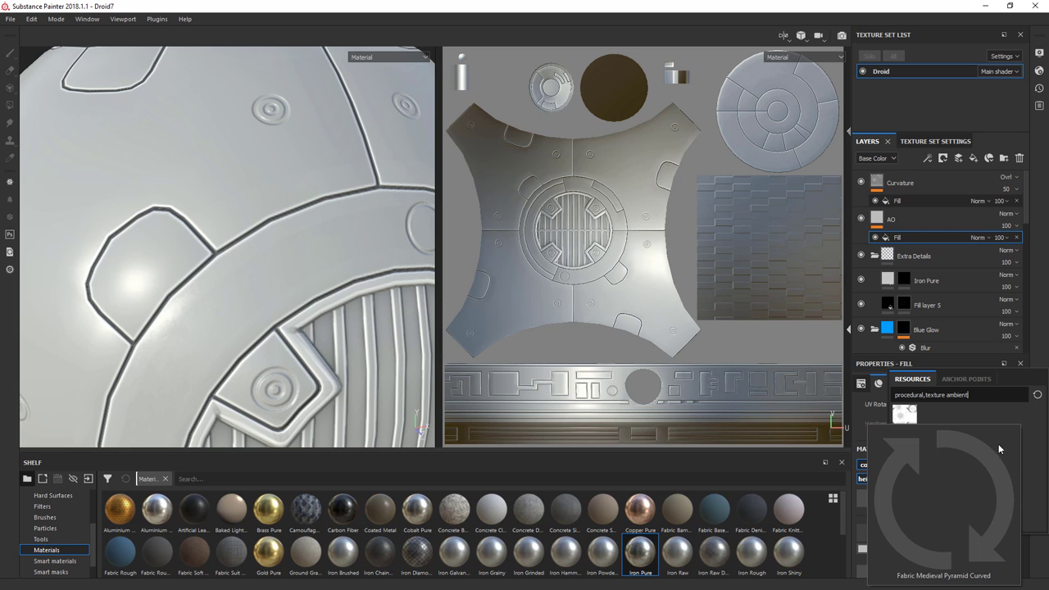
left_click(900, 419)
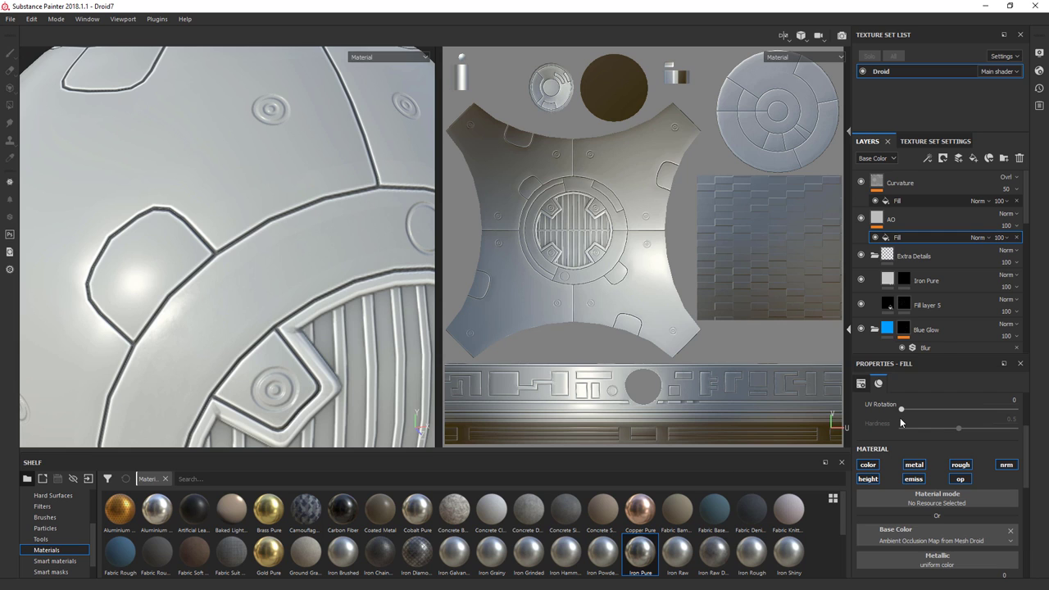
Step: Set AO to Multiply and disable its metalness, height, emissive and roughness channels
left_click(1005, 214)
left_click(983, 266)
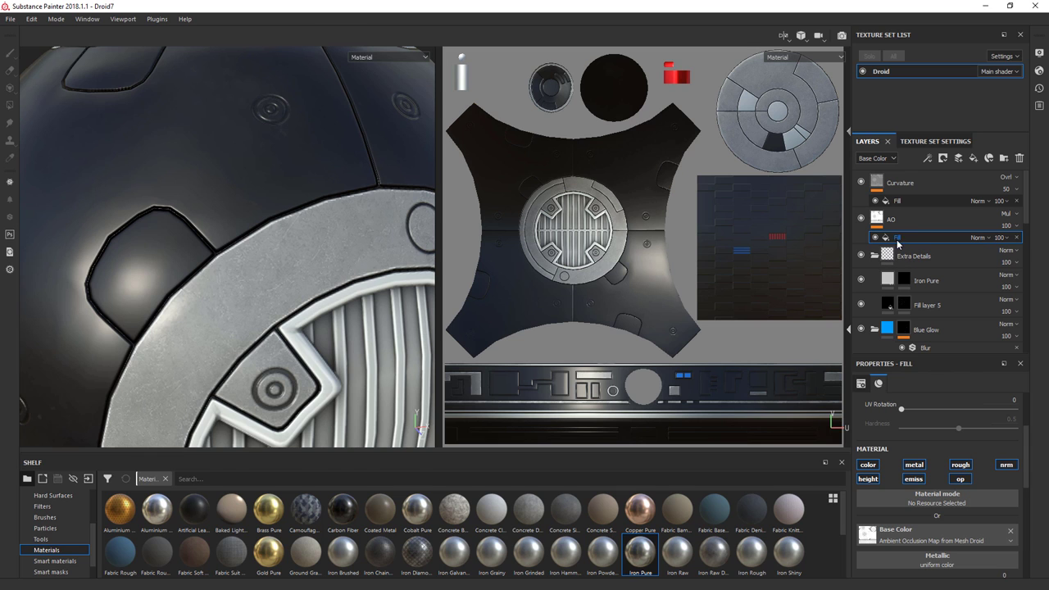
left_click(913, 464)
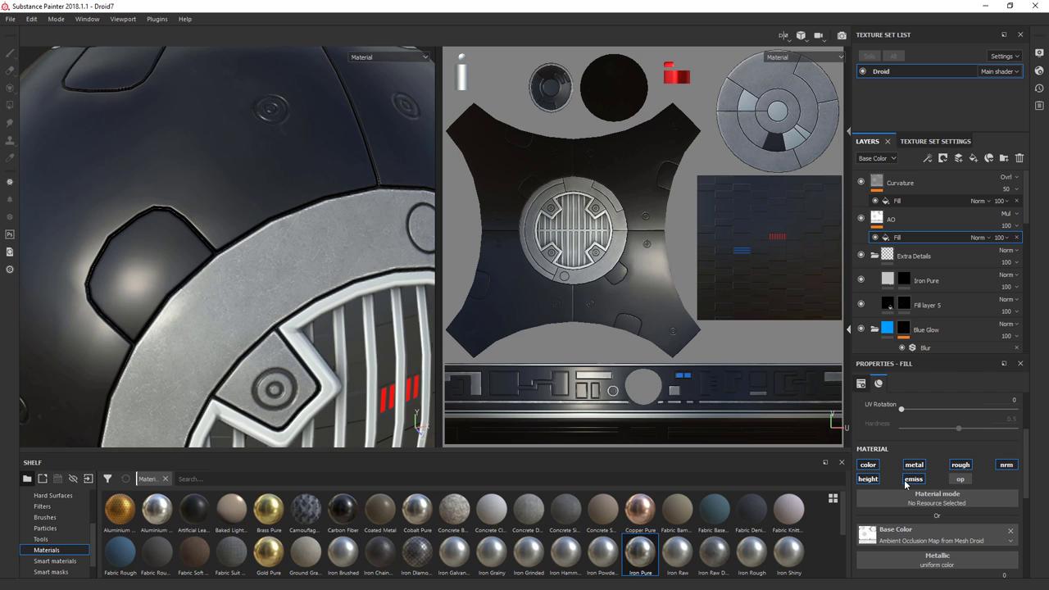
left_click(913, 478)
left_click(867, 478)
left_click(963, 467)
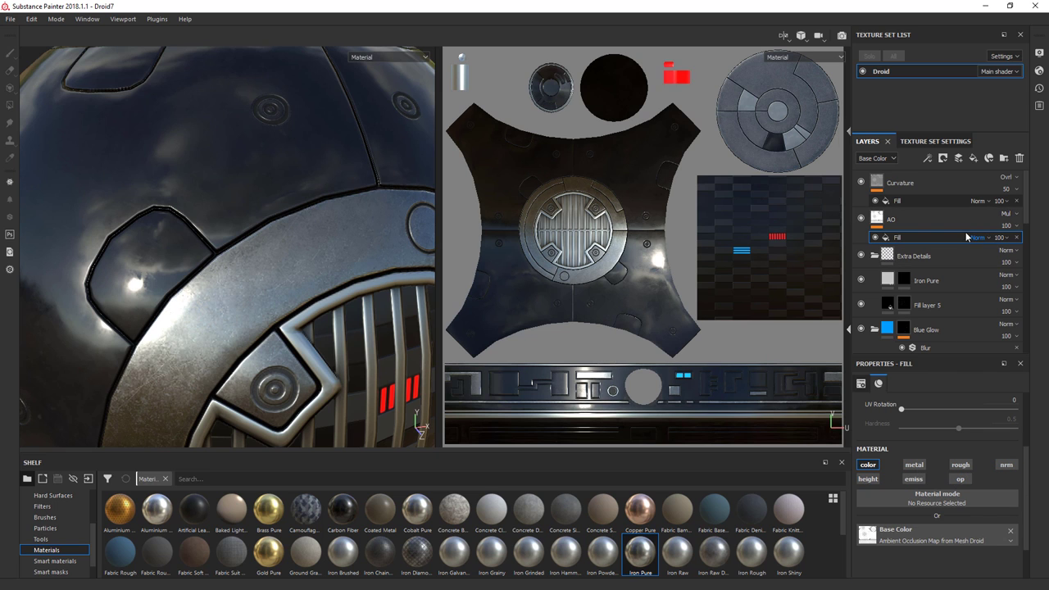
Step: Compare the droid with and without AO, then set AO opacity to 70
left_click(860, 218)
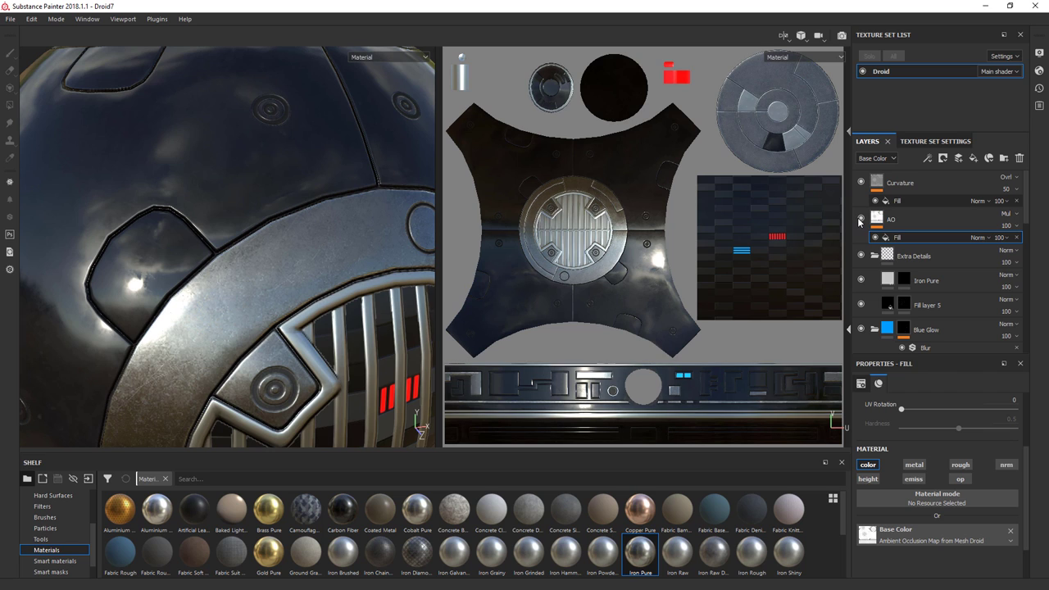
left_click(860, 219)
left_click(860, 219)
left_click(860, 219)
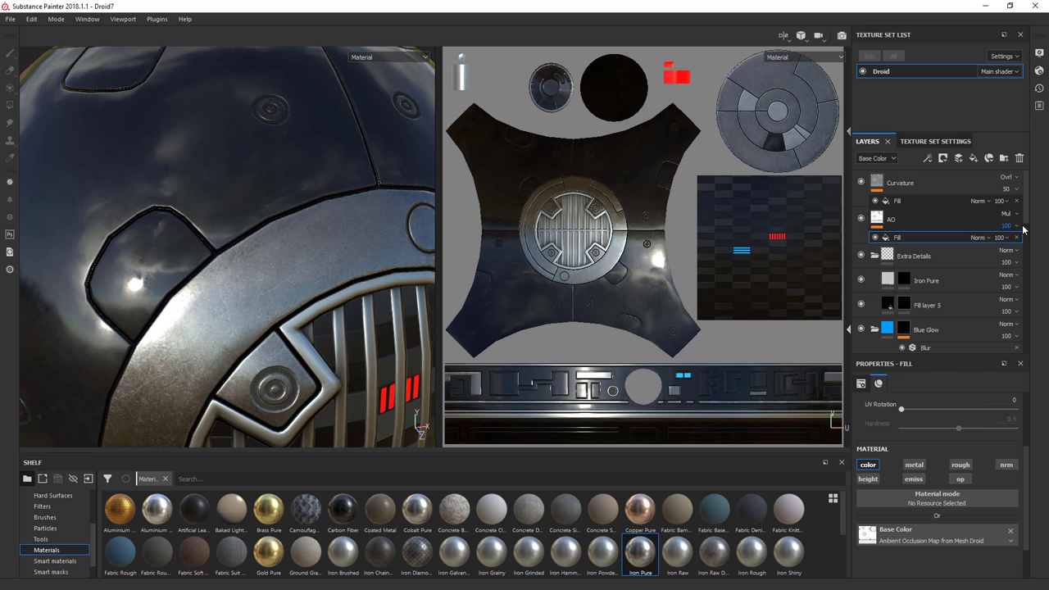
left_click(1014, 237)
left_click_drag(1030, 250, 1027, 250)
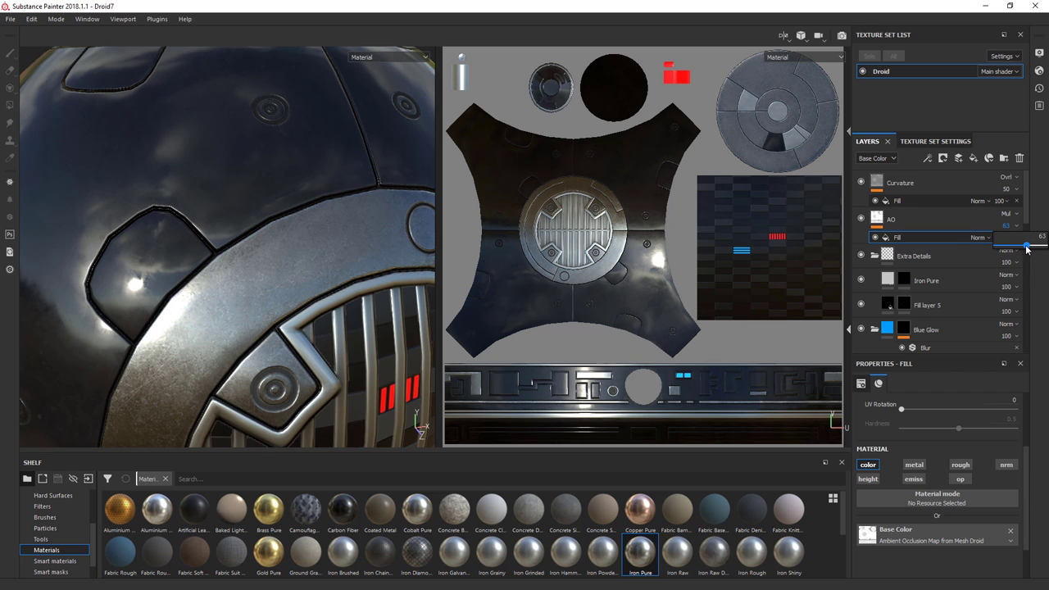
left_click_drag(251, 240, 172, 194, "alt")
scroll(261, 218, "down", 5)
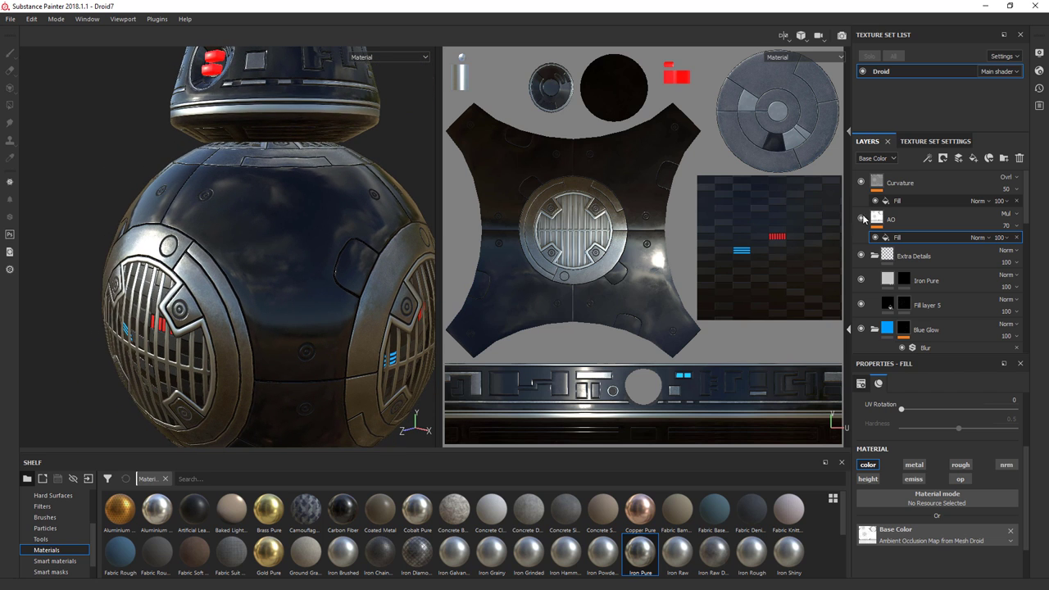
Step: Compare the droid with the Curvature and AO overlays toggled off and on
left_click(860, 184)
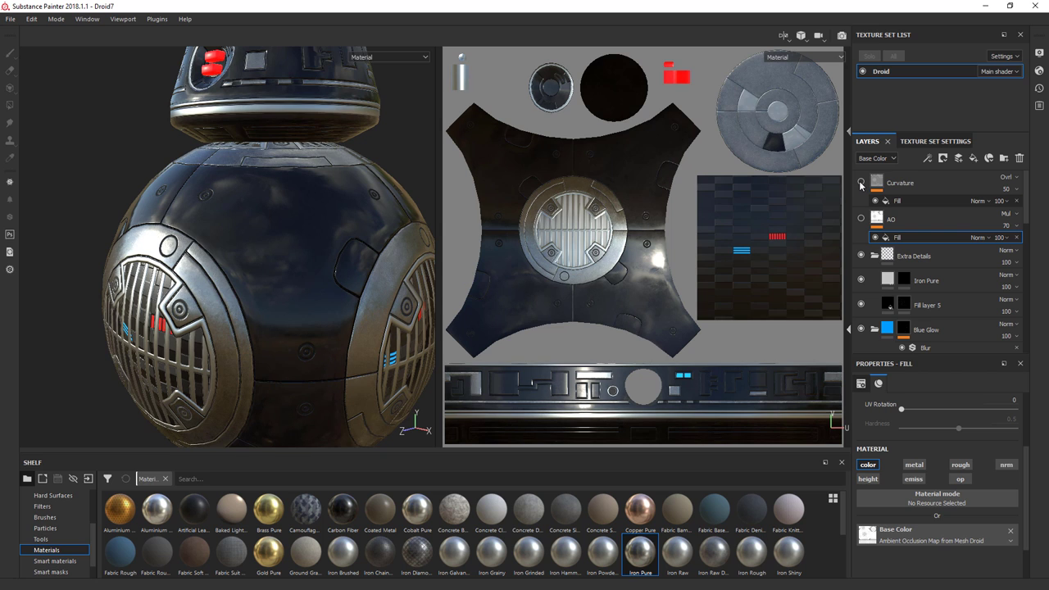
left_click(860, 183)
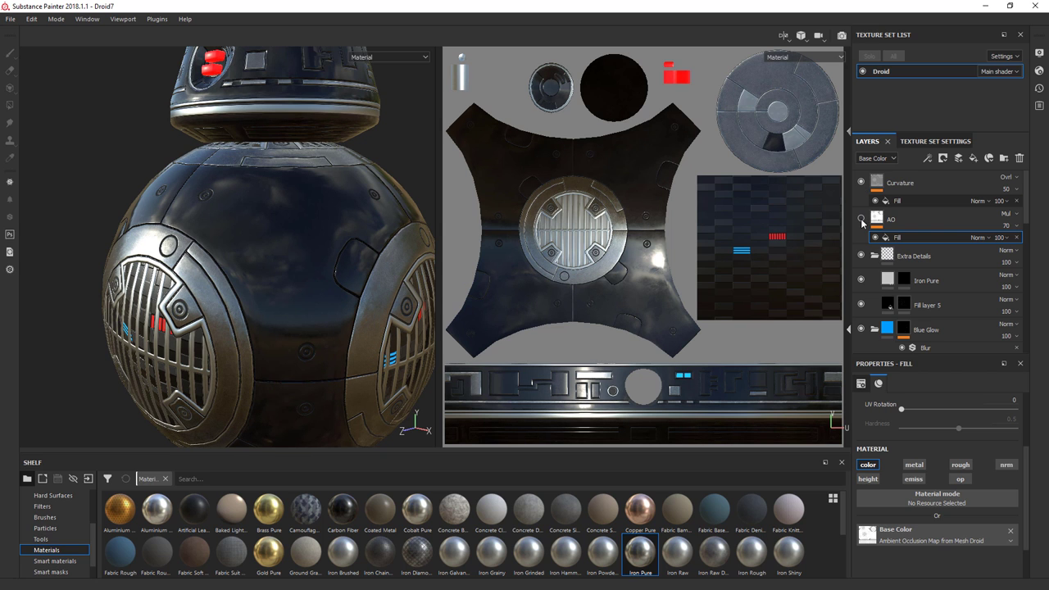
left_click(861, 219)
scroll(283, 307, "up", 5)
middle_click_drag(283, 307, 339, 284)
Step: Lower the Curvature layer's opacity from 50 to 35 and frame the whole droid
left_click(1006, 189)
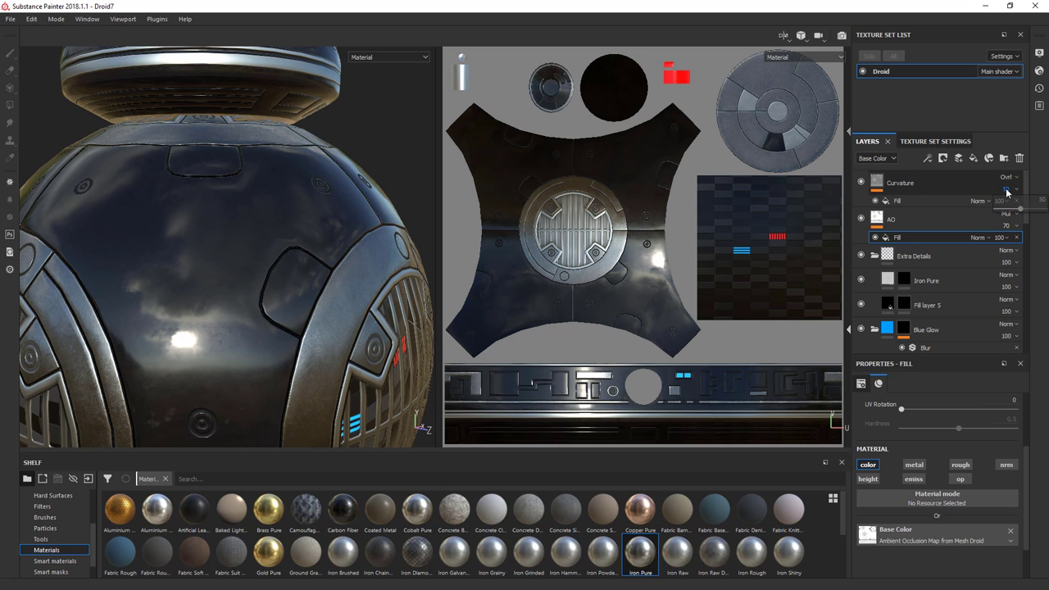
left_click_drag(1020, 209, 1017, 210)
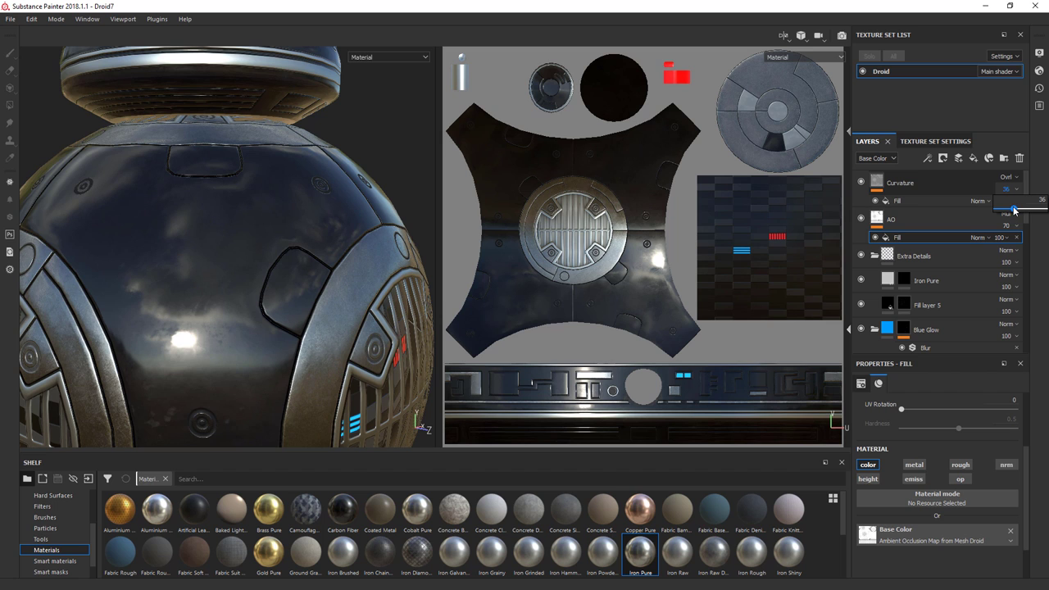
left_click(951, 191)
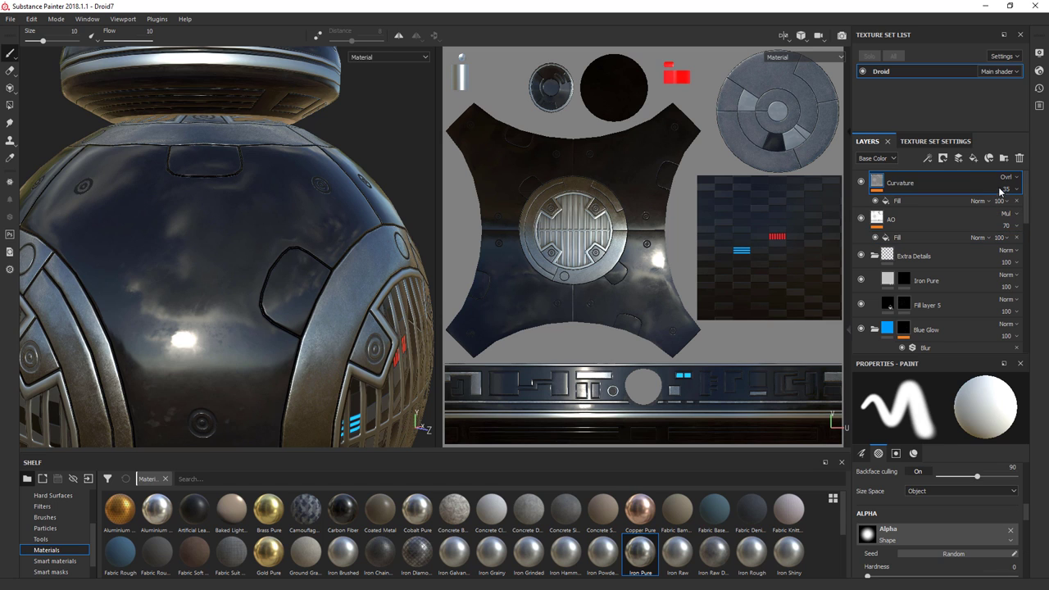
left_click_drag(385, 293, 222, 277, "alt")
key("f")
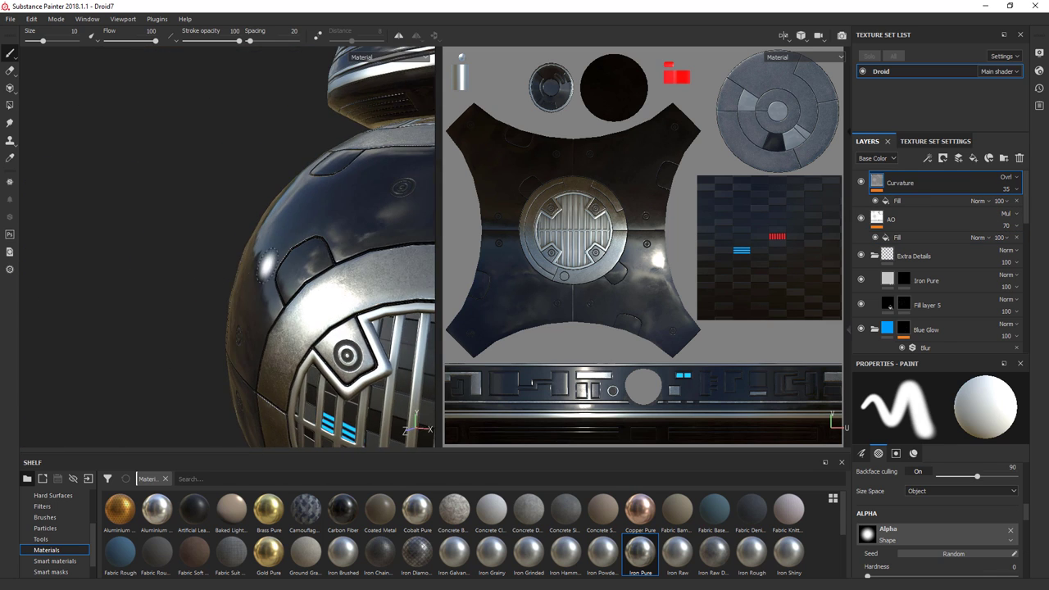
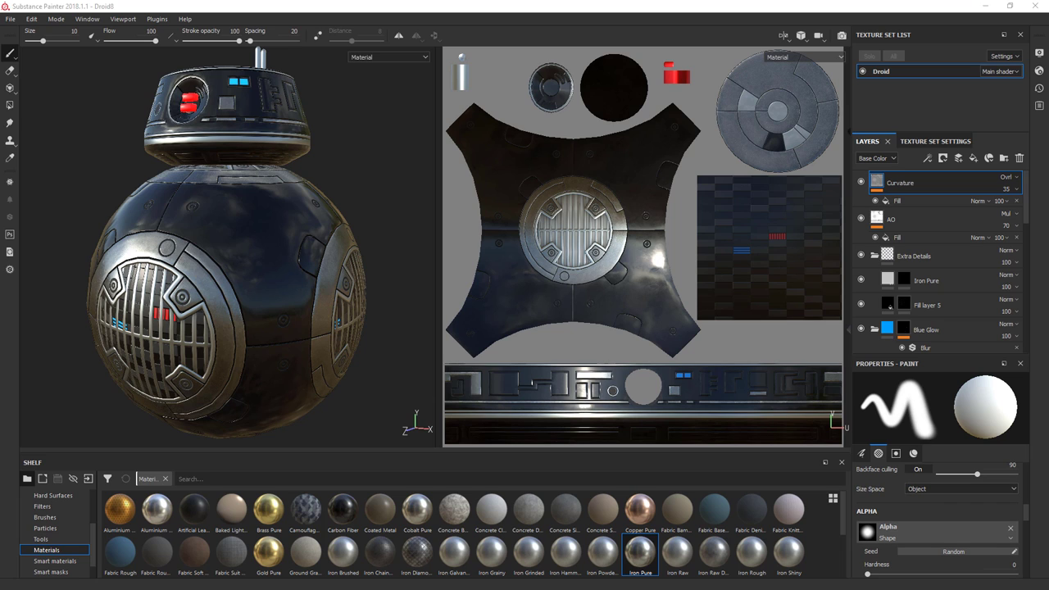
Step: Frame the droid's head and create a new layer folder named 'Wear and Tear - Head'
middle_click_drag(376, 119, 383, 197, "alt")
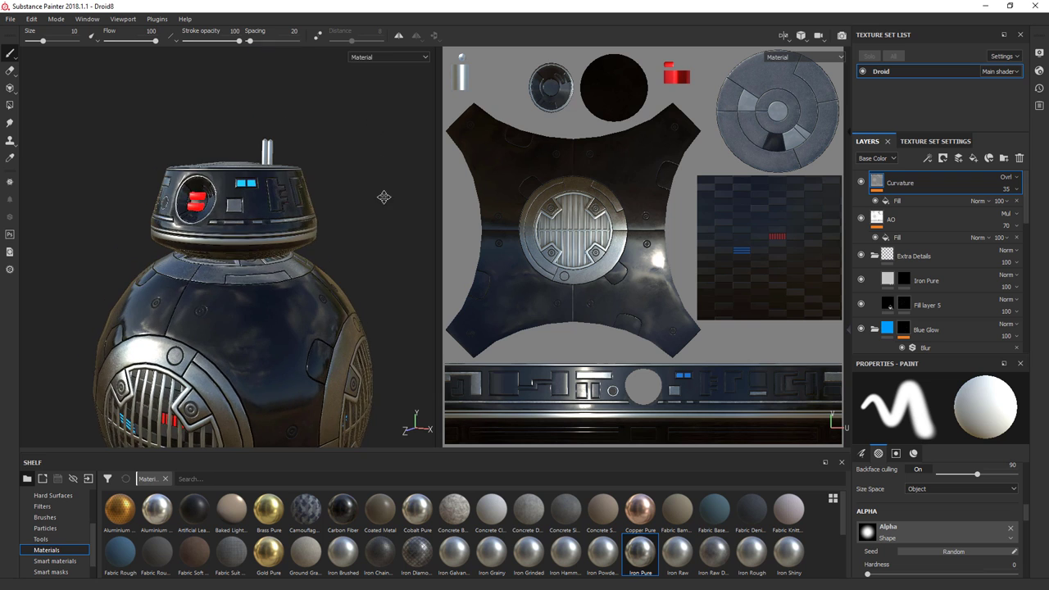
scroll(383, 197, "up", 5)
scroll(376, 244, "down", 2)
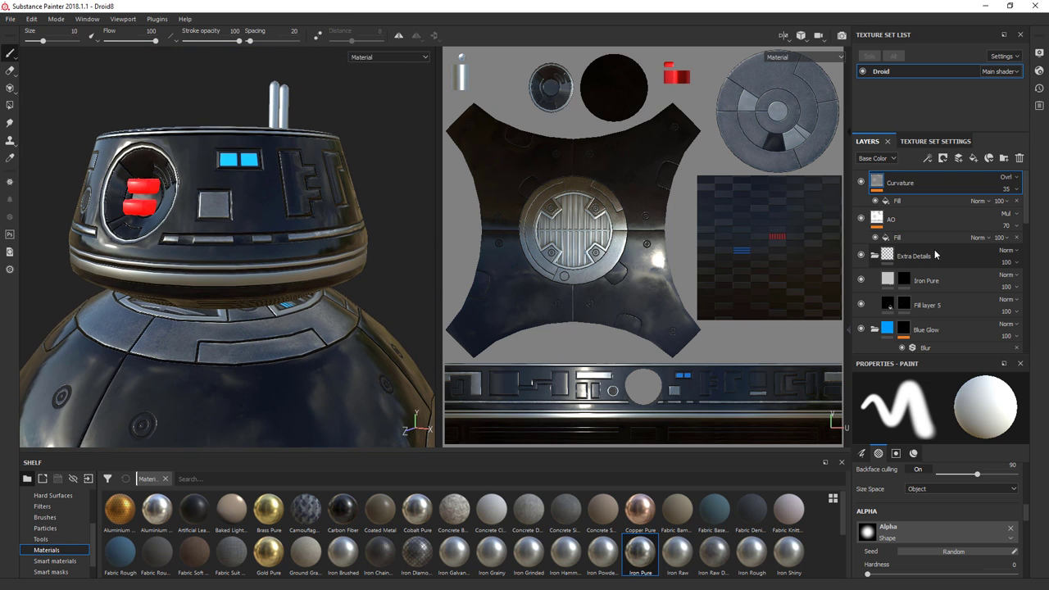
left_click(931, 249)
left_click(1003, 158)
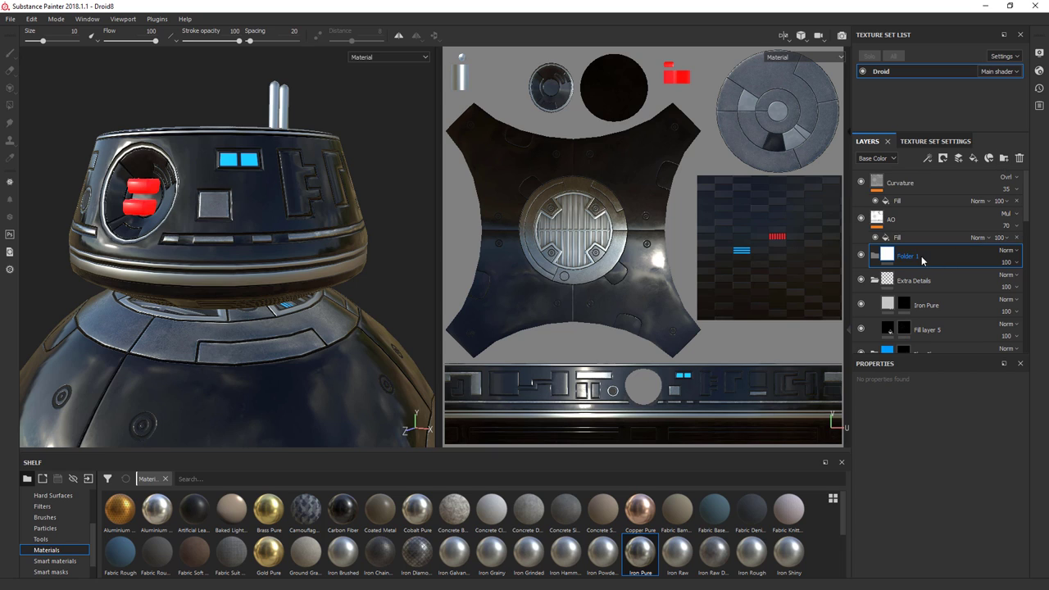
double_click(920, 256)
type("Wear and Tear - Head")
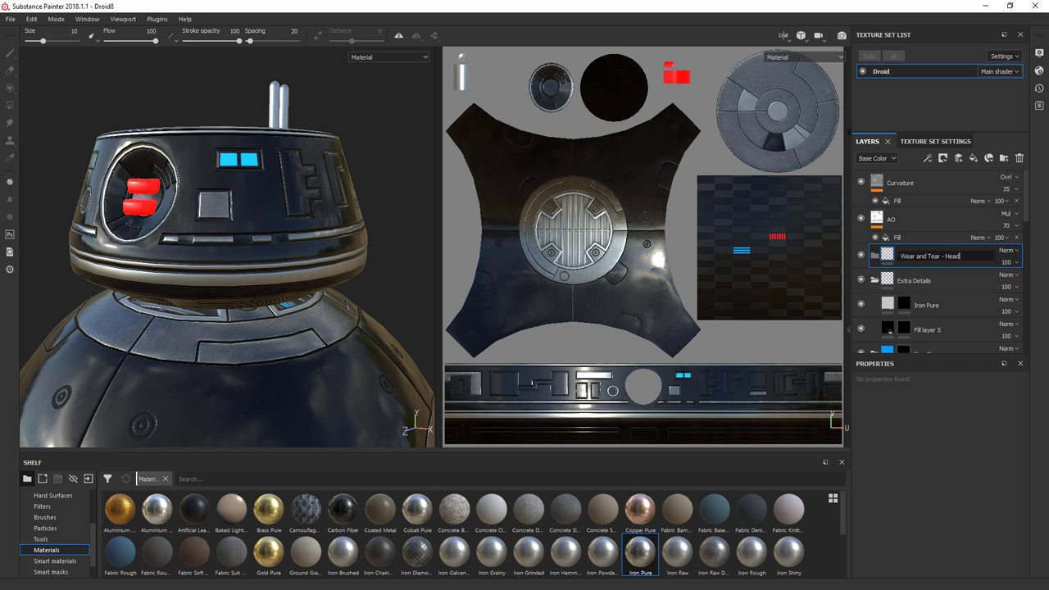
key("Return")
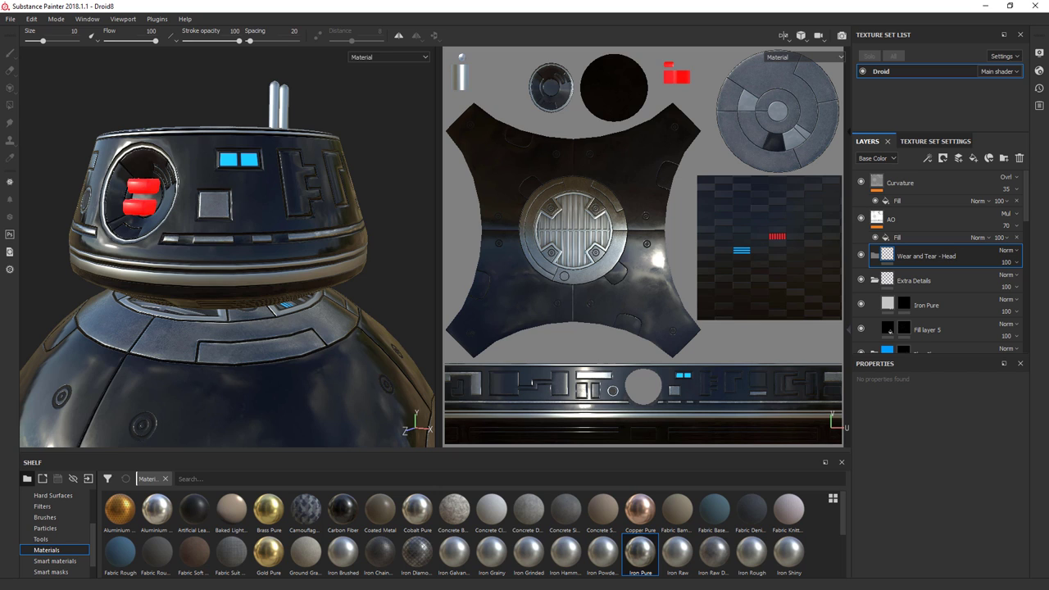
Step: Nest Fill layer 6 inside a new 'Head Selection' folder and give Wear and Tear - Head a black mask
left_click(973, 160)
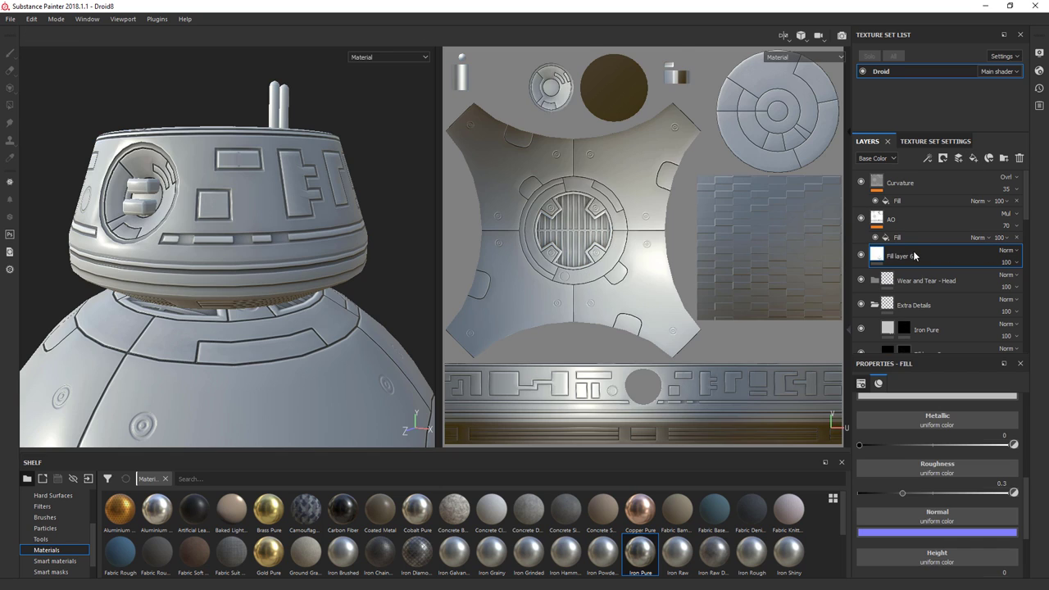
left_click_drag(911, 276, 934, 281)
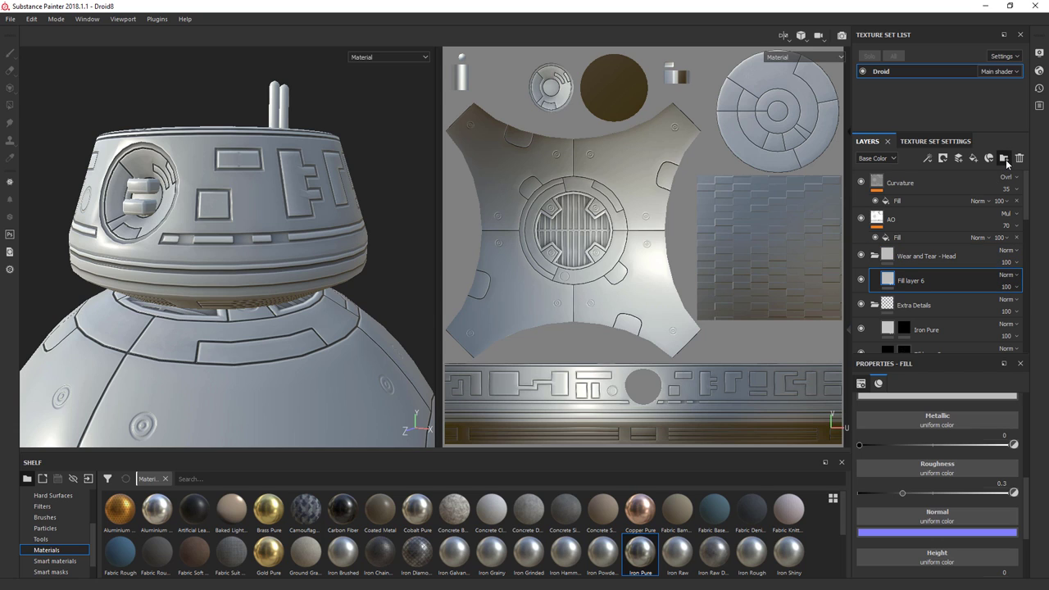
left_click(1004, 158)
double_click(916, 280)
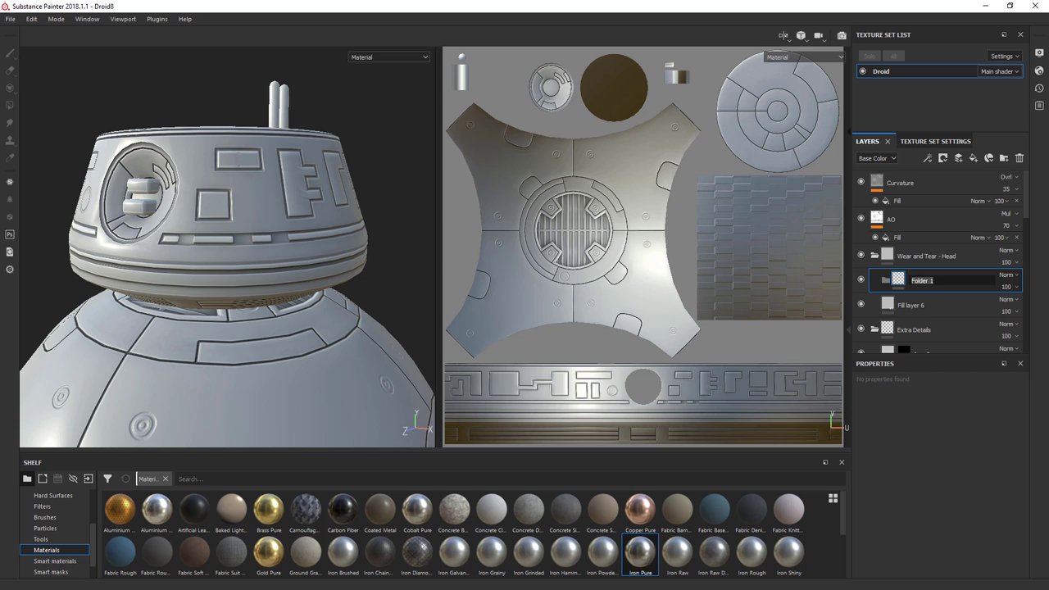
type("Head Selection")
key("Return")
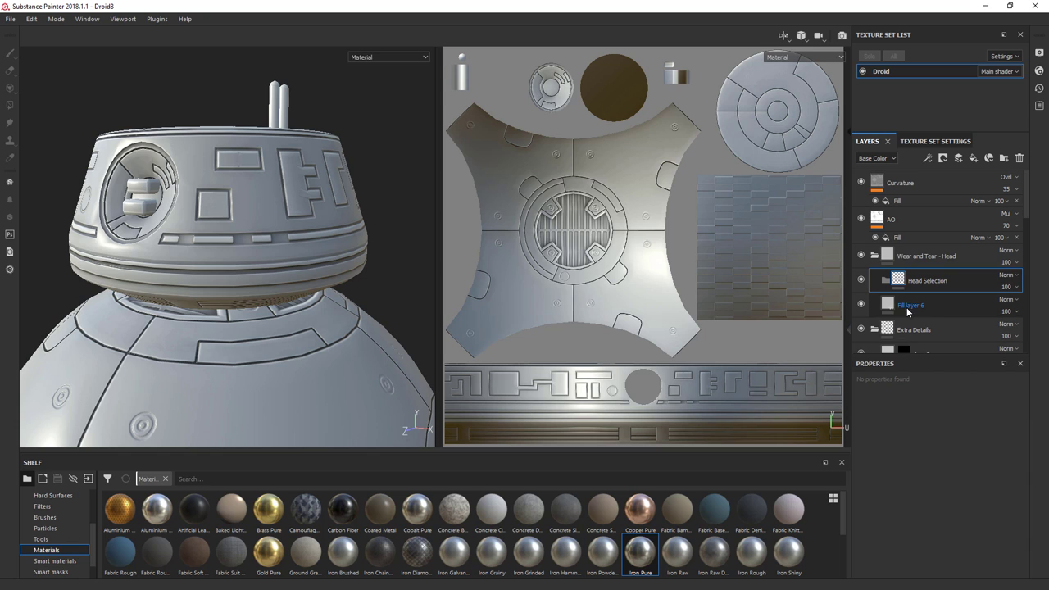
left_click_drag(916, 305, 934, 281)
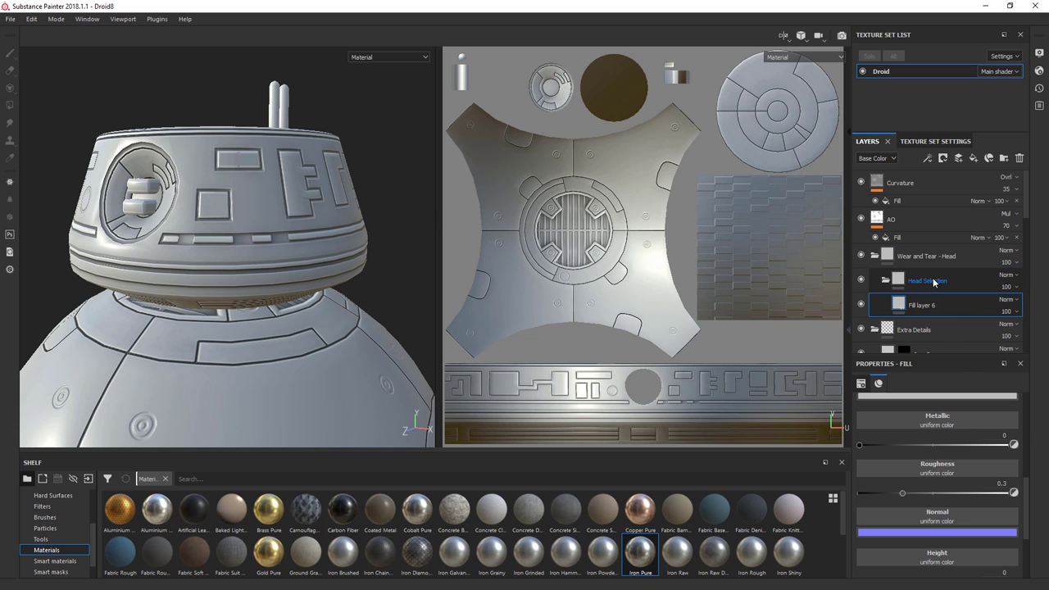
right_click(887, 259)
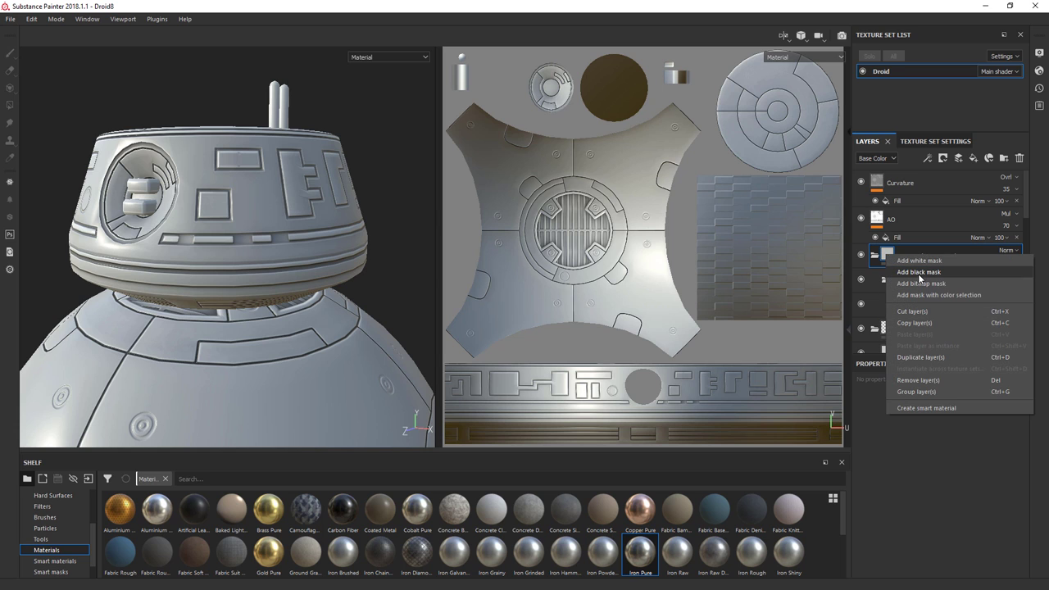
left_click(912, 261)
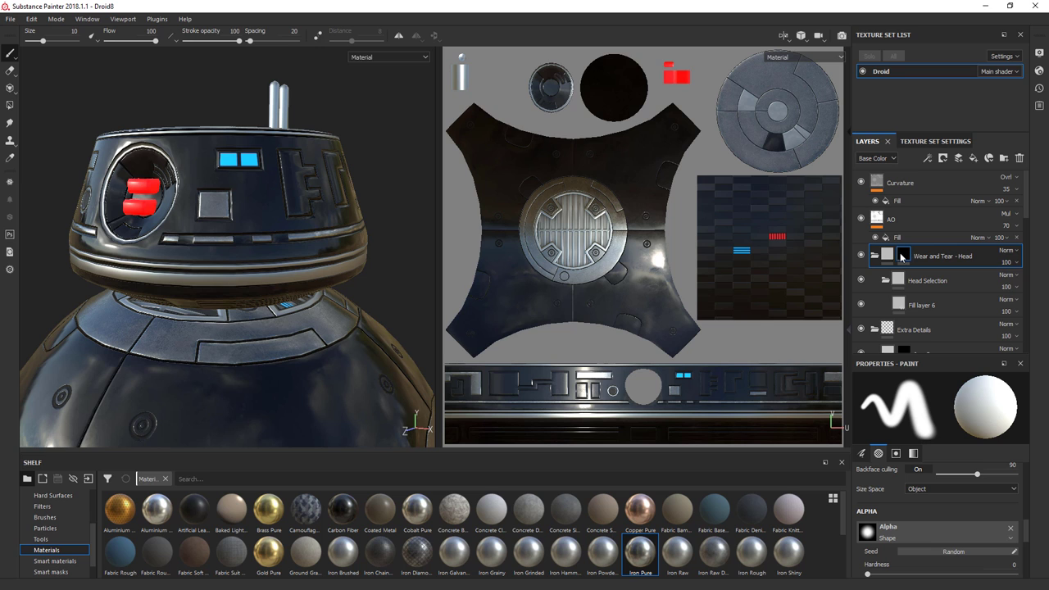
Step: Polygon-fill the folder's mask over the droid's whole head mesh
left_click(9, 105)
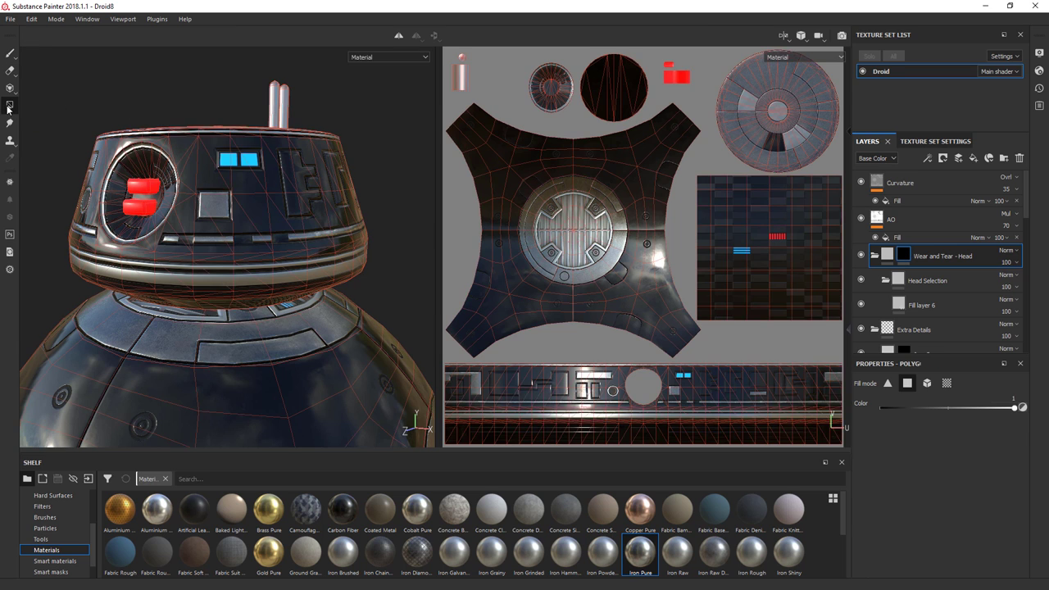
left_click(926, 383)
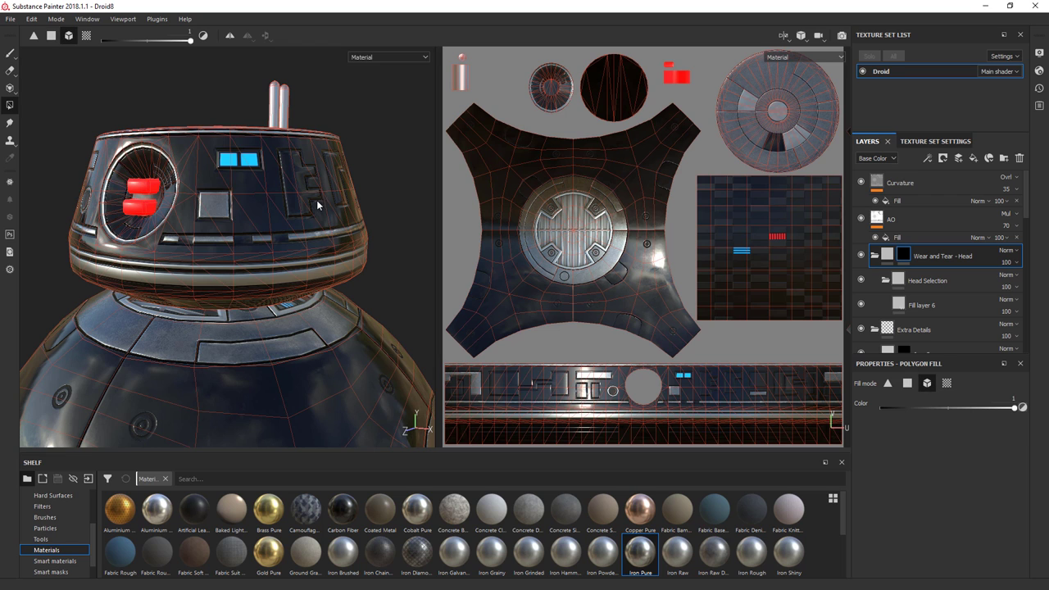
left_click(259, 194)
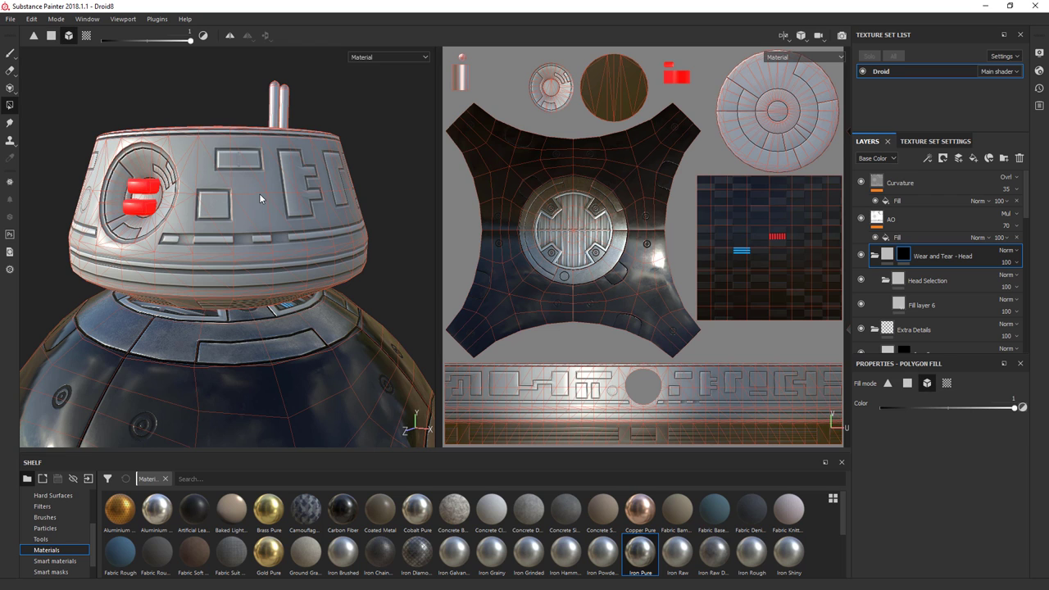
Step: Give Head Selection a black mask with a colour selection picking the head's ID colour
left_click(901, 280)
right_click(901, 279)
left_click(932, 295)
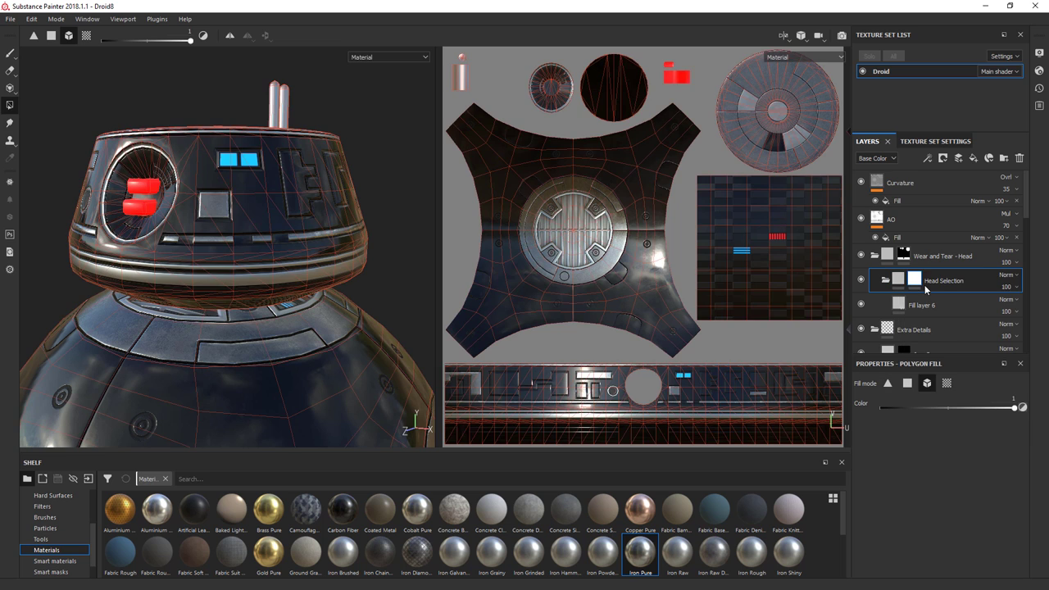
right_click(914, 281)
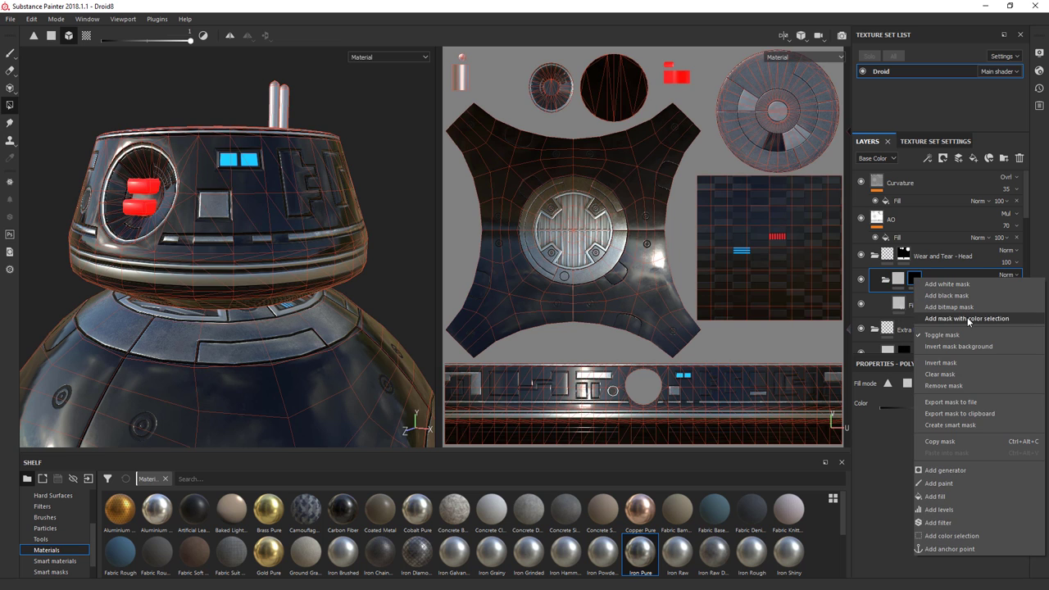
left_click(966, 318)
left_click(995, 492)
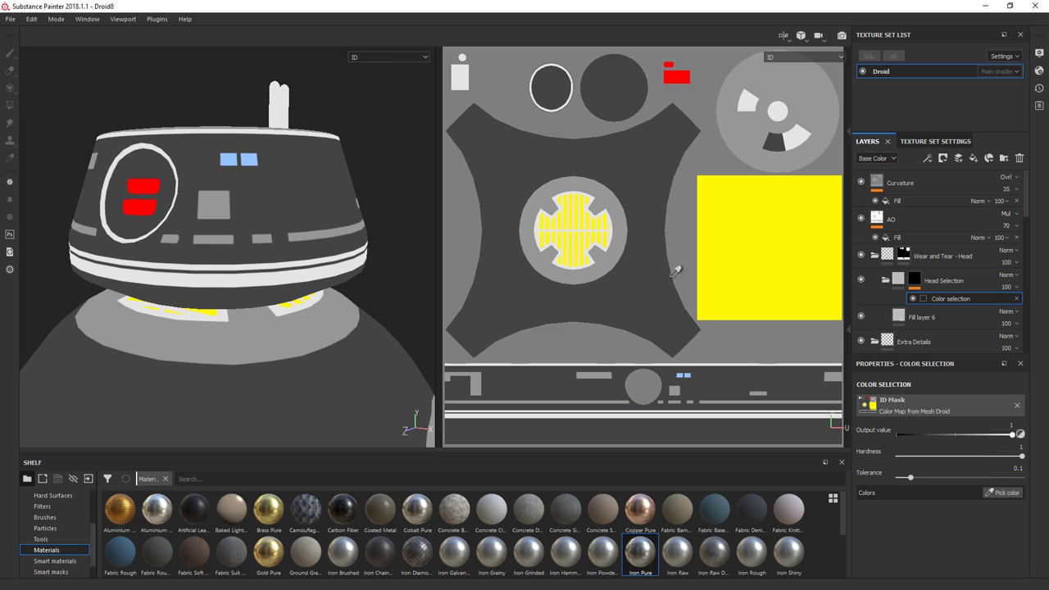
left_click(257, 189)
left_click_drag(247, 170, 316, 179, "alt")
Step: Add a black mask with a generator to Fill layer 6
left_click(905, 318)
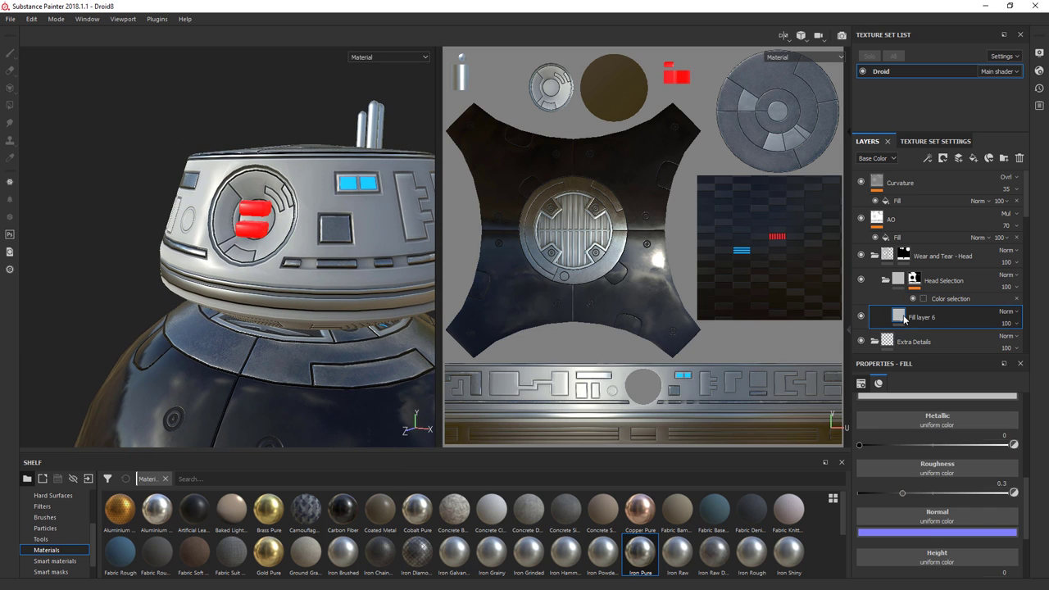
right_click(905, 319)
left_click(934, 333)
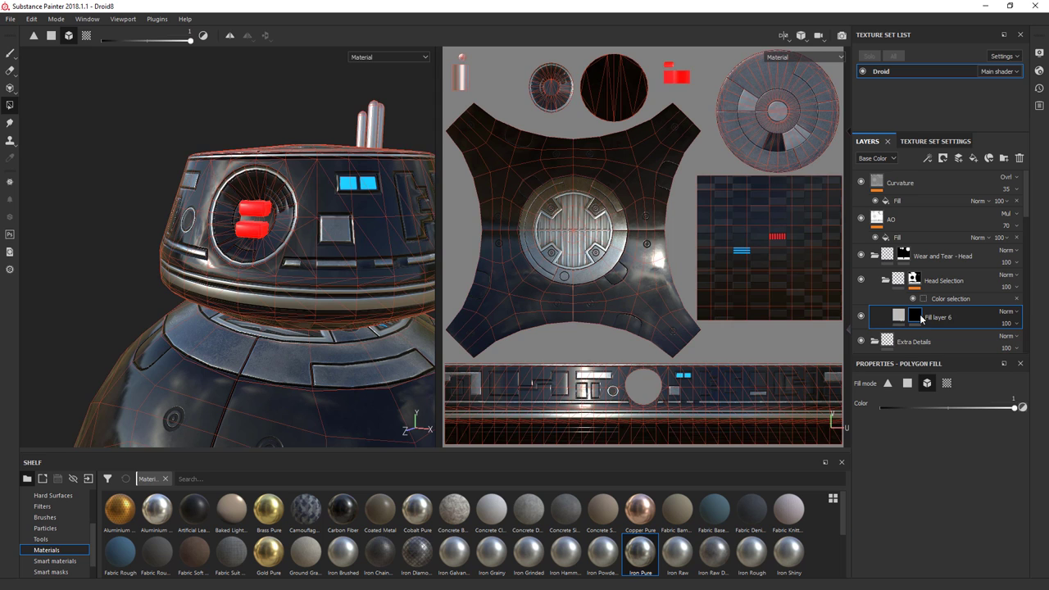
left_click(952, 226)
Step: Choose the Mask Builder generator for Fill layer 6's mask
left_click(936, 401)
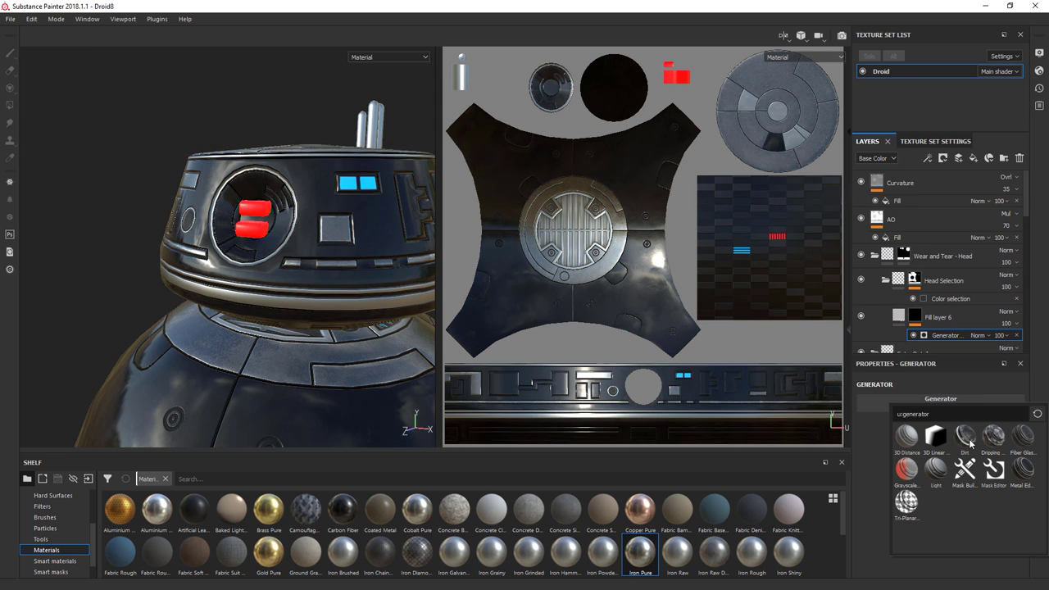
left_click(950, 463)
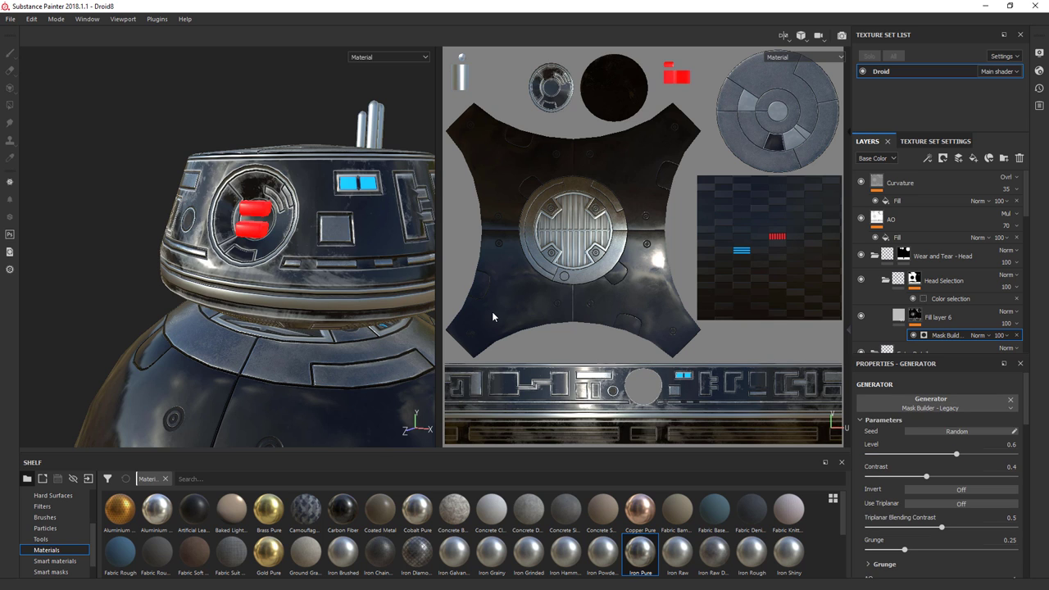
left_click_drag(410, 295, 313, 241, "alt")
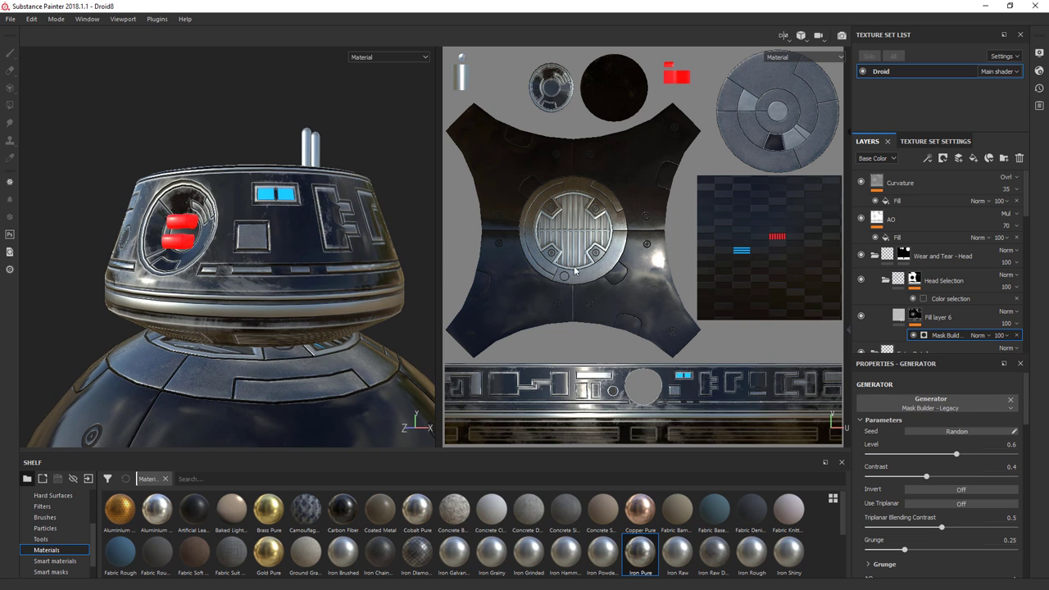
Step: Set Fill layer 6 to a near-black base colour with roughness about 0.76
left_click(897, 316)
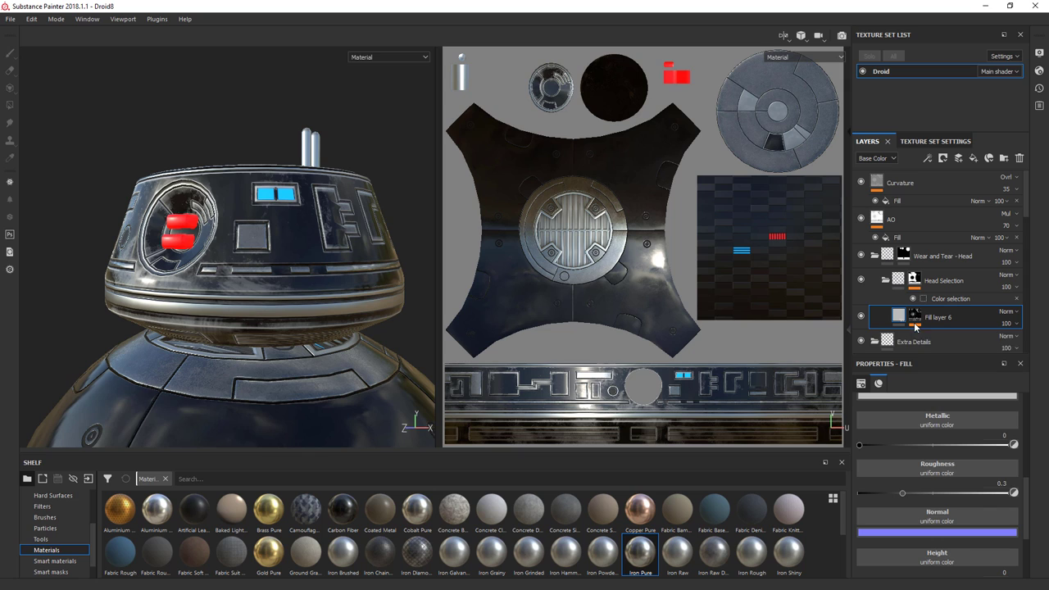
left_click(924, 397)
left_click_drag(909, 455, 893, 484)
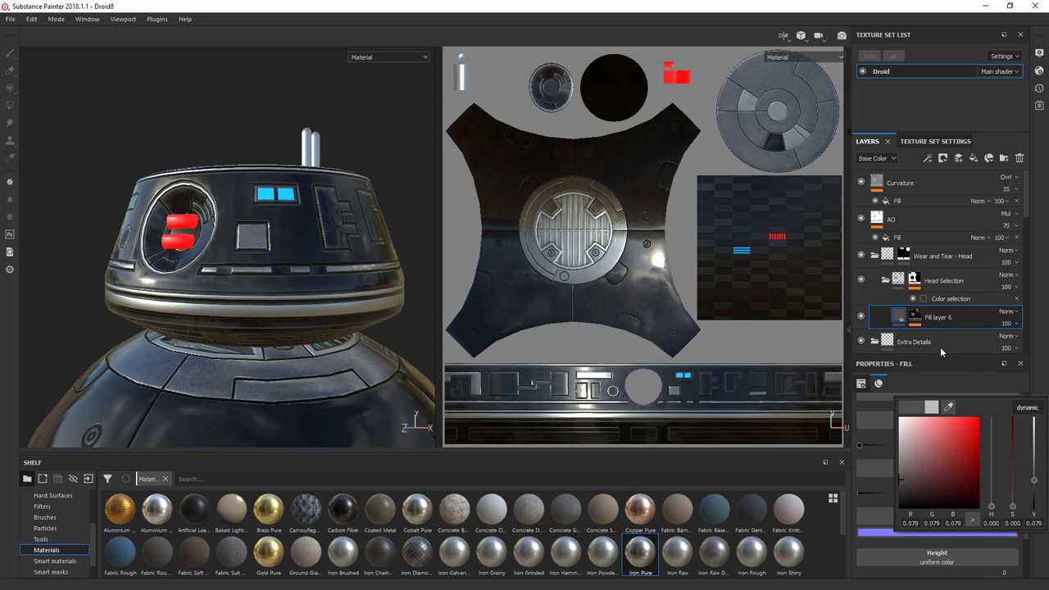
left_click(898, 320)
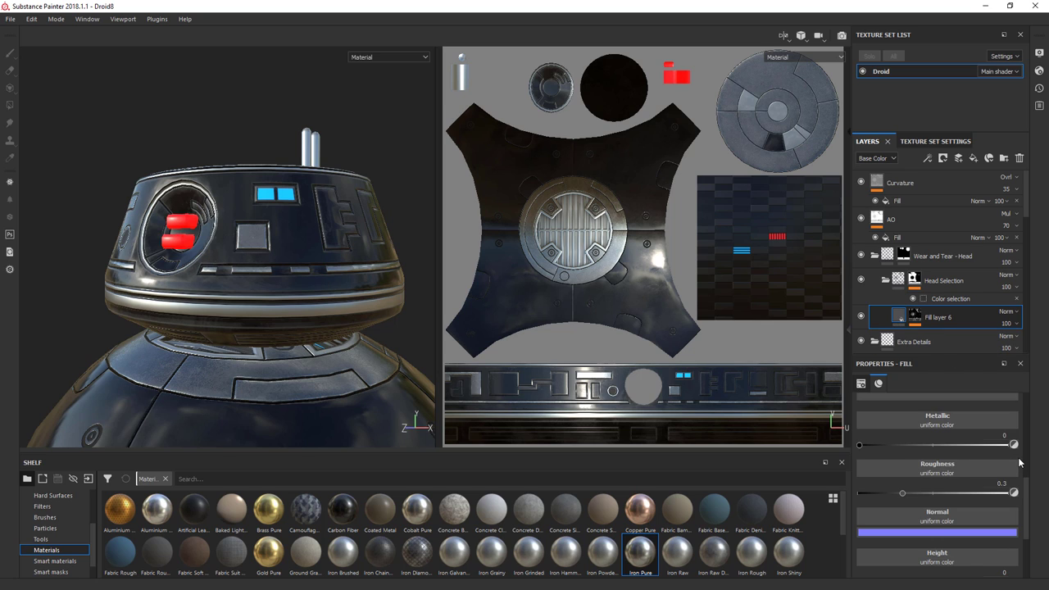
left_click_drag(928, 496, 974, 496)
scroll(242, 311, "up", 5)
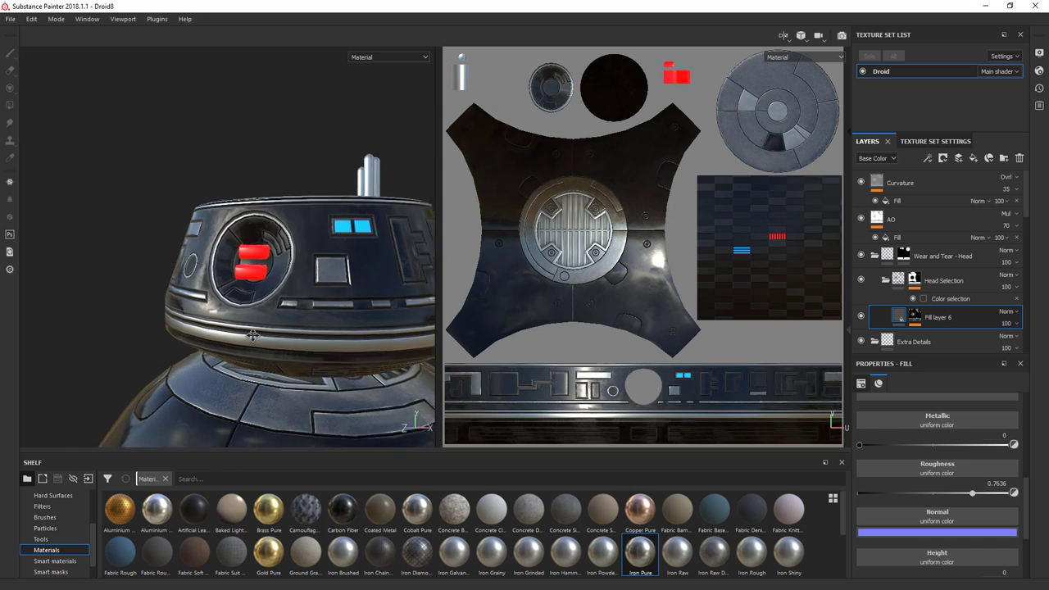
left_click_drag(246, 312, 354, 359, "alt")
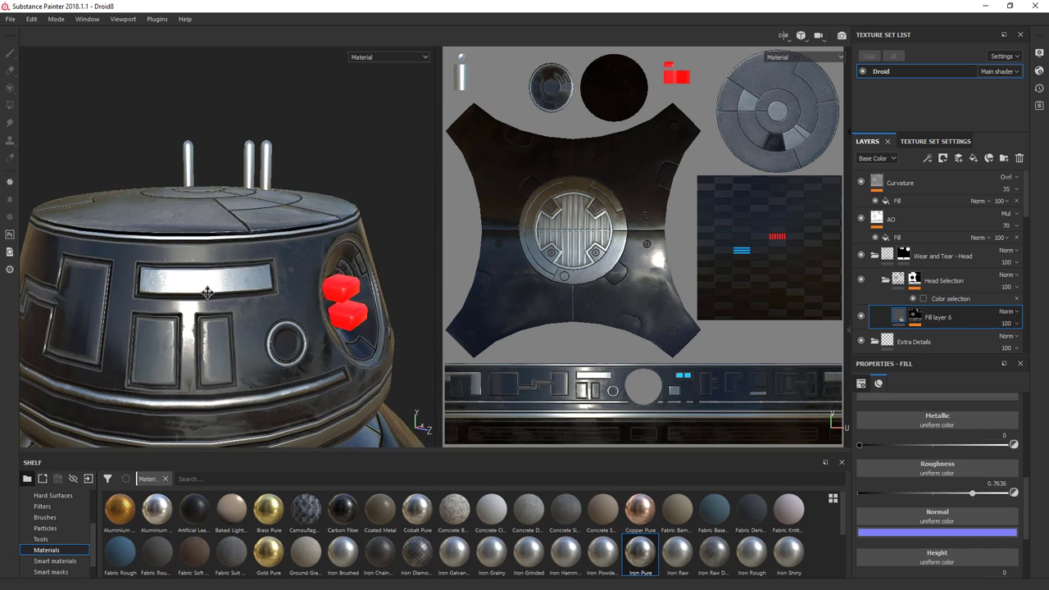
scroll(305, 331, "up", 4)
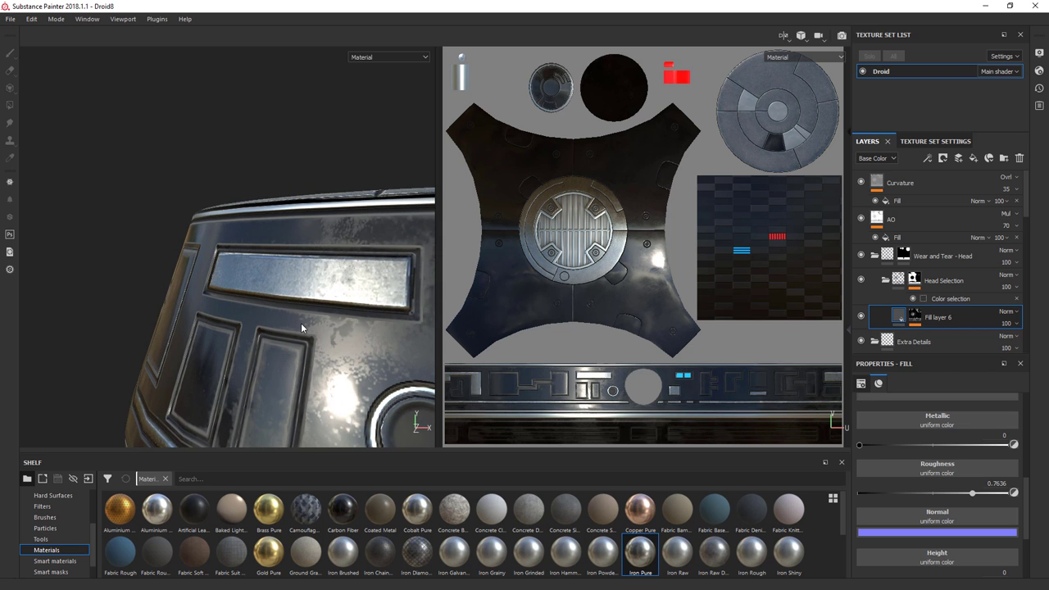
scroll(301, 324, "down", 4)
left_click_drag(301, 324, 216, 285, "alt")
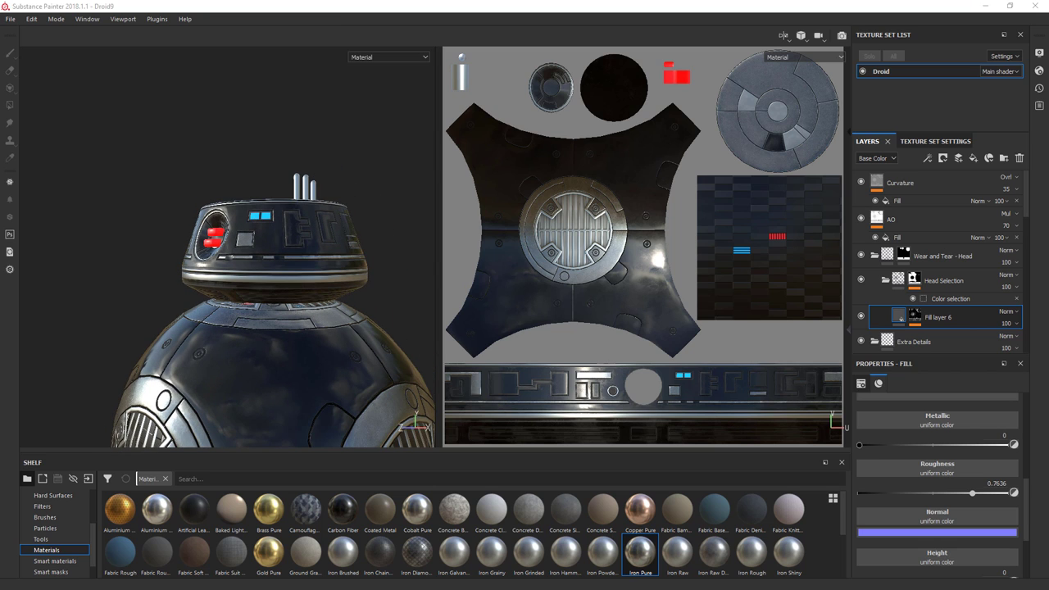
Step: Duplicate the head folder and rename the copy 'Wear and Tear - Body'
left_click(874, 256)
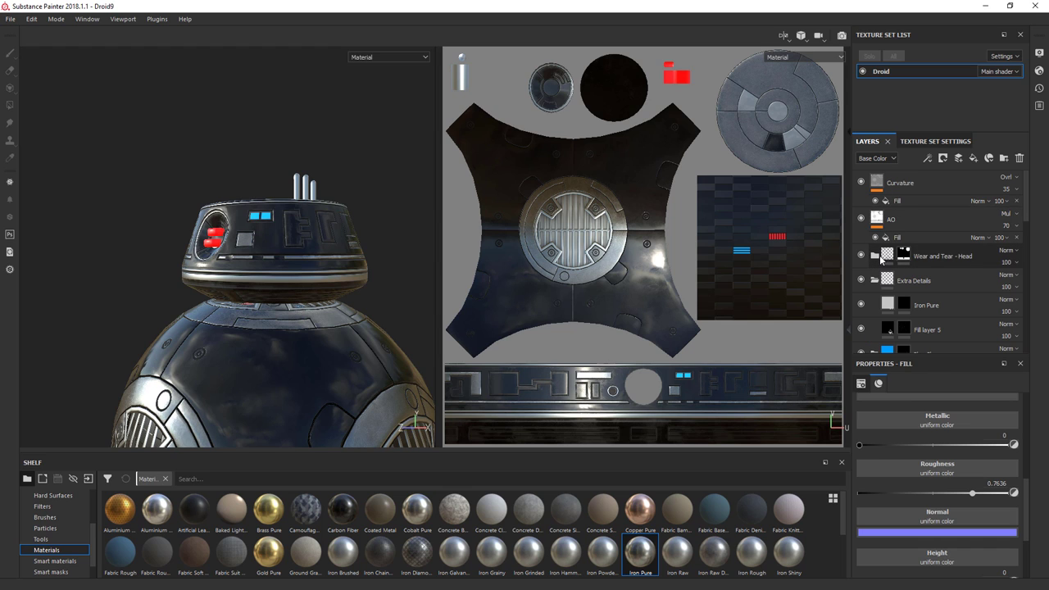
double_click(934, 257)
right_click(959, 256)
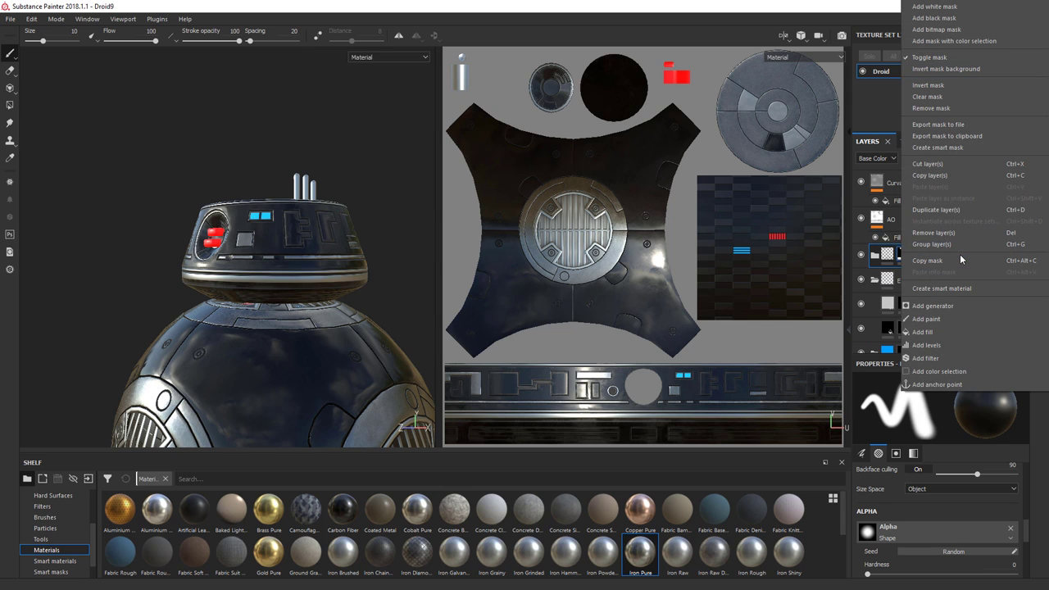
left_click(948, 210)
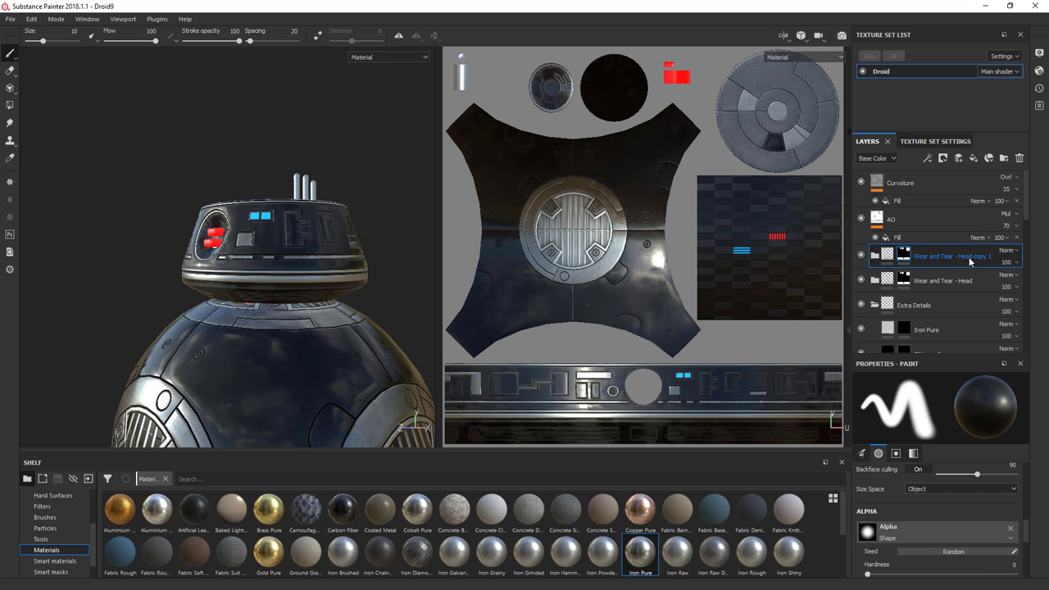
double_click(968, 257)
left_click(957, 256)
key("shift+End")
key("Delete")
key("Return")
Step: Rename the copied Head Selection layer to 'Body Selection'
left_click(874, 255)
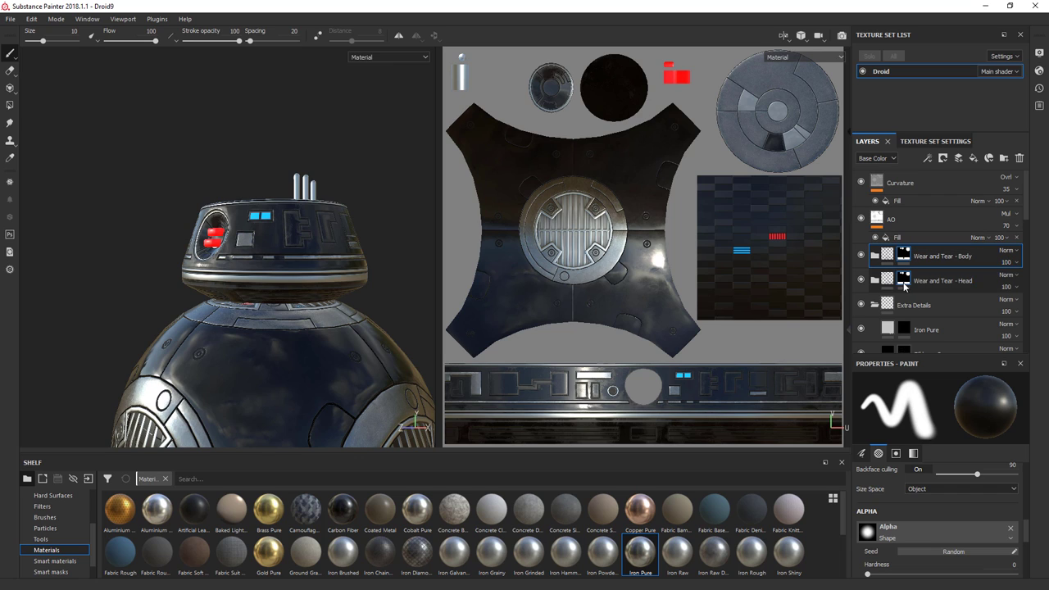
left_click(893, 279)
double_click(942, 280)
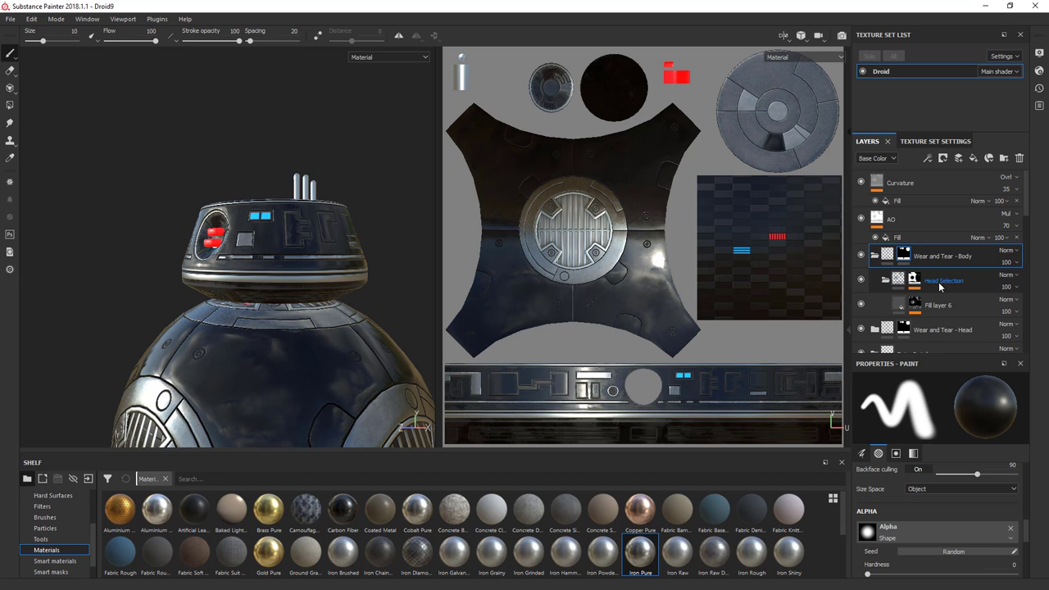
left_click_drag(942, 281, 889, 280)
type("Body")
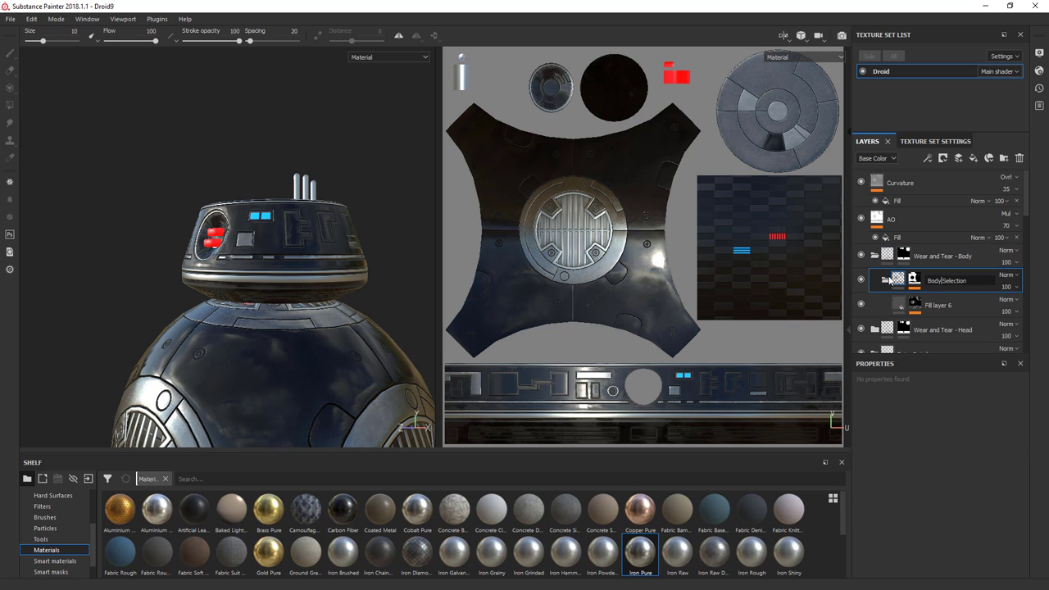
key("Return")
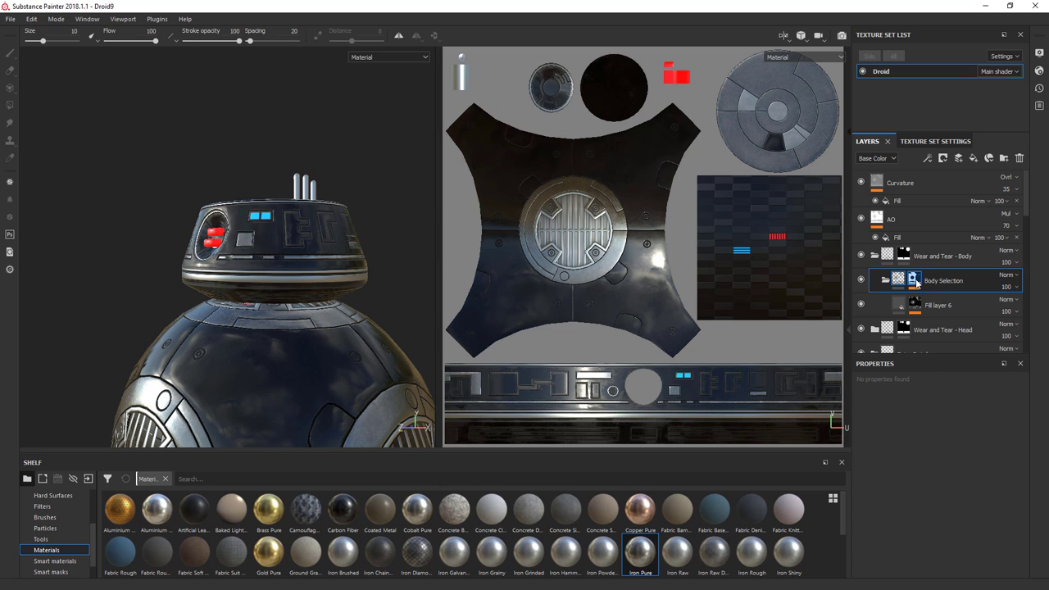
Step: Reset the body folder's mask to black and set polygon fill to UV-island mode
left_click(903, 257)
right_click(904, 256)
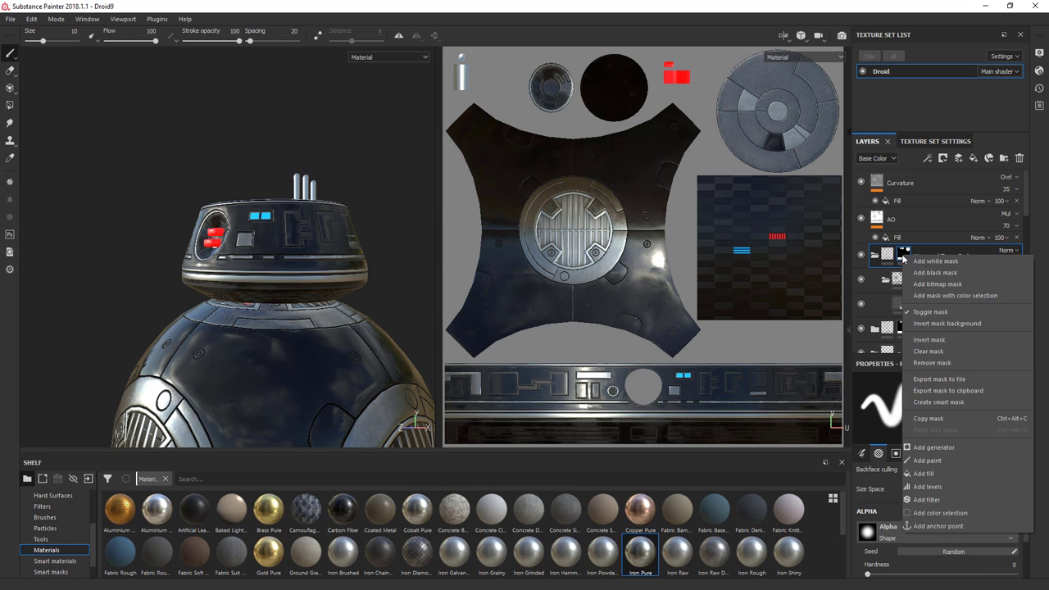
left_click(921, 276)
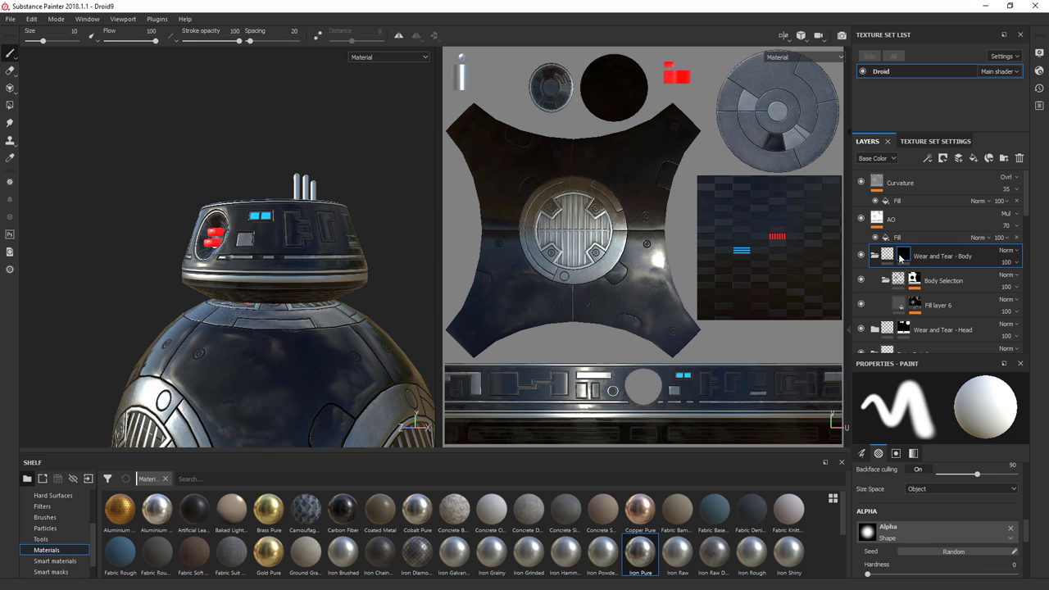
left_click(10, 105)
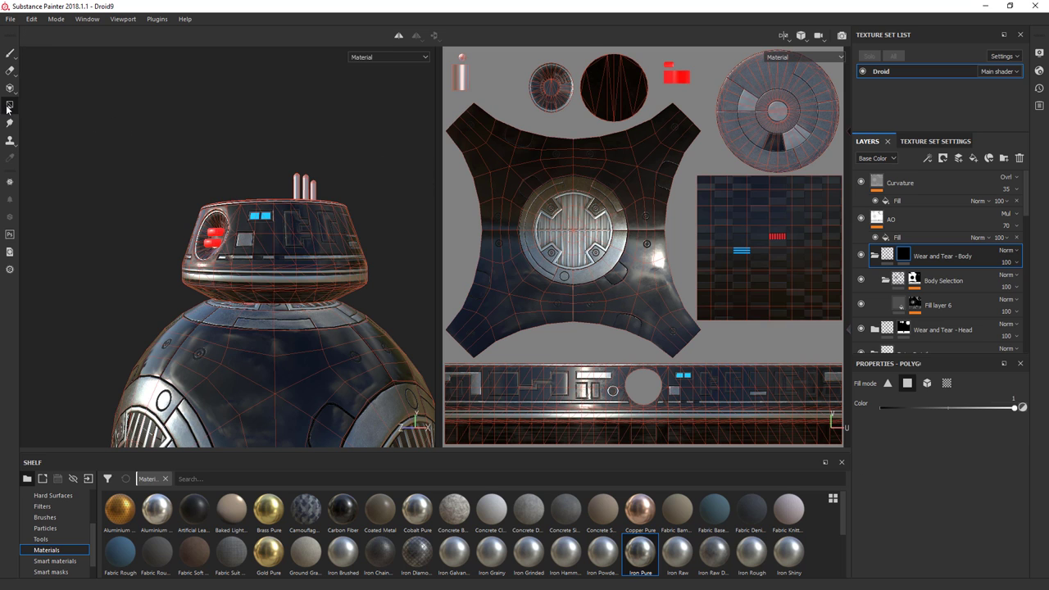
left_click(928, 384)
left_click_drag(259, 395, 180, 336, "alt")
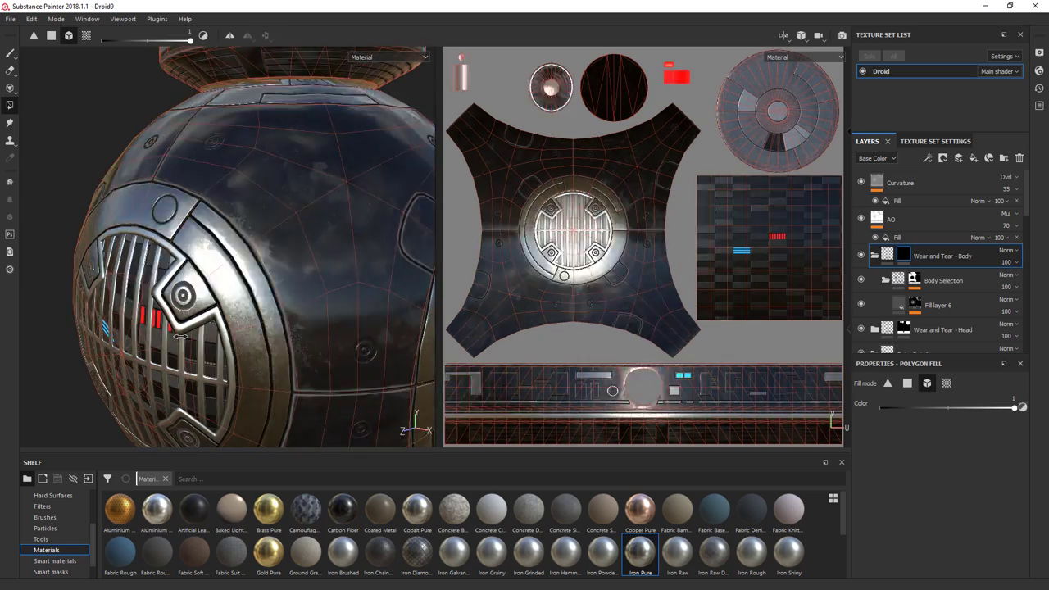
right_click_drag(180, 336, 243, 339, "shift")
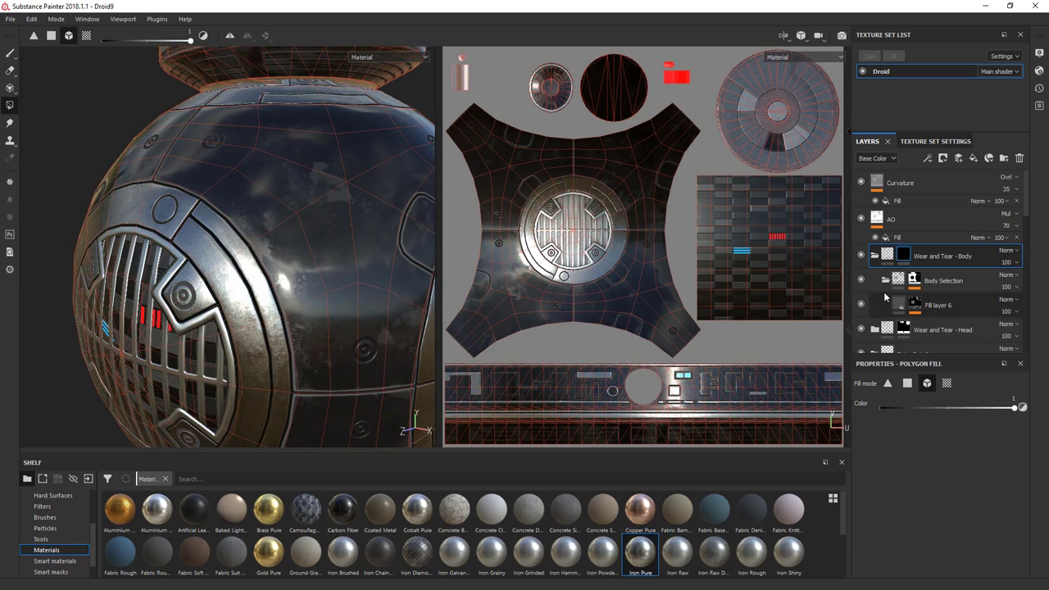
Step: Pick the droid body's ID colour in Body Selection's colour selection
left_click(861, 255)
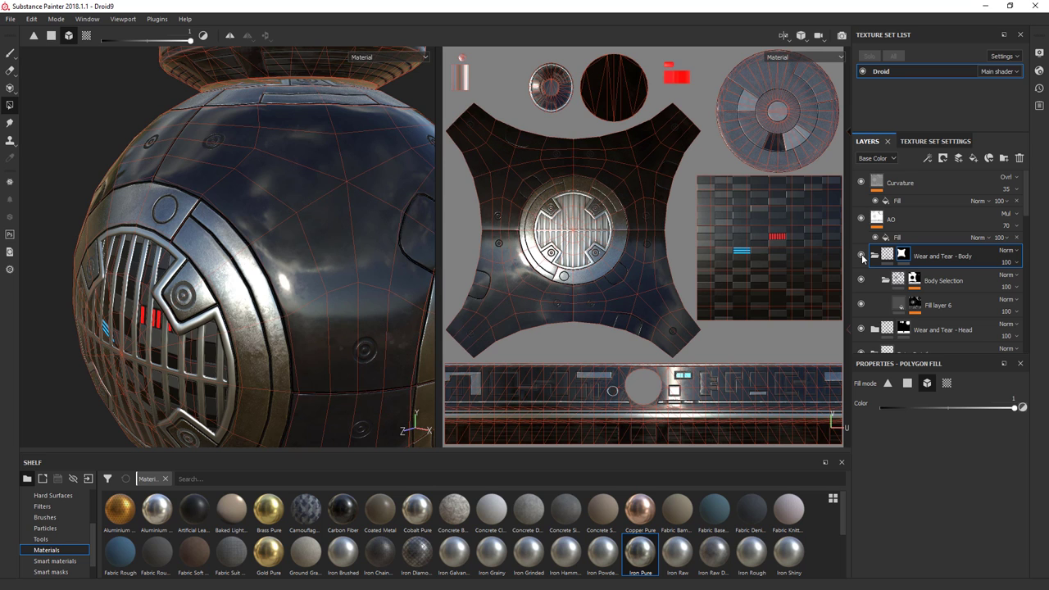
left_click(915, 282)
left_click(950, 299)
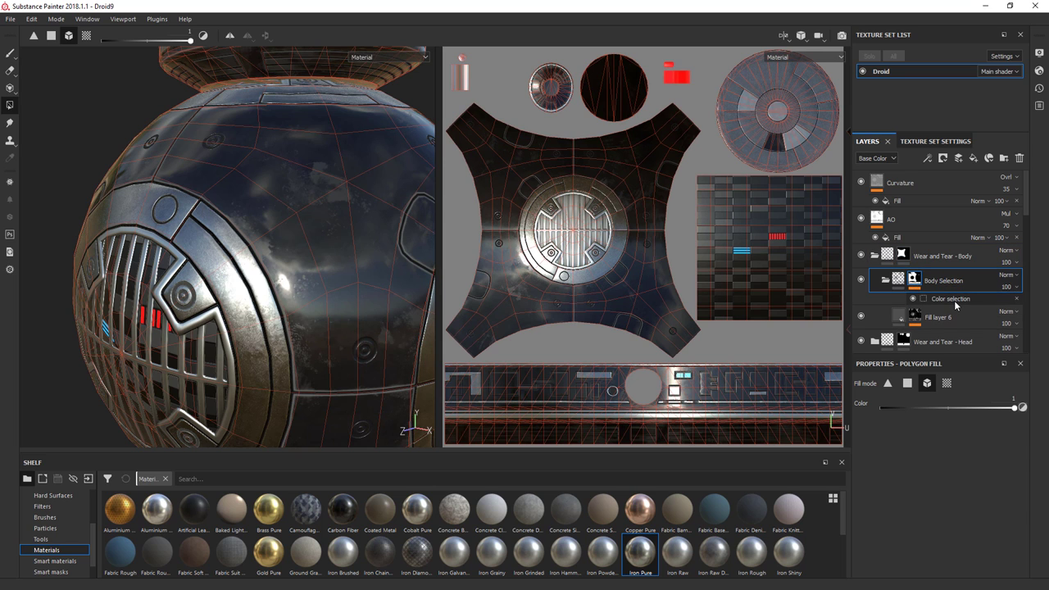
left_click(991, 493)
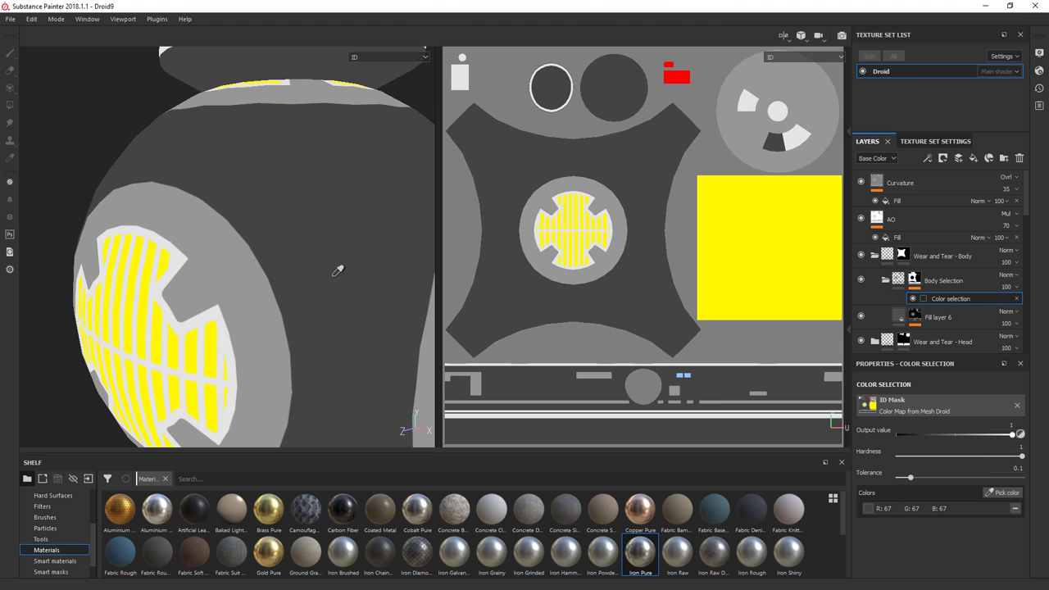
left_click(313, 268)
left_click_drag(315, 273, 410, 262, "alt")
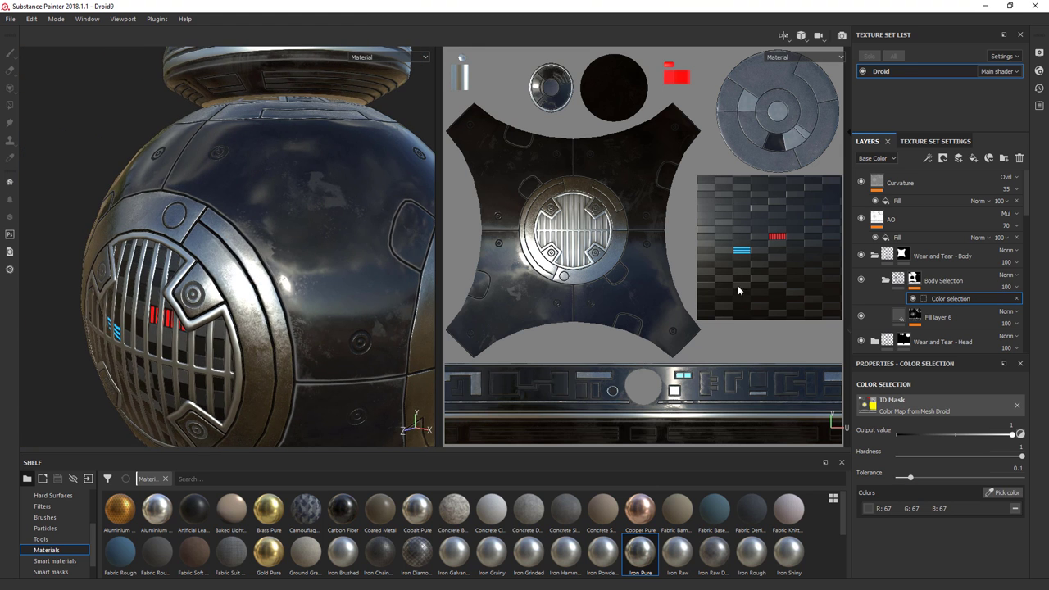
Step: Lower Fill layer 6's height to -0.04
left_click(899, 319)
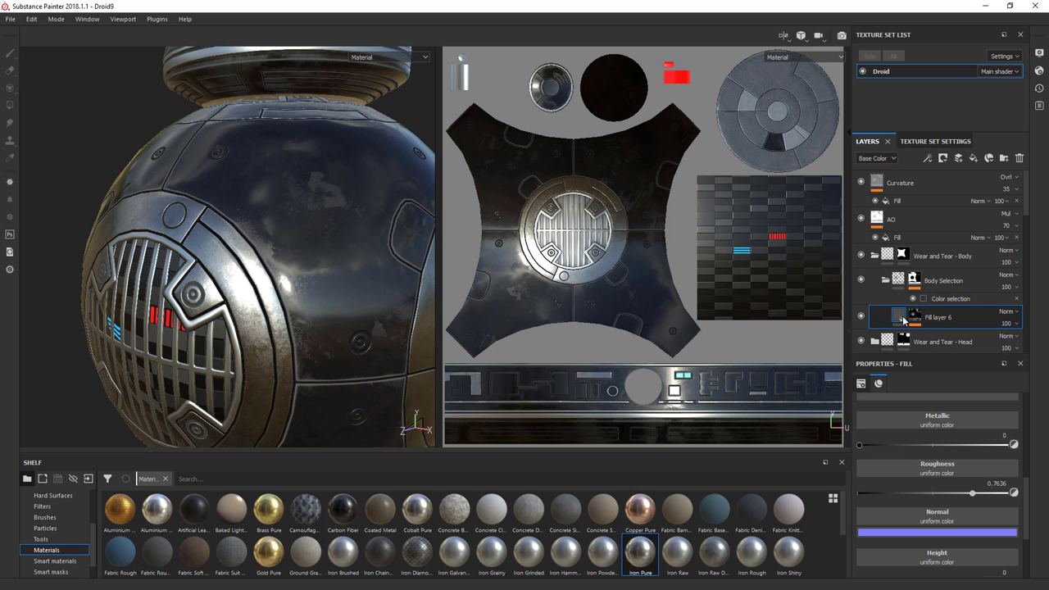
scroll(935, 531, "down", 2)
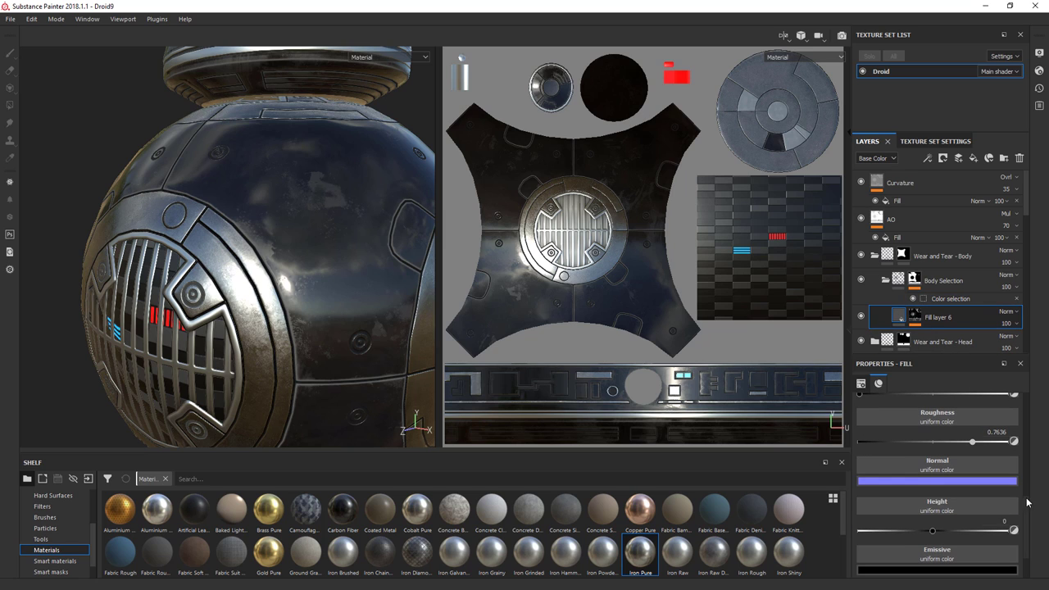
left_click_drag(932, 532, 929, 532)
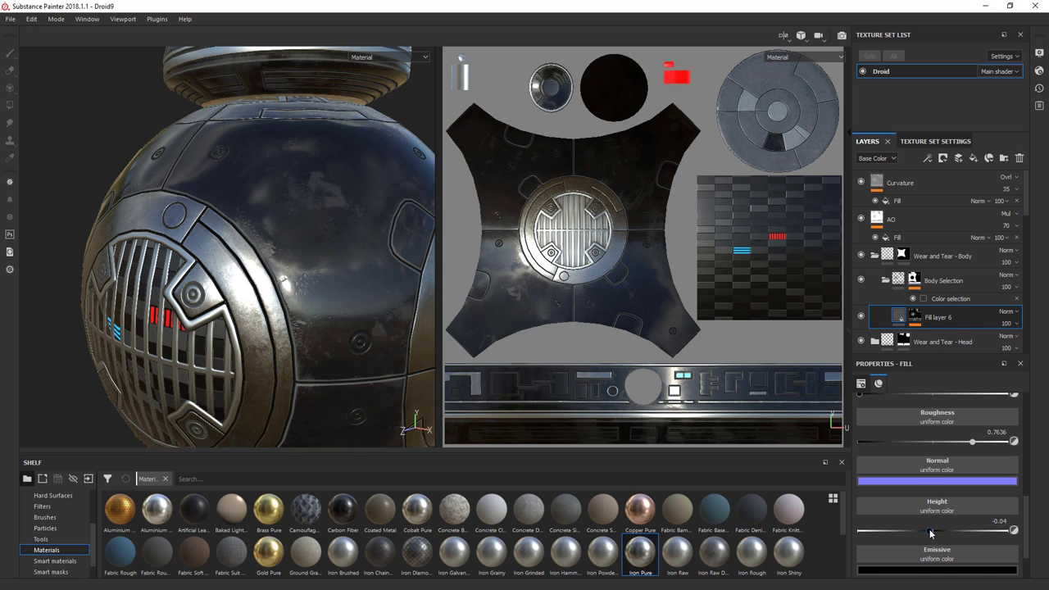
left_click_drag(187, 226, 241, 229, "alt")
scroll(198, 185, "down", 5)
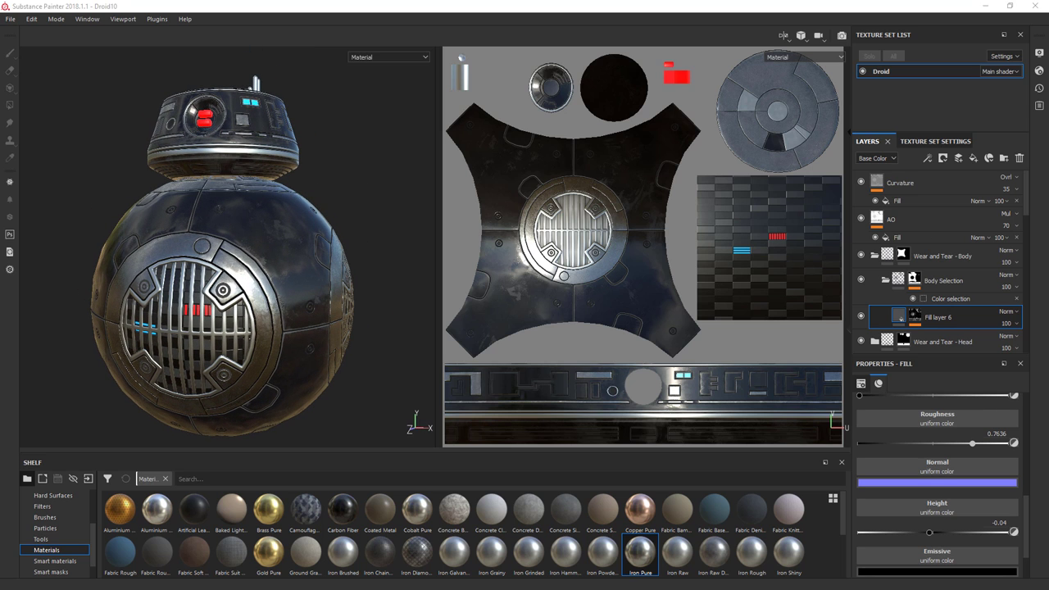
scroll(244, 293, "up", 5)
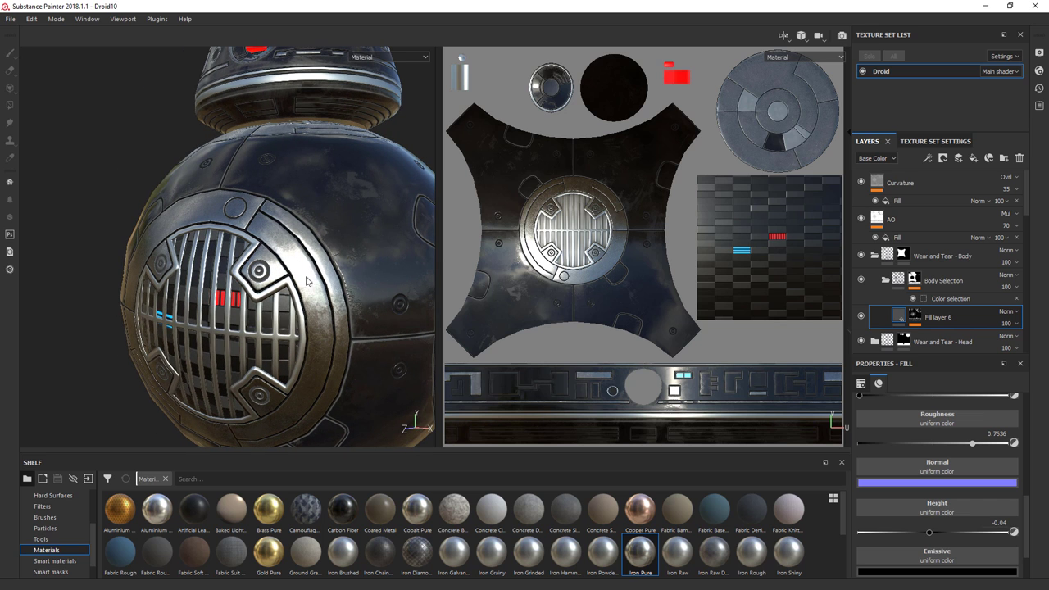
Step: Duplicate the body folder and rename the copy 'Wear and Tear - Rings'
right_click(930, 257)
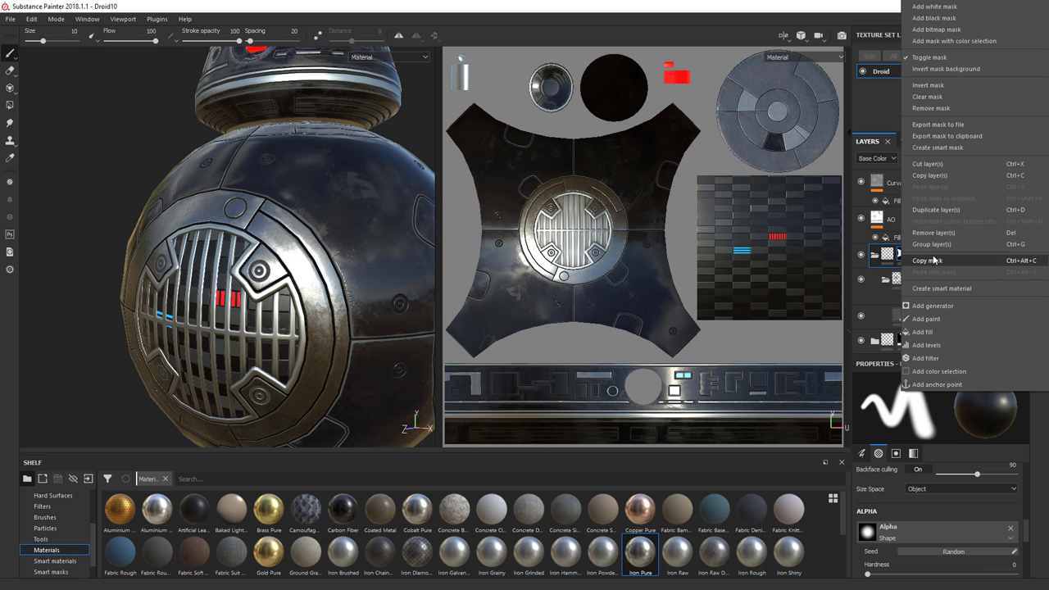
left_click(938, 210)
double_click(951, 257)
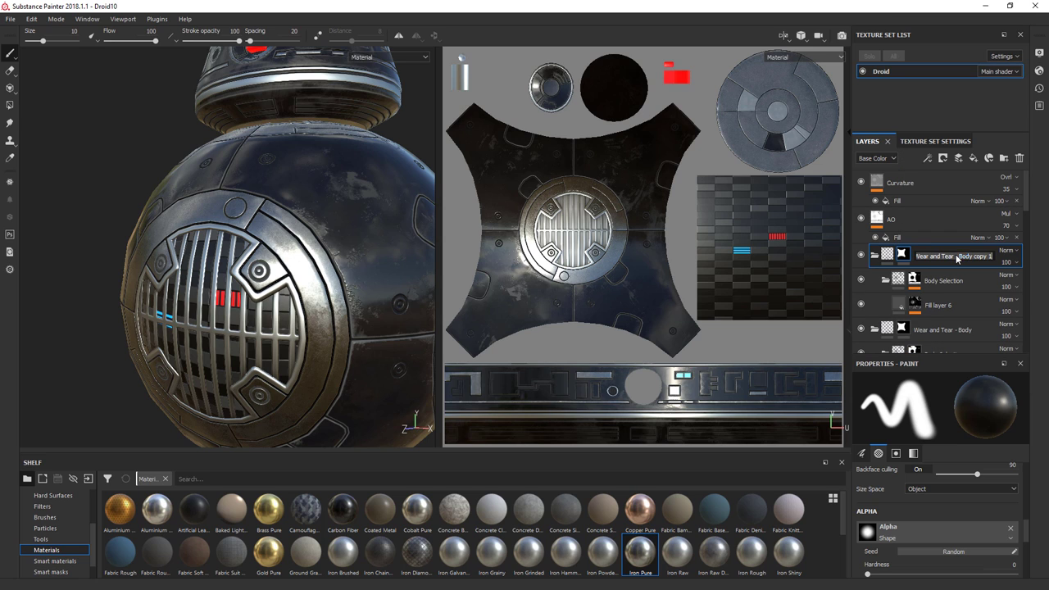
left_click_drag(960, 256, 974, 256)
type("Rings")
key("Return")
Step: Rename the copied Body Selection layer to 'Rings Selection'
left_click(942, 280)
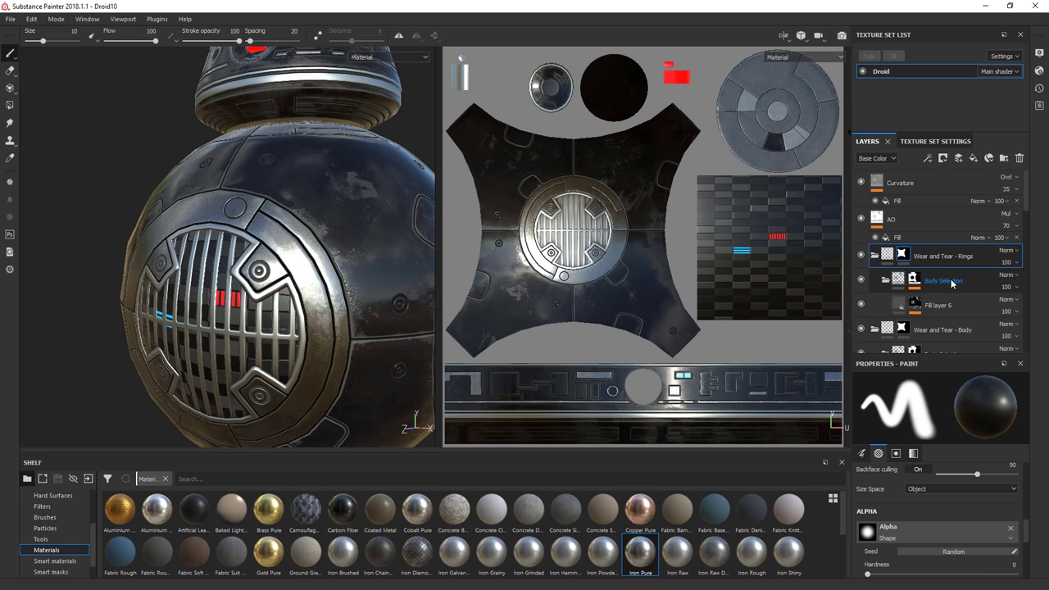
double_click(942, 281)
left_click(940, 280)
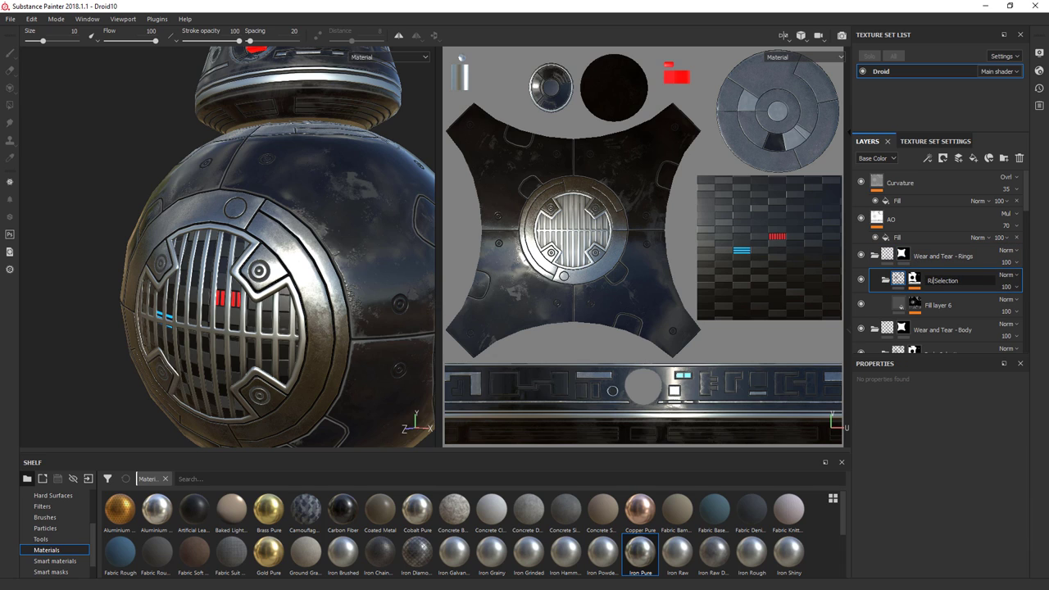
key("Return")
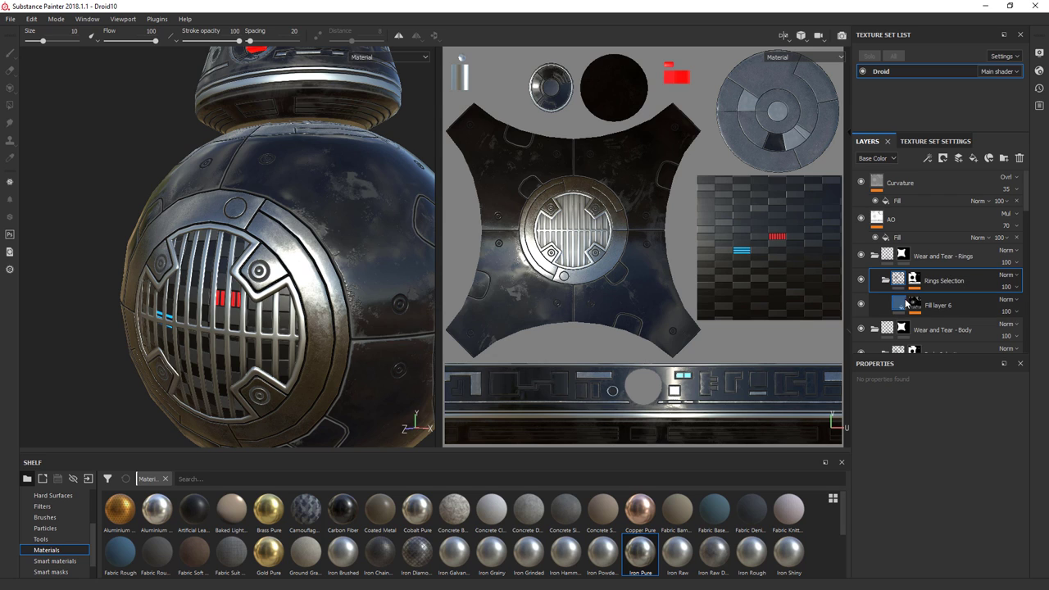
Step: Replace the picked body colour with the rings' grey ID colour (R150 G150 B150)
left_click(914, 281)
right_click(915, 280)
left_click(934, 300)
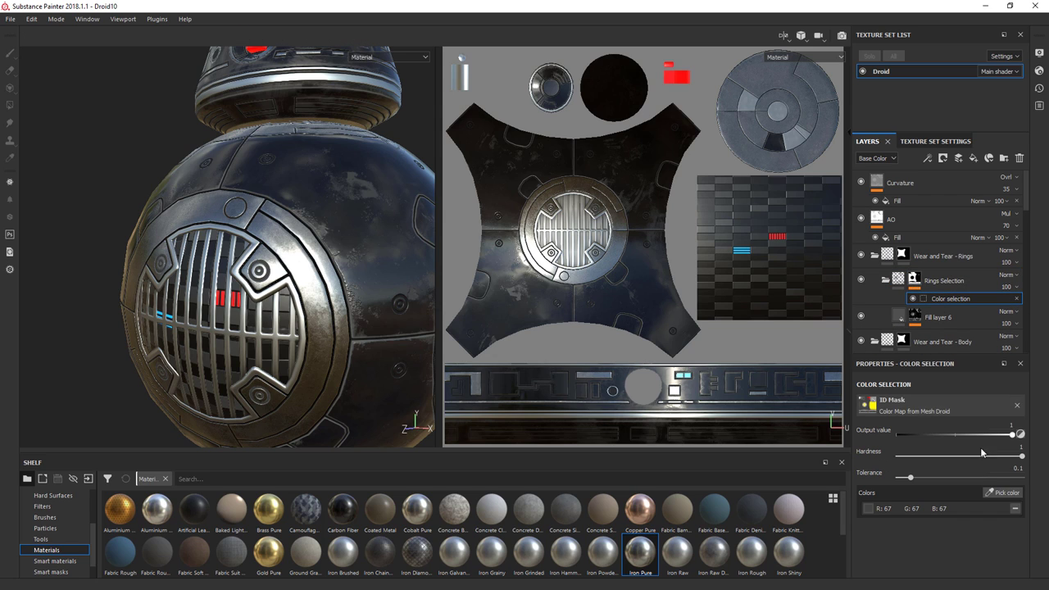
left_click(1015, 511)
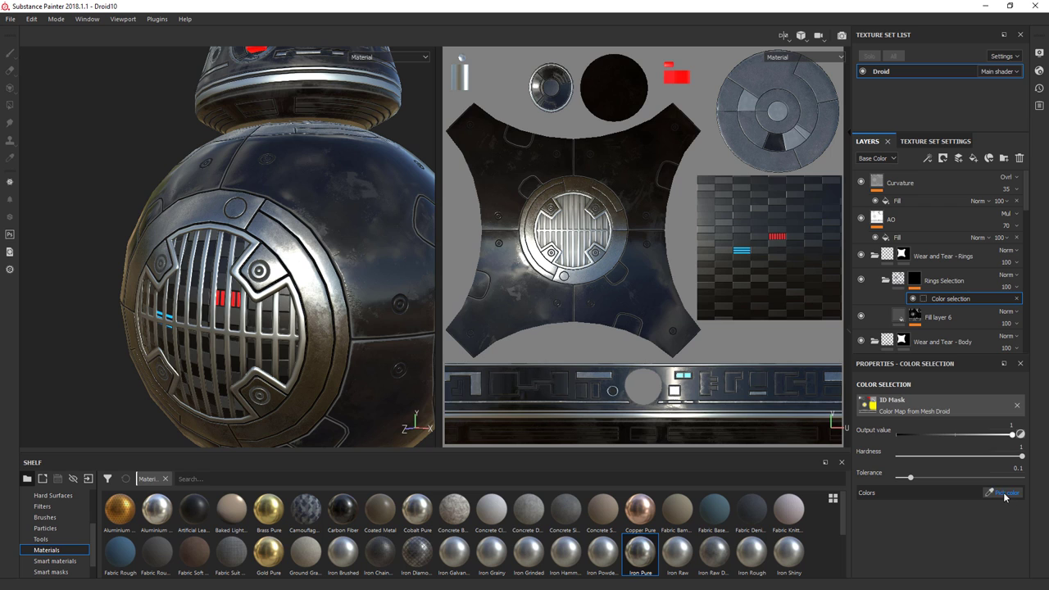
left_click(1003, 493)
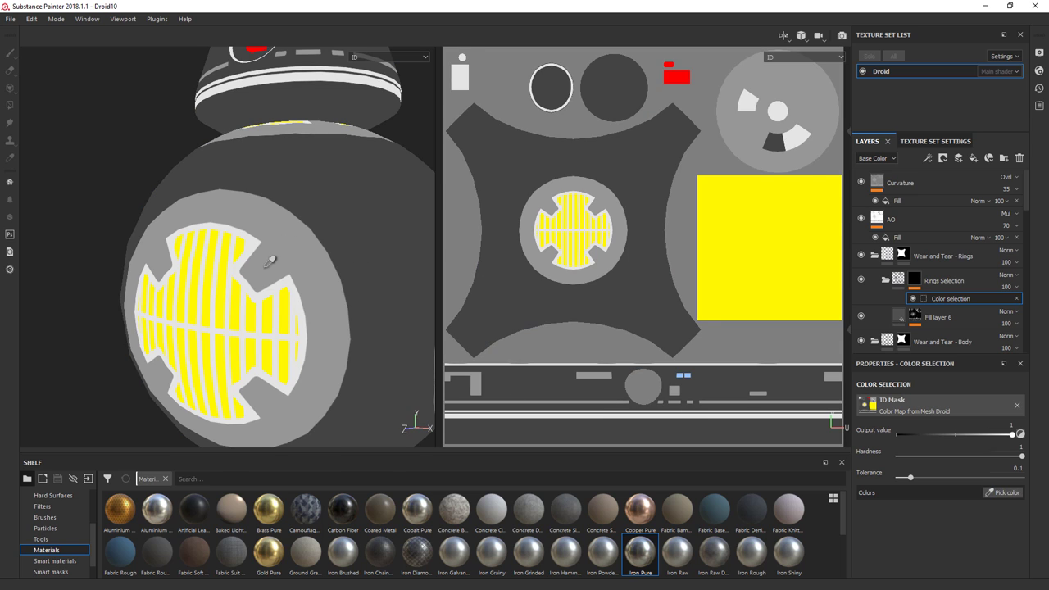
left_click(269, 260)
left_click_drag(317, 312, 434, 311, "alt")
Step: Add a Mask Builder to Fill layer 6, with Curvature at 0.52 and Level at 0.48
left_click(915, 315)
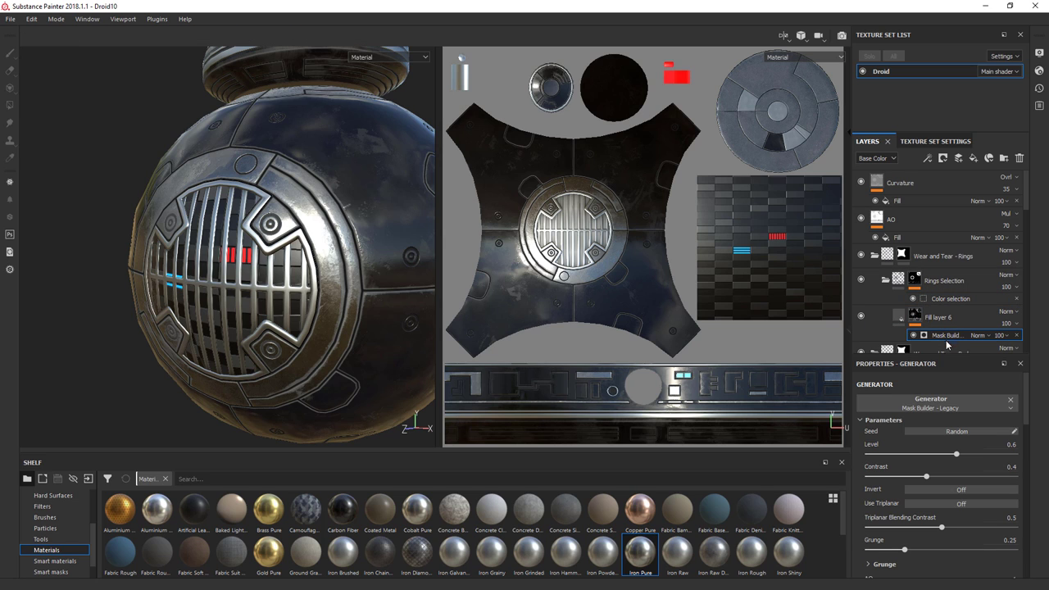
left_click_drag(1025, 412, 1026, 451)
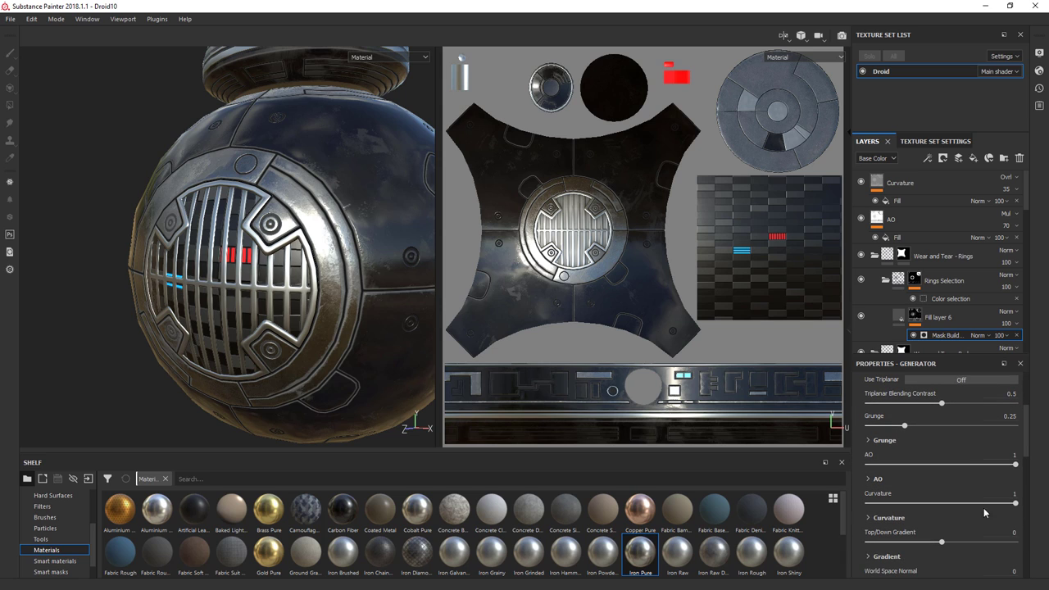
left_click_drag(999, 505, 933, 498)
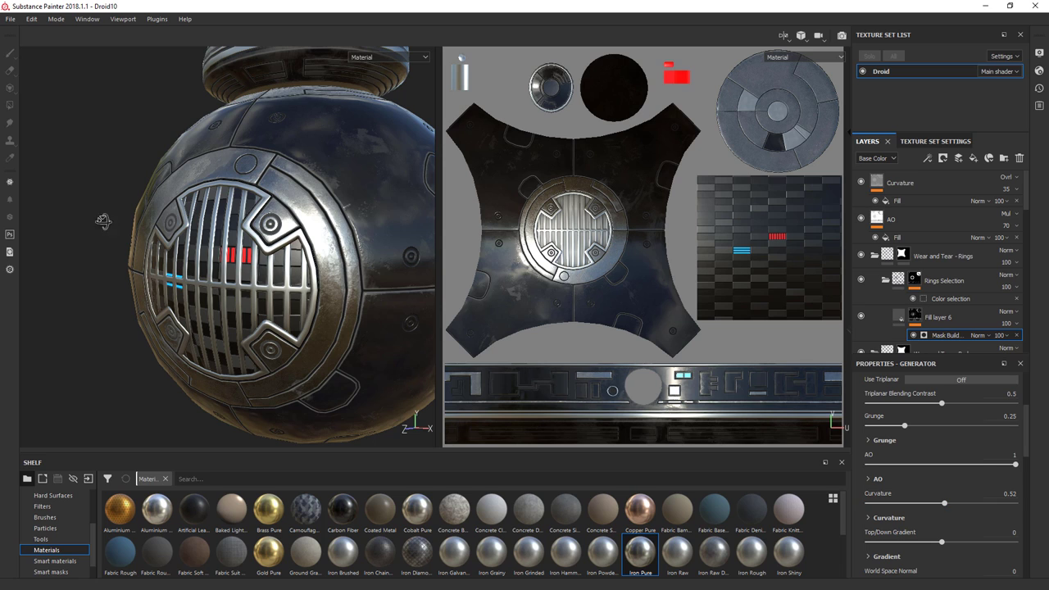
left_click_drag(101, 222, 282, 221, "alt")
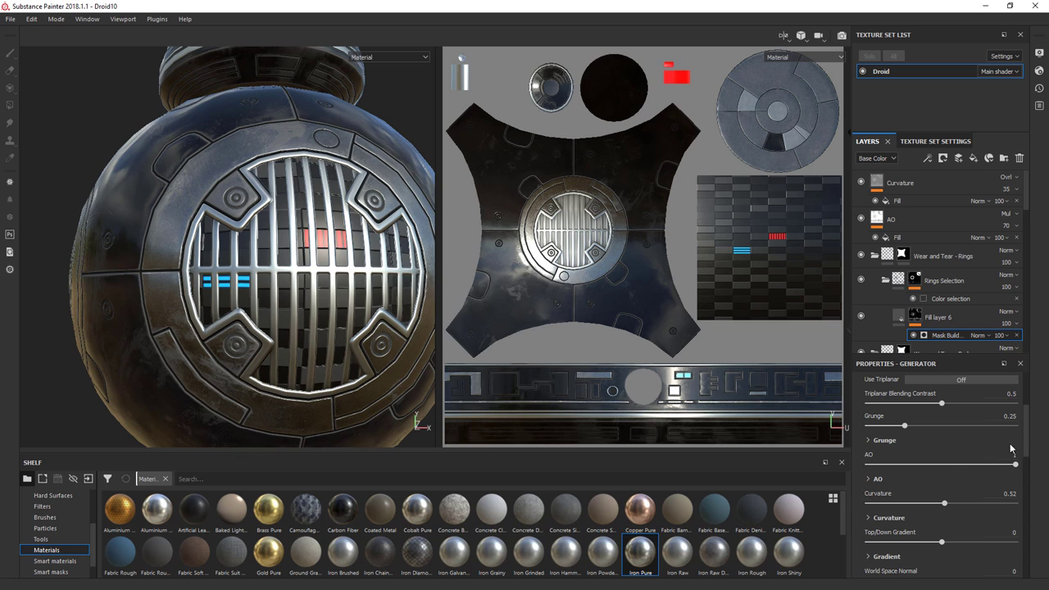
left_click_drag(1024, 442, 1022, 416)
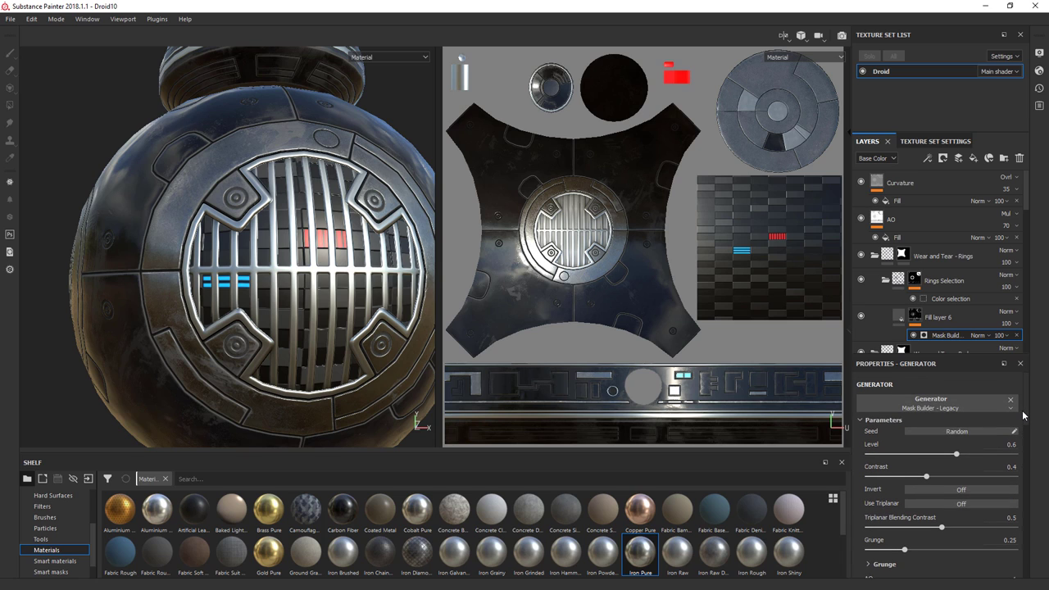
left_click_drag(955, 454, 950, 453)
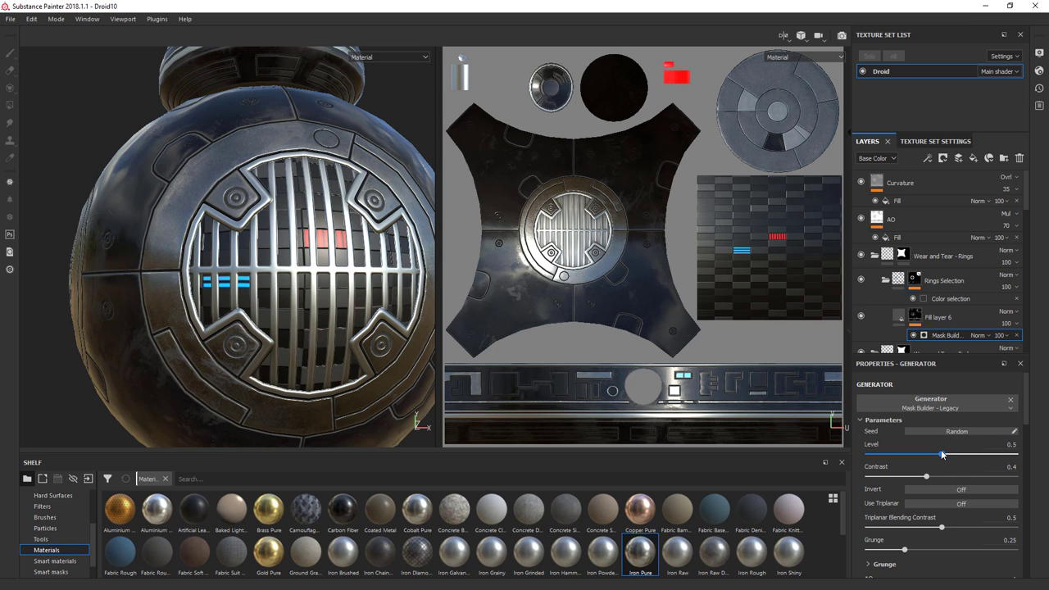
left_click_drag(369, 311, 264, 261, "alt")
right_click_drag(264, 260, 331, 200, "alt")
left_click_drag(331, 201, 365, 315, "alt")
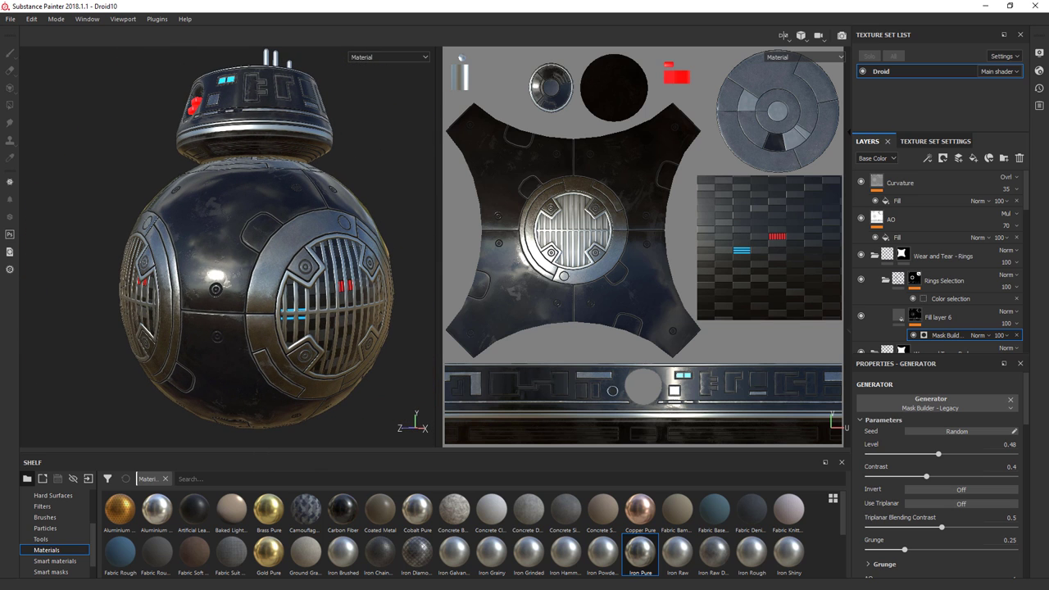
Step: Save the project as Droid11, try orthographic then perspective, and show only the 3D view
key("ctrl+alt+s")
left_click(802, 37)
left_click(809, 66)
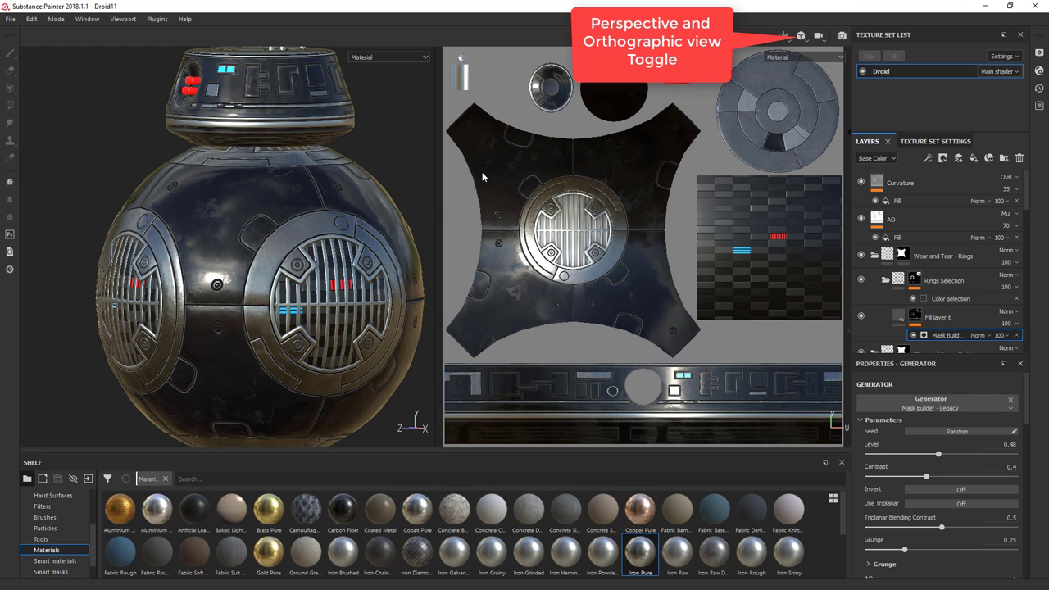
scroll(280, 180, "down", 3)
key("F5")
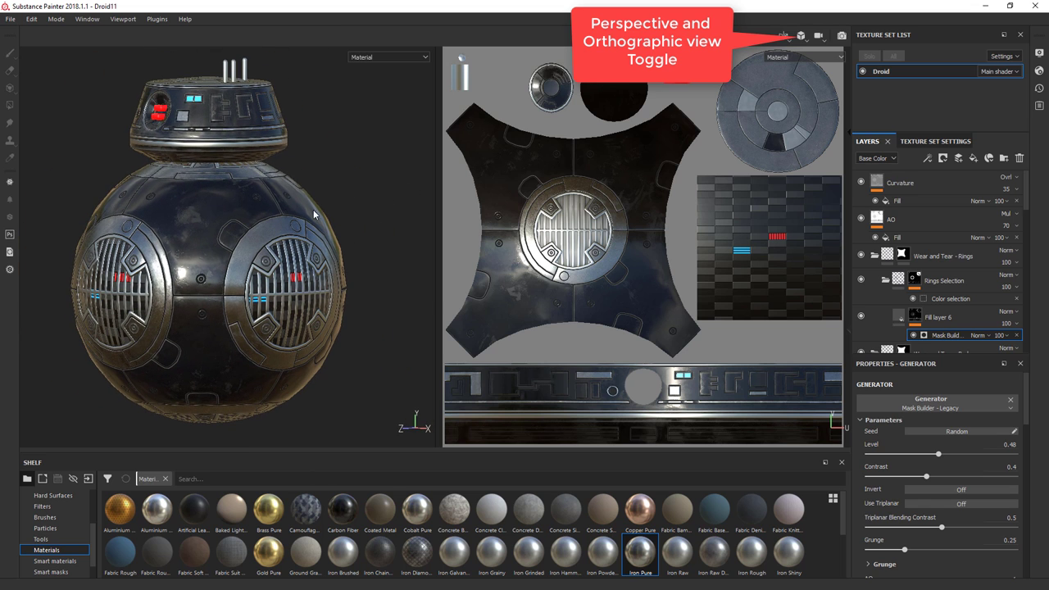
key("F2")
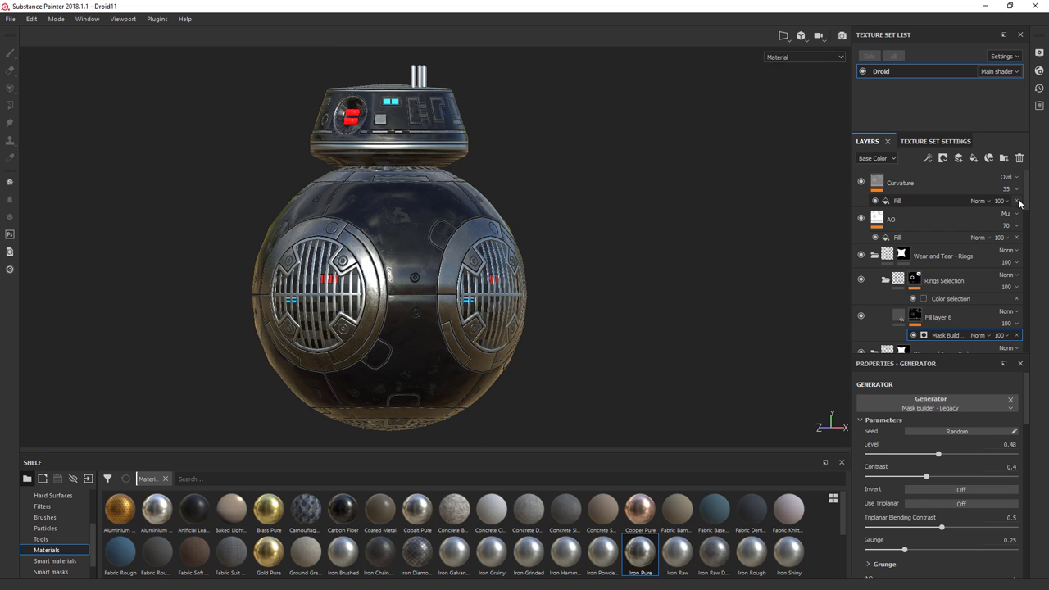
left_click(968, 181)
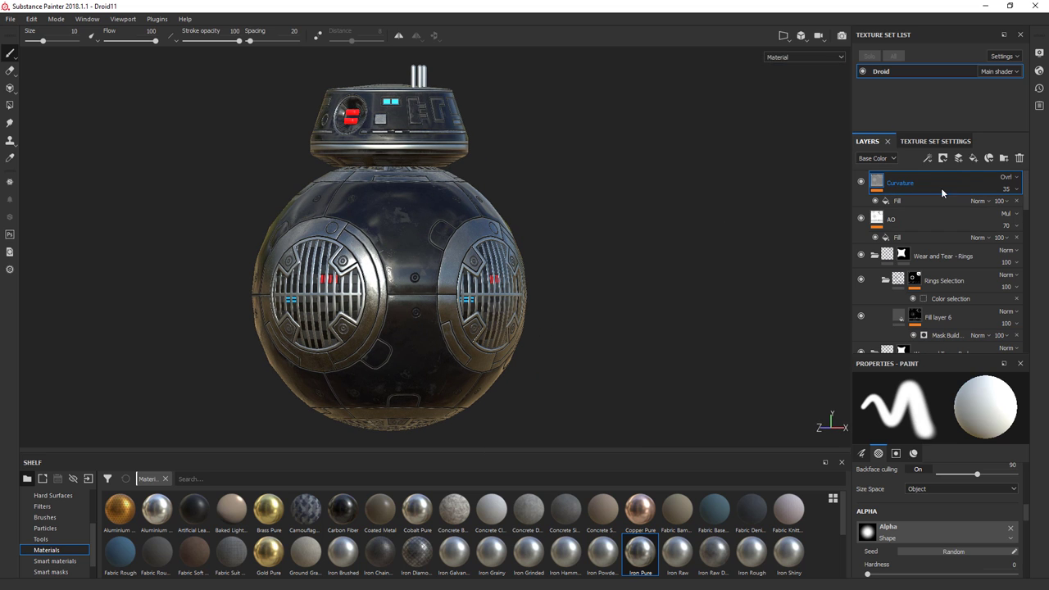
Step: Group all layers from Curvature to Base Filler into a folder named 'Default Version'
left_click_drag(1027, 204, 1023, 334)
left_click(938, 337, "shift")
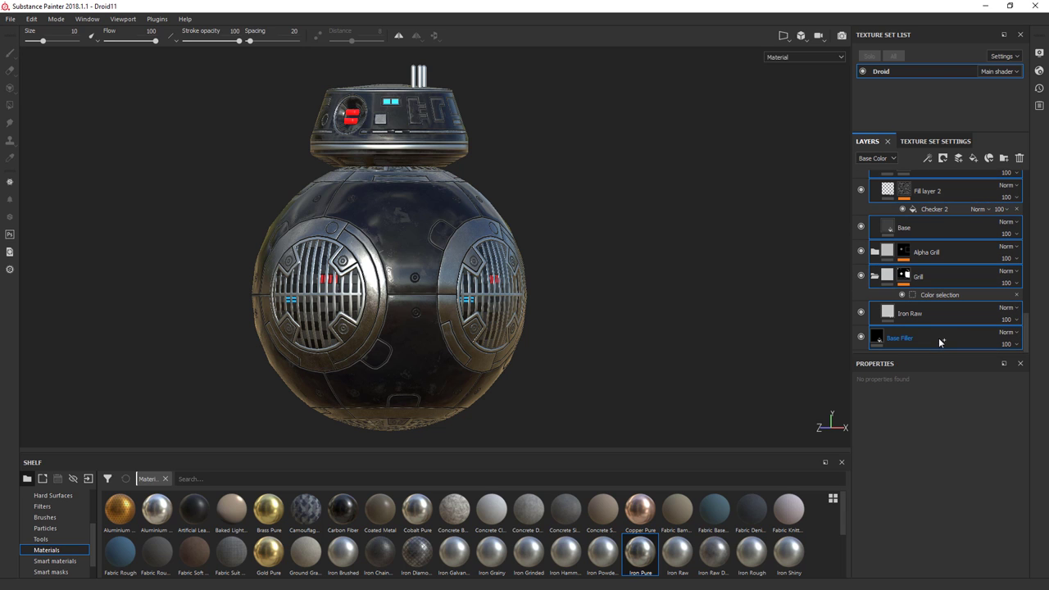
left_click_drag(1027, 331, 1025, 192)
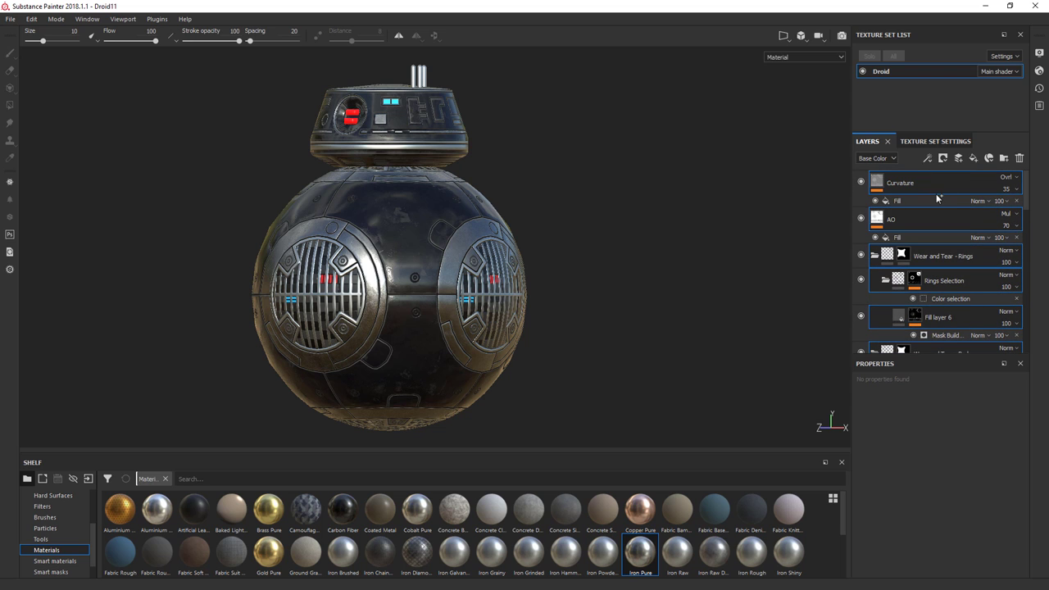
key("ctrl+g")
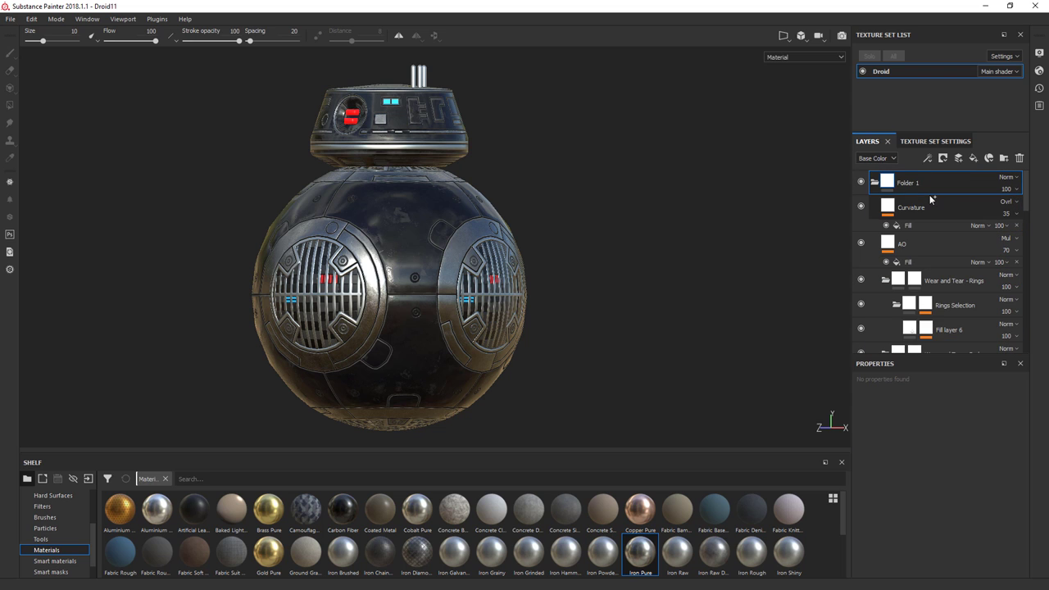
double_click(908, 183)
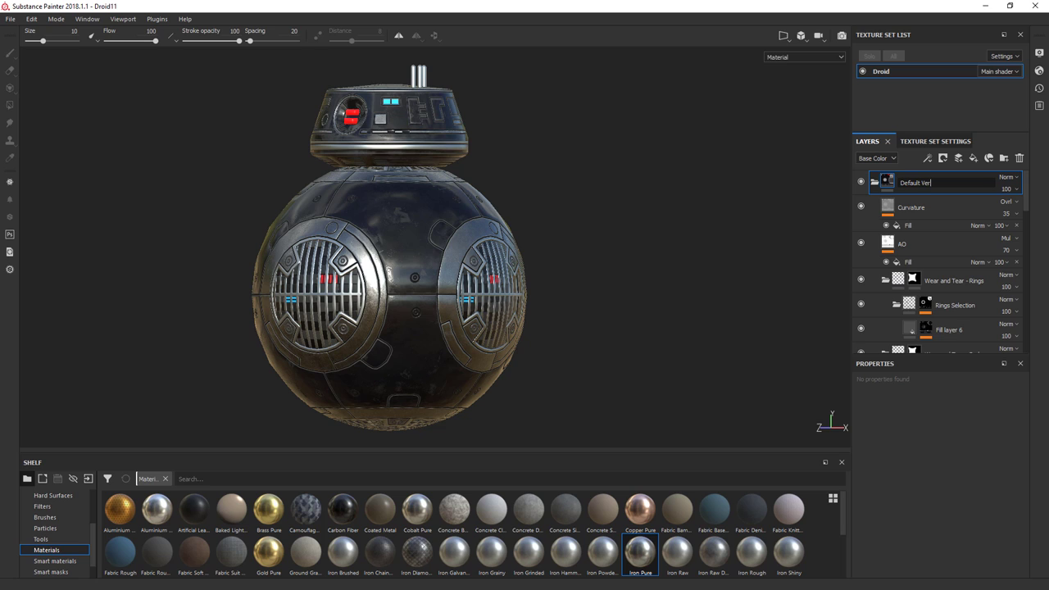
type("Default Version")
key("Return")
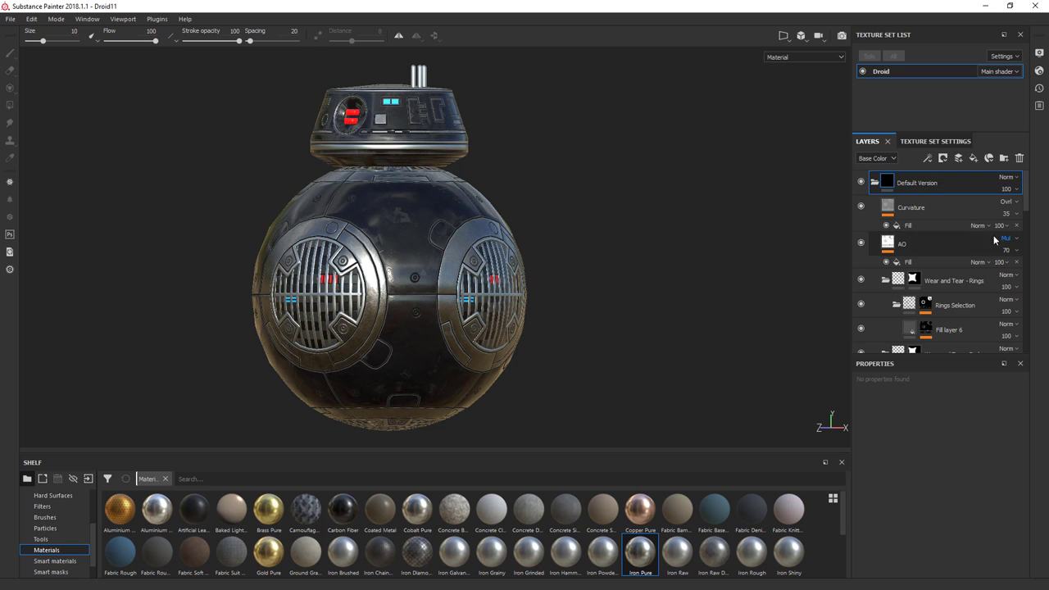
Step: Duplicate Default Version, hide the original, and rename the copy 'Bumblebee'
left_click(875, 183)
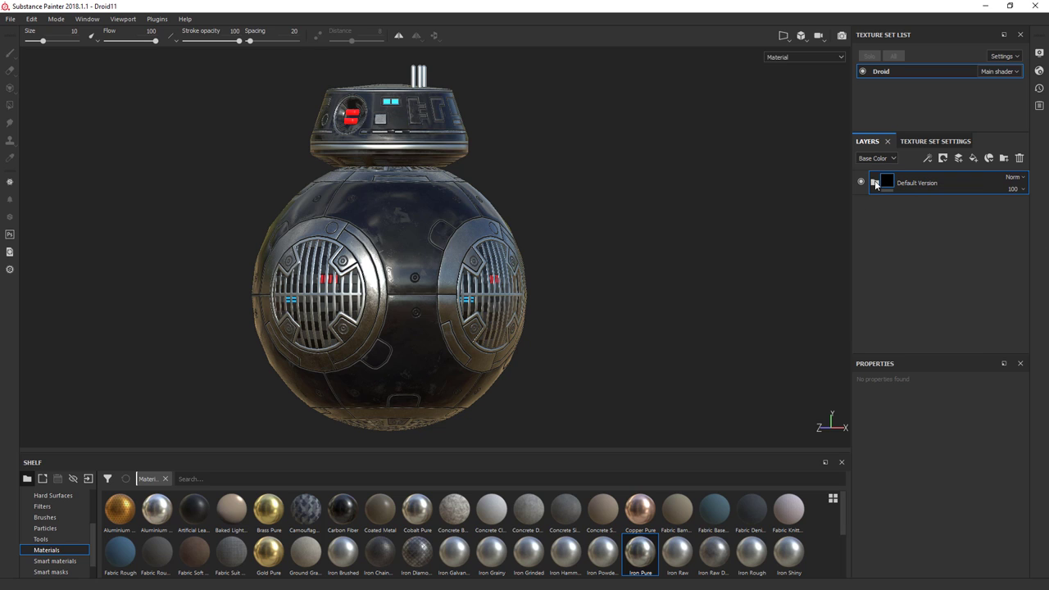
right_click(925, 189)
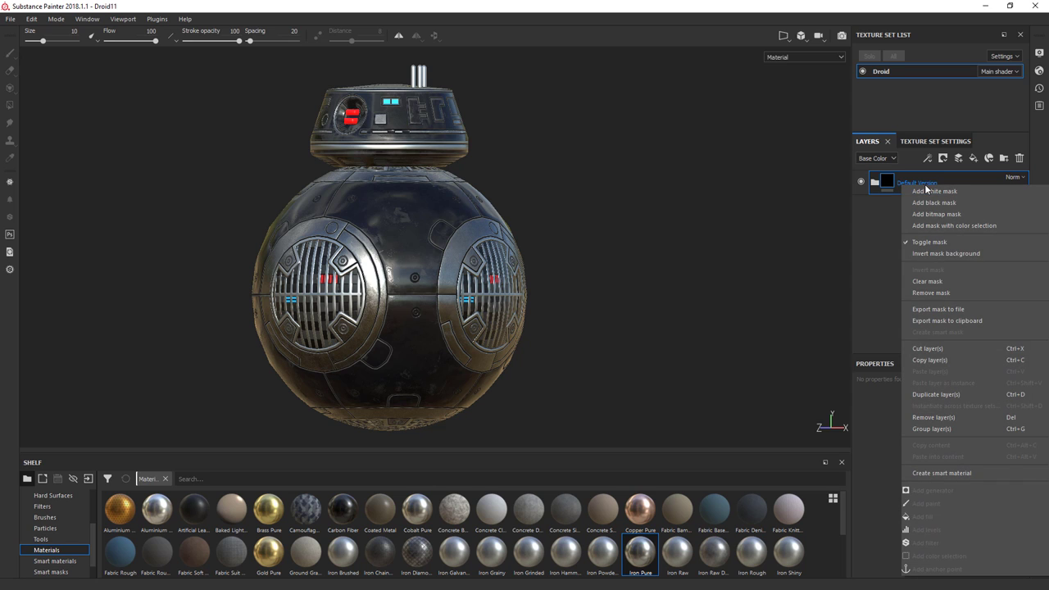
left_click(963, 393)
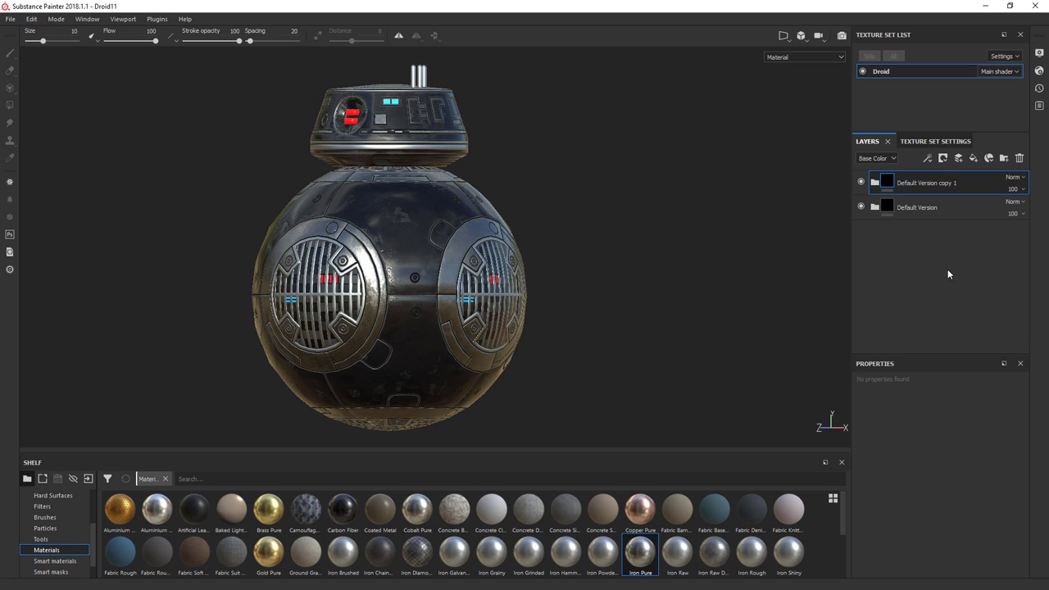
left_click(860, 207)
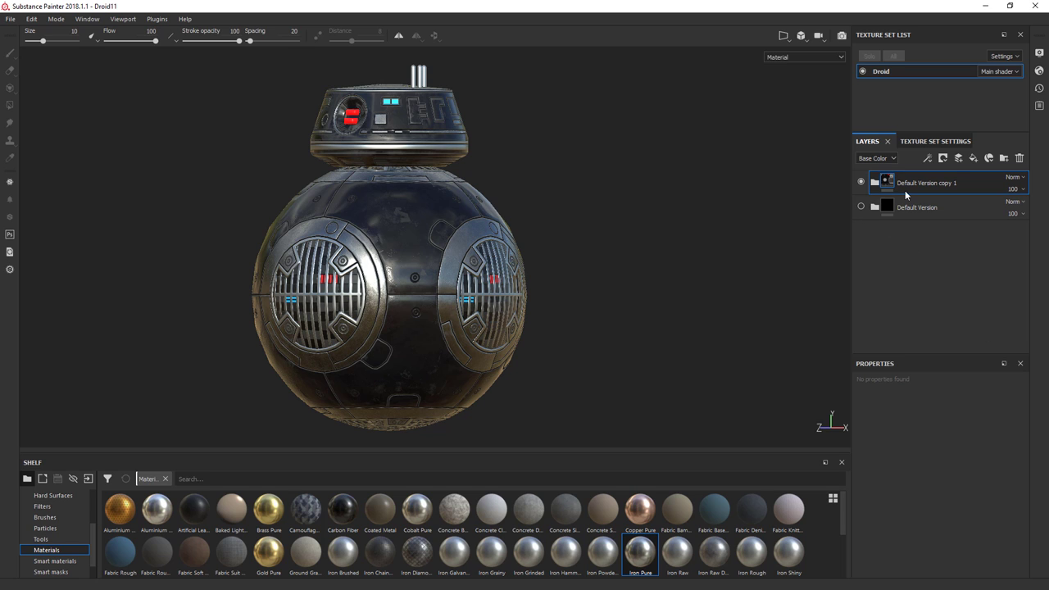
double_click(909, 184)
type("Bumblebee")
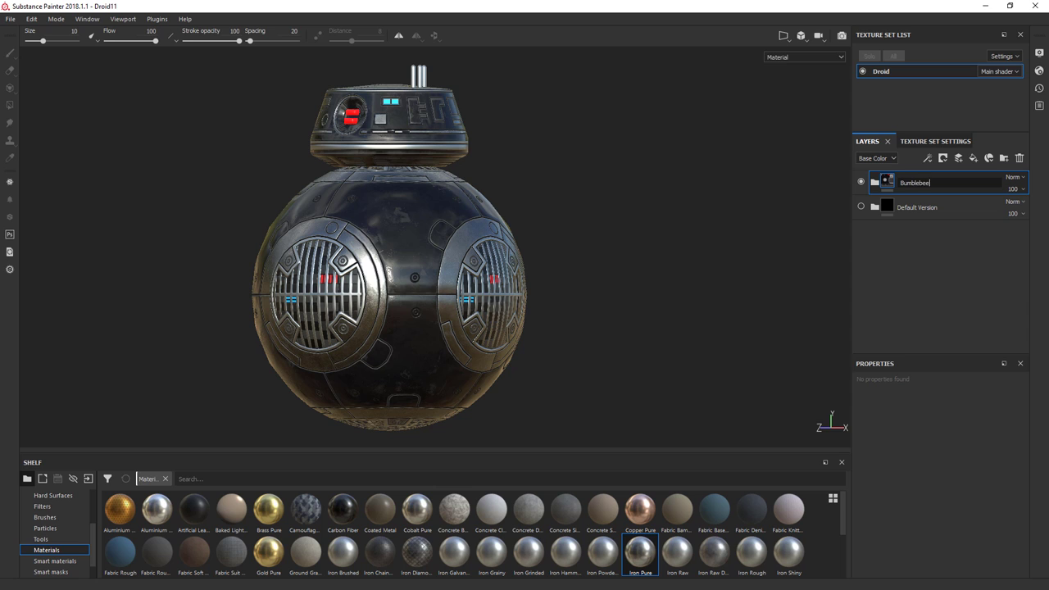
key("Return")
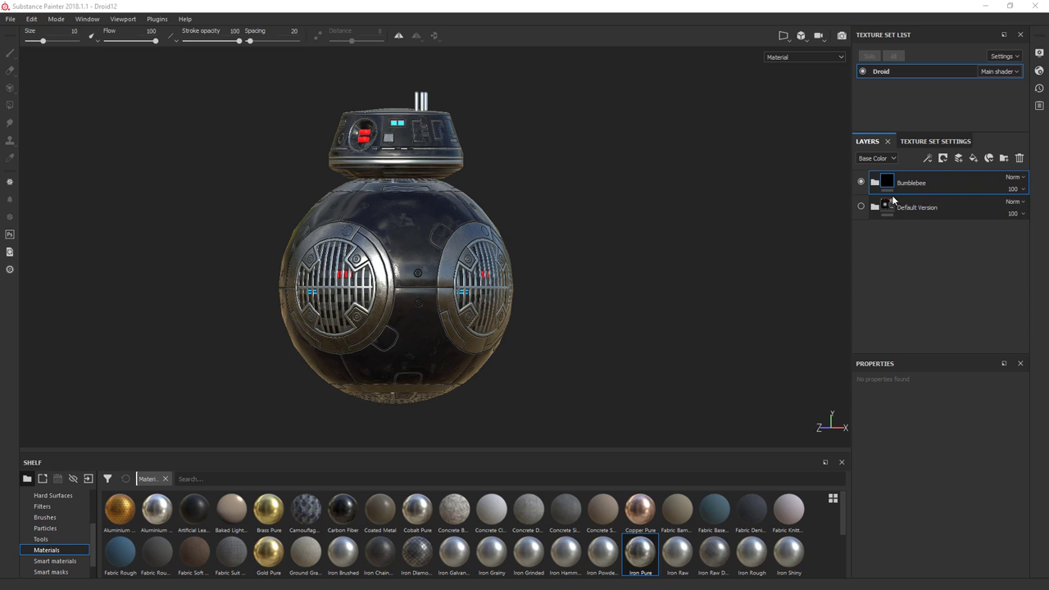
Step: Expand the Bumblebee and Latex Black folders, compare with Outer Shell hidden, and select the Base fill layer
left_click(874, 181)
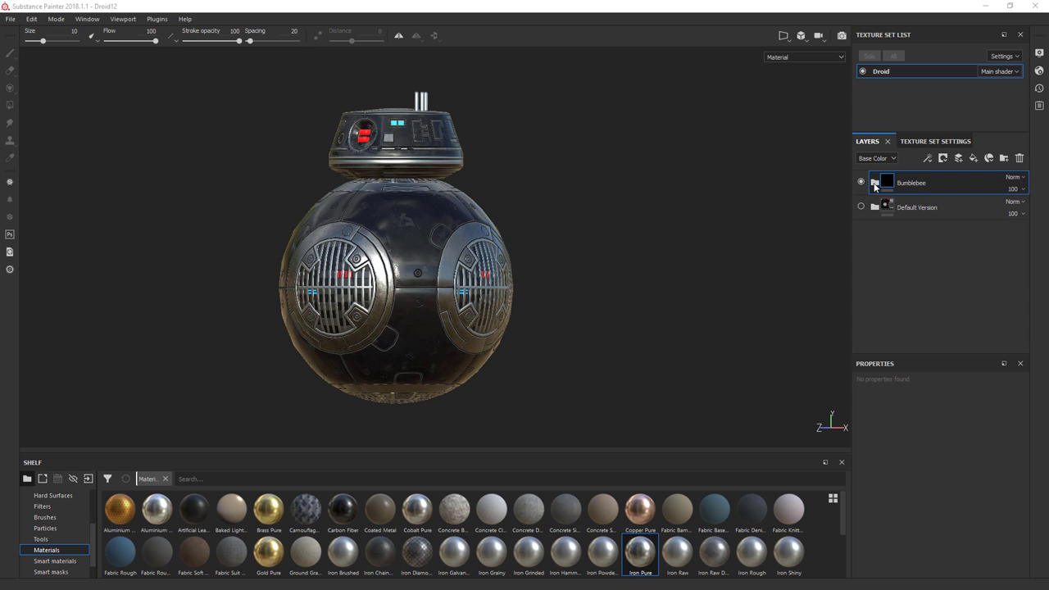
left_click_drag(1028, 206, 1039, 301)
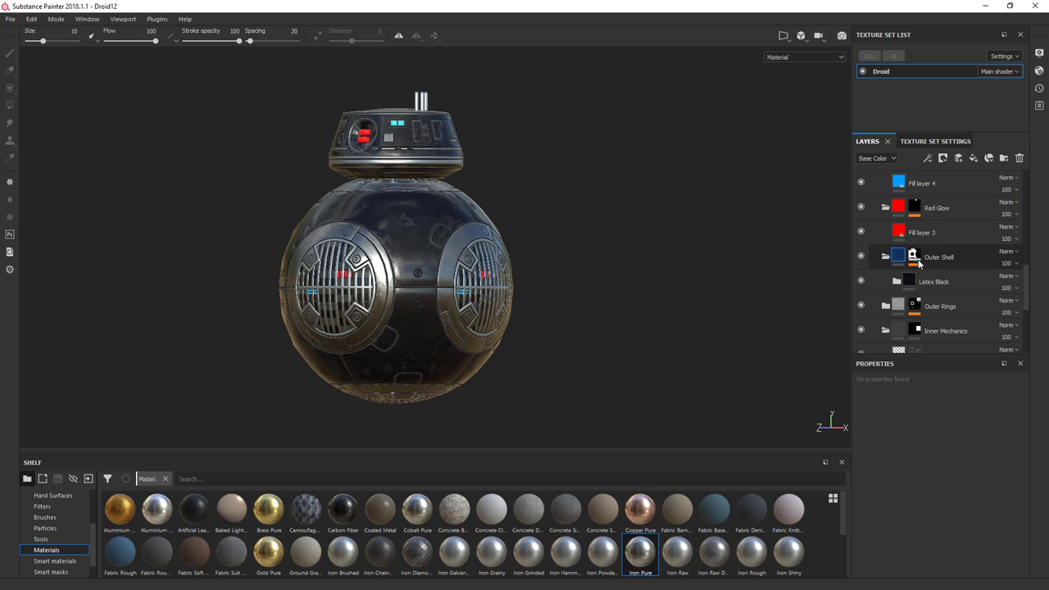
left_click(861, 257)
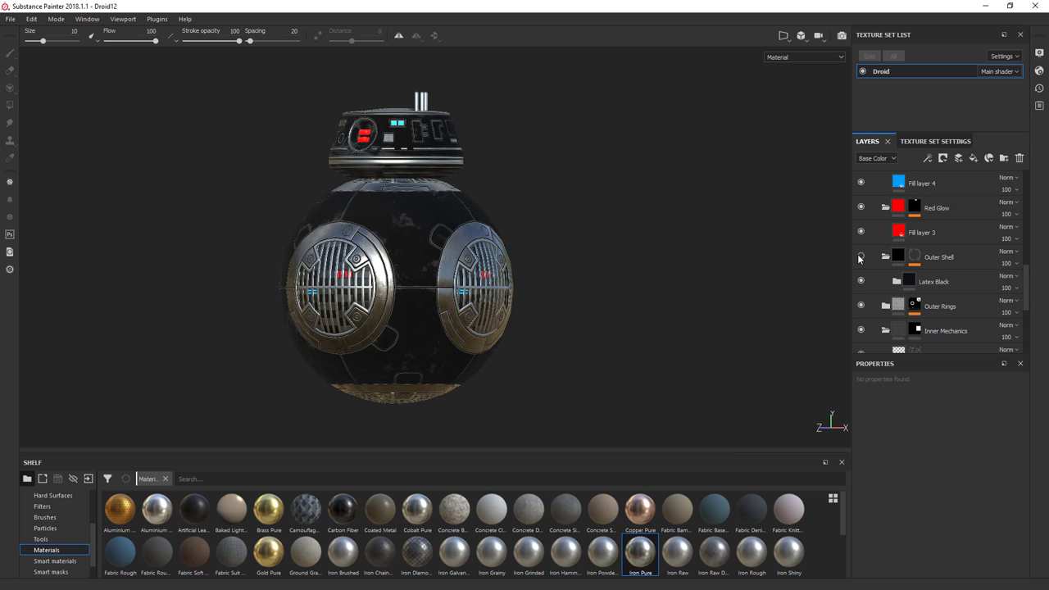
left_click(860, 257)
scroll(404, 230, "up", 3)
scroll(404, 225, "up", 2)
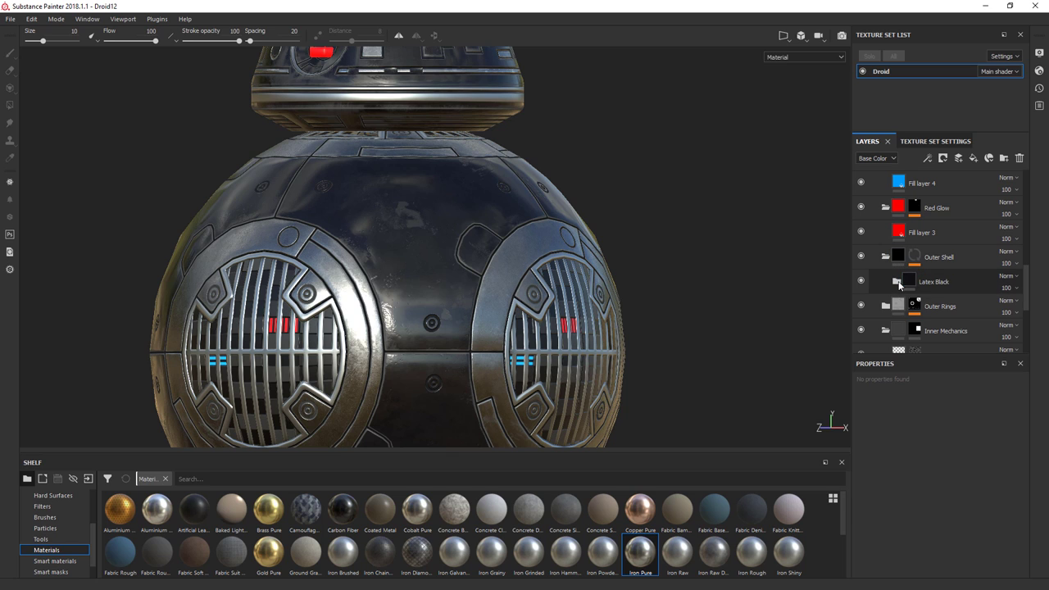
left_click(897, 281)
left_click_drag(1027, 273, 1026, 310)
left_click(906, 273)
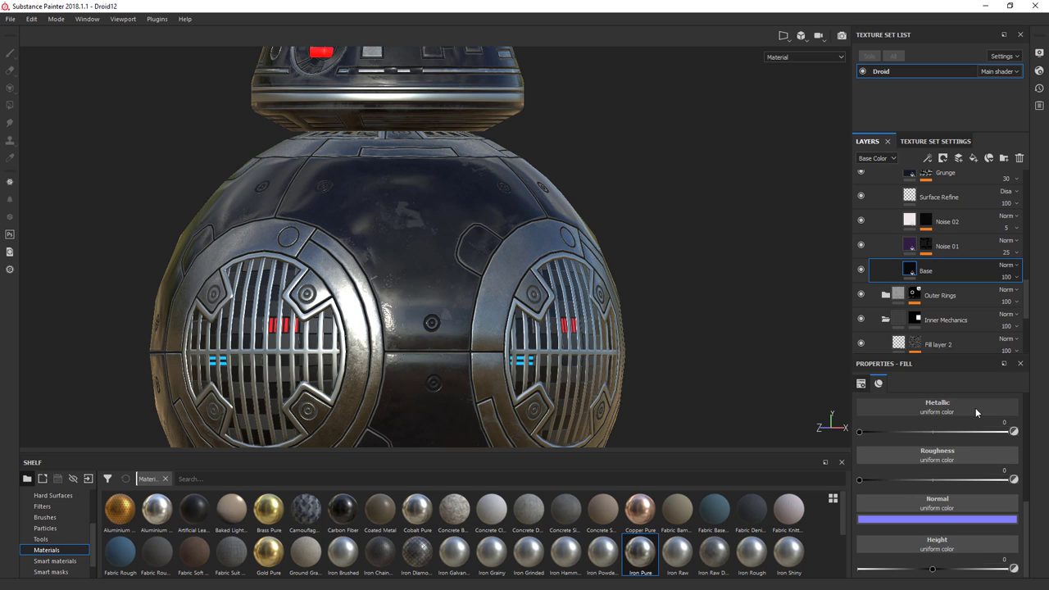
left_click_drag(1027, 516, 1025, 463)
Step: Try a blue and then a yellower hue for the Base layer colour
left_click(938, 484)
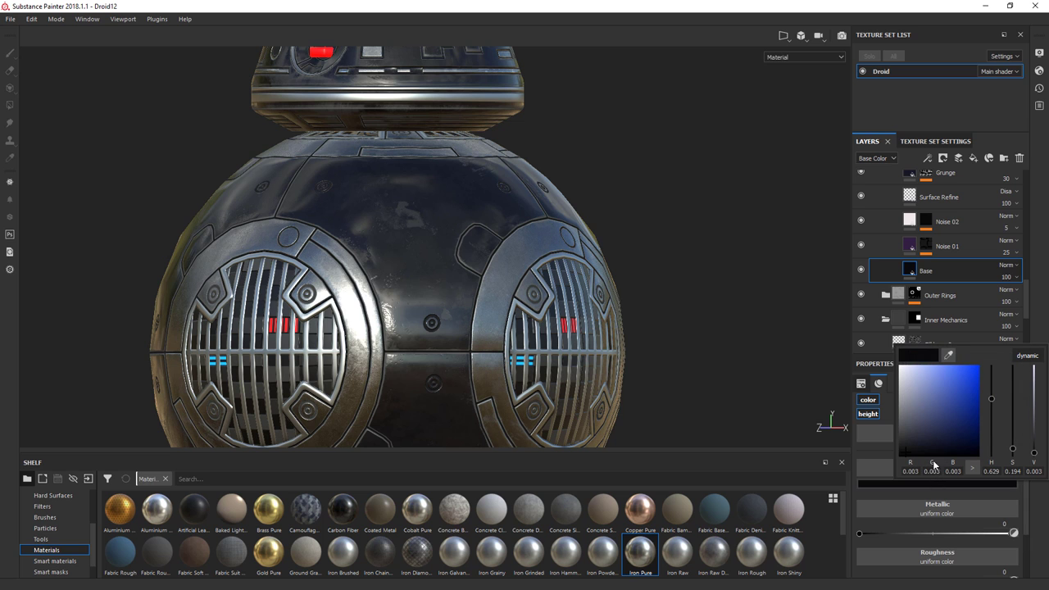
left_click_drag(950, 421, 975, 385)
scroll(543, 218, "down", 5)
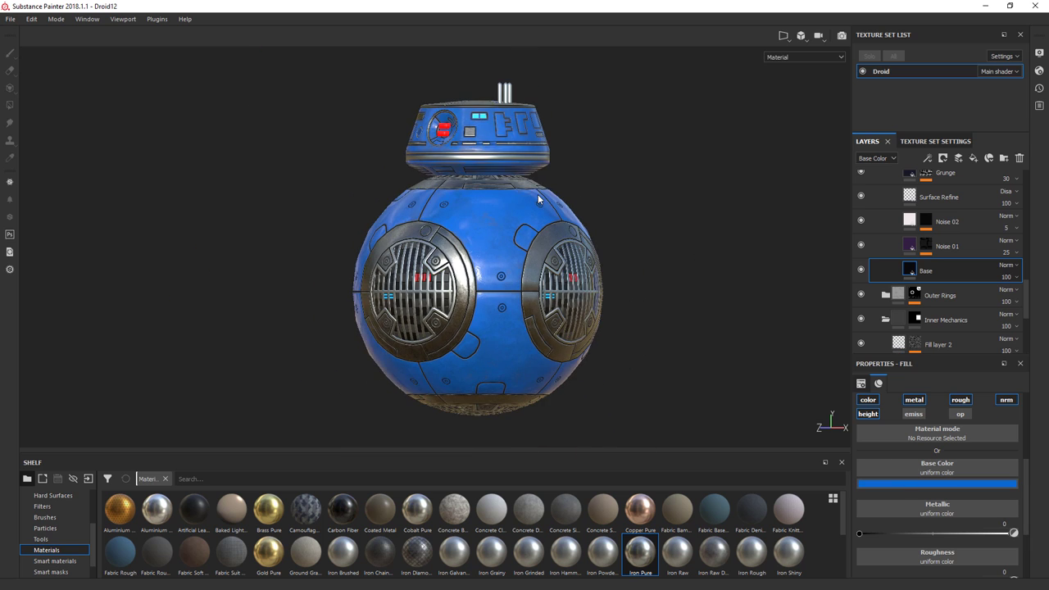
left_click(915, 483)
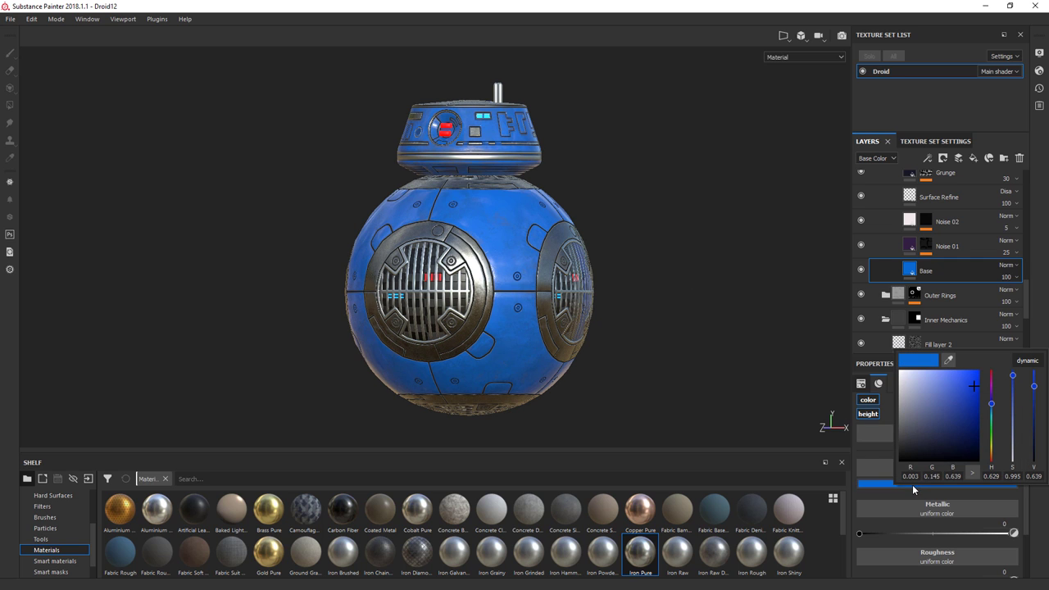
left_click_drag(991, 407, 994, 456)
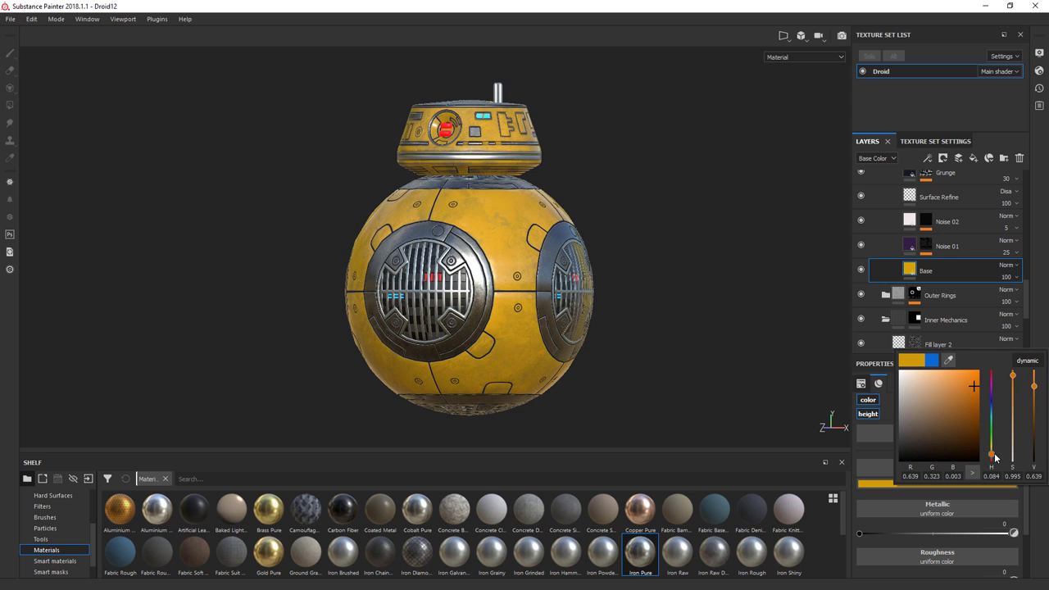
left_click_drag(765, 322, 388, 200, "alt")
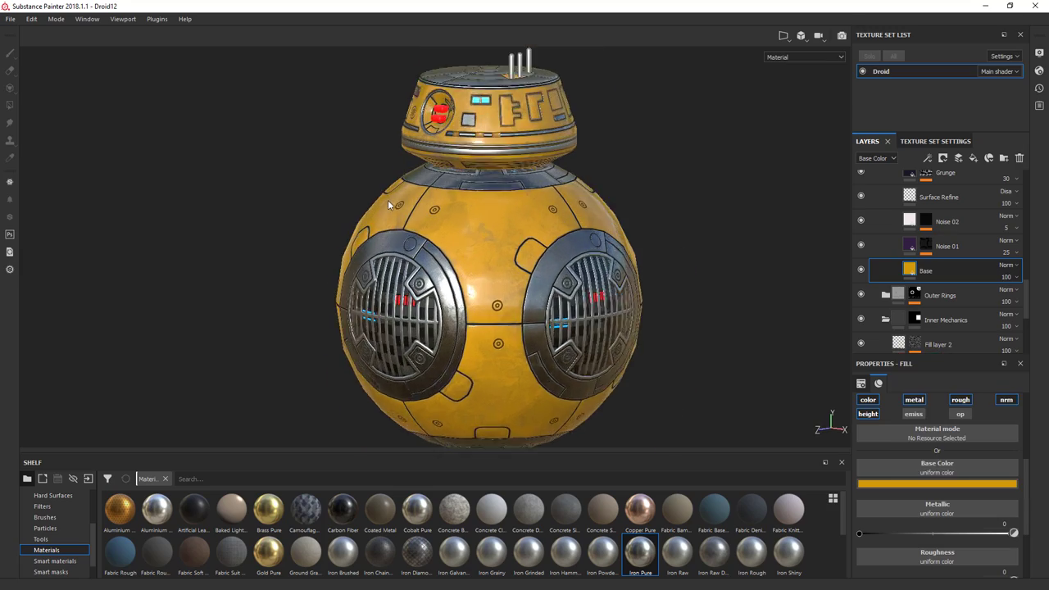
right_click_drag(388, 199, 575, 234, "alt")
left_click_drag(574, 233, 449, 215, "alt")
Step: Set the Base colour to bright saturated orange (R 1.0, G 0.359, B 0), nudged slightly redder
left_click(935, 484)
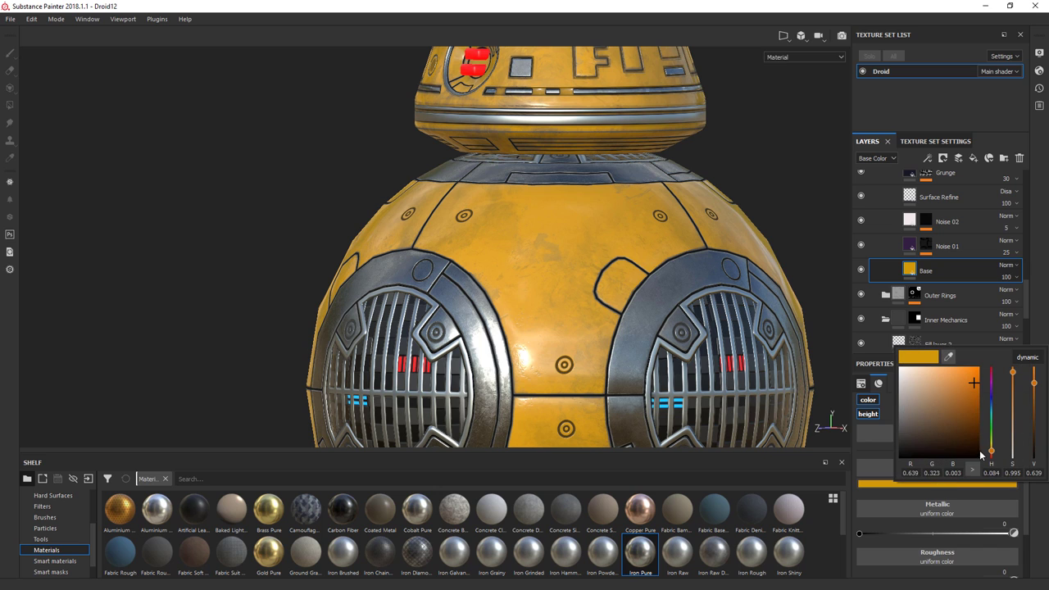
left_click_drag(974, 383, 988, 369)
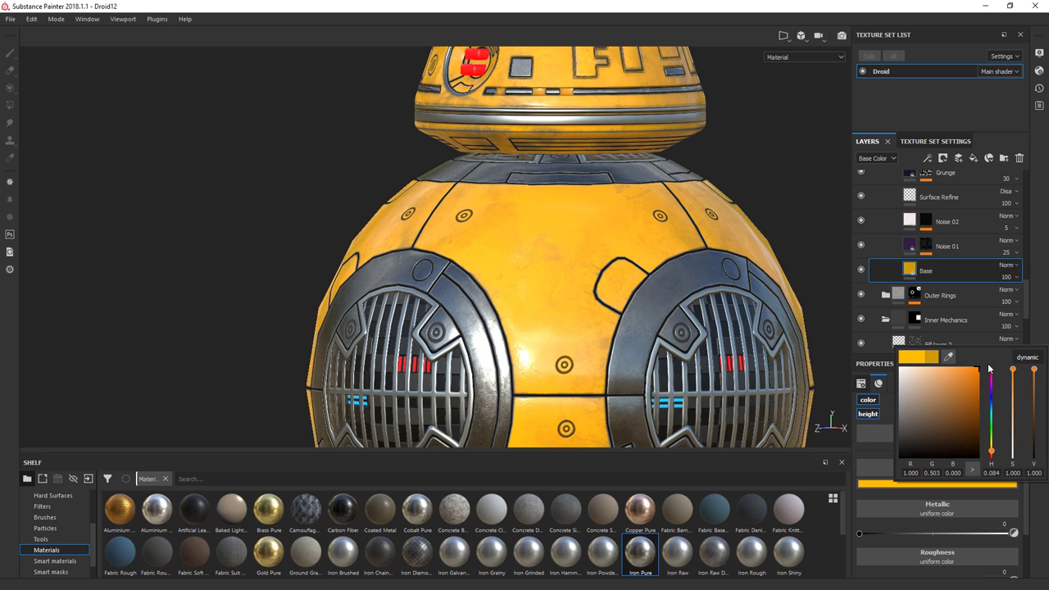
left_click_drag(992, 453, 992, 456)
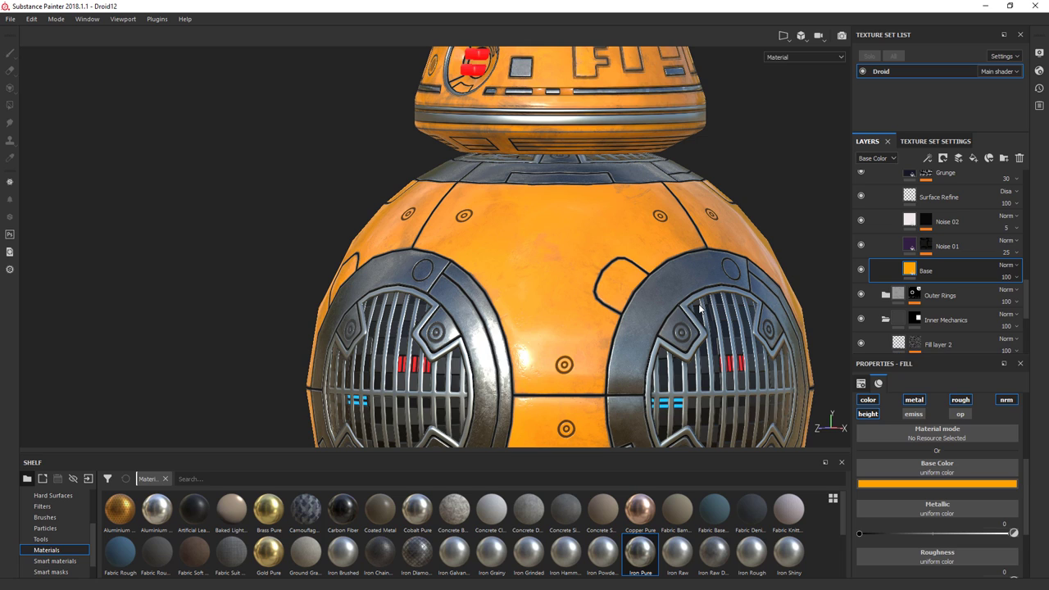
scroll(597, 257, "down", 5)
left_click_drag(597, 257, 566, 264, "alt")
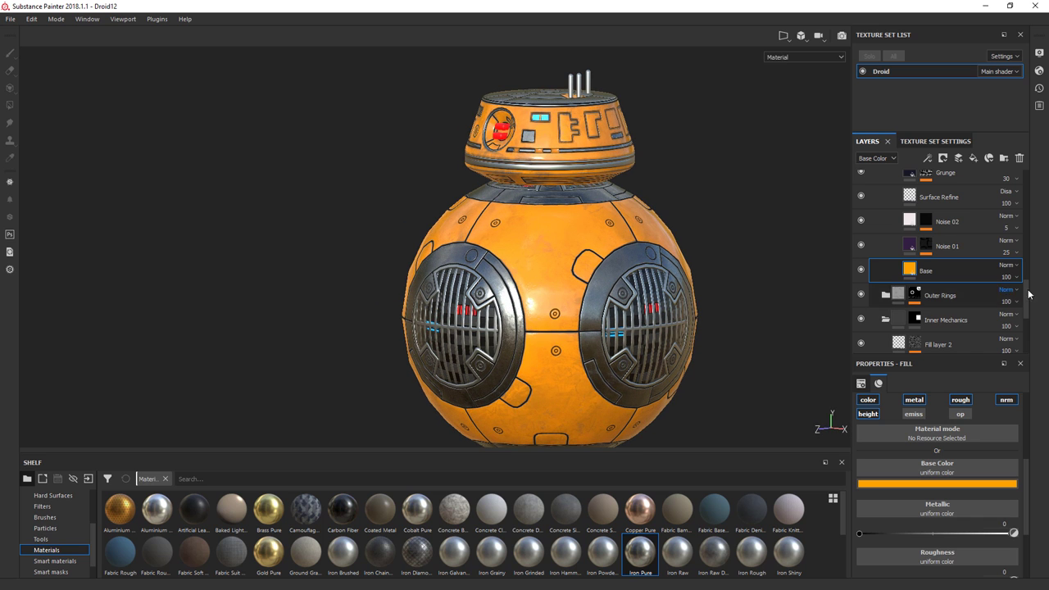
scroll(1024, 295, "up", 1)
scroll(1024, 295, "up", 7)
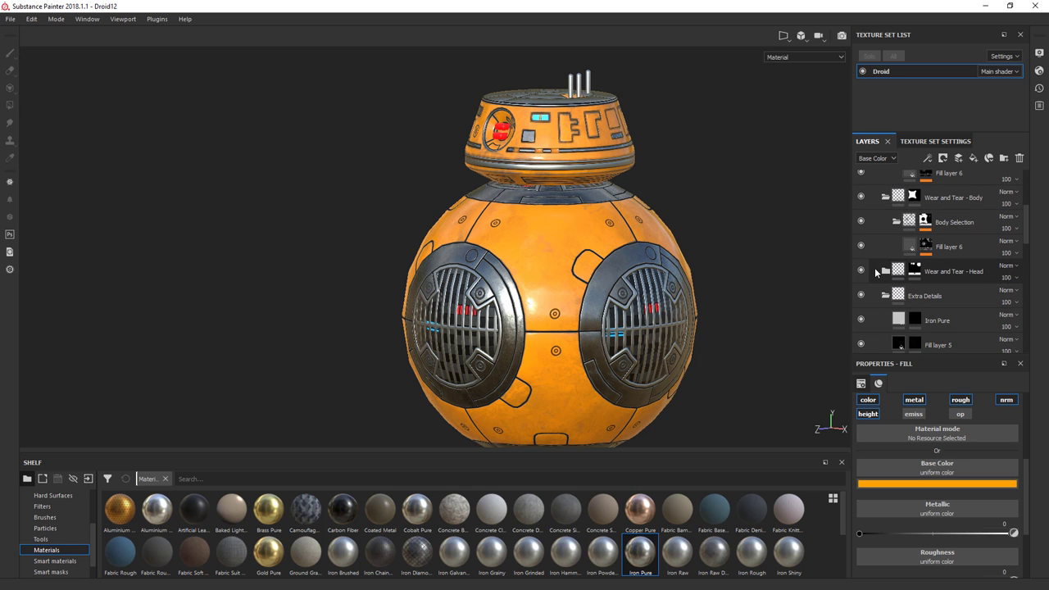
Step: Compare the body's Fill layer 6 on and off, then raise its mask Level to about 0.71
left_click(886, 273)
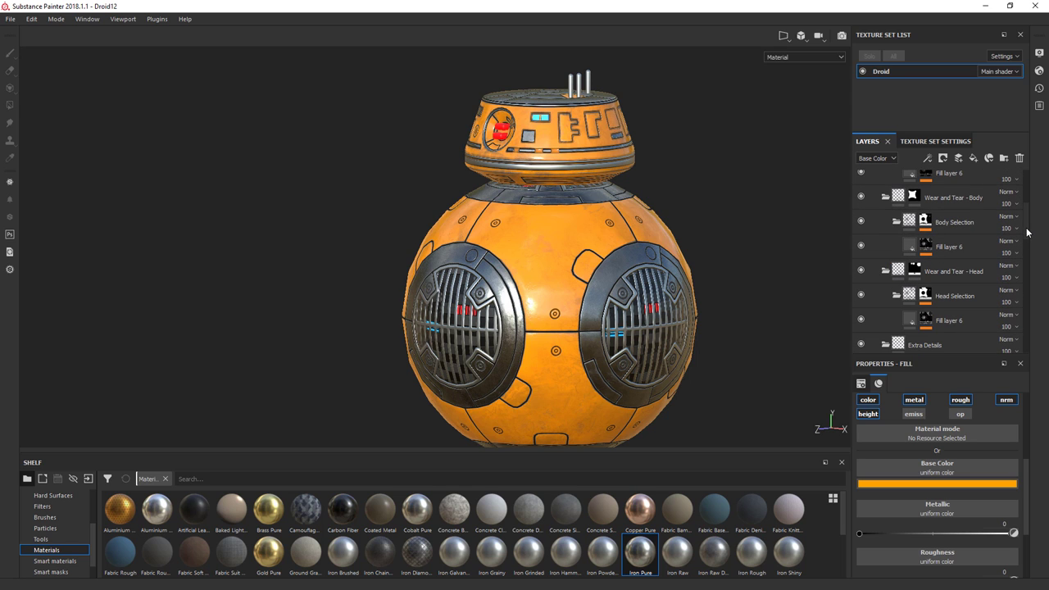
scroll(1028, 236, "up", 1)
scroll(1028, 236, "down", 2)
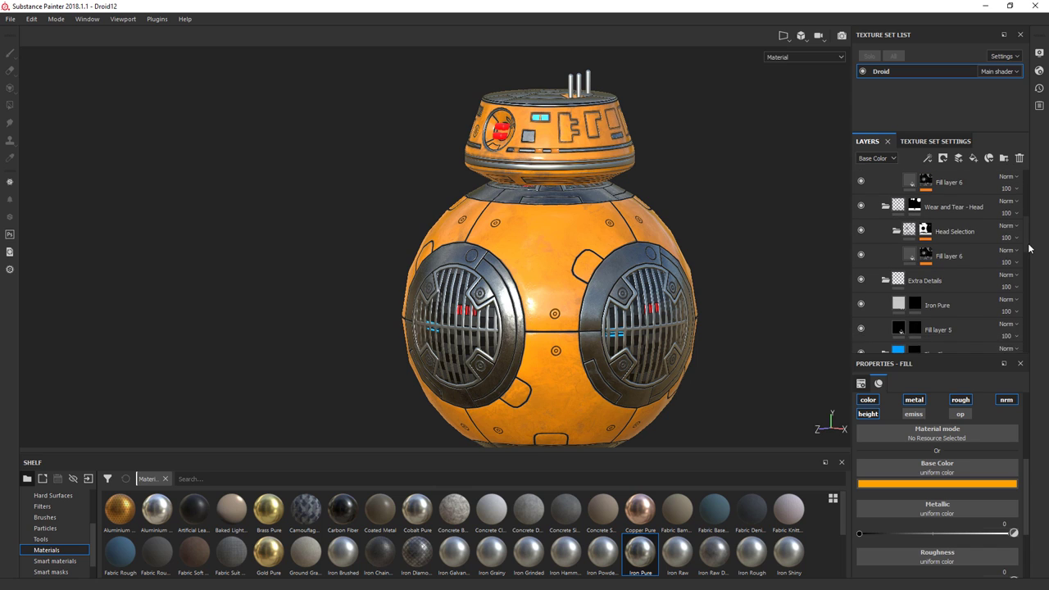
scroll(1028, 239, "up", 1)
left_click(860, 249)
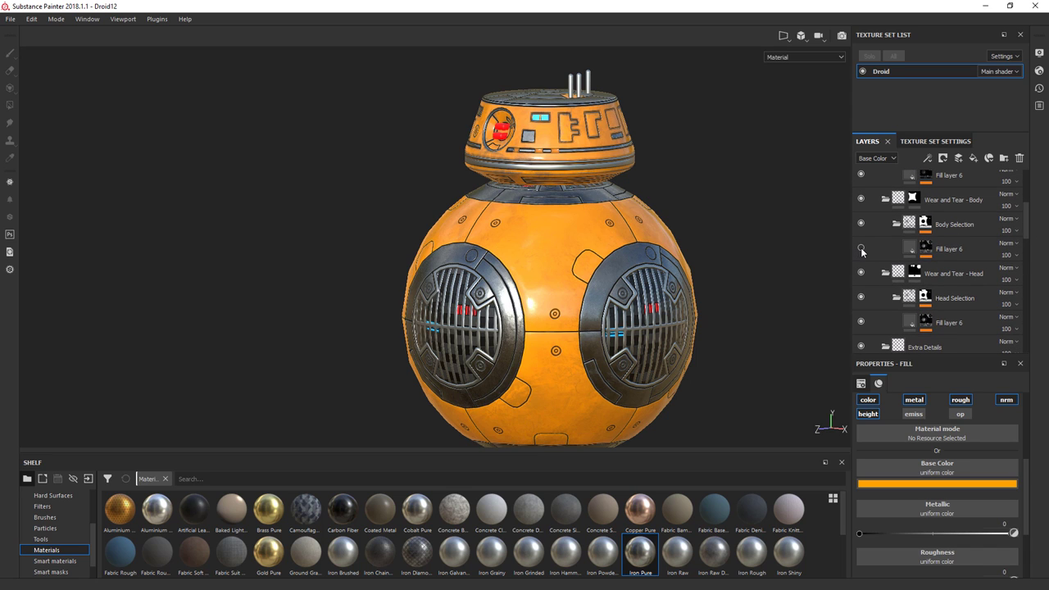
left_click(860, 249)
left_click(906, 248)
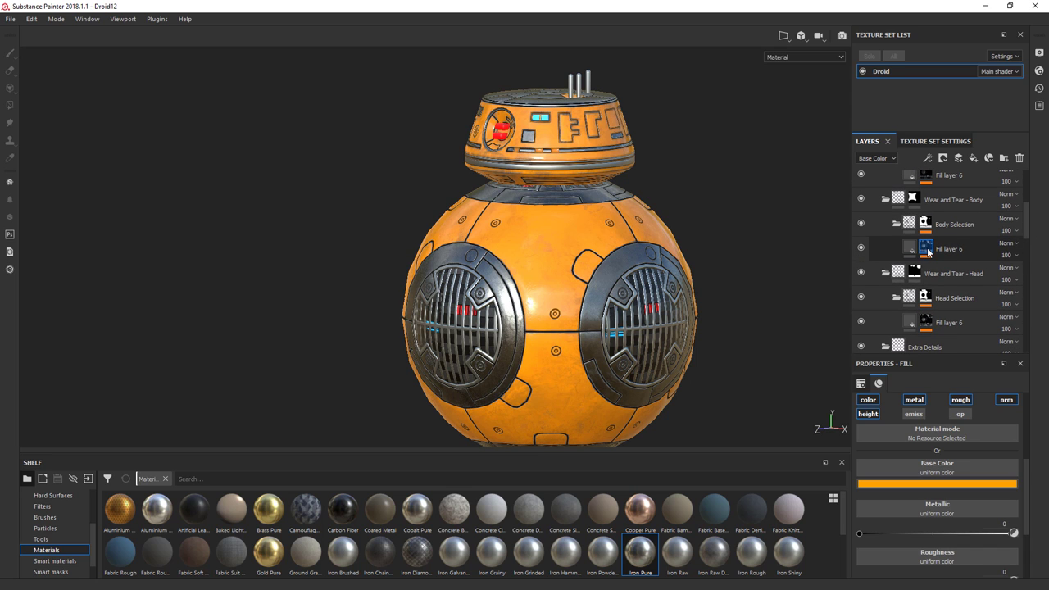
left_click(951, 267)
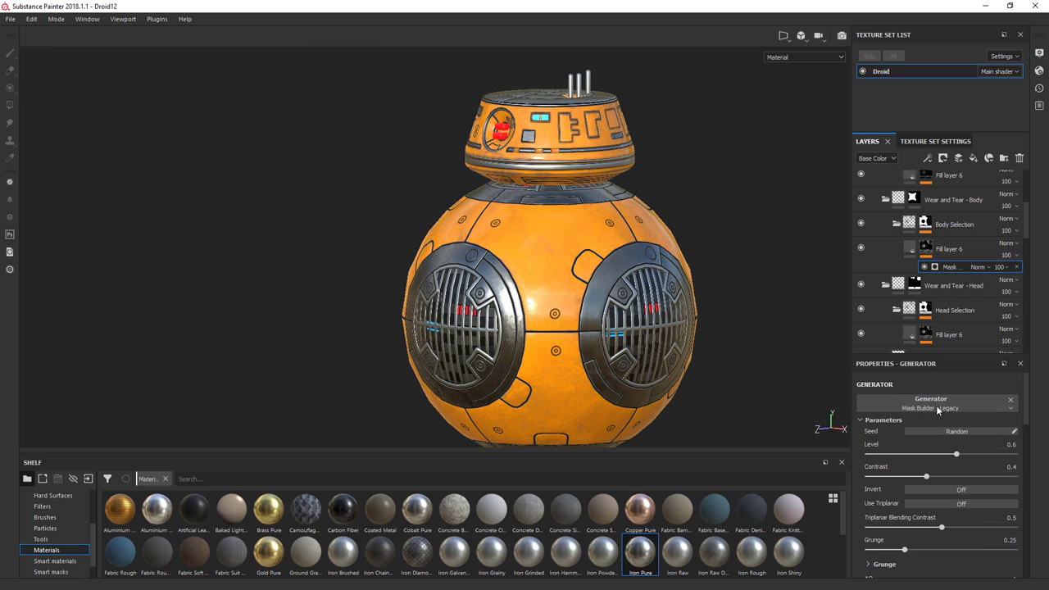
left_click_drag(960, 456, 968, 456)
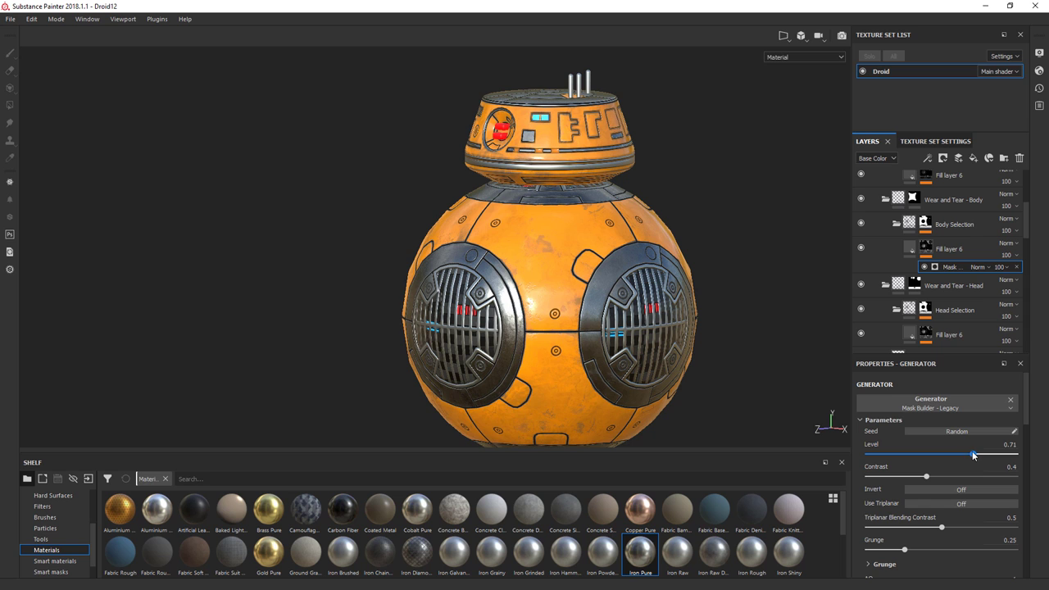
scroll(599, 236, "up", 4)
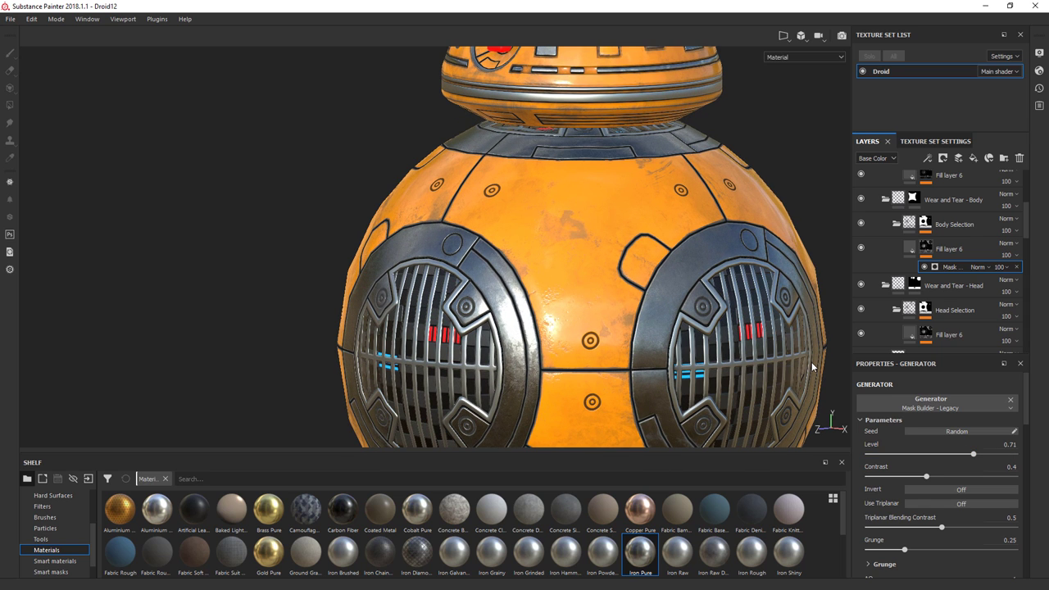
Step: Set Fill layer 6's base colour to black
left_click(906, 250)
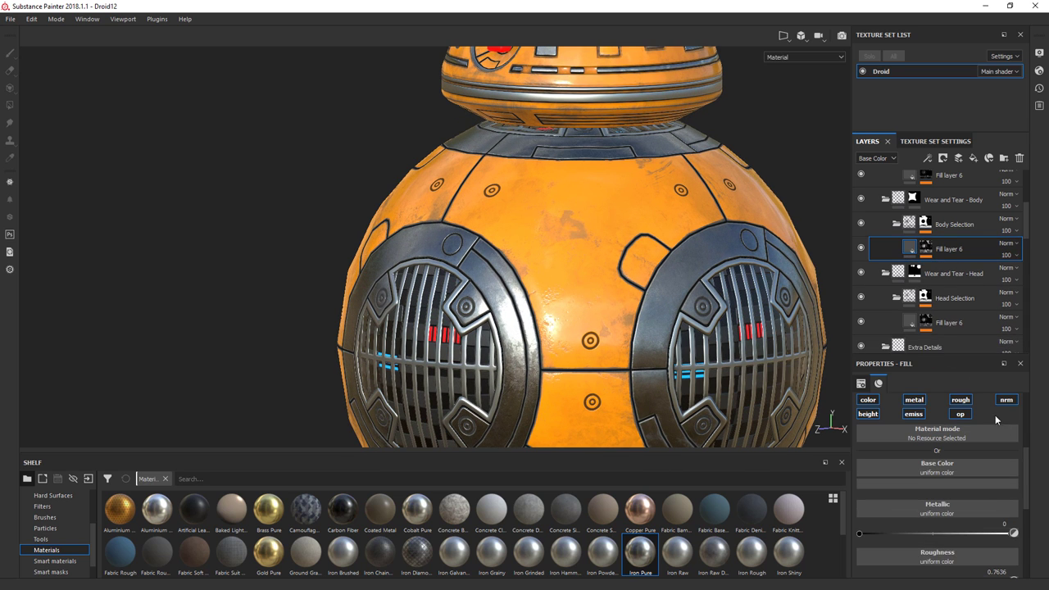
left_click(968, 479)
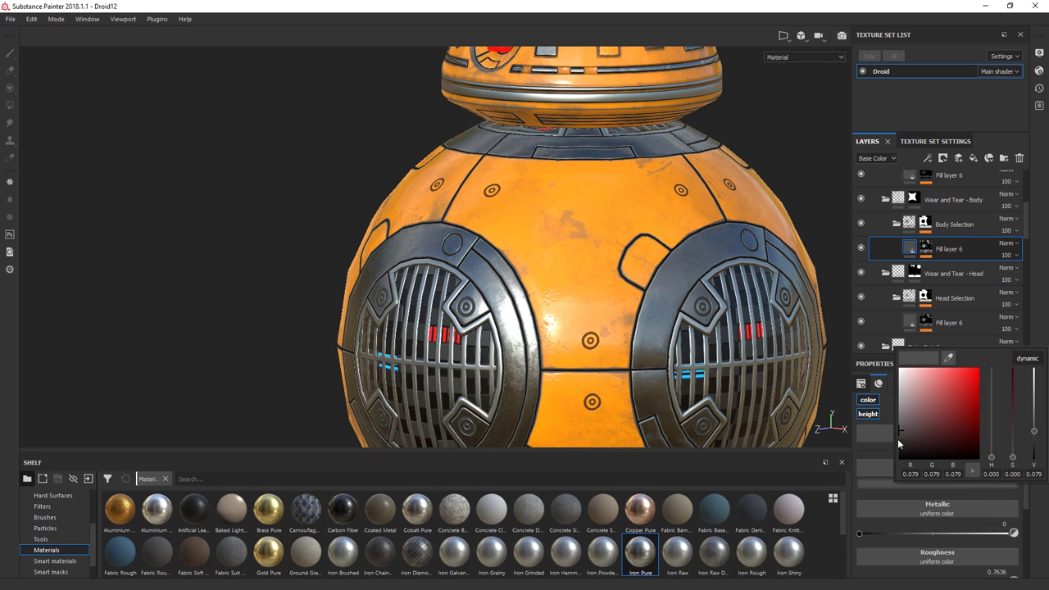
left_click_drag(901, 432, 888, 458)
left_click(655, 369)
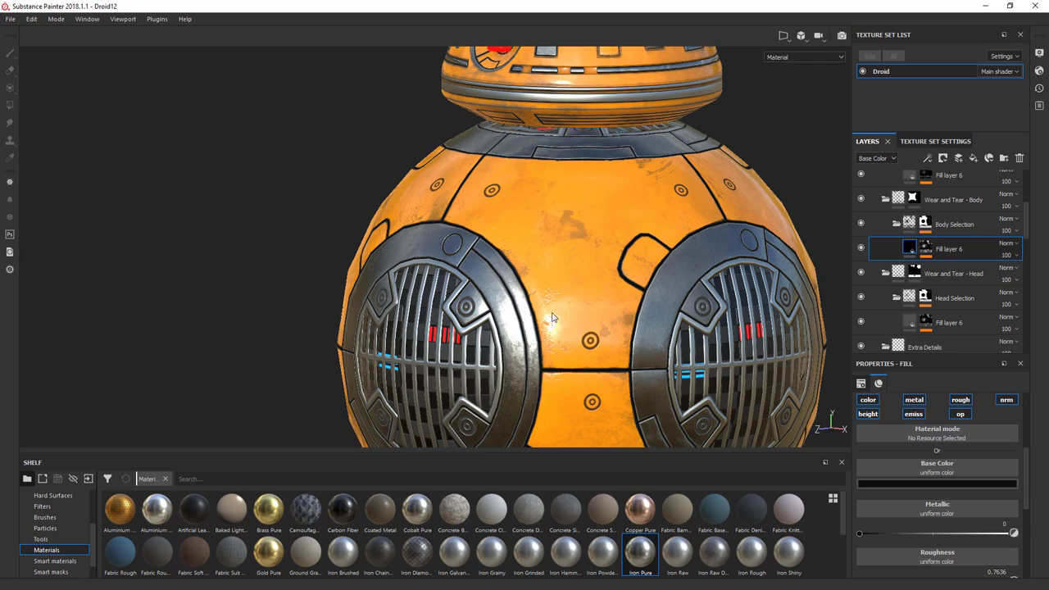
left_click_drag(590, 361, 713, 361, "alt")
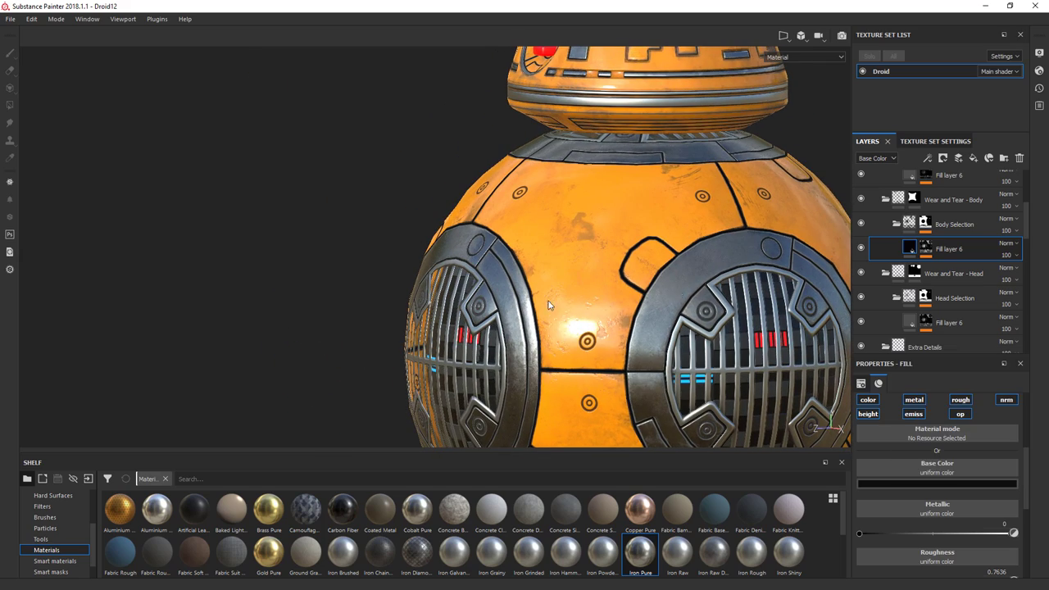
Step: Raise the body wear mask Level to 0.77 and randomise its pattern seed
left_click(933, 250)
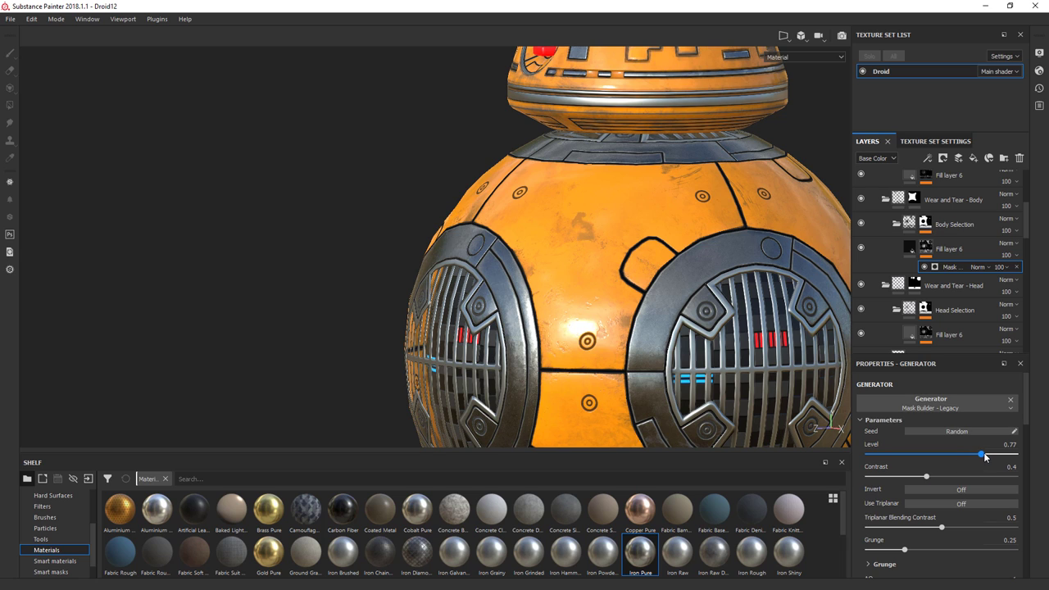
left_click_drag(984, 457, 985, 458)
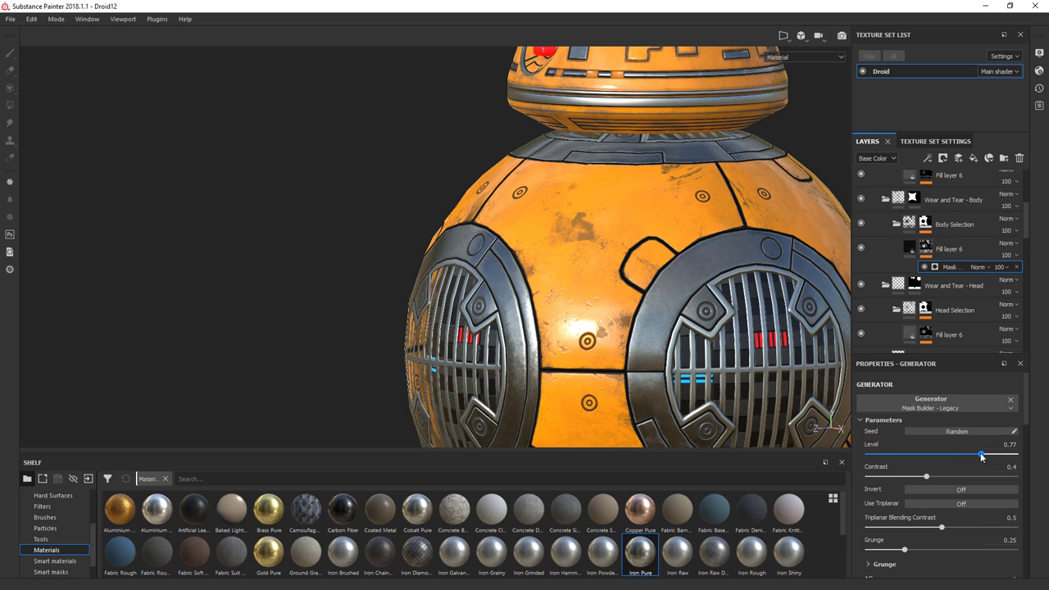
scroll(590, 209, "down", 5)
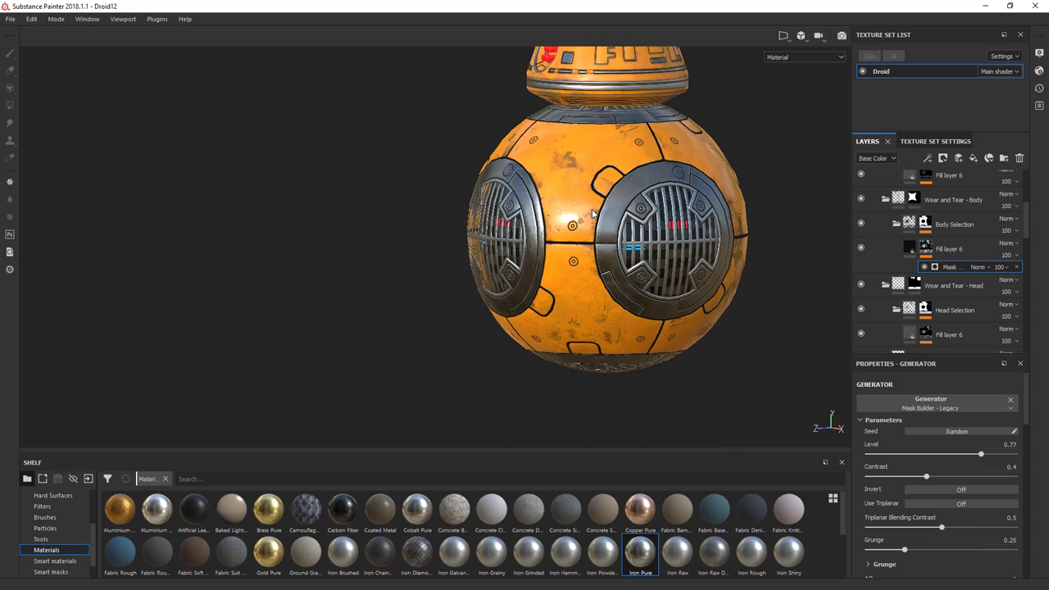
left_click_drag(590, 209, 602, 250, "alt")
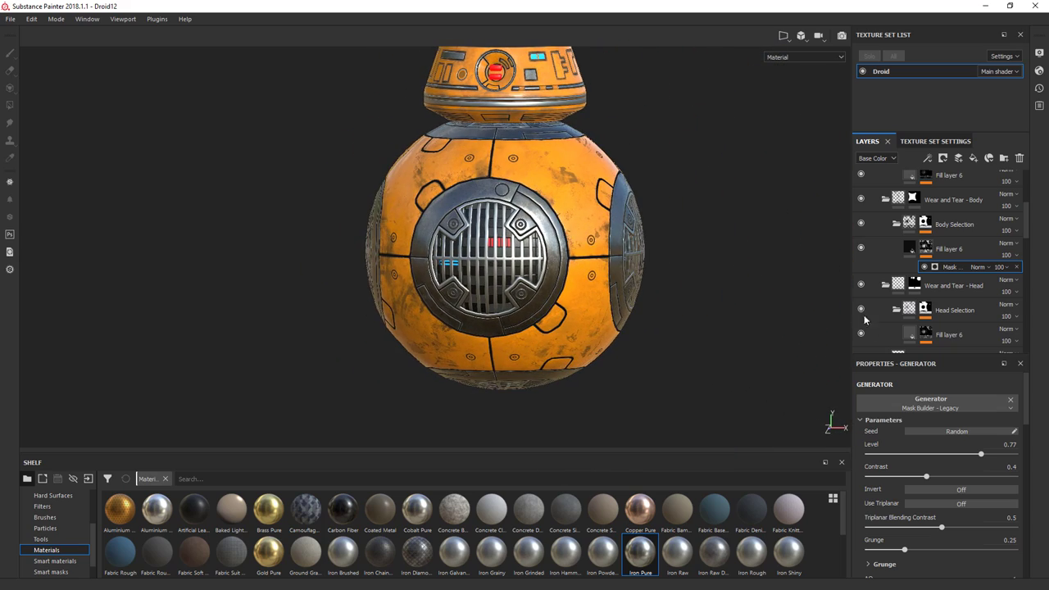
left_click(944, 430)
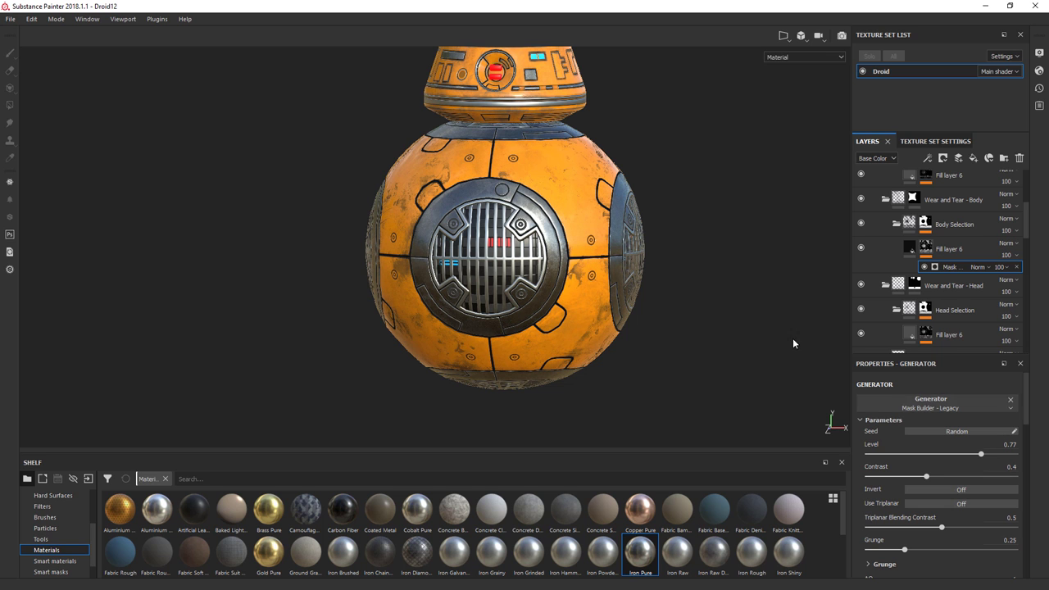
left_click_drag(791, 344, 459, 246, "alt")
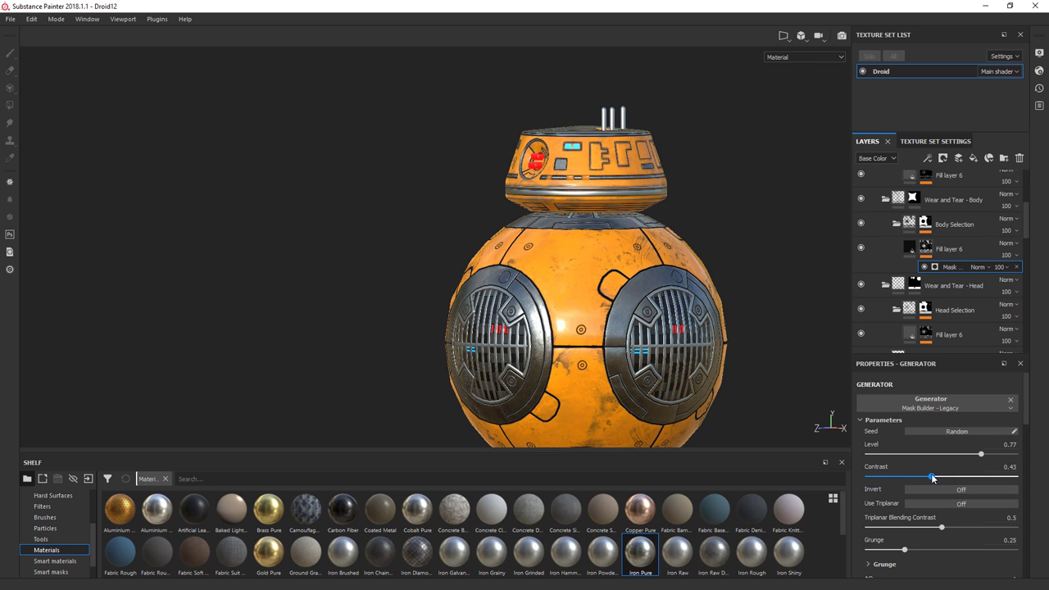
left_click_drag(681, 298, 675, 262, "alt")
Step: Save an incremental version of the project as Droid13
key("ctrl+alt+s")
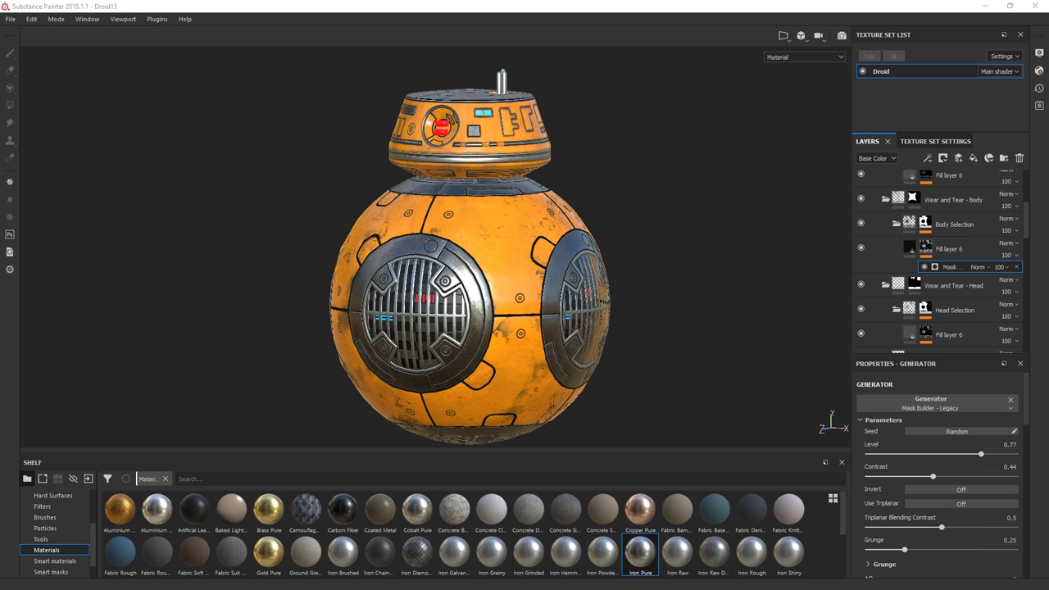
middle_click_drag(454, 96, 467, 155, "alt")
scroll(485, 192, "up", 2)
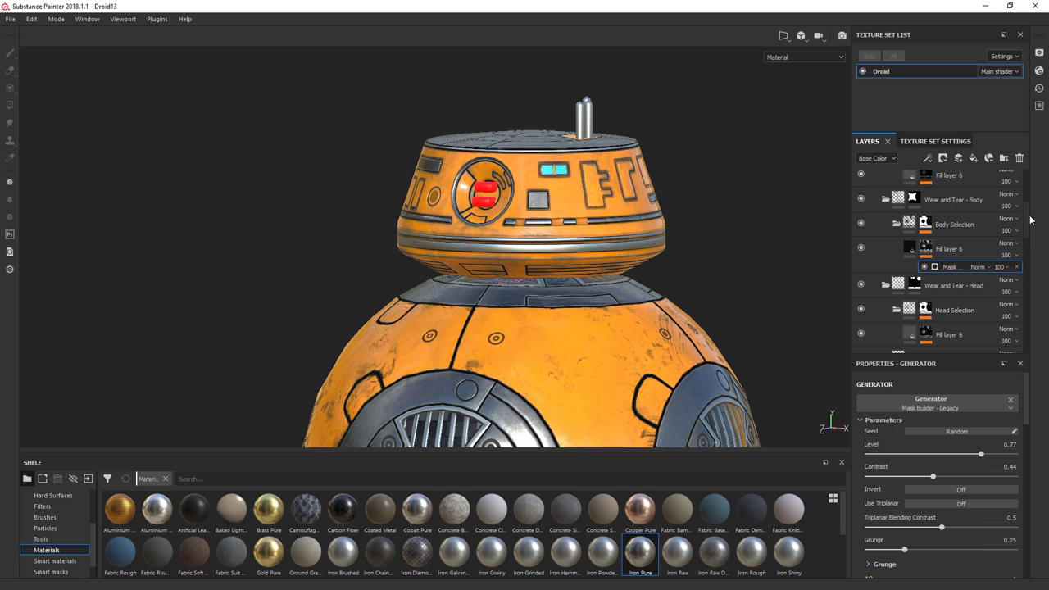
left_click_drag(1027, 221, 1037, 287)
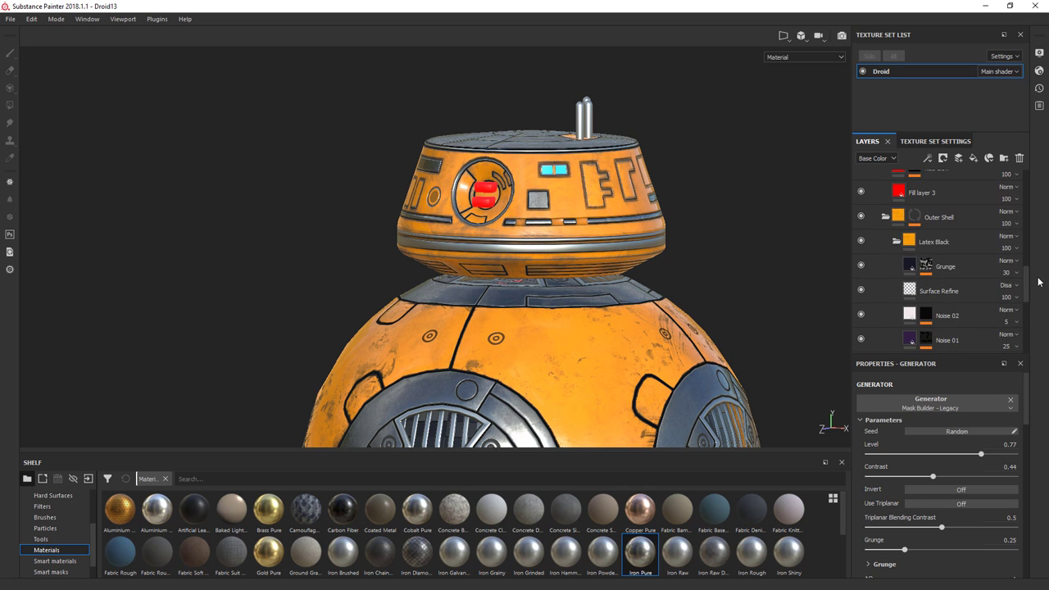
Step: Add a paint effect to the Outer Shell mask and set Polygon Fill to UV-island mode
left_click(913, 218)
right_click(913, 218)
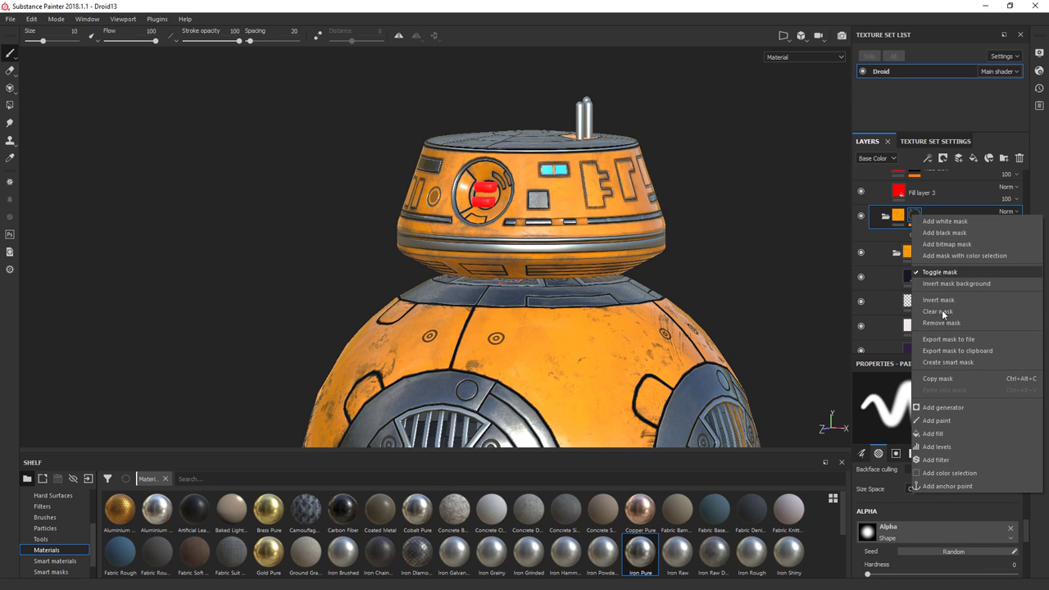
left_click(935, 420)
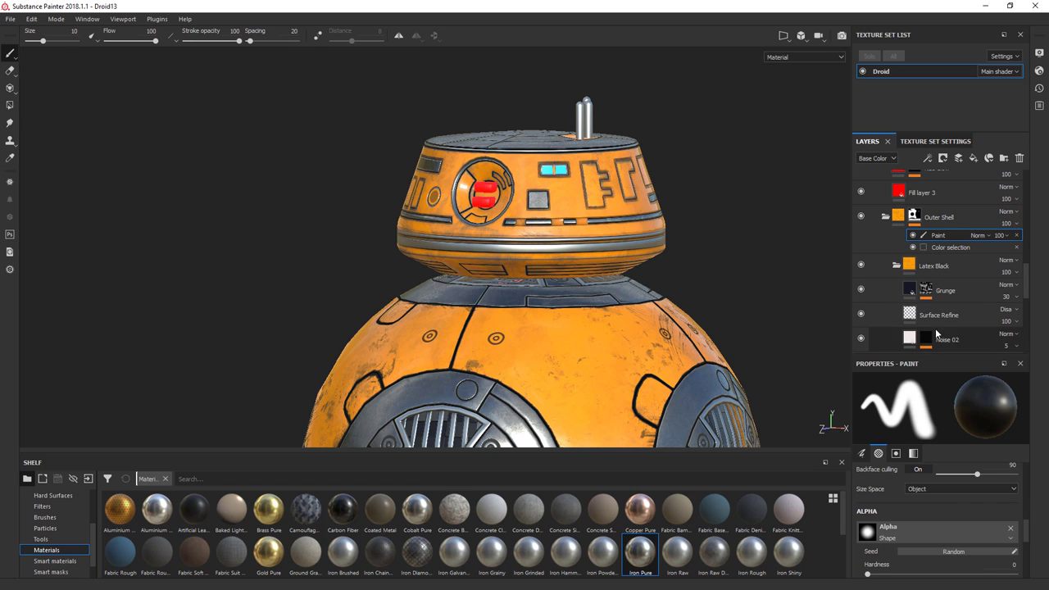
left_click(10, 105)
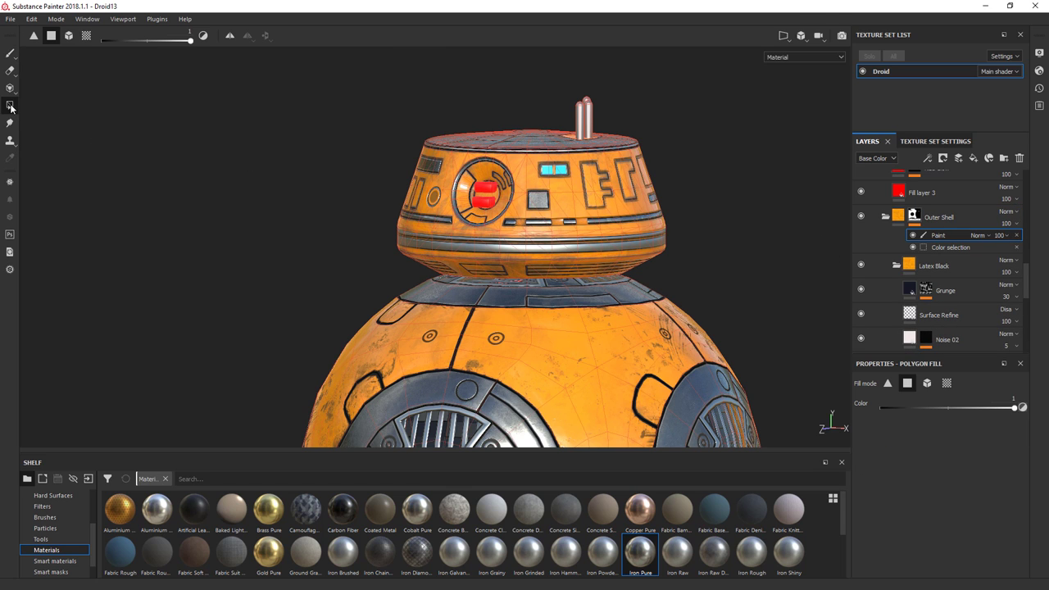
left_click(947, 387)
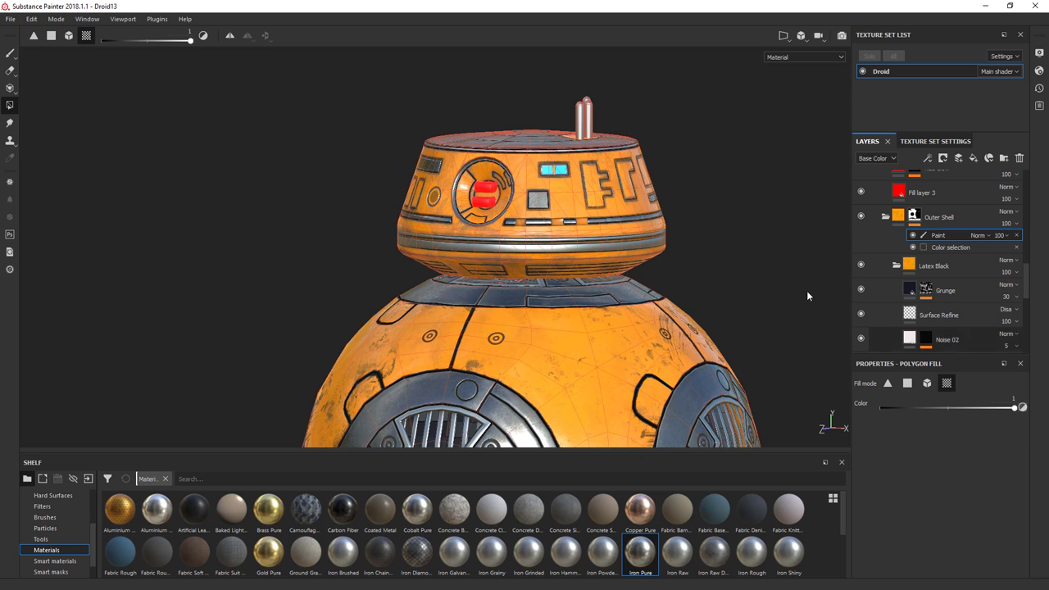
left_click_drag(807, 292, 517, 198, "alt")
key("F1")
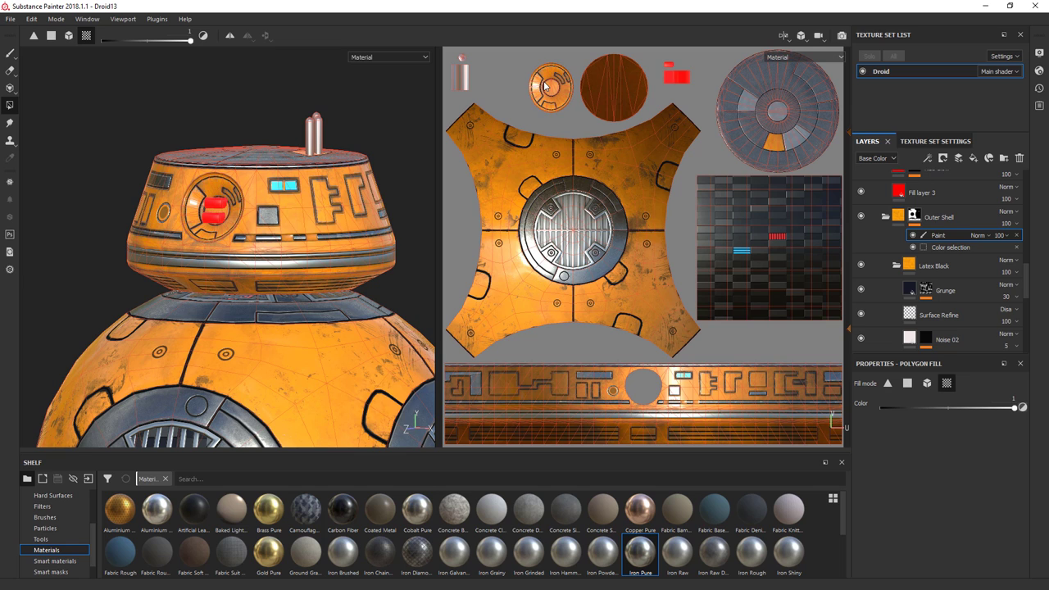
Step: Fill the round head emblem with colour 0 in the mask so it shows dark, then collapse Outer Shell
left_click_drag(1013, 411, 880, 404)
left_click(541, 85)
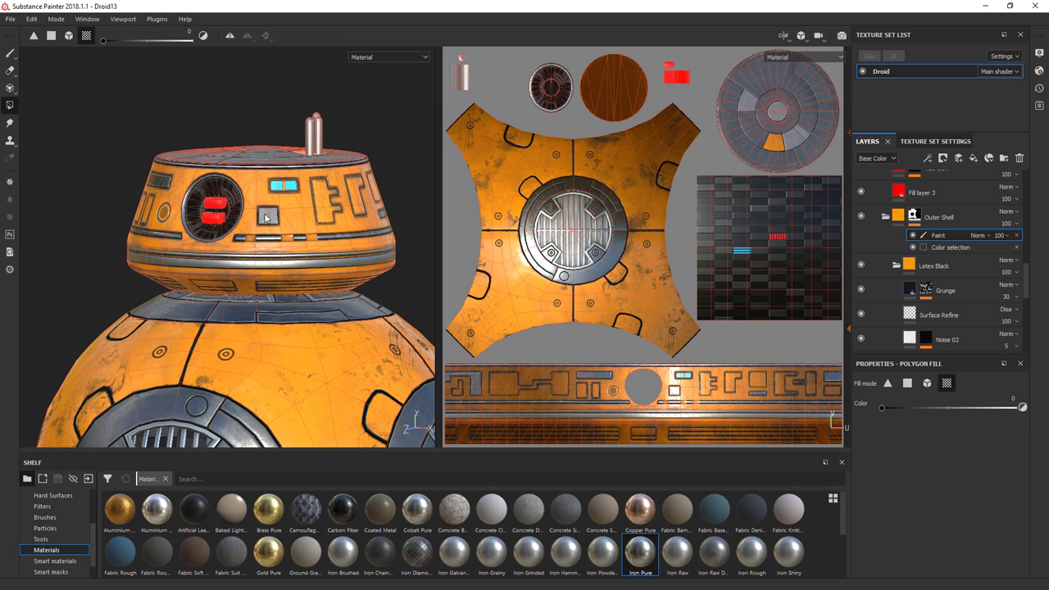
middle_click_drag(265, 217, 319, 193)
key("F2")
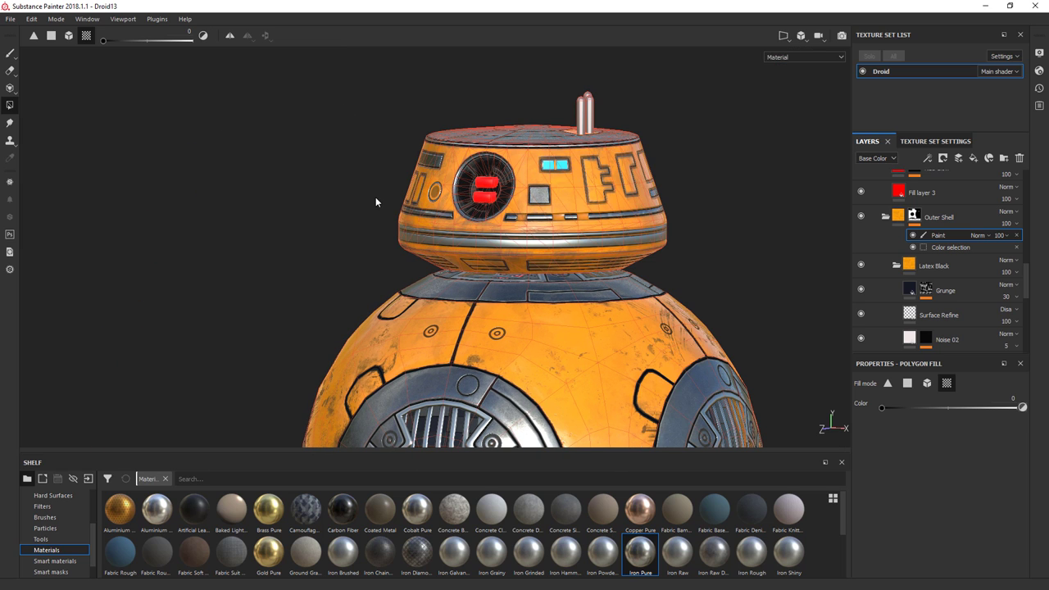
left_click(10, 52)
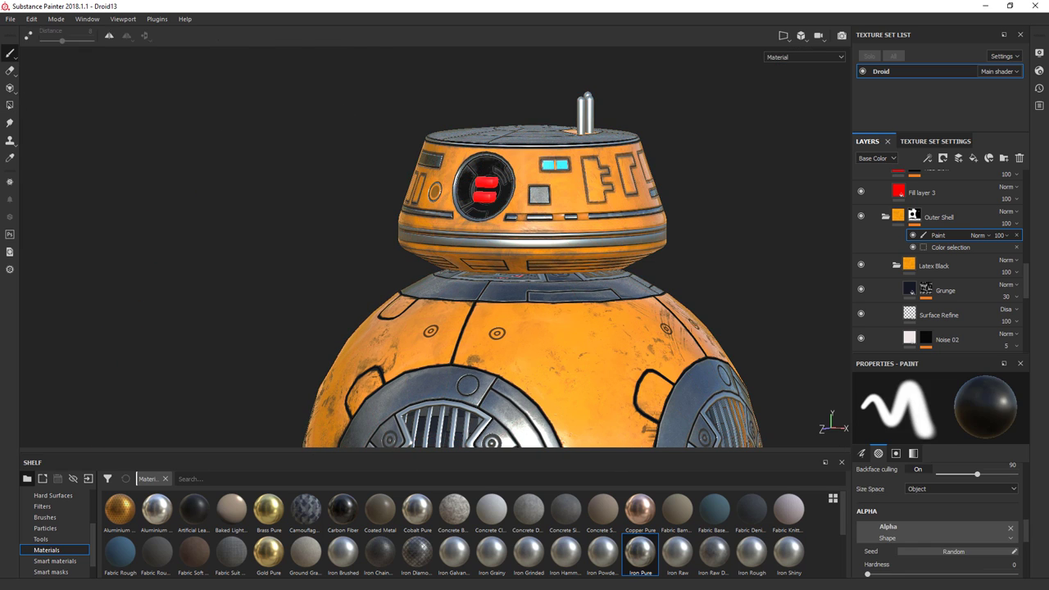
mouse_move(180, 178)
left_mouse_down("alt")
mouse_move(543, 211)
mouse_move(300, 172)
left_mouse_up("alt")
scroll(215, 185, "up", 3)
scroll(434, 192, "up", 5)
left_click_drag(434, 193, 377, 229, "alt")
left_click(886, 217)
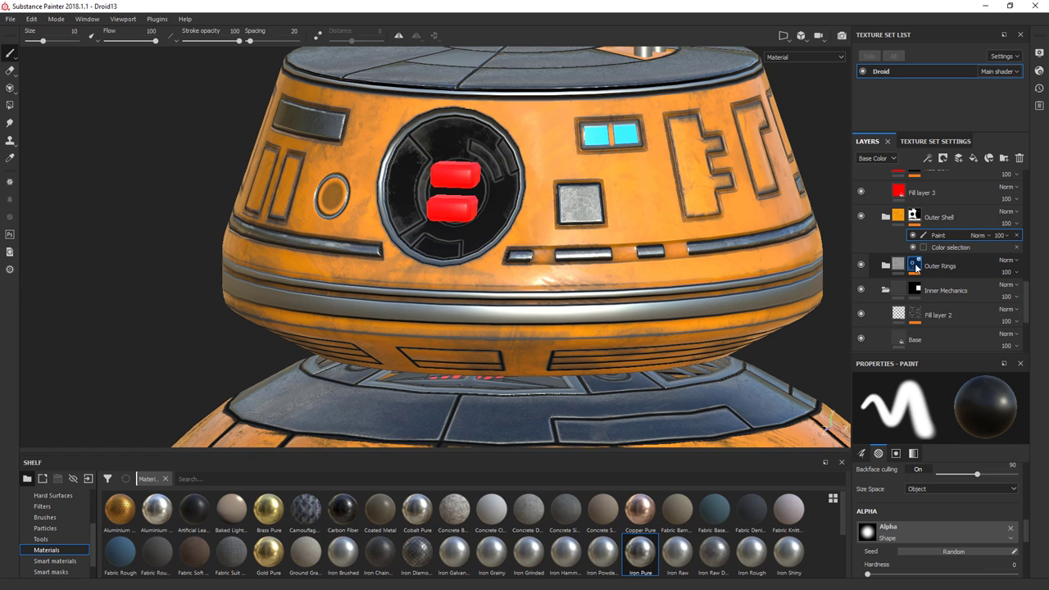
Step: Add a paint effect to the Outer Rings mask and polygon-fill the dark circular head area white
left_click(915, 265)
right_click(915, 267)
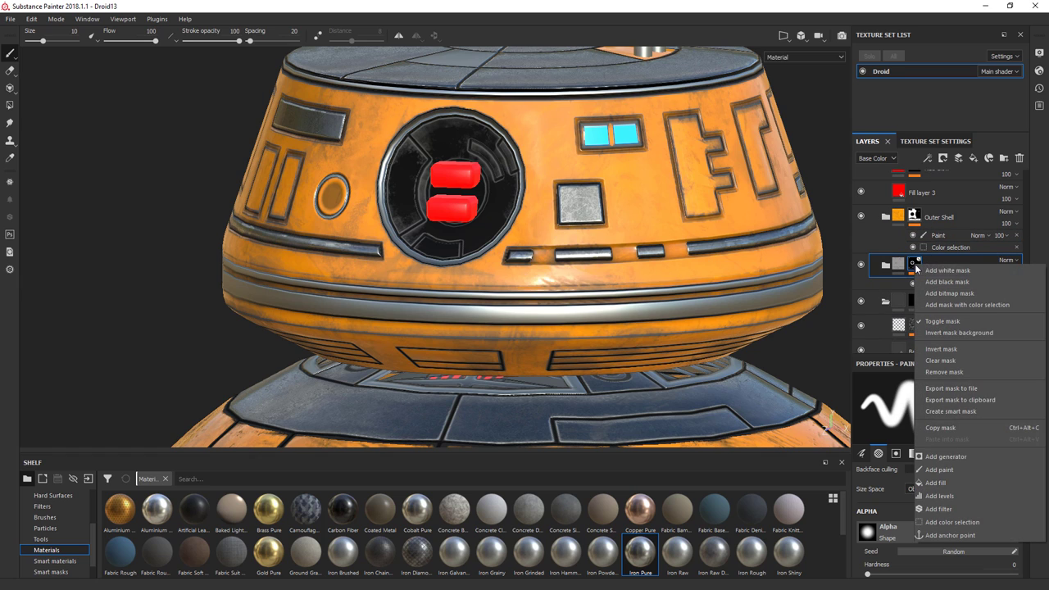
left_click(939, 469)
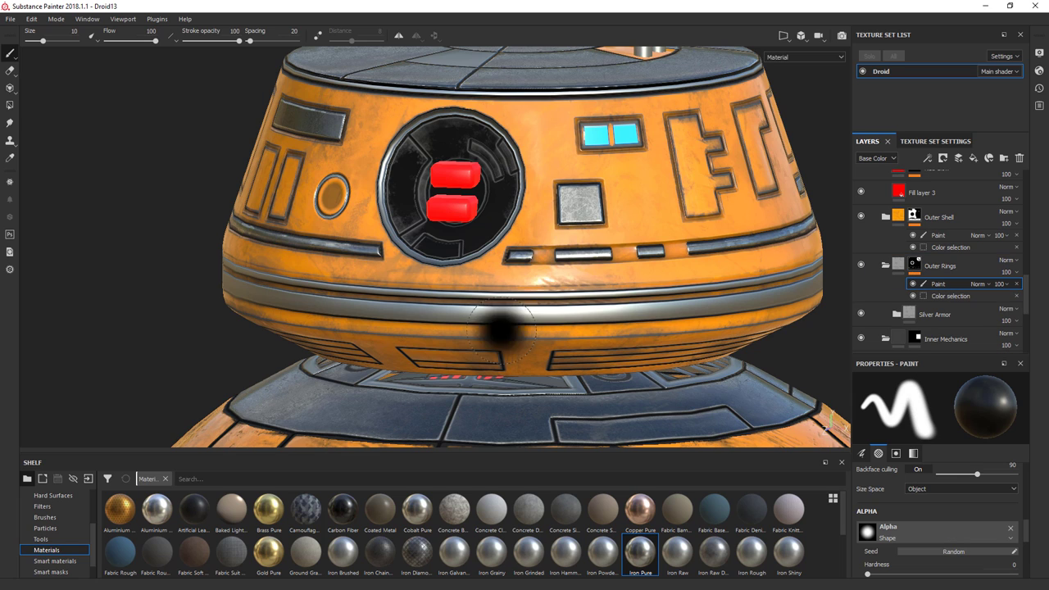
left_click(10, 105)
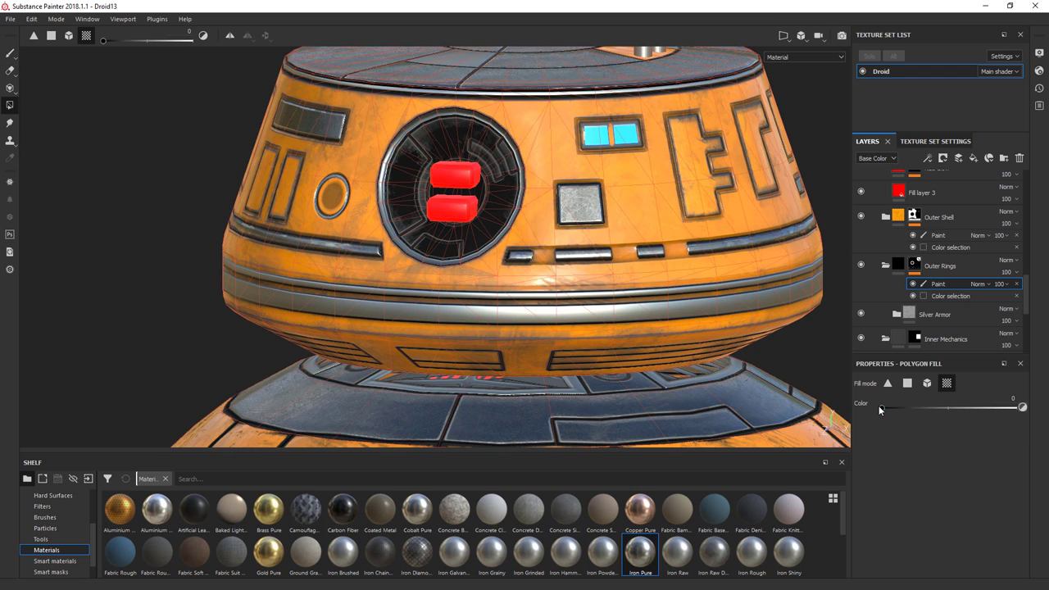
left_click_drag(881, 407, 1016, 407)
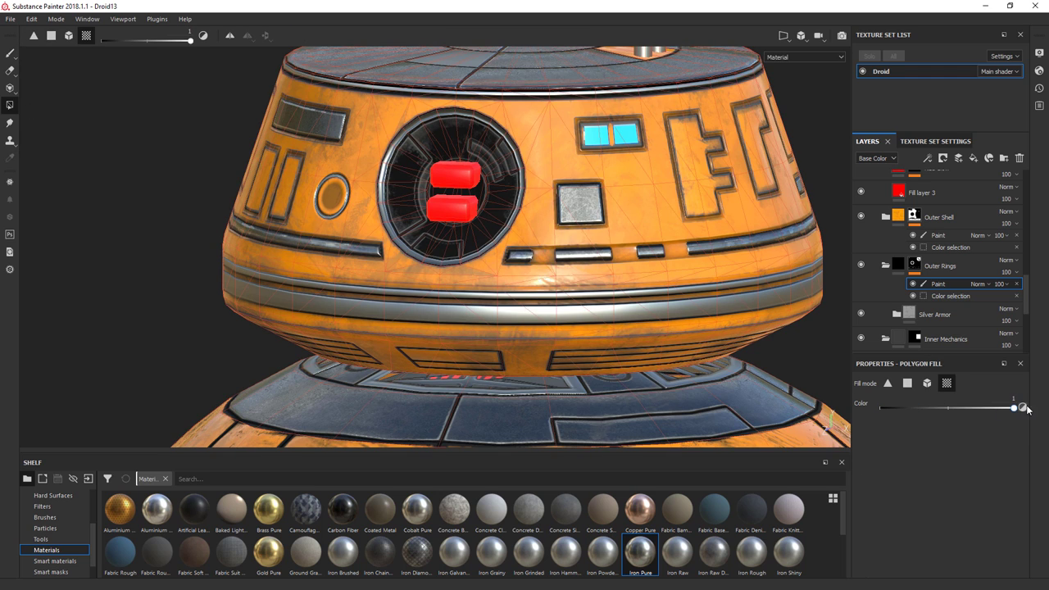
left_click(401, 174)
left_click_drag(357, 188, 299, 153, "alt")
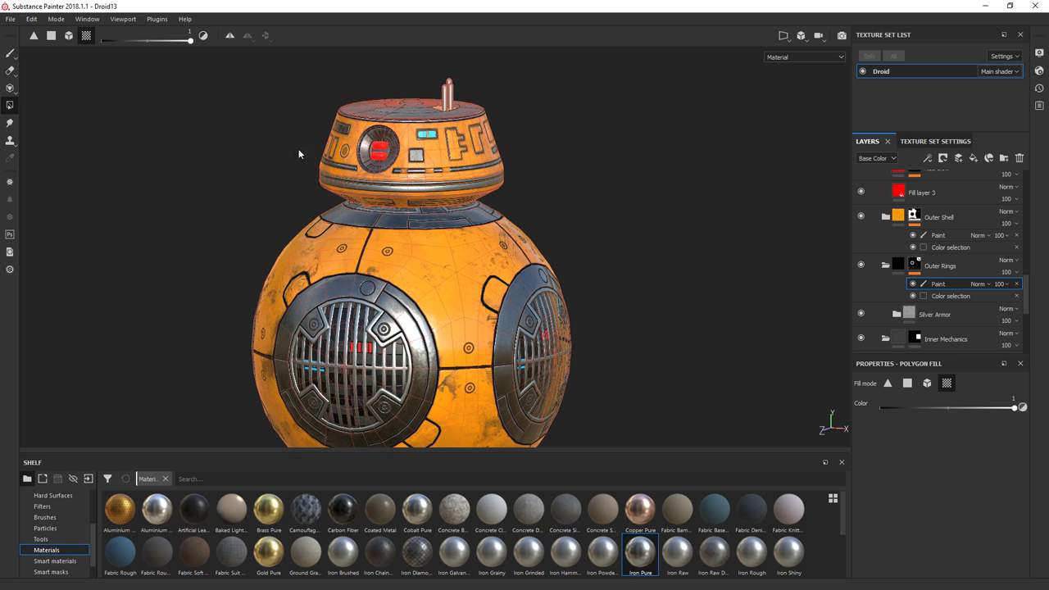
left_click(12, 53)
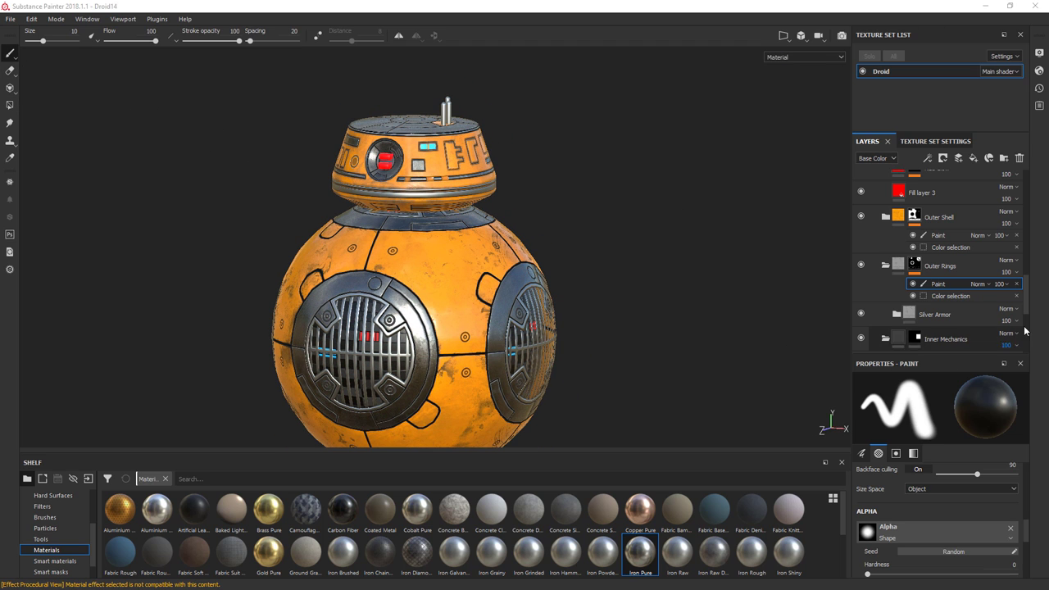
Step: Add a new folder above the Wear and Tear - Rings layer
left_click_drag(1027, 315, 1043, 216)
left_click(963, 281)
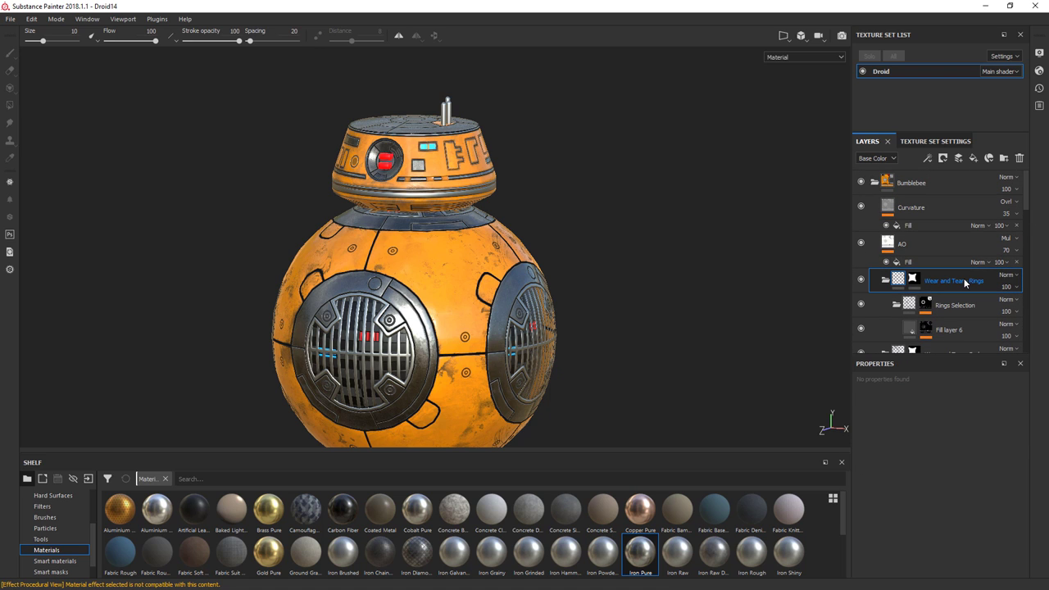
left_click(1004, 157)
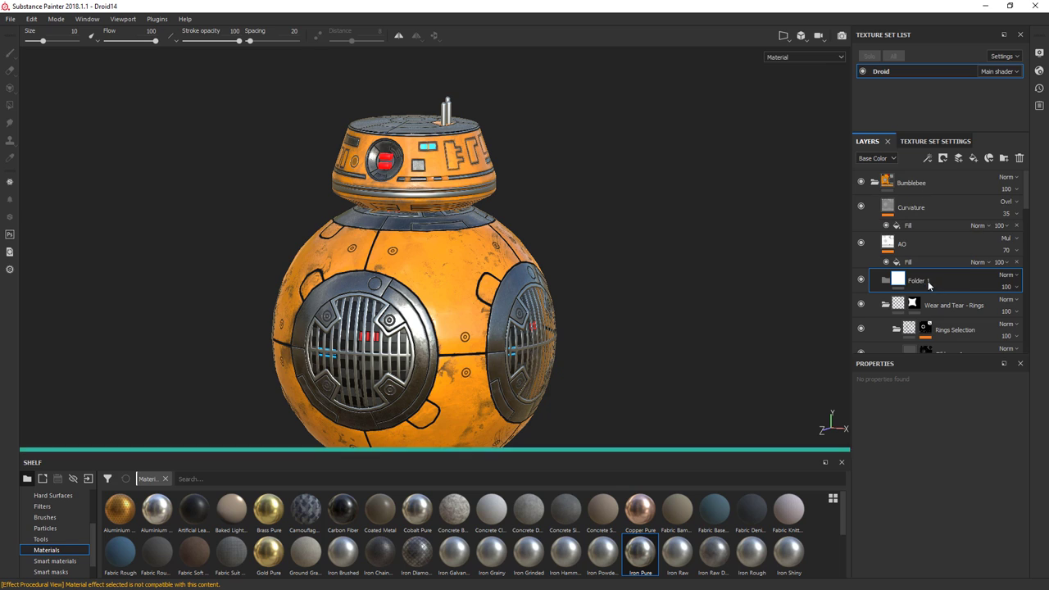
Step: Rename the folder Rust Body and move a new Fill layer 7 into it
double_click(922, 281)
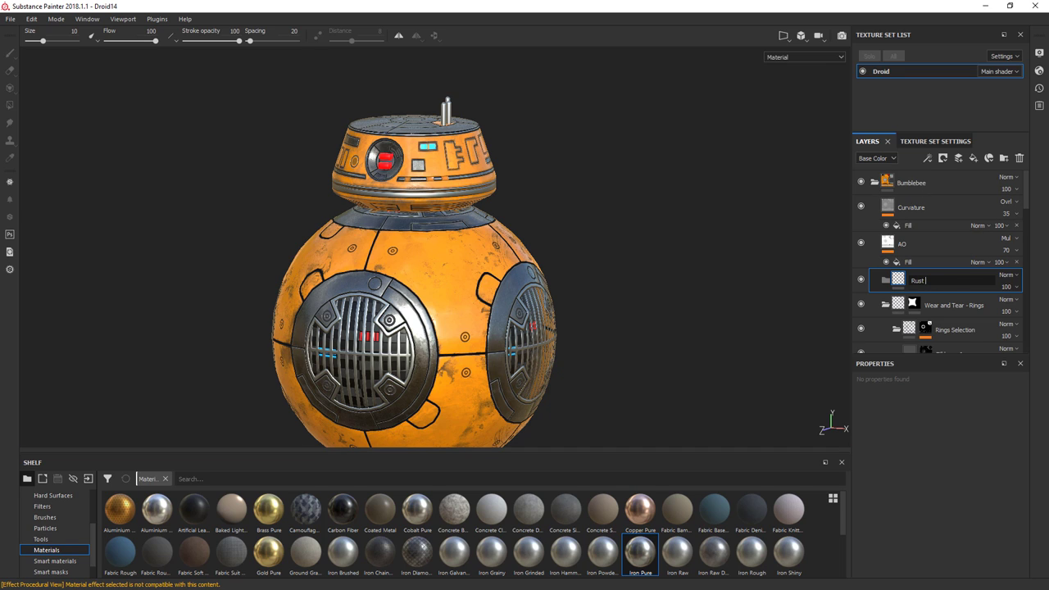
key("Return")
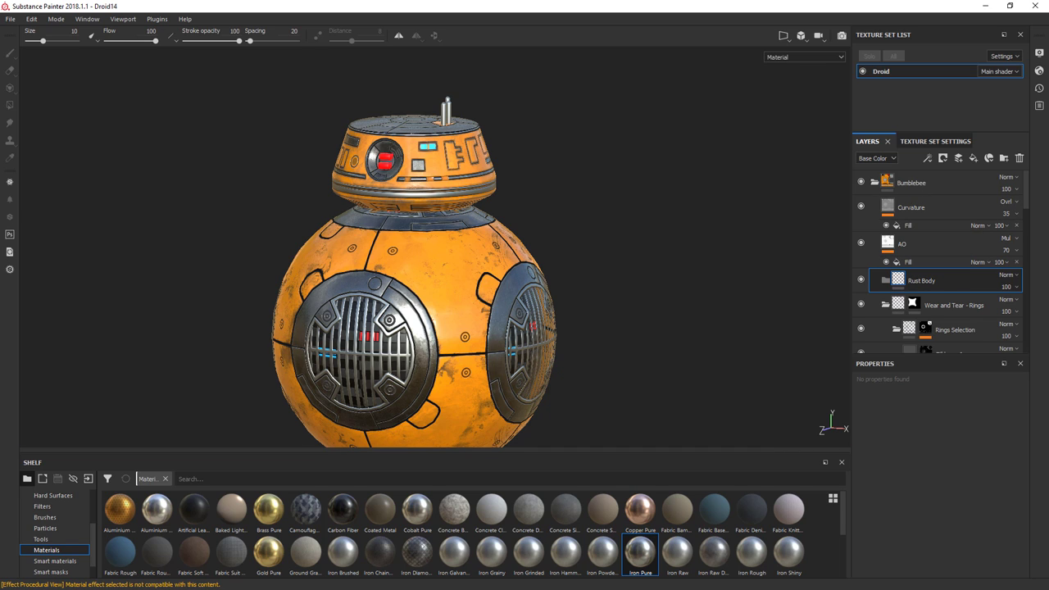
left_click(973, 158)
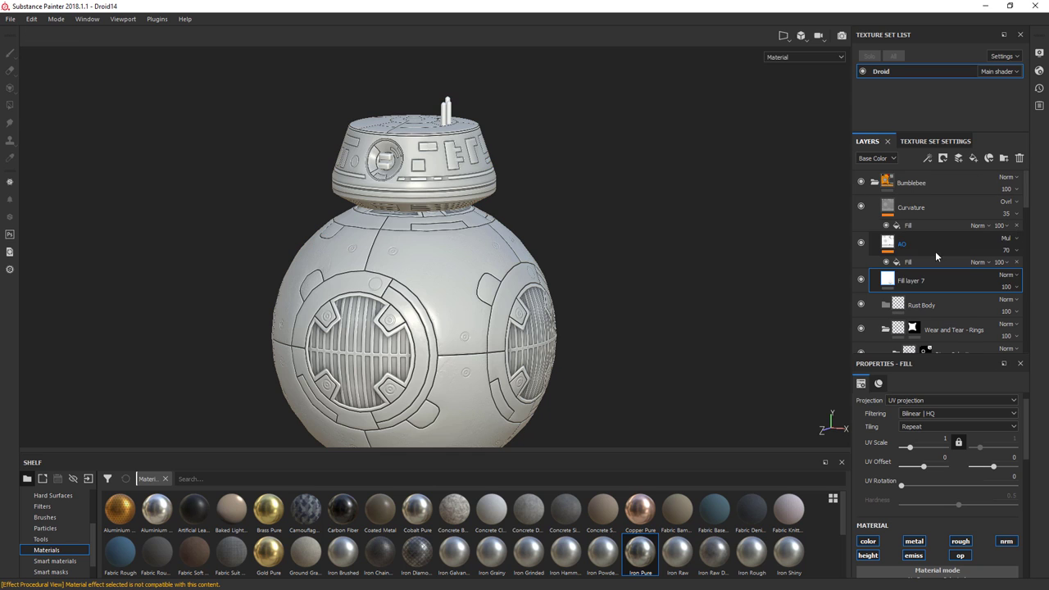
left_click_drag(886, 281, 906, 303)
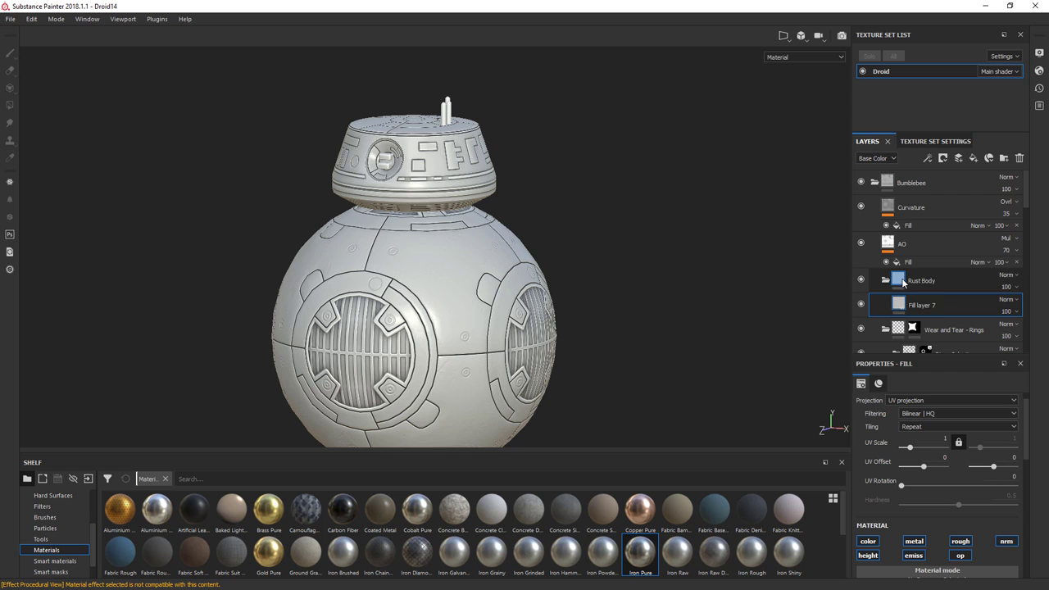
Step: Give the Rust Body folder a black mask and set Polygon Fill to mesh mode
right_click(904, 281)
left_click(933, 295)
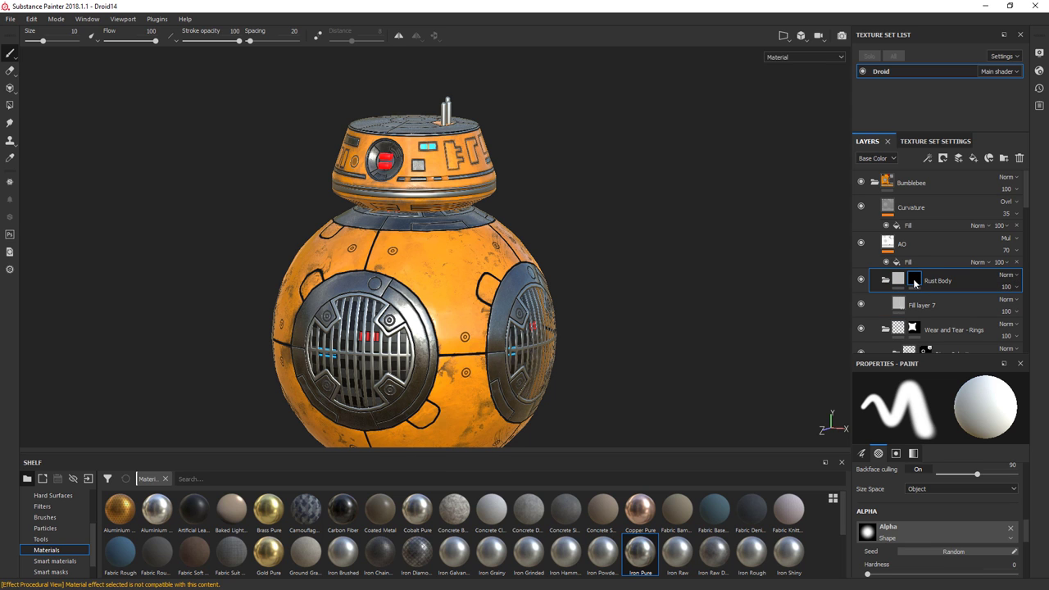
left_click(10, 105)
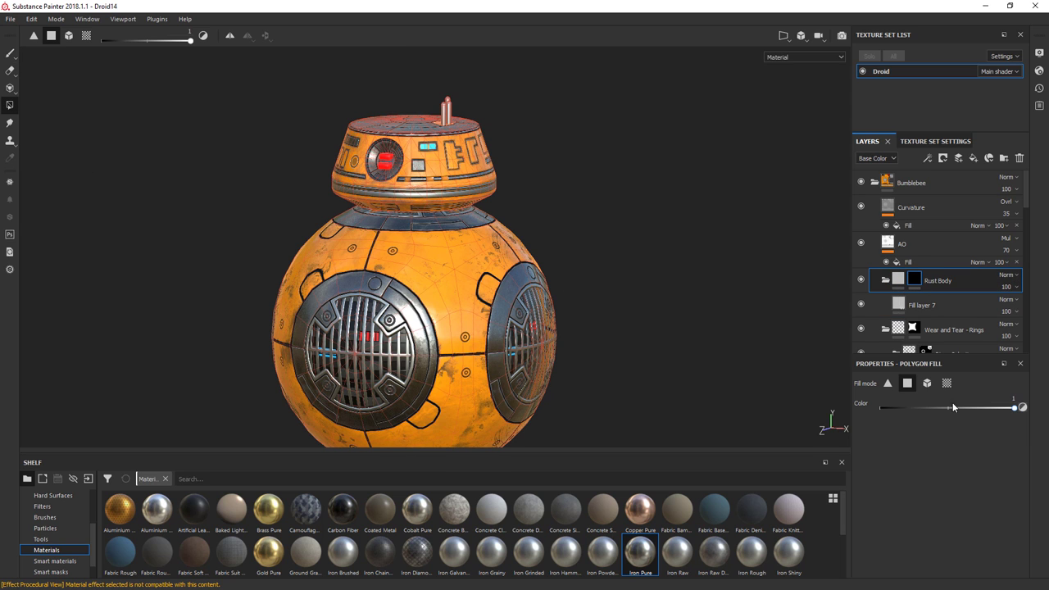
left_click(927, 383)
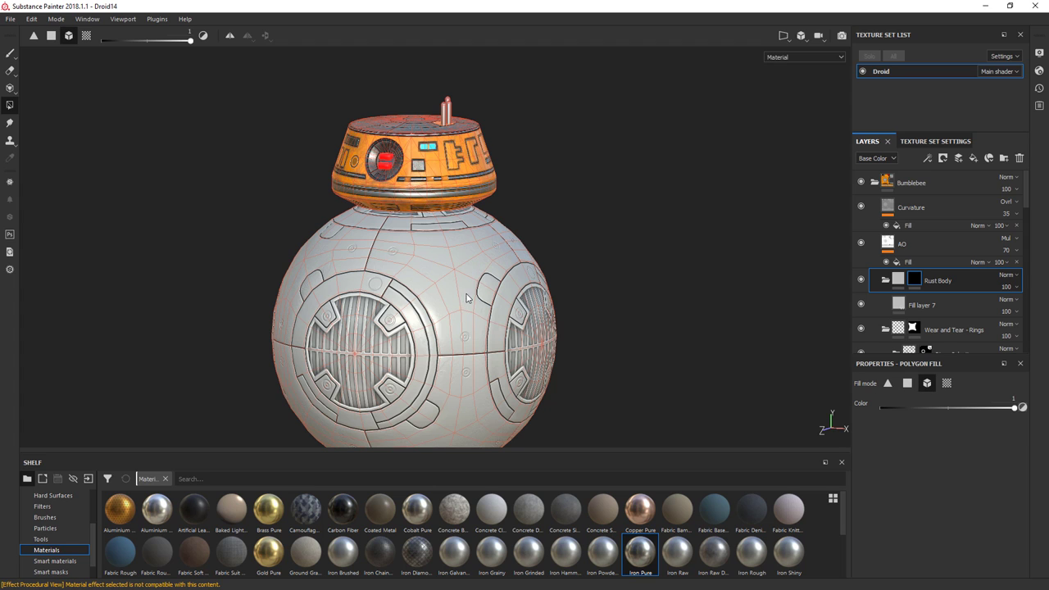
Step: Give Fill layer 7 a black mask with a fill effect on it
left_click(899, 304)
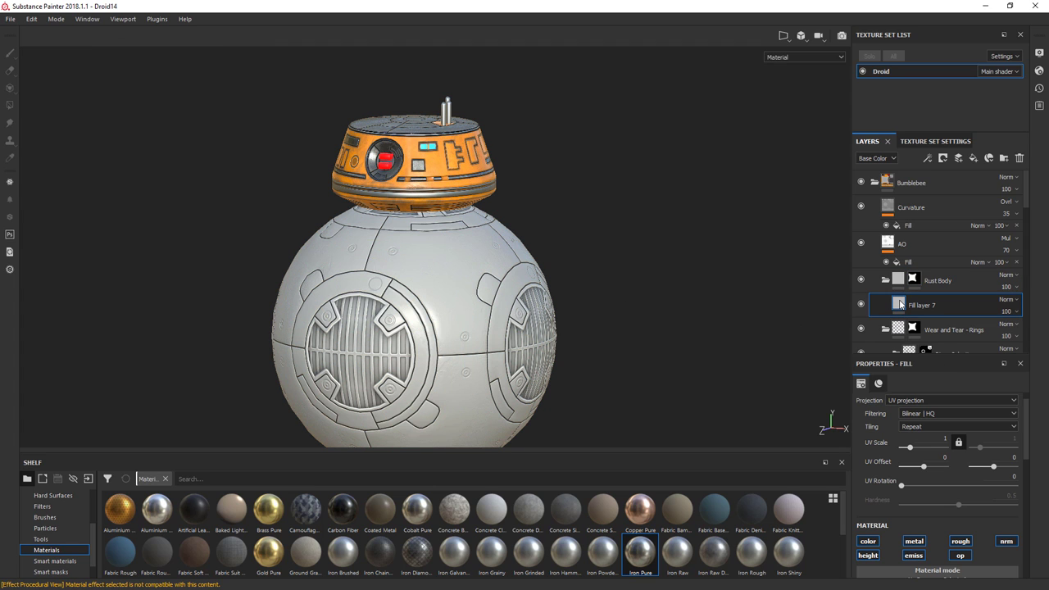
right_click(899, 304)
left_click(932, 316)
right_click(912, 305)
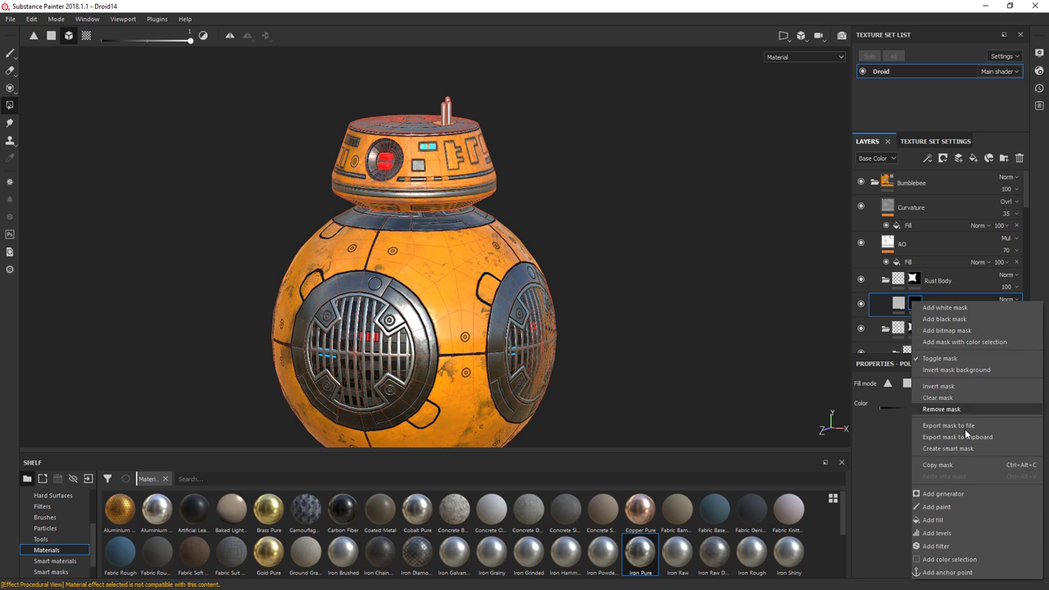
left_click(944, 518)
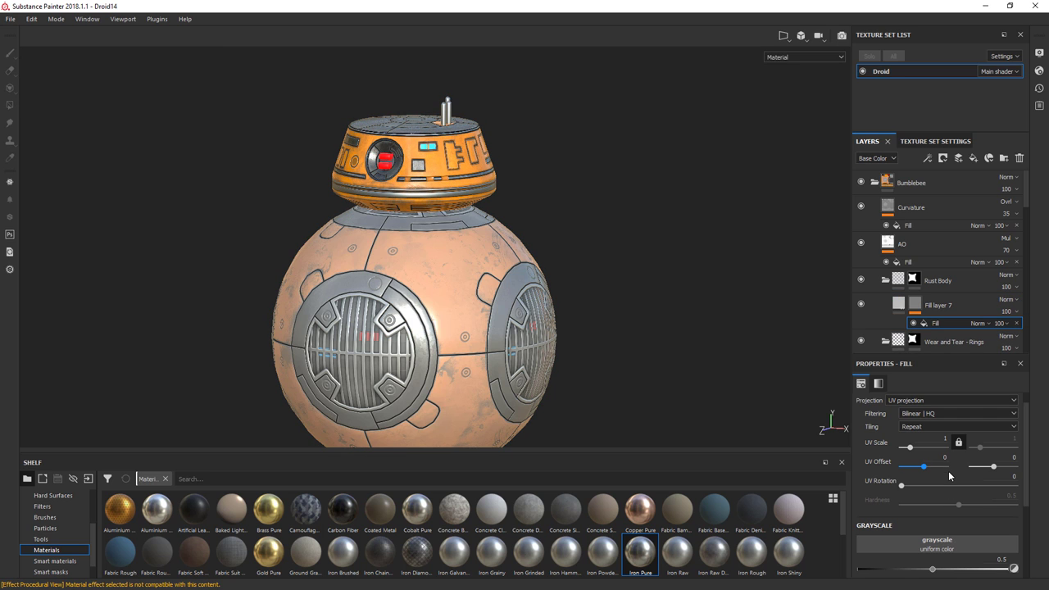
Step: Apply the MatFx Rust Weathering filter to Fill layer 7's mask fill
left_click(38, 506)
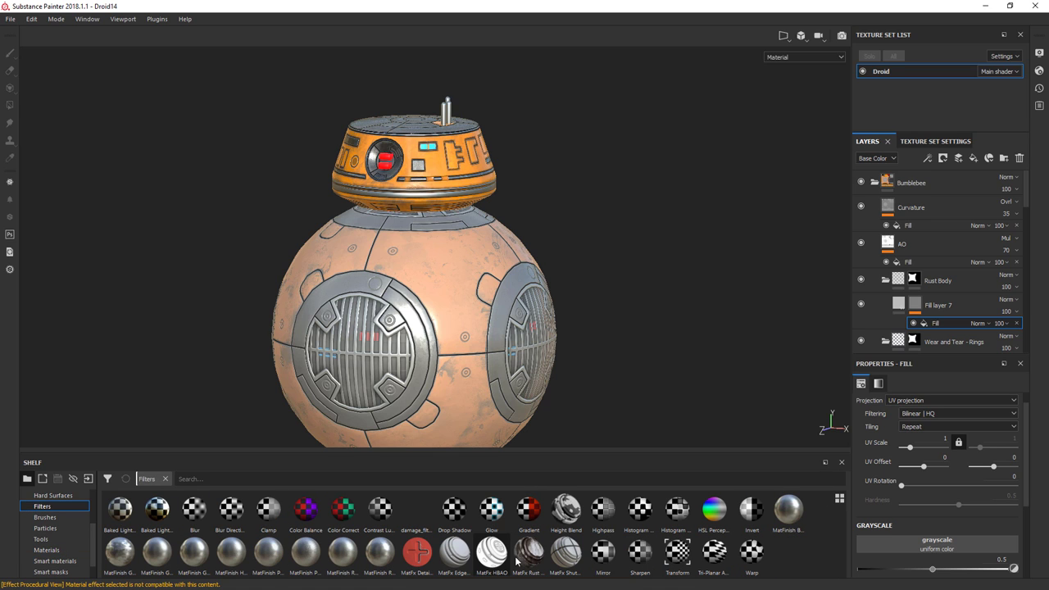
mouse_move(525, 559)
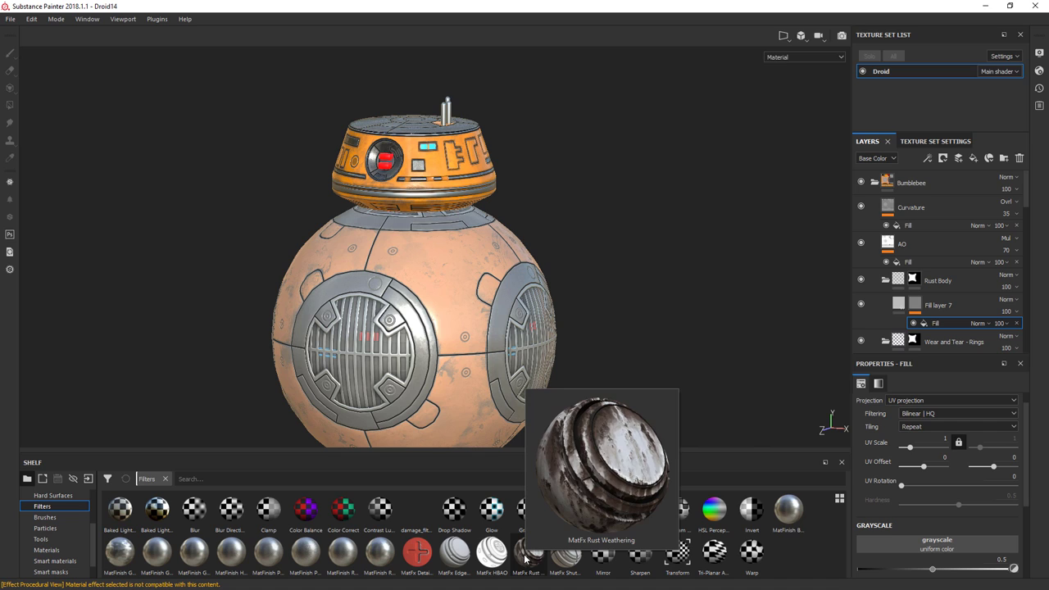
left_click_drag(525, 559, 898, 547)
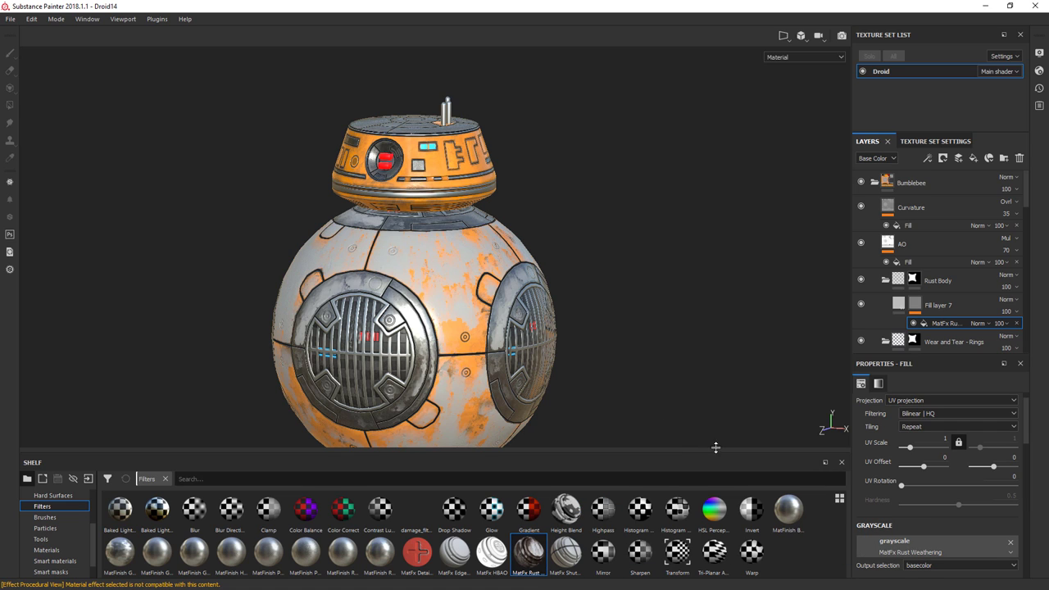
scroll(445, 307, "up", 5)
left_click_drag(446, 307, 672, 311, "alt")
Step: Make Fill layer 7 near-black with roughness about 0.75
left_click(896, 304)
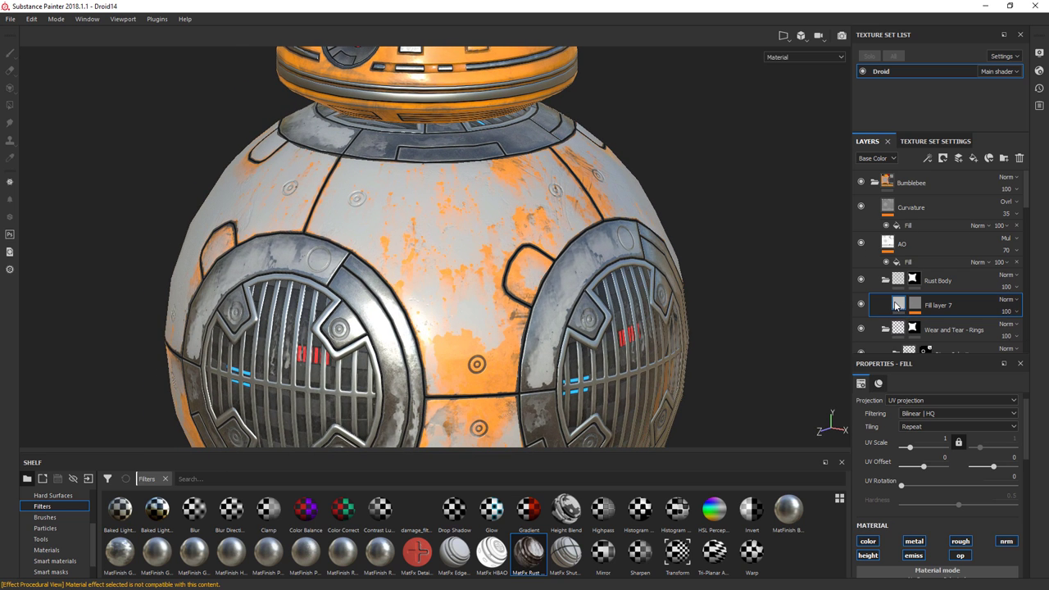
scroll(1024, 442, "down", 4)
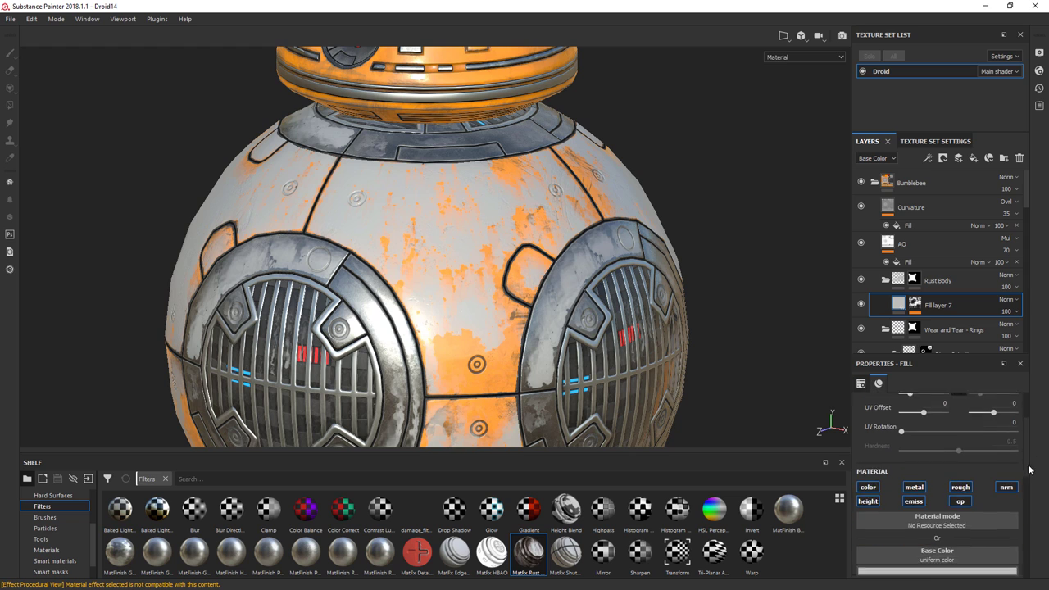
left_click(945, 479)
left_click(900, 449)
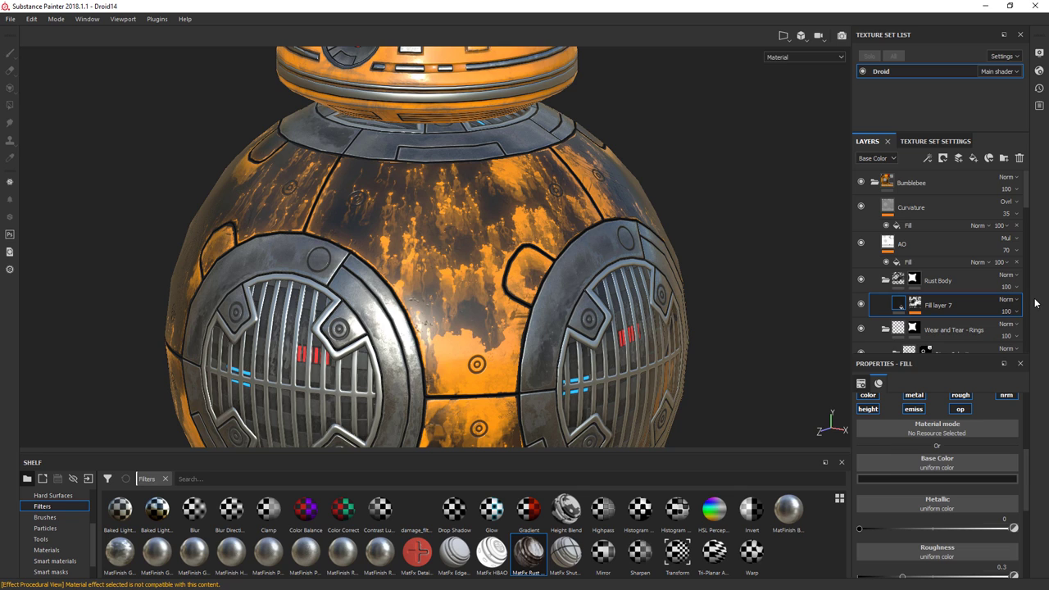
scroll(1026, 519, "down", 2)
scroll(1026, 520, "down", 1)
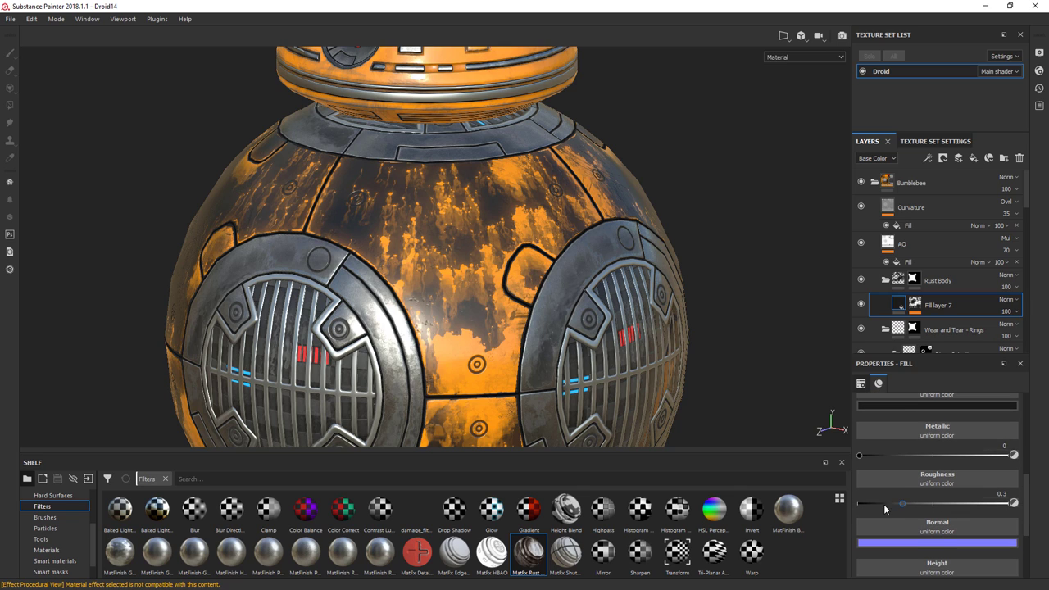
left_click_drag(922, 508, 963, 508)
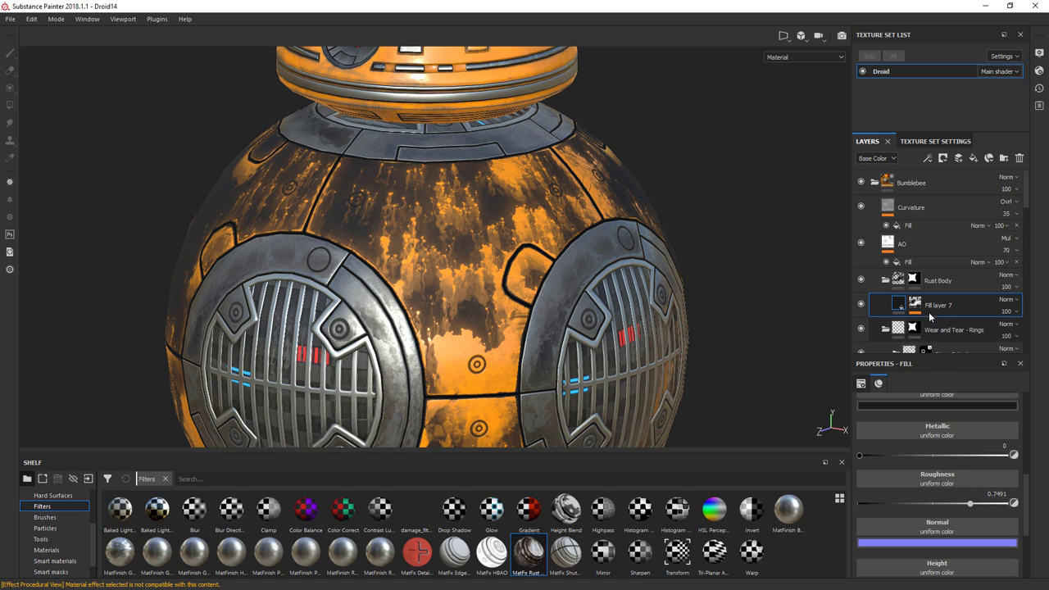
left_click(915, 305)
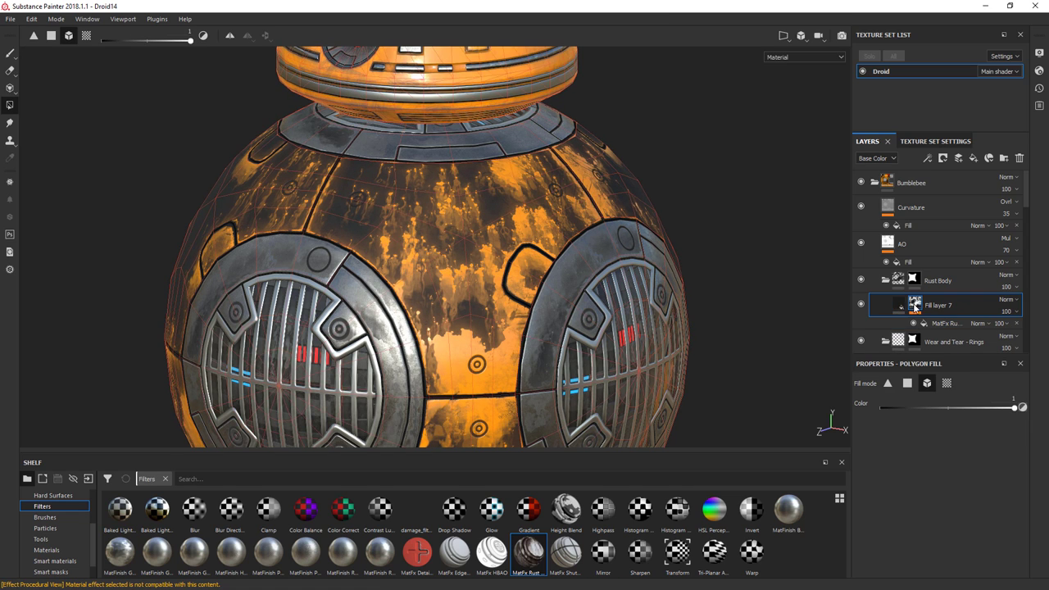
Step: Add an Invert filter to Fill layer 7's rust mask
right_click(912, 307)
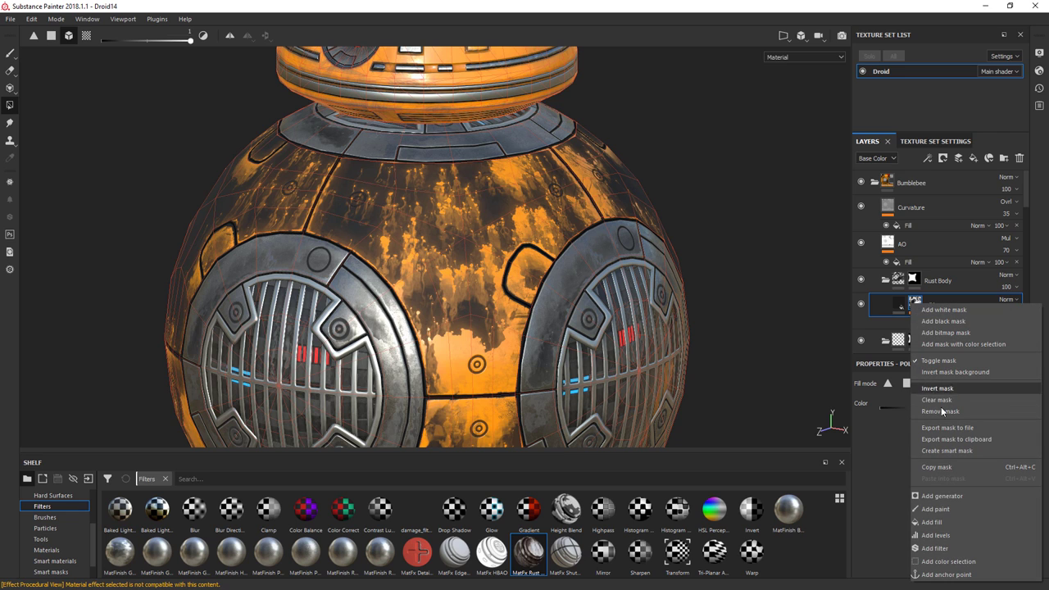
left_click(935, 548)
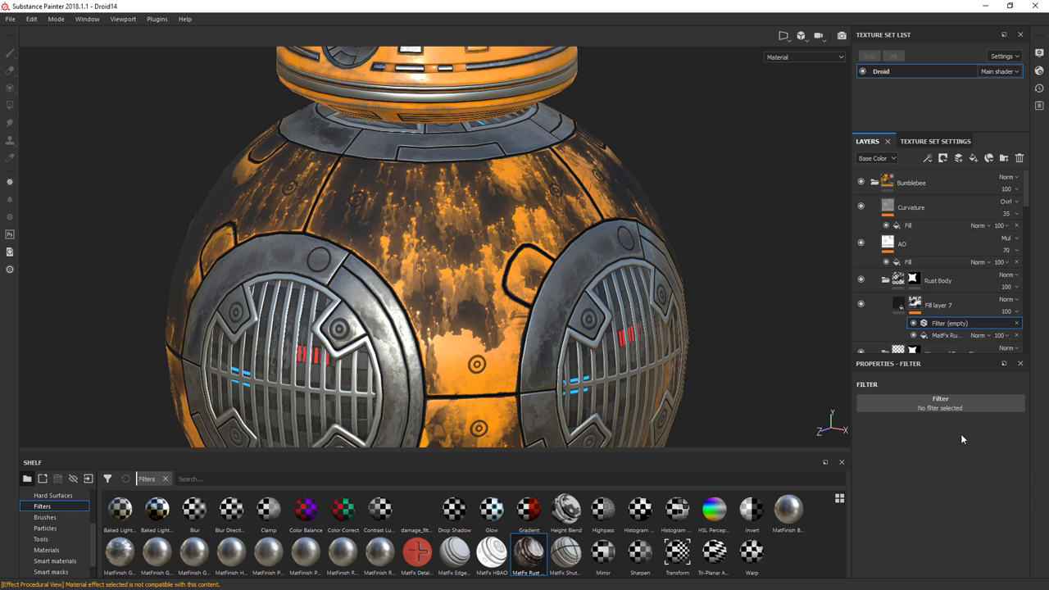
left_click(939, 401)
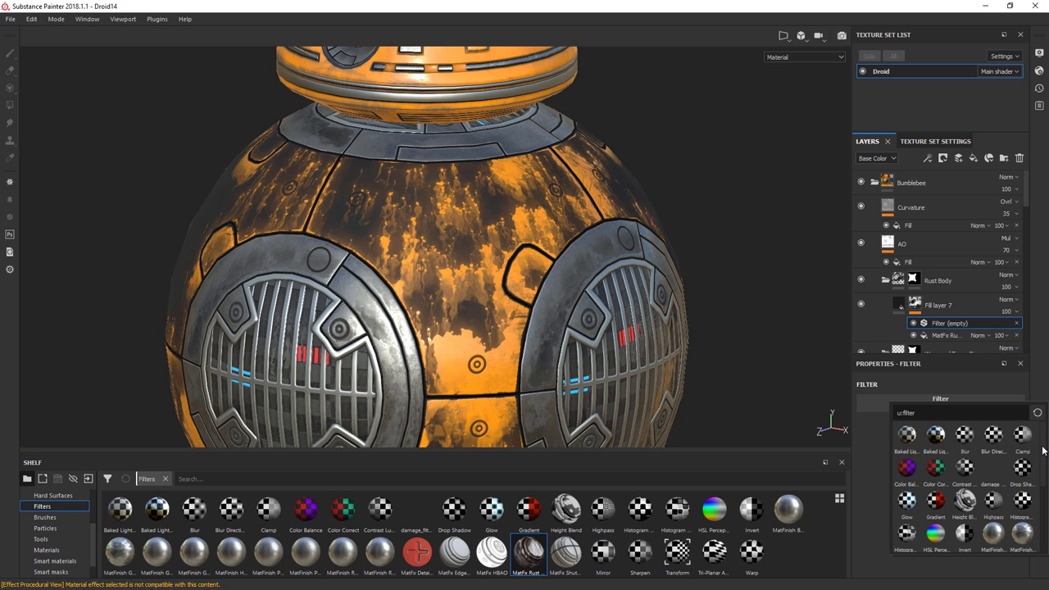
left_click_drag(1043, 452, 1042, 472)
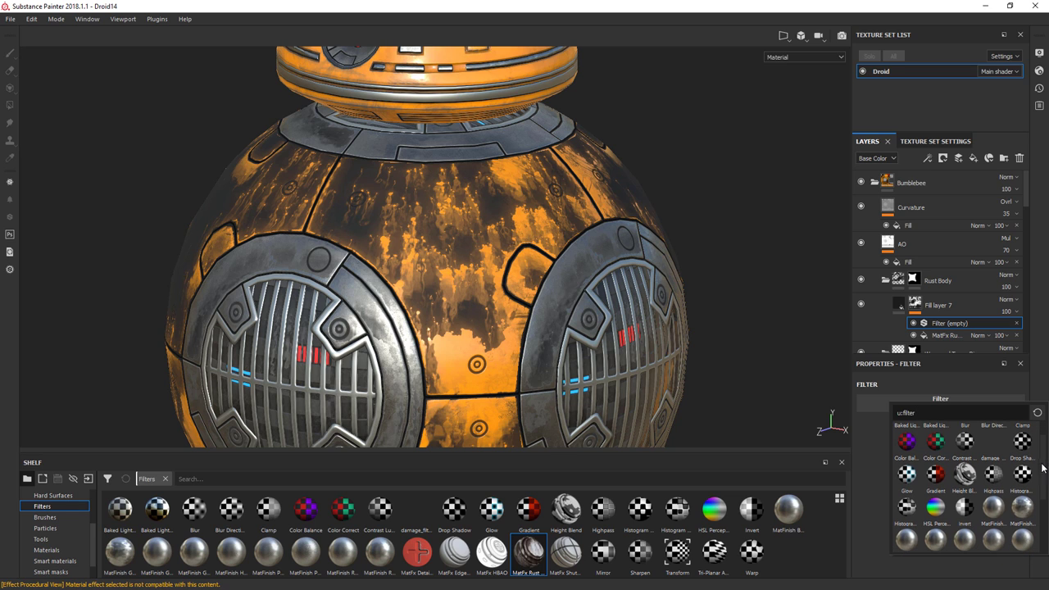
left_click(964, 506)
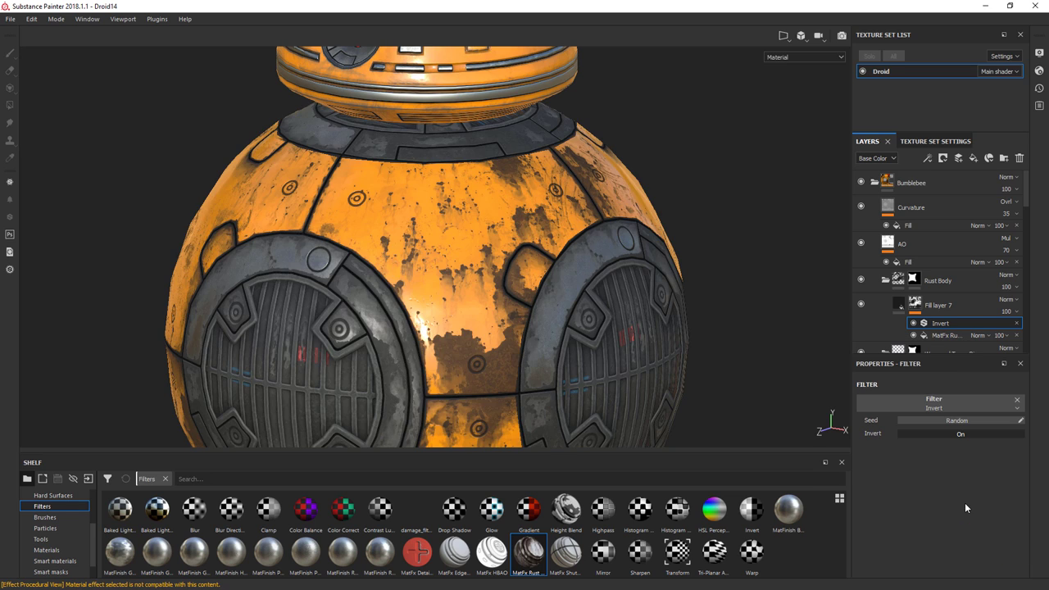
scroll(514, 332, "down", 5)
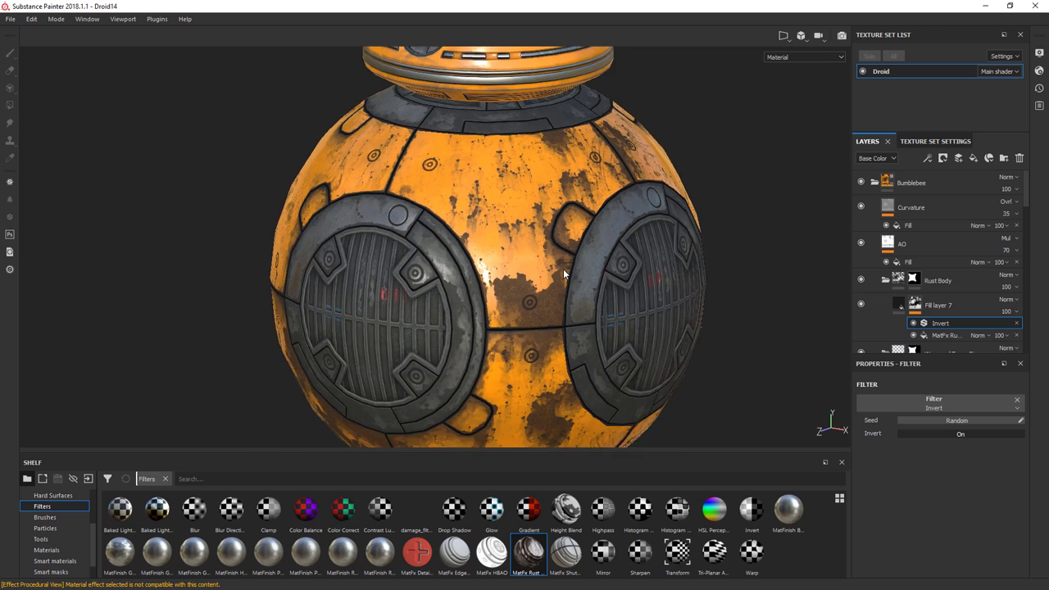
left_click_drag(599, 236, 533, 212, "alt")
Step: Lower the MatFx Rust fill's Rust Spreading to 0.08
left_click(949, 336)
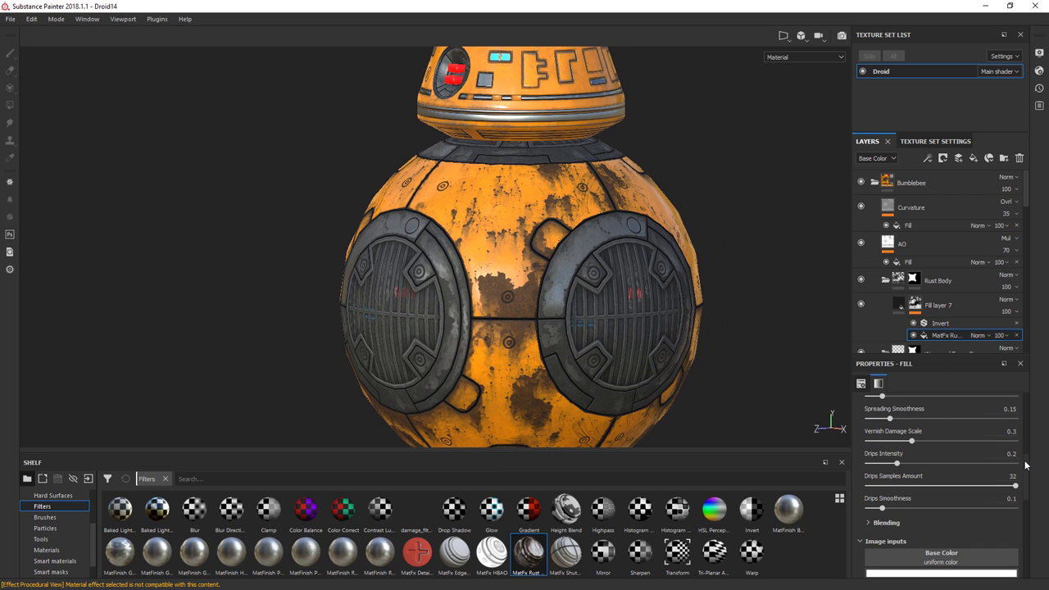
scroll(1024, 465, "up", 3)
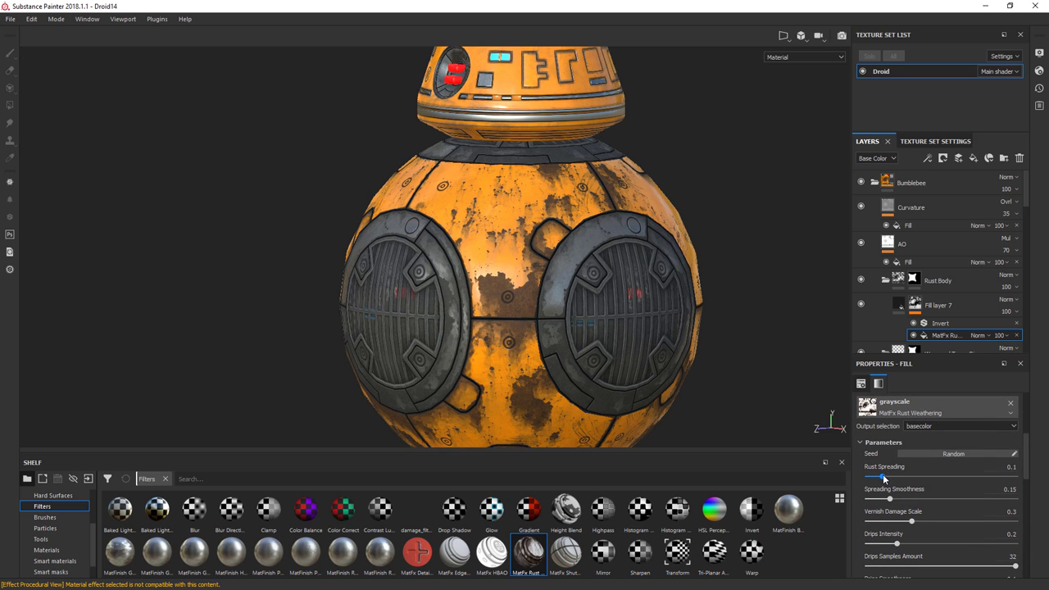
left_click_drag(883, 479, 879, 476)
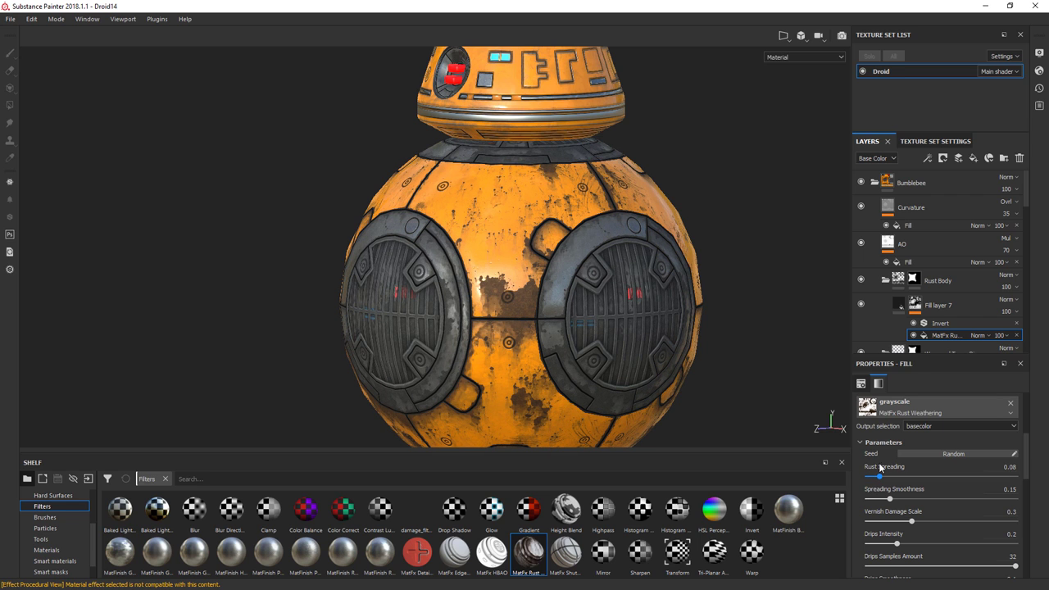
Step: Add a colour-selection mask to Rust Body, picking the grey body colour from the ID map
left_click(914, 281)
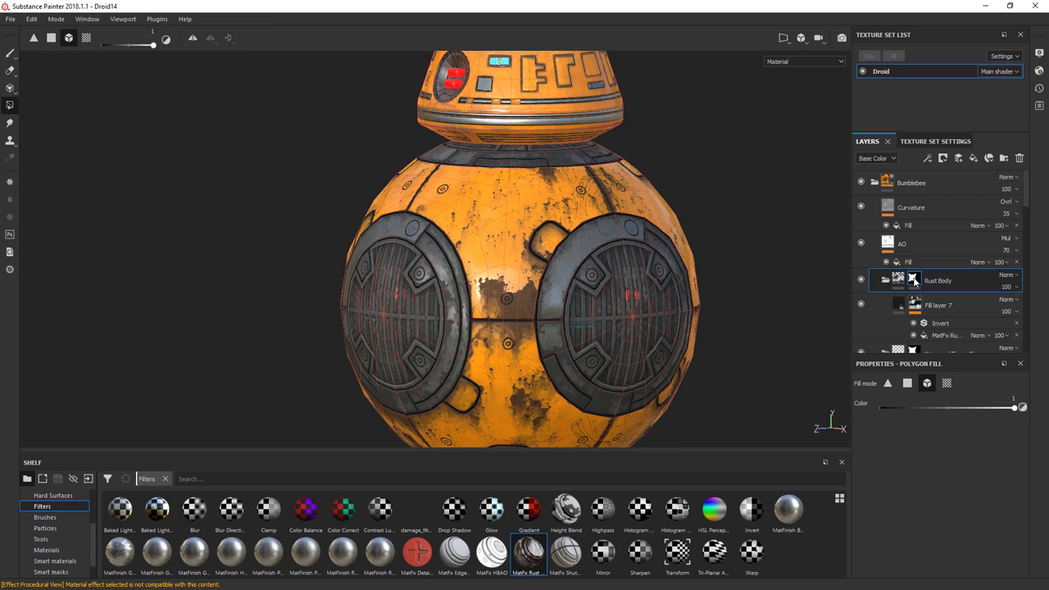
right_click(914, 281)
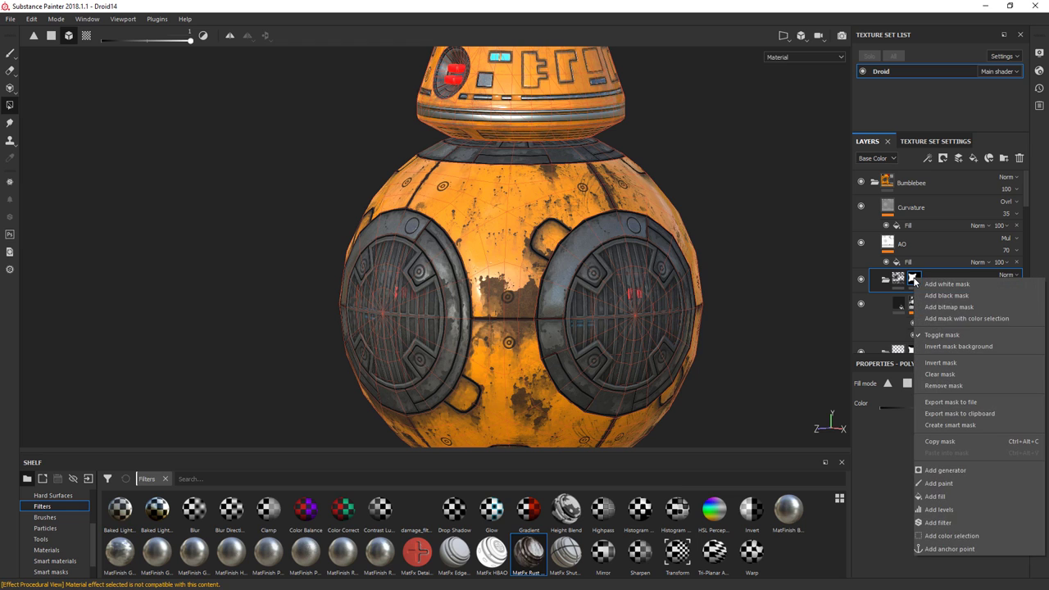
left_click(968, 318)
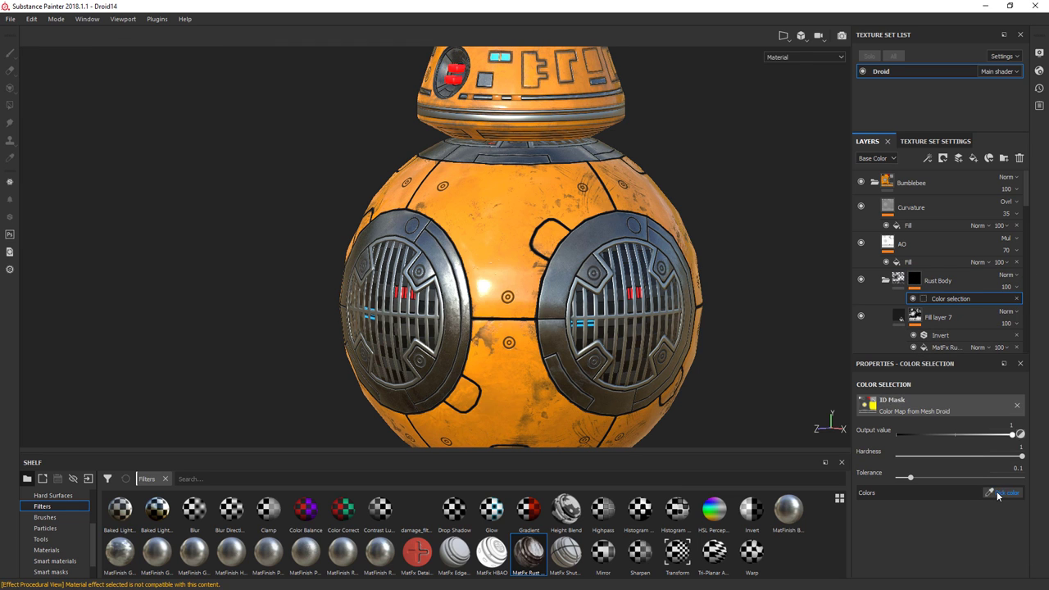
left_click(996, 492)
left_click(499, 233)
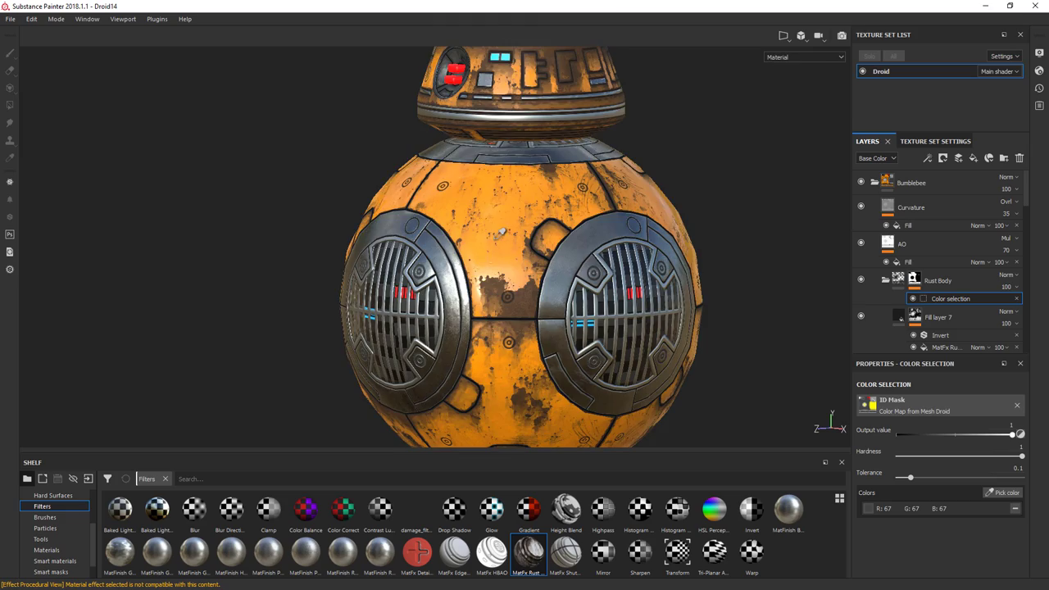
left_click_drag(499, 237, 574, 279, "alt")
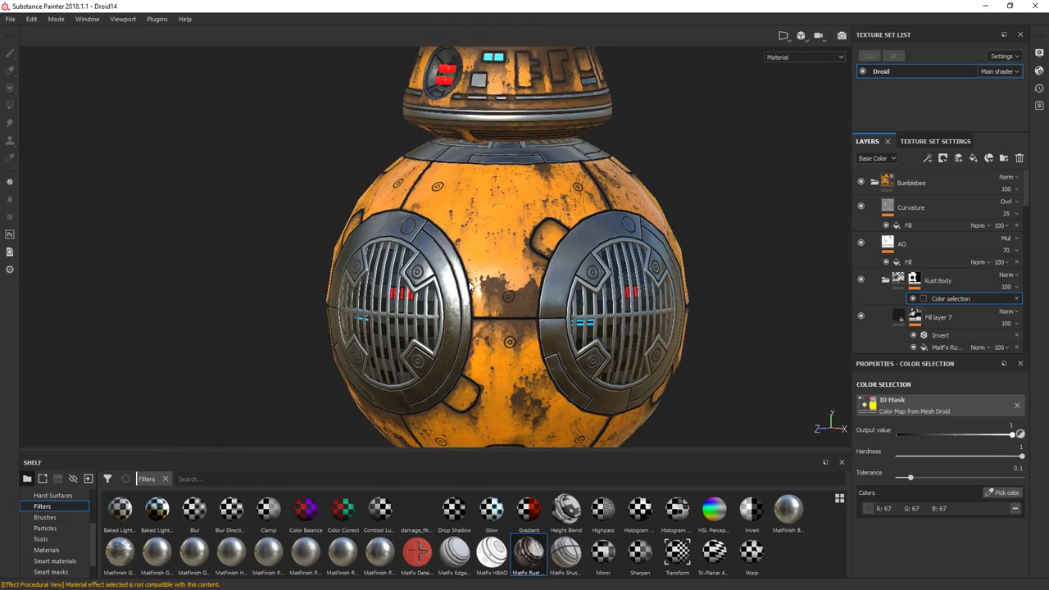
left_click(1011, 253)
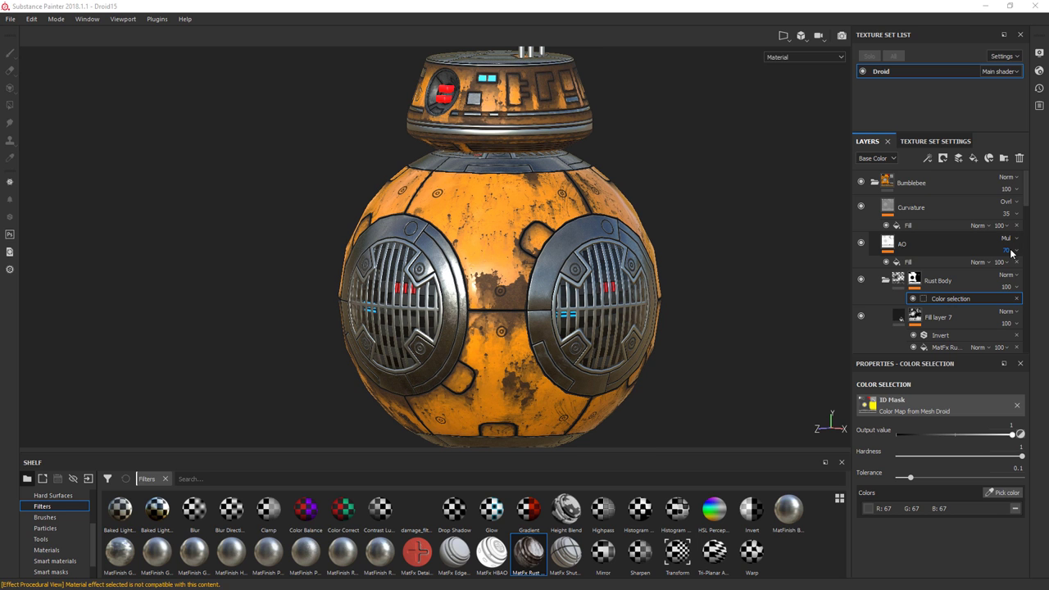
scroll(688, 315, "up", 6)
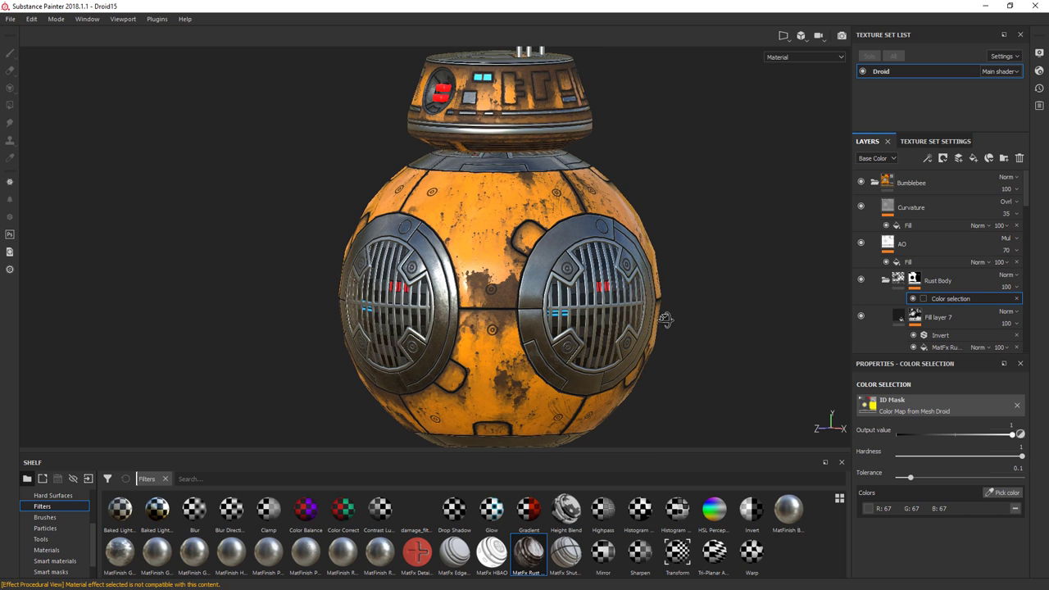
scroll(483, 268, "up", 3)
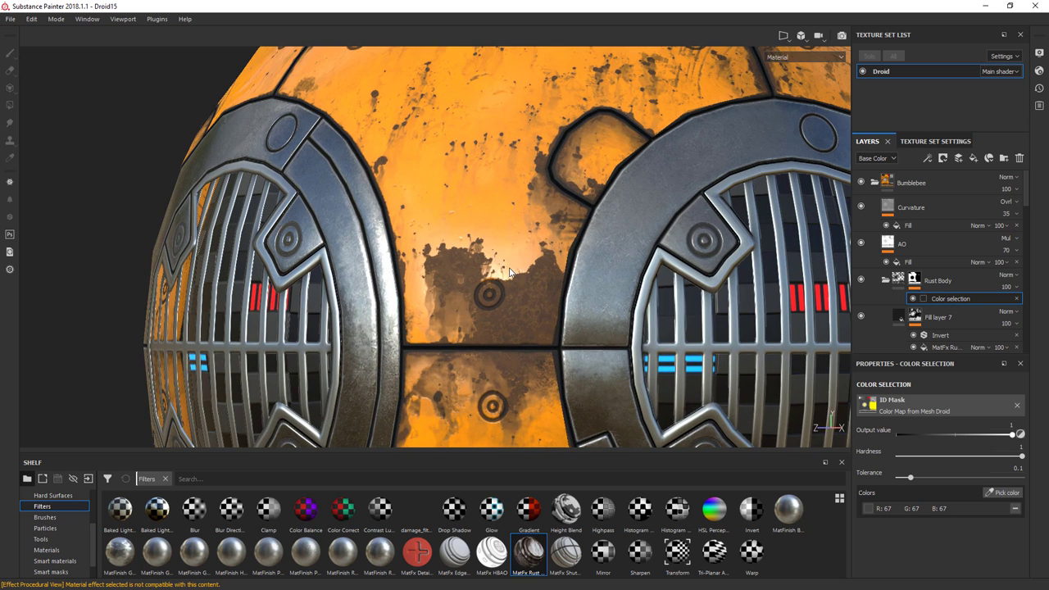
Step: Lower Fill layer 7's height to -0.0618 so the rust looks recessed
left_click(899, 318)
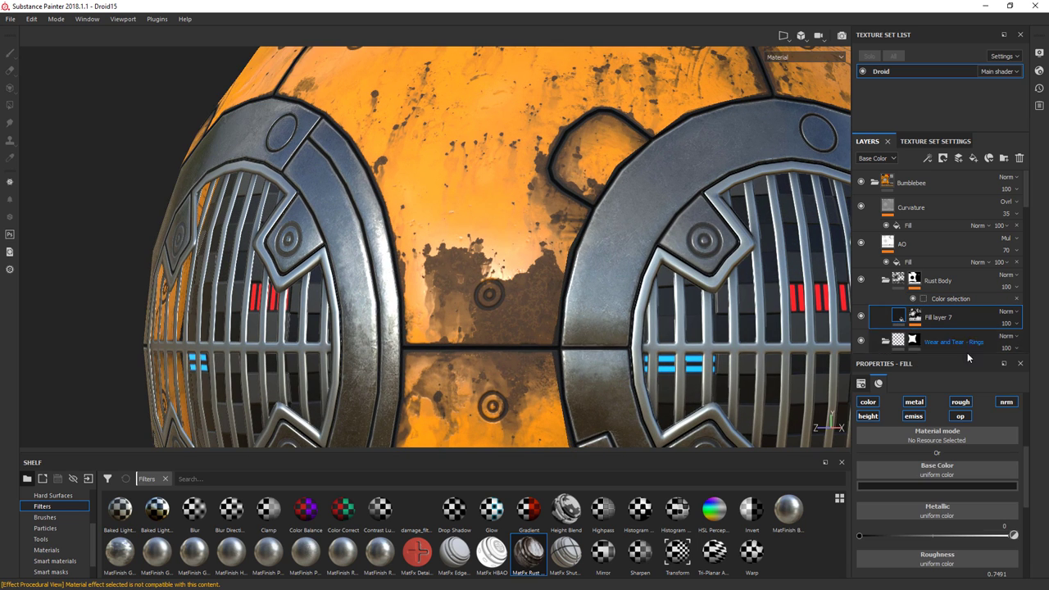
left_click_drag(1029, 468, 1024, 516)
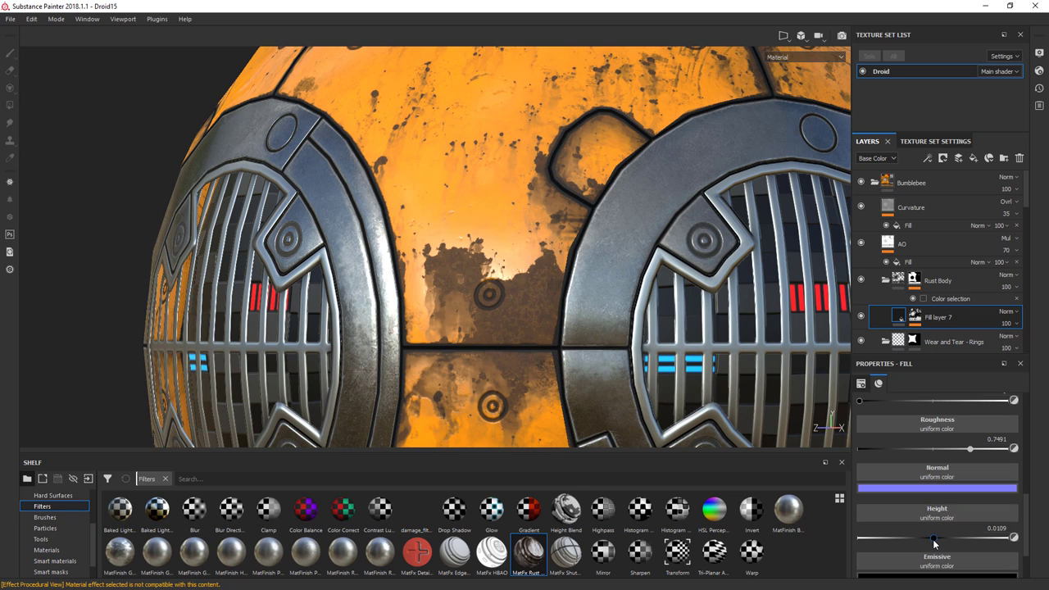
left_click_drag(932, 539, 928, 539)
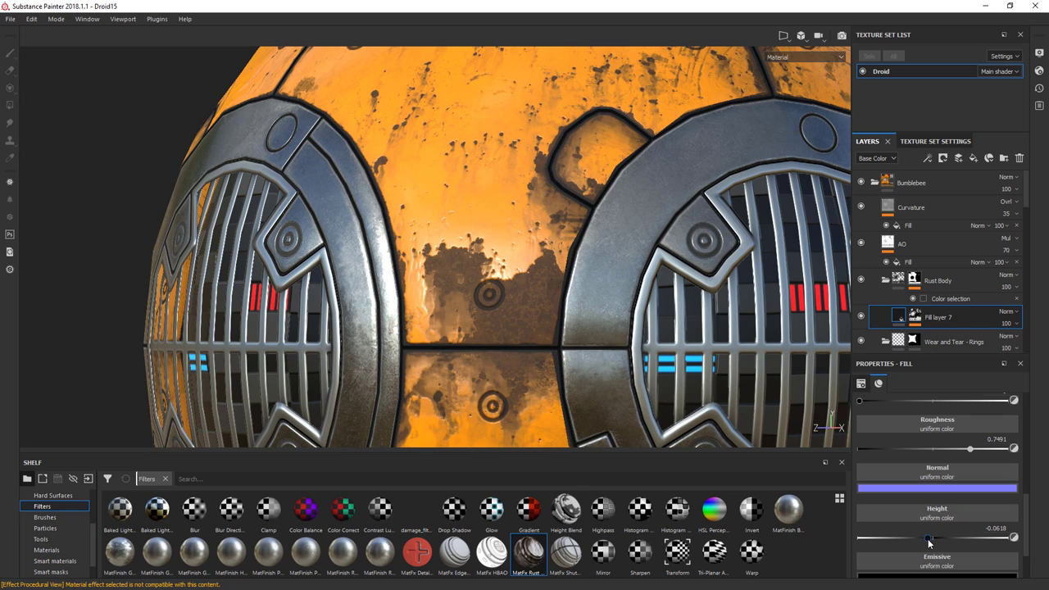
key("f")
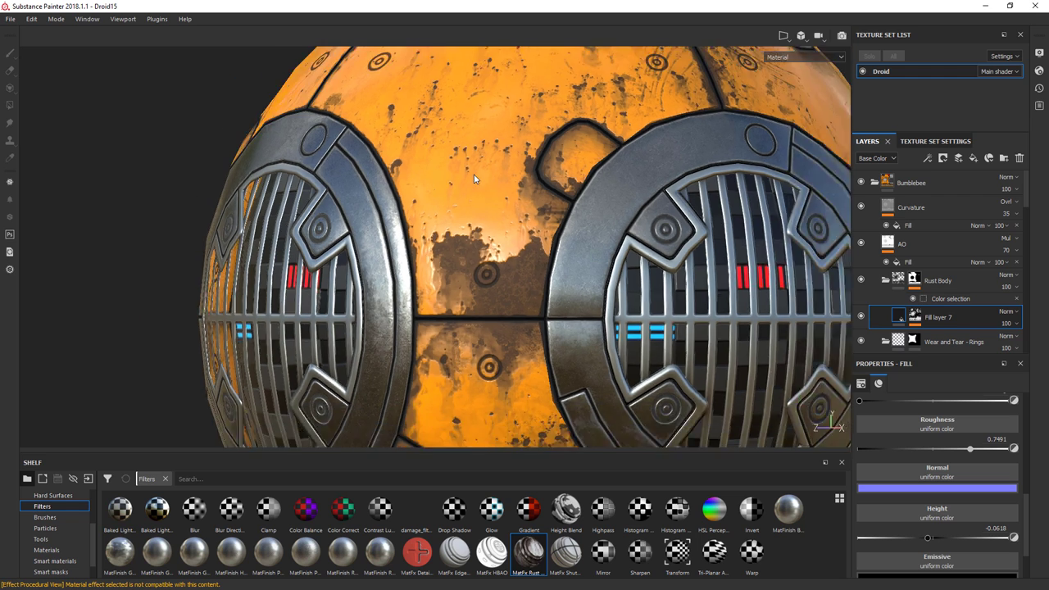
middle_click_drag(528, 151, 534, 229)
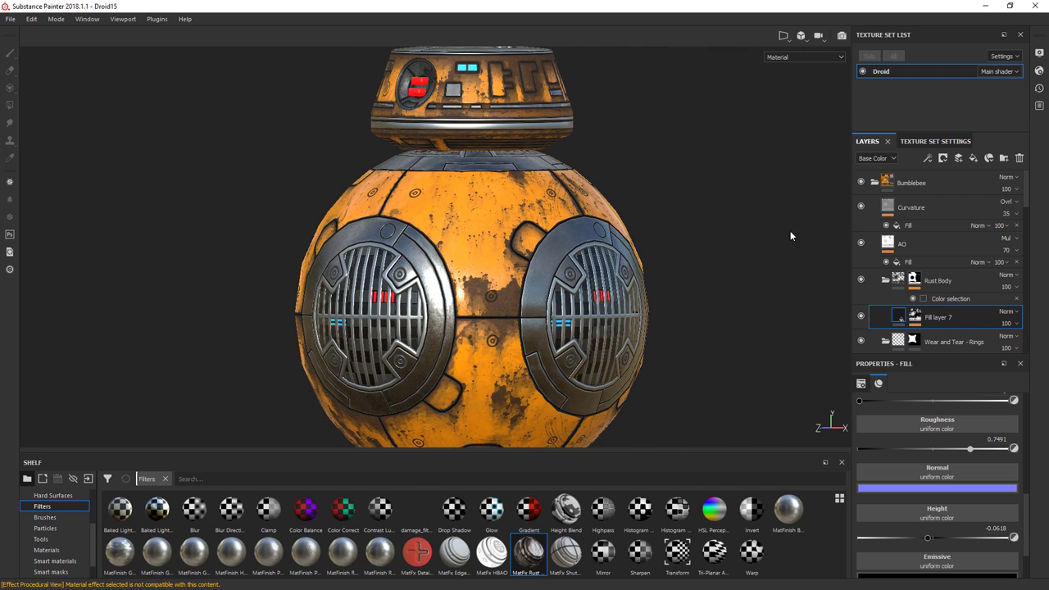
Step: Group the collapsed Rust Body layer into a new Folder 1 with Ctrl+G
left_click(886, 280)
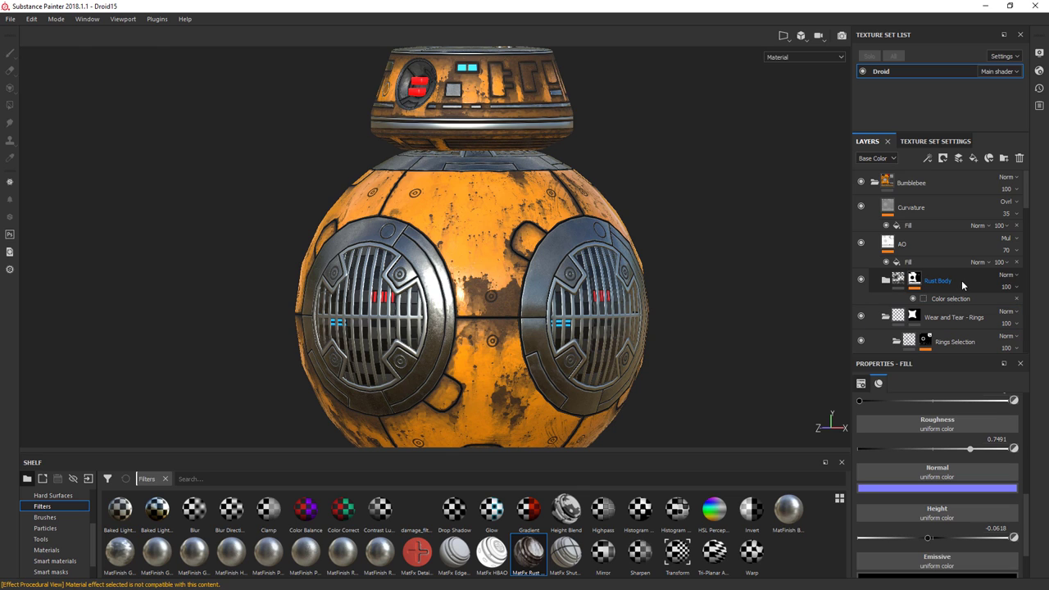
left_click(962, 284)
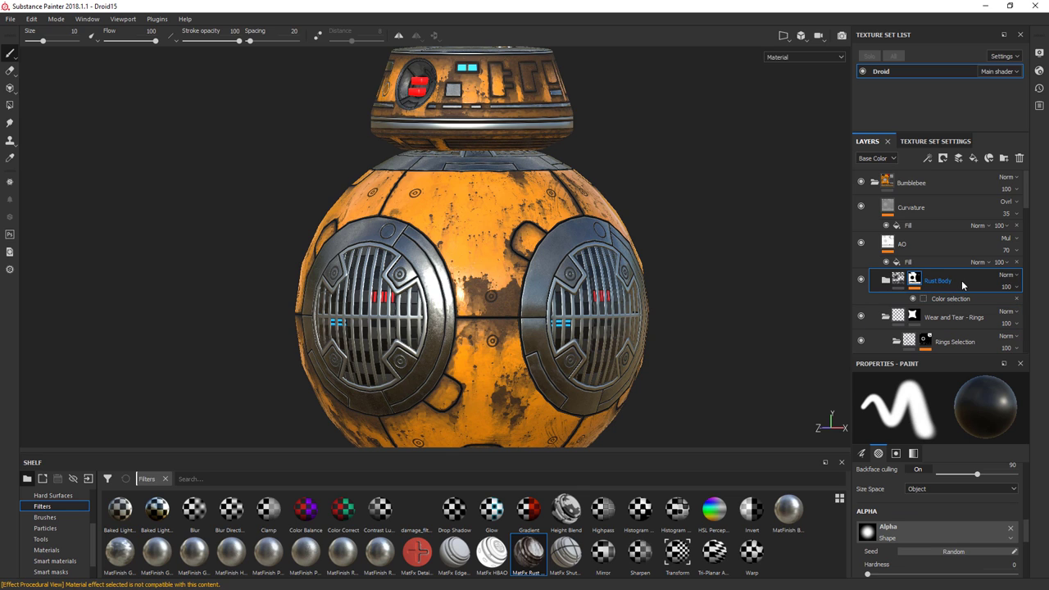
key("ctrl+g")
Step: Rename the new folder 'Rust Body Mask' and give it a black mask
double_click(924, 284)
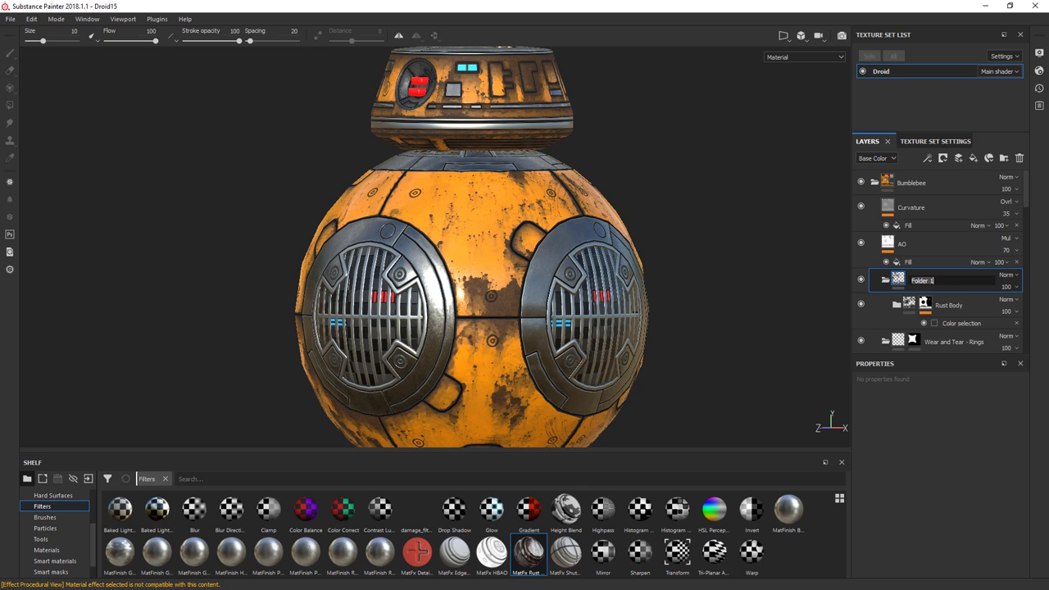
type("Rust Body Mask")
key("Return")
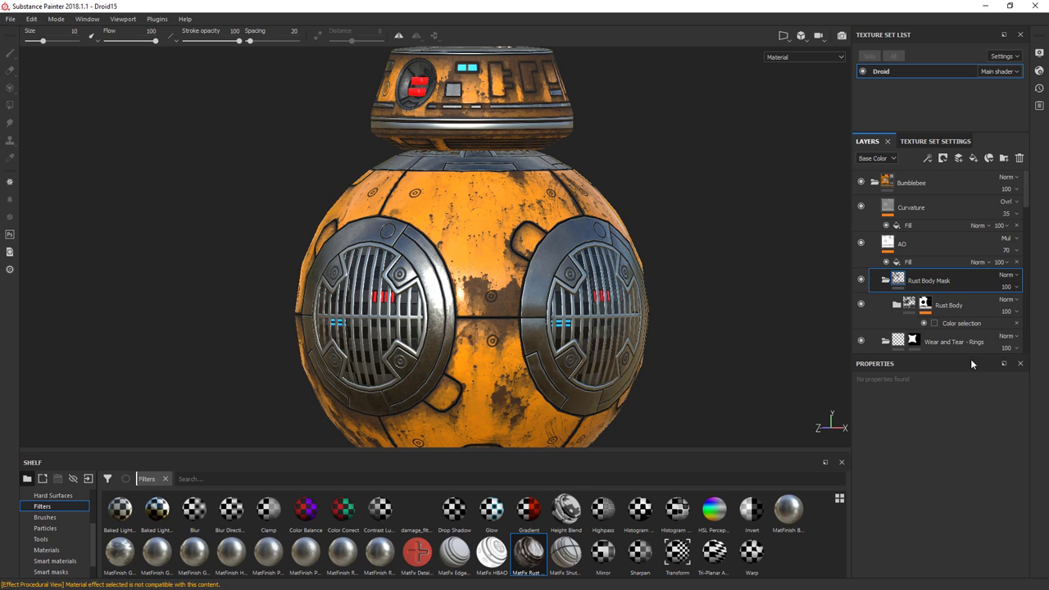
right_click(898, 280)
left_click(937, 296)
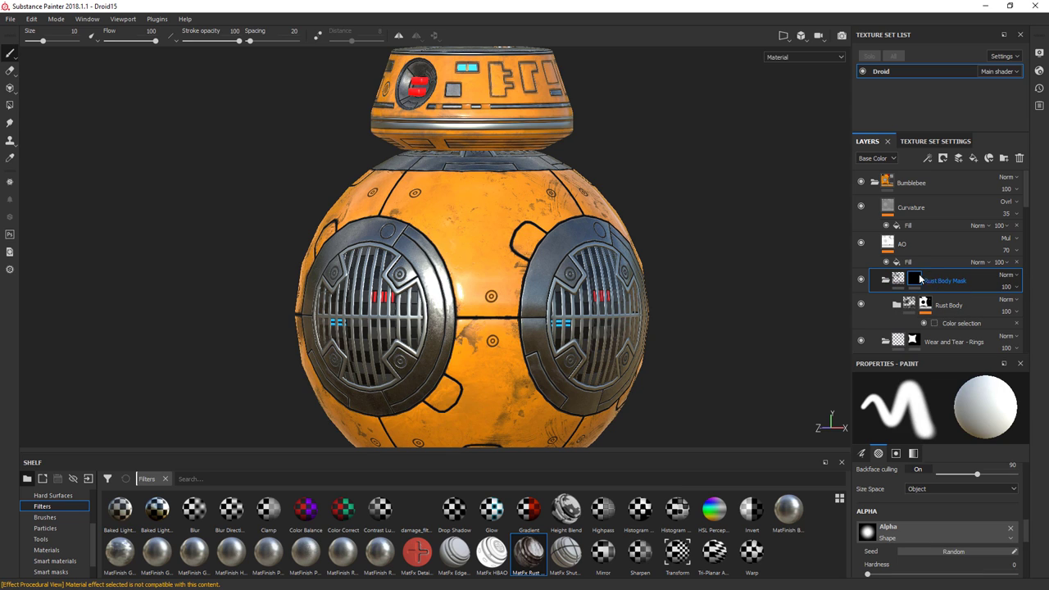
Step: Polygon-fill the droid's central body in mesh mode to reveal rust, then duplicate the group
left_click(9, 104)
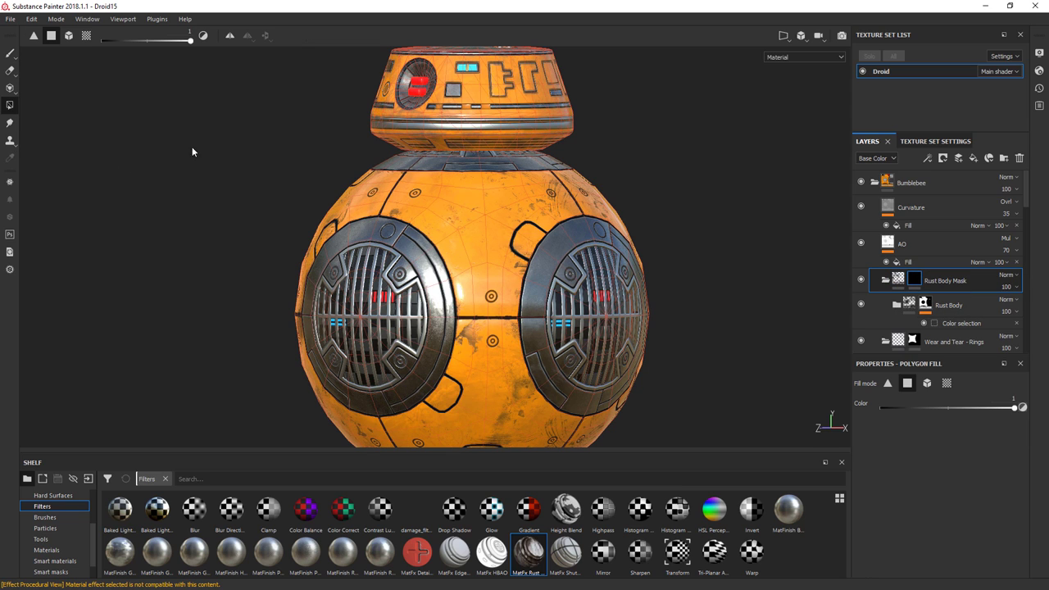
left_click(925, 383)
left_click(470, 234)
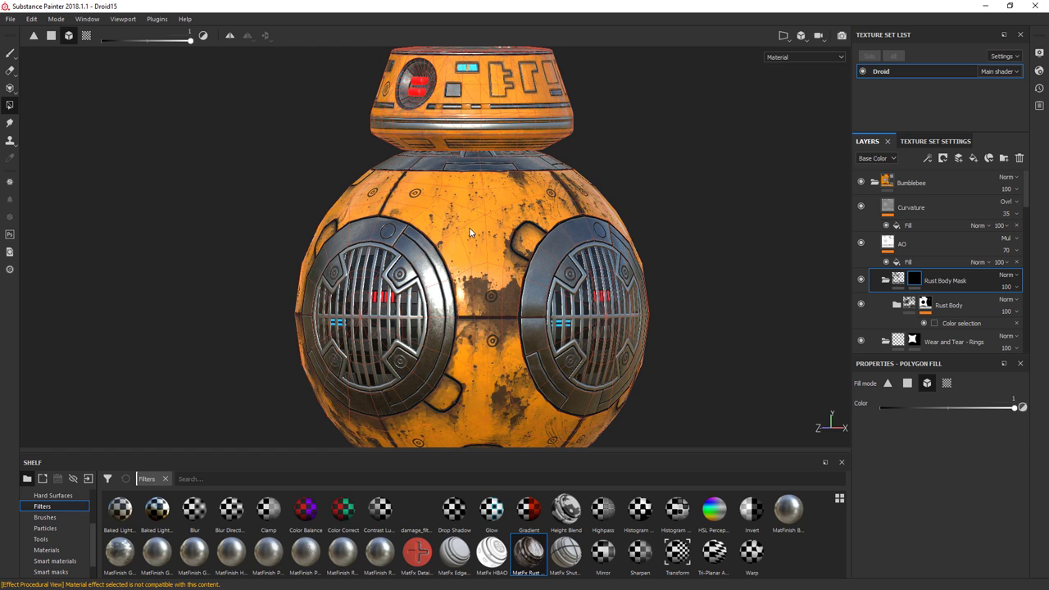
left_click(885, 280)
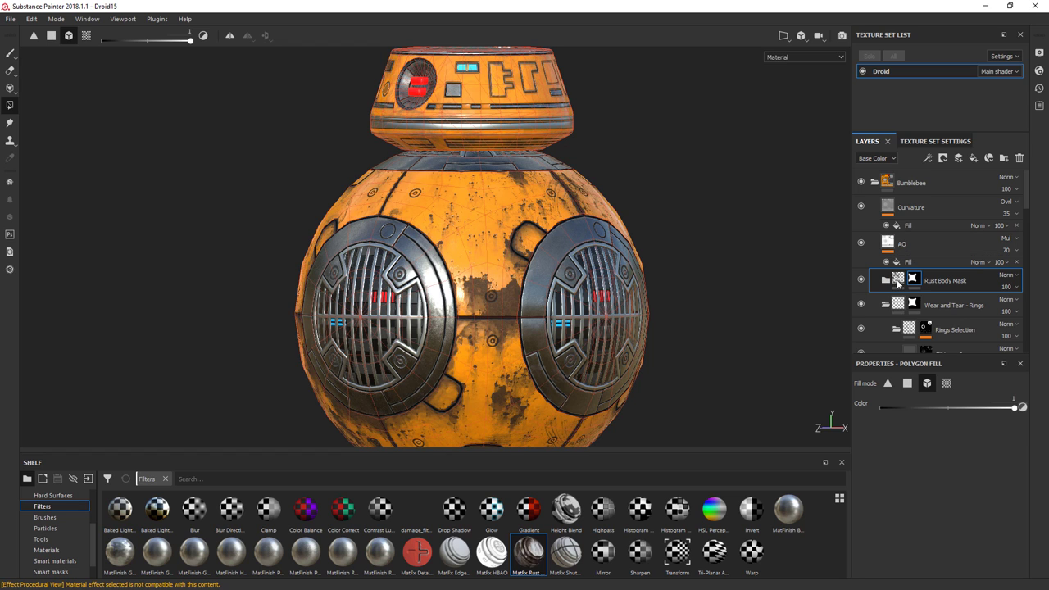
right_click(950, 283)
left_click(942, 210)
Step: Rename the copied group to 'Rust Head Mask'
double_click(955, 281)
left_click_drag(940, 281, 971, 281)
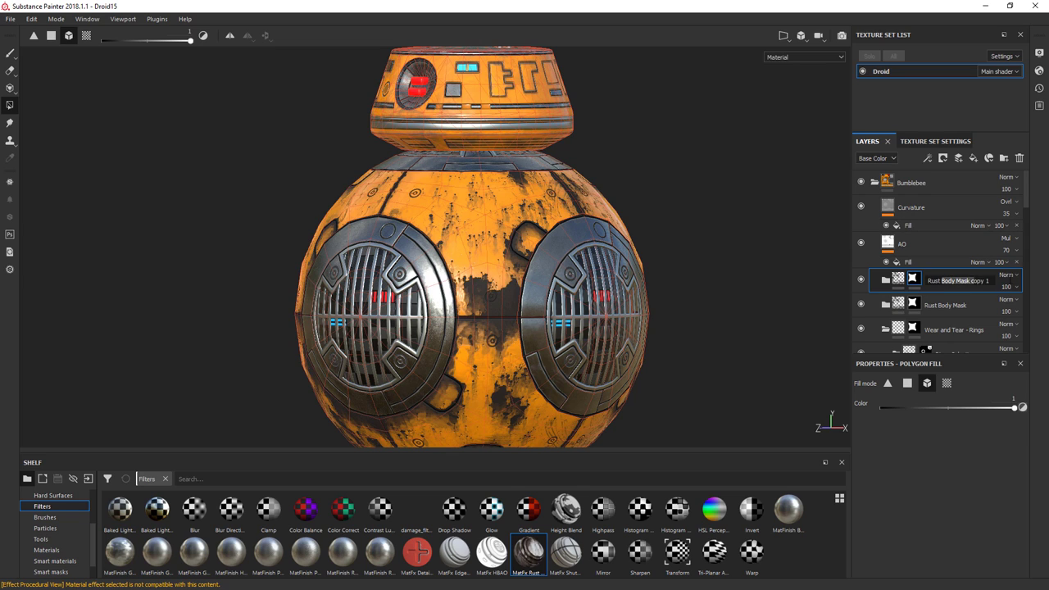
type("Head Mask")
key("Return")
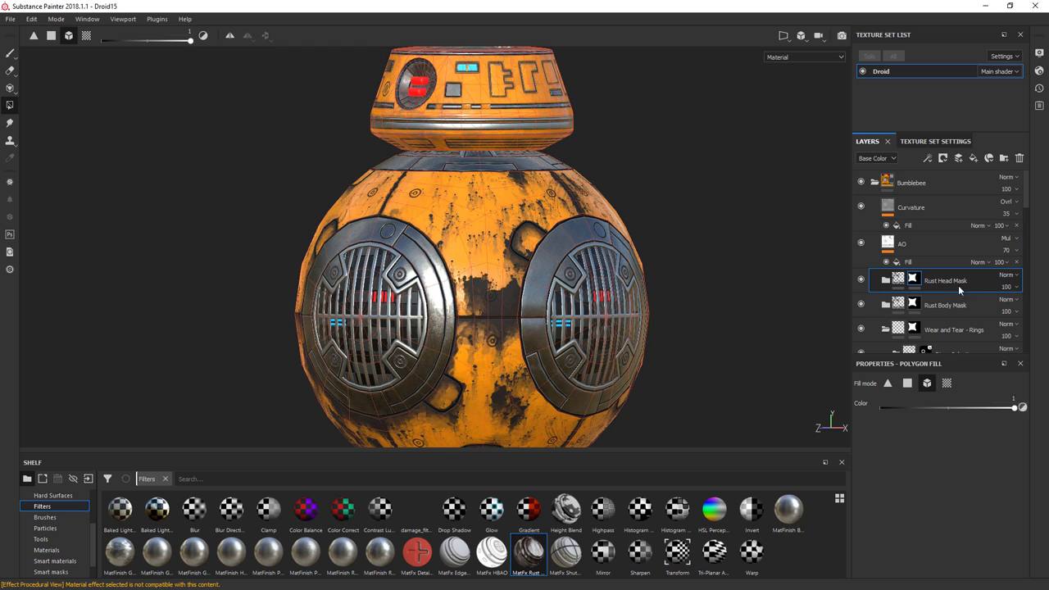
Step: Add a black mask and polygon-fill the droid's head so rust shows only there
right_click(911, 279)
left_click(939, 293)
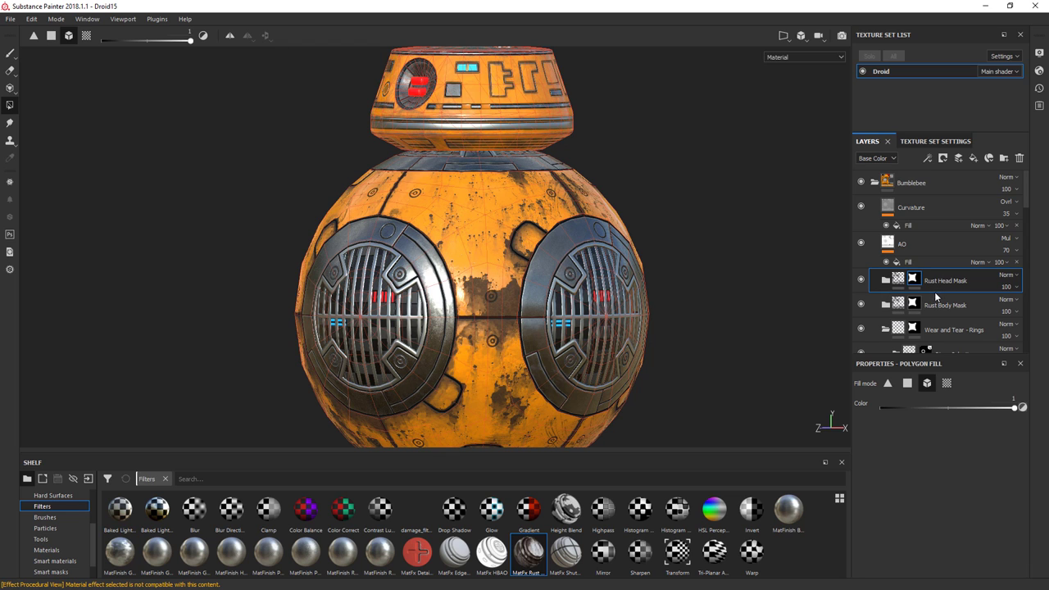
left_click_drag(751, 199, 614, 141, "alt")
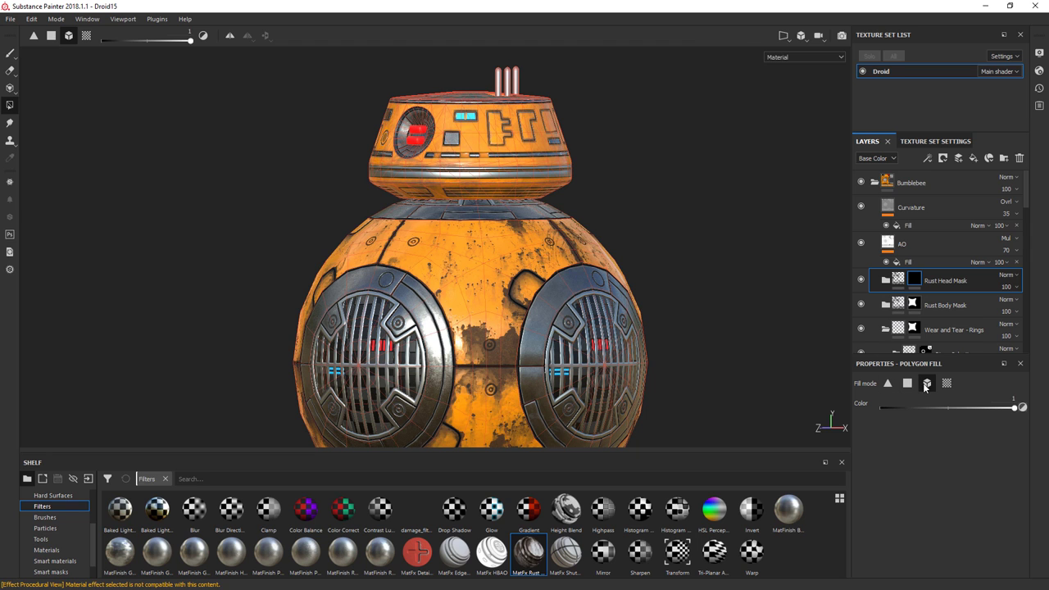
left_click(514, 158)
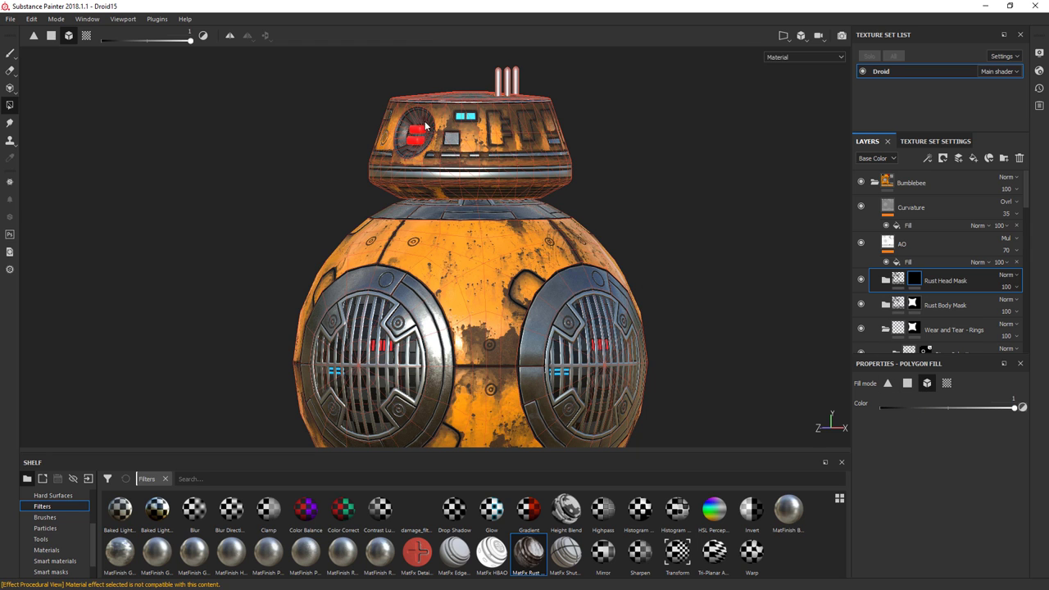
right_click_drag(425, 125, 796, 238, "alt")
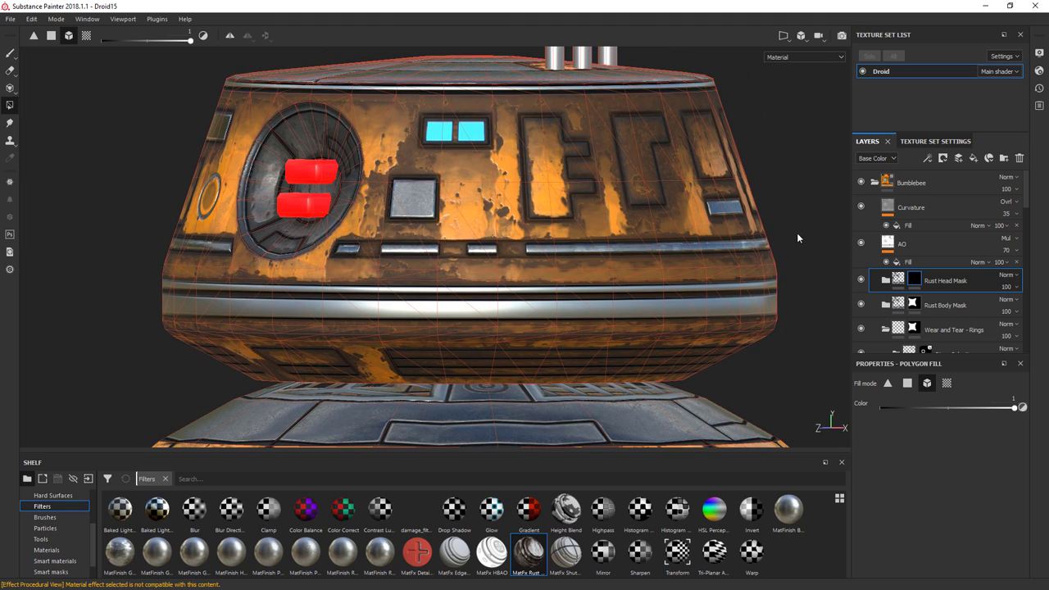
left_click(886, 281)
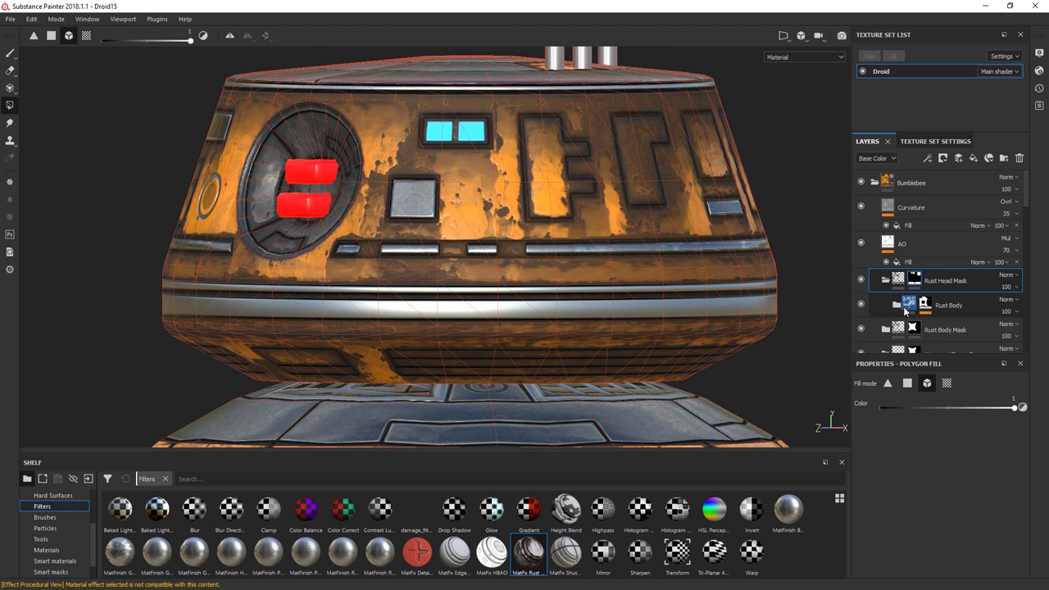
Step: Select the rust MatFx effect on Fill layer 7 inside Rust Body
left_click(897, 304)
scroll(932, 308, "down", 2)
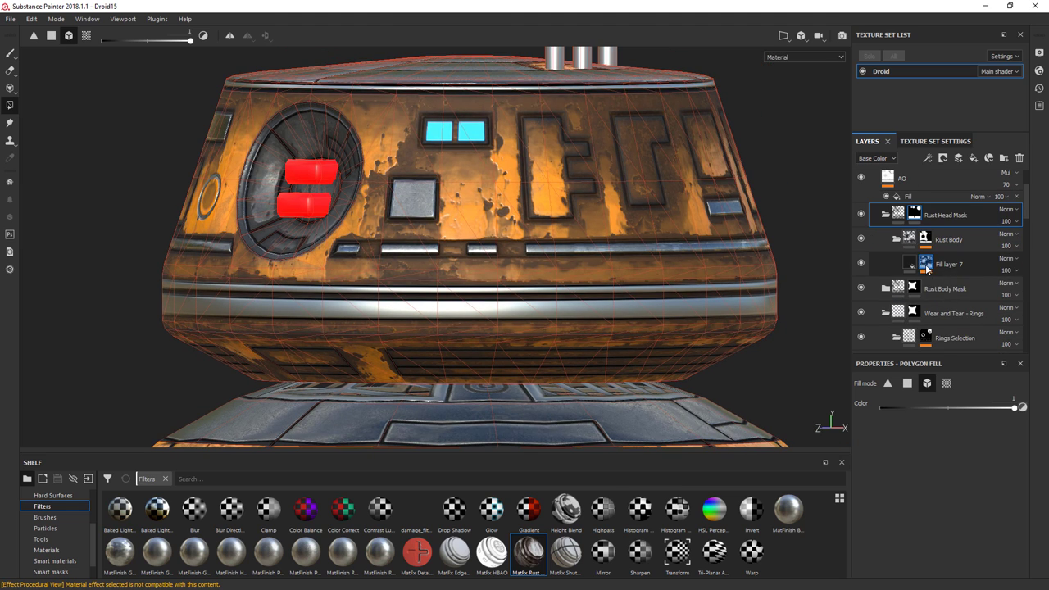
left_click(926, 264)
left_click(950, 294)
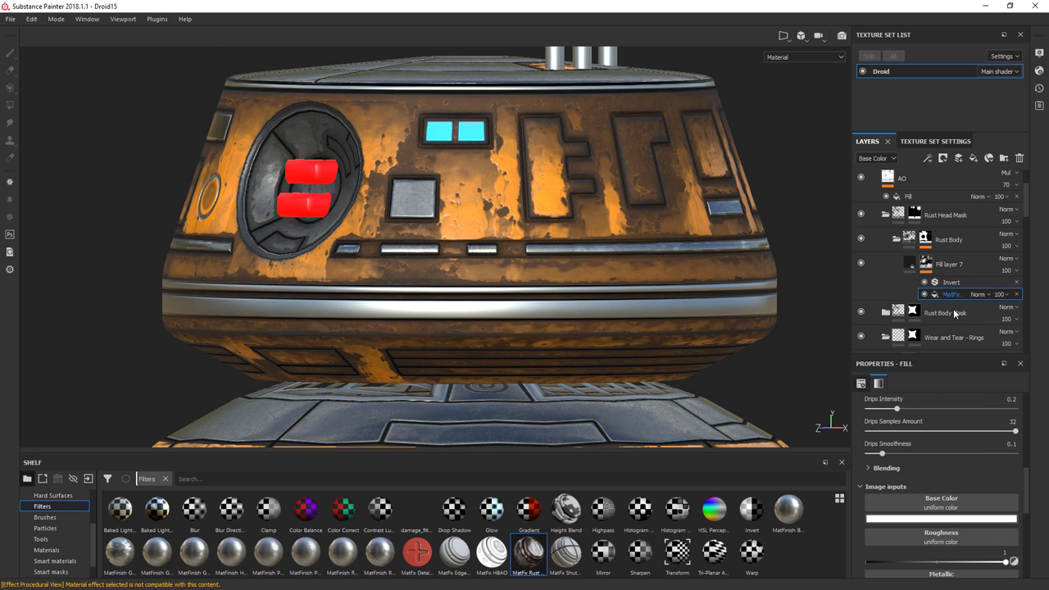
scroll(1028, 471, "up", 3)
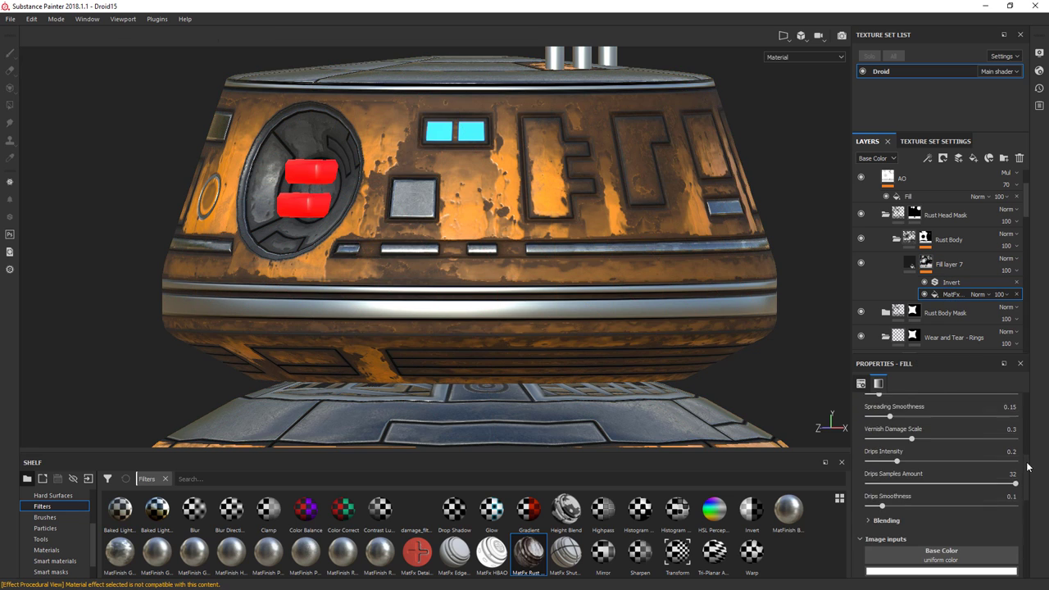
scroll(1029, 454, "down", 2)
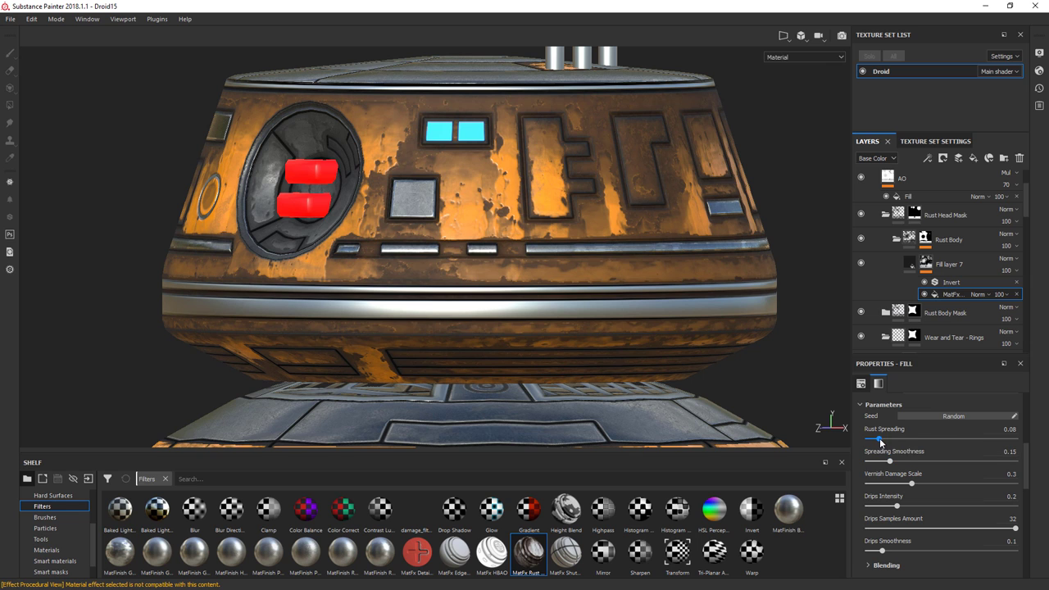
left_click_drag(880, 439, 872, 441)
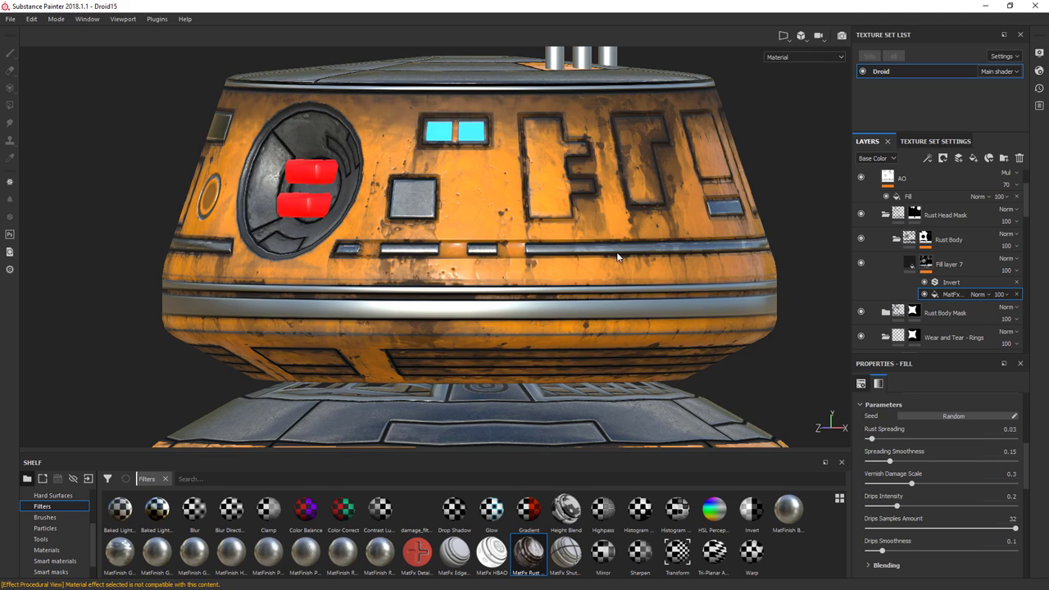
scroll(504, 172, "down", 4)
left_click_drag(504, 172, 774, 358, "alt")
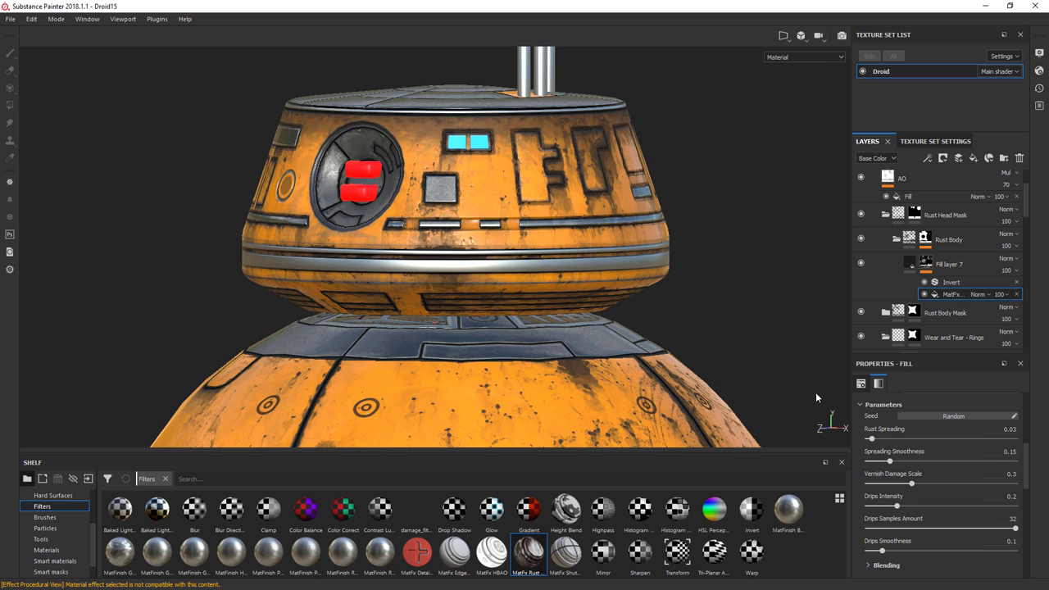
Step: Set Rust Spreading to 0.015 and inspect the sparser rust on the droid
left_click(1004, 429)
type("0.015")
key("Return")
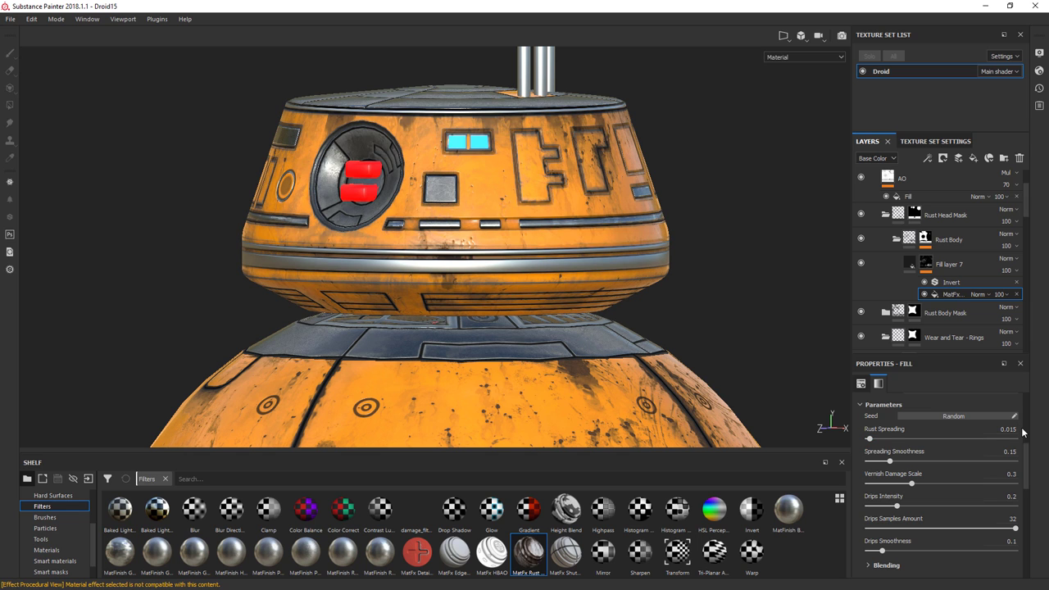
scroll(553, 317, "down", 6)
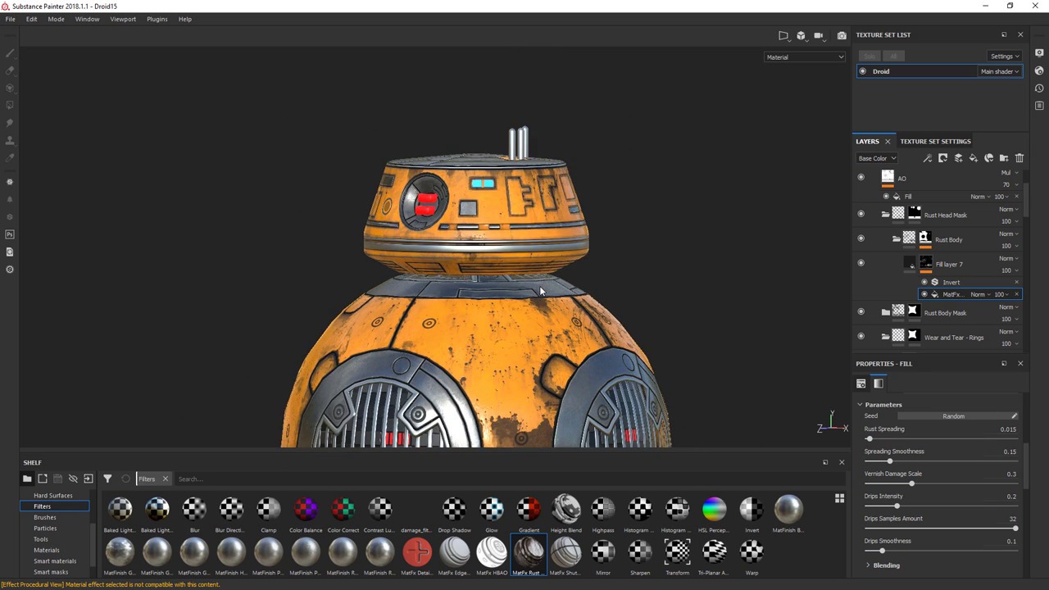
left_click_drag(549, 234, 513, 237, "alt")
scroll(512, 234, "up", 5)
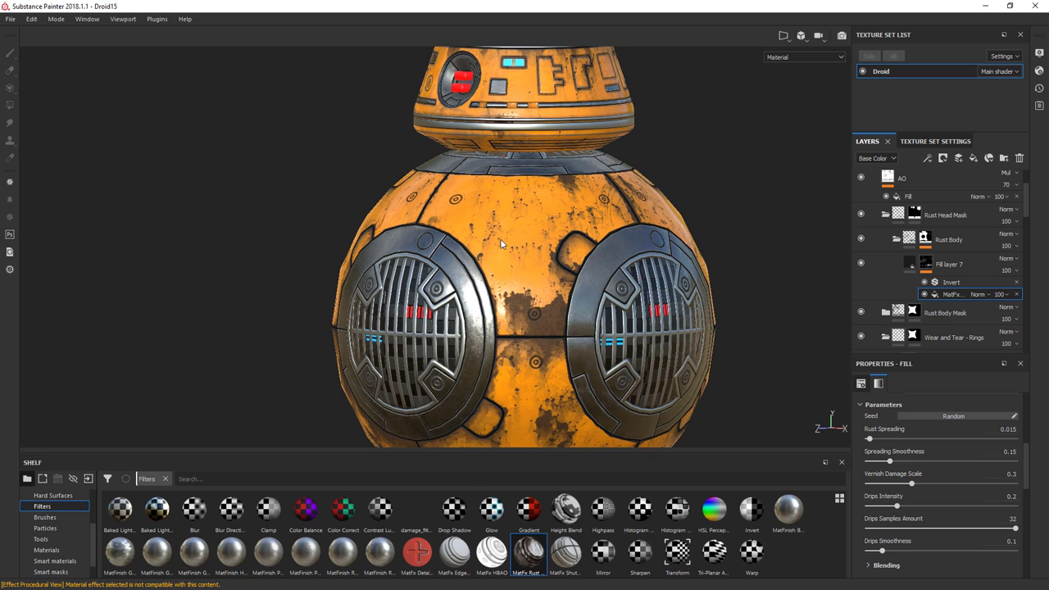
scroll(547, 213, "down", 2)
scroll(547, 213, "up", 3)
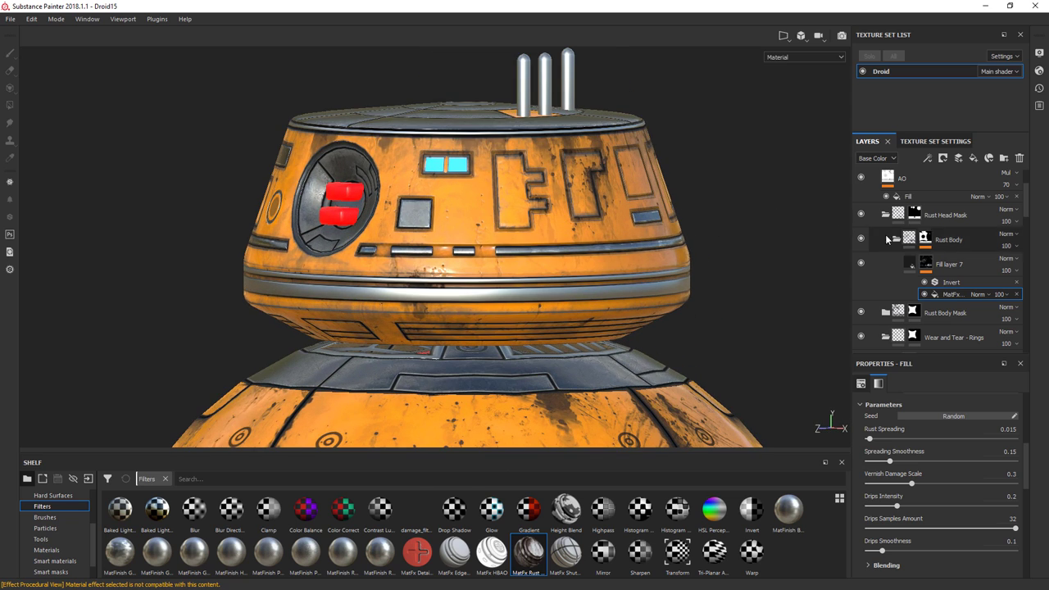
Step: Add the grey panel and light band ID colours to Rust Body's Color selection
right_click(926, 240)
left_click(975, 340)
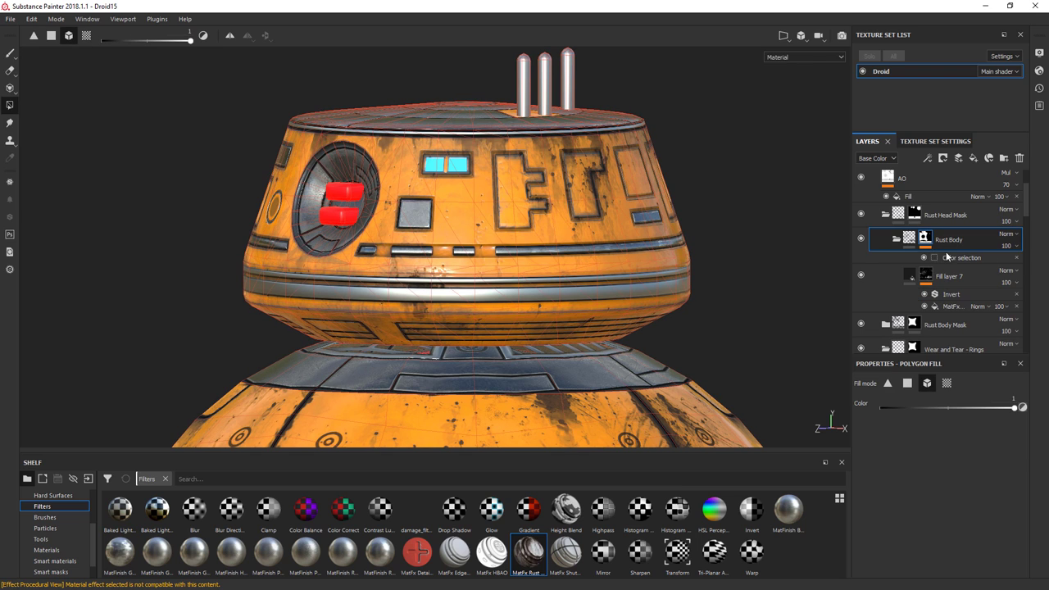
left_click(951, 256)
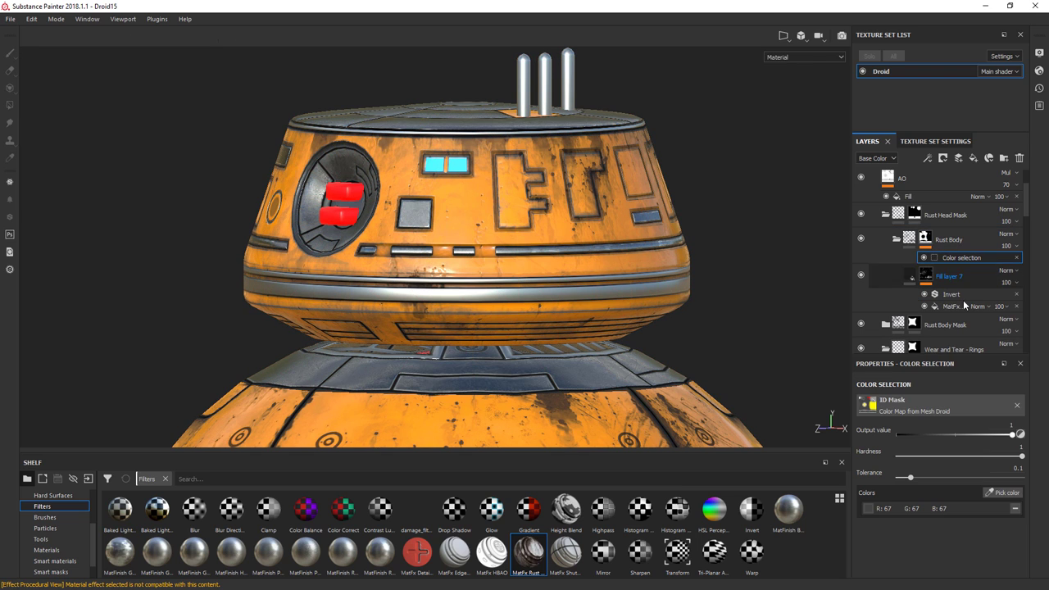
left_click(995, 492)
left_click(413, 215)
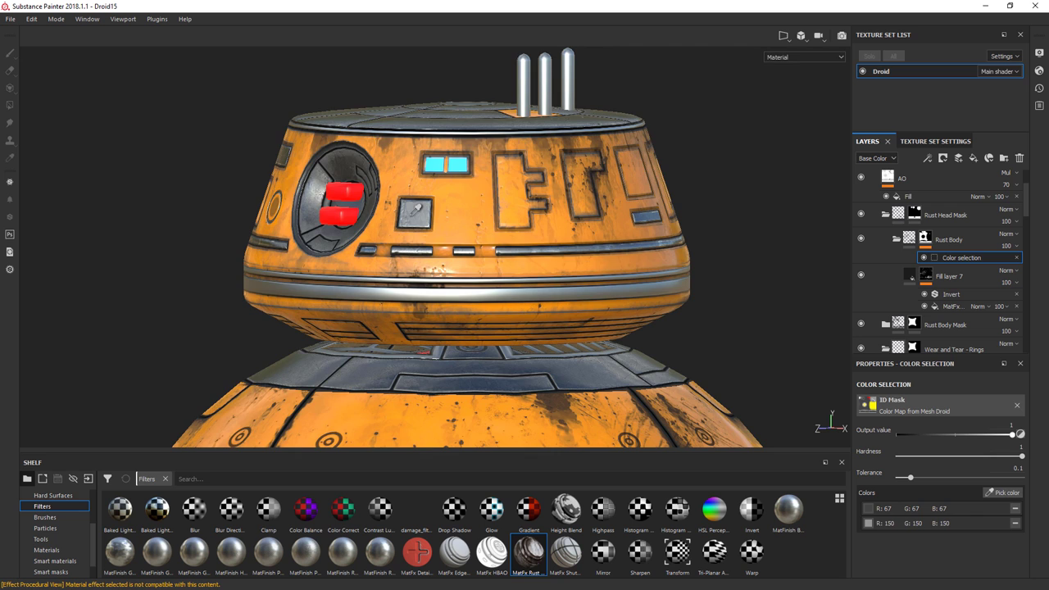
left_click(999, 492)
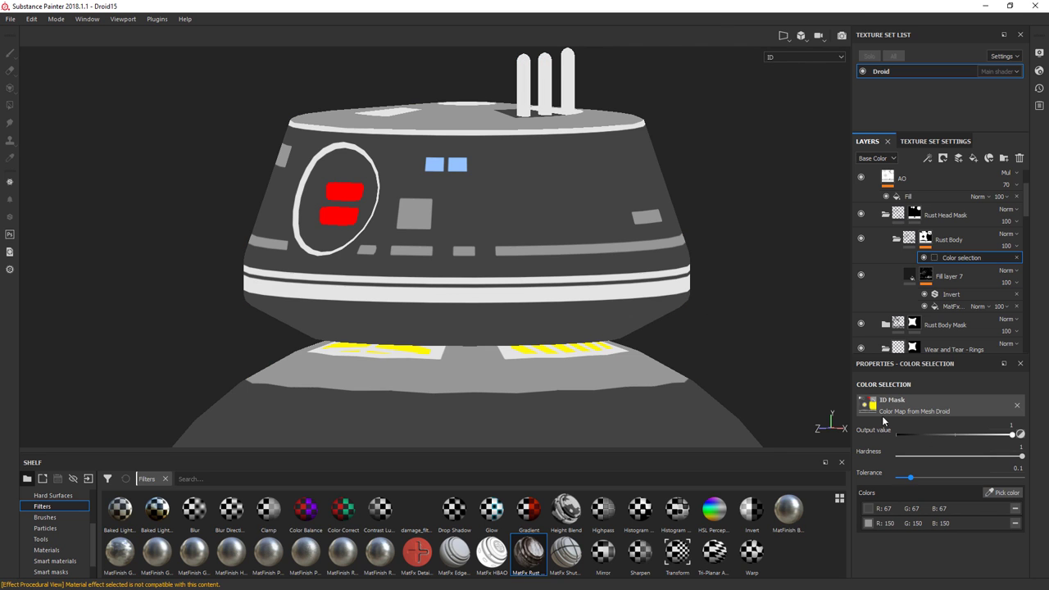
left_click(445, 296)
left_click_drag(331, 263, 672, 278, "alt")
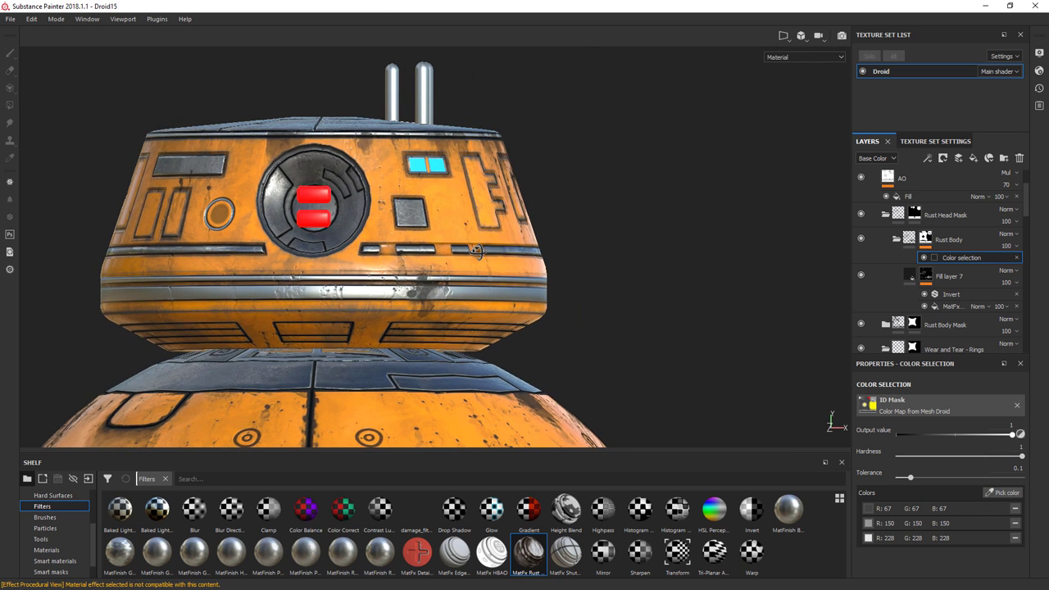
Step: Re-randomize the rust effect's seed twice and zoom out to view the whole droid
left_click(950, 306)
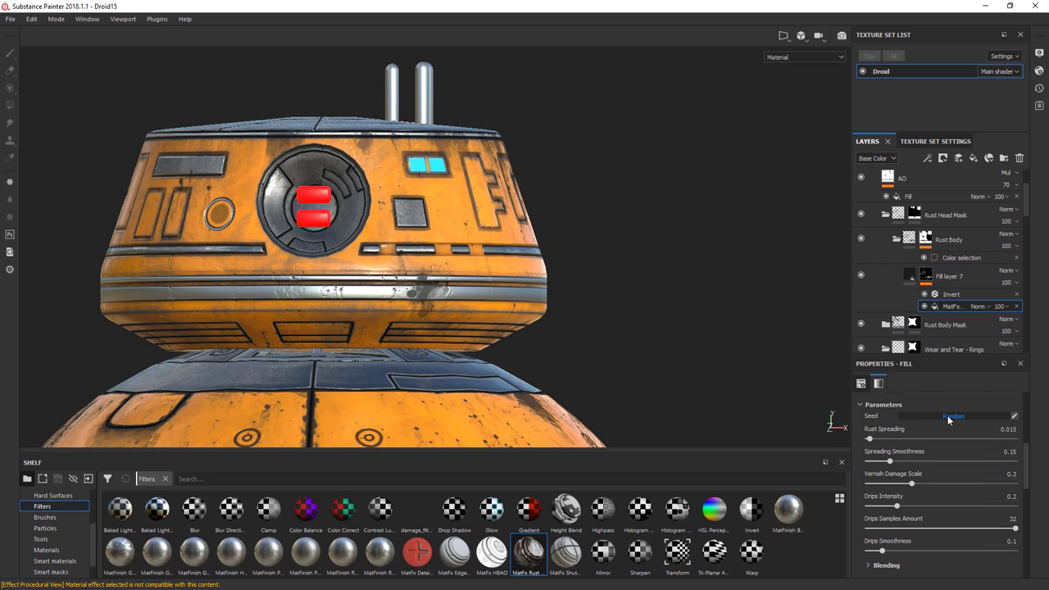
left_click(947, 415)
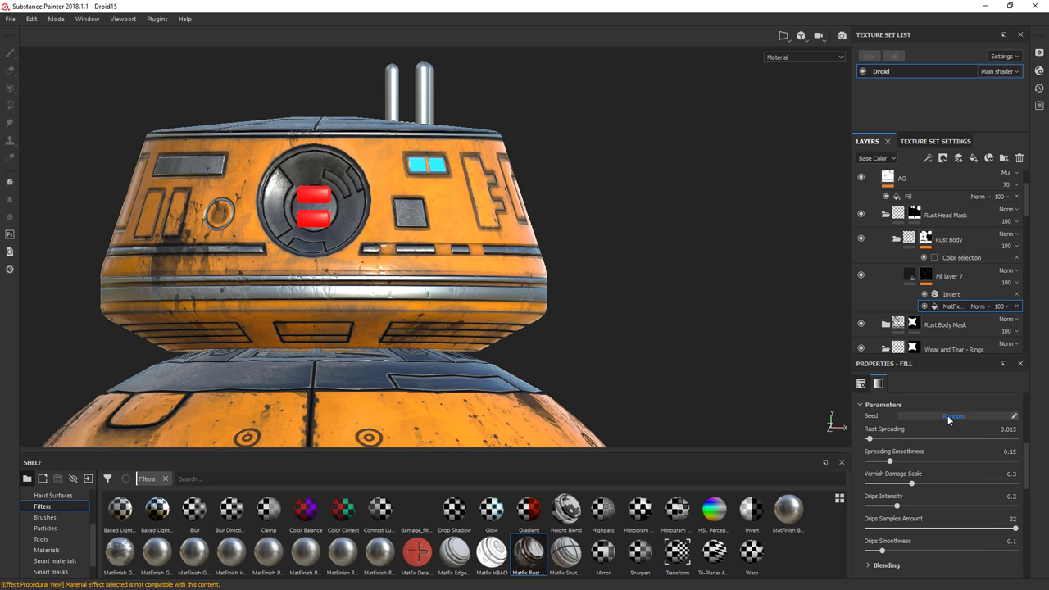
left_click(947, 415)
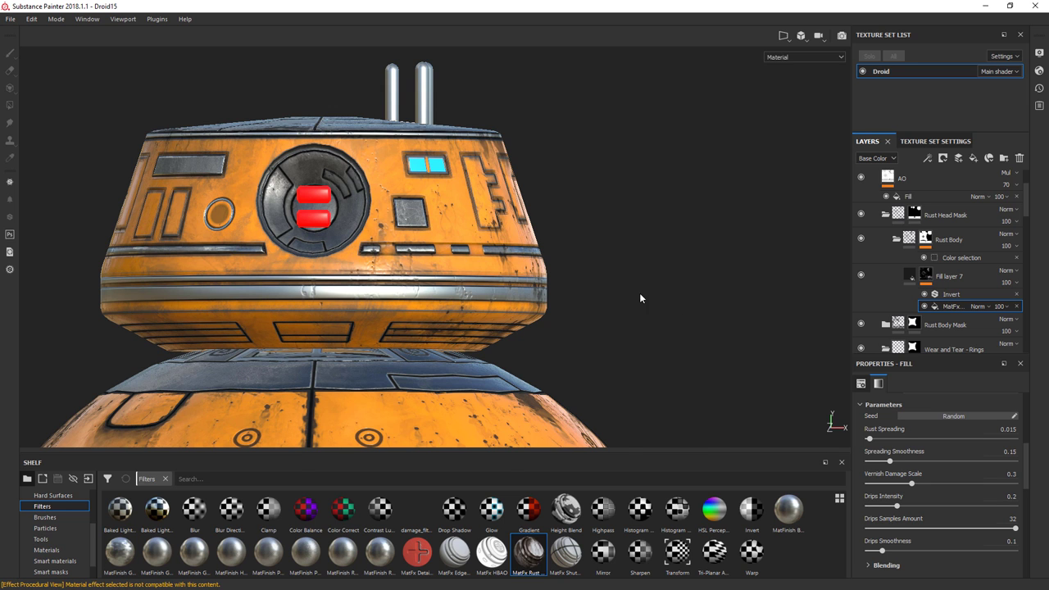
left_click_drag(640, 298, 472, 251, "alt")
scroll(507, 263, "down", 5)
scroll(508, 263, "down", 3)
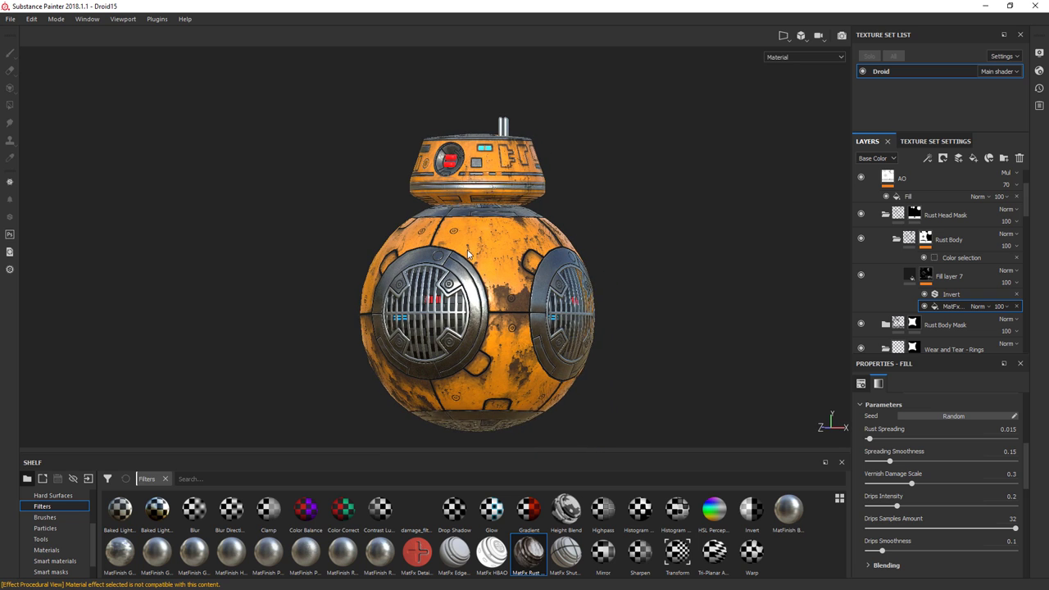
scroll(472, 250, "up", 3)
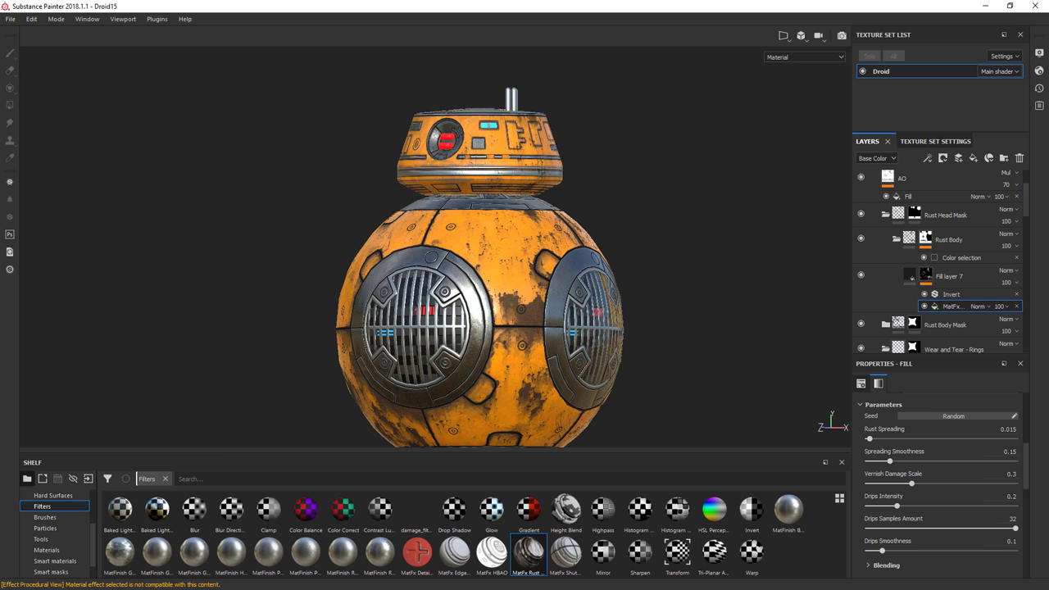
Step: Save an incremental project version and duplicate the Rust Head Mask folder
key("ctrl+alt+s")
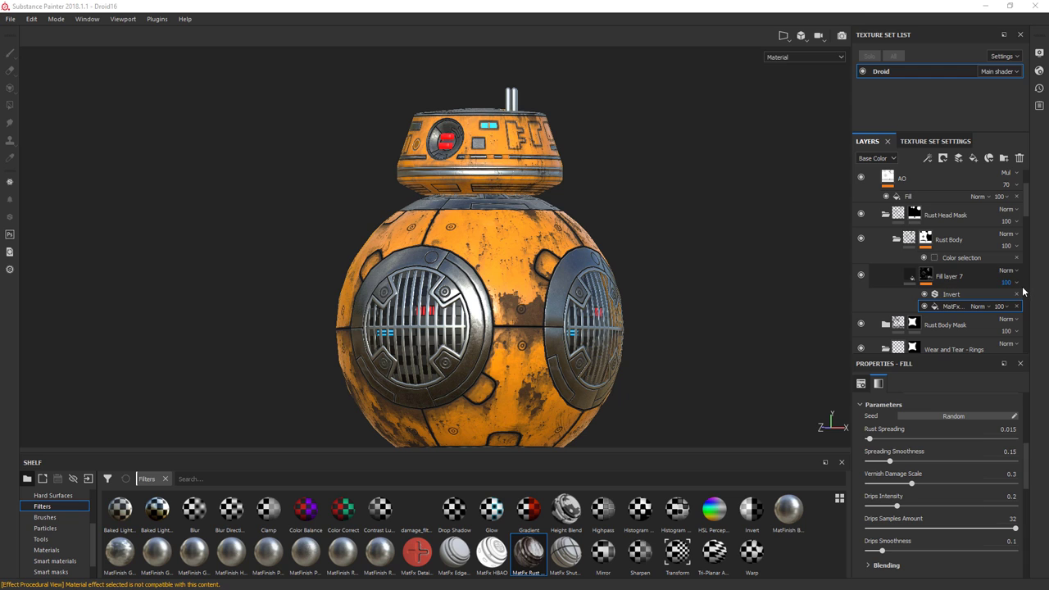
left_click(885, 215)
right_click(935, 214)
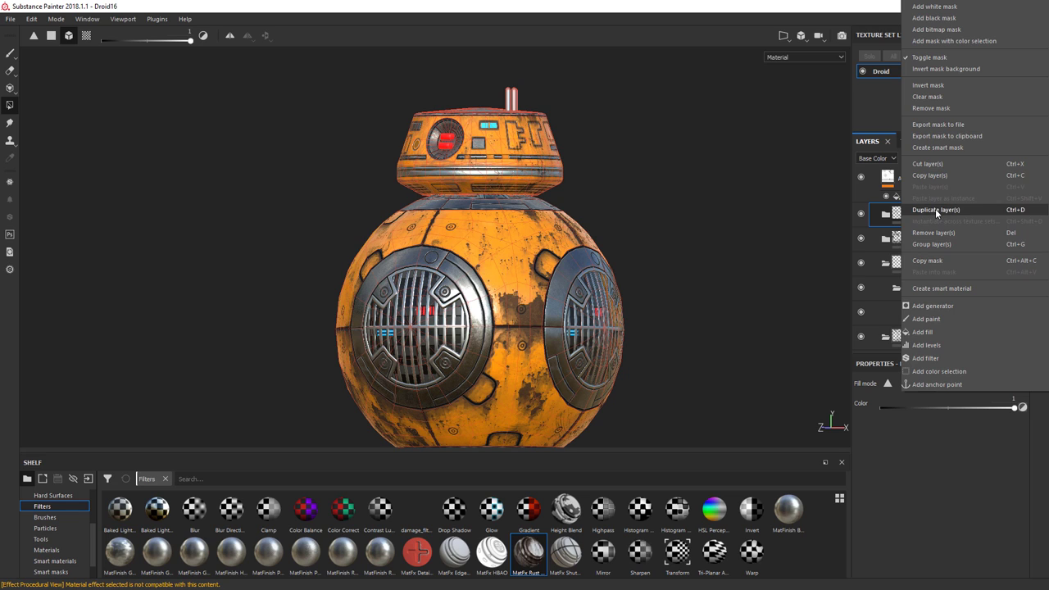
left_click(935, 210)
Step: Rename the duplicated folder to 'Rust Rings'
double_click(940, 215)
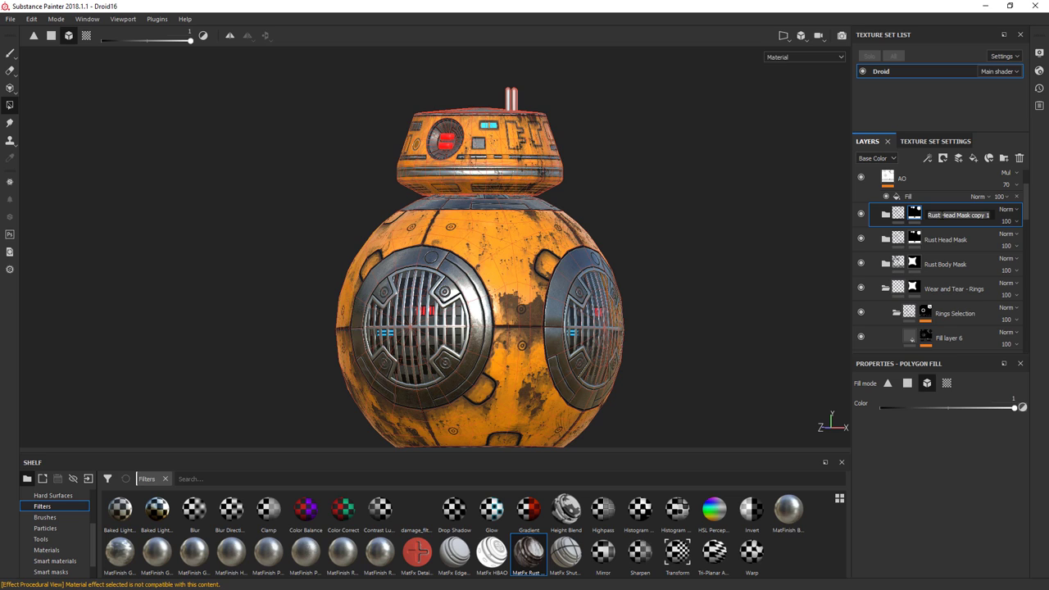
left_click_drag(940, 215, 989, 216)
type("Rings")
key("Return")
right_click(921, 215)
key("Escape")
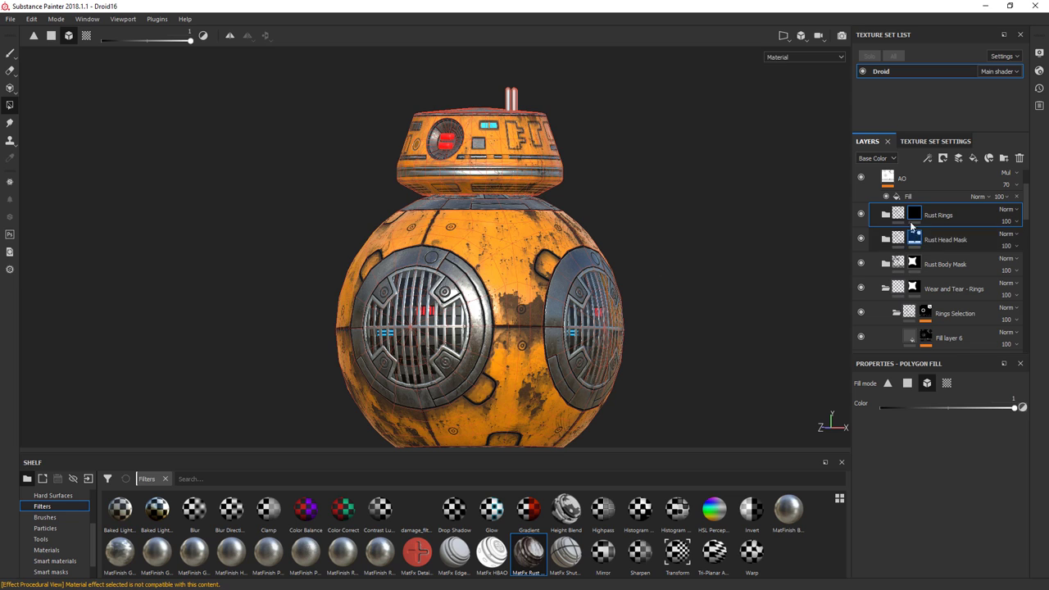
Step: Remove the dark R:67 ID colour from Rust Body's Color selection in Rust Rings
left_click(885, 214)
right_click(924, 239)
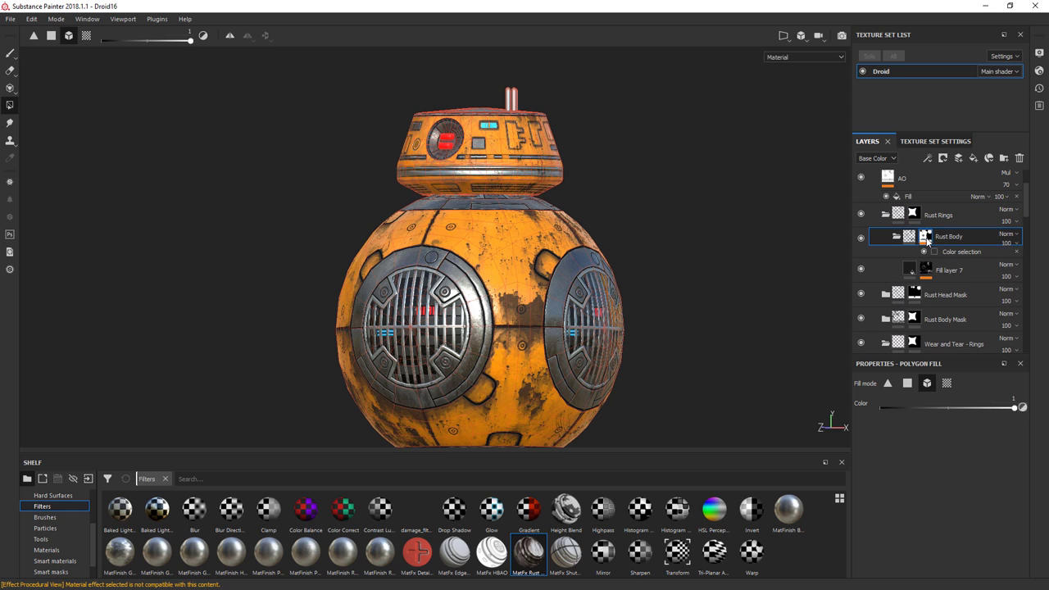
left_click(951, 254)
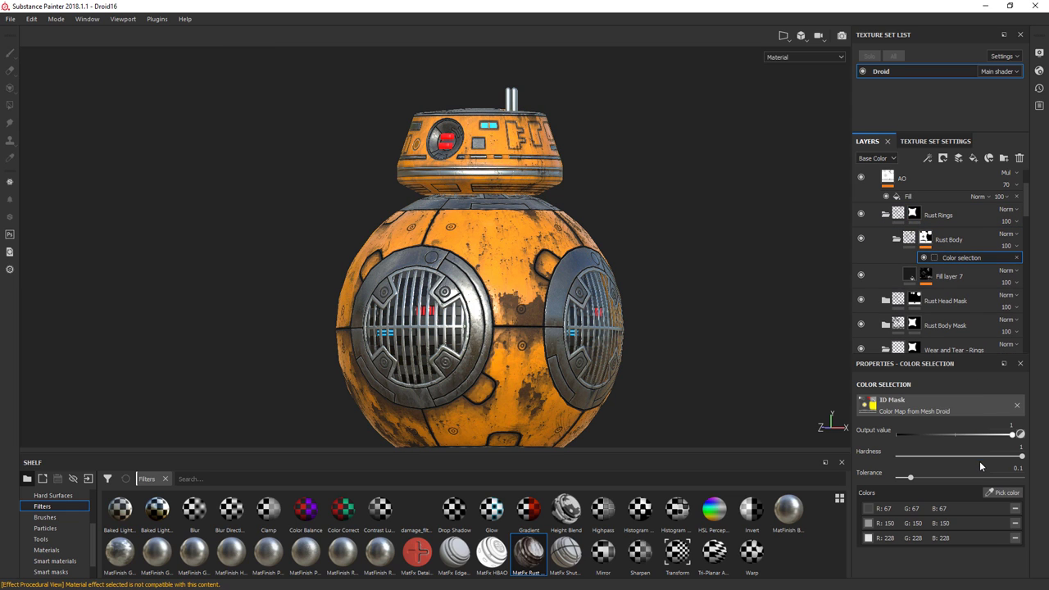
left_click(997, 491)
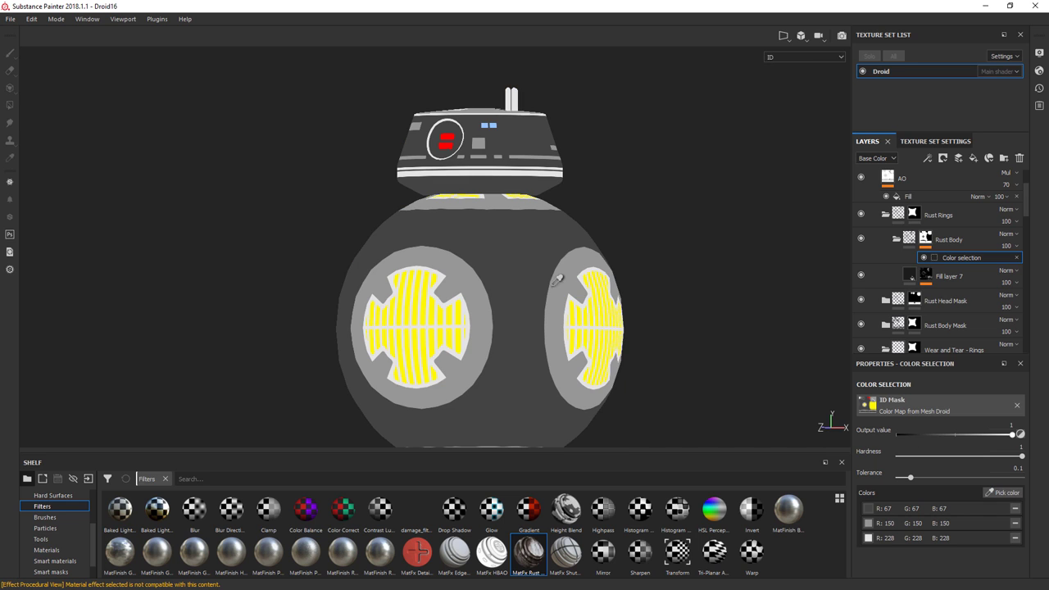
left_click(557, 277)
left_click(1016, 510)
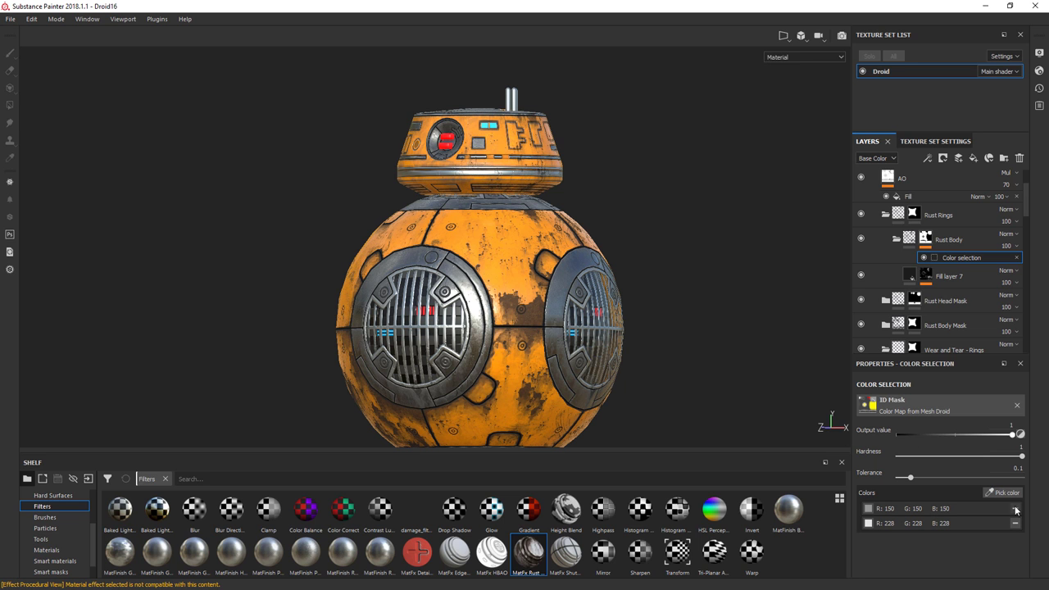
scroll(465, 291, "up", 5)
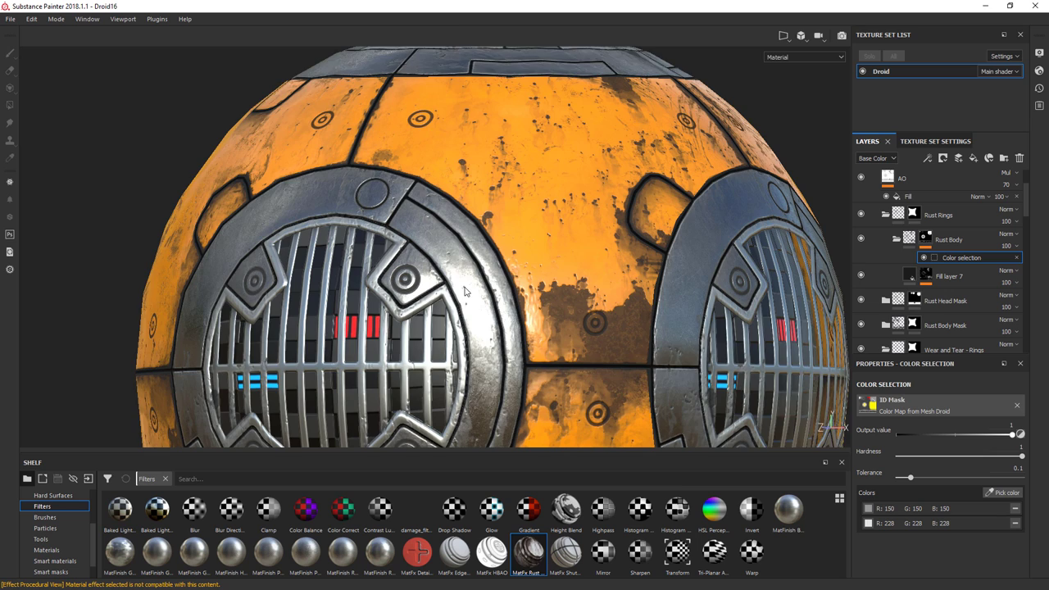
left_click_drag(465, 291, 520, 298, "alt")
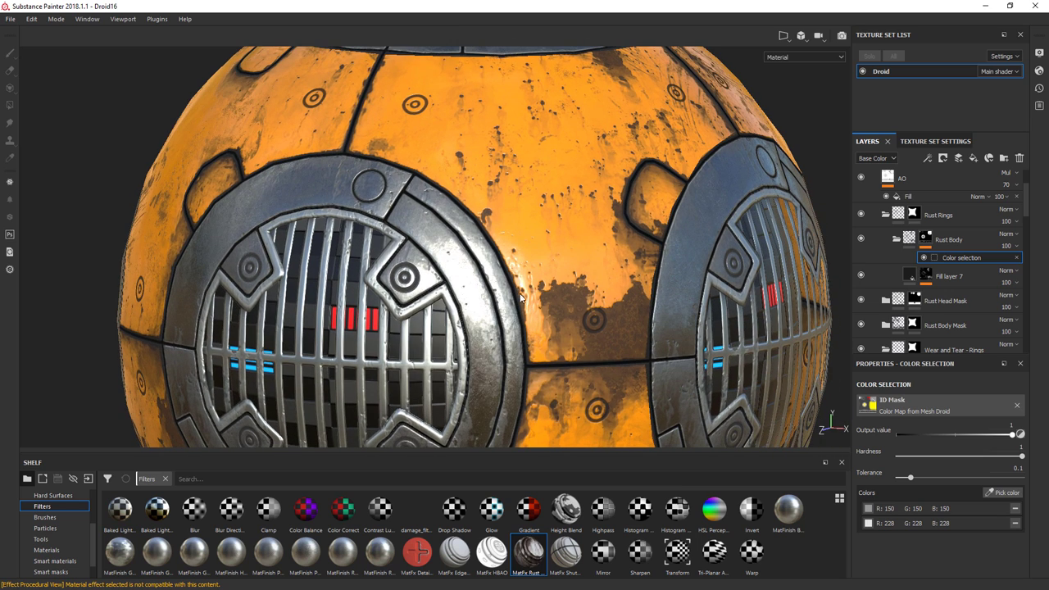
Step: Toggle the Rust Body layer's visibility to compare the change
left_click(861, 239)
left_click(861, 239)
left_click(861, 240)
left_click(861, 239)
left_click_drag(514, 264, 720, 212, "alt")
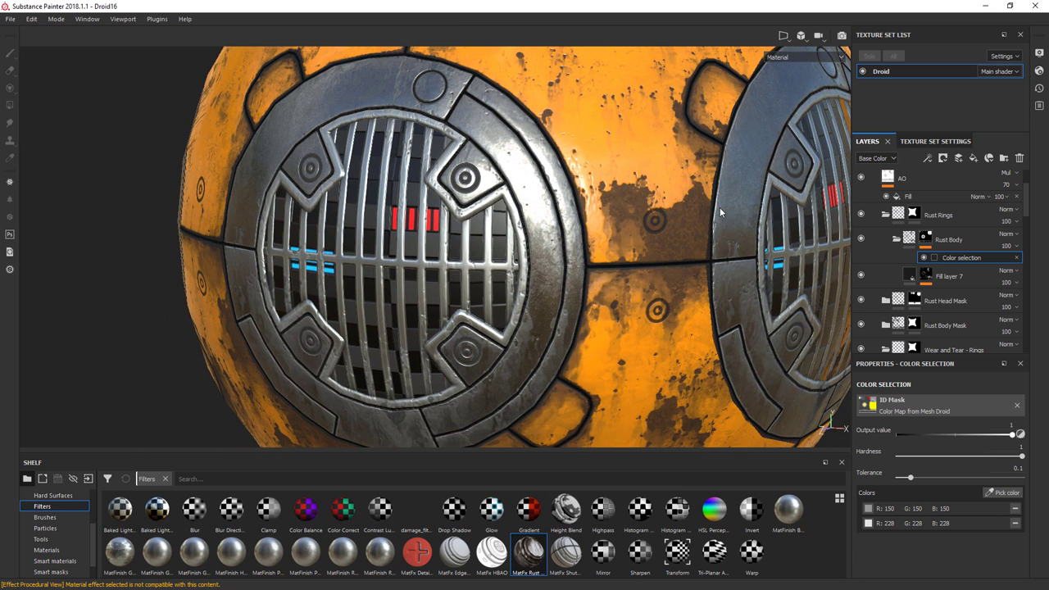
Step: Set rust spreading 0.01, spreading smoothness 0.04 and drip intensity 0.06 on the rust effect
left_click(926, 276)
left_click(962, 306)
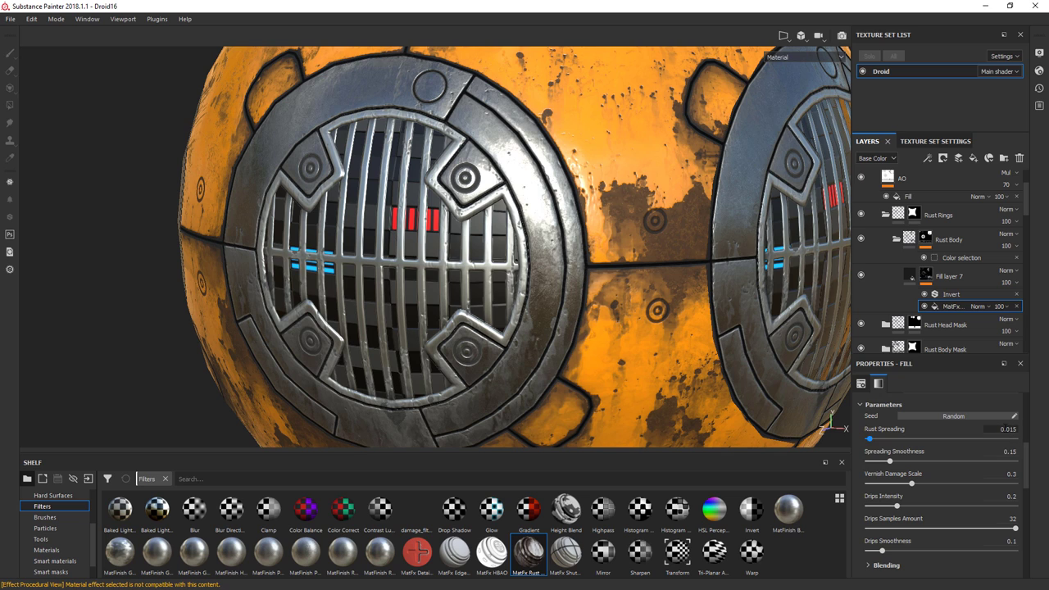
left_click_drag(888, 462, 869, 441)
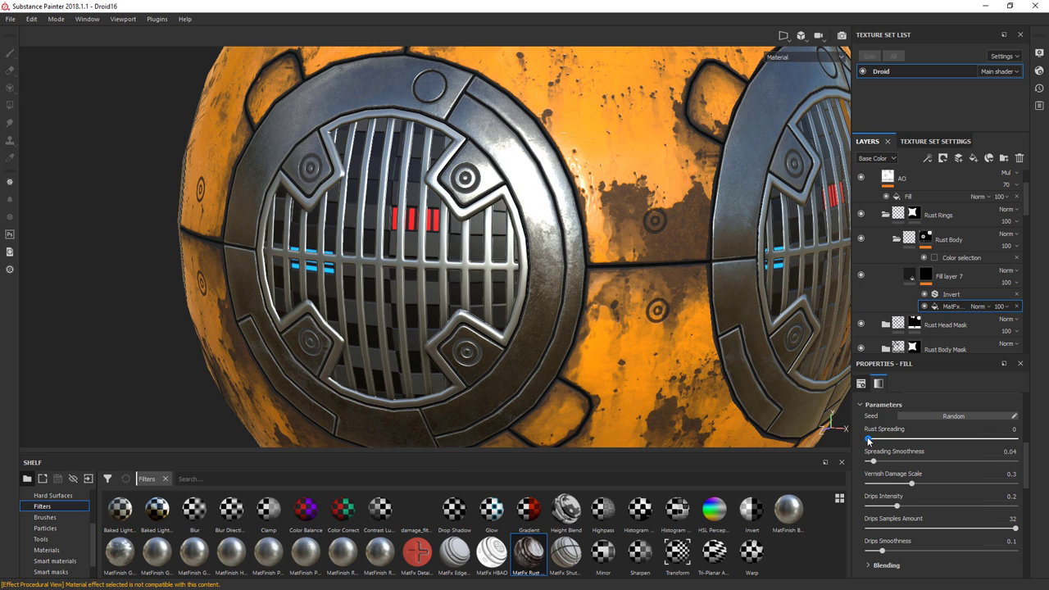
left_click_drag(869, 440, 869, 440)
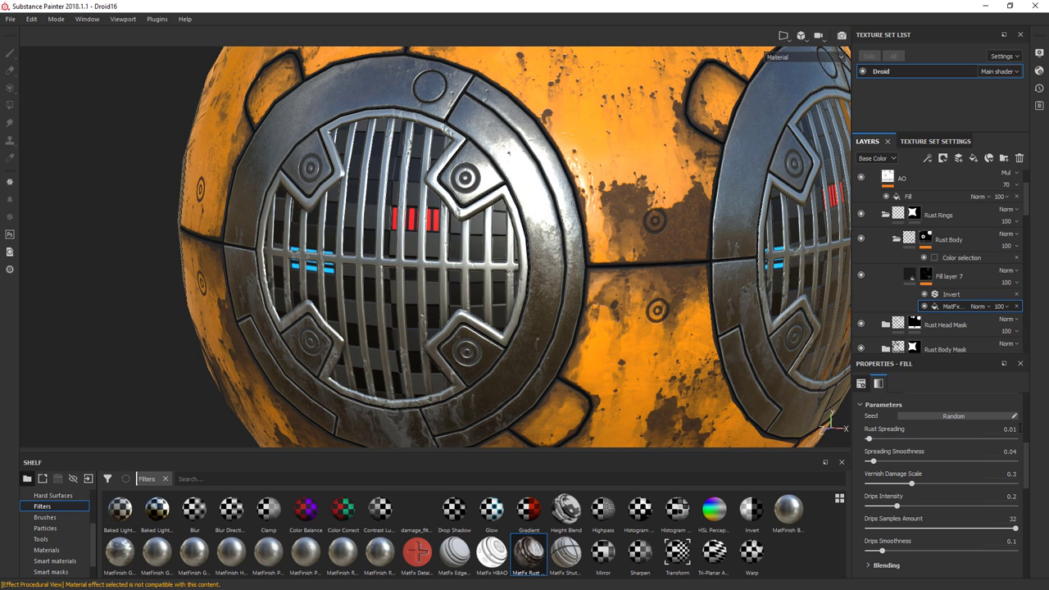
left_click_drag(589, 316, 584, 241, "alt")
right_click_drag(584, 241, 751, 319, "alt")
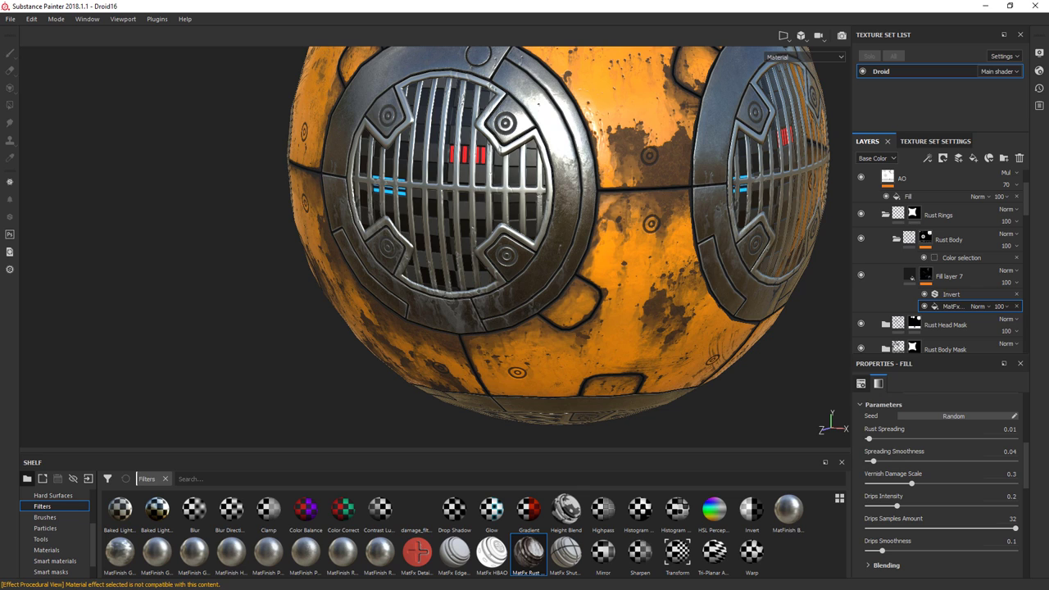
scroll(1023, 468, "down", 3)
mouse_move(1015, 479)
left_mouse_down()
mouse_move(905, 476)
mouse_move(1030, 480)
left_mouse_up()
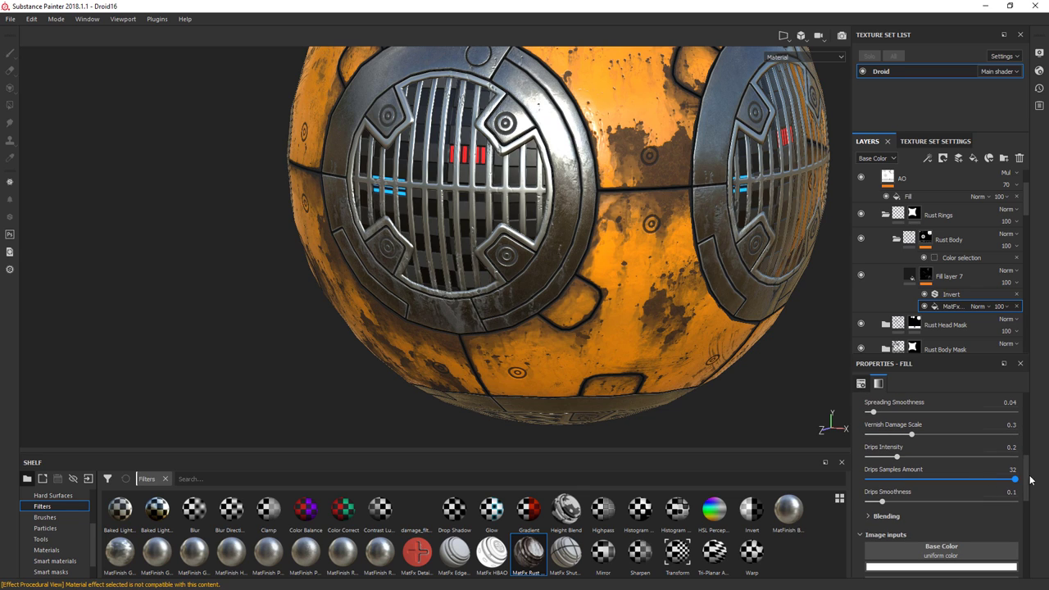
left_click_drag(900, 458, 879, 457)
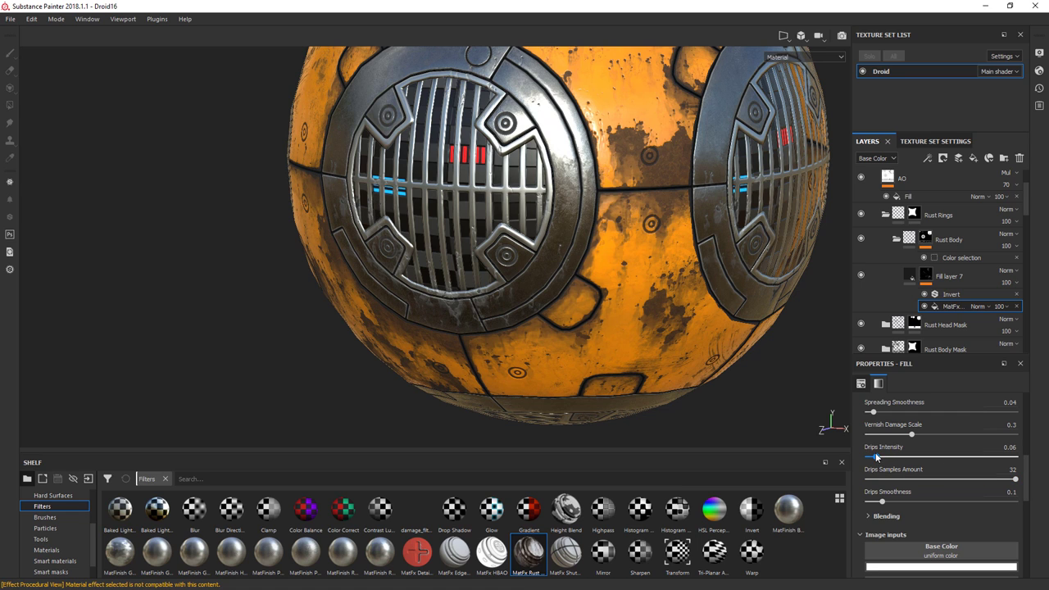
Step: Orbit and zoom around the droid to inspect the new rust rings
left_click_drag(574, 215, 638, 263, "alt")
left_click_drag(601, 322, 594, 288, "alt")
left_click_drag(584, 348, 569, 270, "alt")
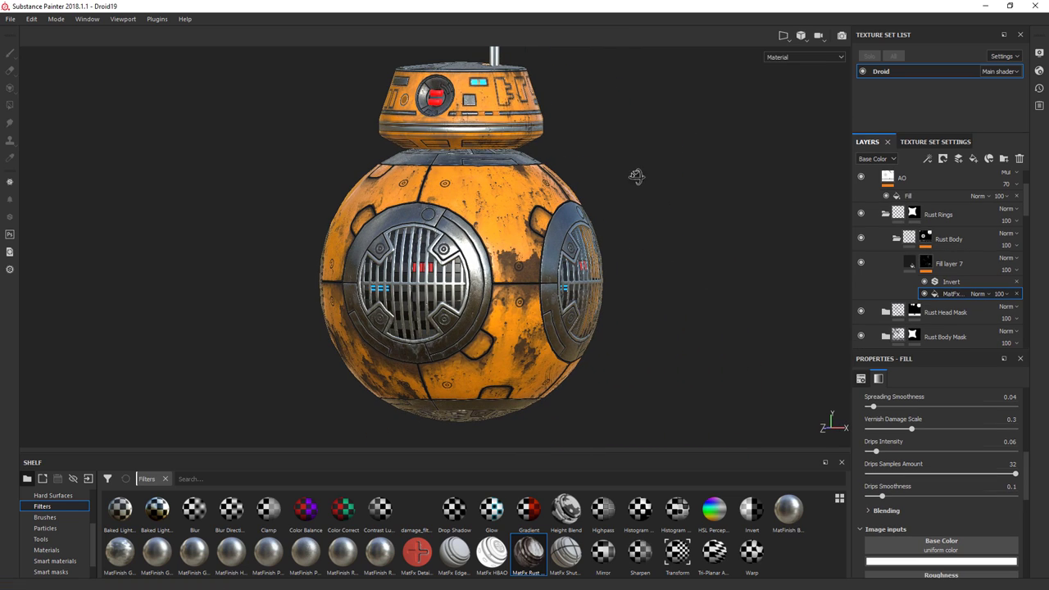
left_click_drag(637, 173, 615, 178, "alt")
right_click_drag(615, 178, 573, 113, "alt")
middle_click_drag(574, 112, 702, 167, "alt")
right_click_drag(702, 166, 710, 210, "alt")
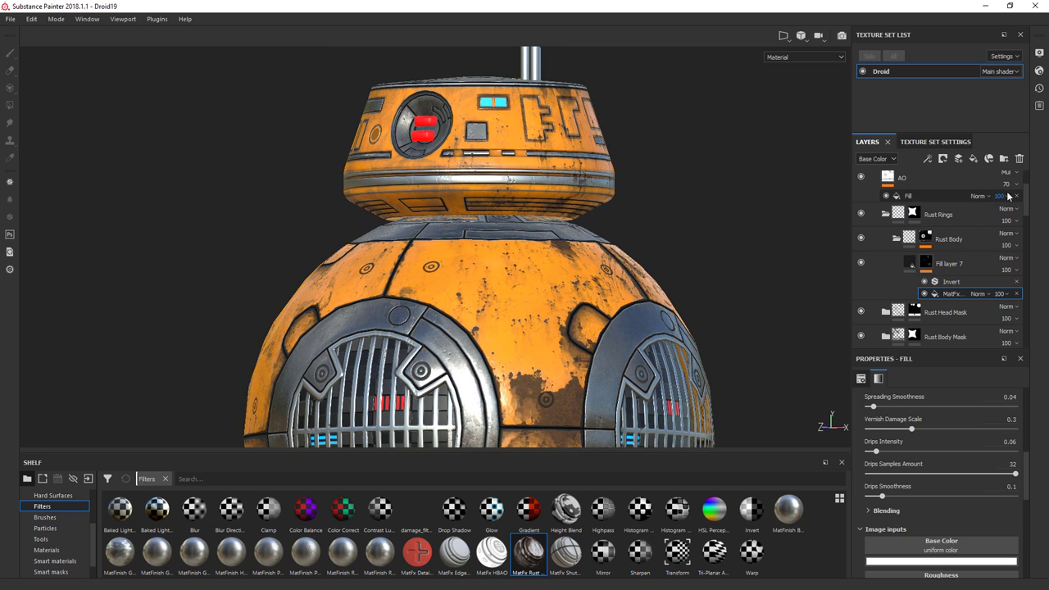
left_click_drag(1027, 195, 1034, 291)
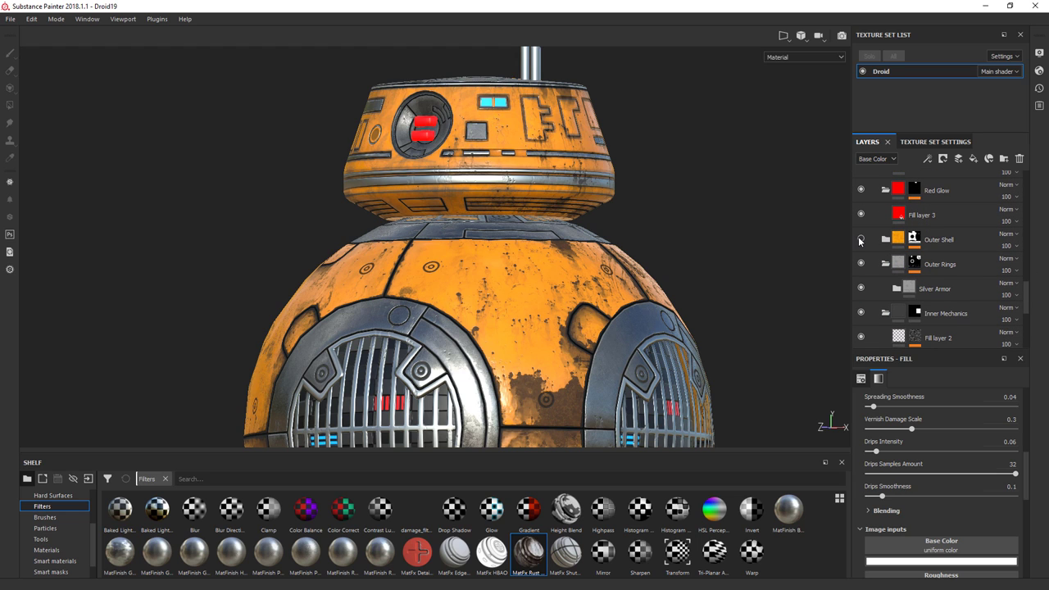
Step: Hide Outer Shell, duplicate its Base layer and rename the copy 'Black'
left_click(860, 239)
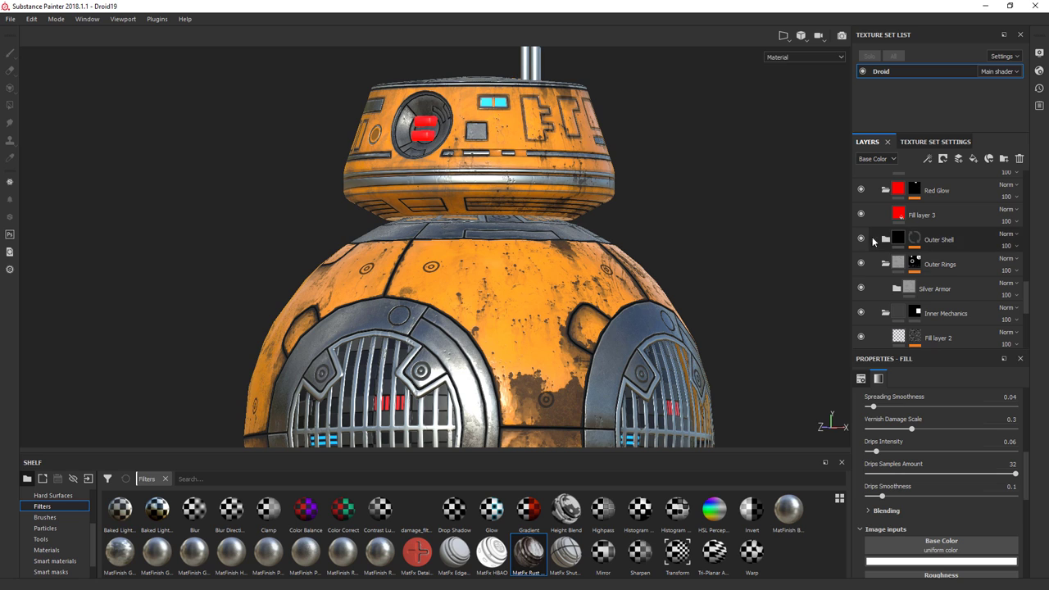
left_click(886, 240)
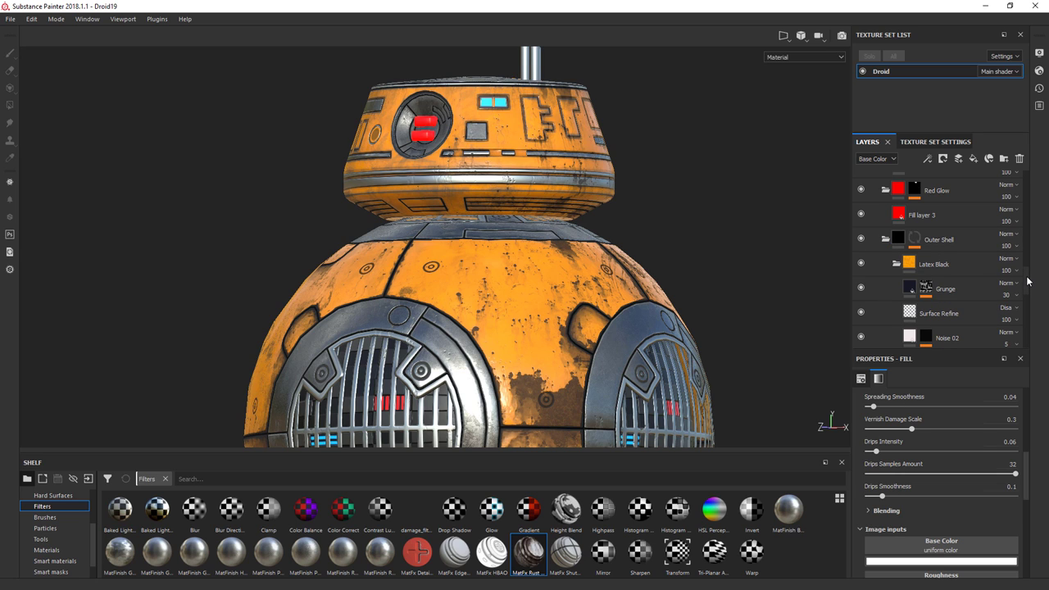
left_click_drag(1026, 281, 1025, 300)
left_click(949, 237)
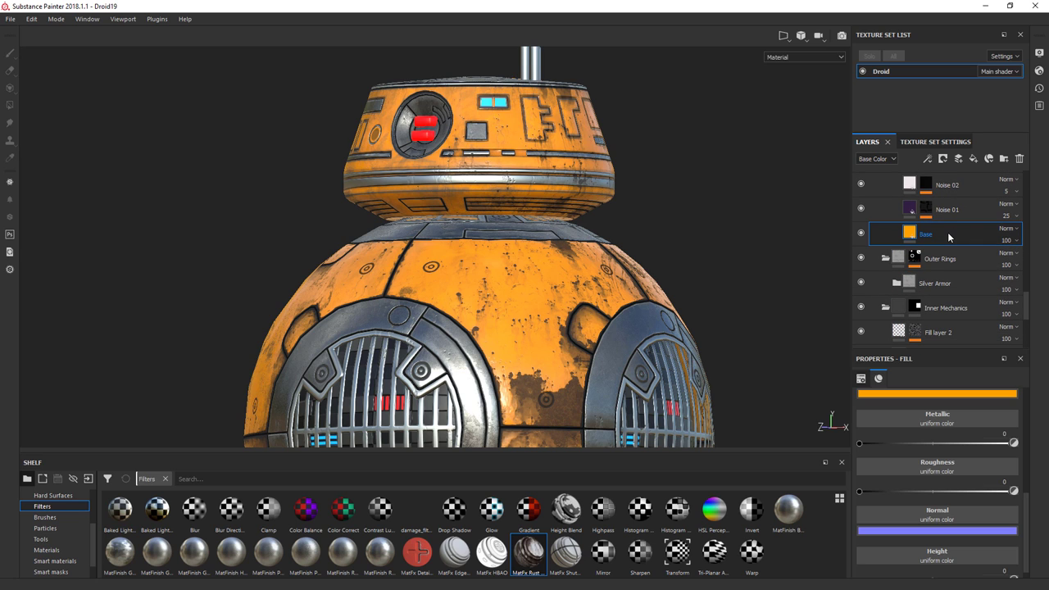
right_click(948, 237)
left_click(943, 209)
double_click(933, 236)
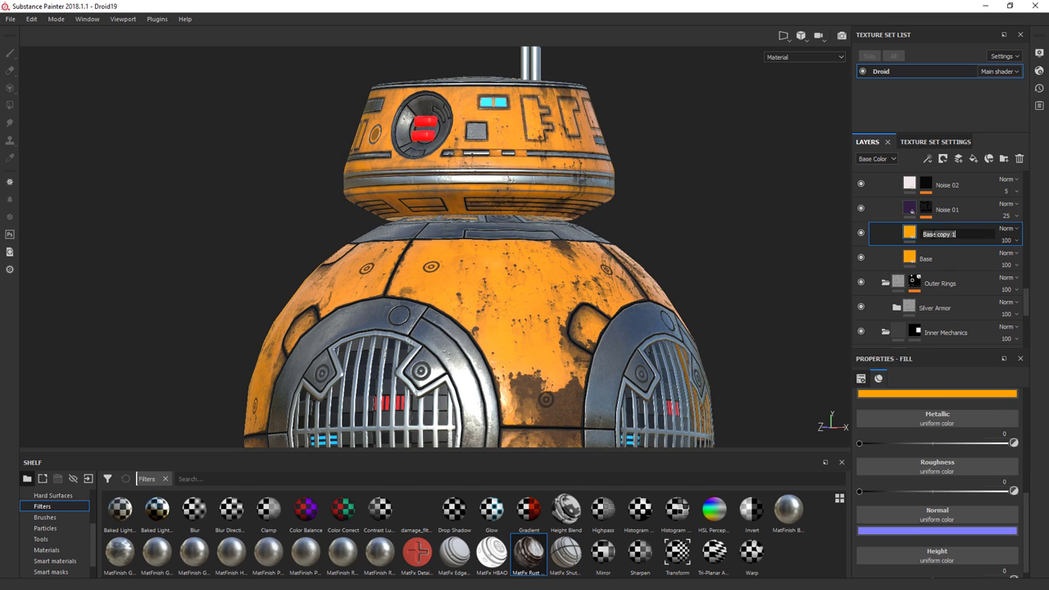
type("Black")
key("Return")
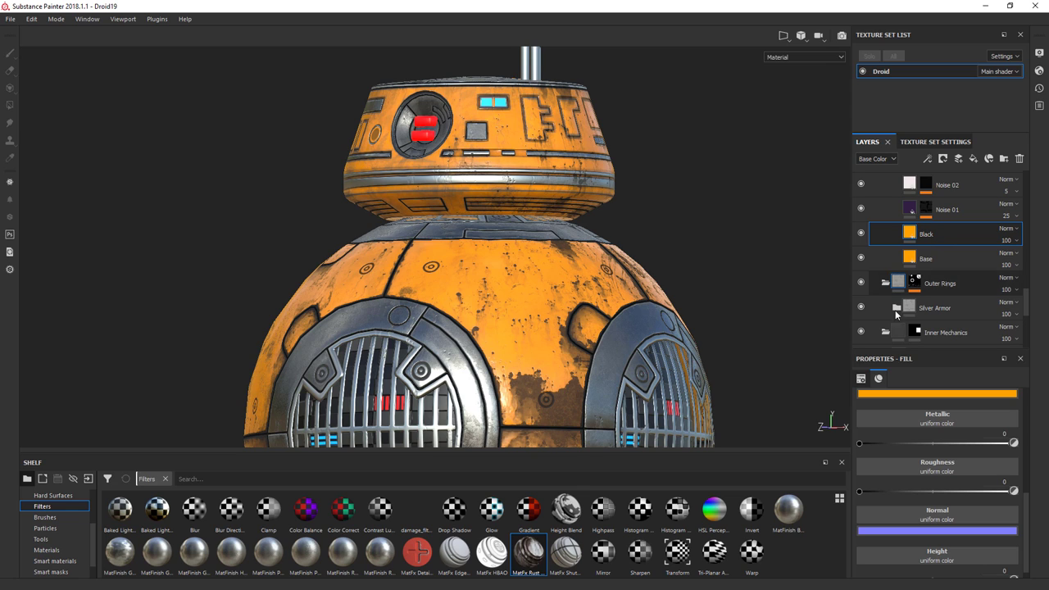
Step: Make the Black fill near-black with roughness about 0.52, then group it into a new folder
left_click(893, 394)
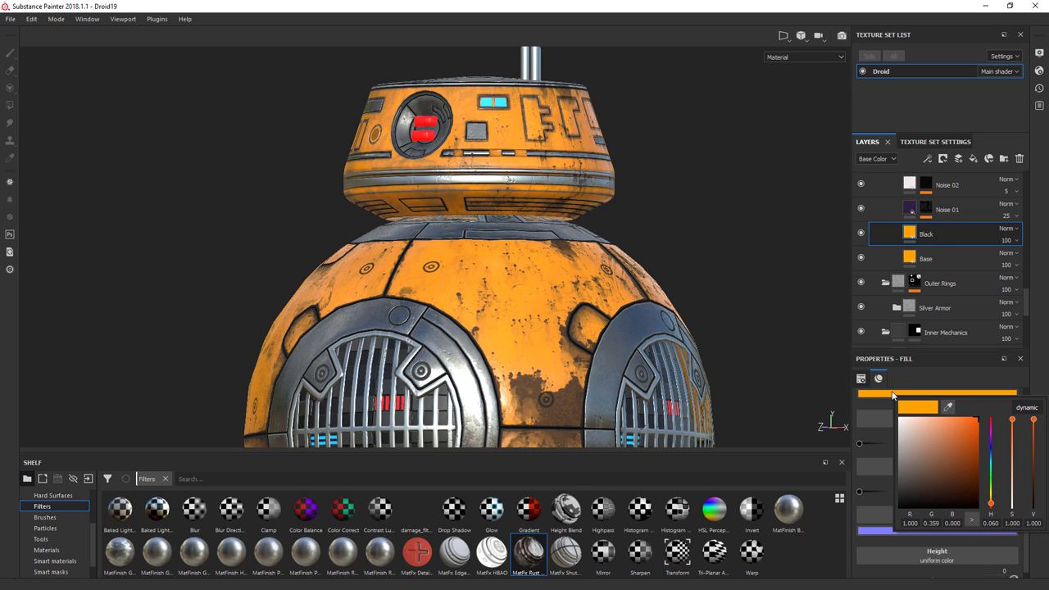
left_click(897, 490)
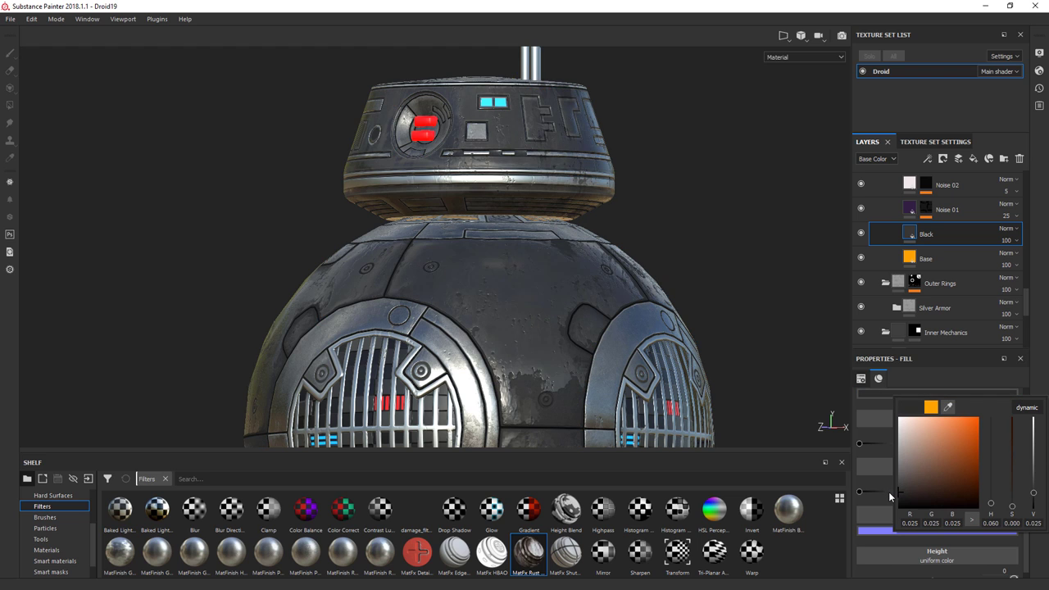
left_click(955, 236)
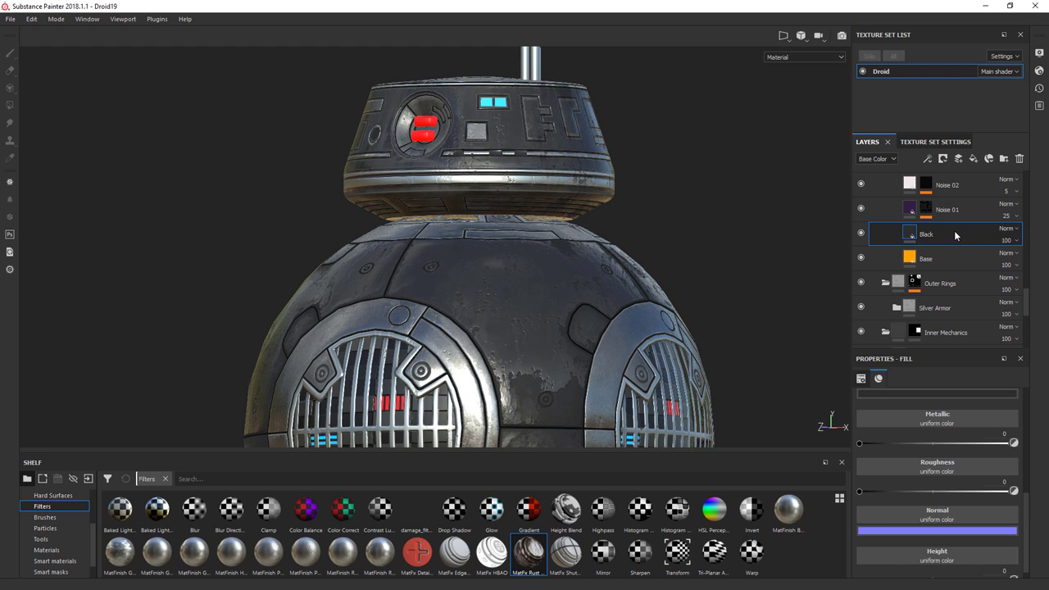
key("c")
key("c")
key("c")
key("c")
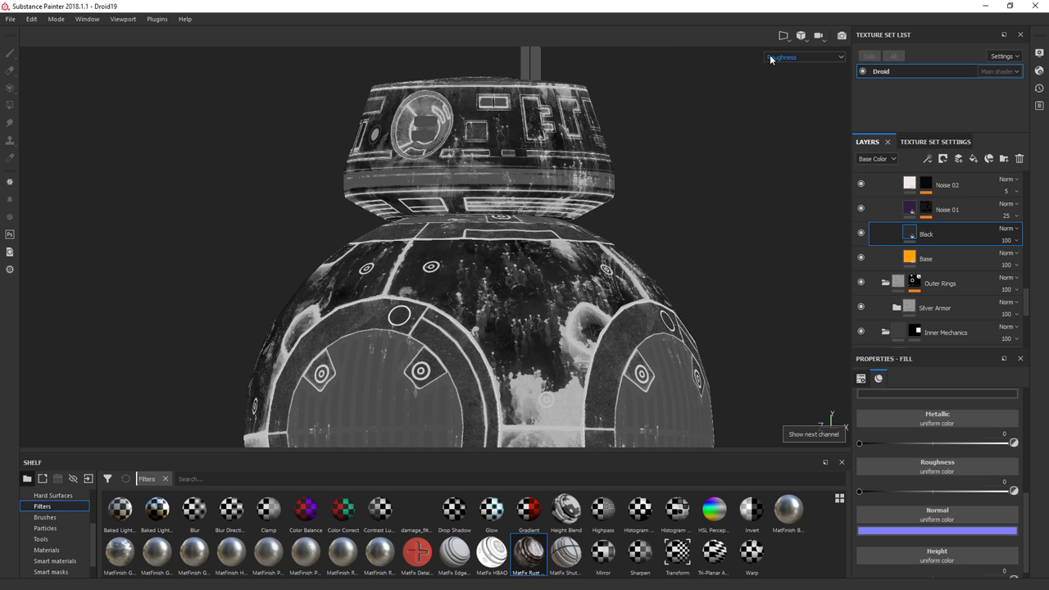
left_click_drag(922, 493, 928, 494)
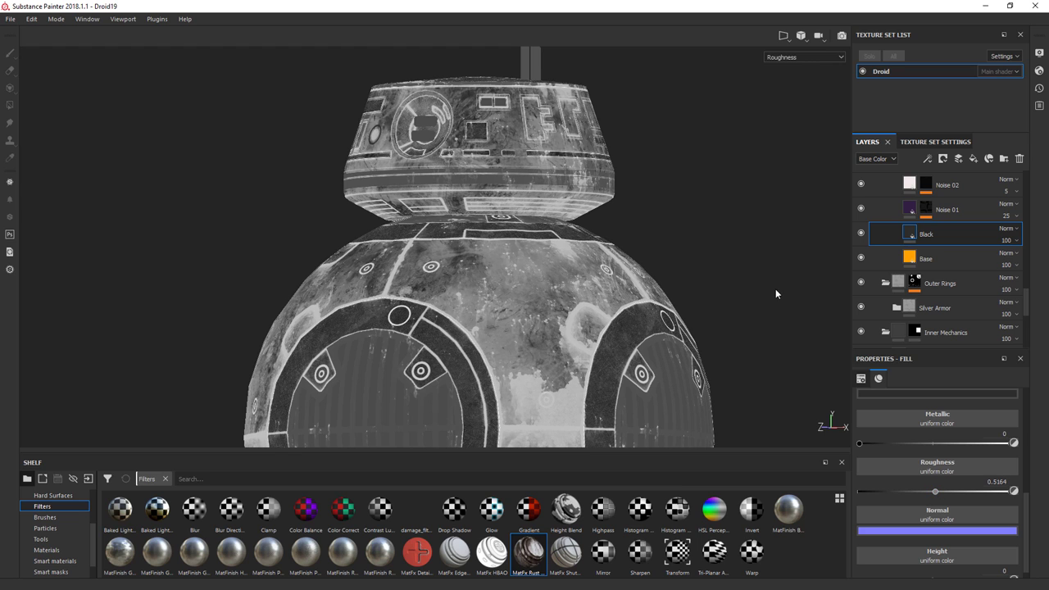
key("m")
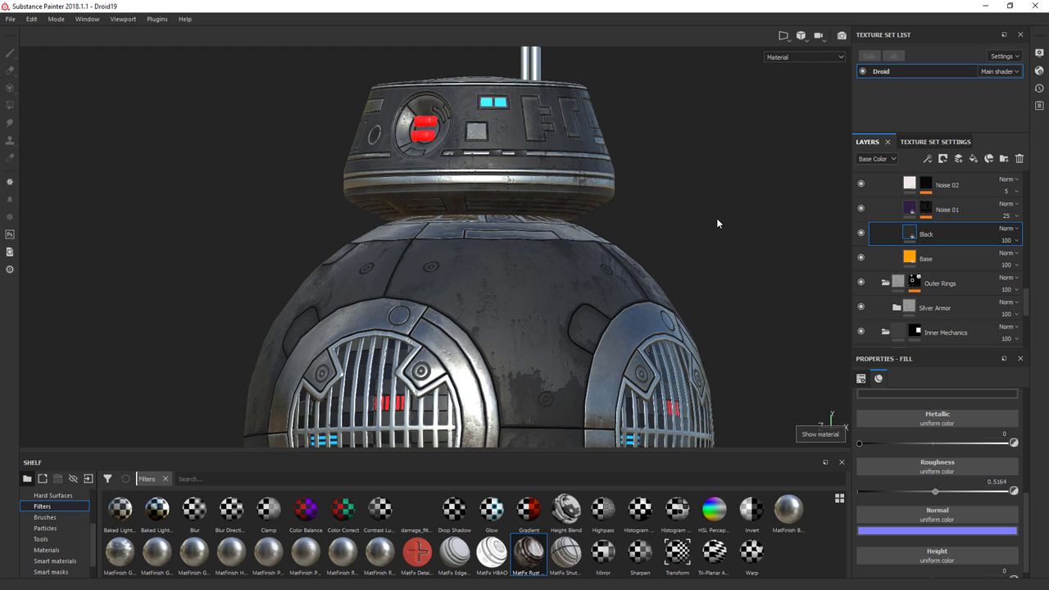
key("ctrl+g")
double_click(938, 234)
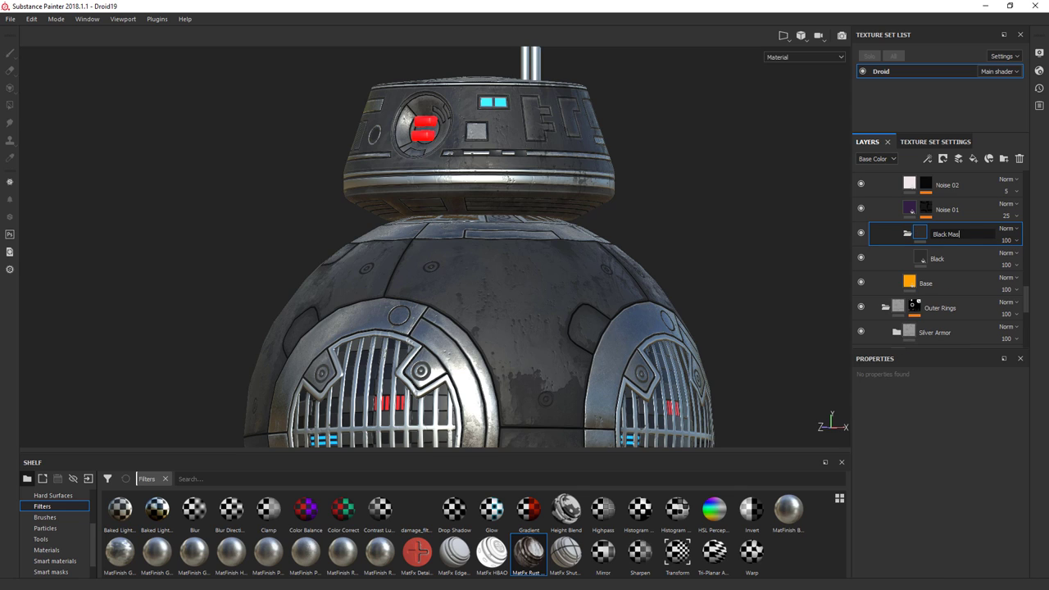
Step: Name the folder 'Black Masking' and add a black mask to it
type("Black Masking")
key("Return")
right_click(903, 236)
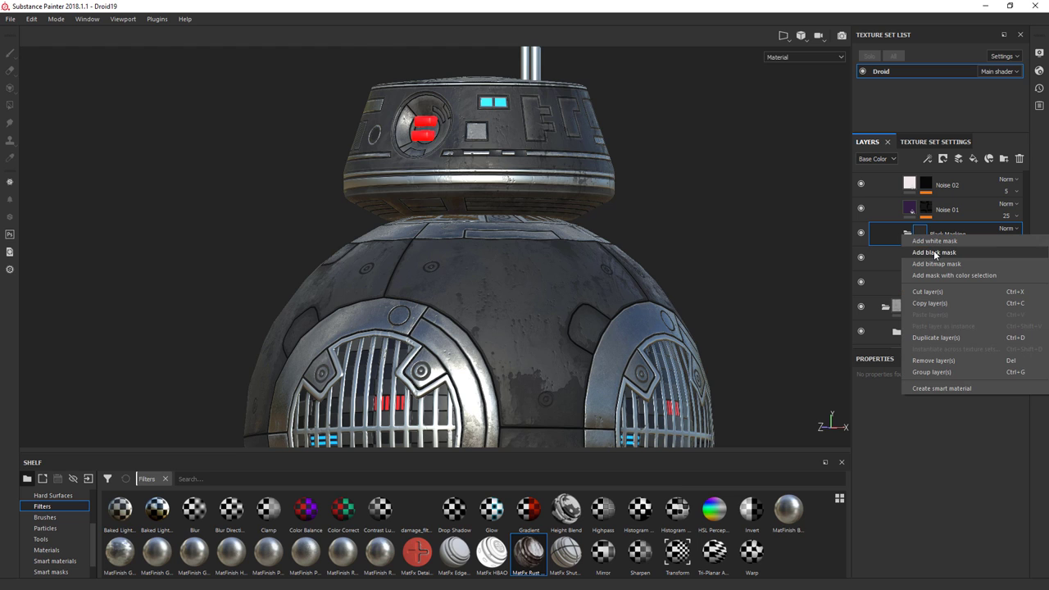
left_click(934, 252)
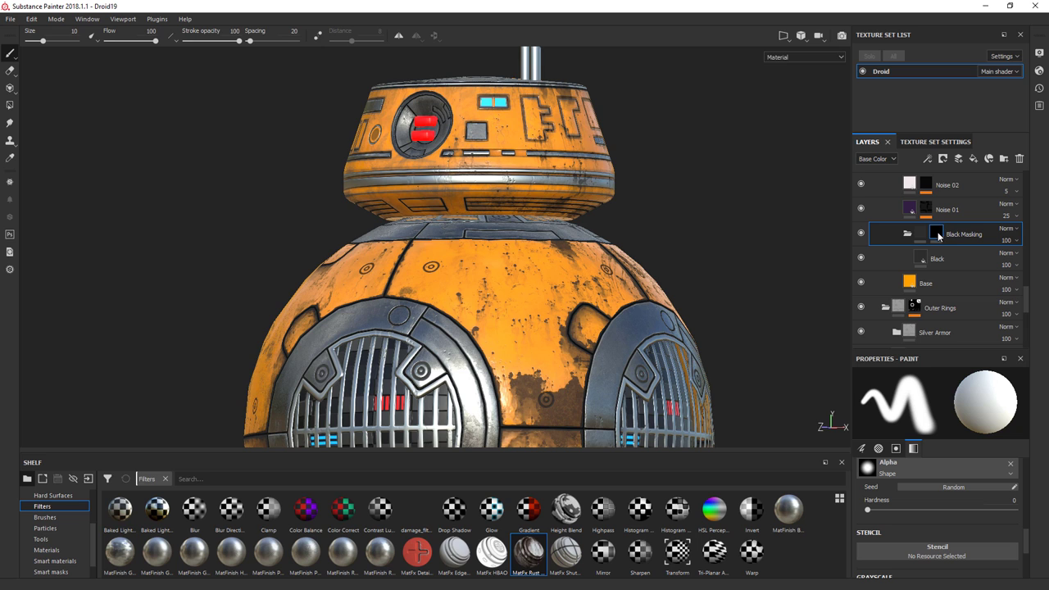
Step: Show the UV layout beside the 3D view and polygon-fill the bottom UV strip in the mask
key("F1")
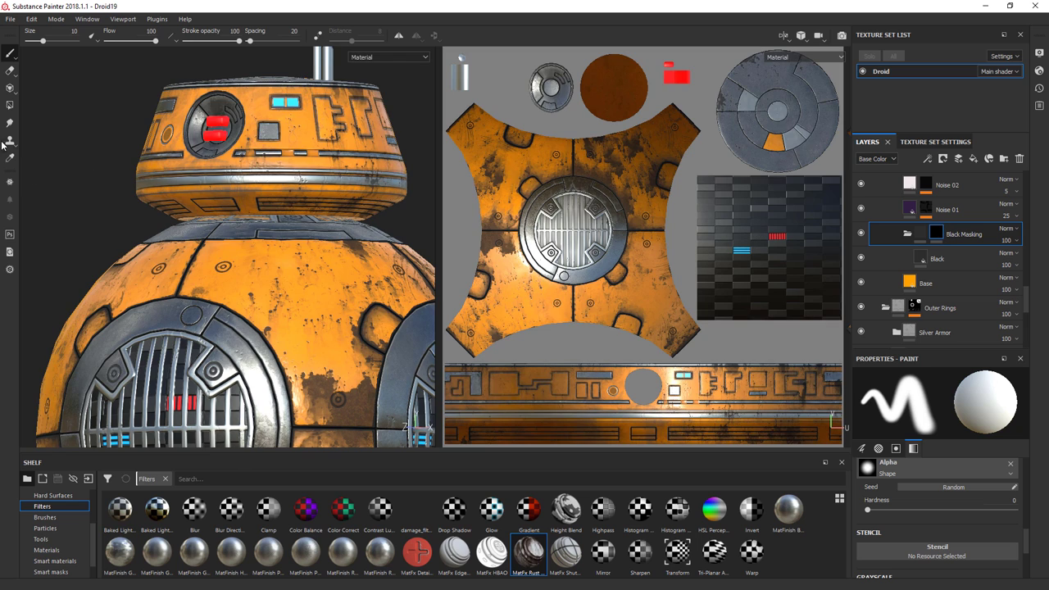
left_click(10, 105)
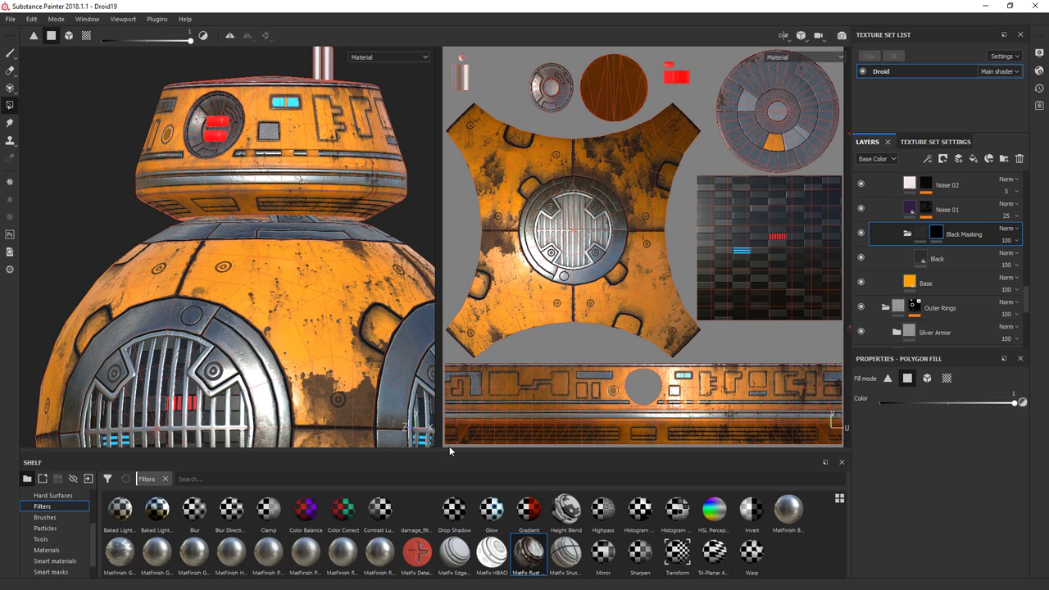
left_click_drag(495, 429, 851, 414)
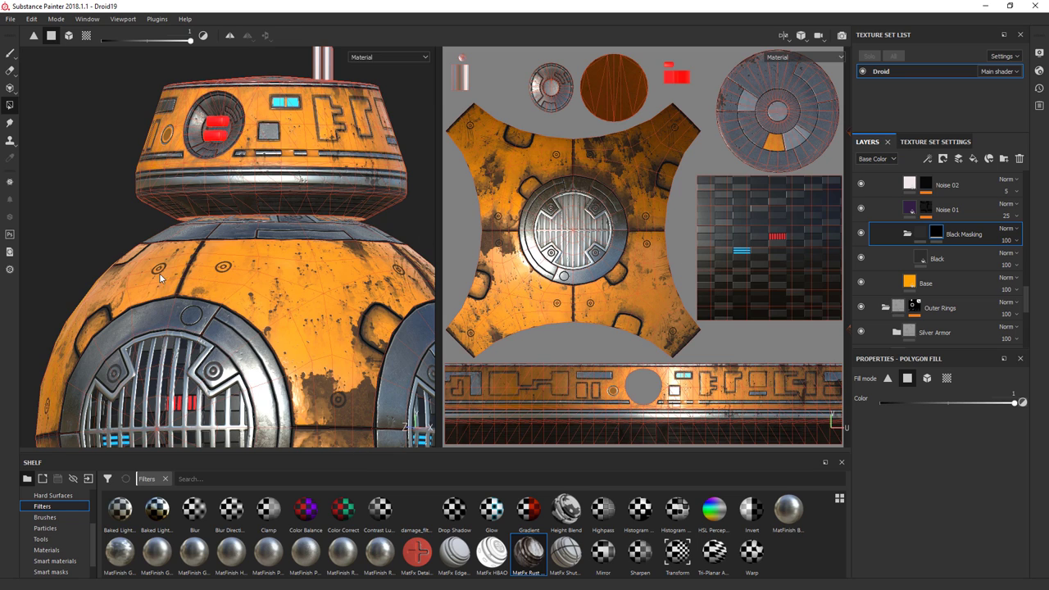
left_click(10, 54)
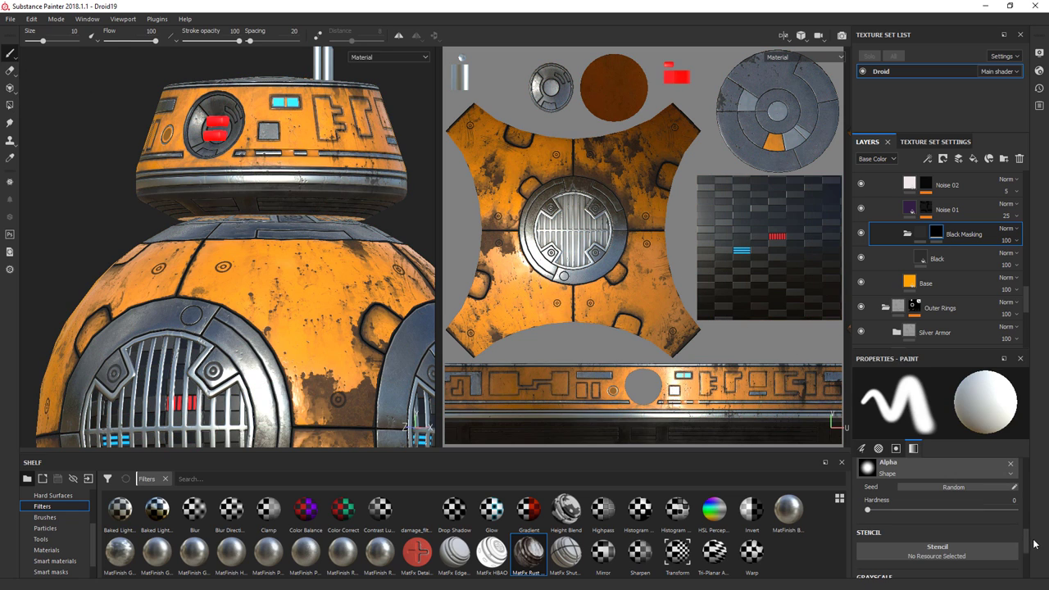
Step: Set the brush to UV alignment, texture size space and size 1.81
scroll(1028, 544, "up", 5)
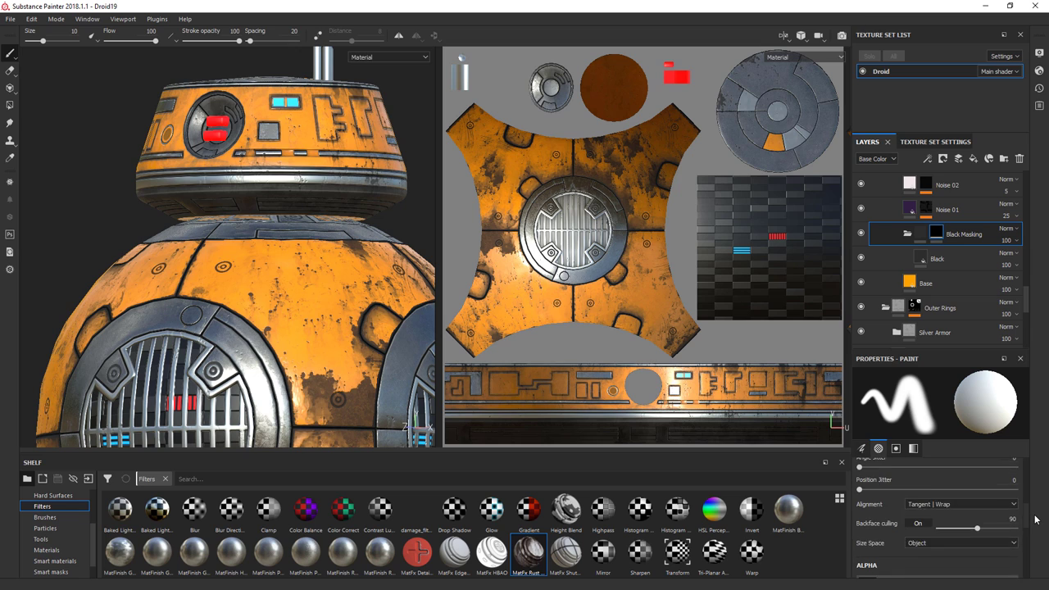
left_click(941, 507)
left_click(921, 530)
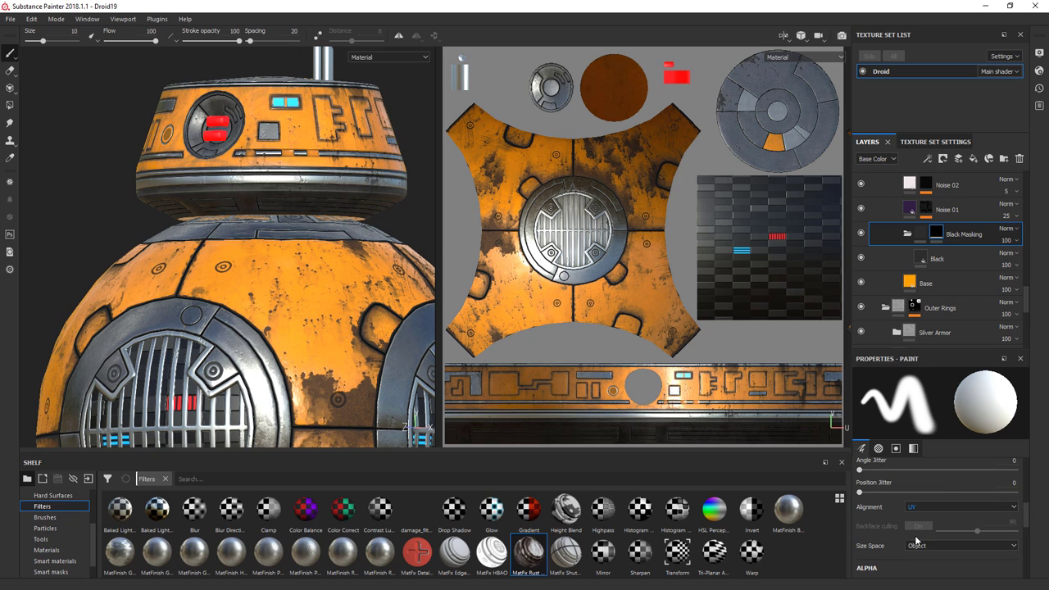
left_click(917, 545)
left_click(918, 503)
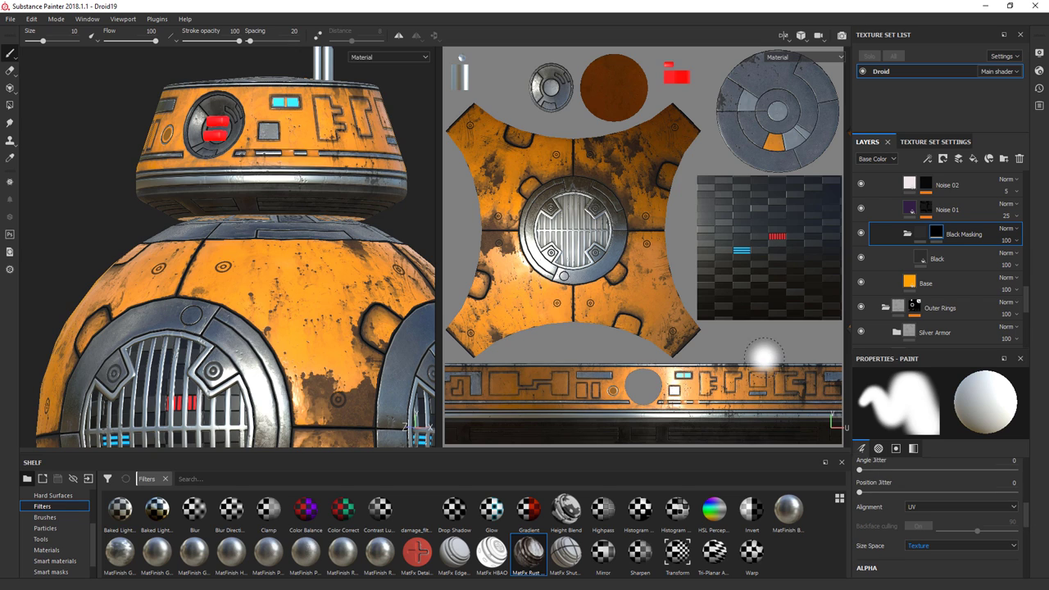
mouse_move(636, 281)
right_mouse_down("ctrl")
mouse_move(679, 275)
mouse_move(609, 285)
right_mouse_up("ctrl")
scroll(662, 233, "up", 8)
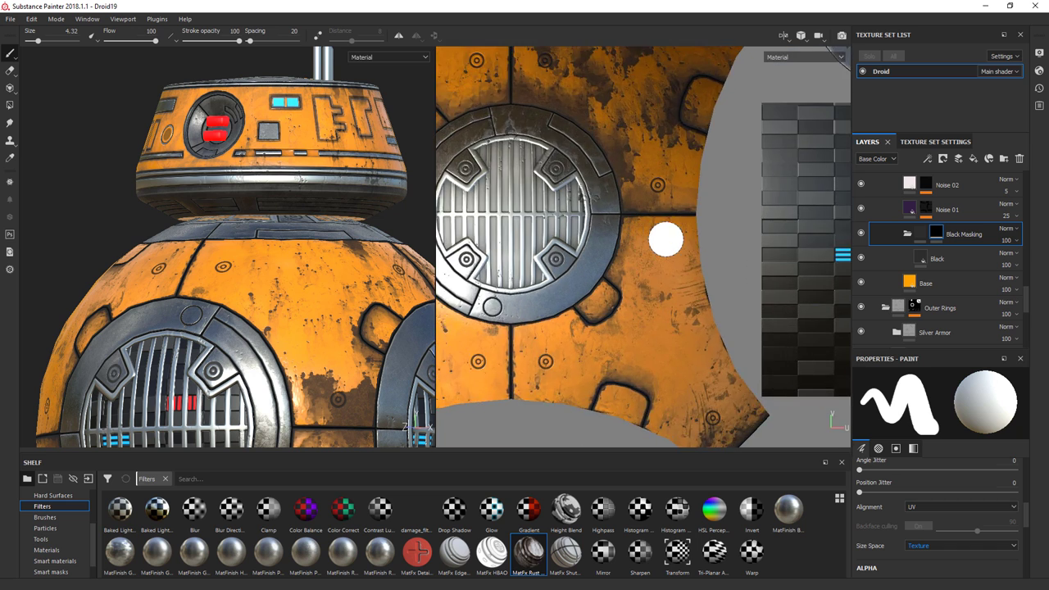
right_click_drag(656, 244, 650, 240, "ctrl")
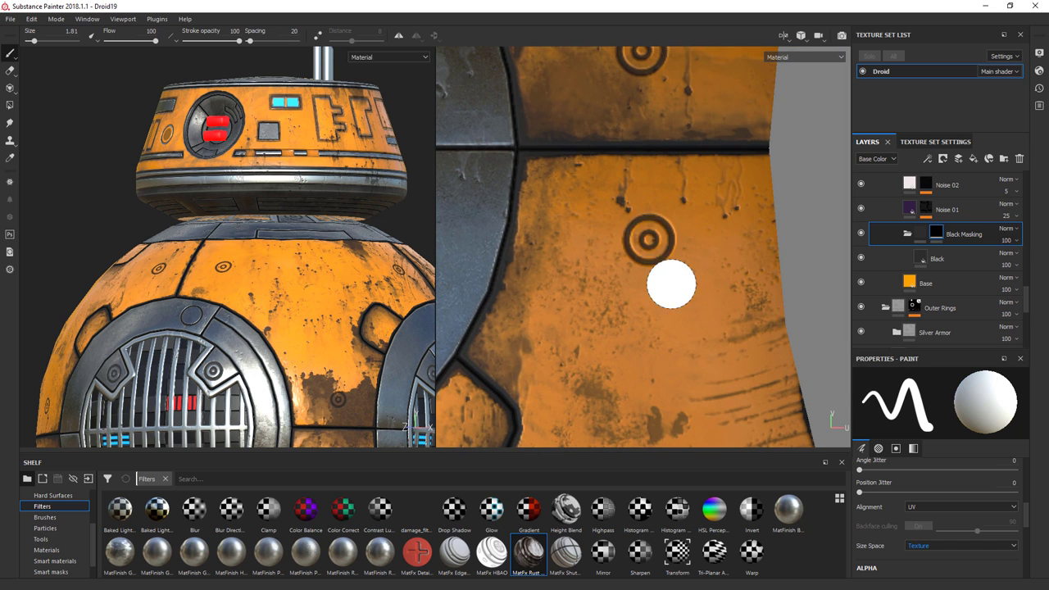
Step: Paint dark spots on two ringed knobs in the UV view
mouse_move(651, 168)
middle_mouse_down()
mouse_move(670, 295)
mouse_move(705, 379)
mouse_move(700, 257)
mouse_move(702, 281)
mouse_move(728, 217)
middle_mouse_up()
left_click(661, 176)
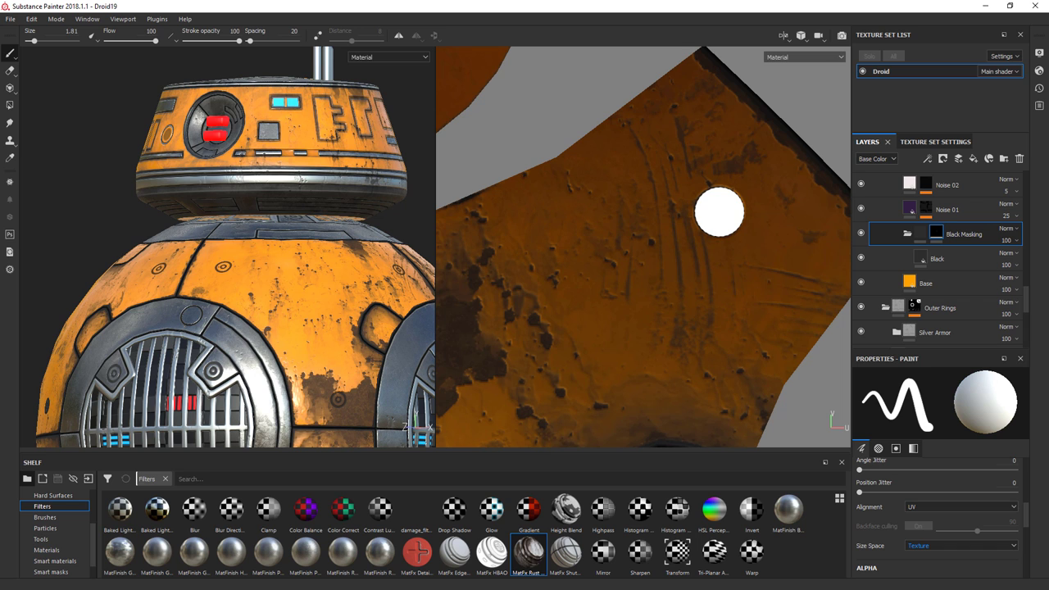
mouse_move(606, 314)
middle_mouse_down()
mouse_move(632, 281)
mouse_move(536, 283)
mouse_move(651, 241)
middle_mouse_up()
scroll(651, 242, "up", 3)
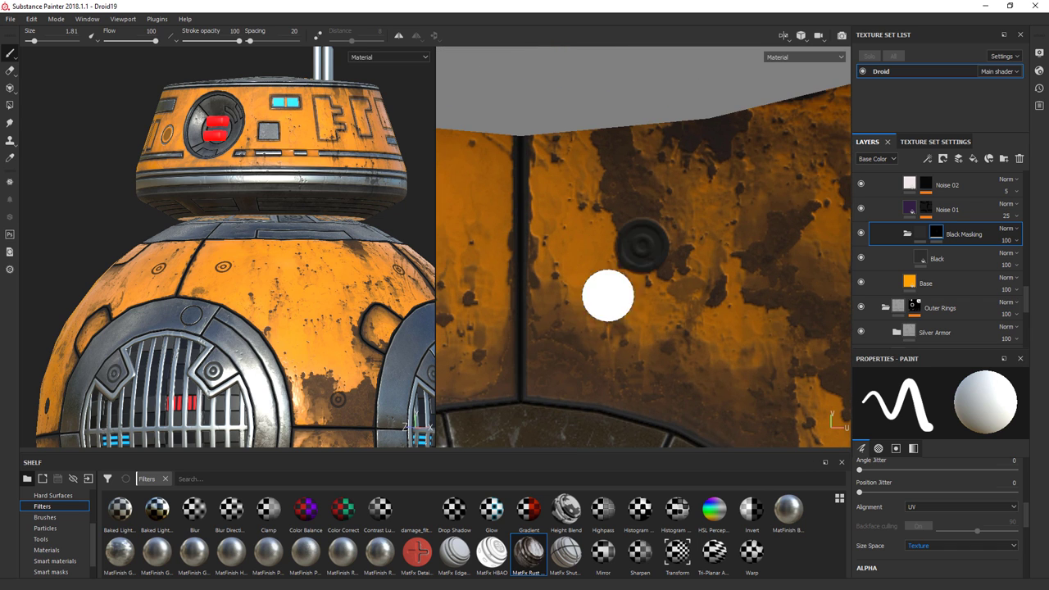
mouse_move(607, 295)
middle_mouse_down()
mouse_move(638, 290)
mouse_move(679, 250)
mouse_move(614, 237)
mouse_move(601, 204)
middle_mouse_up()
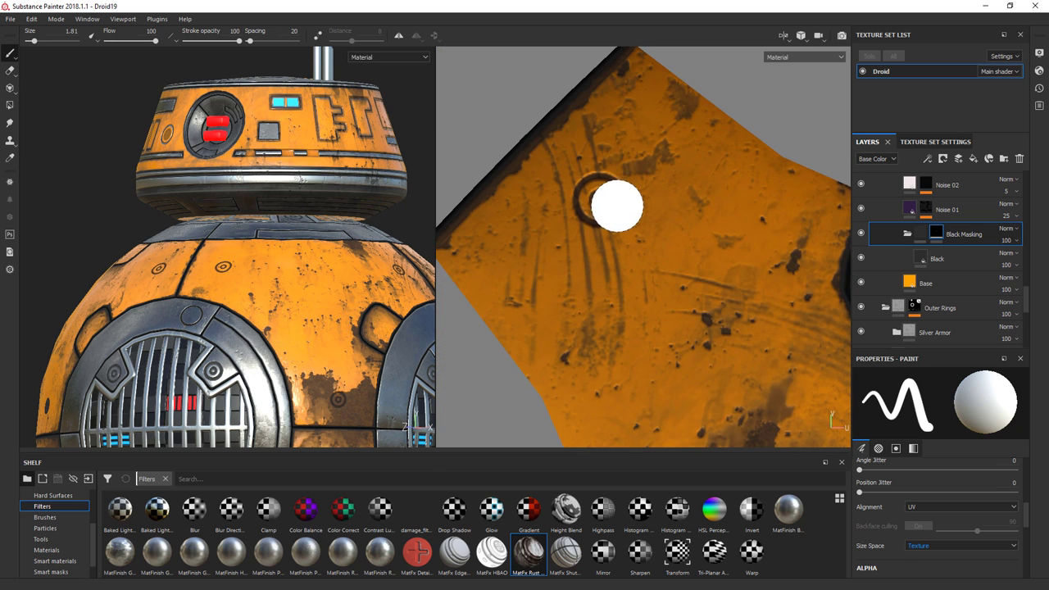
left_click(599, 200)
Step: Pan the UV view across the orange panels to centre the grille panel
mouse_move(686, 346)
middle_mouse_down()
mouse_move(533, 147)
mouse_move(681, 76)
mouse_move(629, 258)
mouse_move(709, 363)
mouse_move(664, 244)
middle_mouse_up()
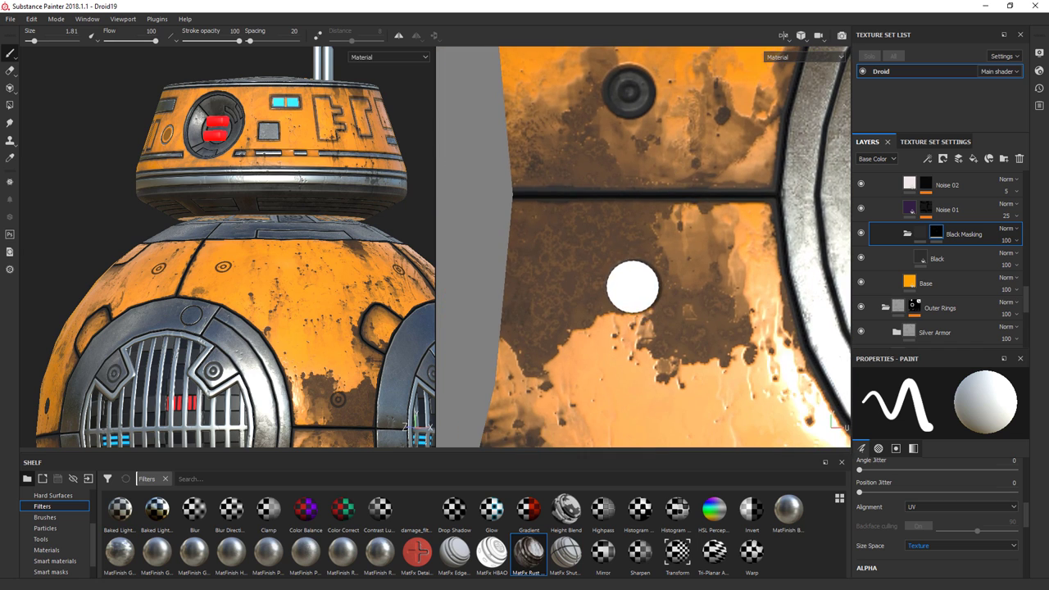
scroll(648, 262, "down", 5)
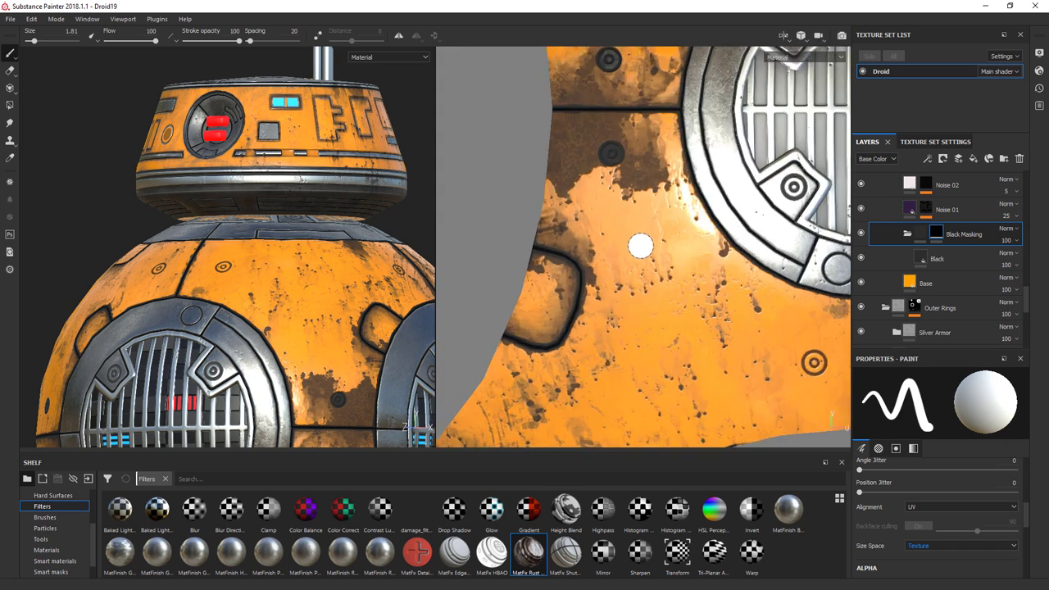
scroll(635, 262, "up", 5)
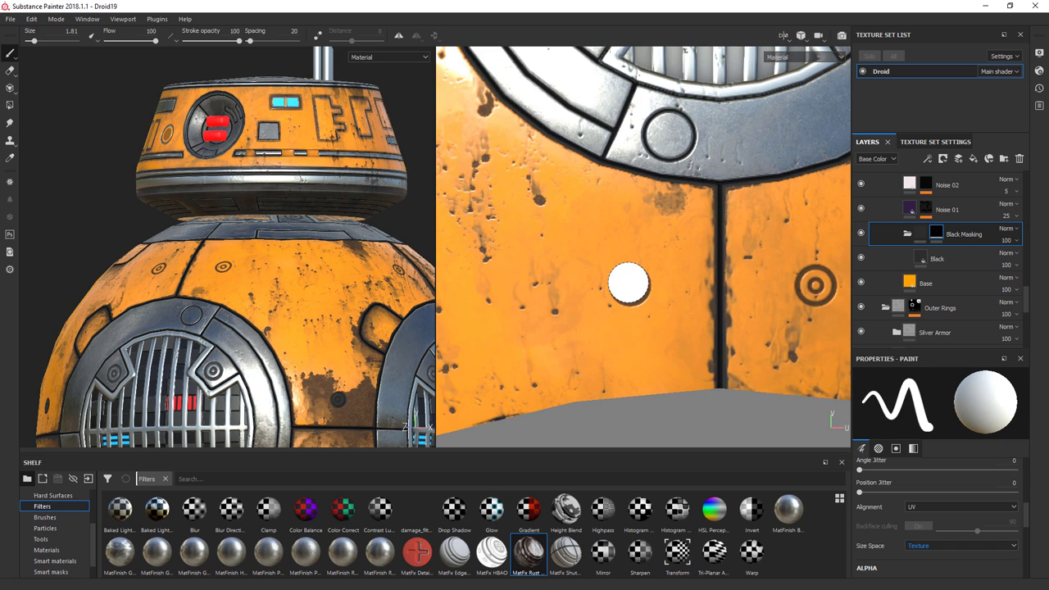
middle_click_drag(664, 295, 555, 283)
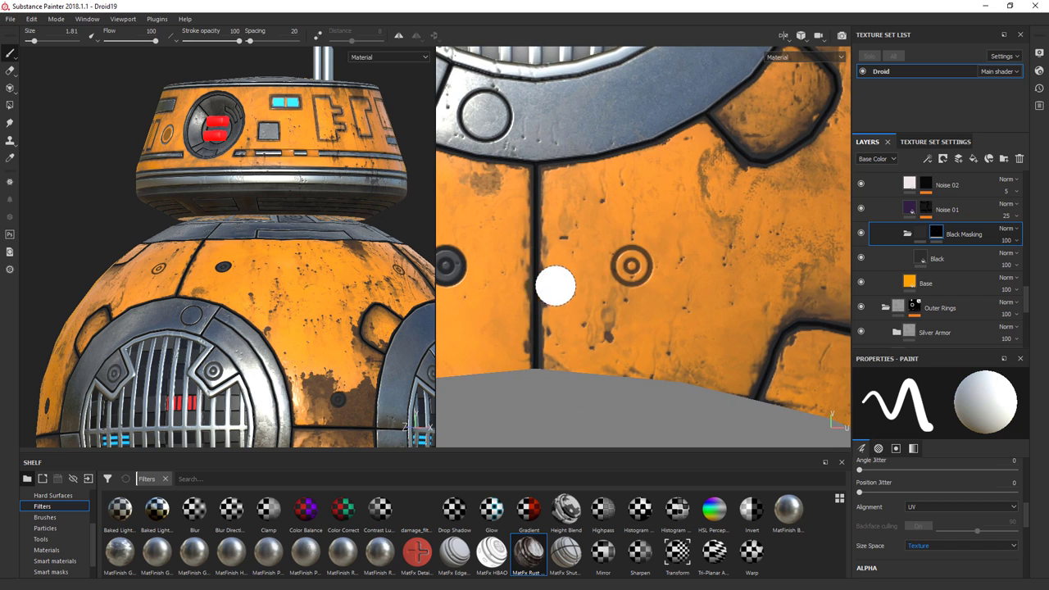
mouse_move(632, 265)
middle_mouse_down()
mouse_move(753, 224)
mouse_move(478, 298)
mouse_move(585, 276)
mouse_move(515, 322)
mouse_move(378, 239)
middle_mouse_up()
mouse_move(665, 226)
middle_mouse_down()
mouse_move(526, 235)
mouse_move(656, 264)
middle_mouse_up()
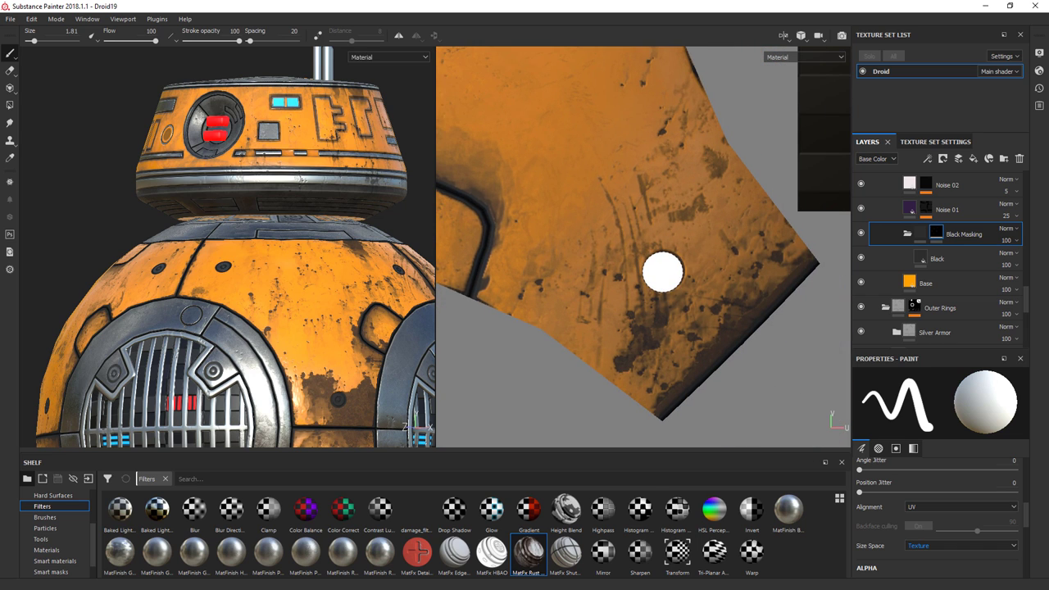
scroll(617, 227, "down", 5)
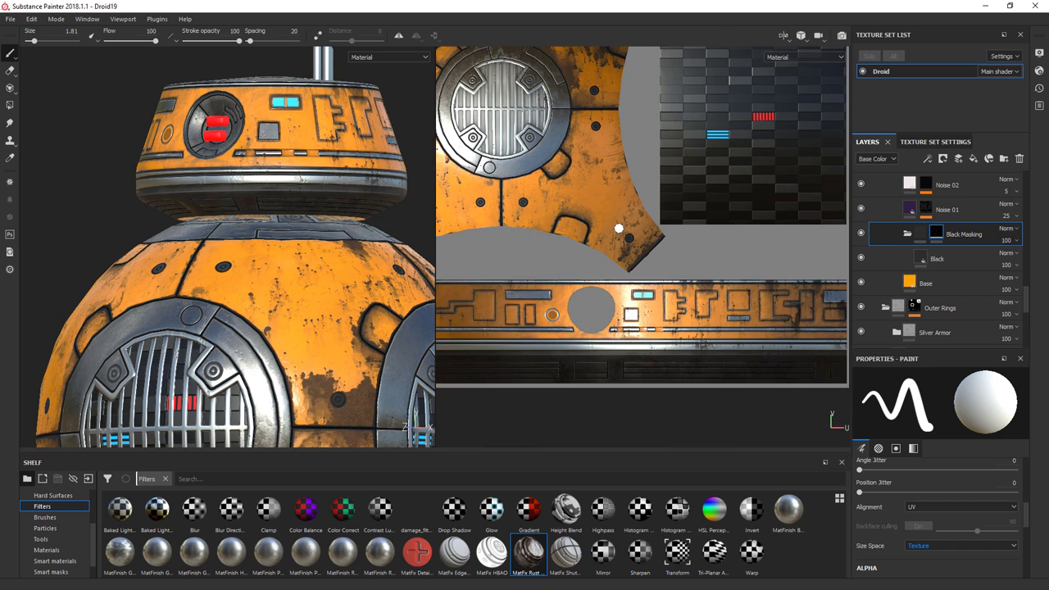
mouse_move(596, 202)
middle_mouse_down()
mouse_move(715, 285)
mouse_move(712, 336)
middle_mouse_up()
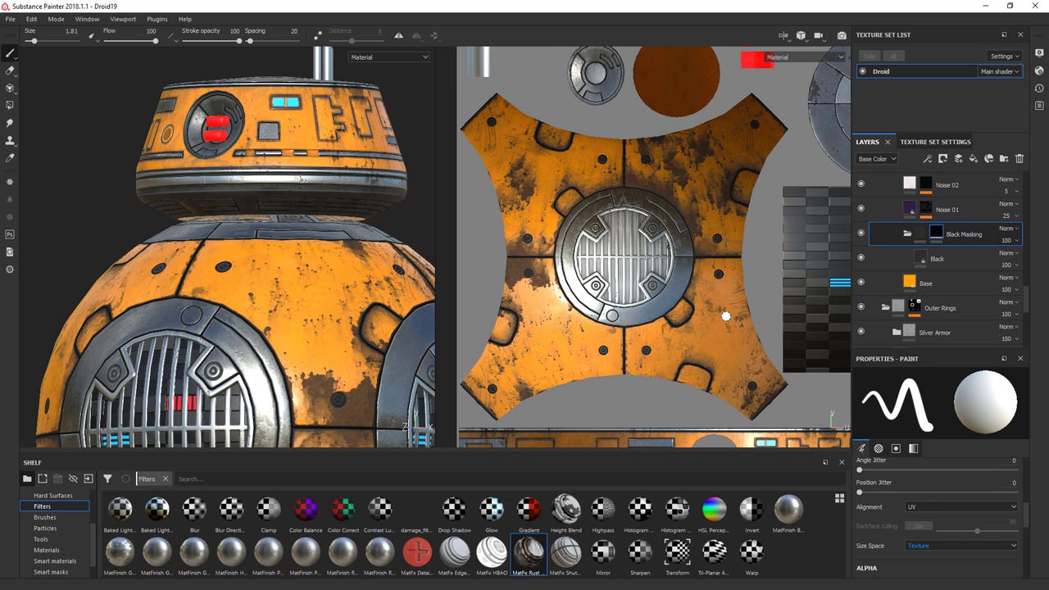
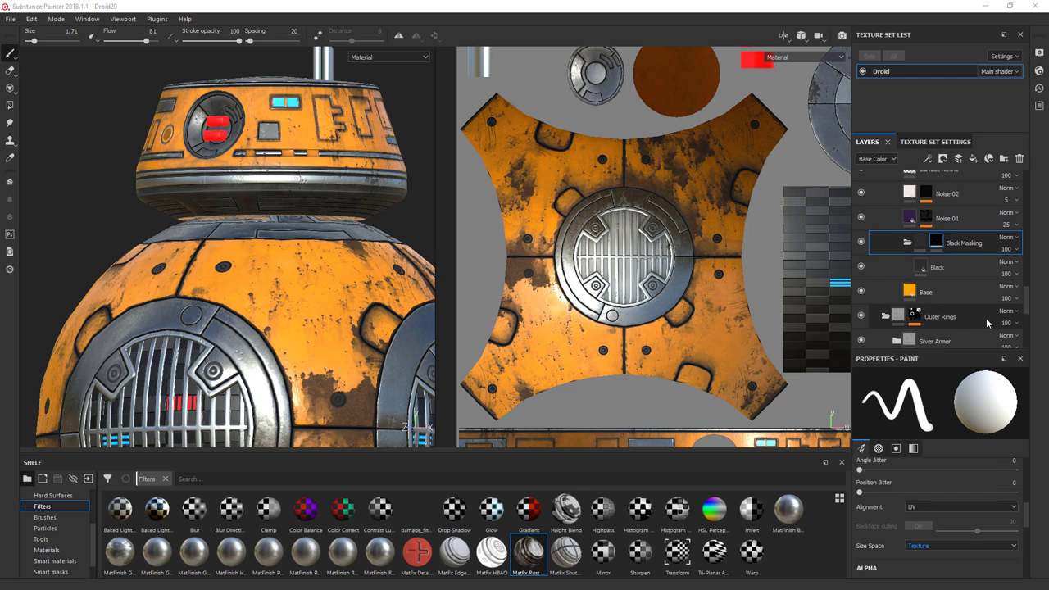
Step: Collapse the Bumblebee folder, duplicate it, and hide the original Bumblebee folder
left_click_drag(1030, 297, 1030, 182)
left_click(874, 184)
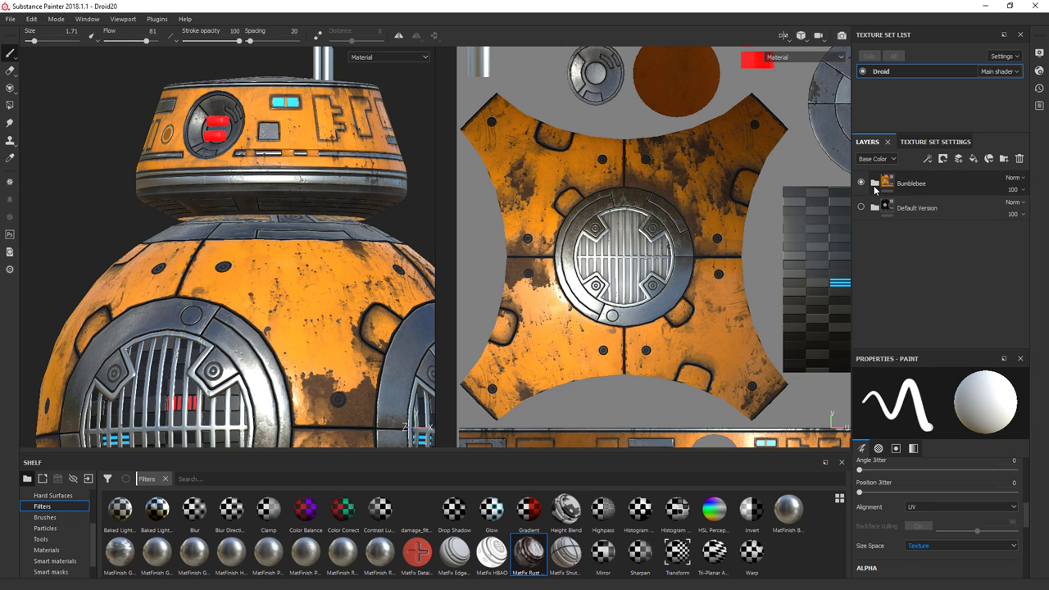
left_click(940, 189)
right_click(941, 190)
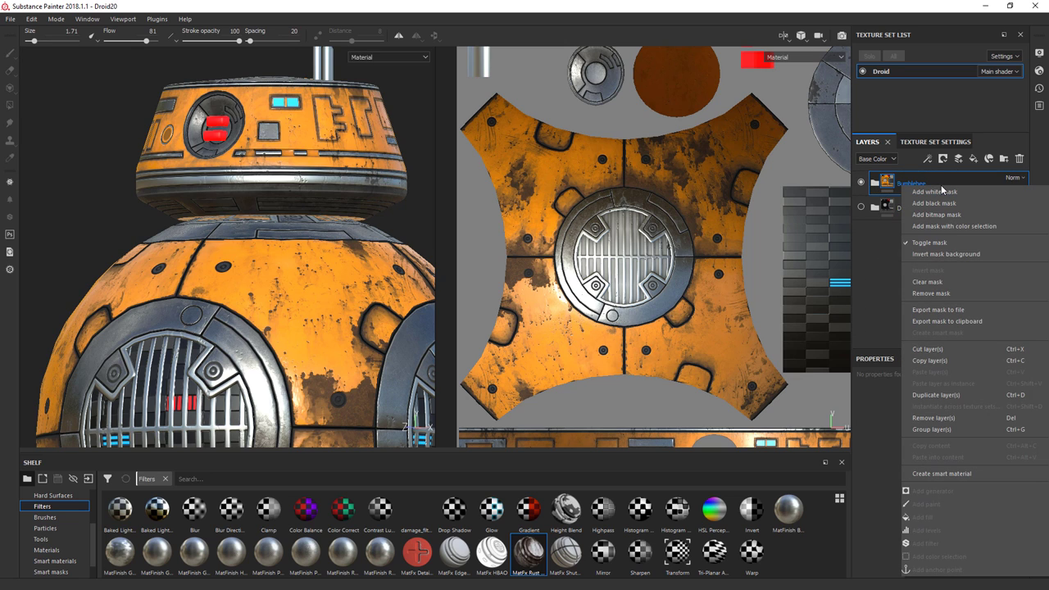
left_click(947, 394)
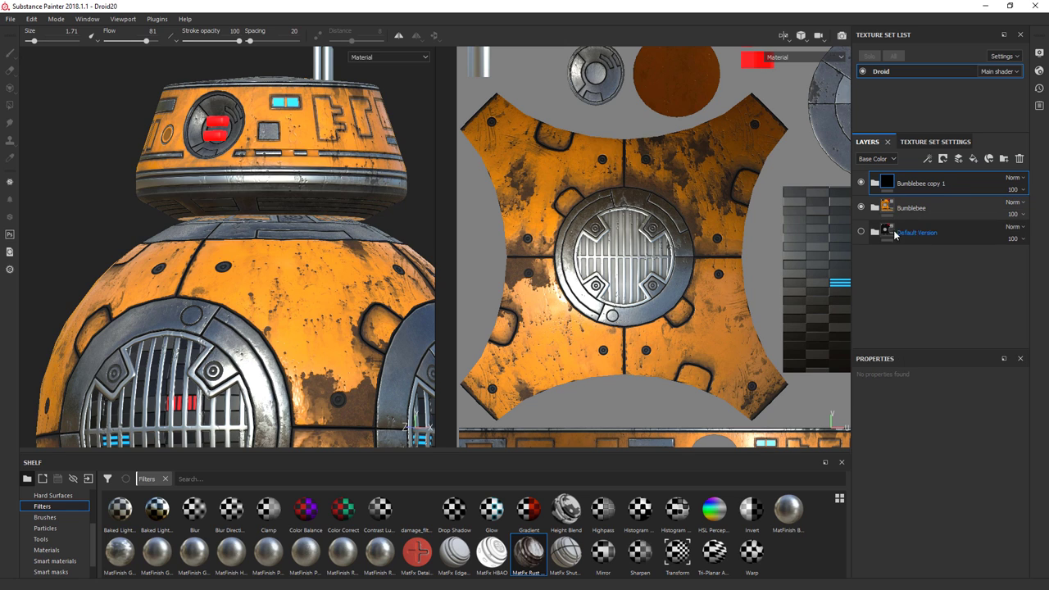
left_click(861, 208)
Step: Rename the Bumblebee copy to 'Woodland Camouflage' and expand its contents
double_click(922, 188)
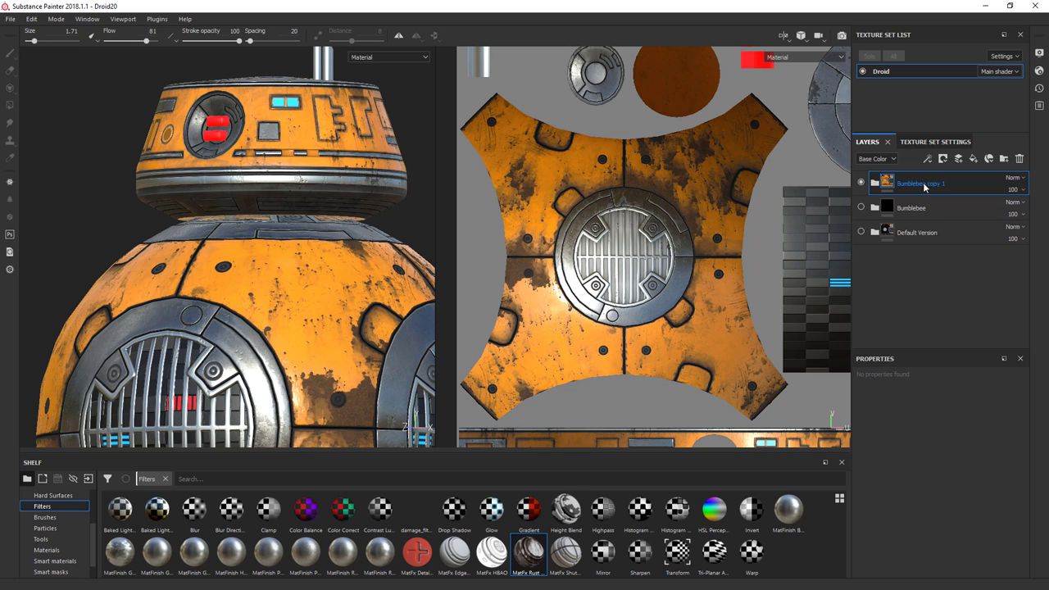
type("Wood")
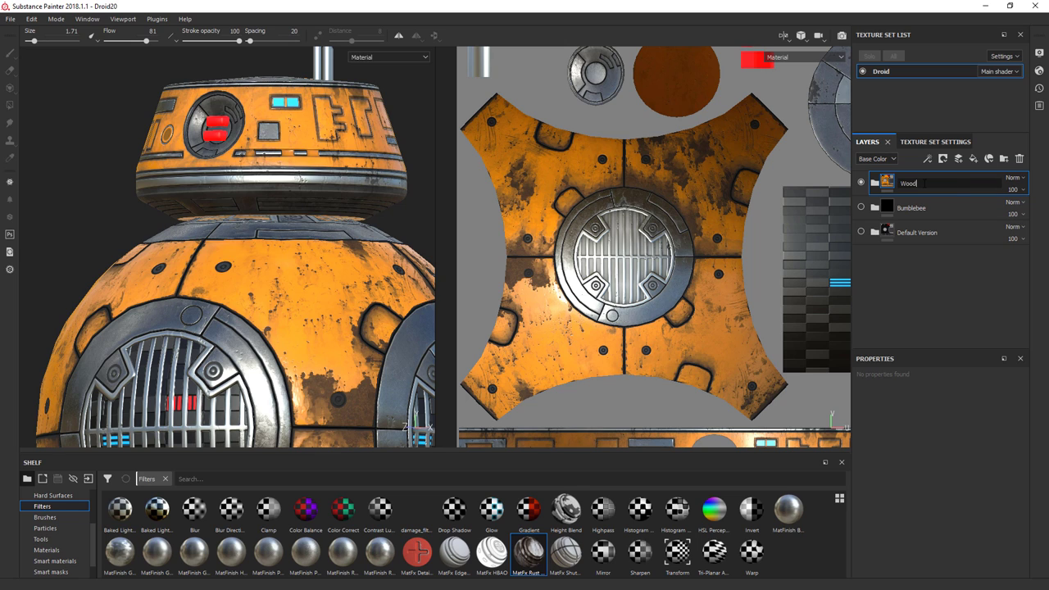
type("land Camouflage")
key("Return")
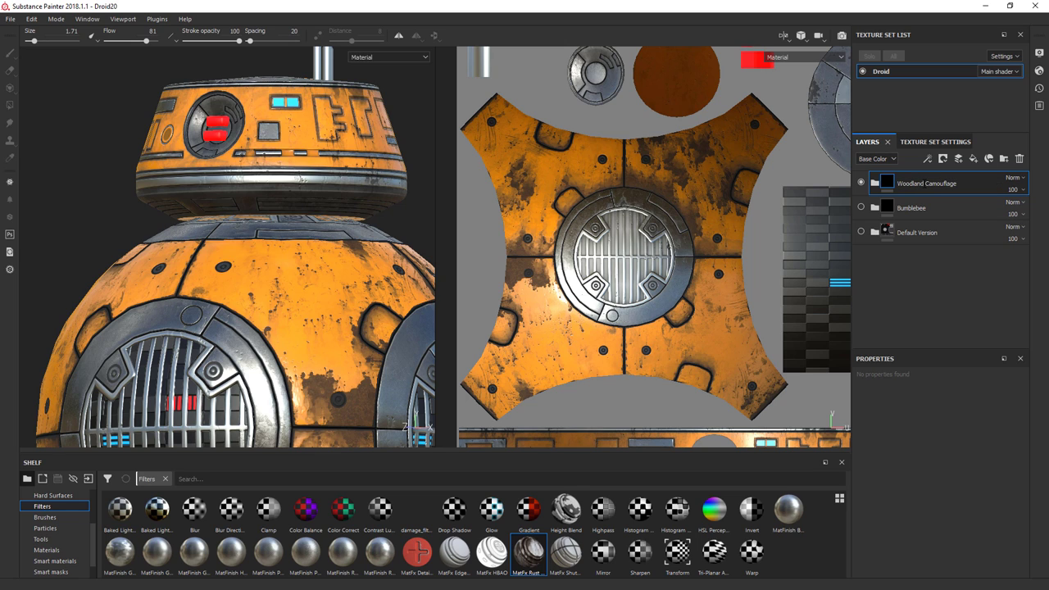
left_click(874, 183)
left_click_drag(1027, 192, 1032, 299)
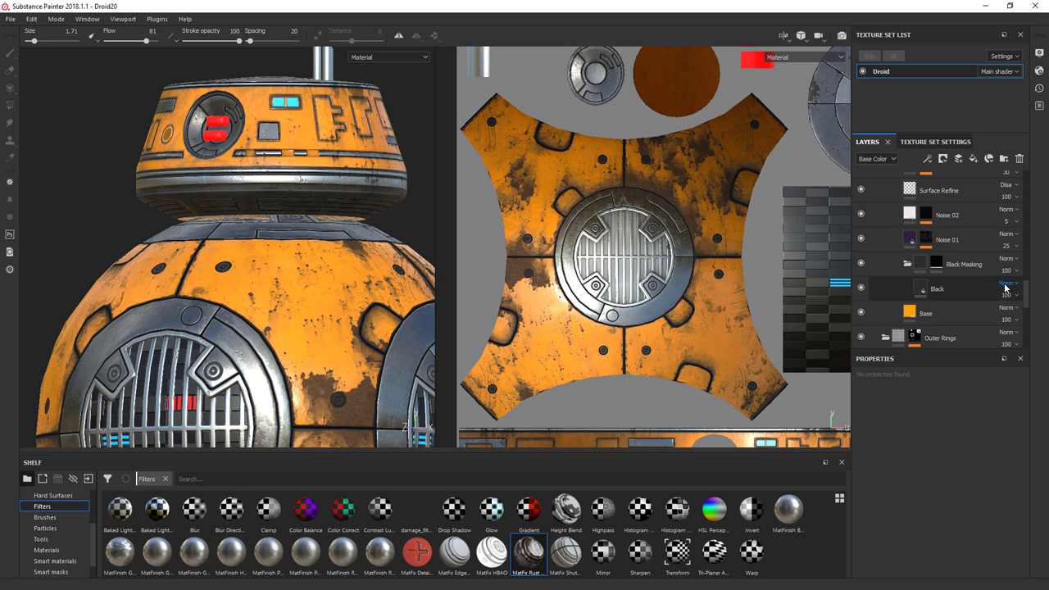
Step: Select the Base fill layer and toggle its visibility off and on to check its effect
scroll(970, 294, "down", 1)
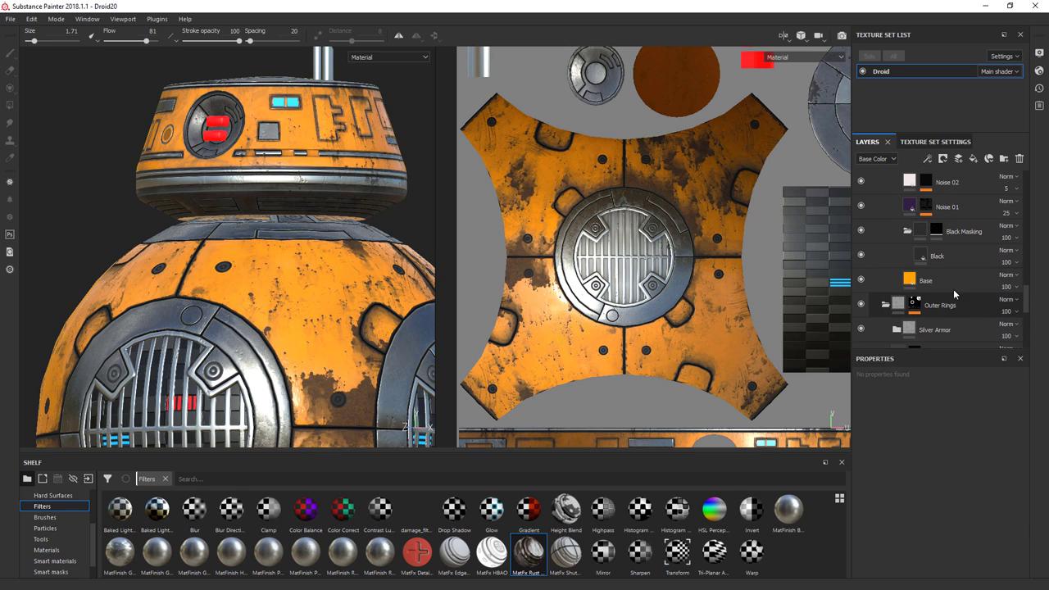
left_click(909, 281)
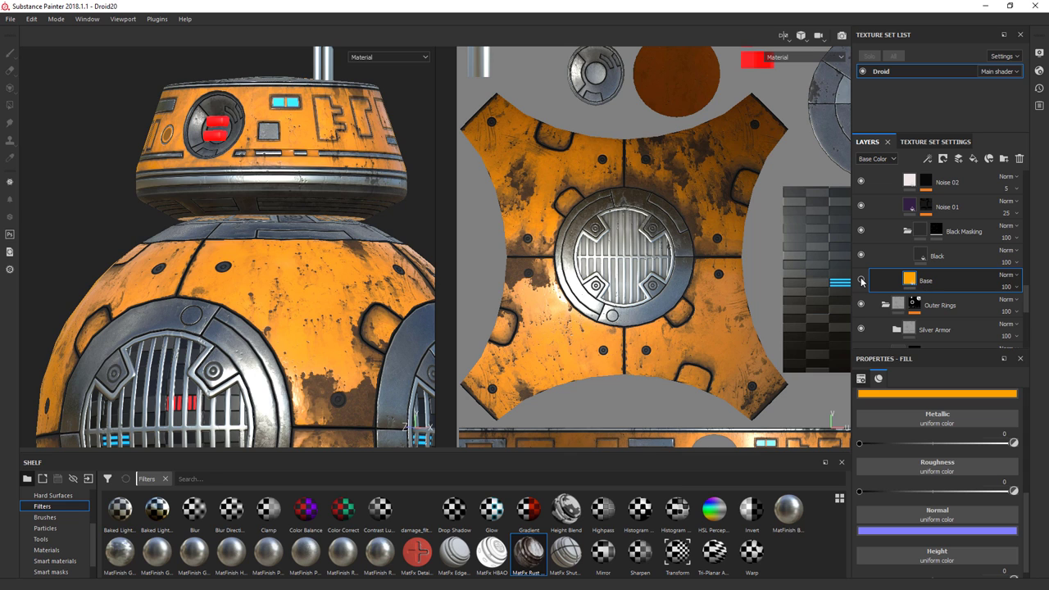
left_click(861, 281)
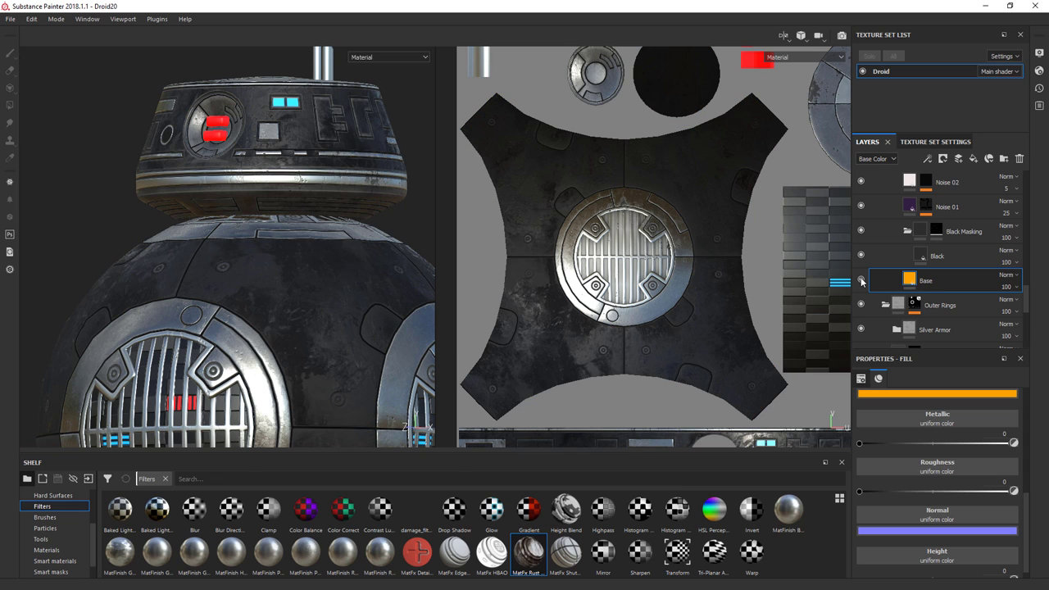
left_click(861, 281)
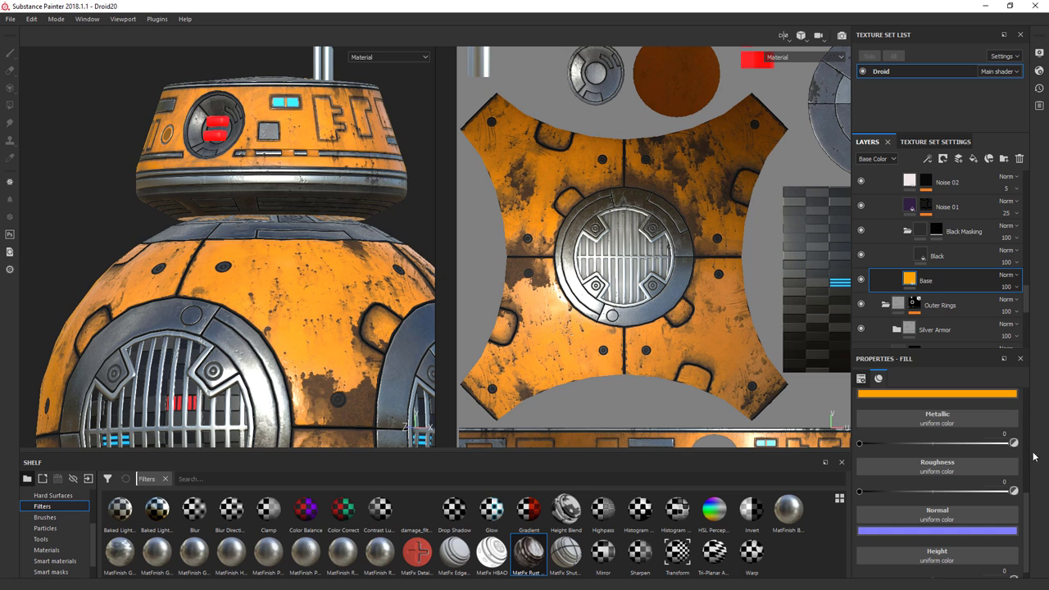
Step: Replace the Base Color with the Camo Woodland pattern found by searching 'wood'
scroll(998, 465, "up", 3)
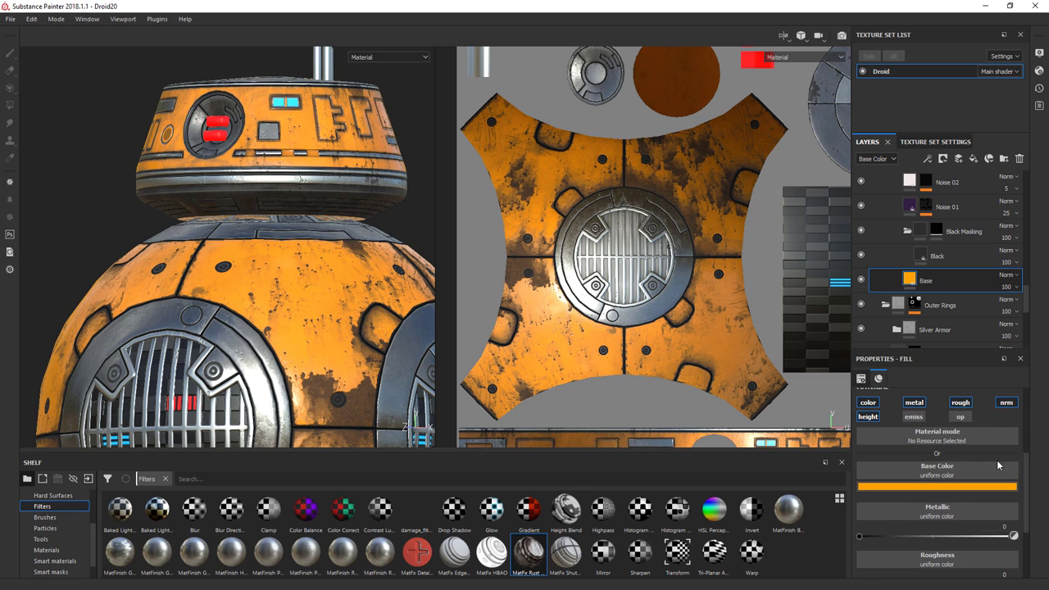
left_click(934, 470)
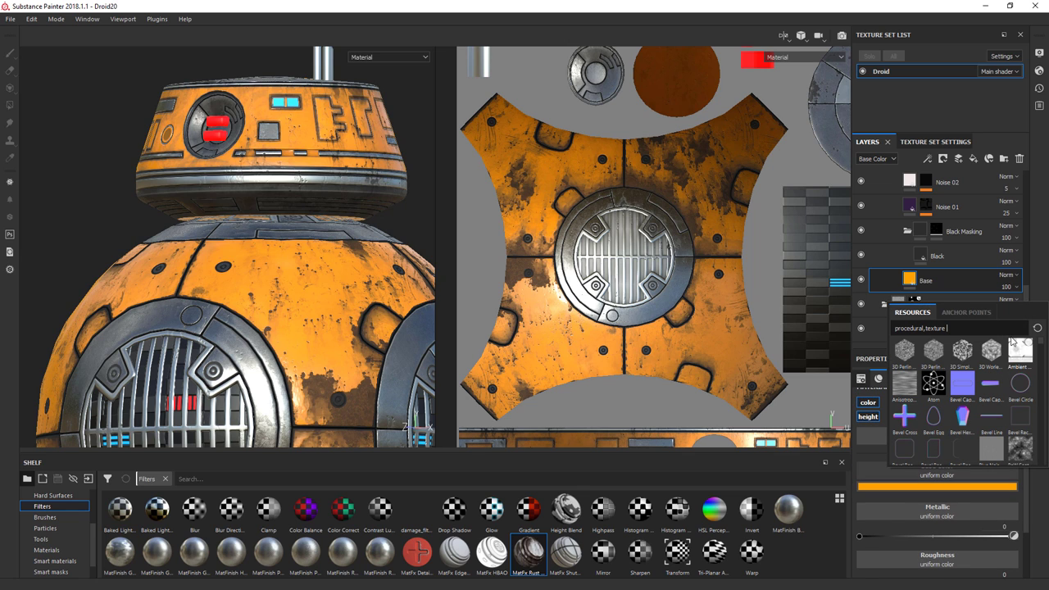
type("wood")
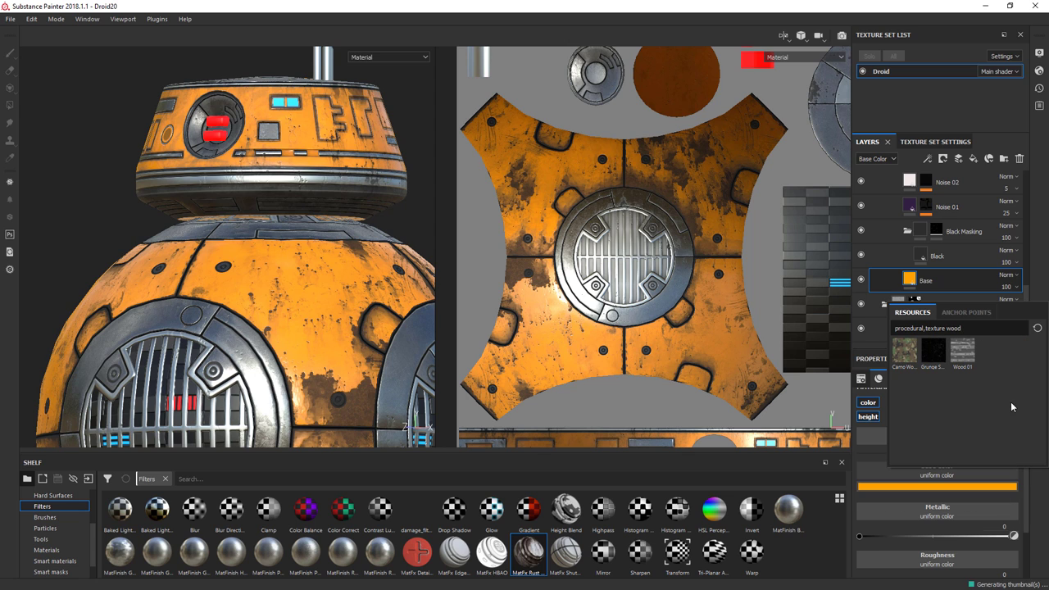
left_click(901, 357)
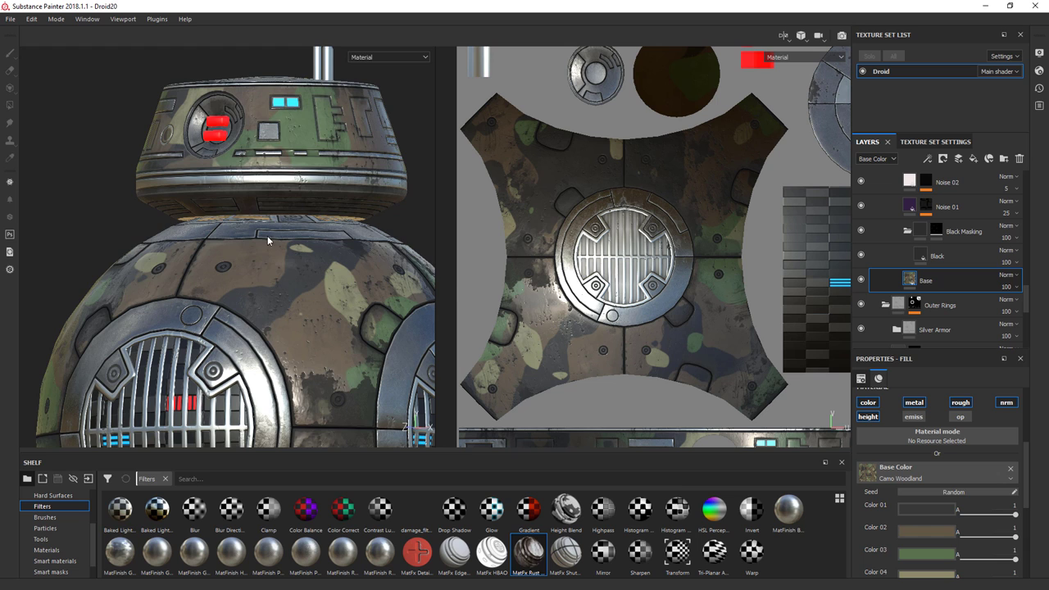
mouse_move(270, 239)
left_mouse_down("alt")
mouse_move(221, 262)
mouse_move(164, 257)
mouse_move(272, 254)
left_mouse_up("alt")
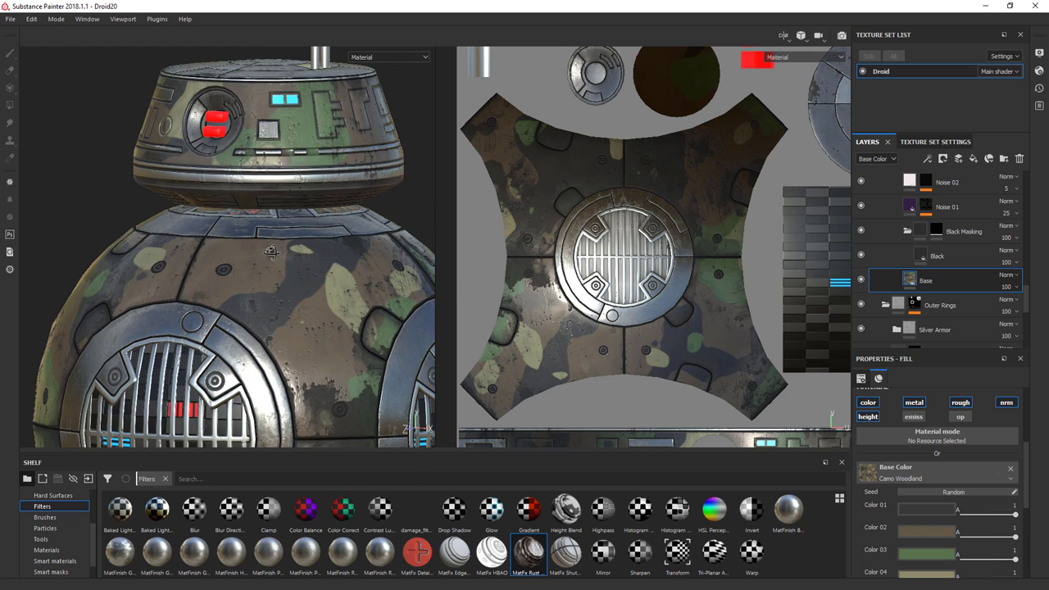
Step: Randomize the camo pattern's seed twice and orbit the droid to inspect it
left_click(955, 493)
left_click(955, 493)
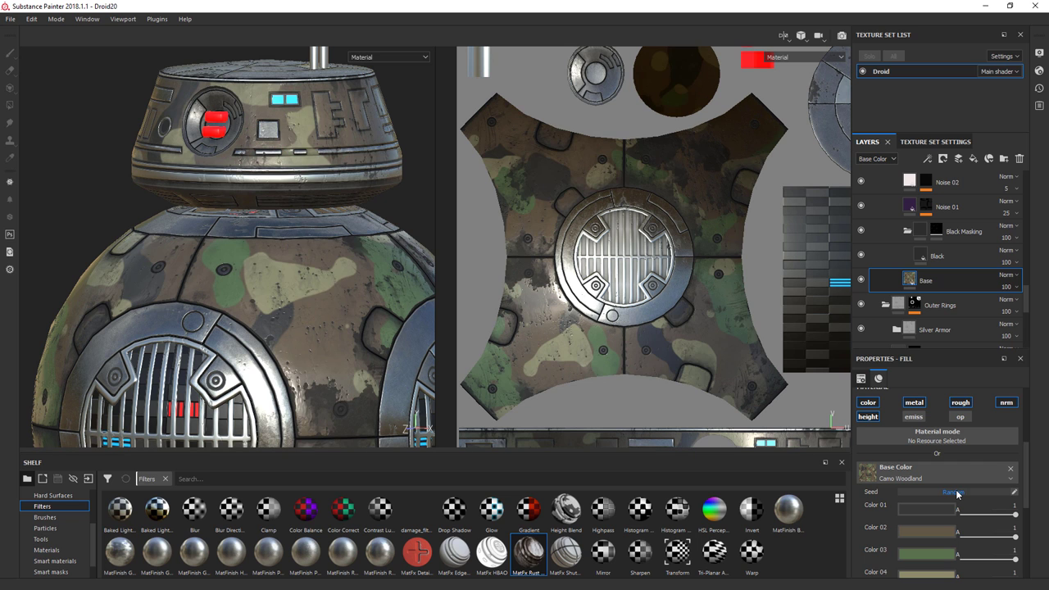
scroll(305, 251, "down", 5)
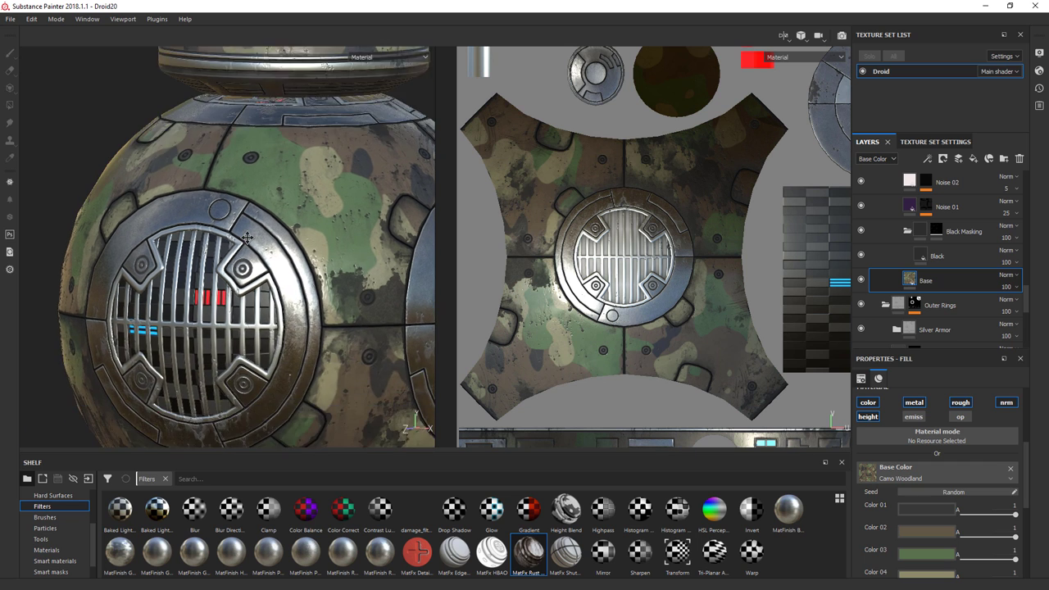
left_click_drag(306, 251, 164, 286, "alt")
scroll(265, 242, "up", 5)
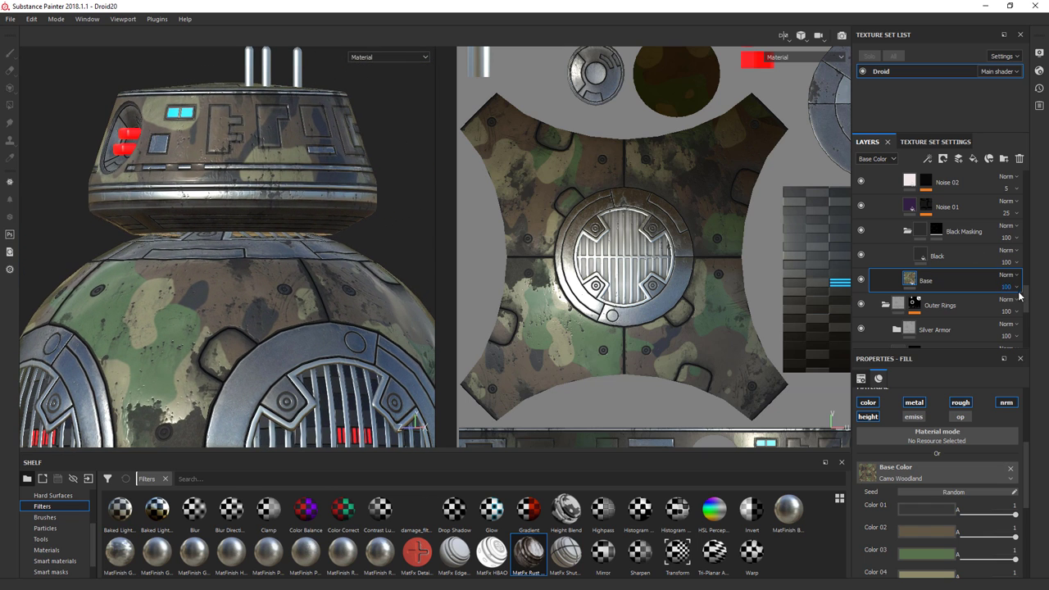
left_click_drag(1027, 299, 1037, 210)
Step: Toggle the Rust Body Mask group's visibility to compare the droid with and without body rust
left_click(861, 253)
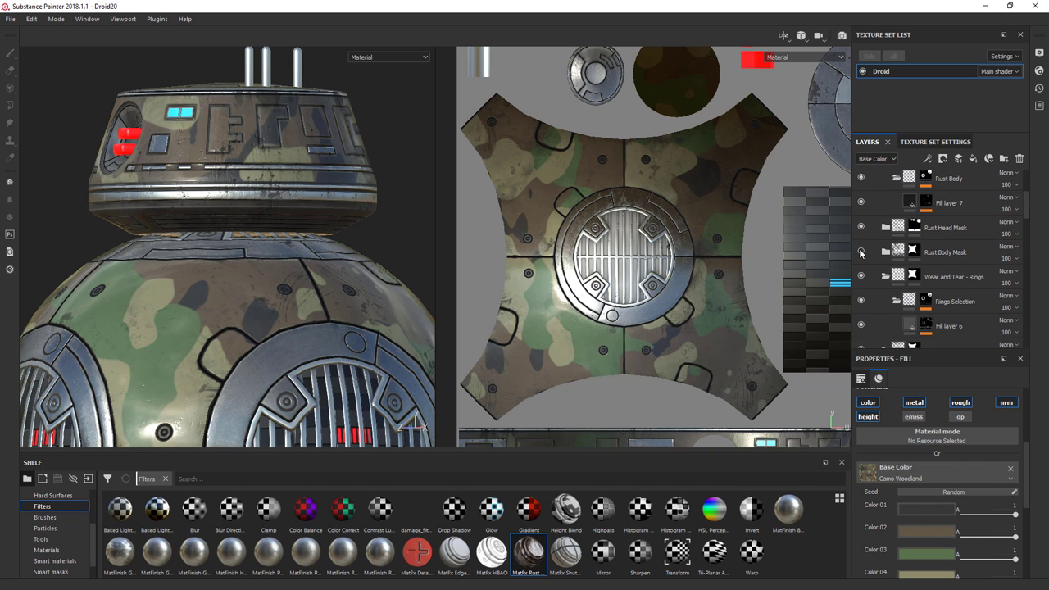
scroll(205, 215, "up", 3)
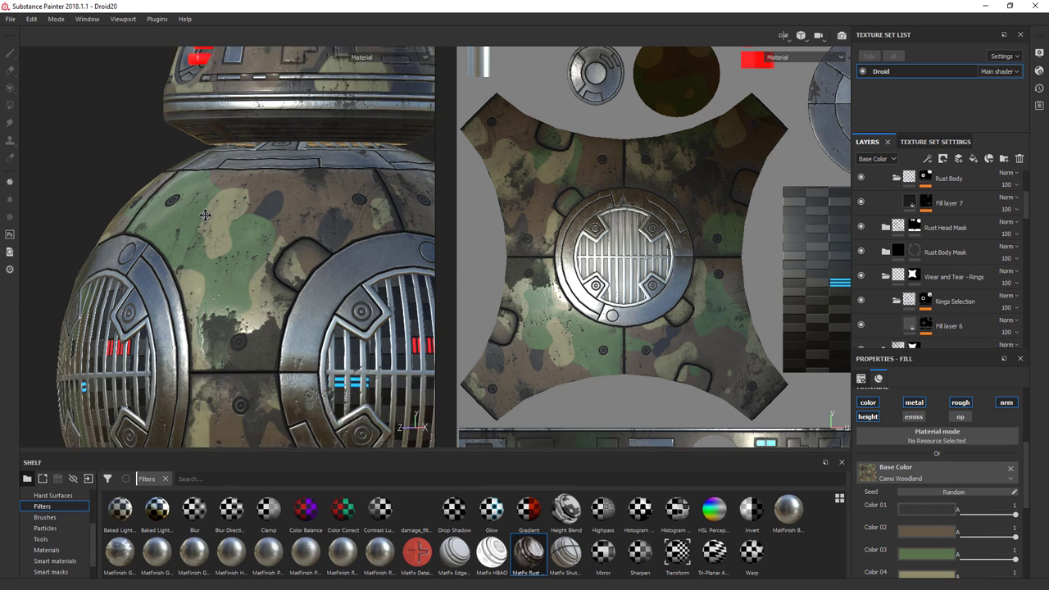
scroll(204, 216, "up", 2)
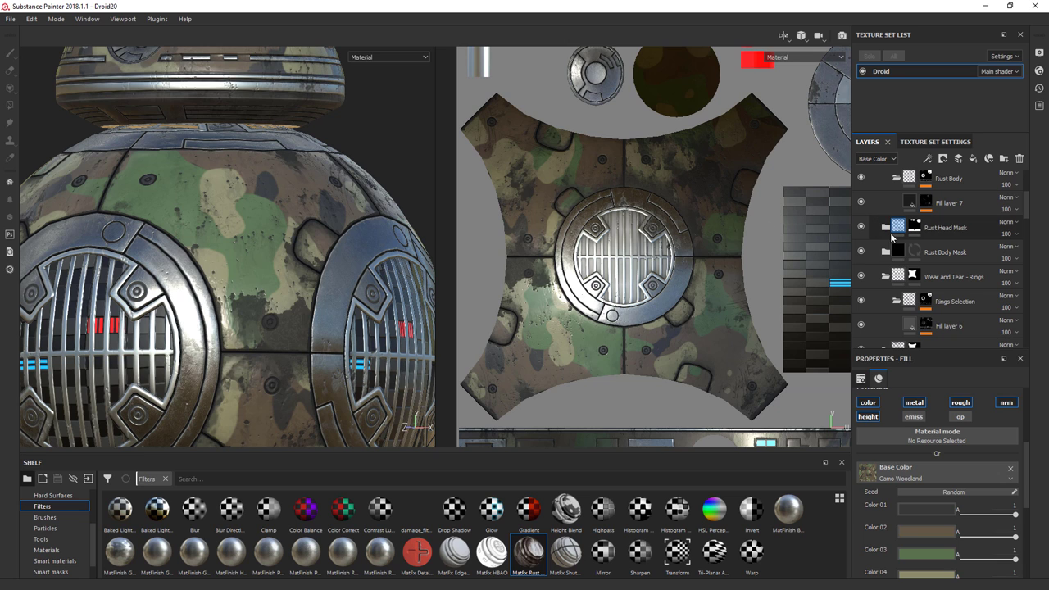
left_click(860, 250)
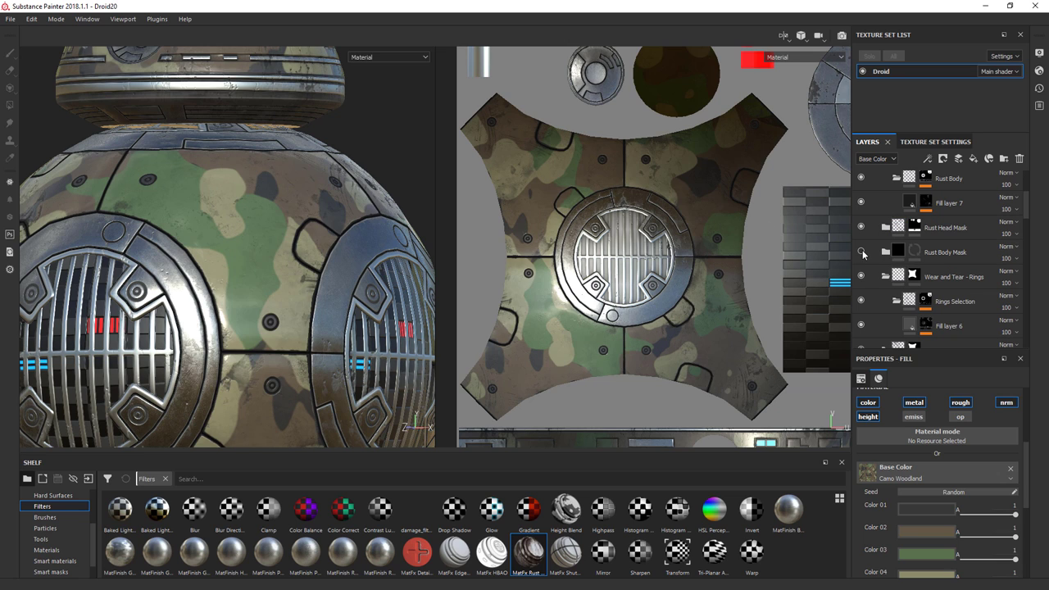
left_click(860, 250)
Step: Give Fill layer 7's MatFx Rust Weathering effect a new random seed, then frame and orbit the droid
left_click(885, 252)
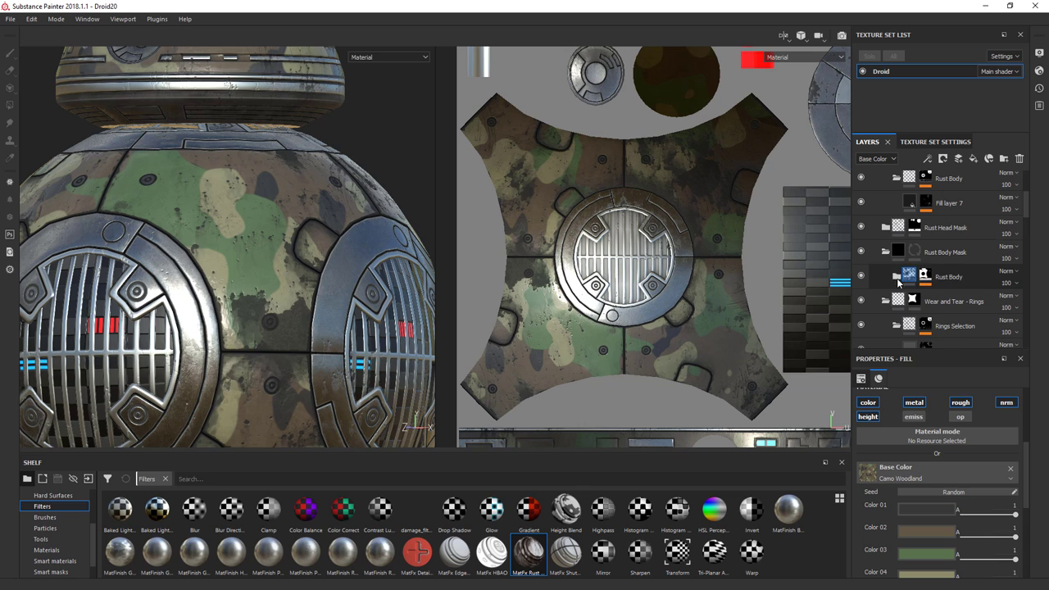
left_click(928, 306)
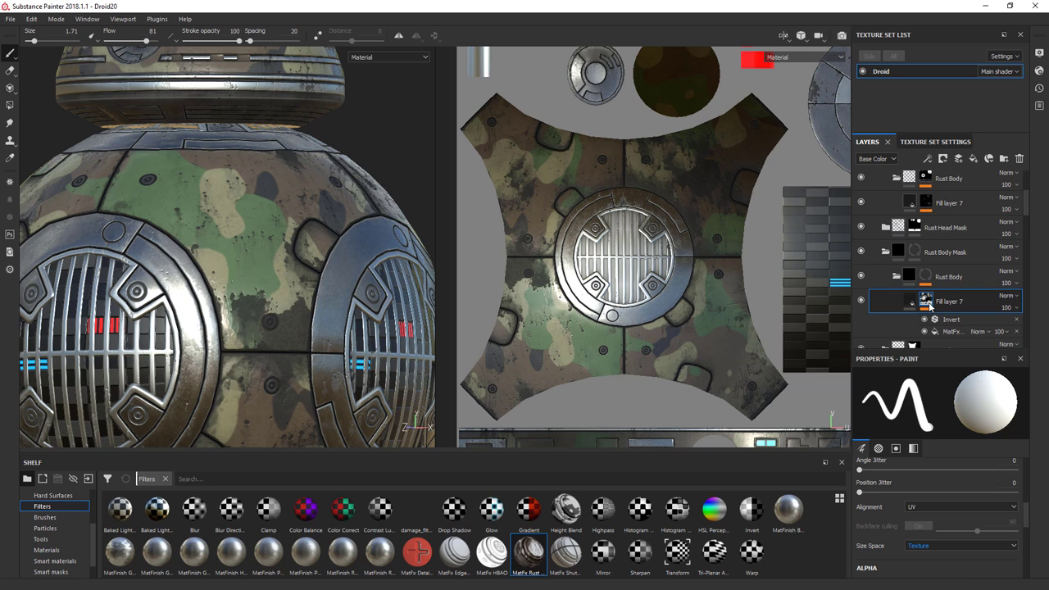
left_click(953, 331)
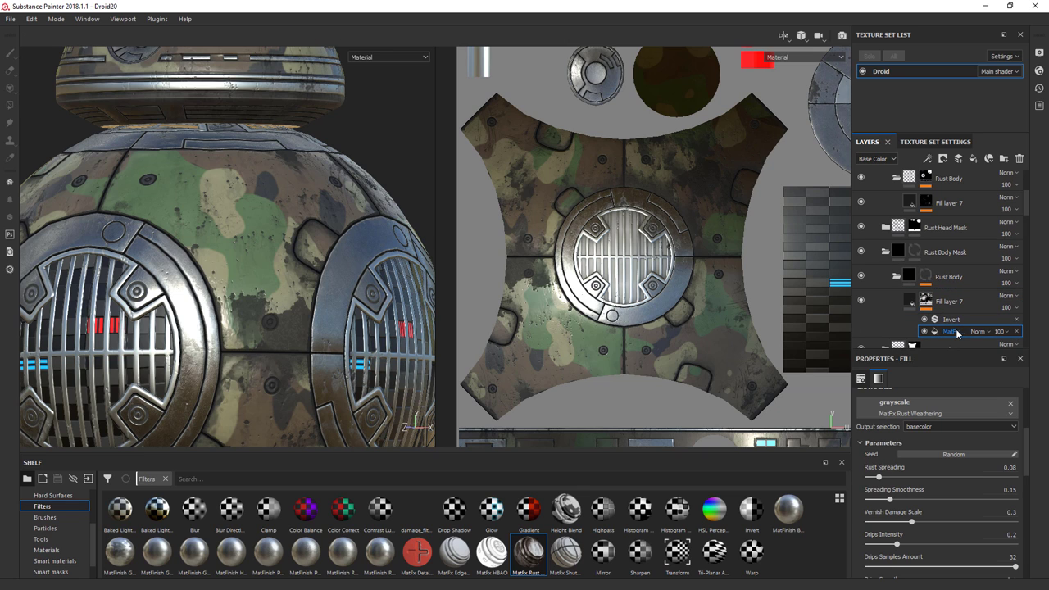
left_click(950, 454)
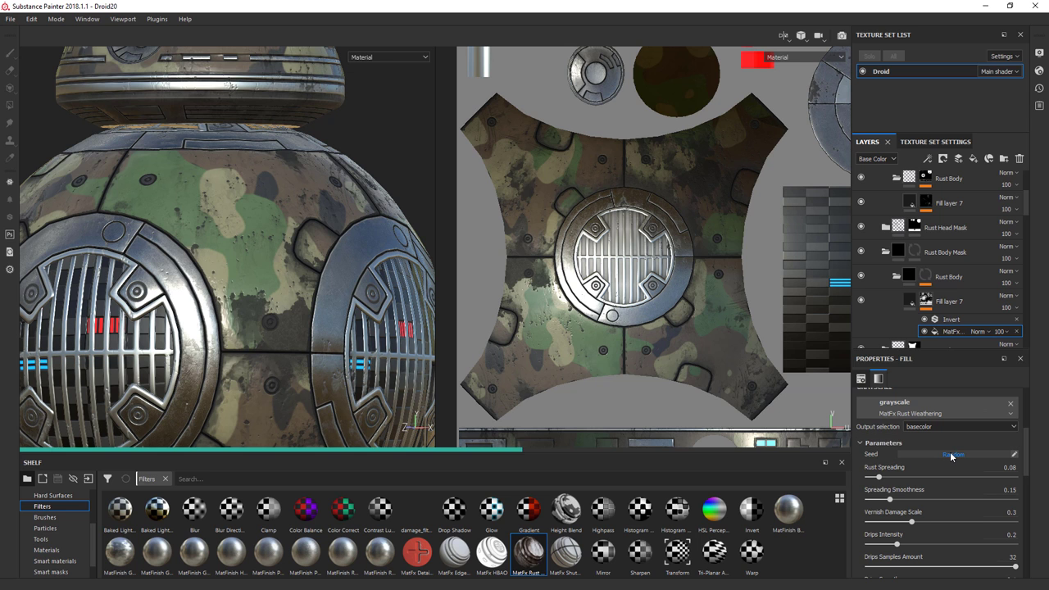
key("f")
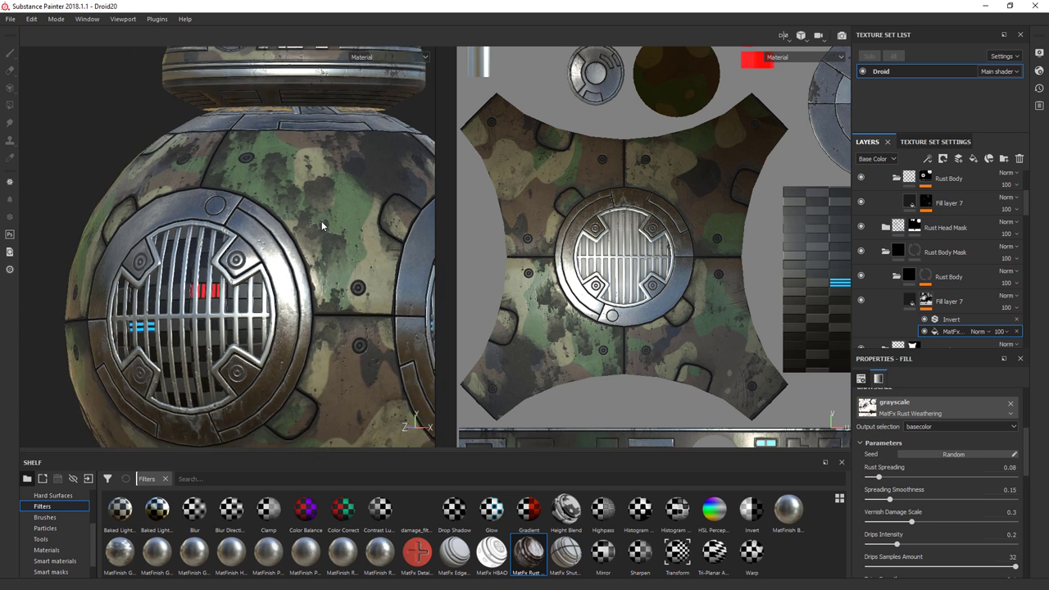
left_click_drag(451, 255, 262, 269, "alt")
Step: View the droid in the full-width 3D view, restore the panels, and collapse Woodland Camouflage
key("Tab")
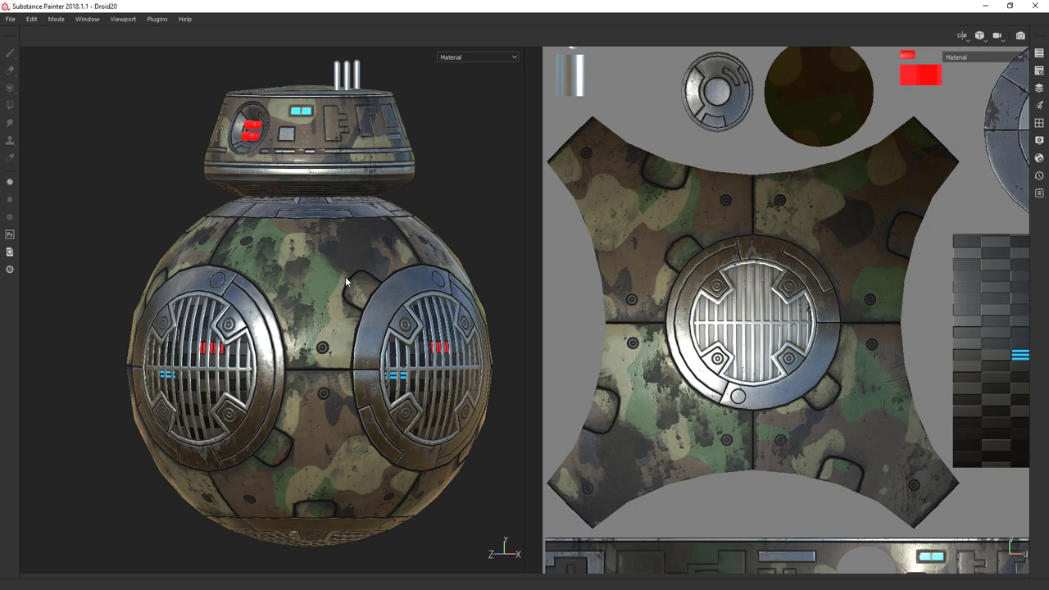
key("F2")
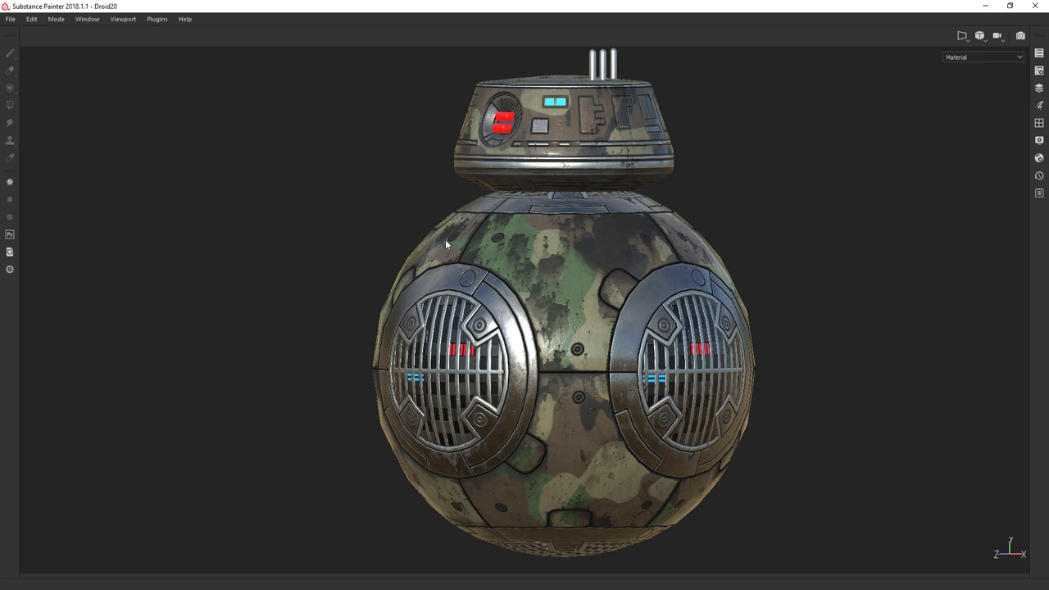
mouse_move(305, 243)
left_mouse_down("alt")
mouse_move(791, 241)
mouse_move(312, 246)
left_mouse_up("alt")
key("Tab")
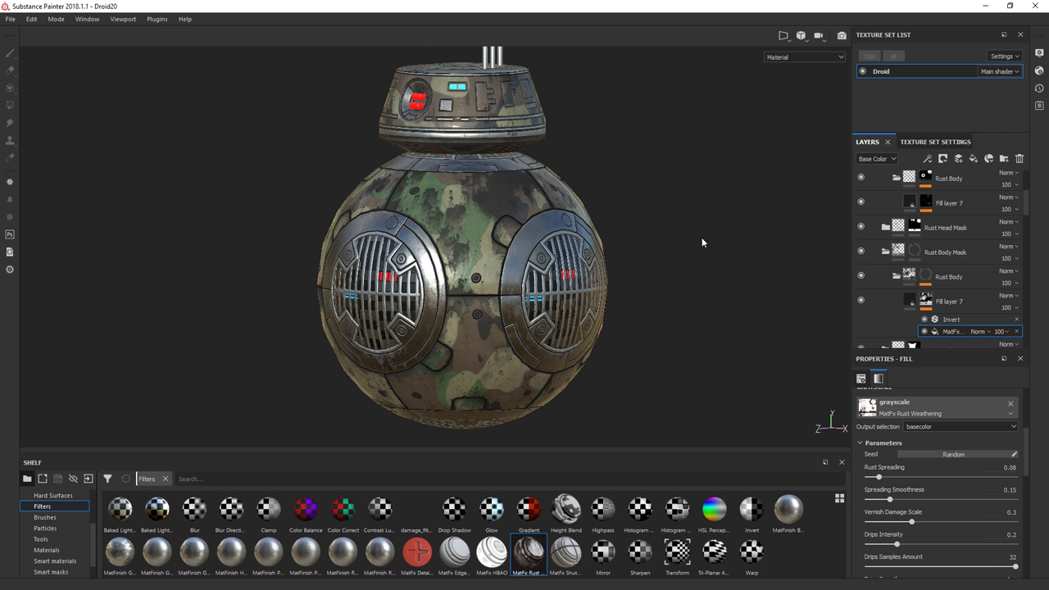
left_click_drag(702, 243, 711, 248, "alt")
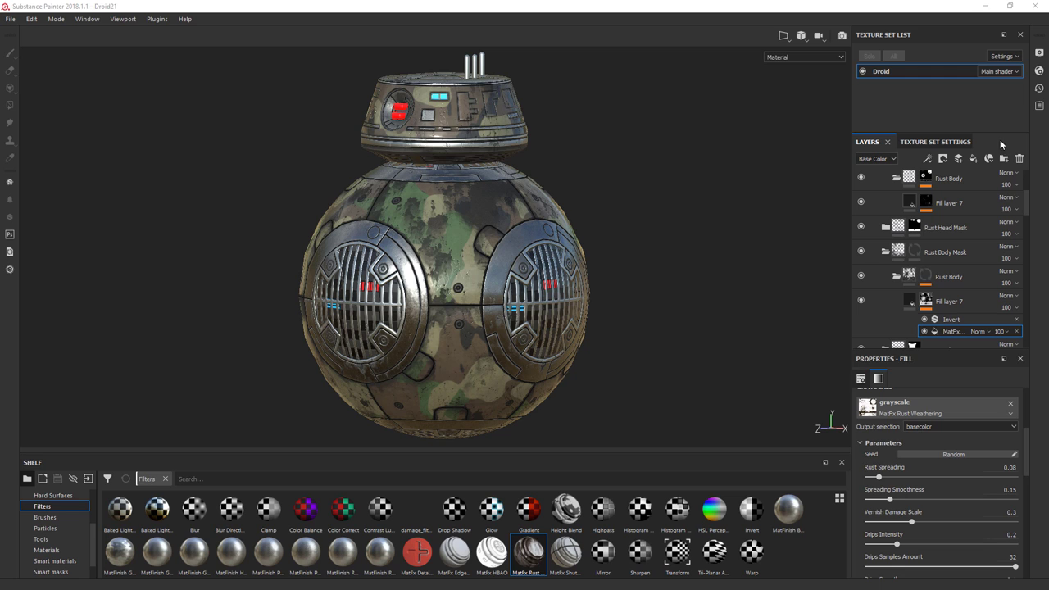
scroll(1026, 193, "up", 1)
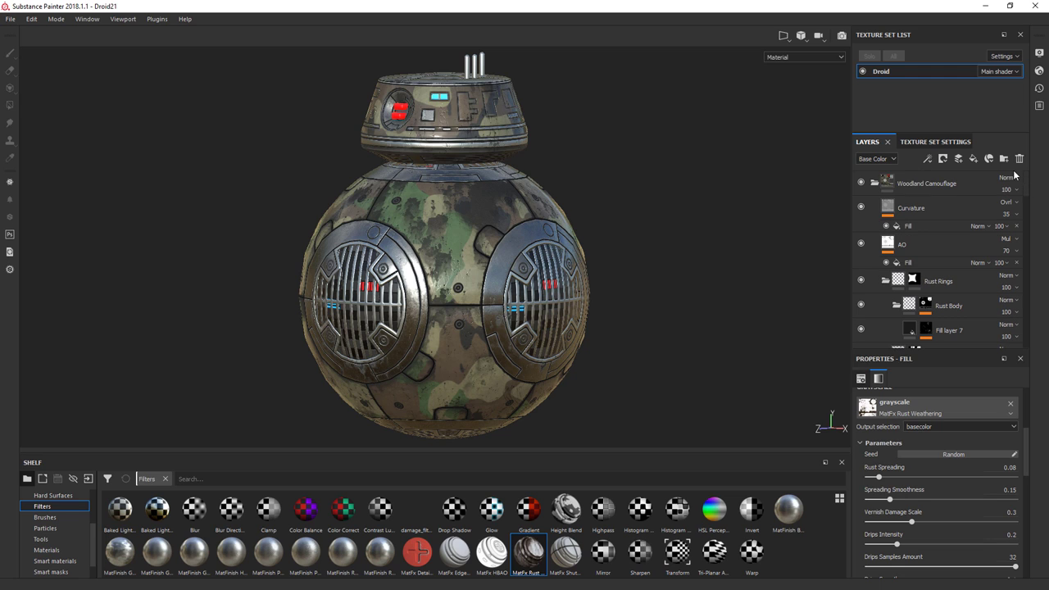
left_click(875, 185)
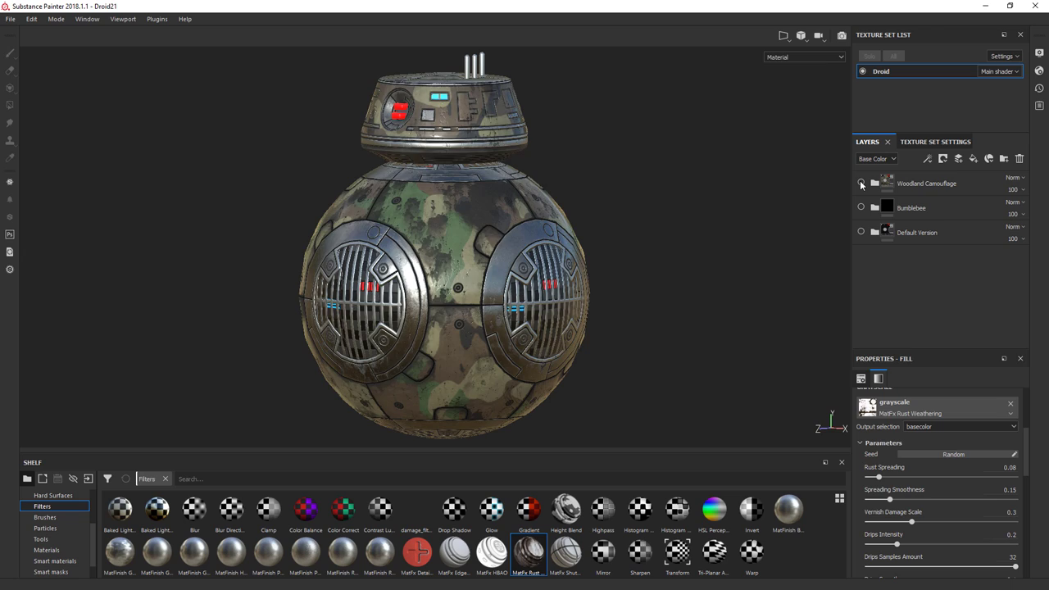
Step: Hide Woodland Camouflage and show the orange Bumblebee version, orbiting to view it
left_click(860, 184)
left_click(860, 208)
left_click_drag(599, 194, 572, 177, "alt")
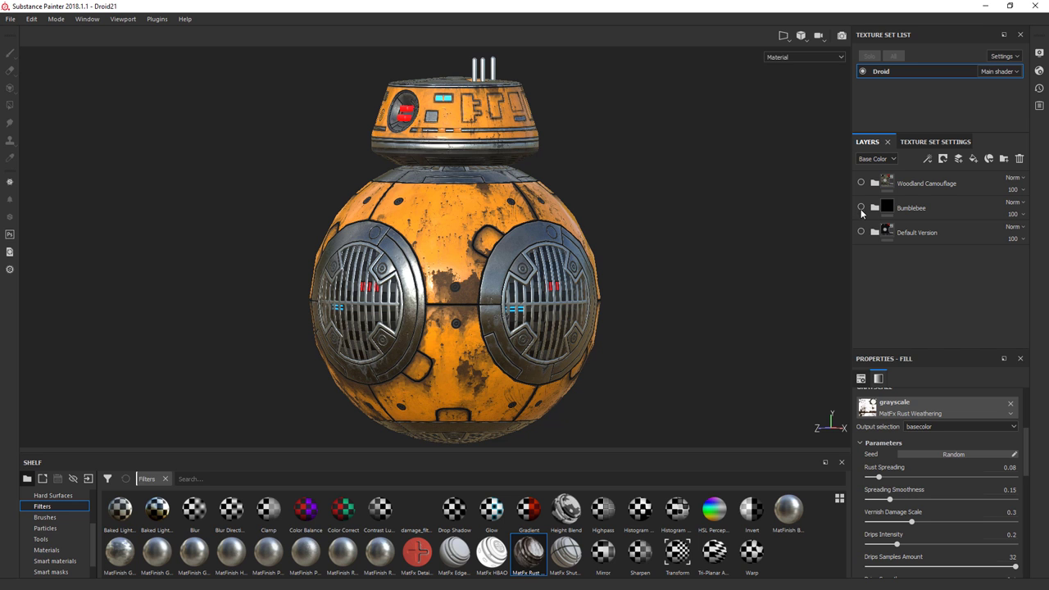
Step: Hide Bumblebee to reveal the black Default Version and orbit to show both side vents
left_click(860, 208)
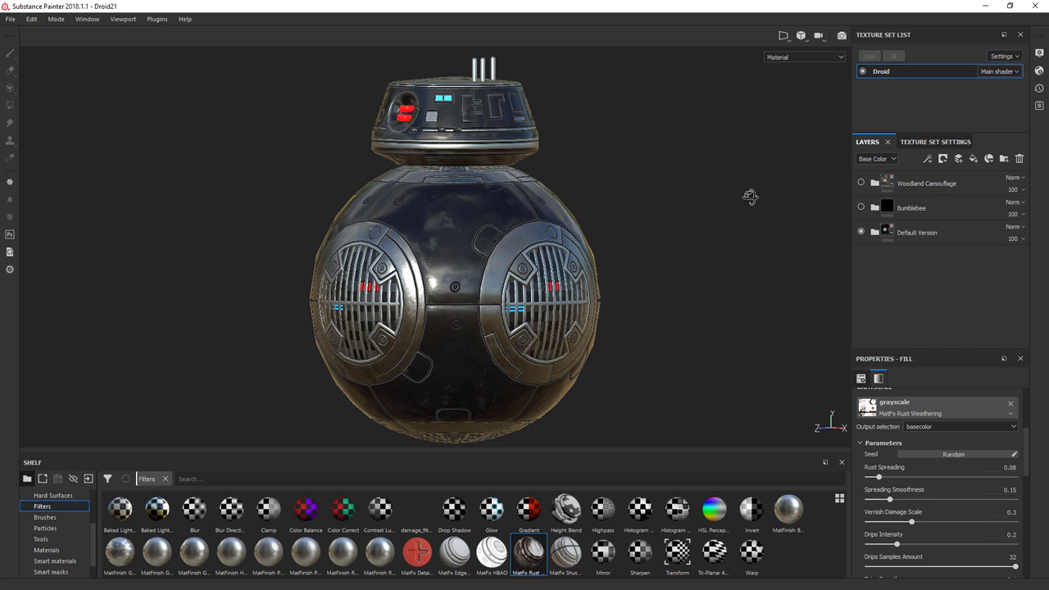
left_click_drag(750, 197, 465, 178, "alt")
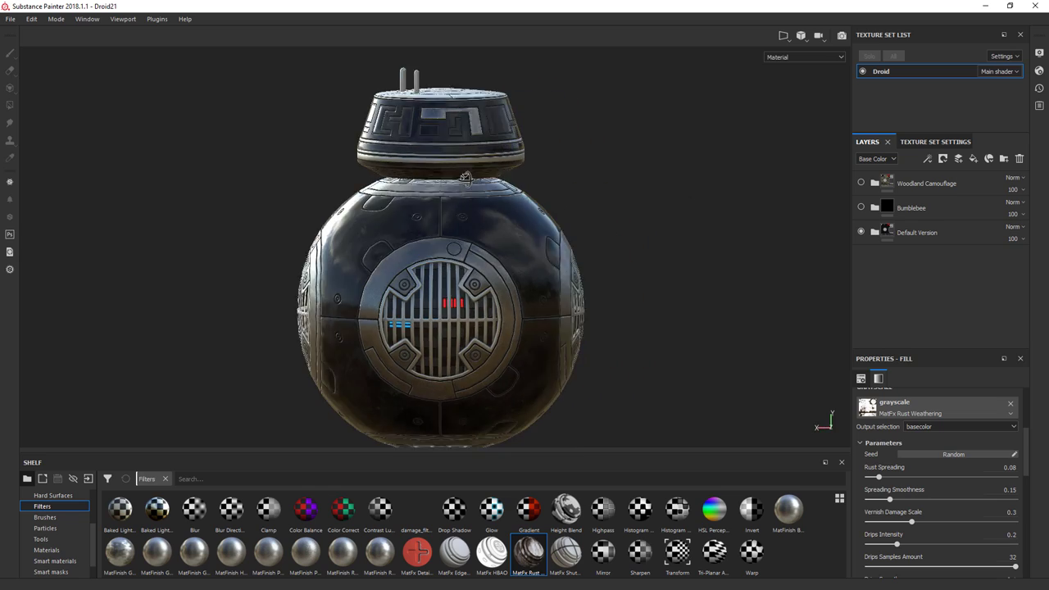
left_click_drag(635, 186, 20, 190, "alt")
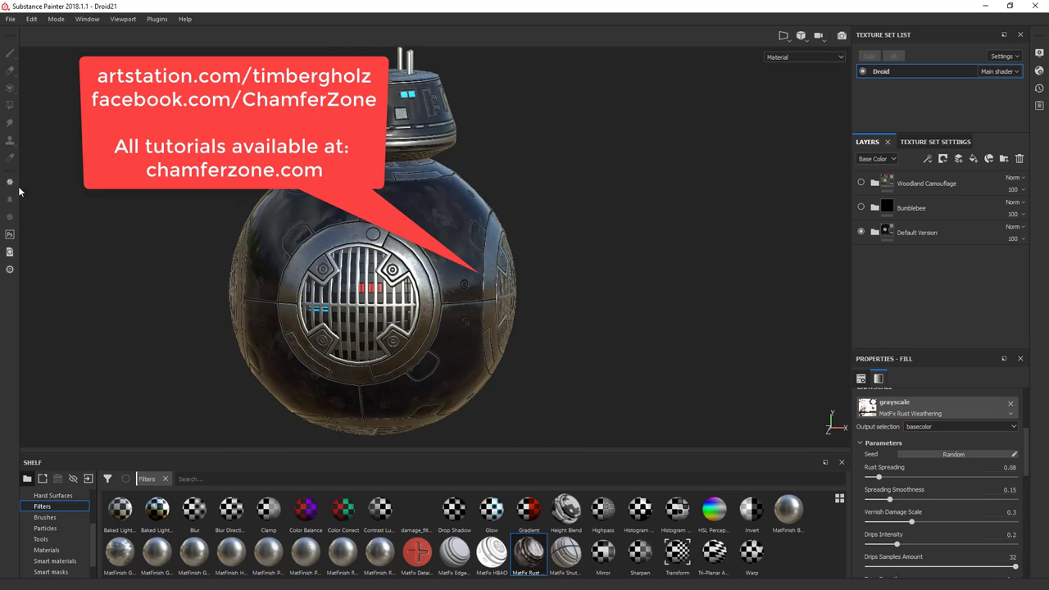
left_click_drag(676, 174, 632, 171, "alt")
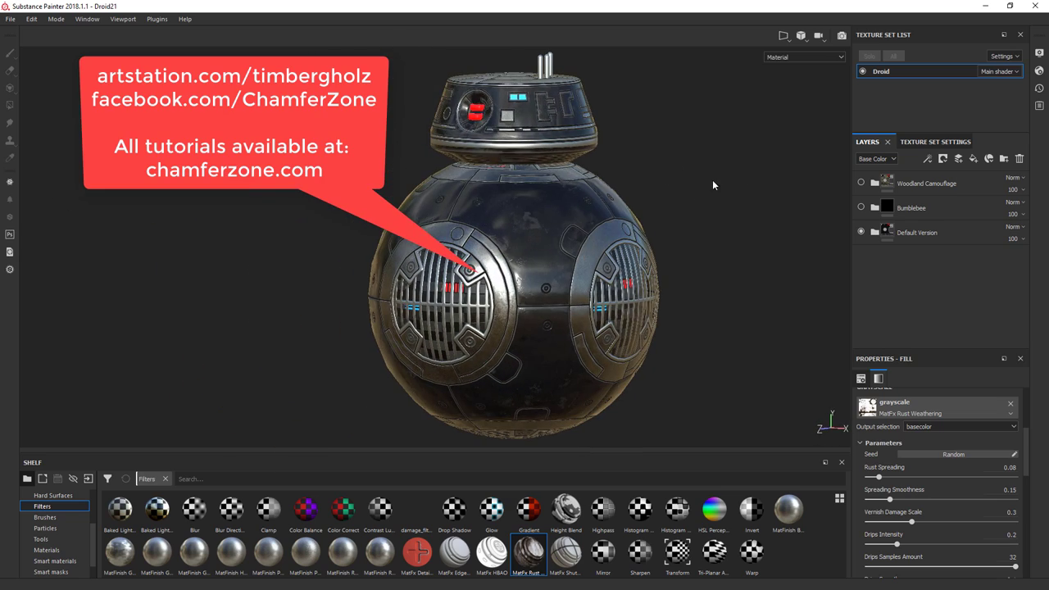